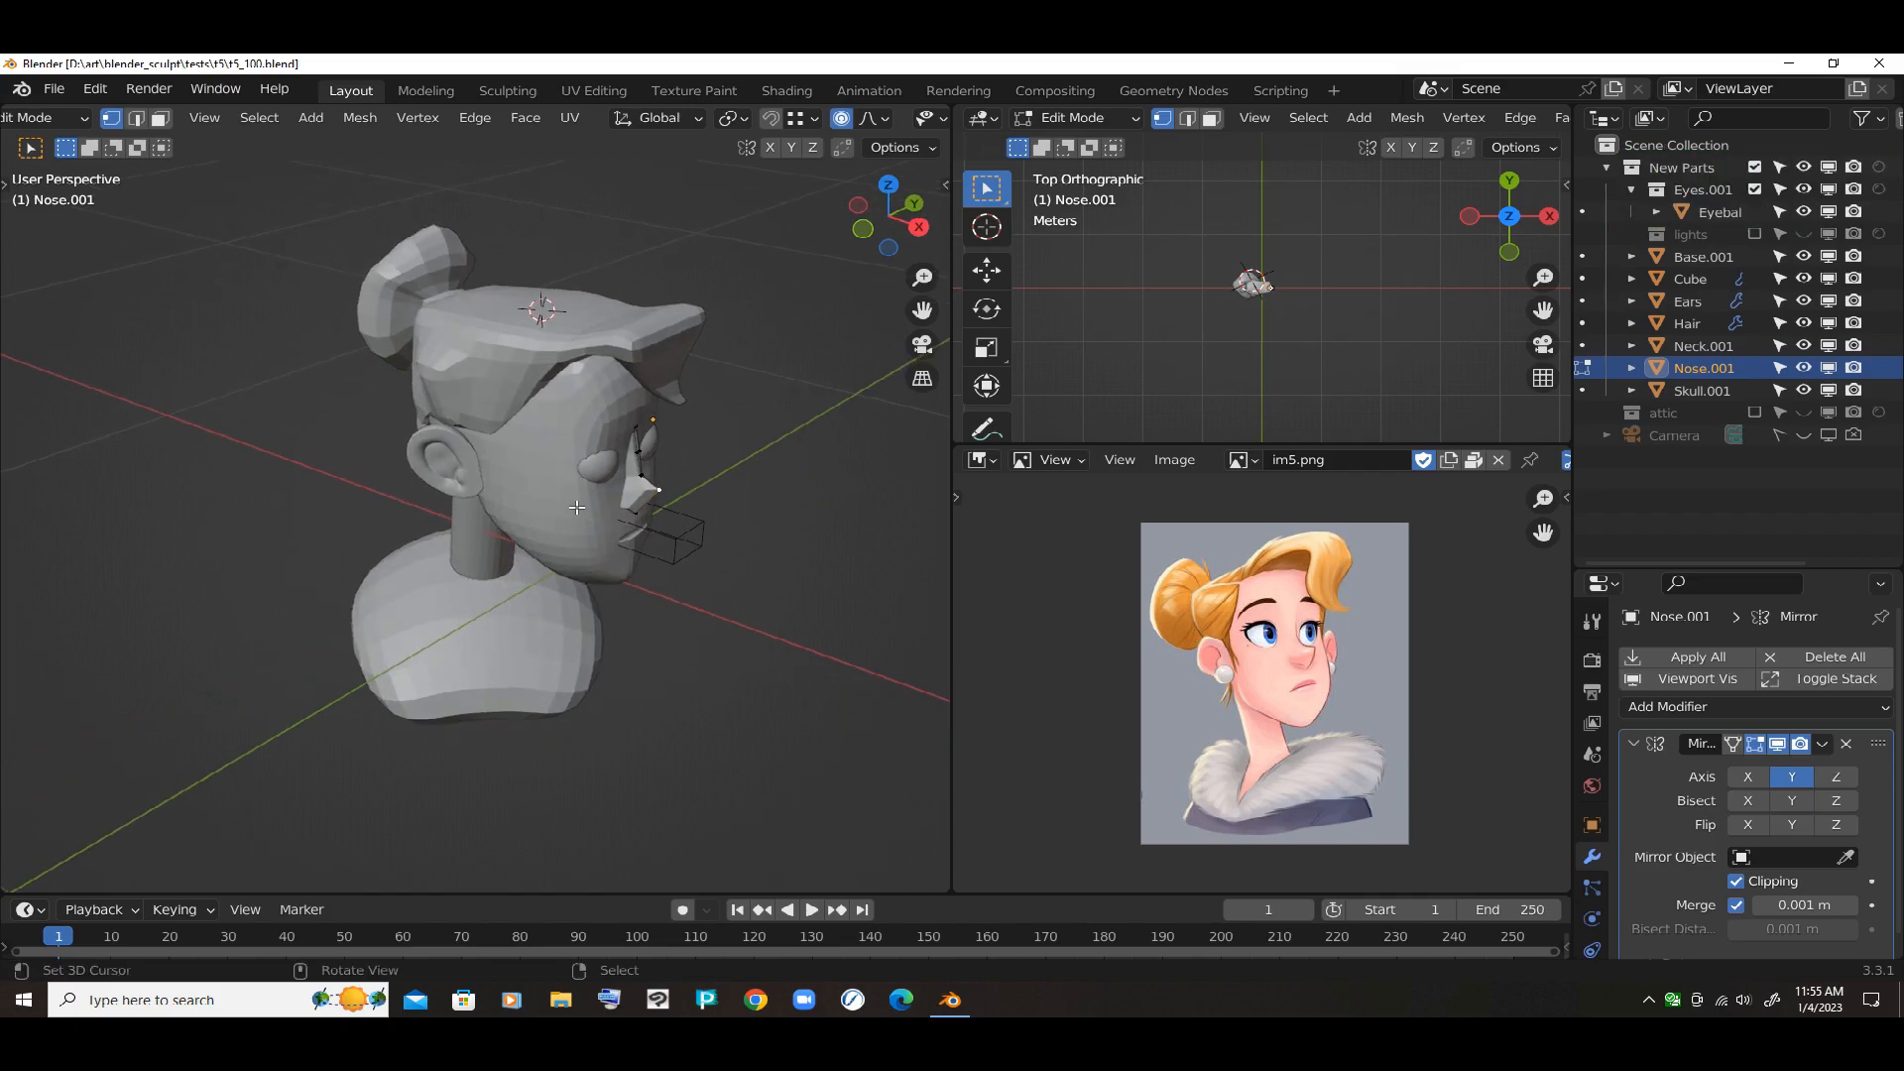
Leave Edit Mode on the nose and examine the bust's separate parts: skull, eyeballs, ears, hair, neck and base
key("Tab")
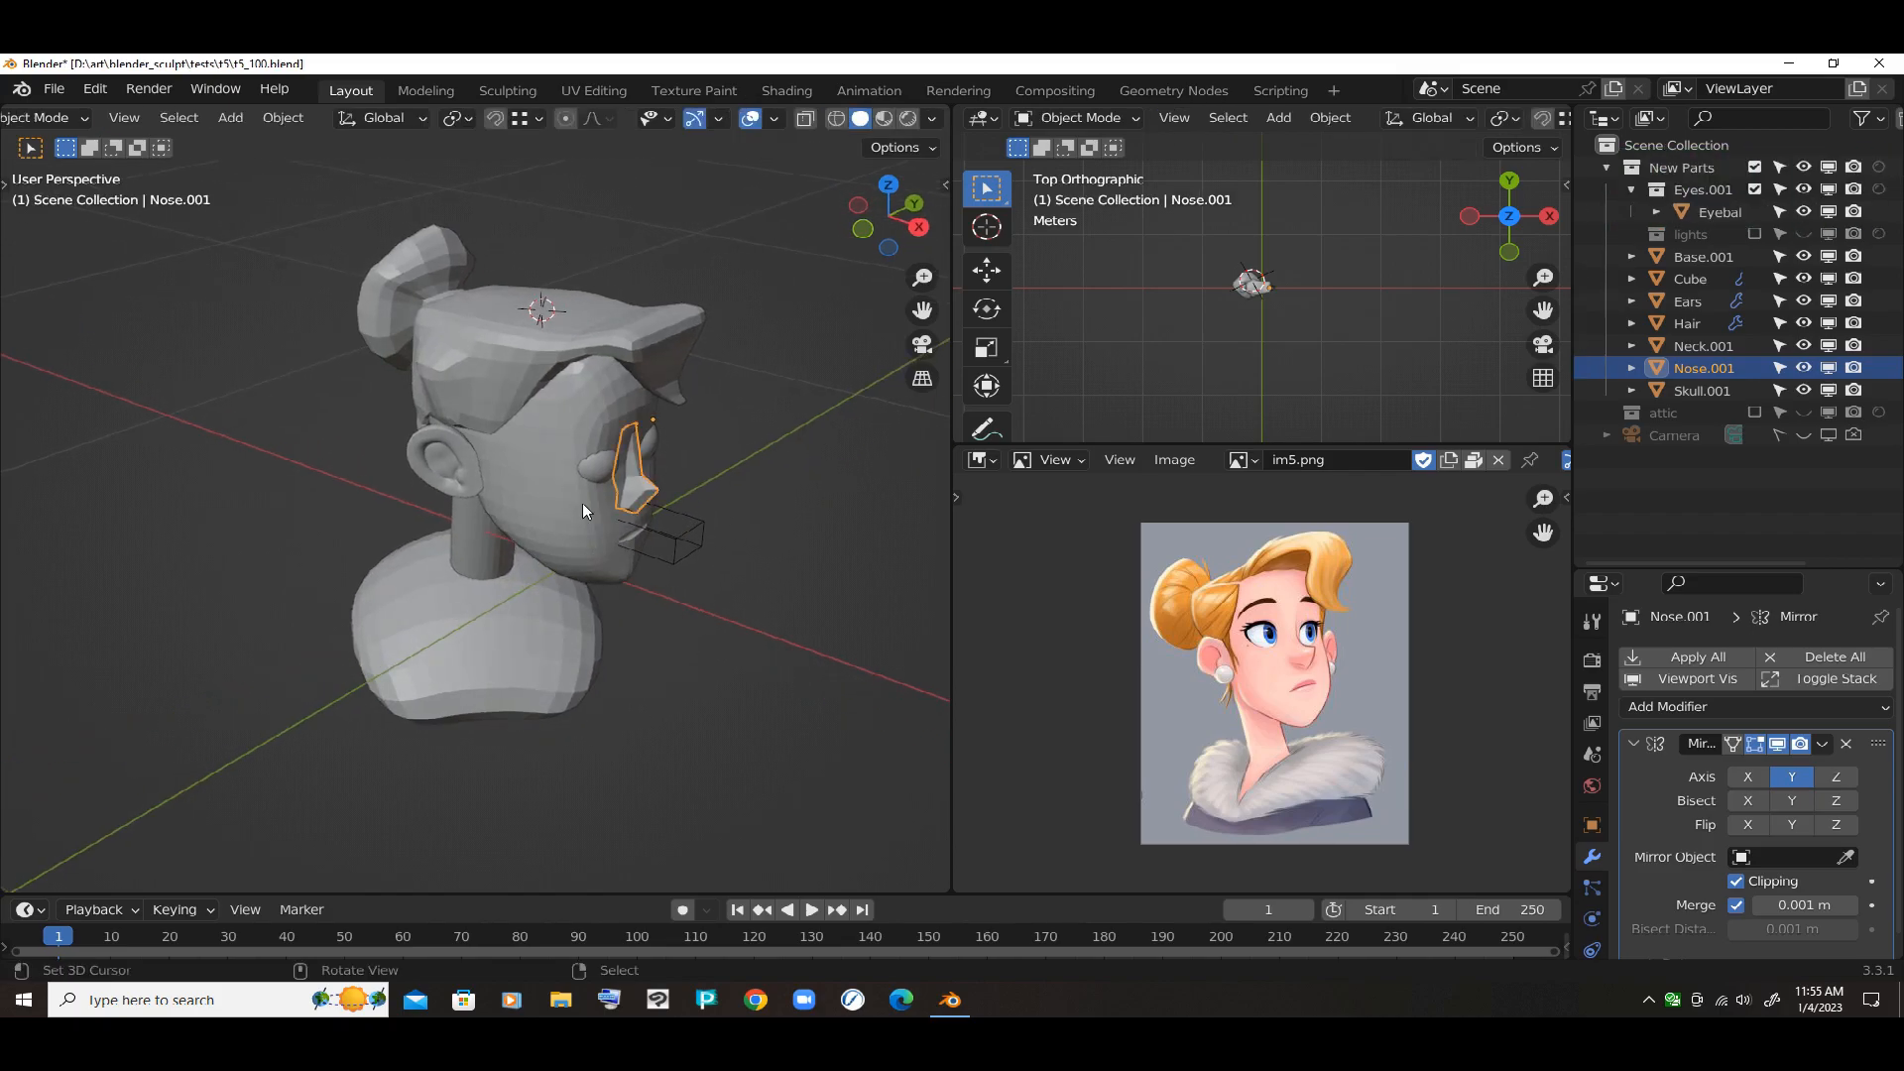
left_click(581, 503)
middle_click_drag(581, 503, 515, 451)
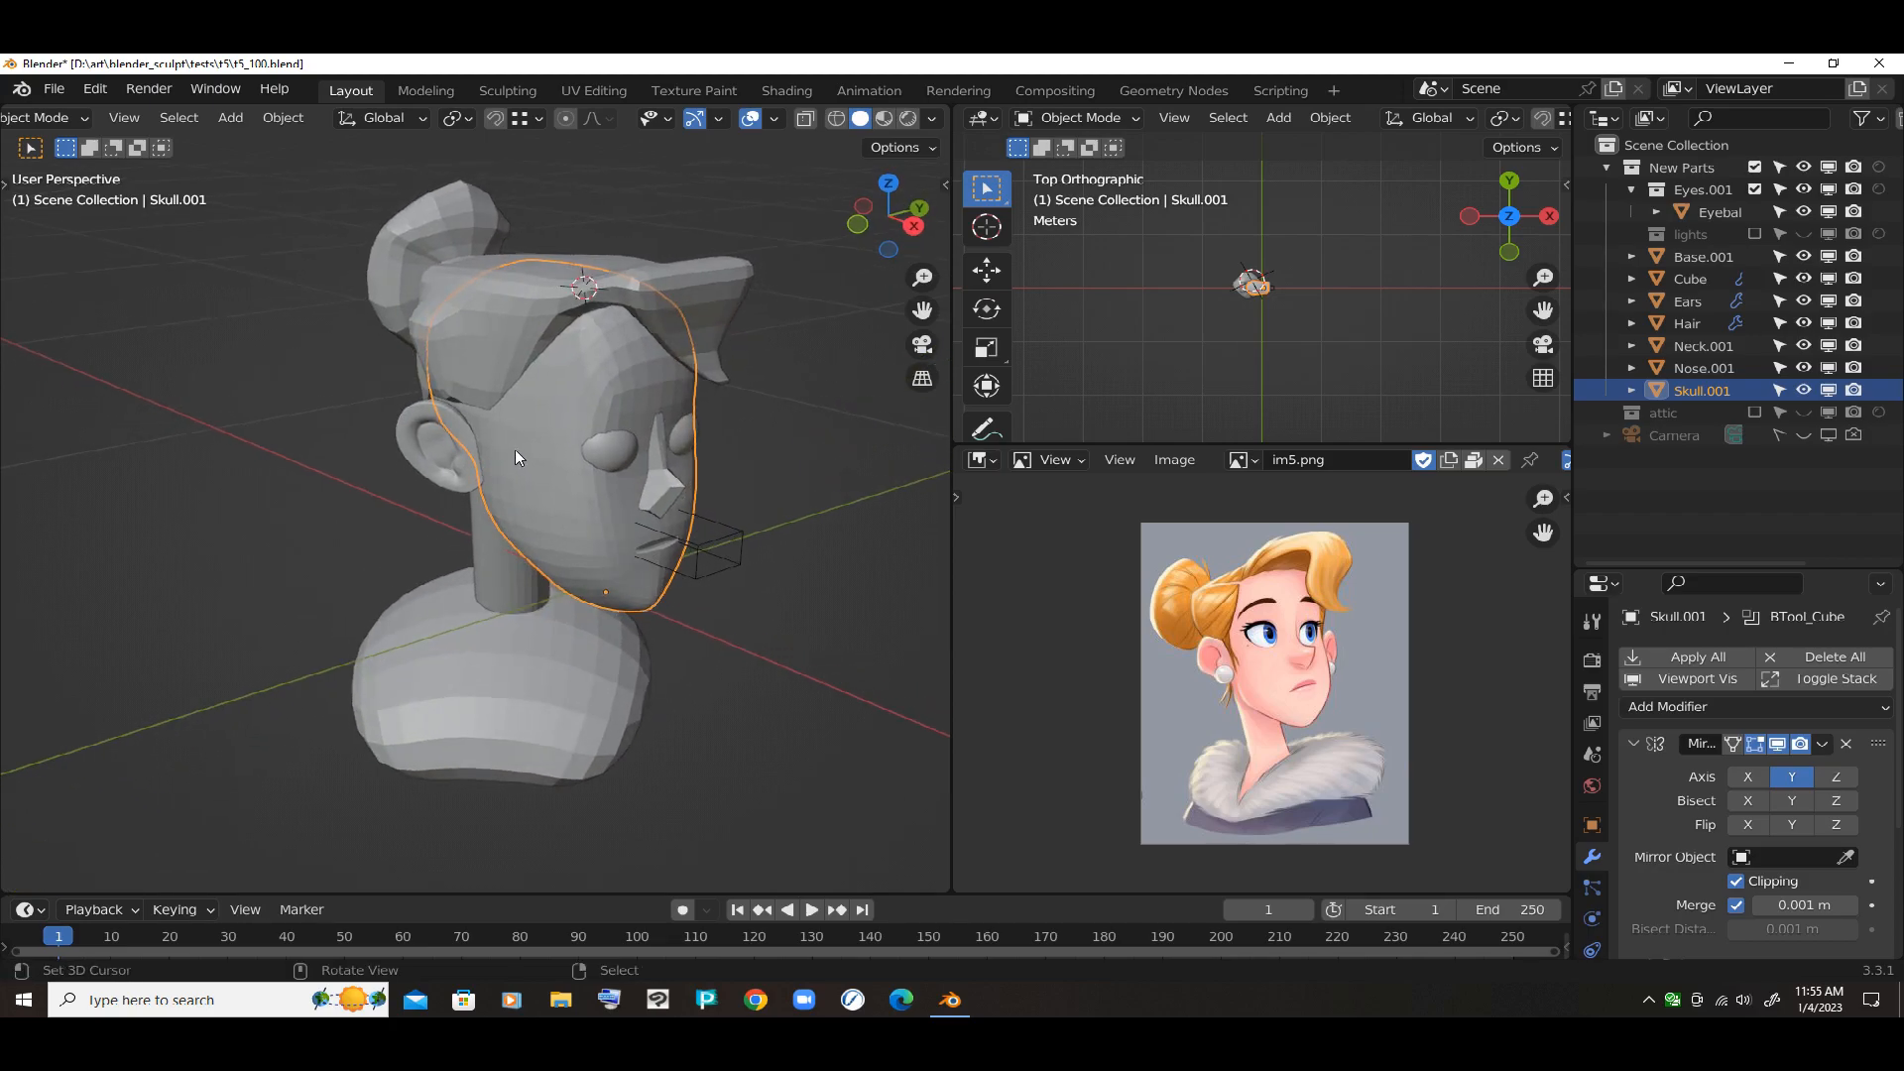
left_click(610, 397)
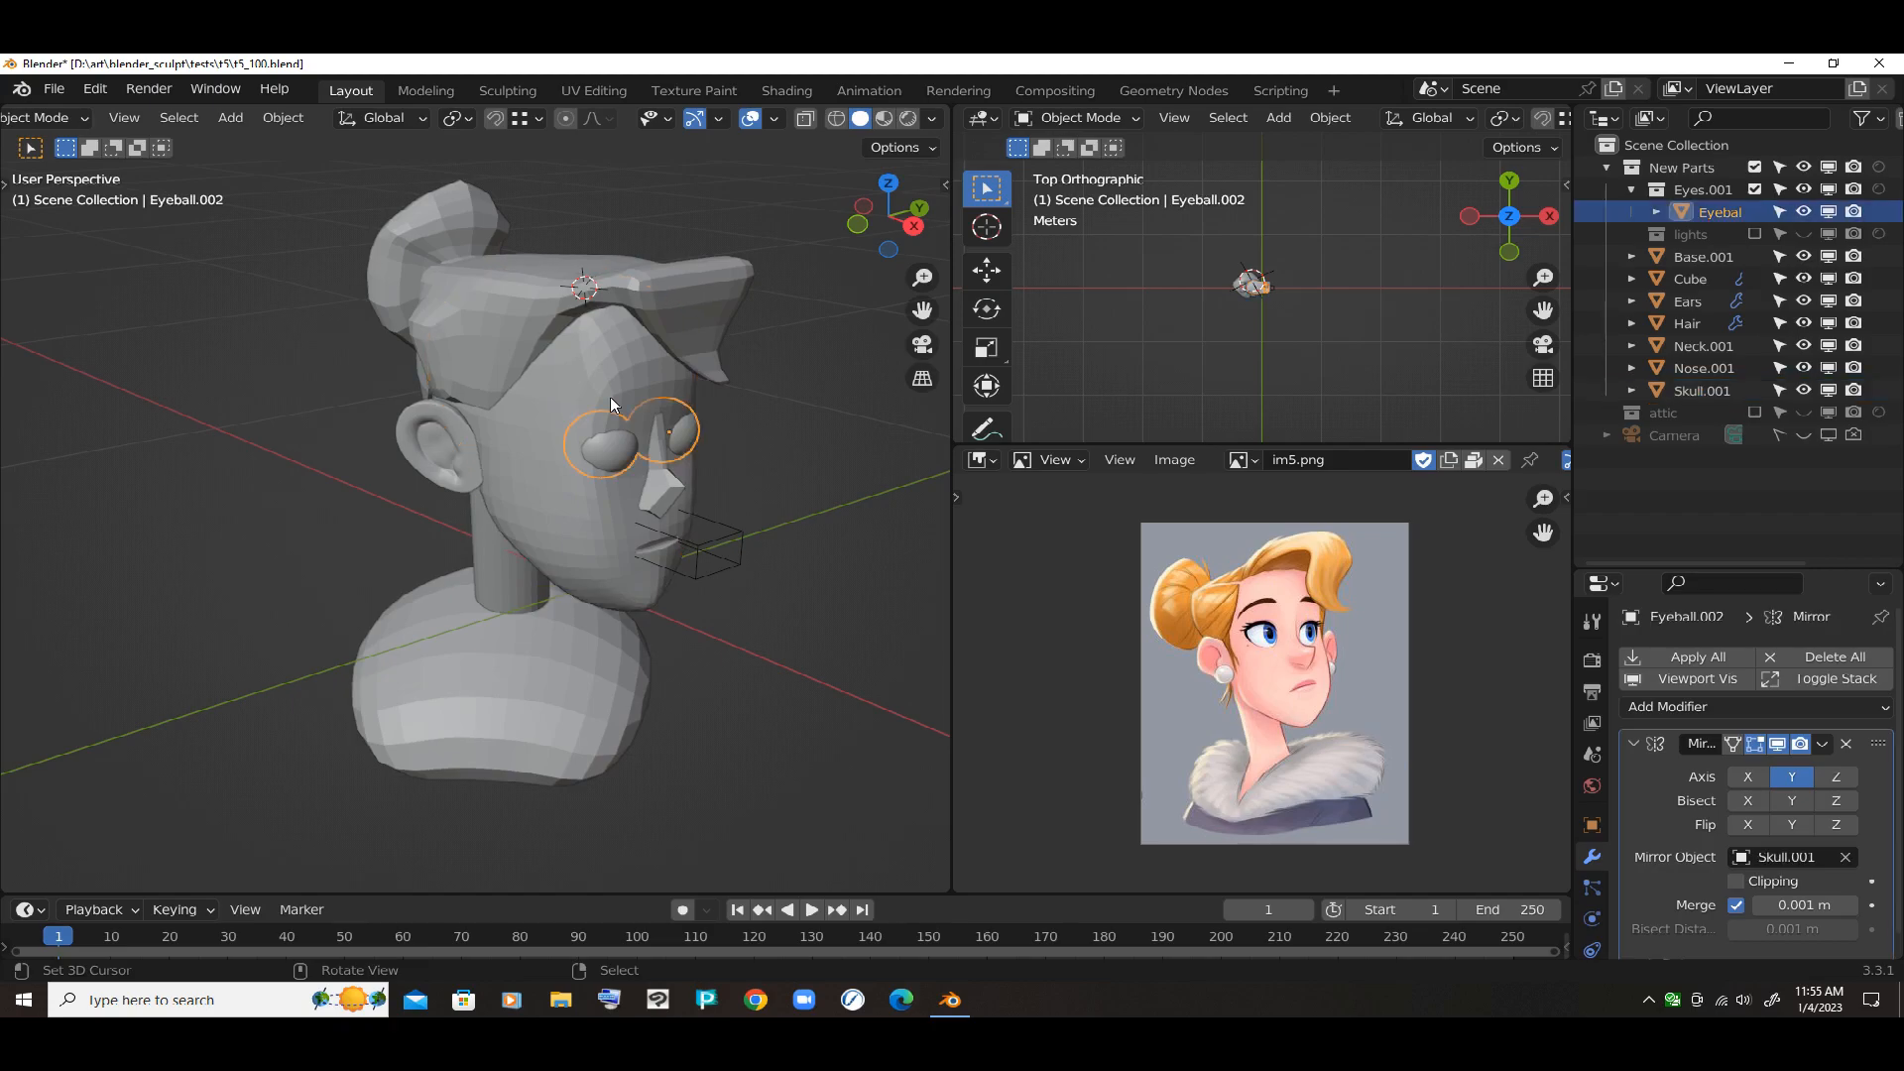
left_click(456, 405)
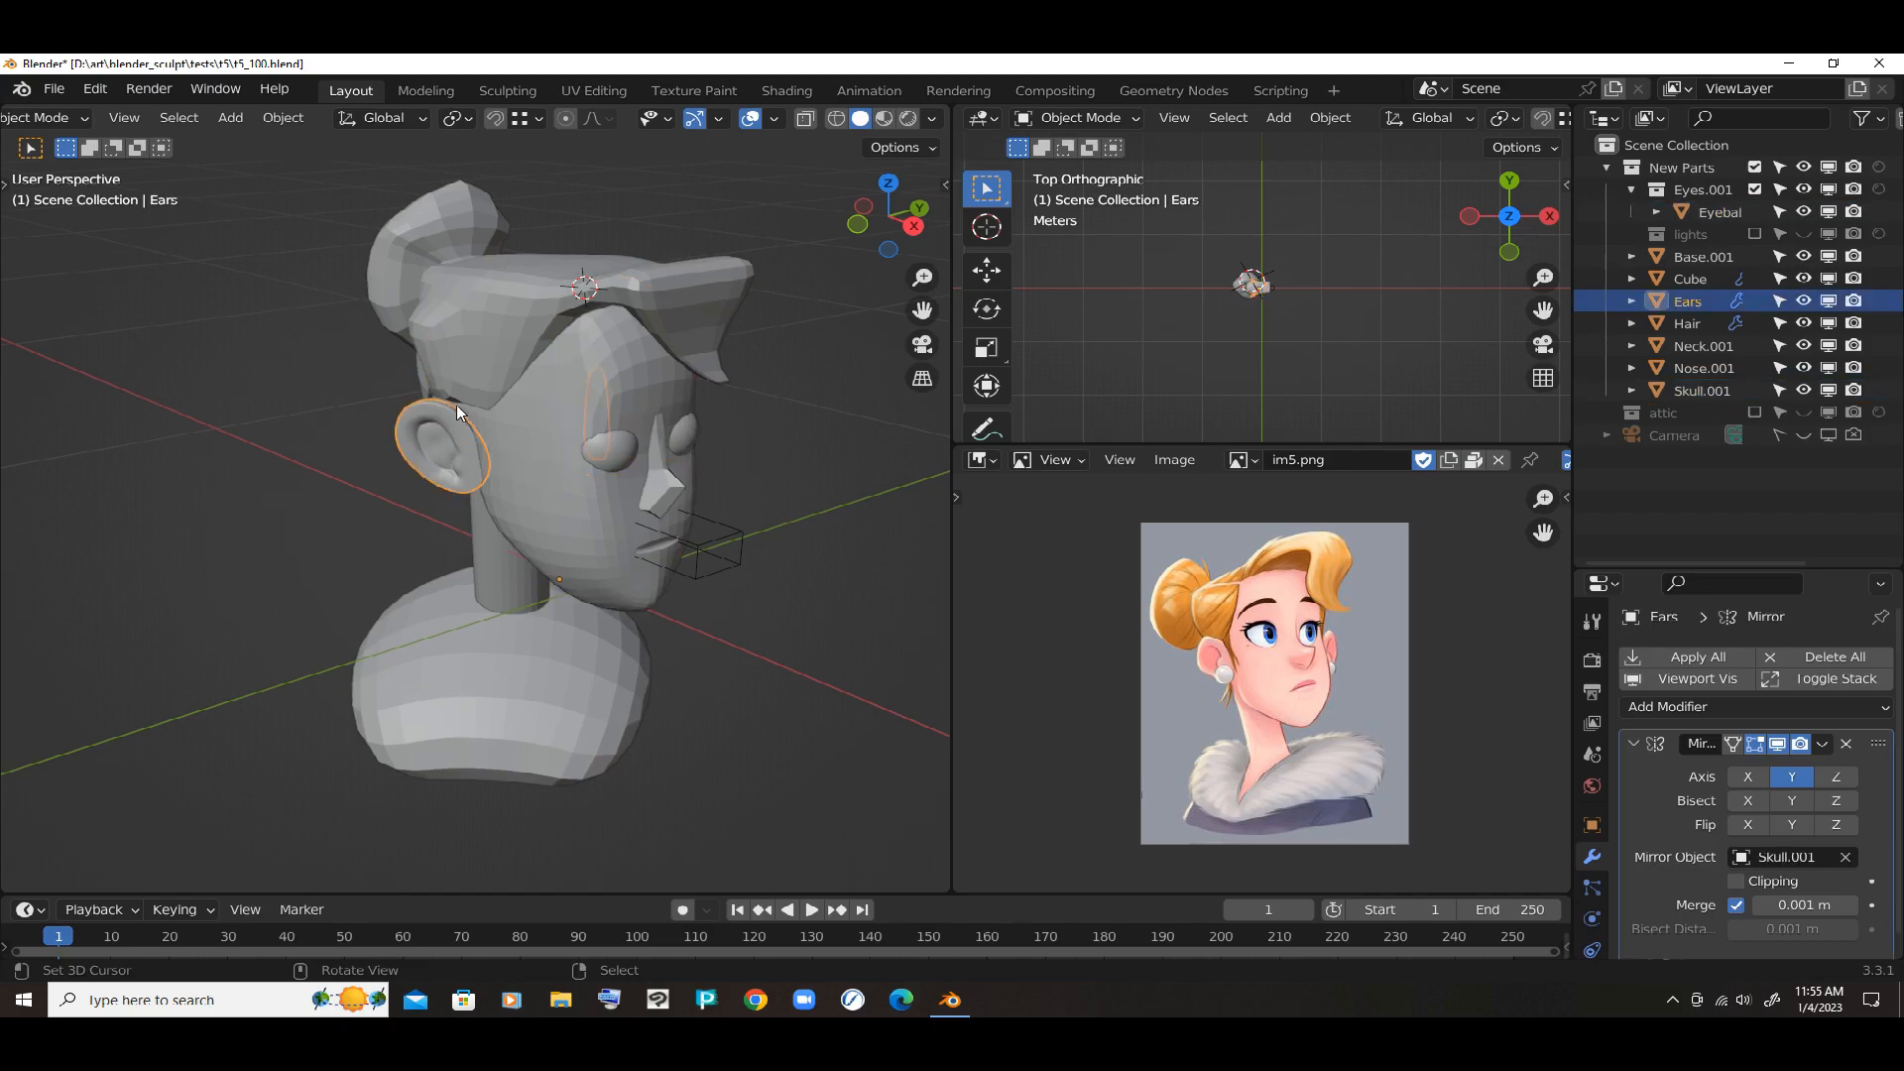
left_click(498, 321)
left_click(498, 536)
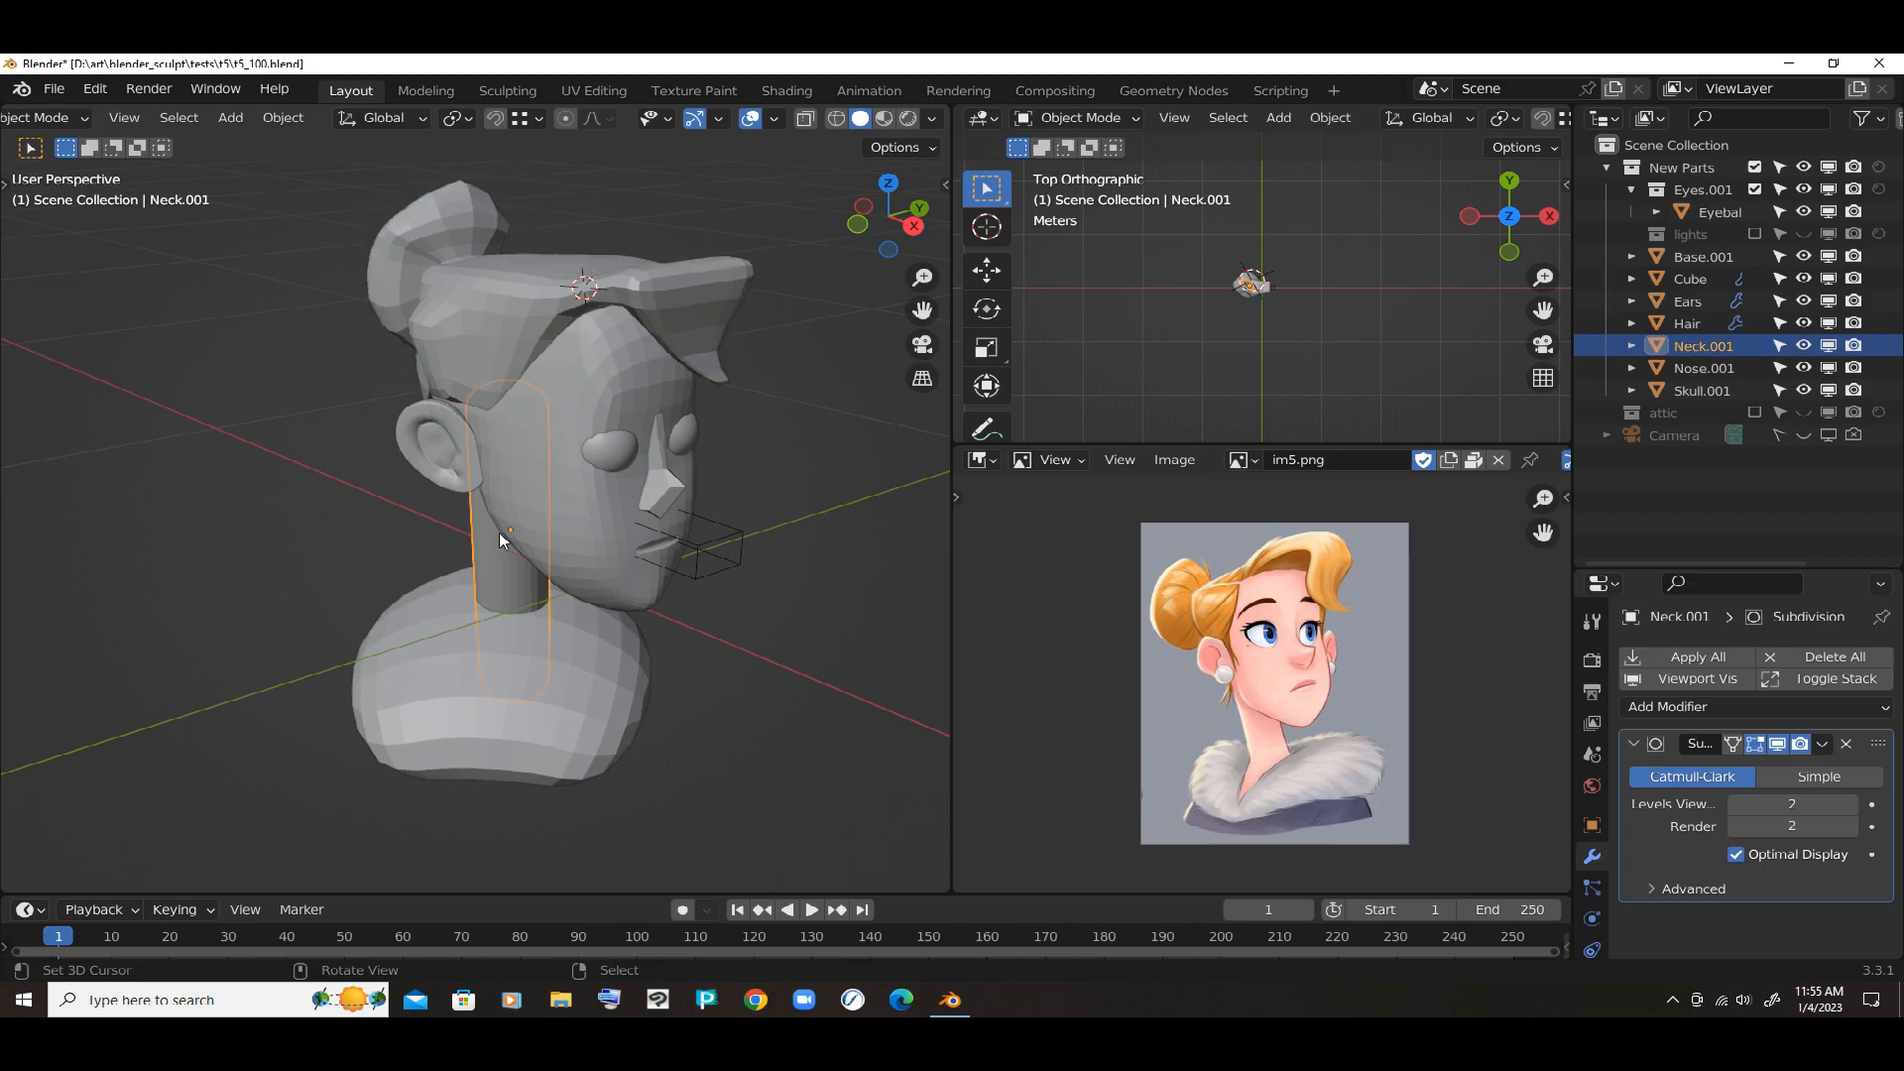
left_click(527, 661)
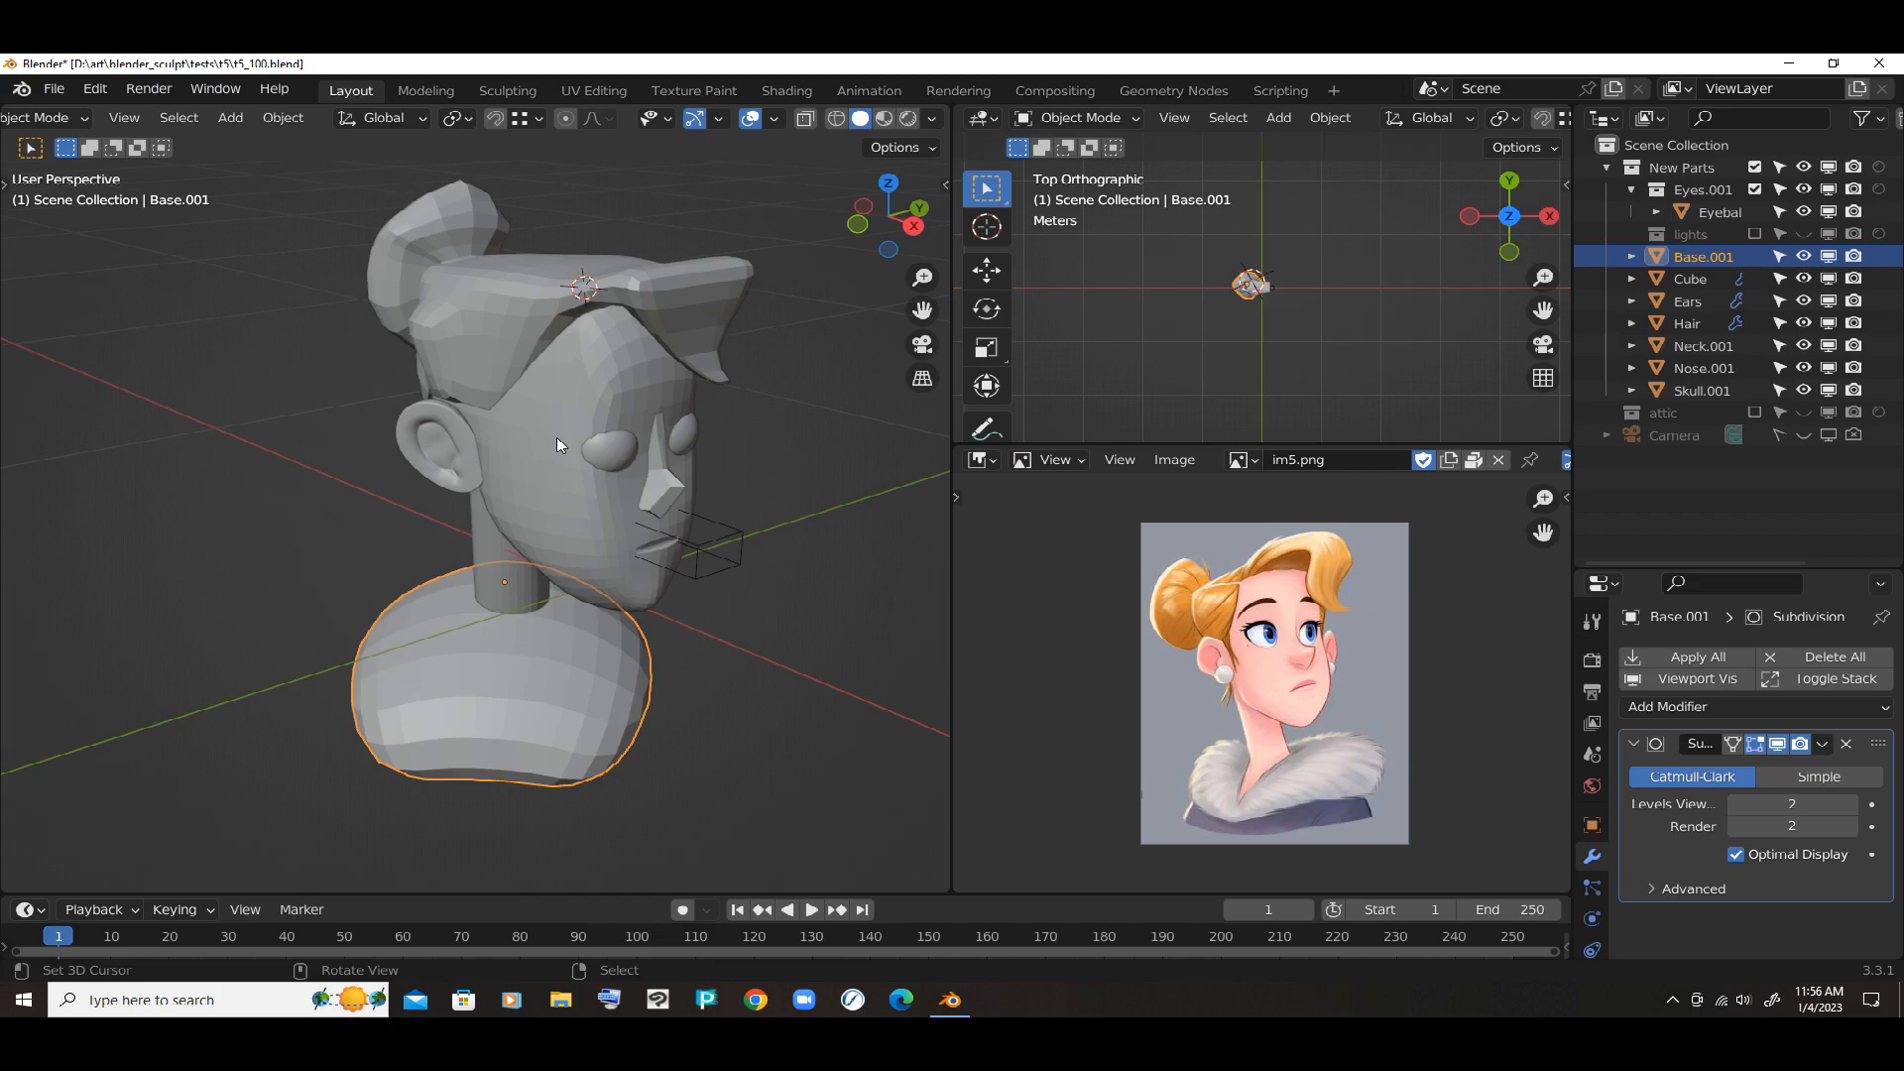
mouse_move(557, 432)
middle_mouse_down()
mouse_move(562, 389)
mouse_move(562, 409)
middle_mouse_up()
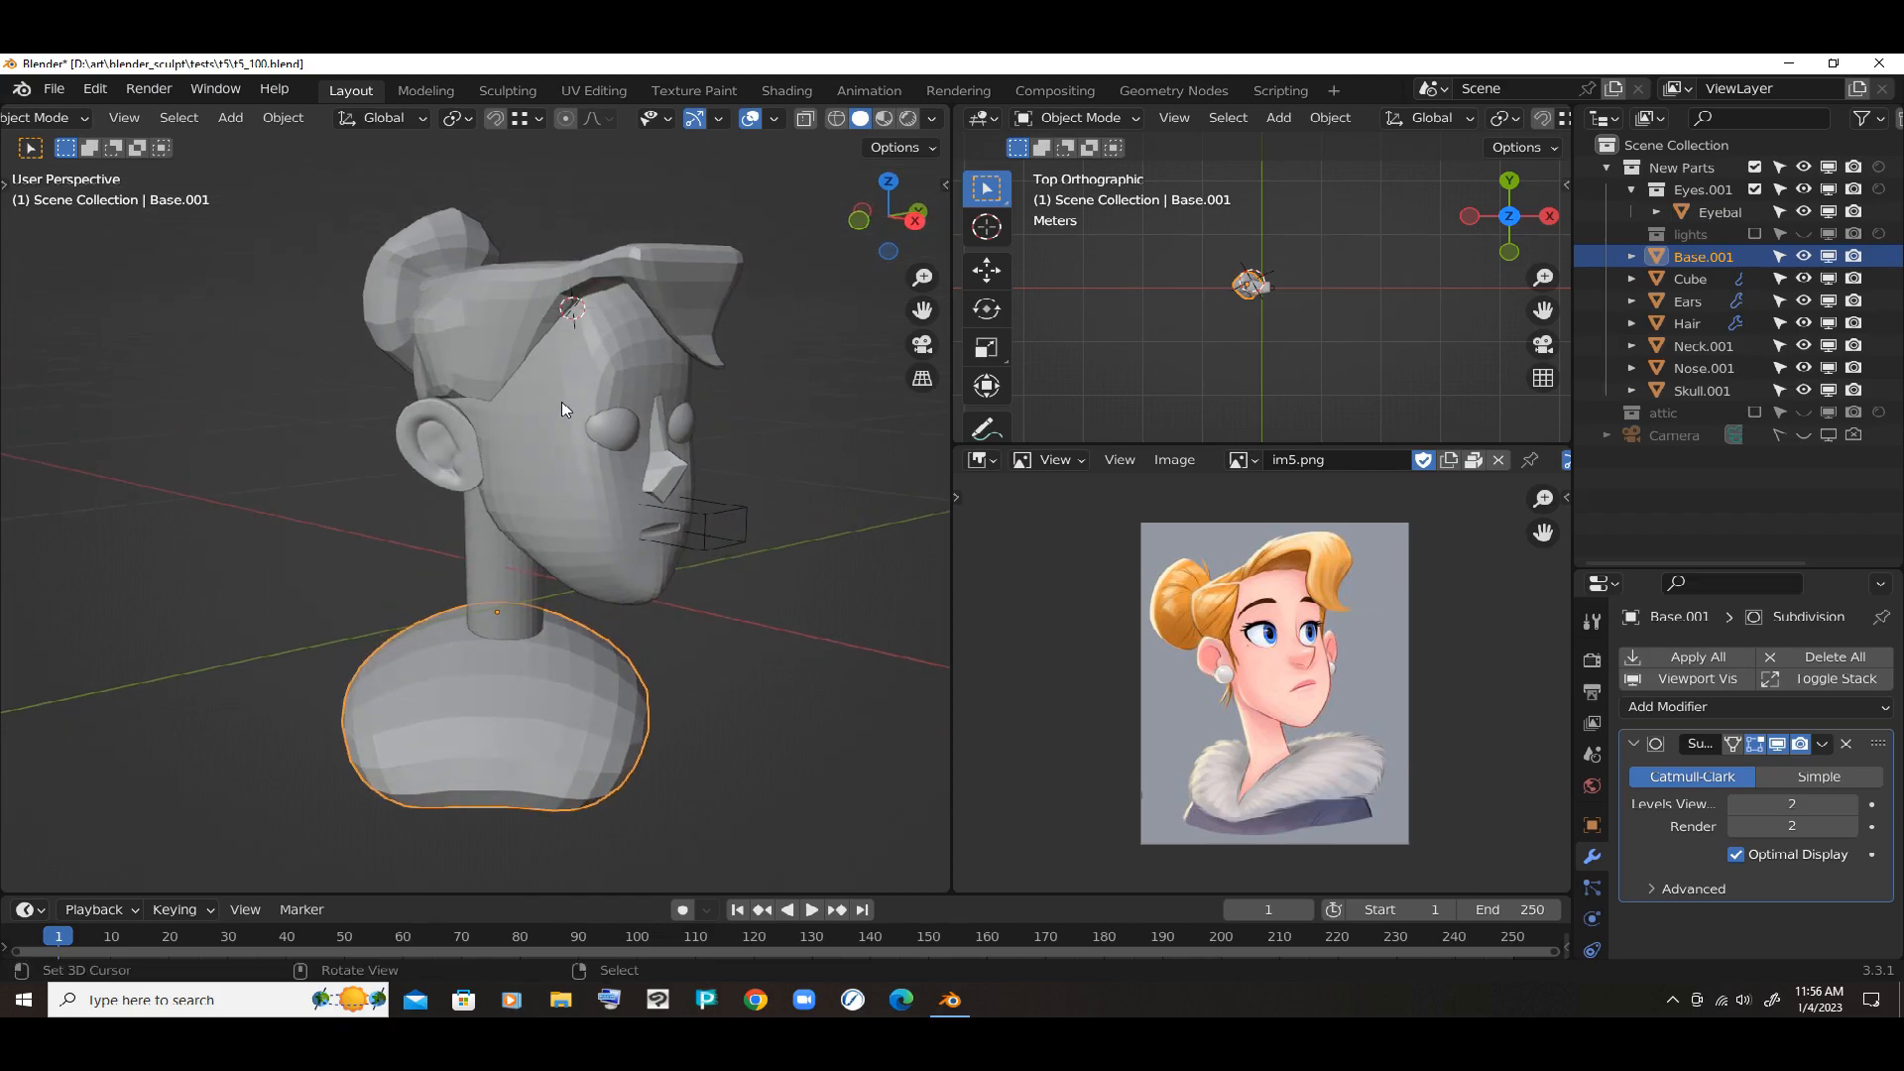
Apply all modifiers on the skull, the wireframe cube at the mouth and the nose together
left_click(581, 460)
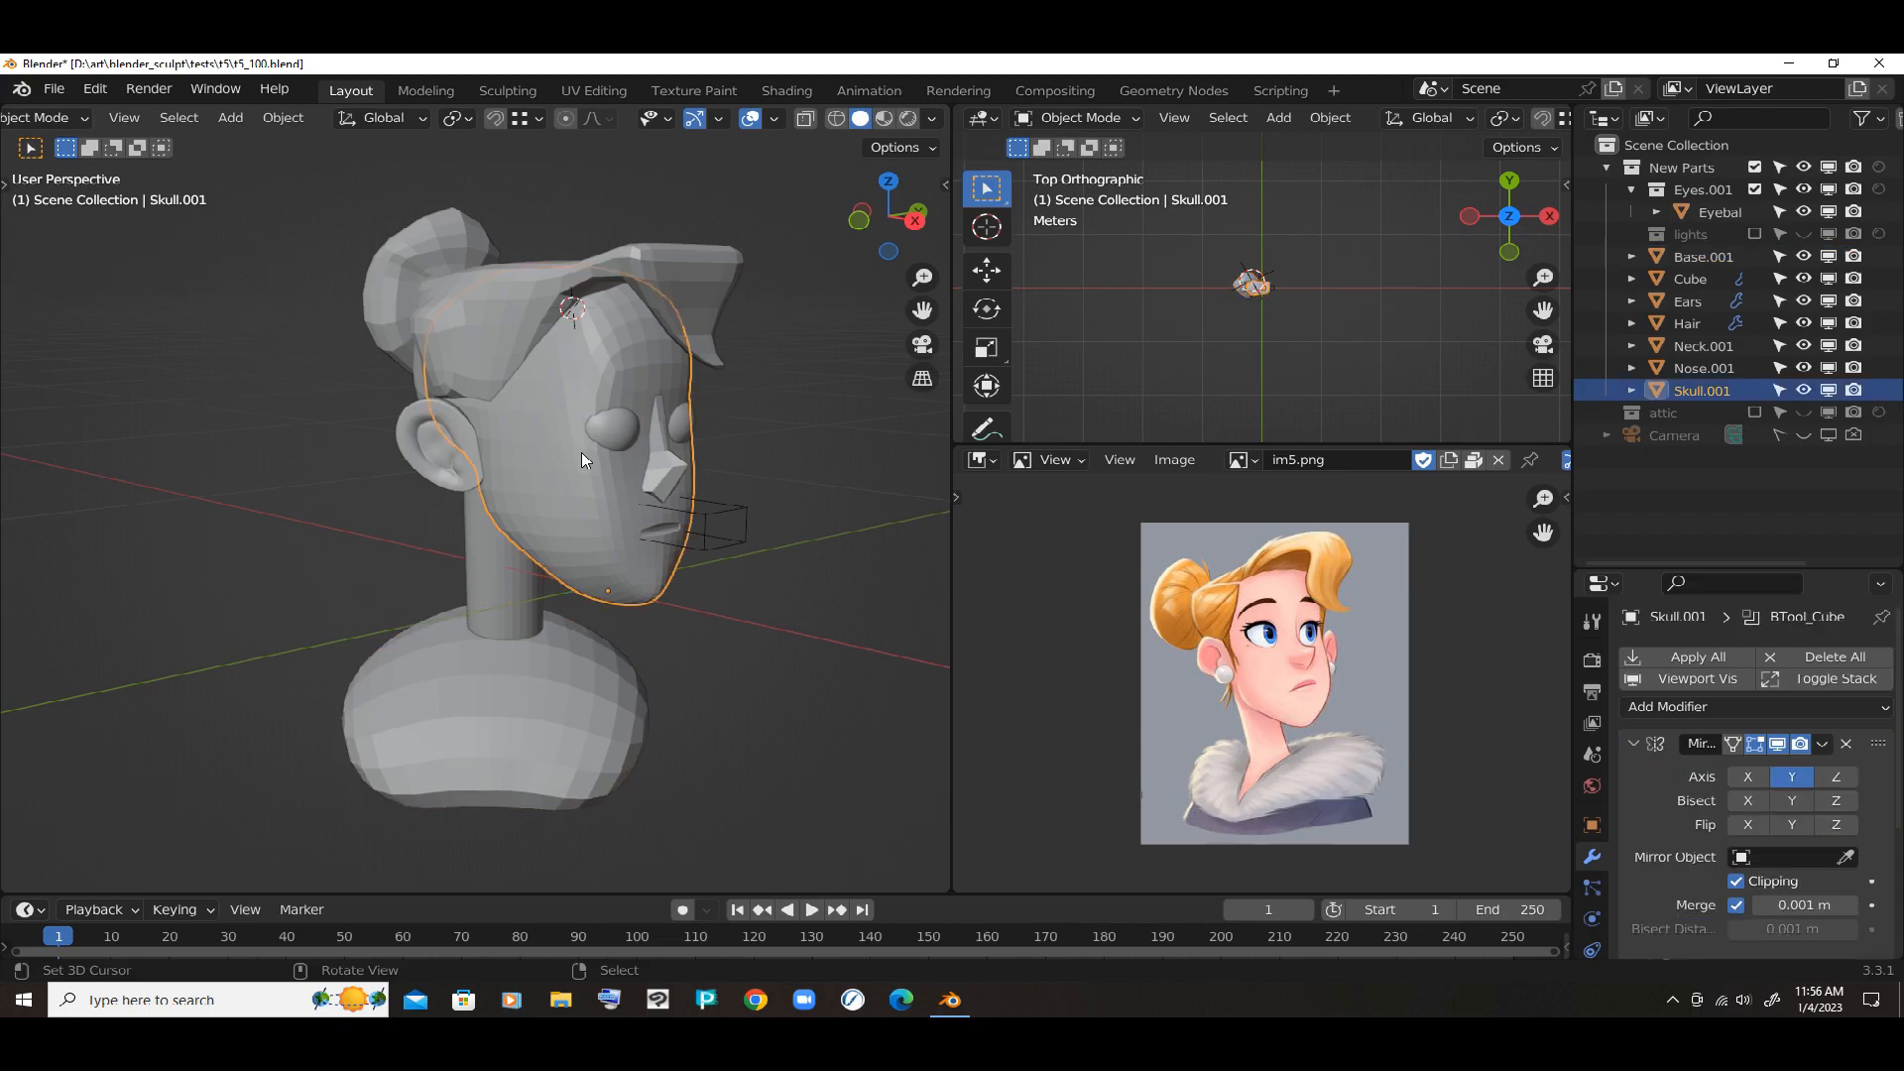
left_click(693, 472, "shift")
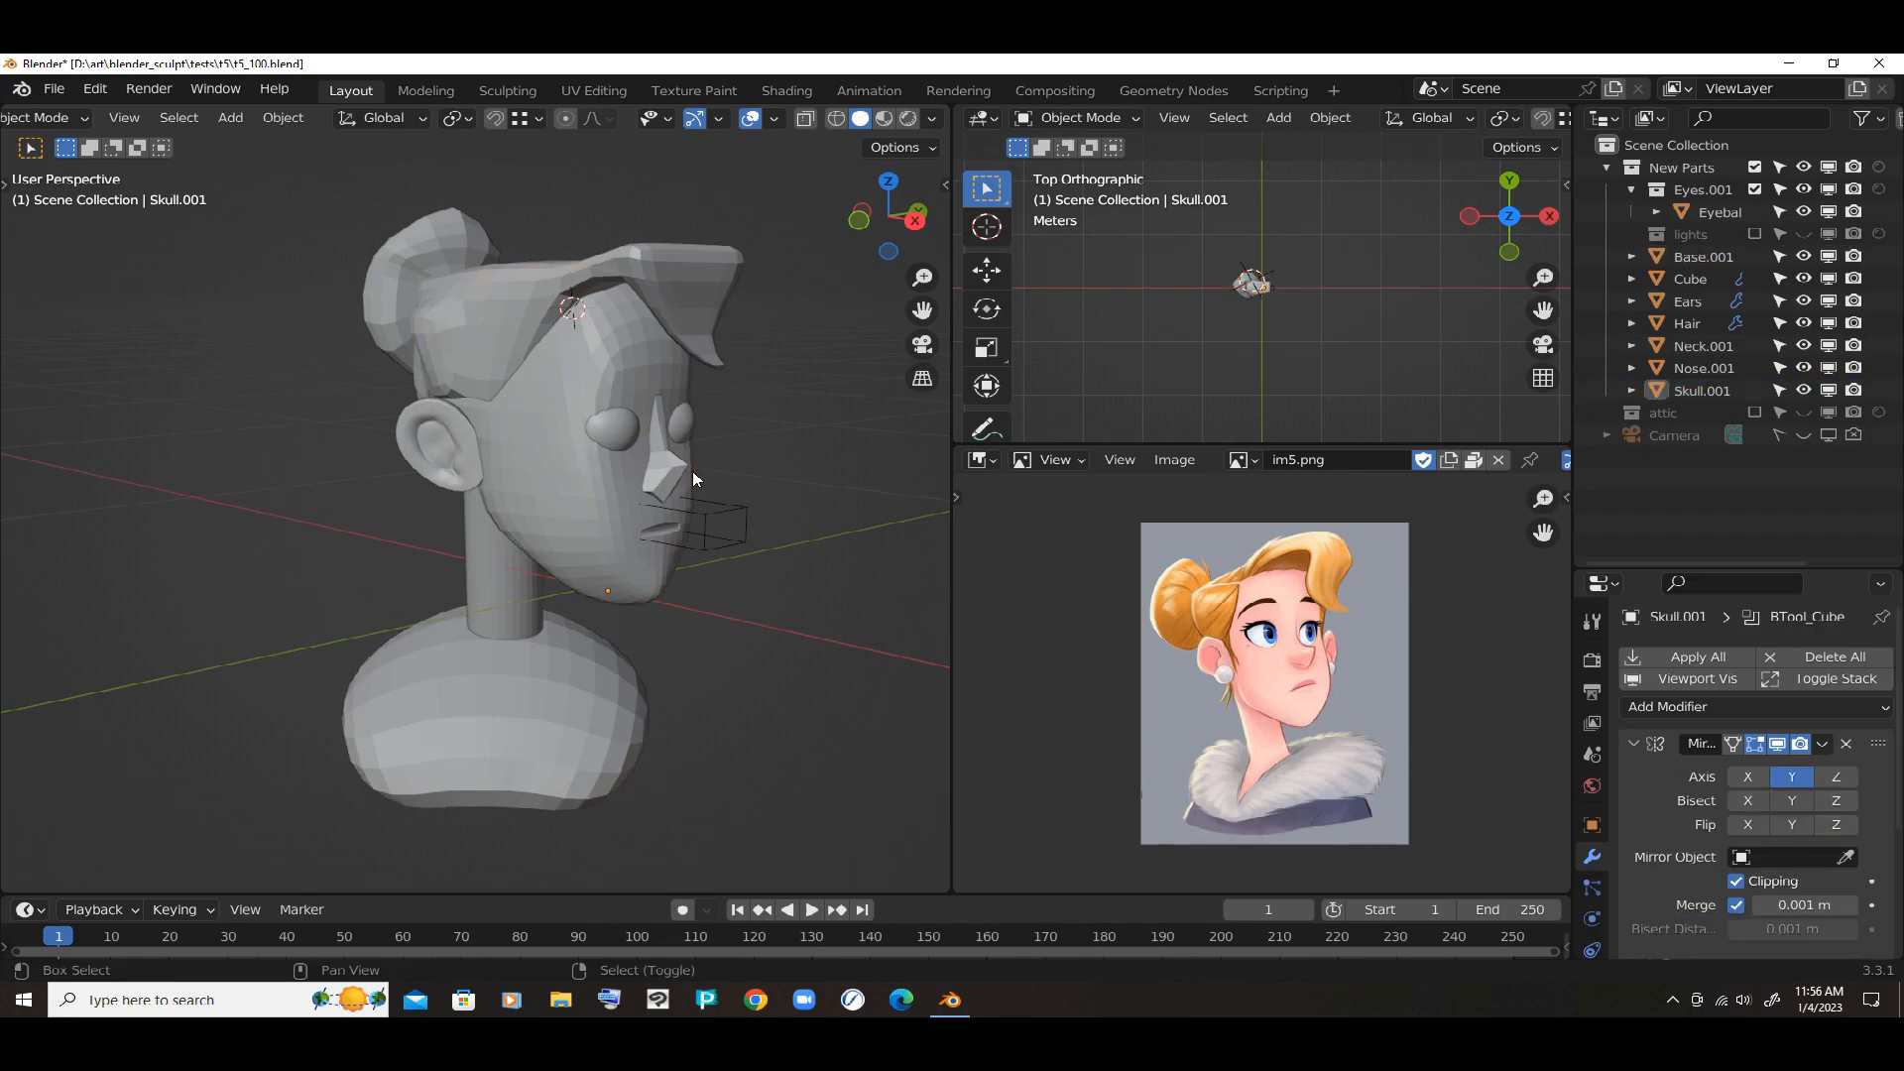
left_click(700, 460, "shift")
left_click(633, 430, "shift")
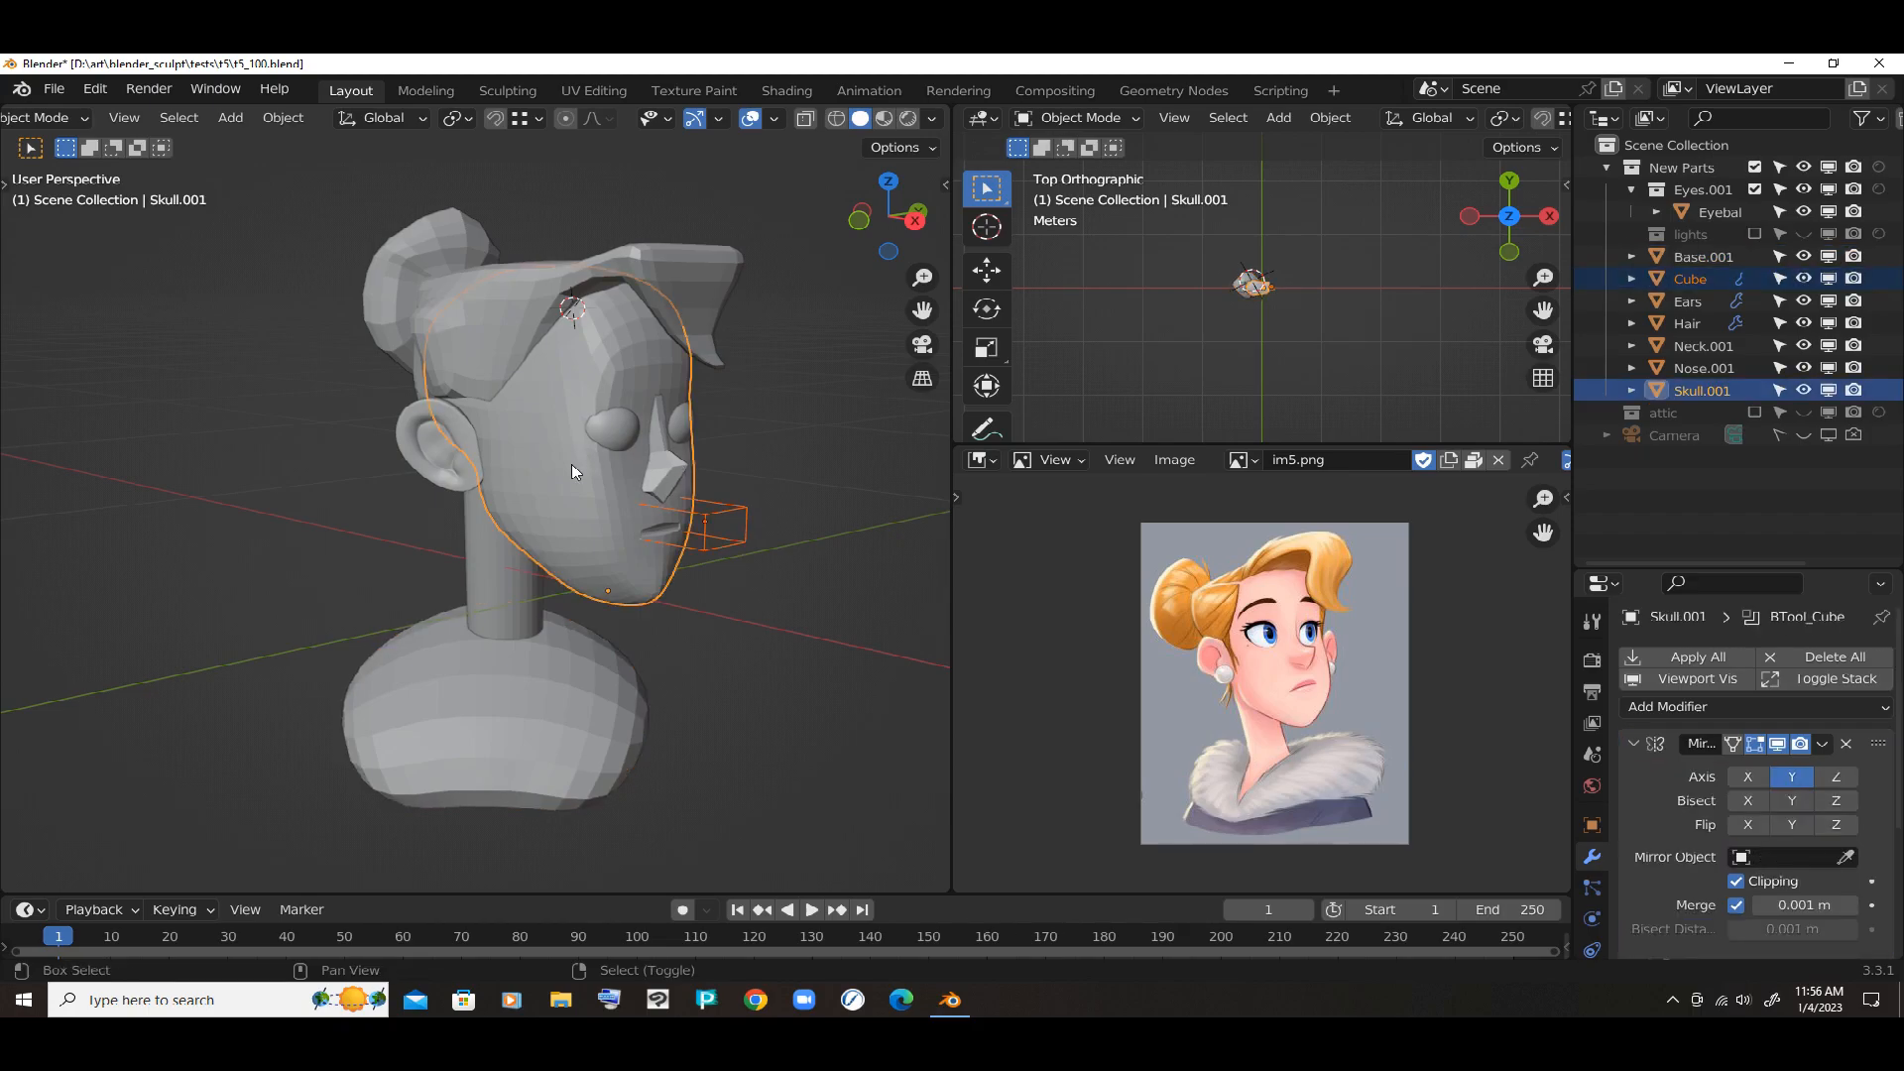
left_click(654, 430, "shift")
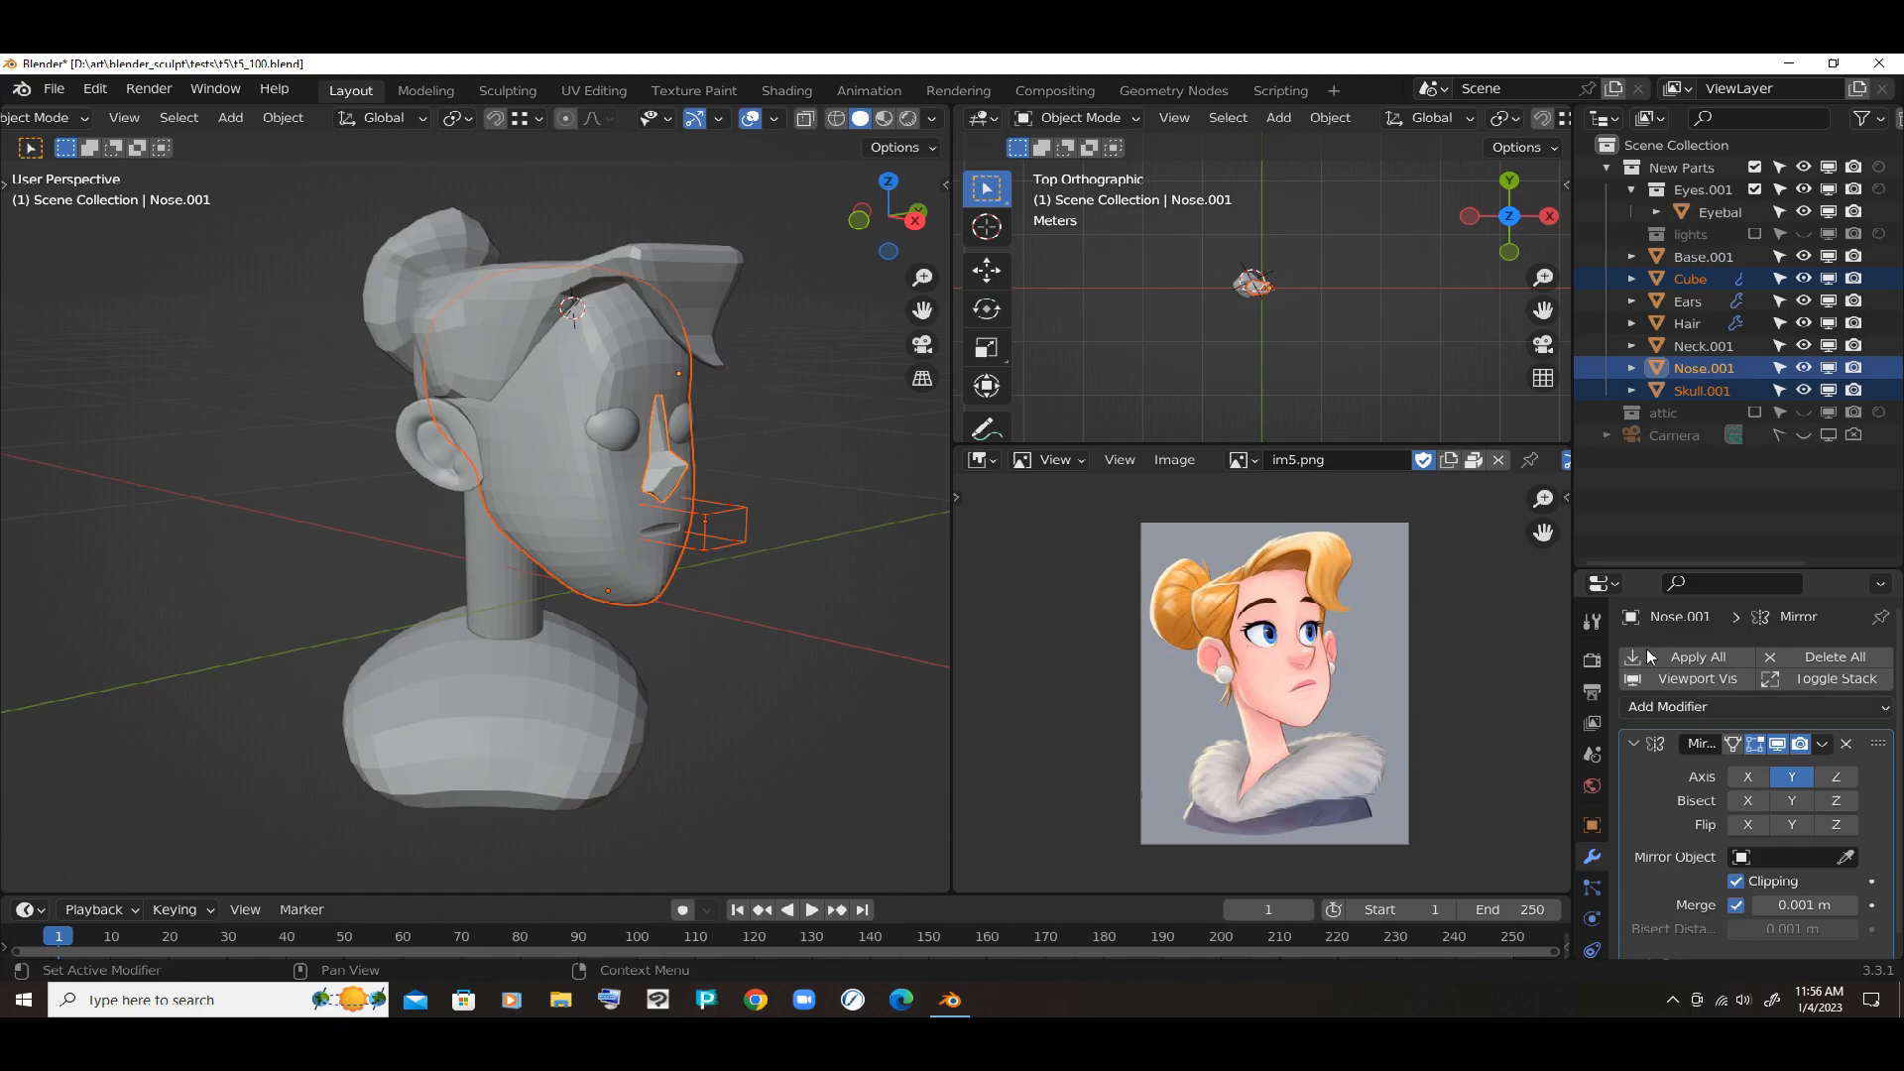
left_click(1696, 657)
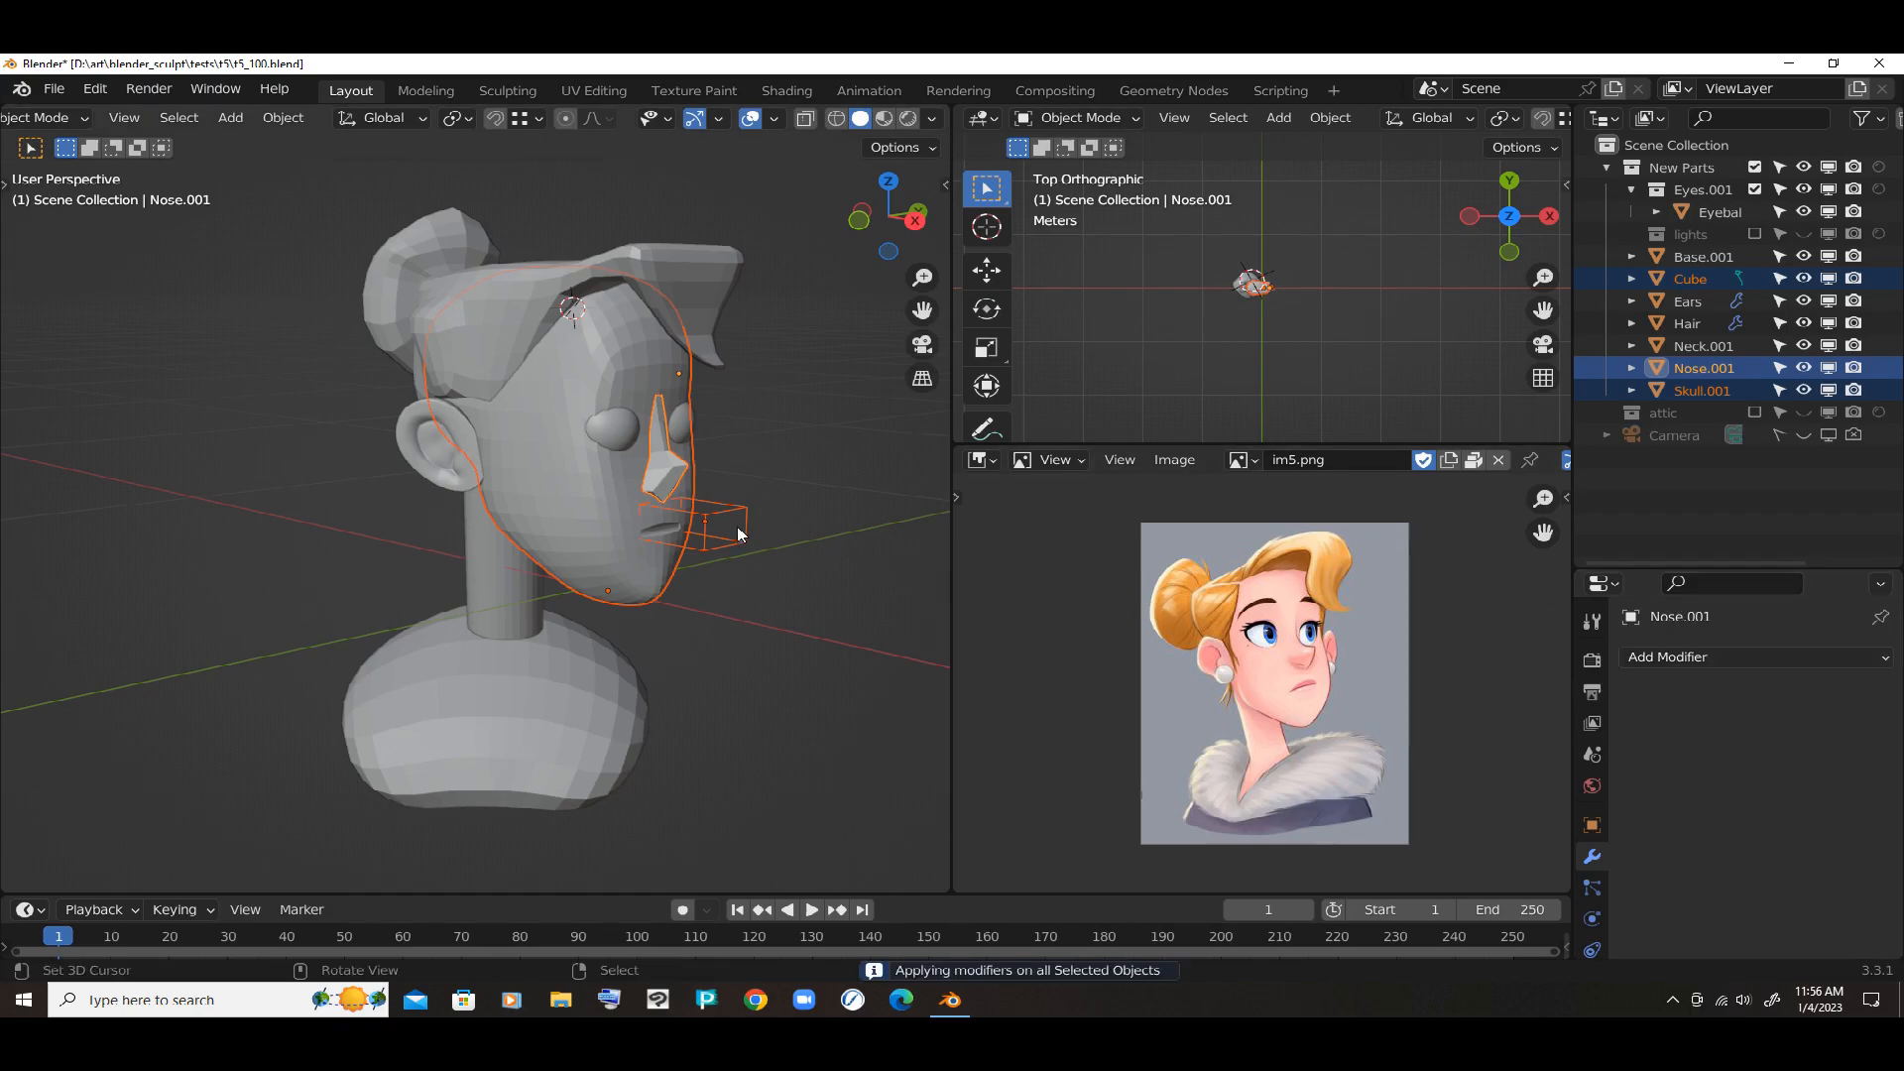
Delete the wireframe cutter cube in front of the mouth
left_click(738, 457)
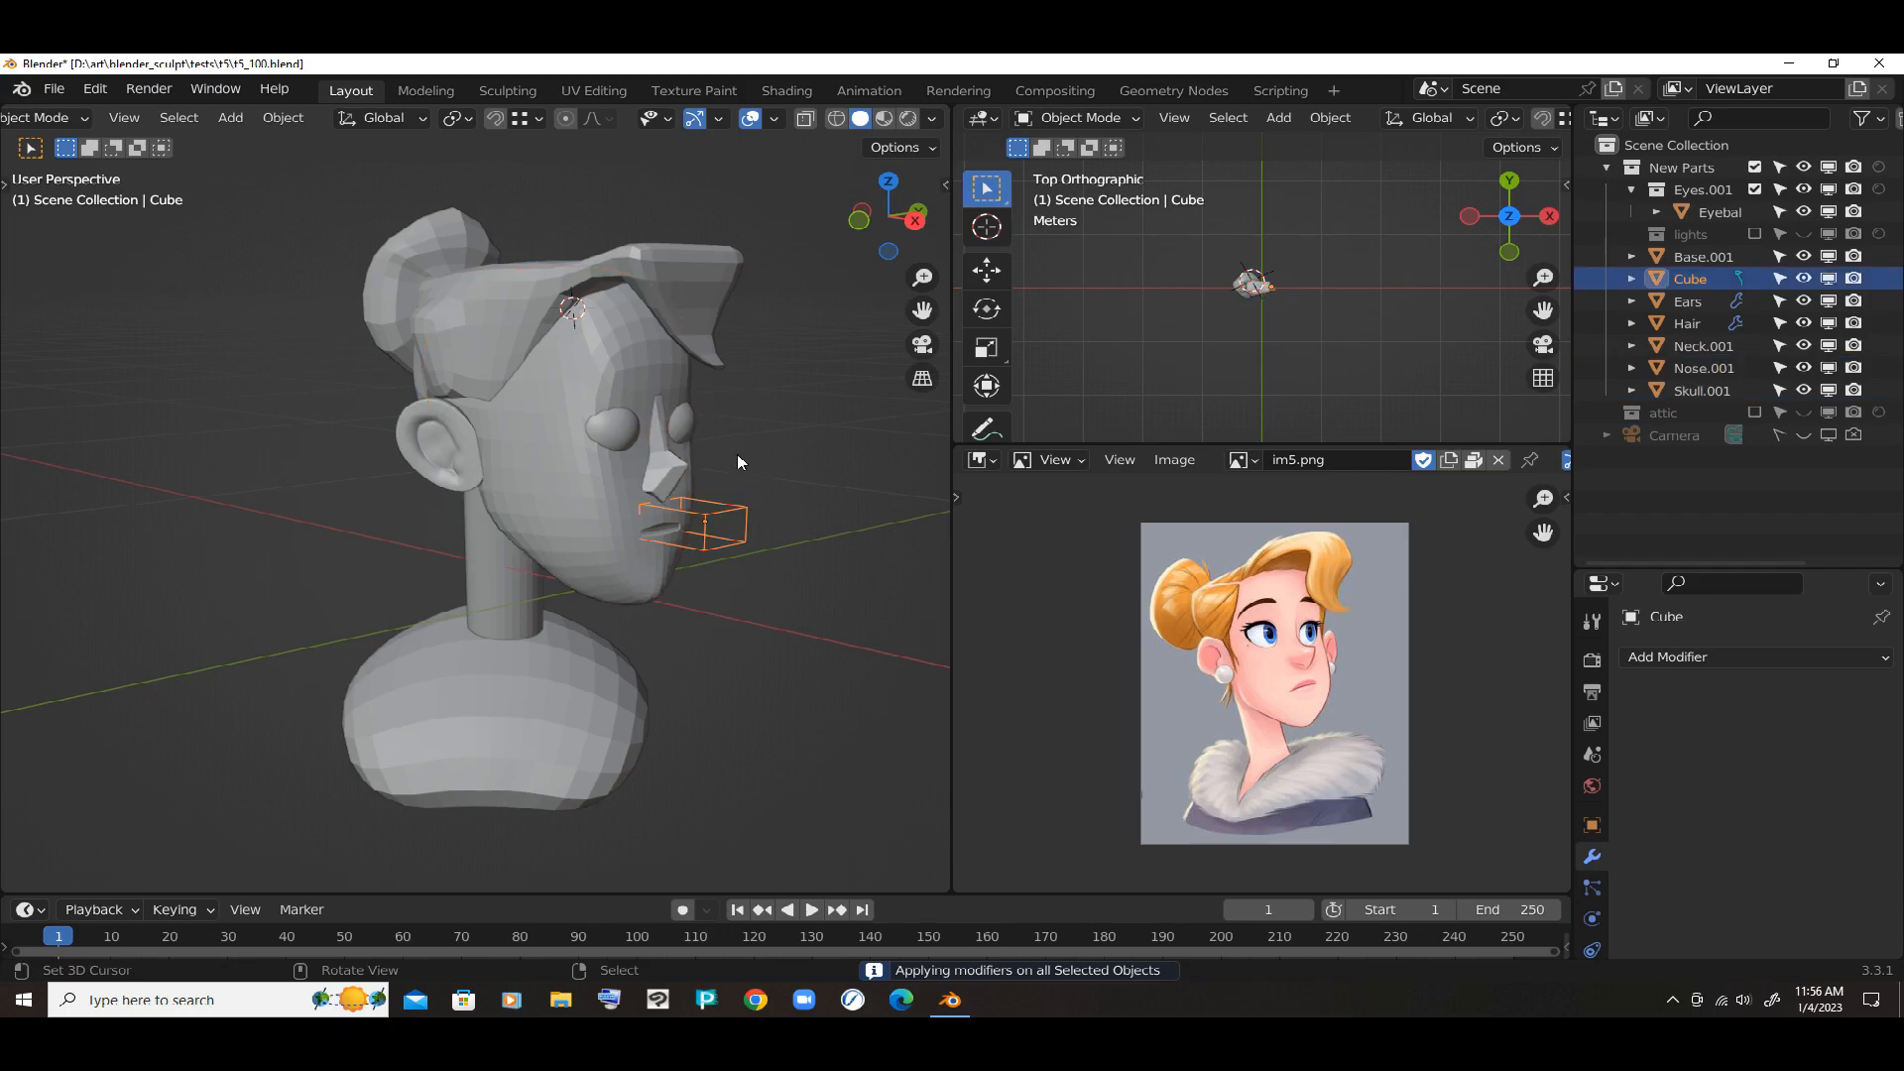
key("Delete")
left_click(646, 527)
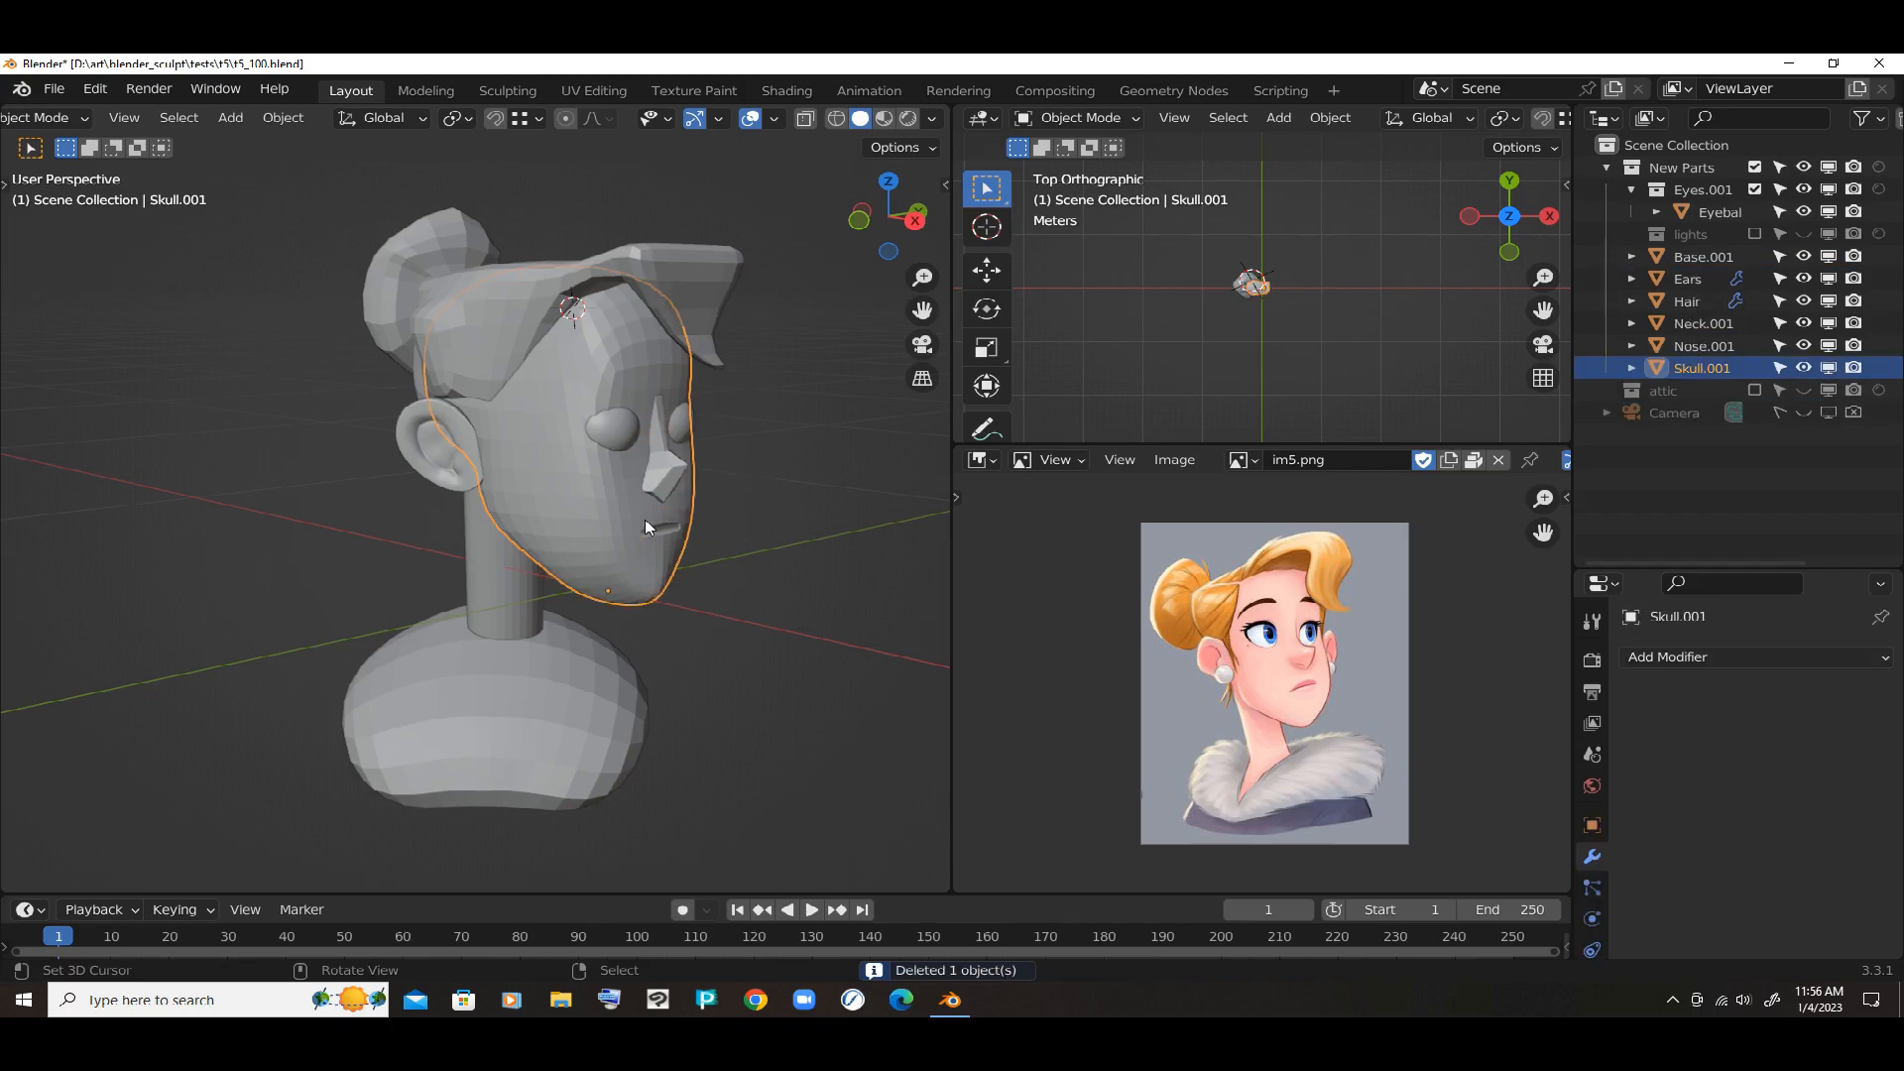
Join the nose into the skull so both form a single object
left_click(685, 418)
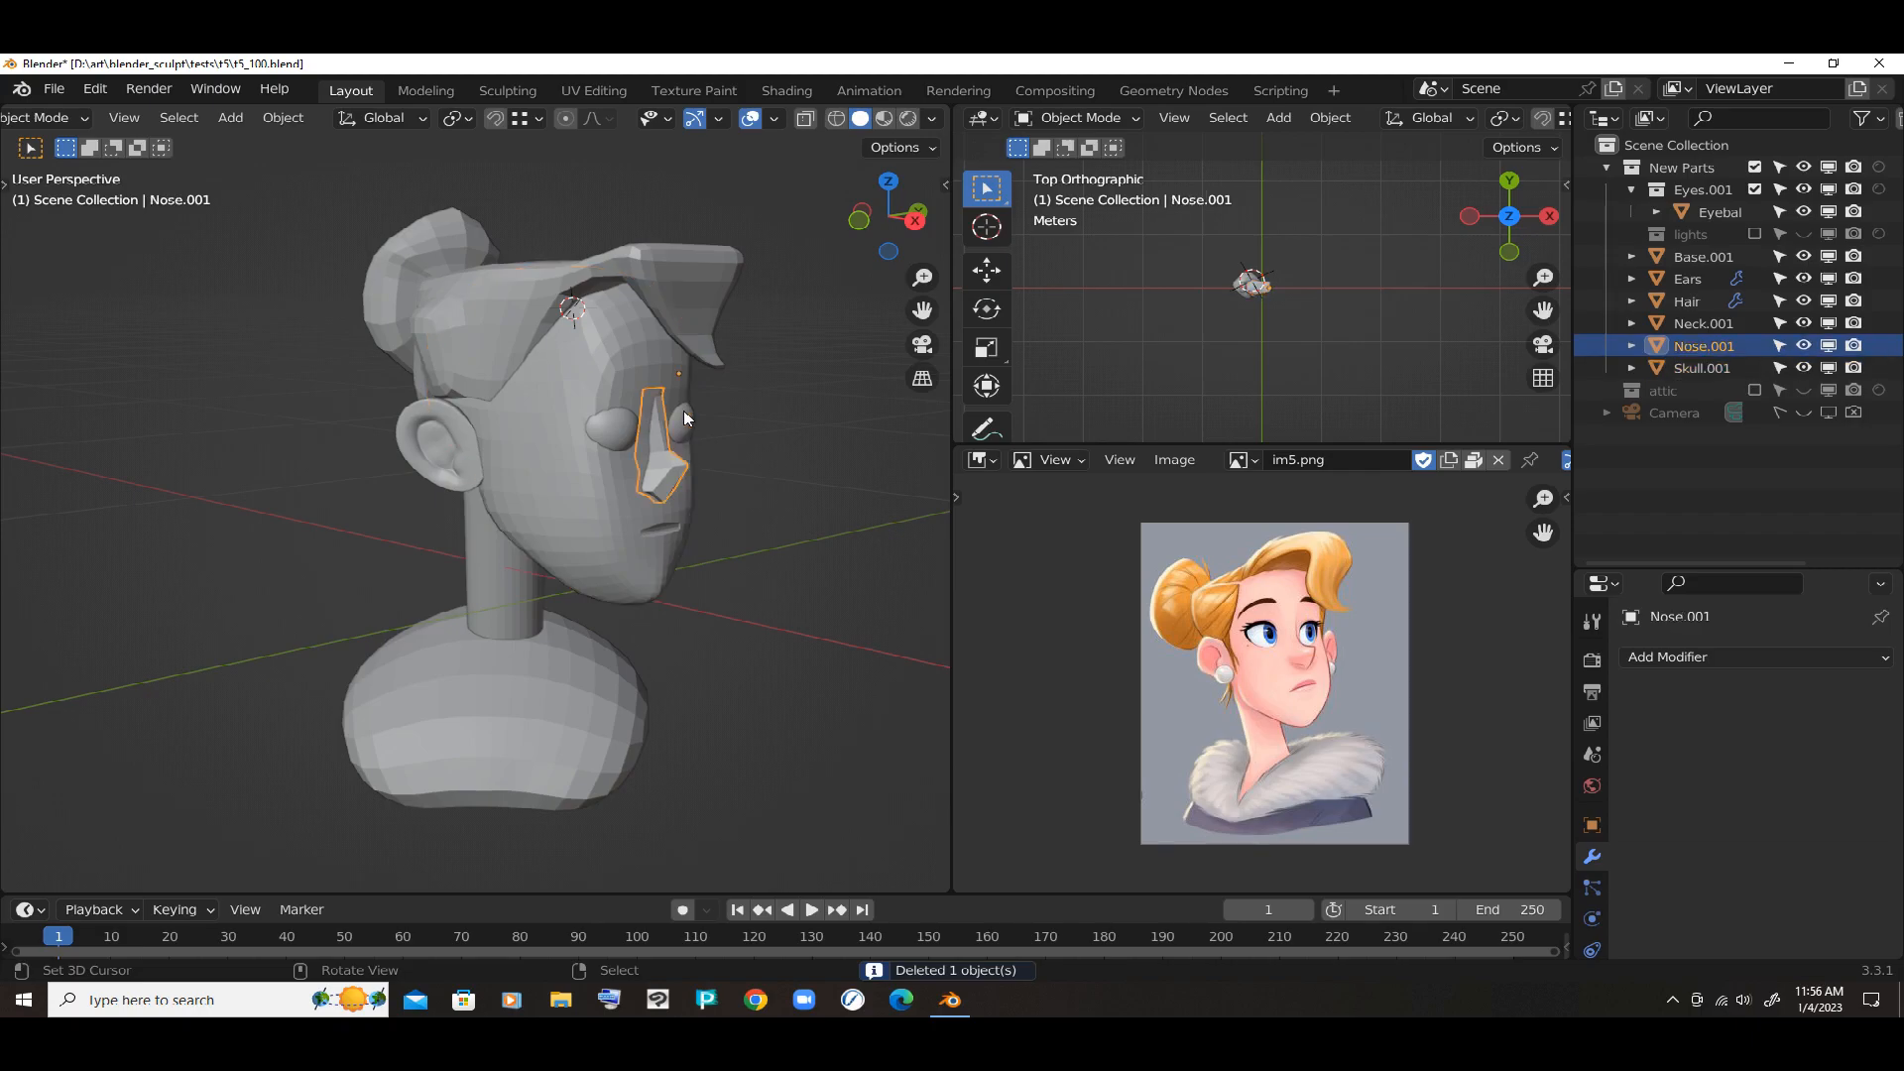
left_click(604, 488, "shift")
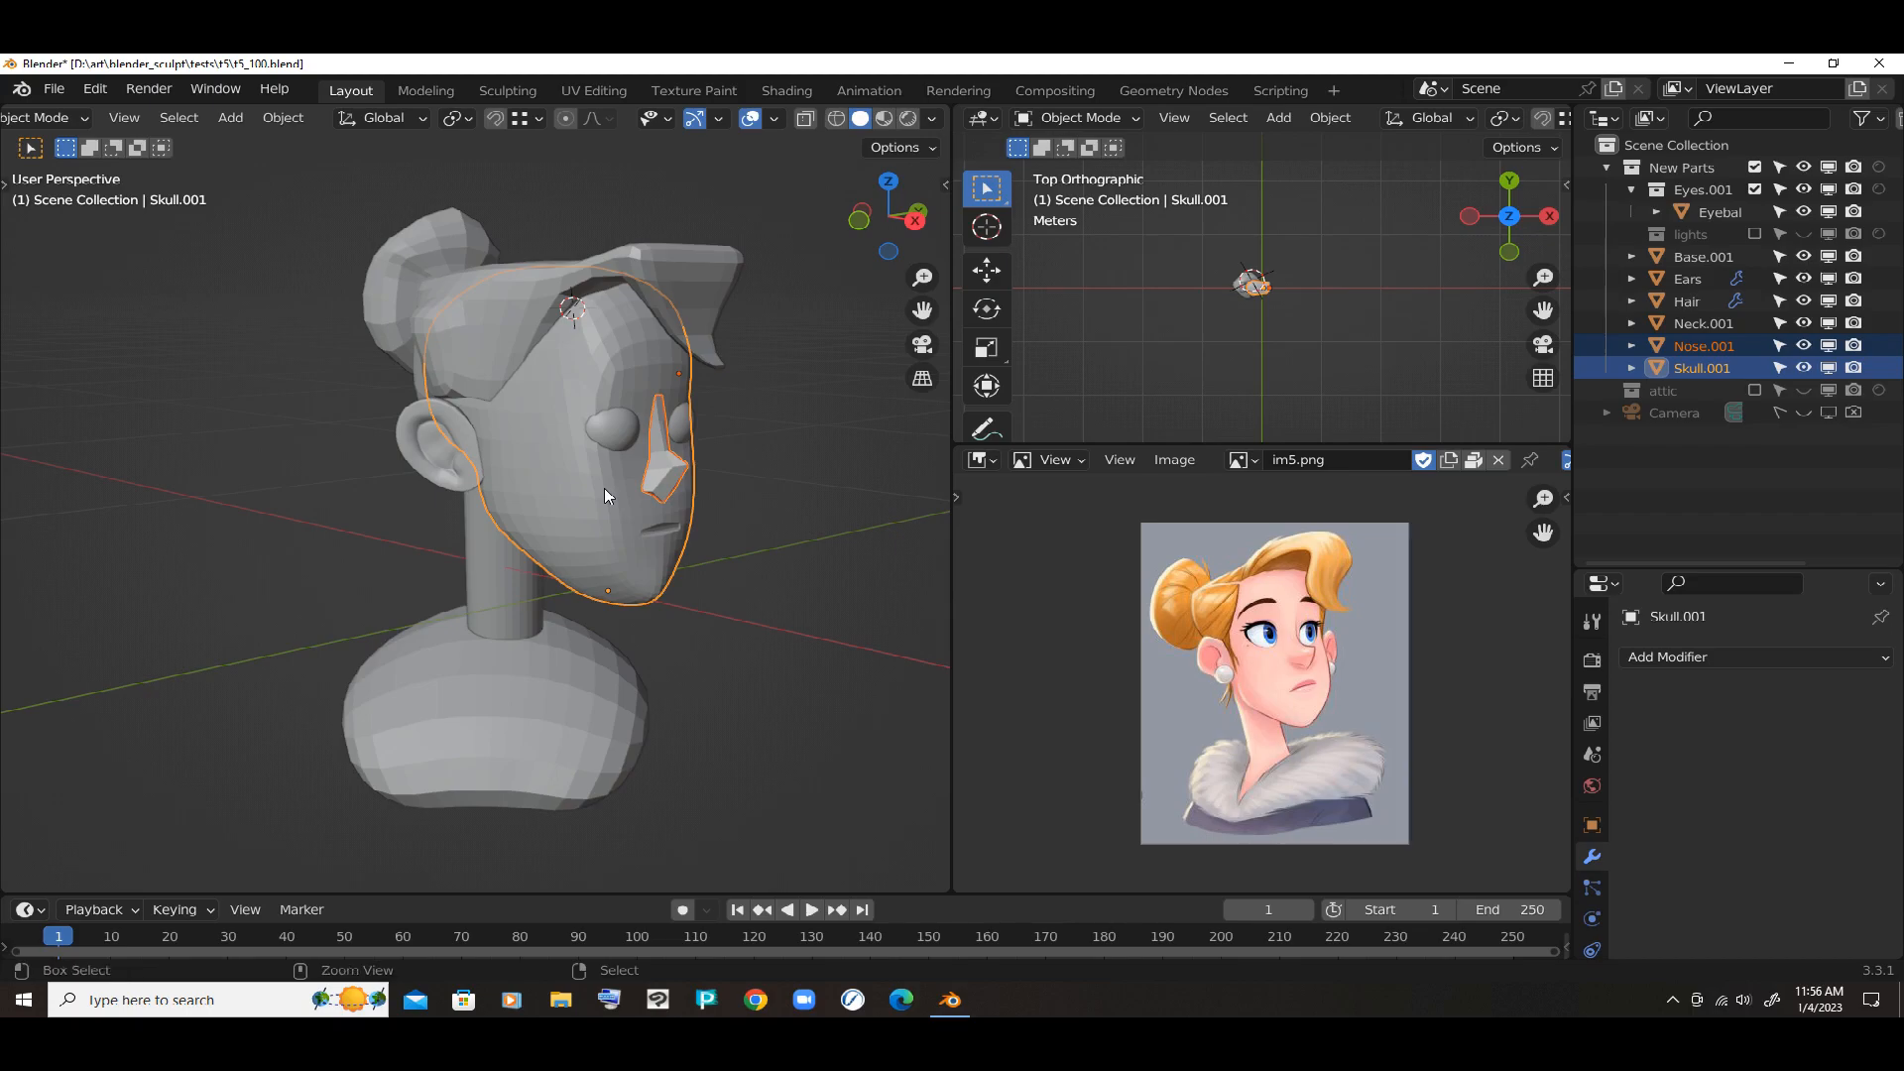
key("ctrl+j")
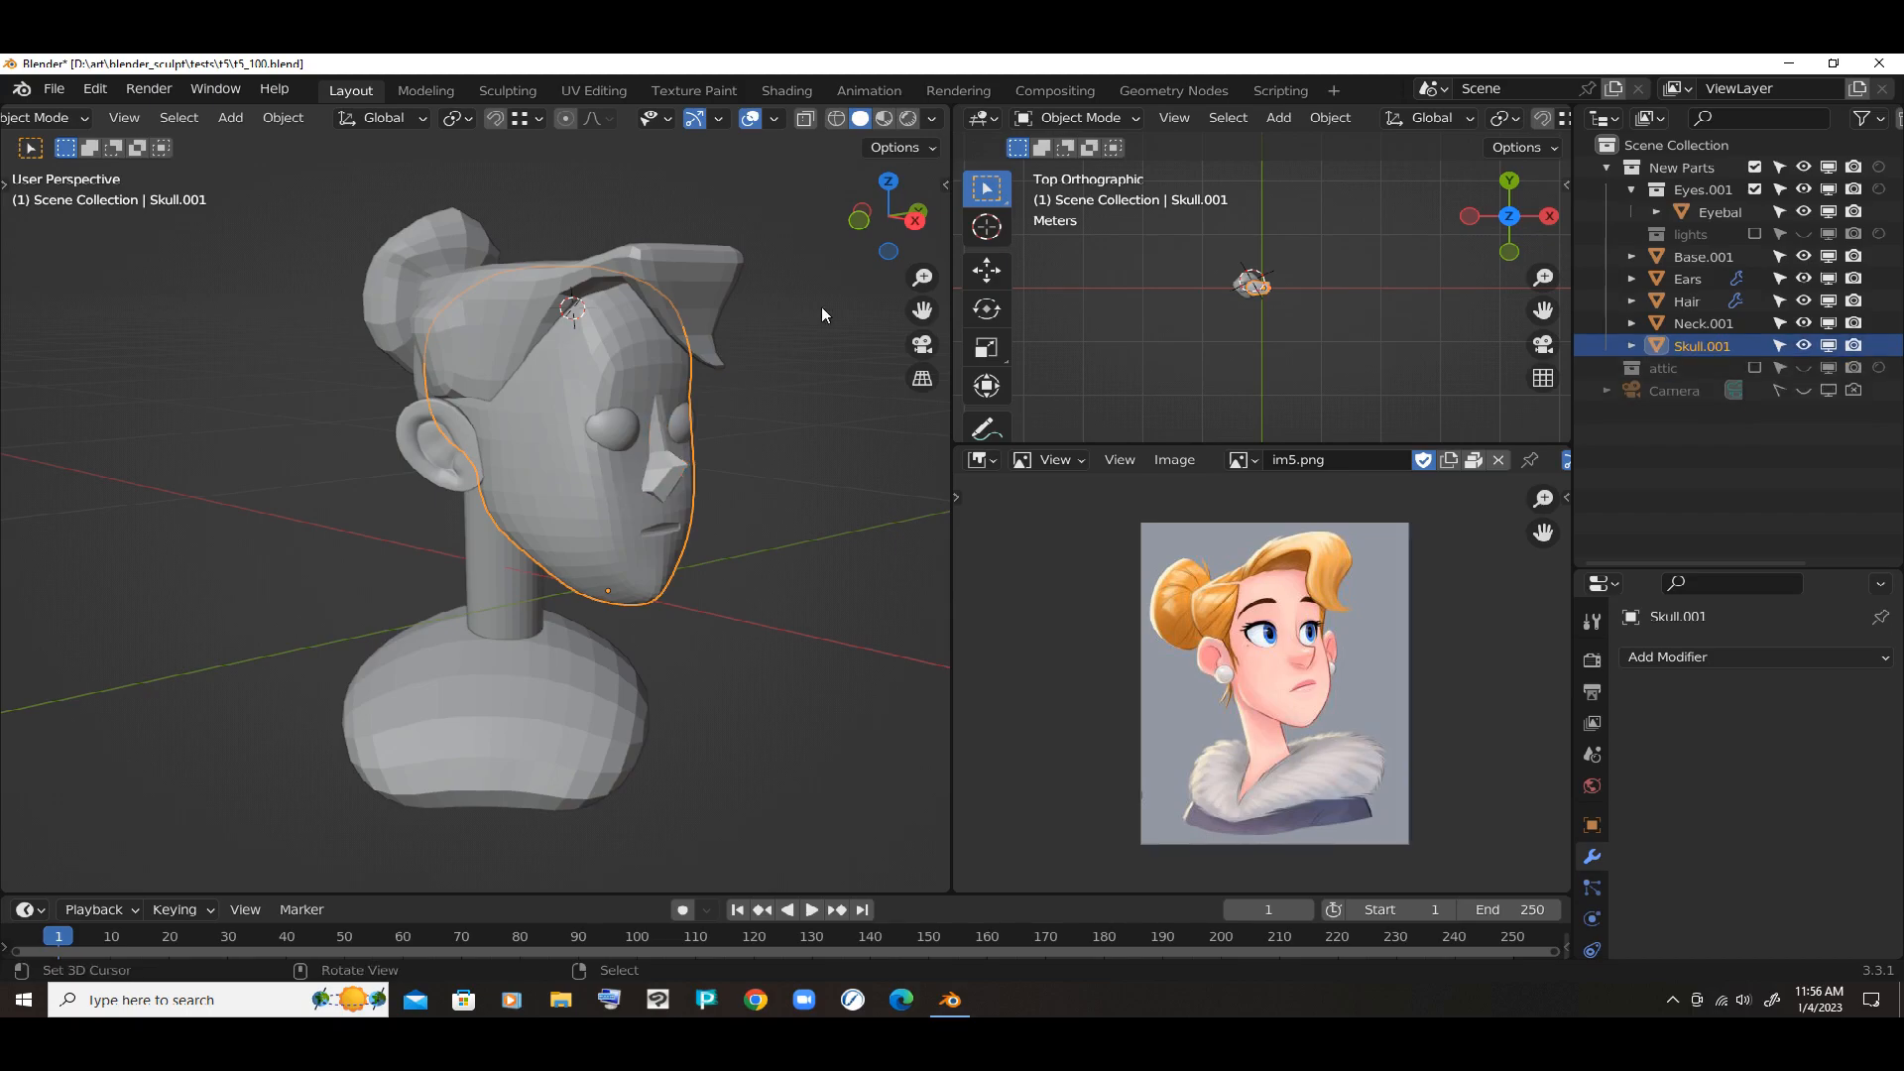
Turn on the Screencast Keys display for the 3D viewport
left_click(933, 118)
key("n")
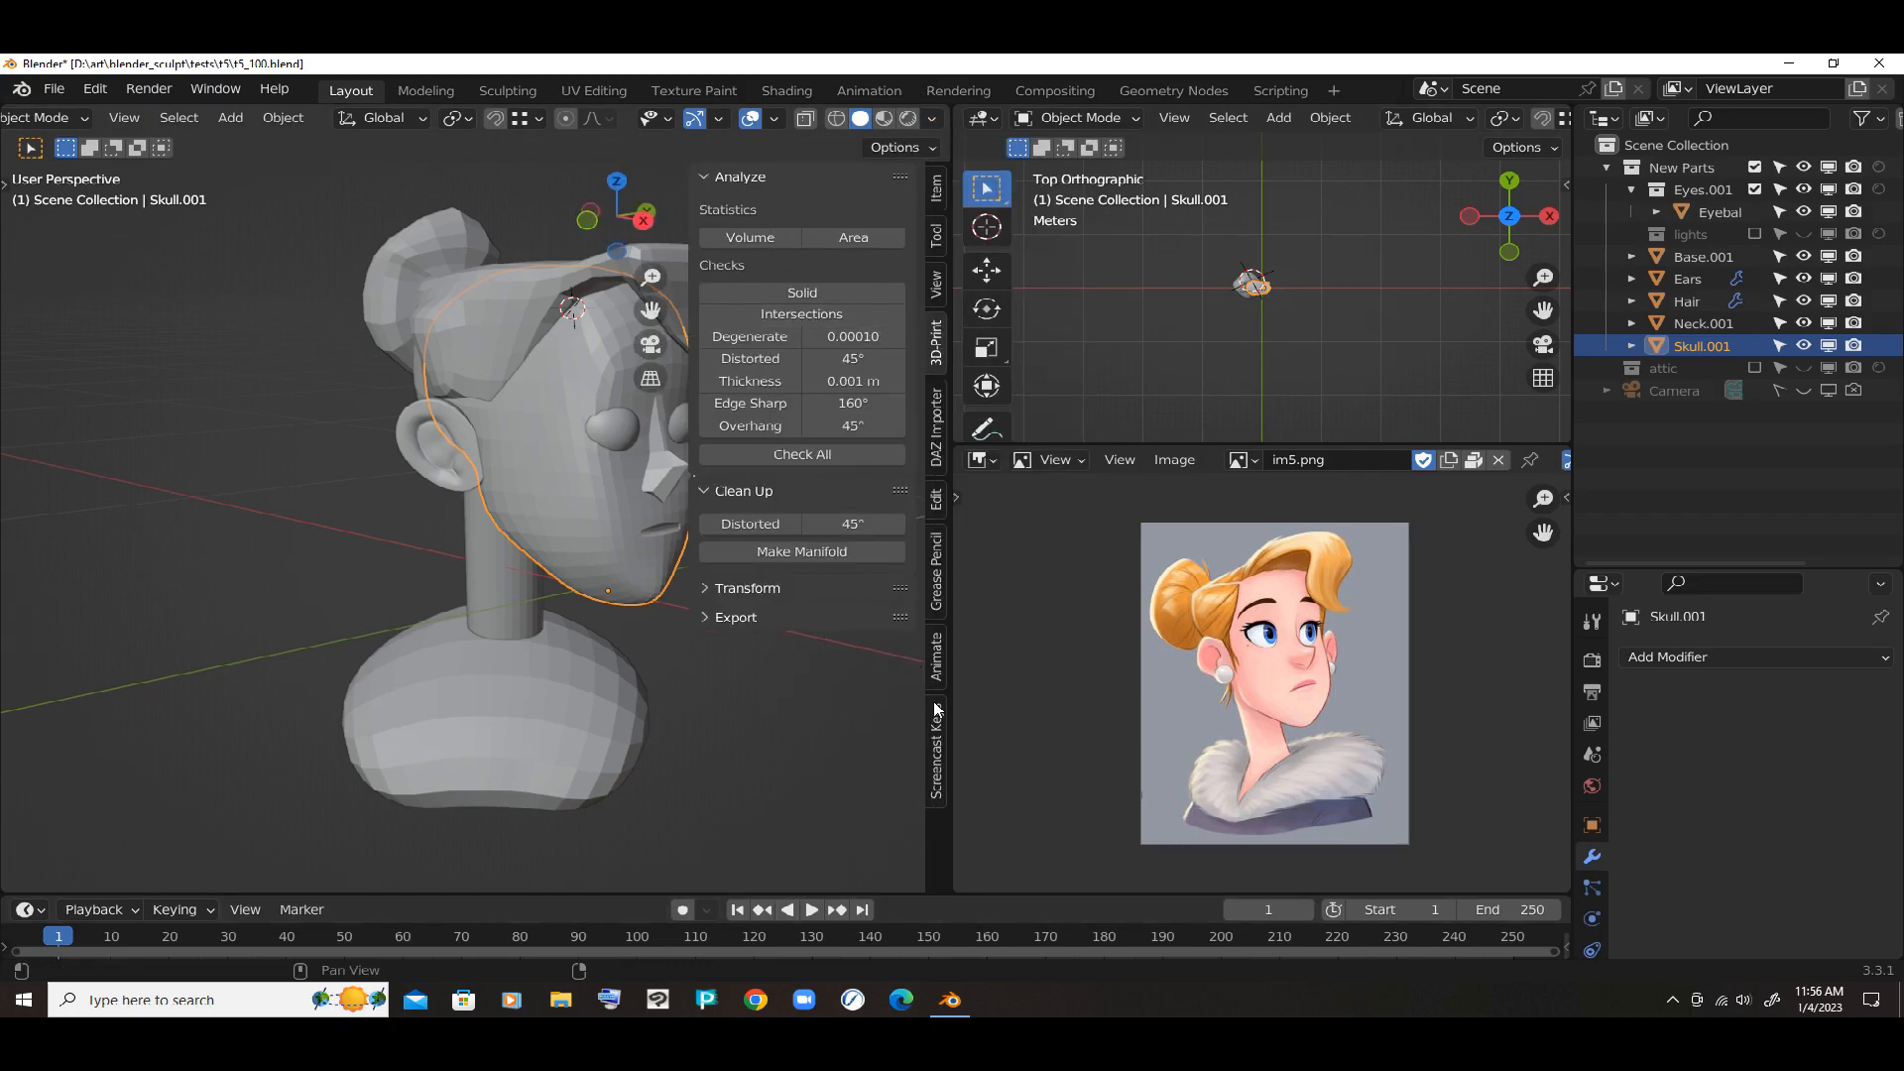
left_click(937, 716)
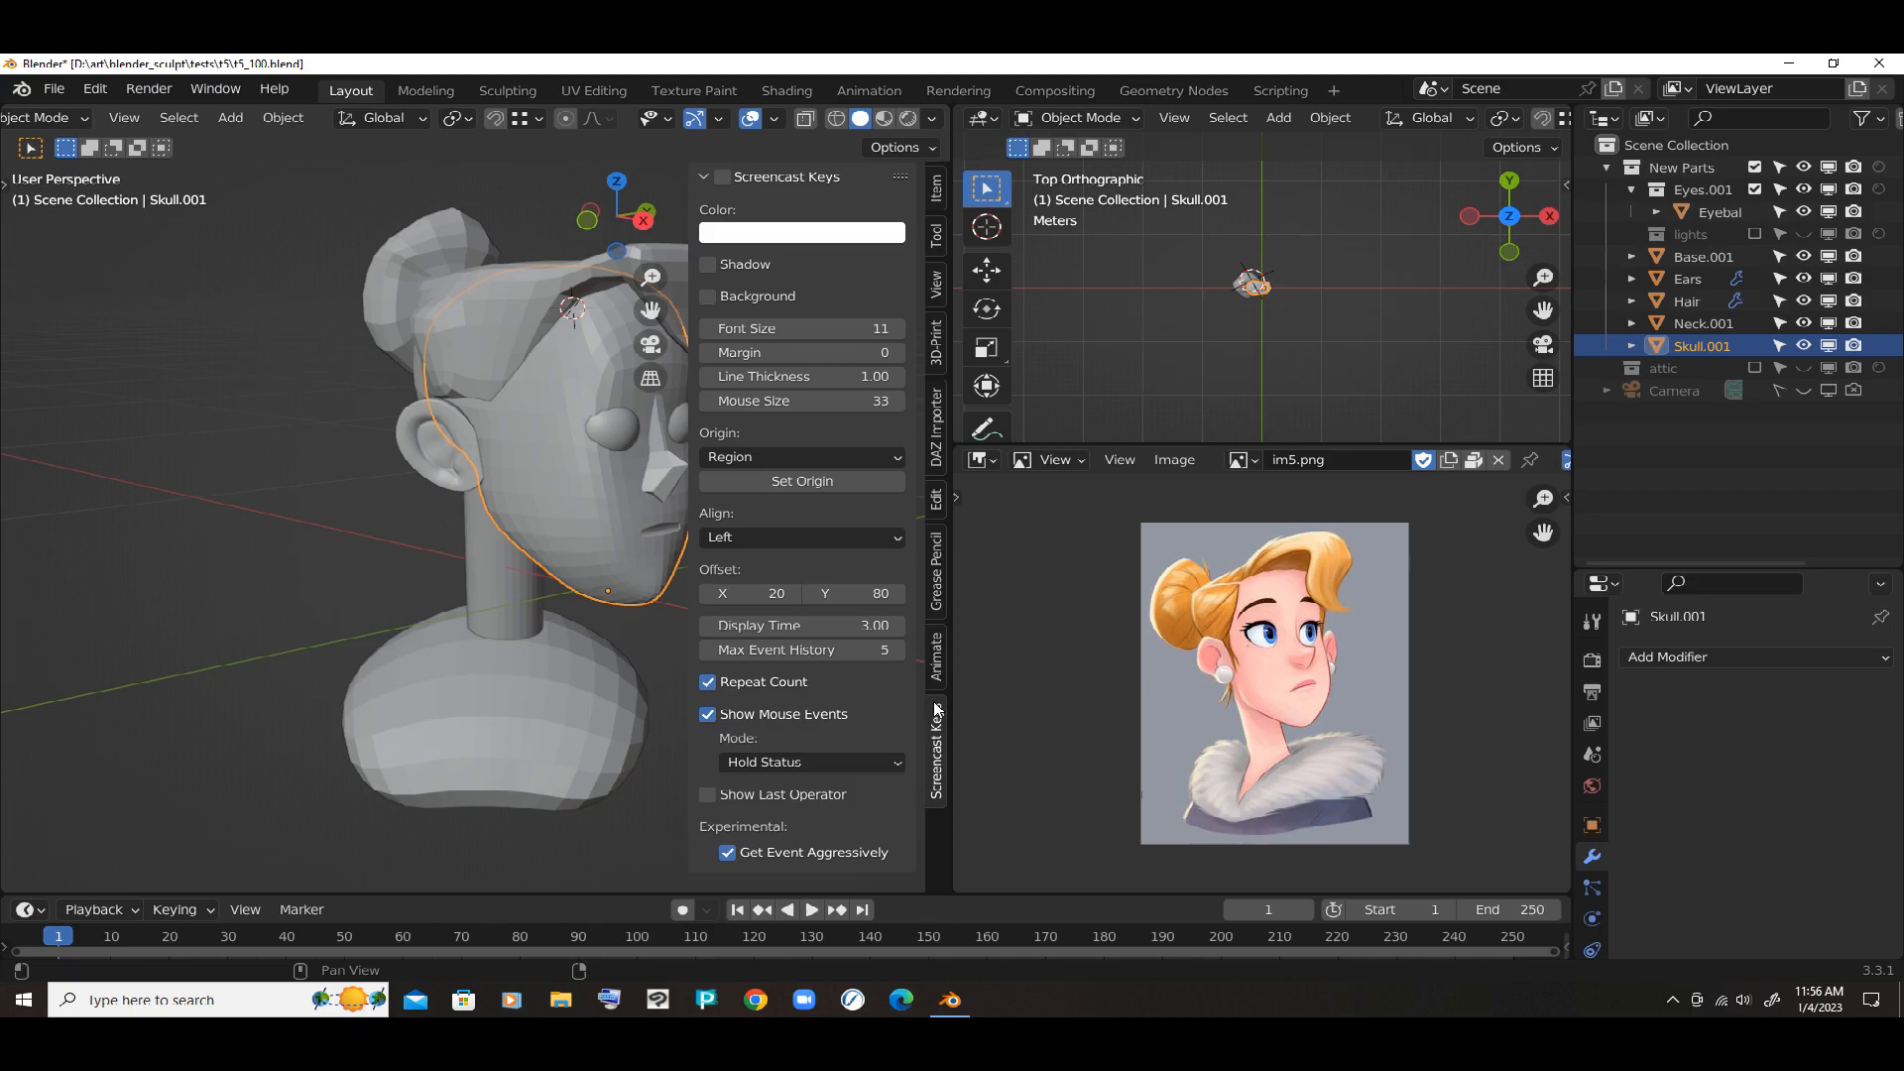
left_click(722, 177)
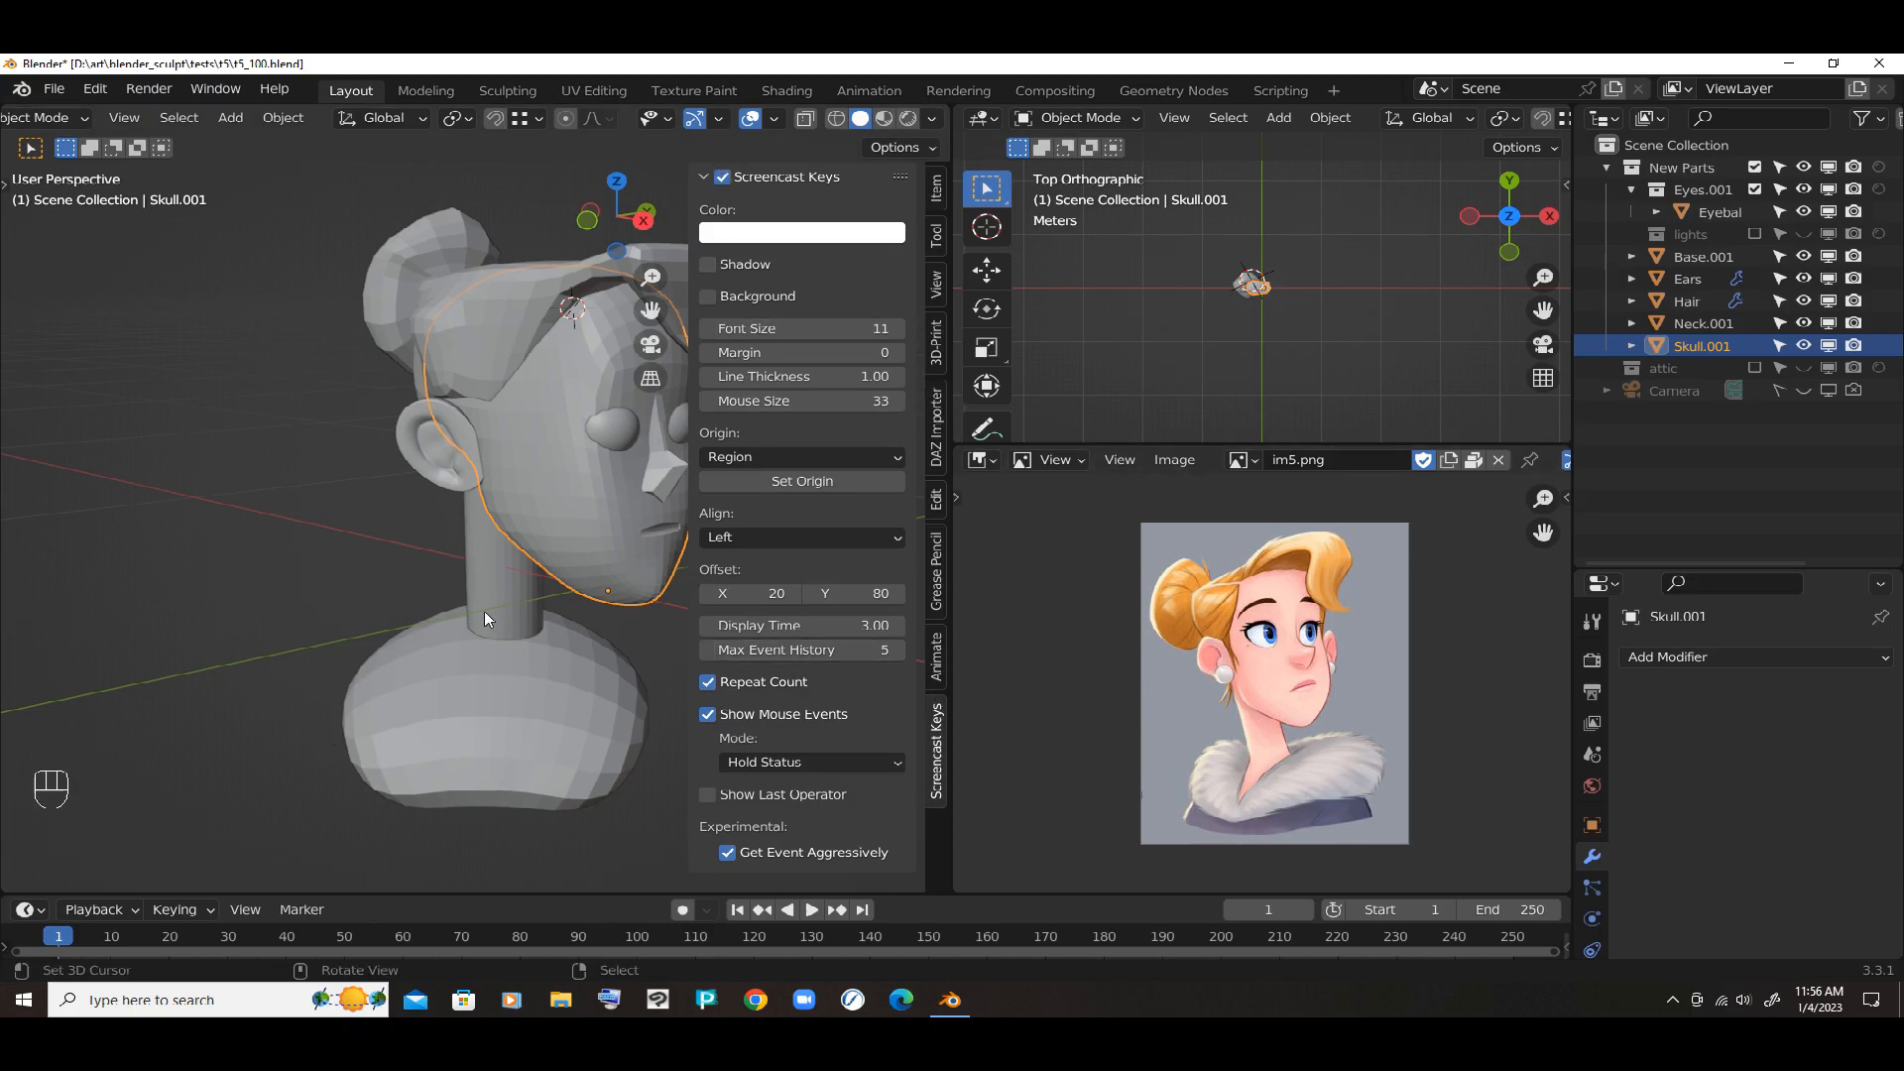
key("n")
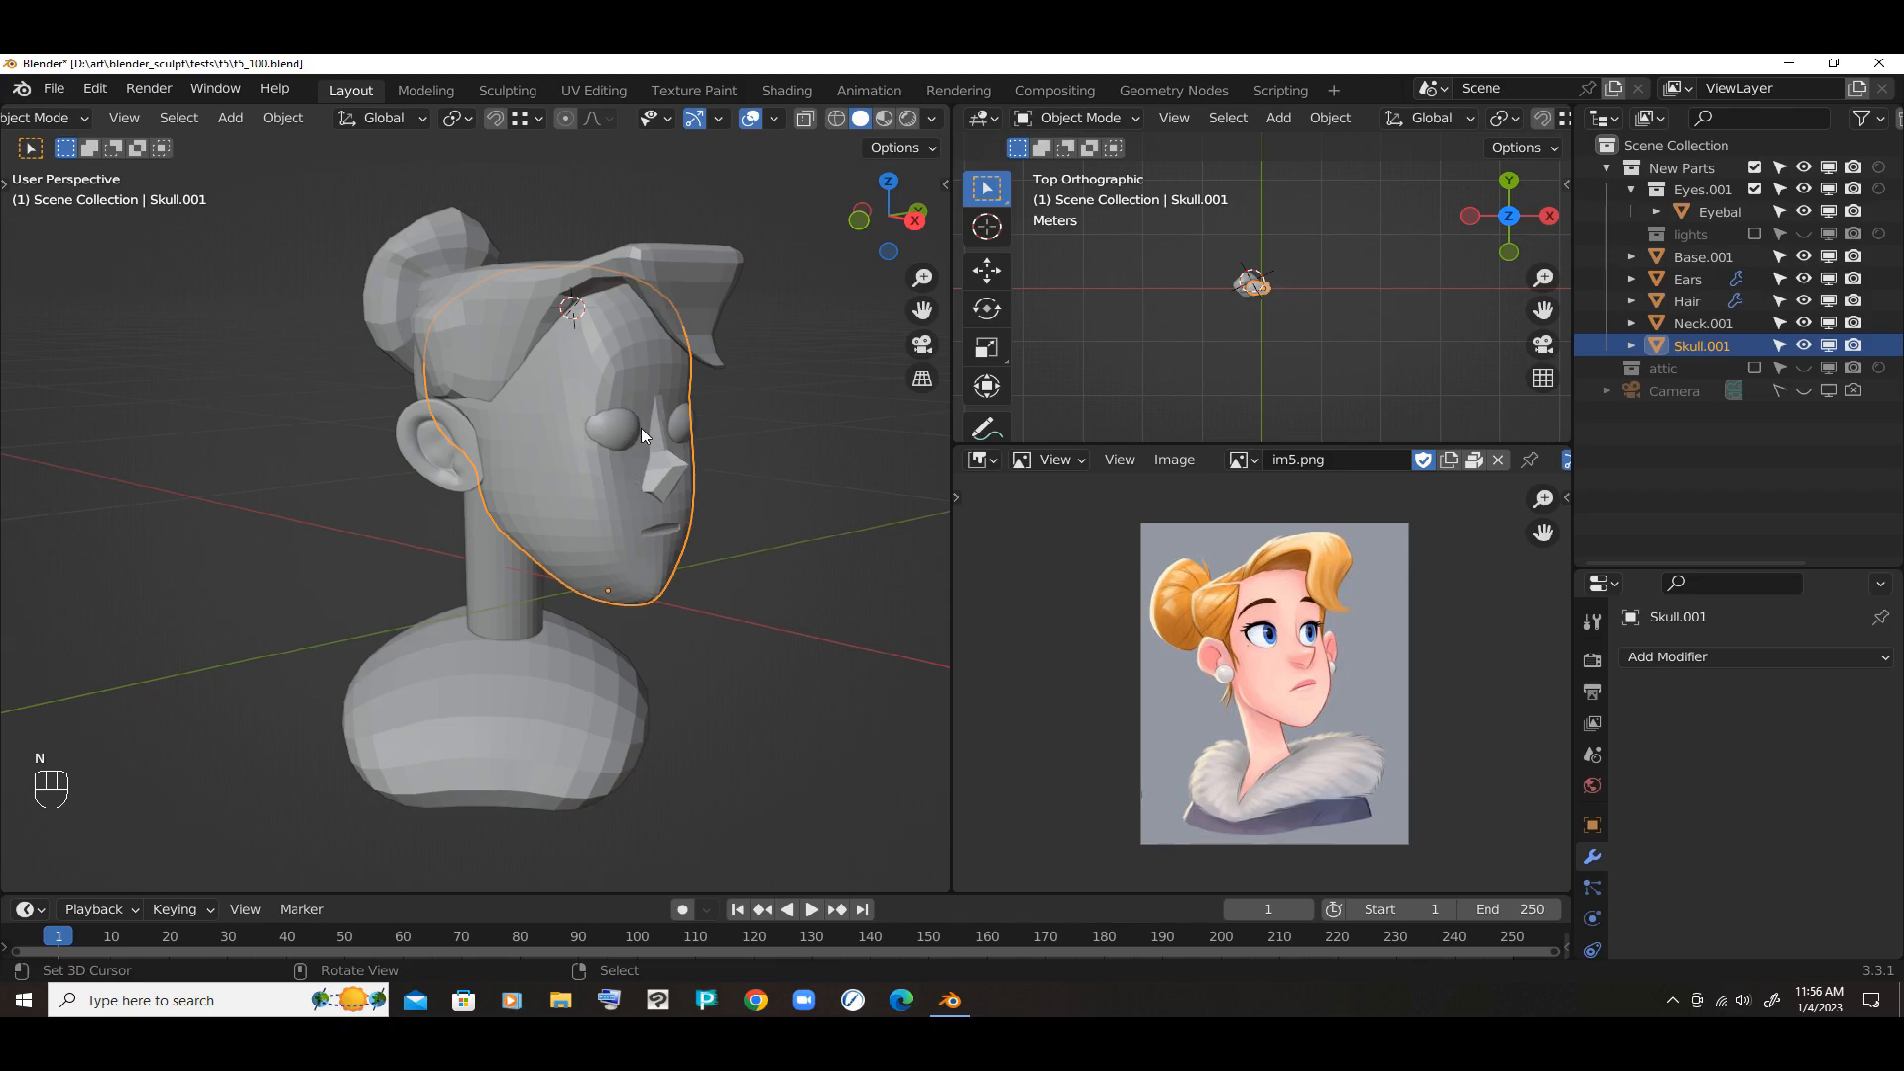
Parent the base, neck, ears, hair and eyeballs to the skull, and clear the selection
scroll(643, 436, "up", 1)
scroll(643, 436, "down", 1)
right_click(535, 651)
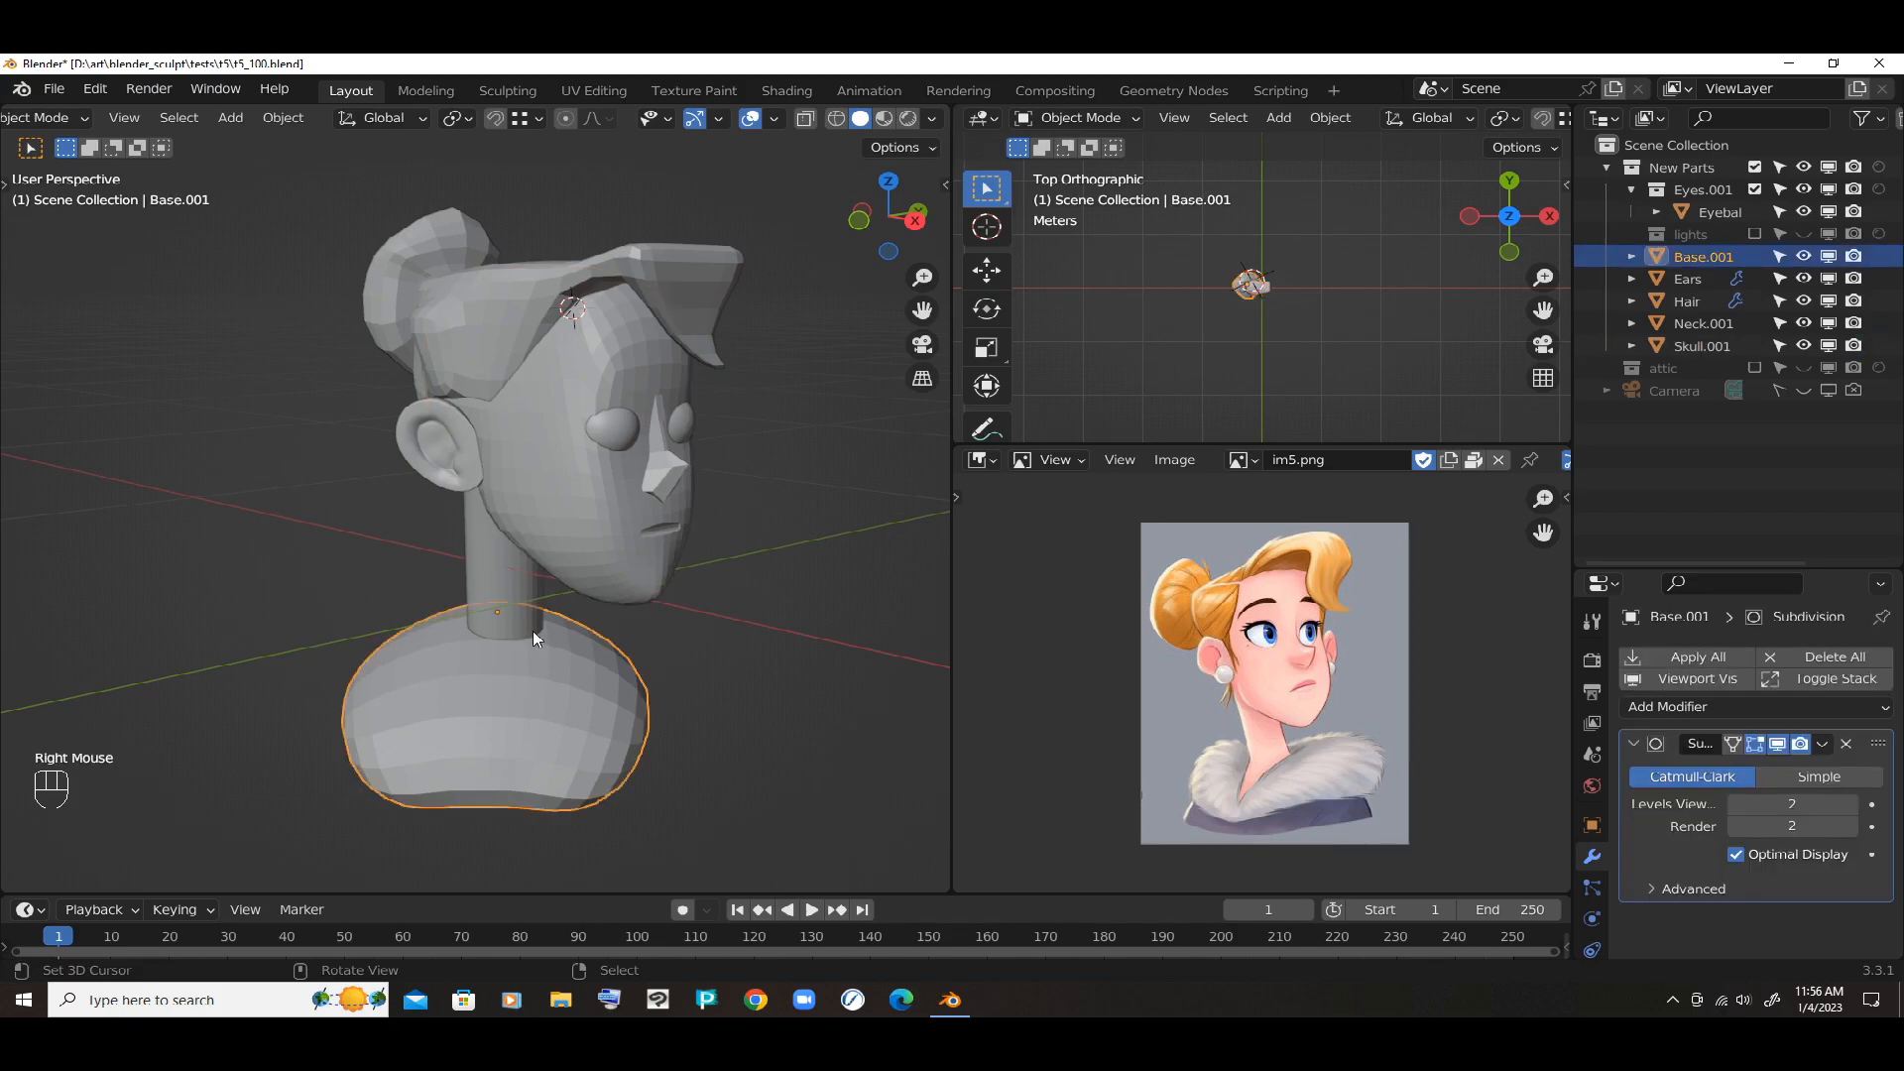
right_click(508, 528, "shift")
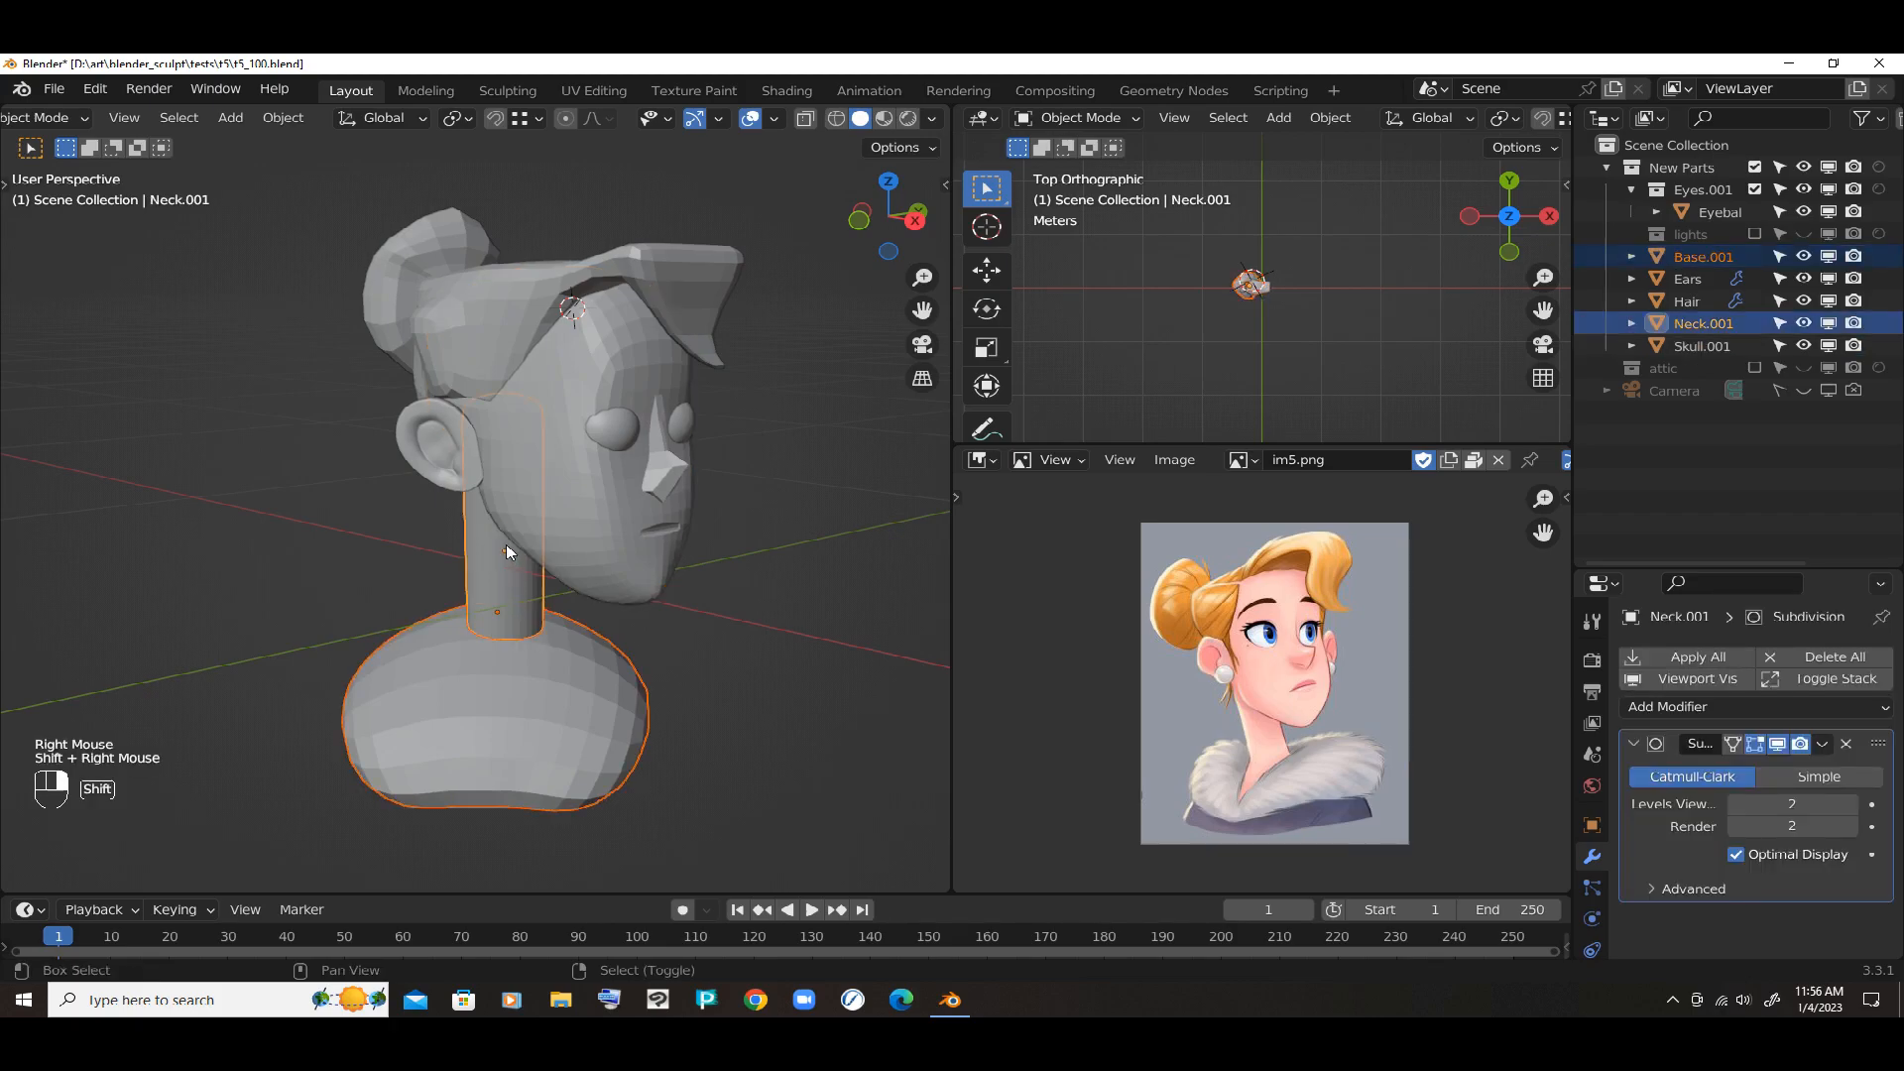
right_click(433, 419, "shift")
right_click(440, 283, "shift")
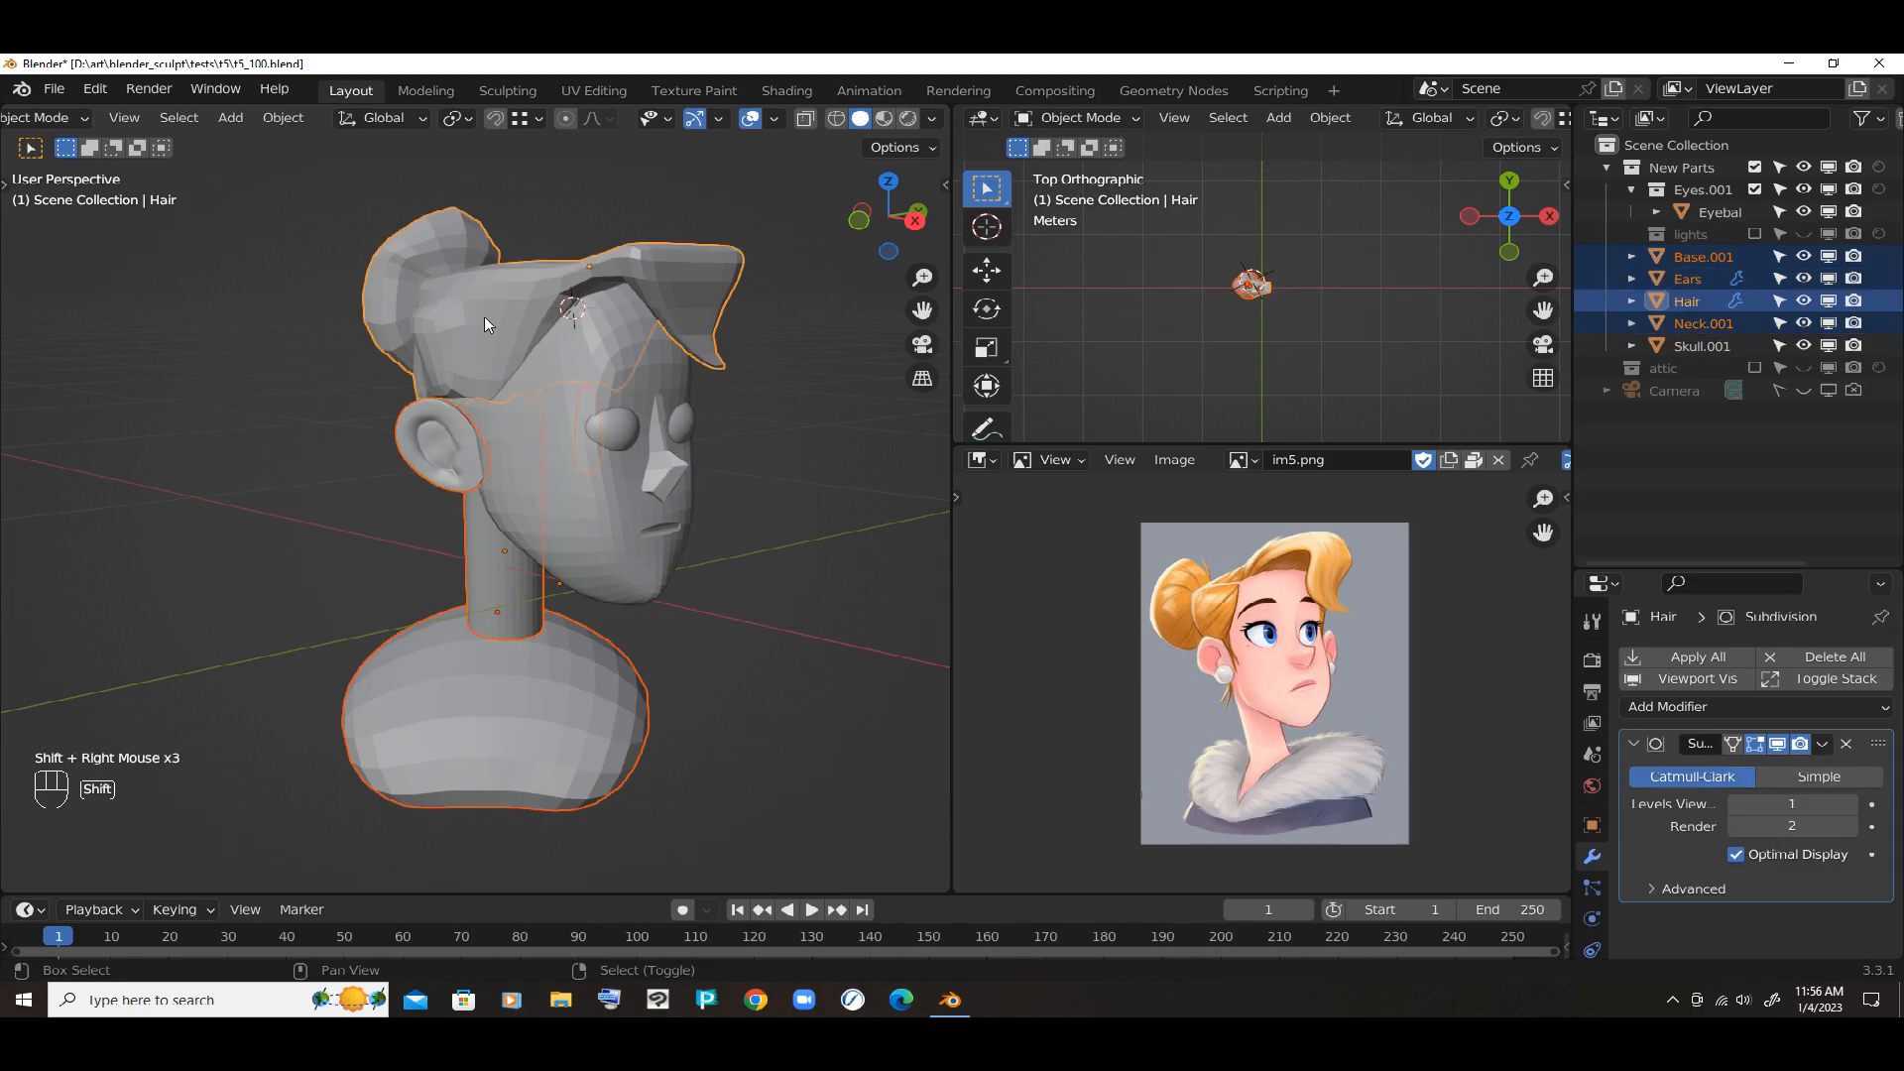
right_click(610, 426, "shift")
right_click(595, 462, "shift")
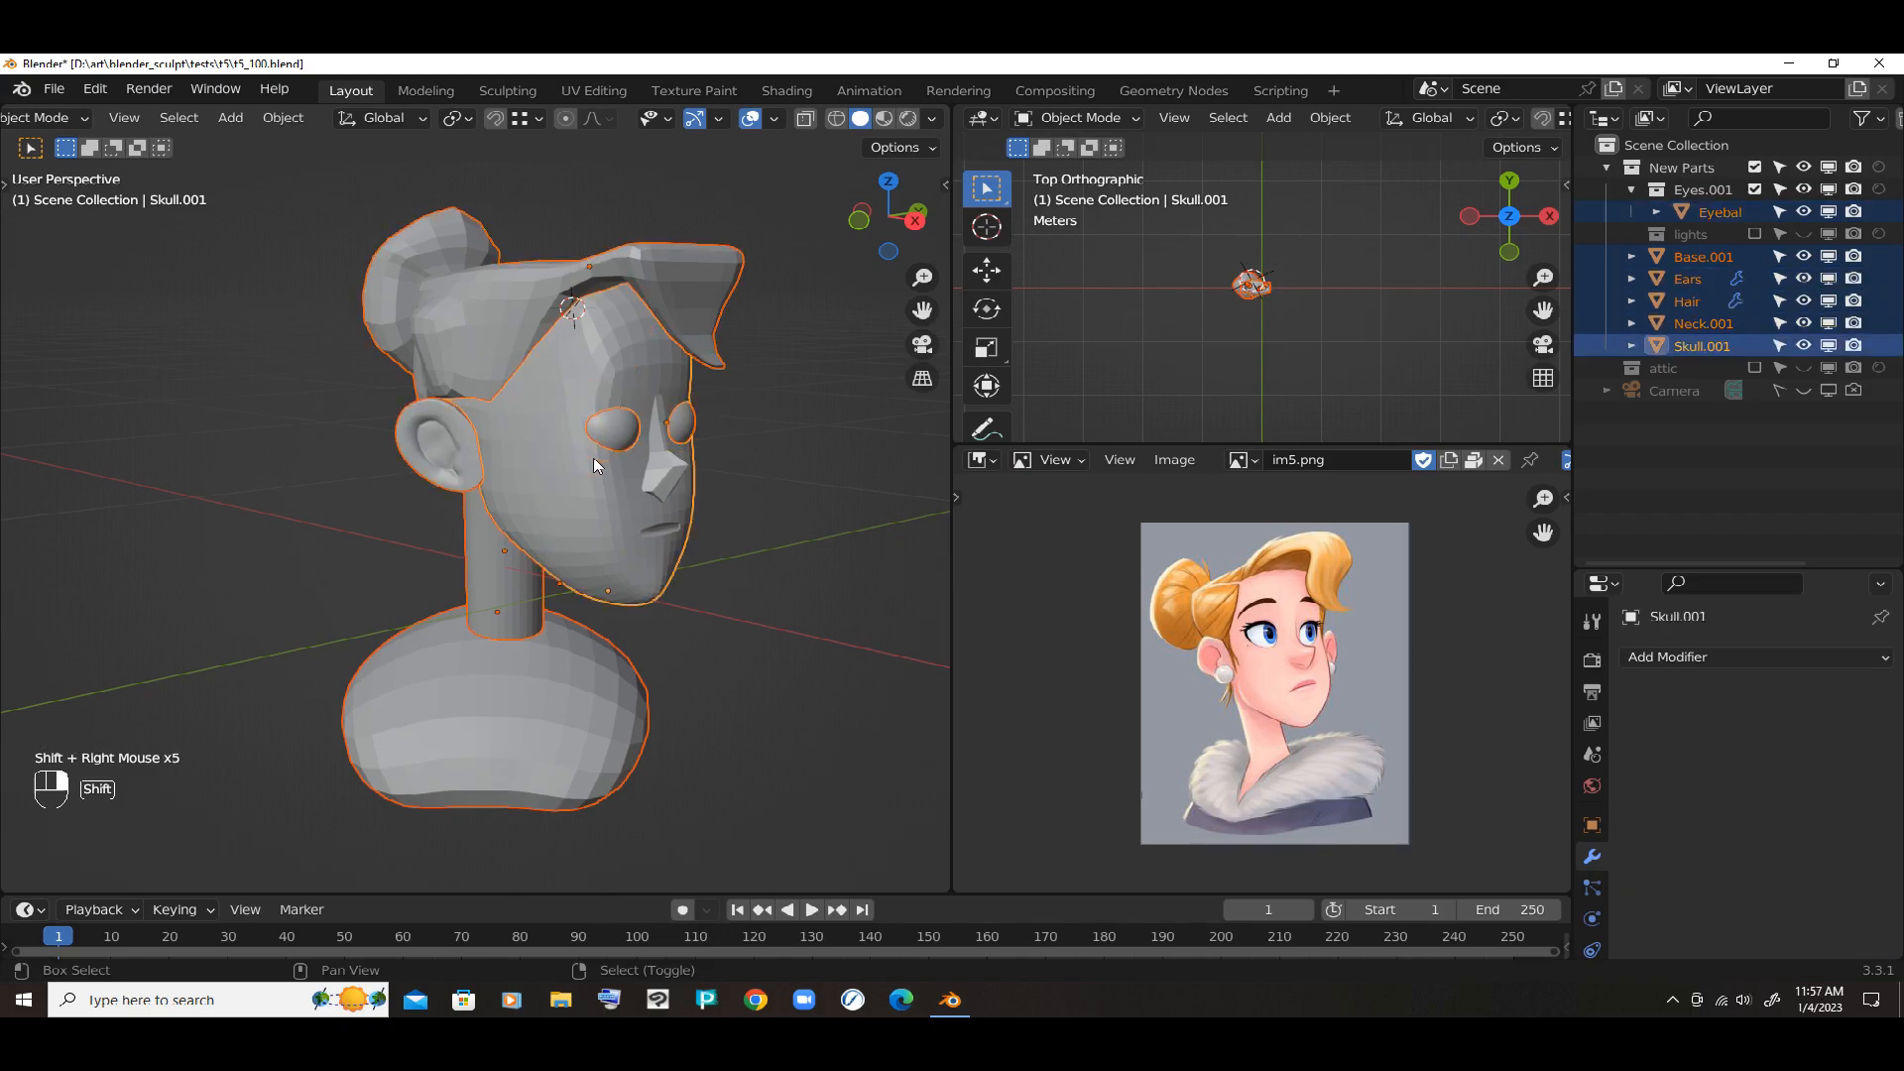
key("ctrl+p")
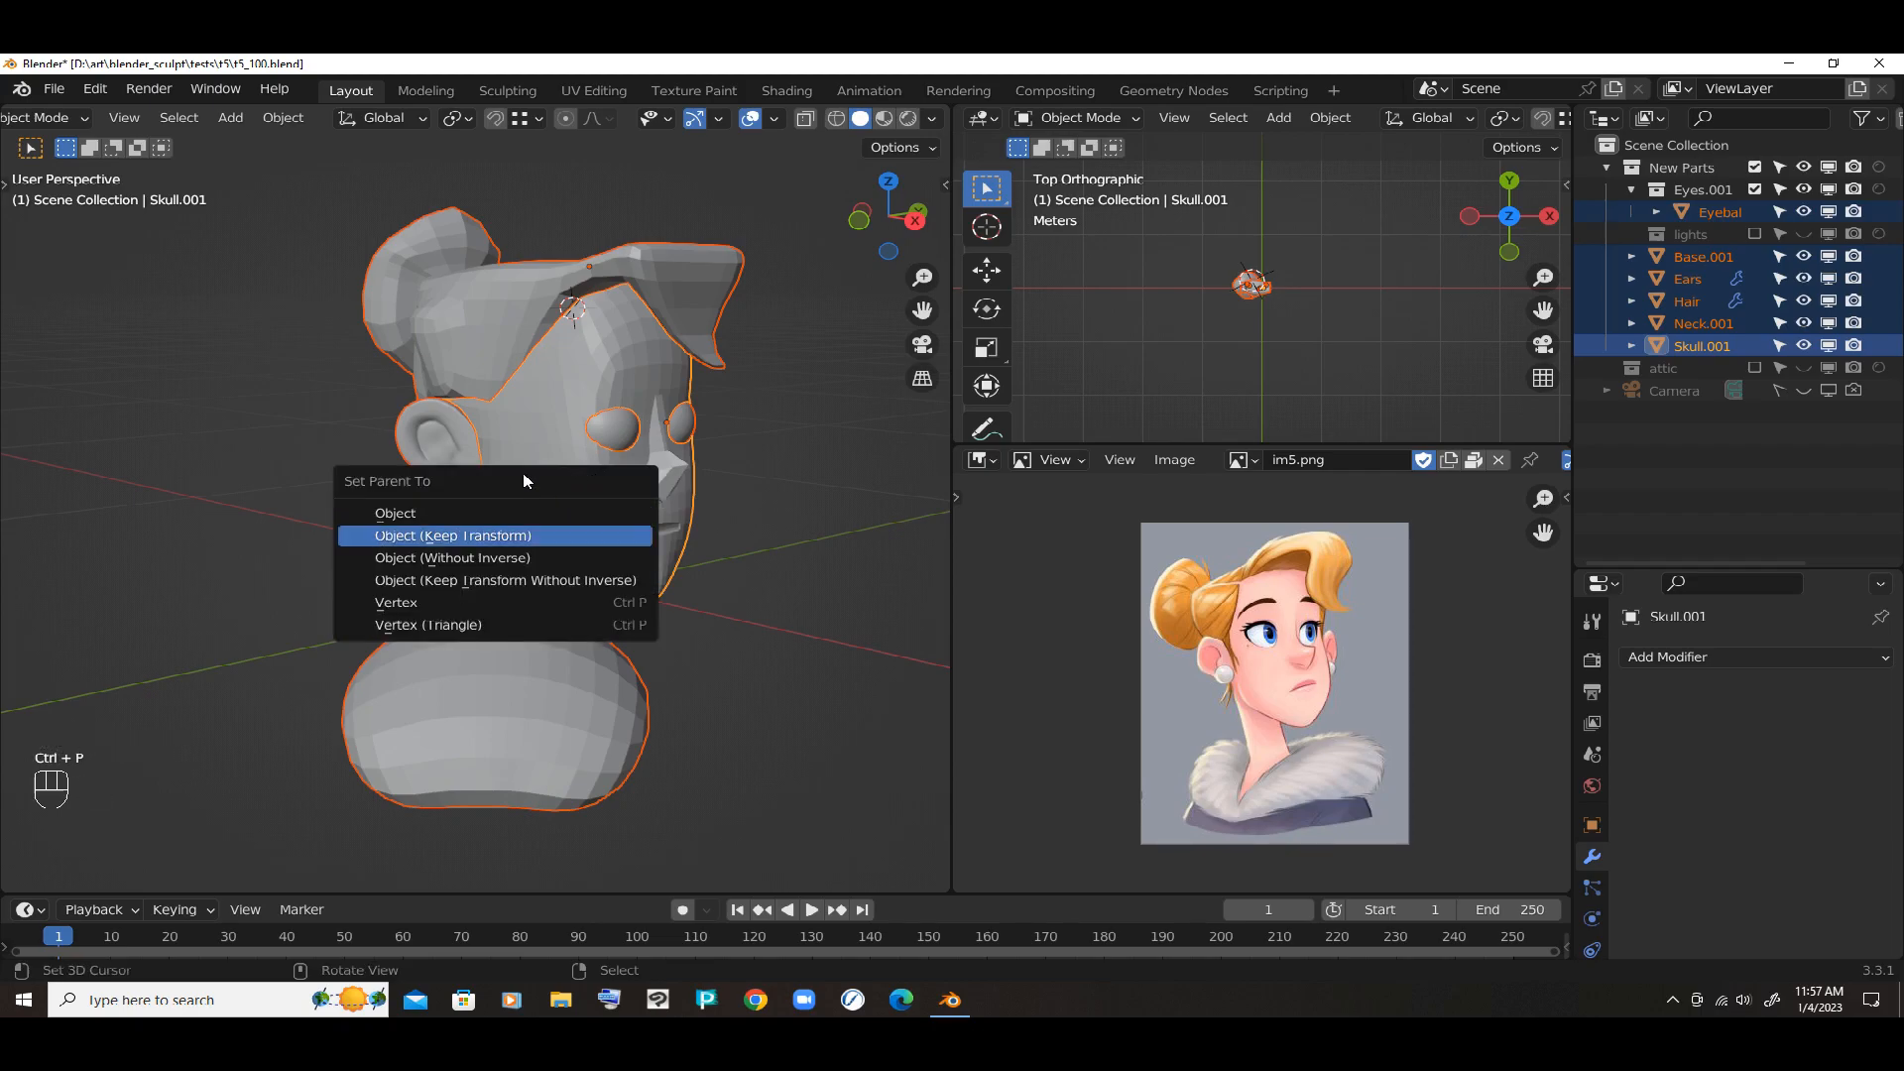
left_click(532, 507)
key("a")
key("a")
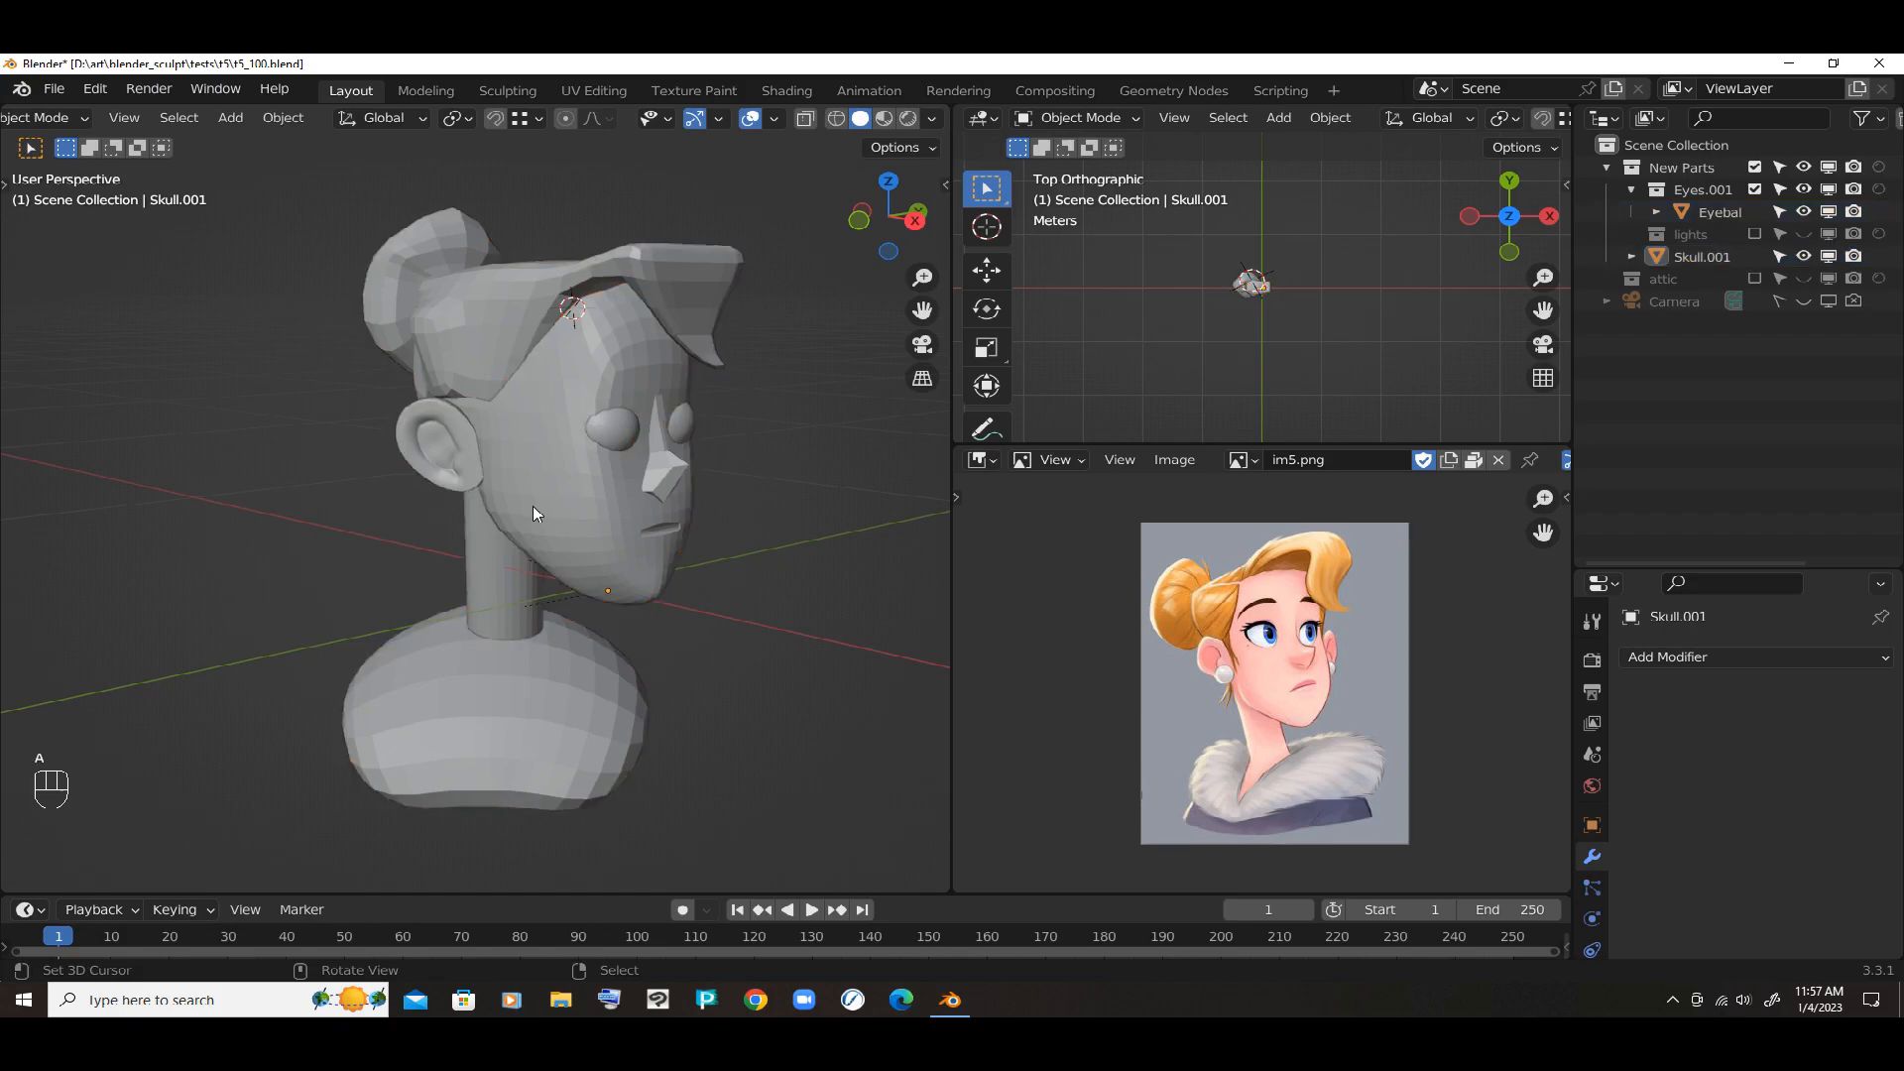
left_click(1702, 256)
double_click(1702, 256)
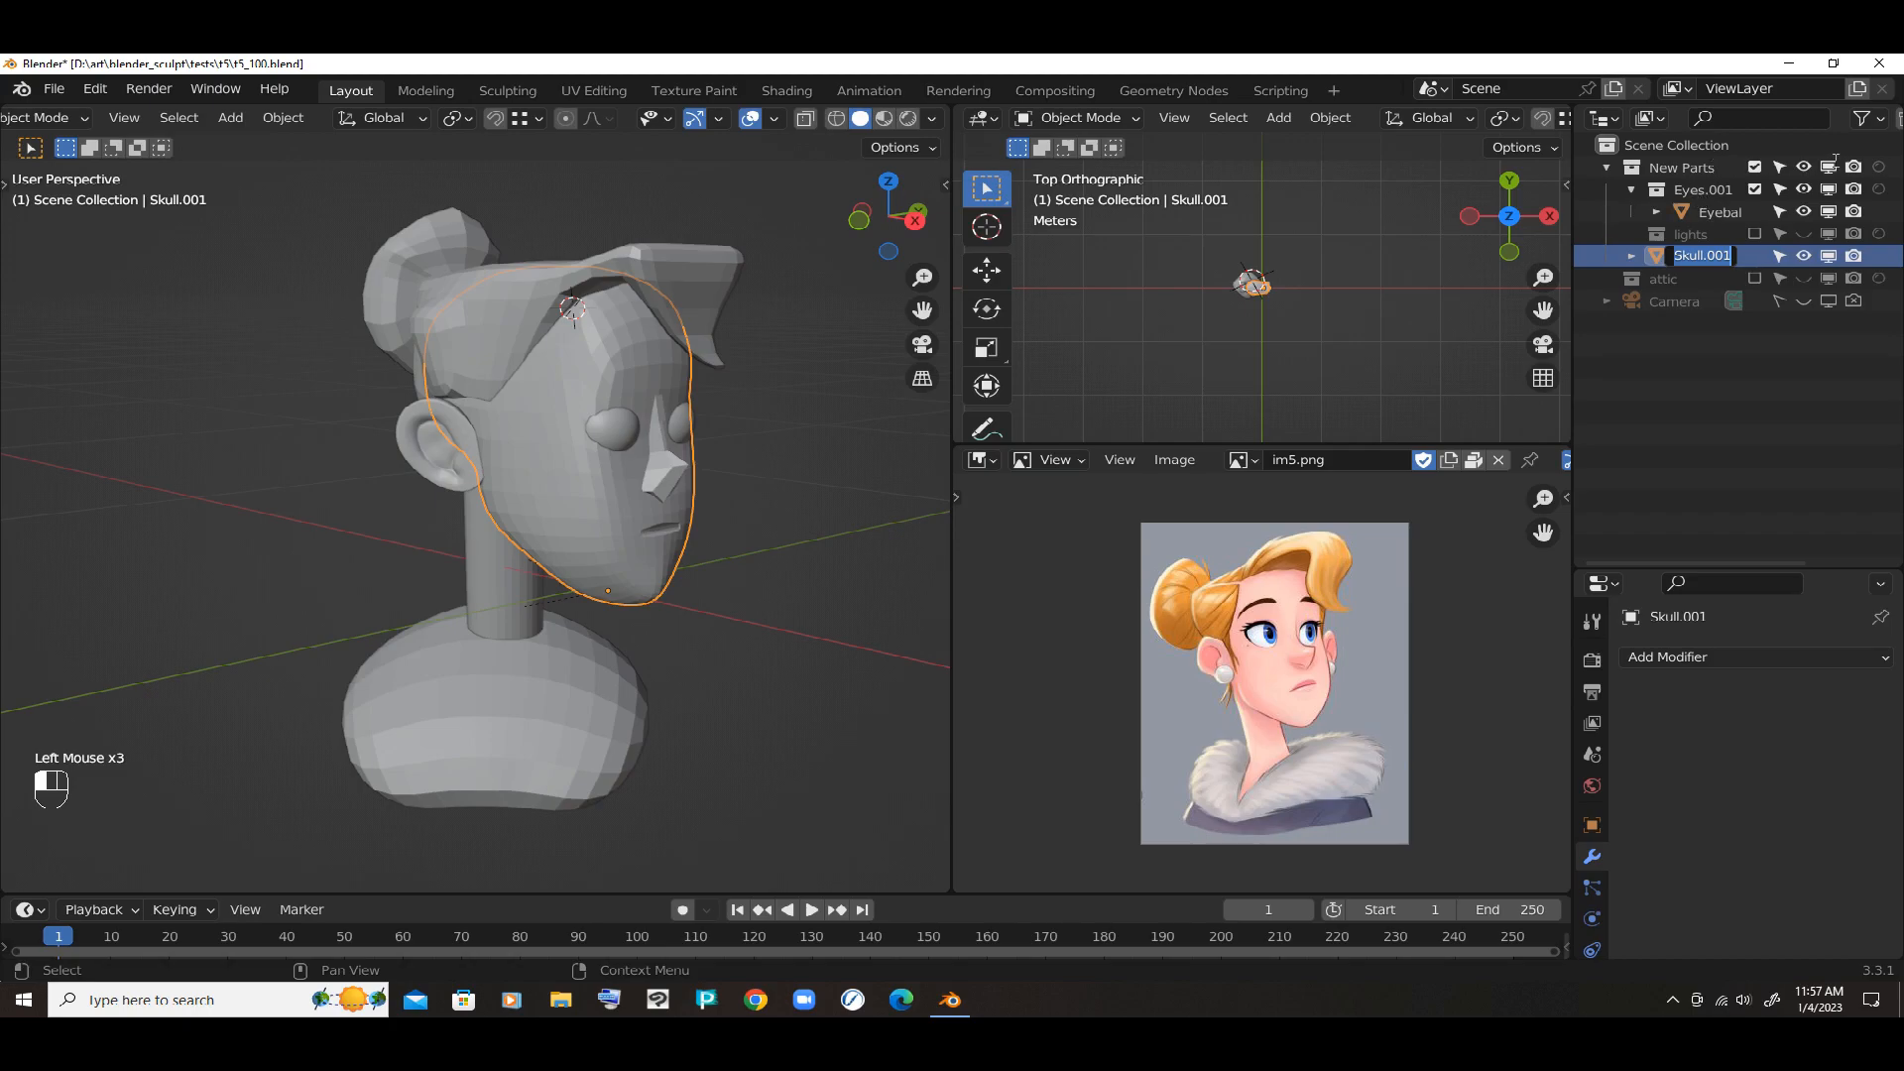
left_click(1804, 166)
left_click(1804, 166)
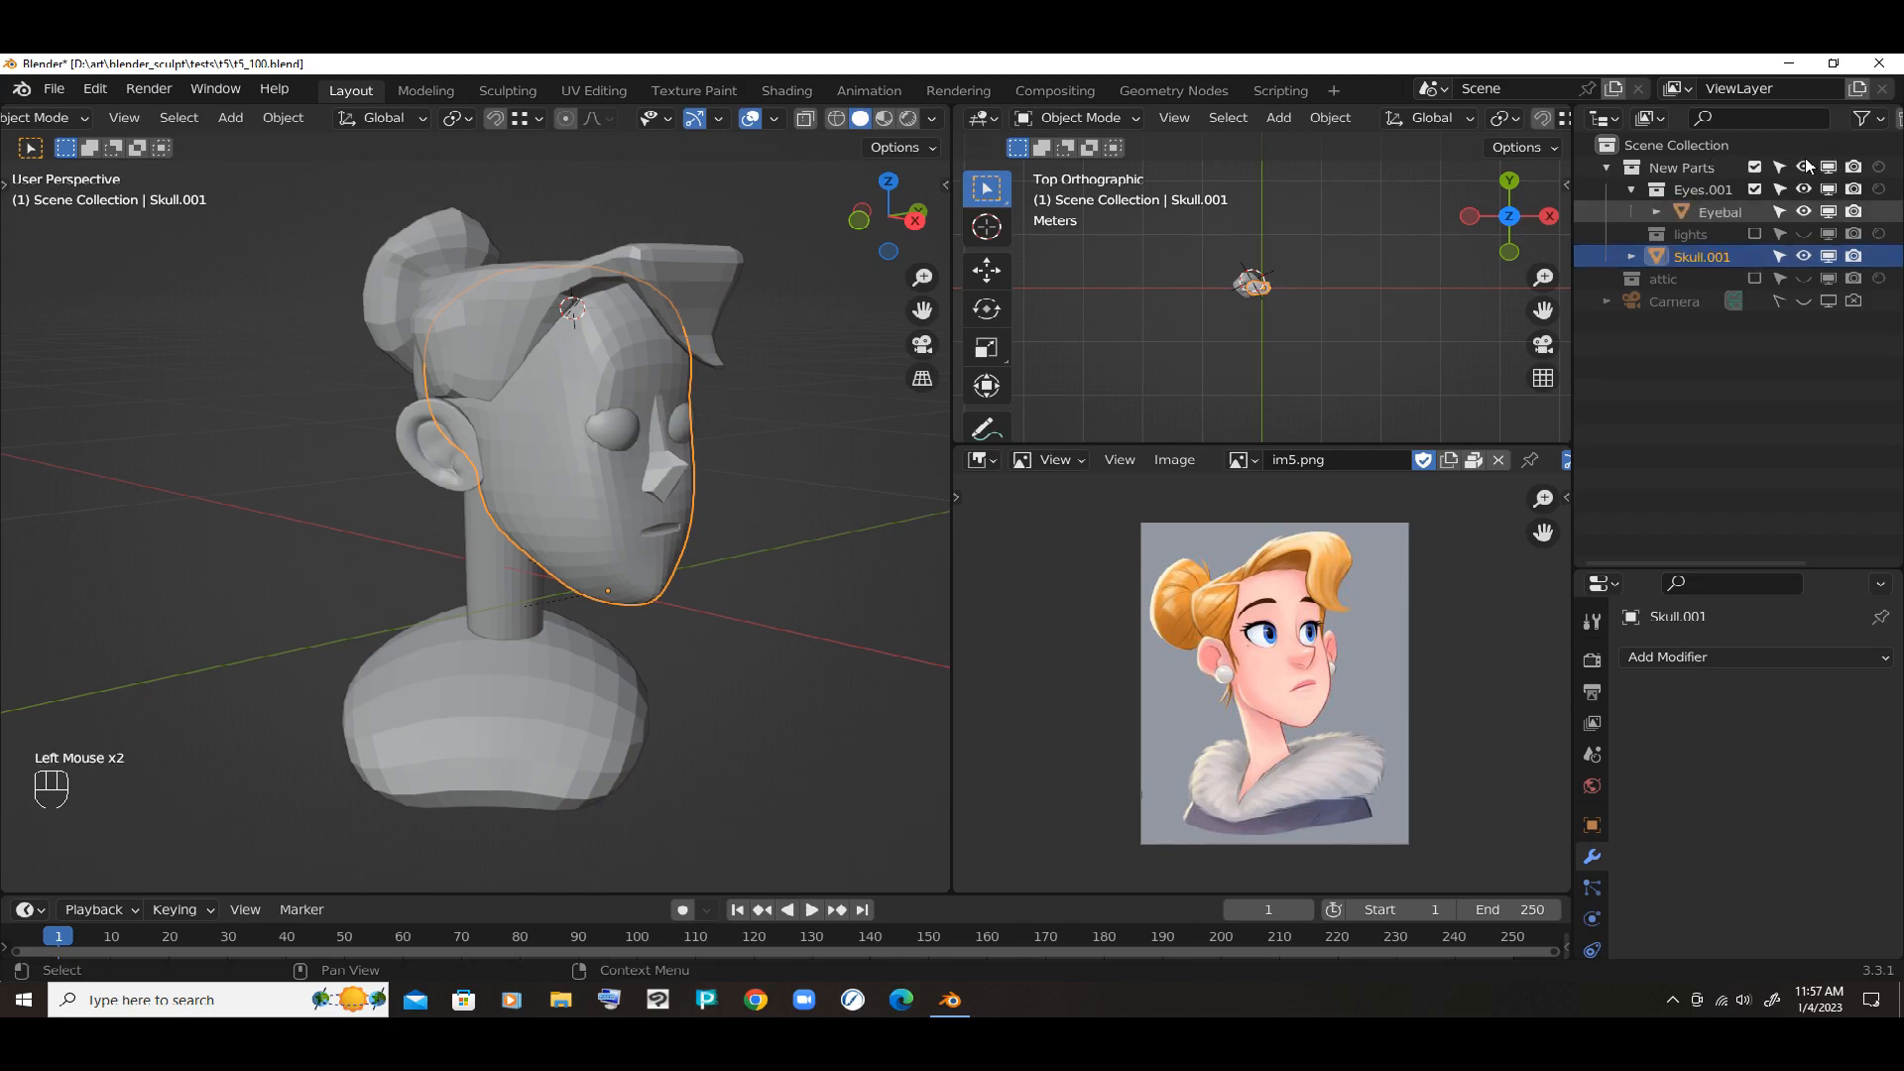
double_click(1702, 256)
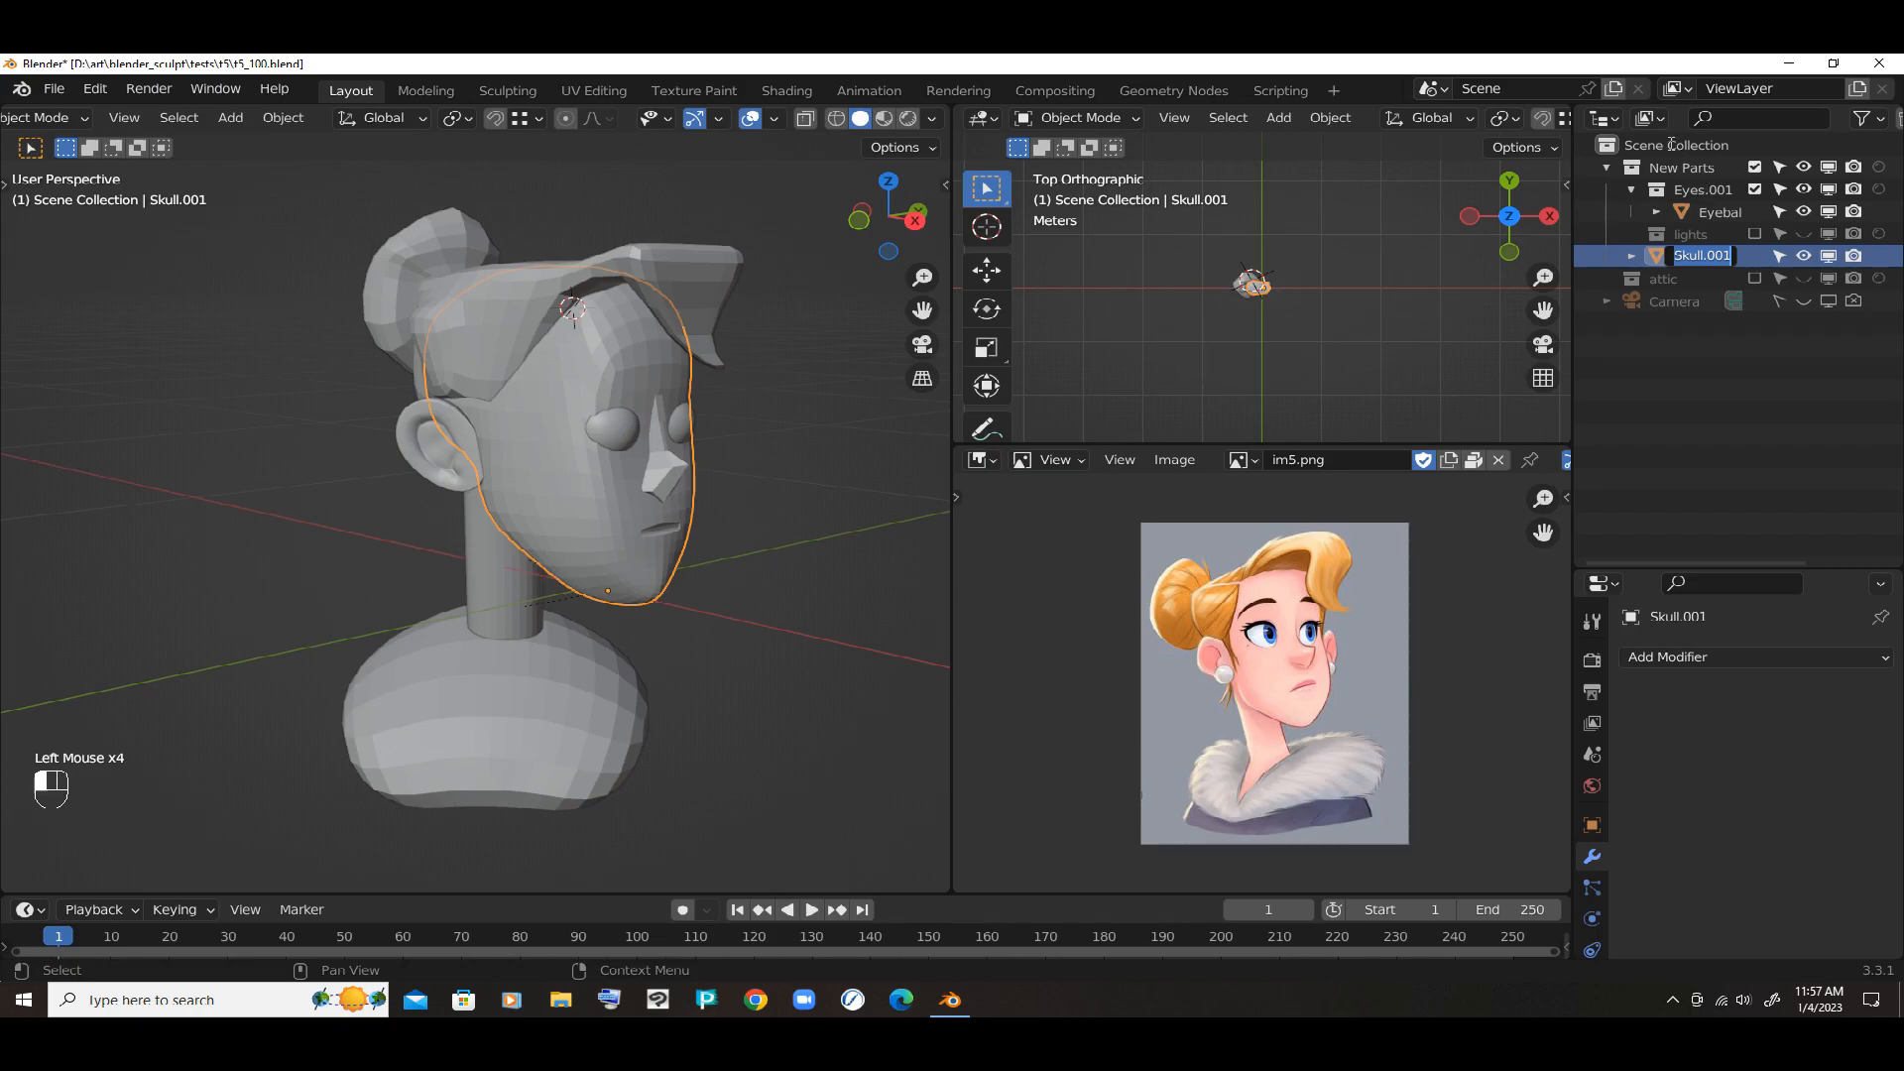
Reorder the Eyes.001 collection below the lights collection and move the eyeball object out of Eyes.001
left_click(1662, 190)
mouse_move(1660, 188)
left_mouse_down()
mouse_move(1695, 255)
mouse_move(1663, 158)
mouse_move(1691, 208)
mouse_move(1684, 158)
mouse_move(1666, 157)
left_mouse_up()
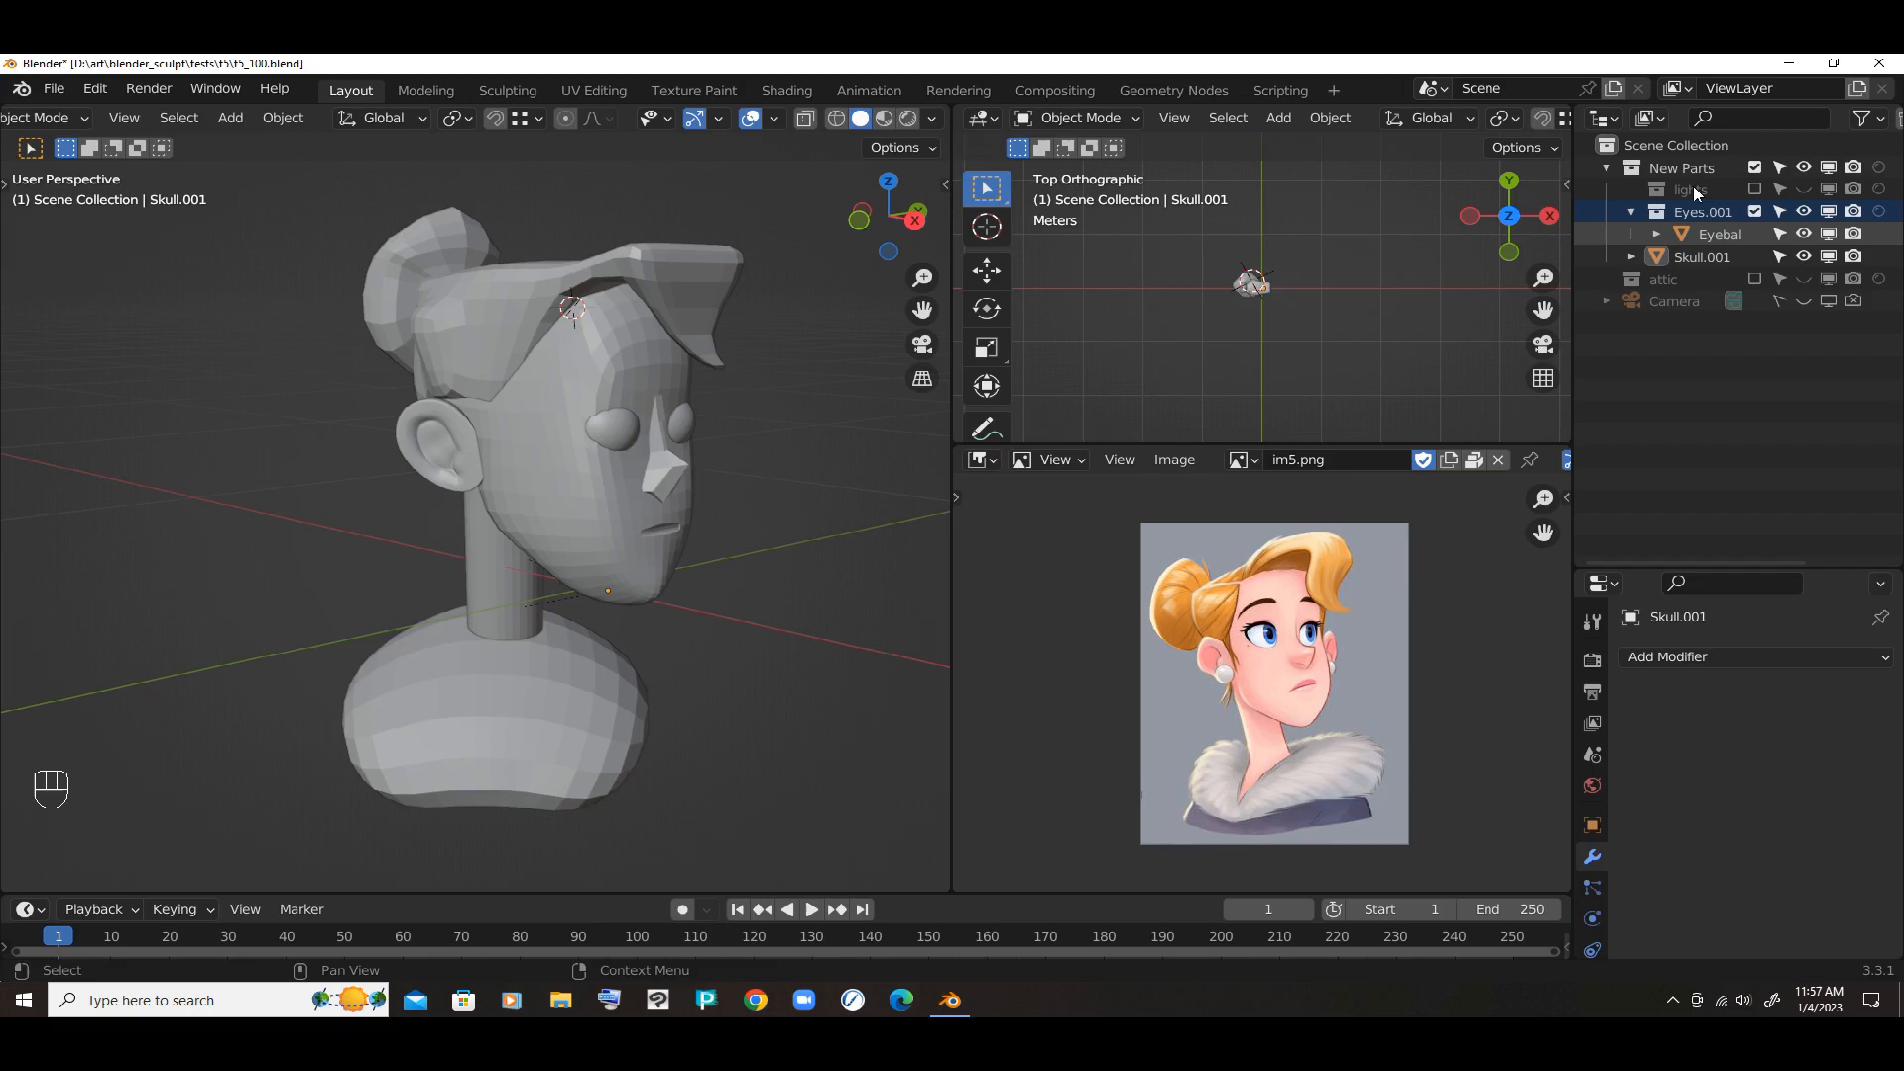
left_click(1698, 234)
left_click_drag(1701, 233, 1688, 124)
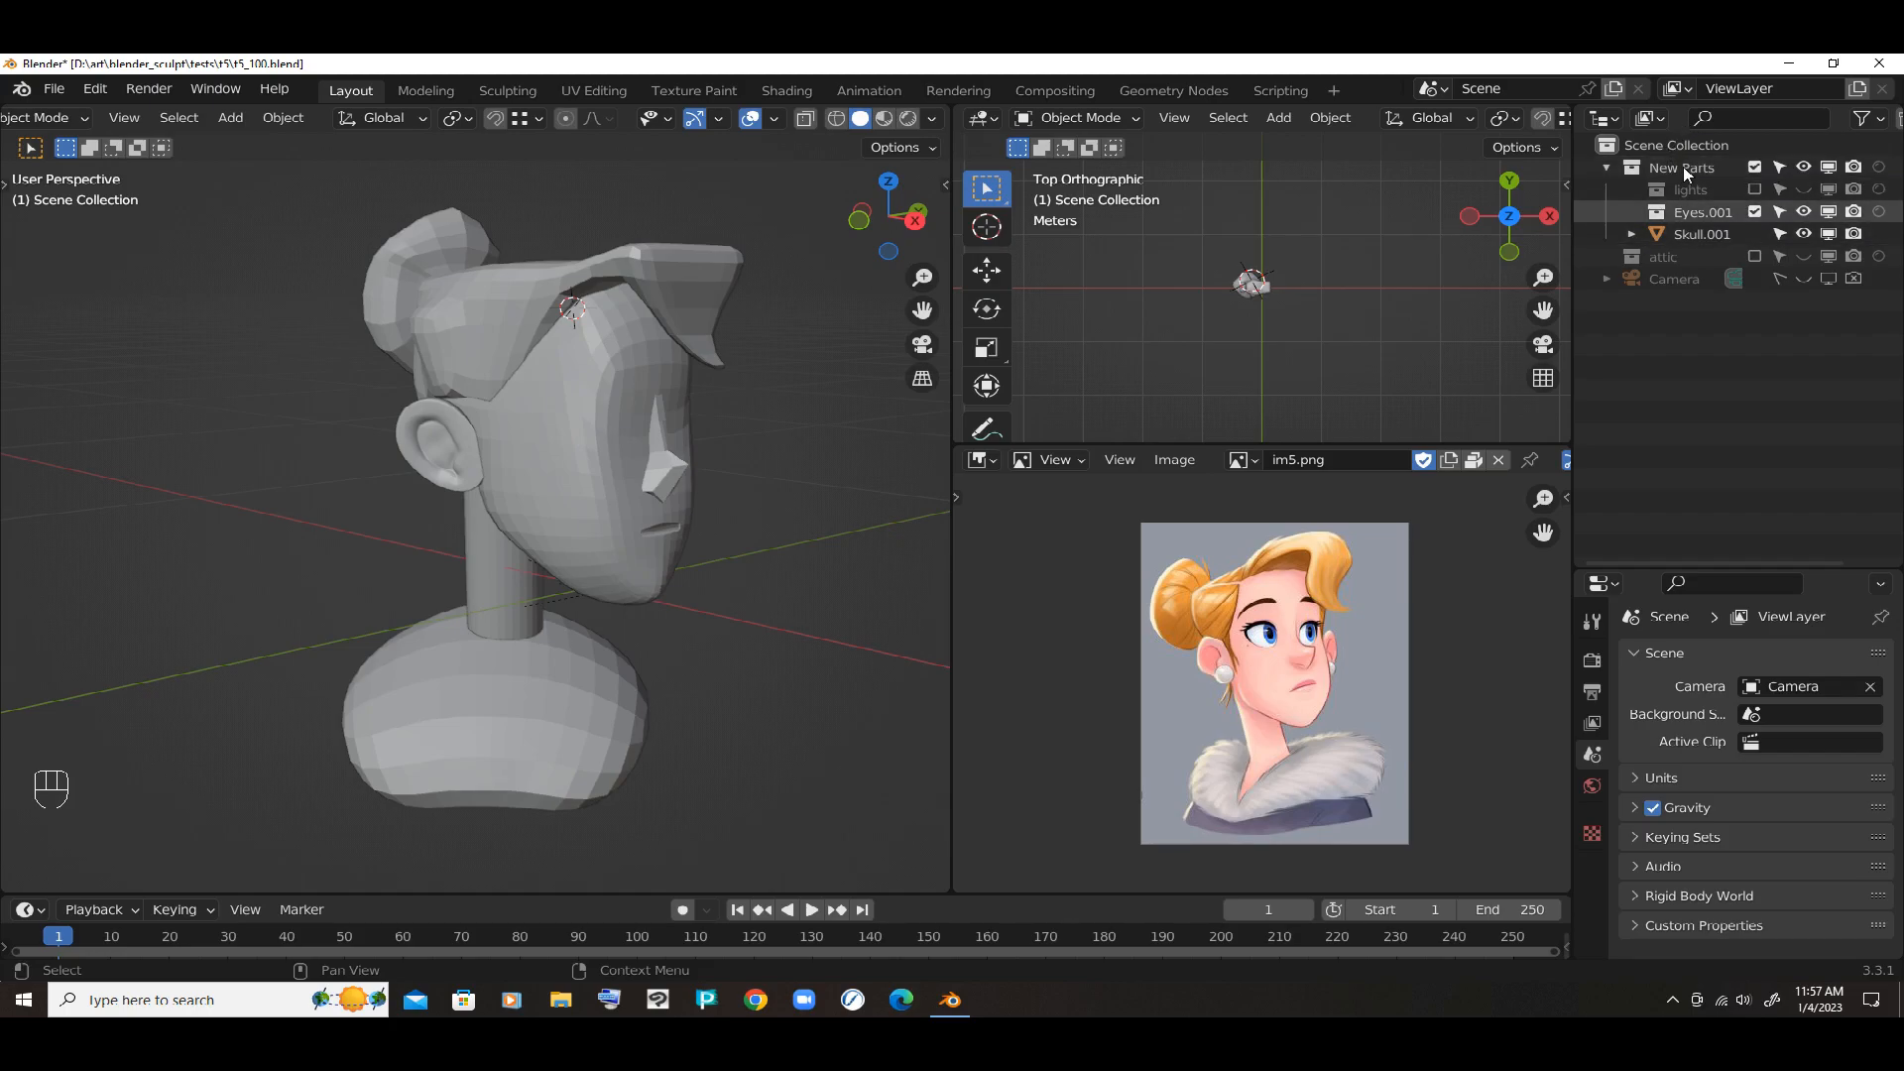
Delete the Eyes.001 collection from New Parts
left_click(1698, 211)
right_click(1691, 212)
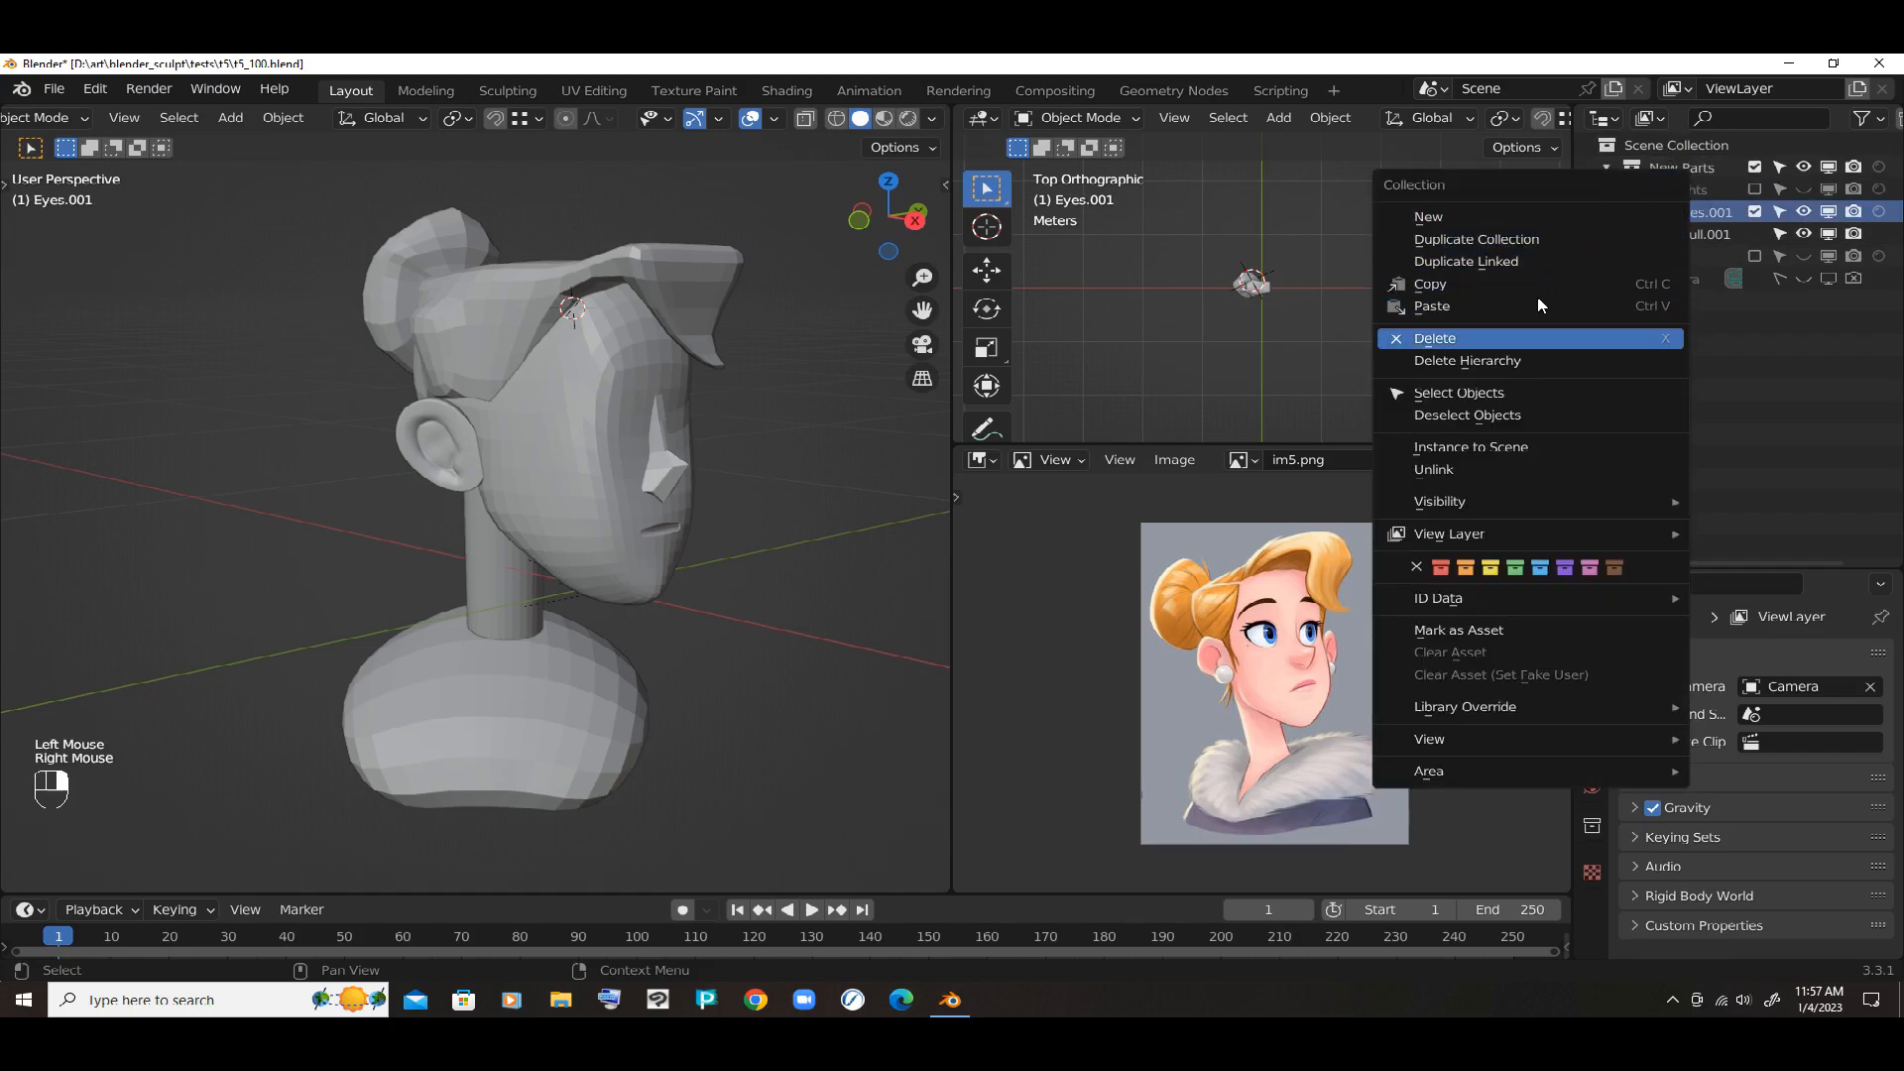
left_click(1537, 360)
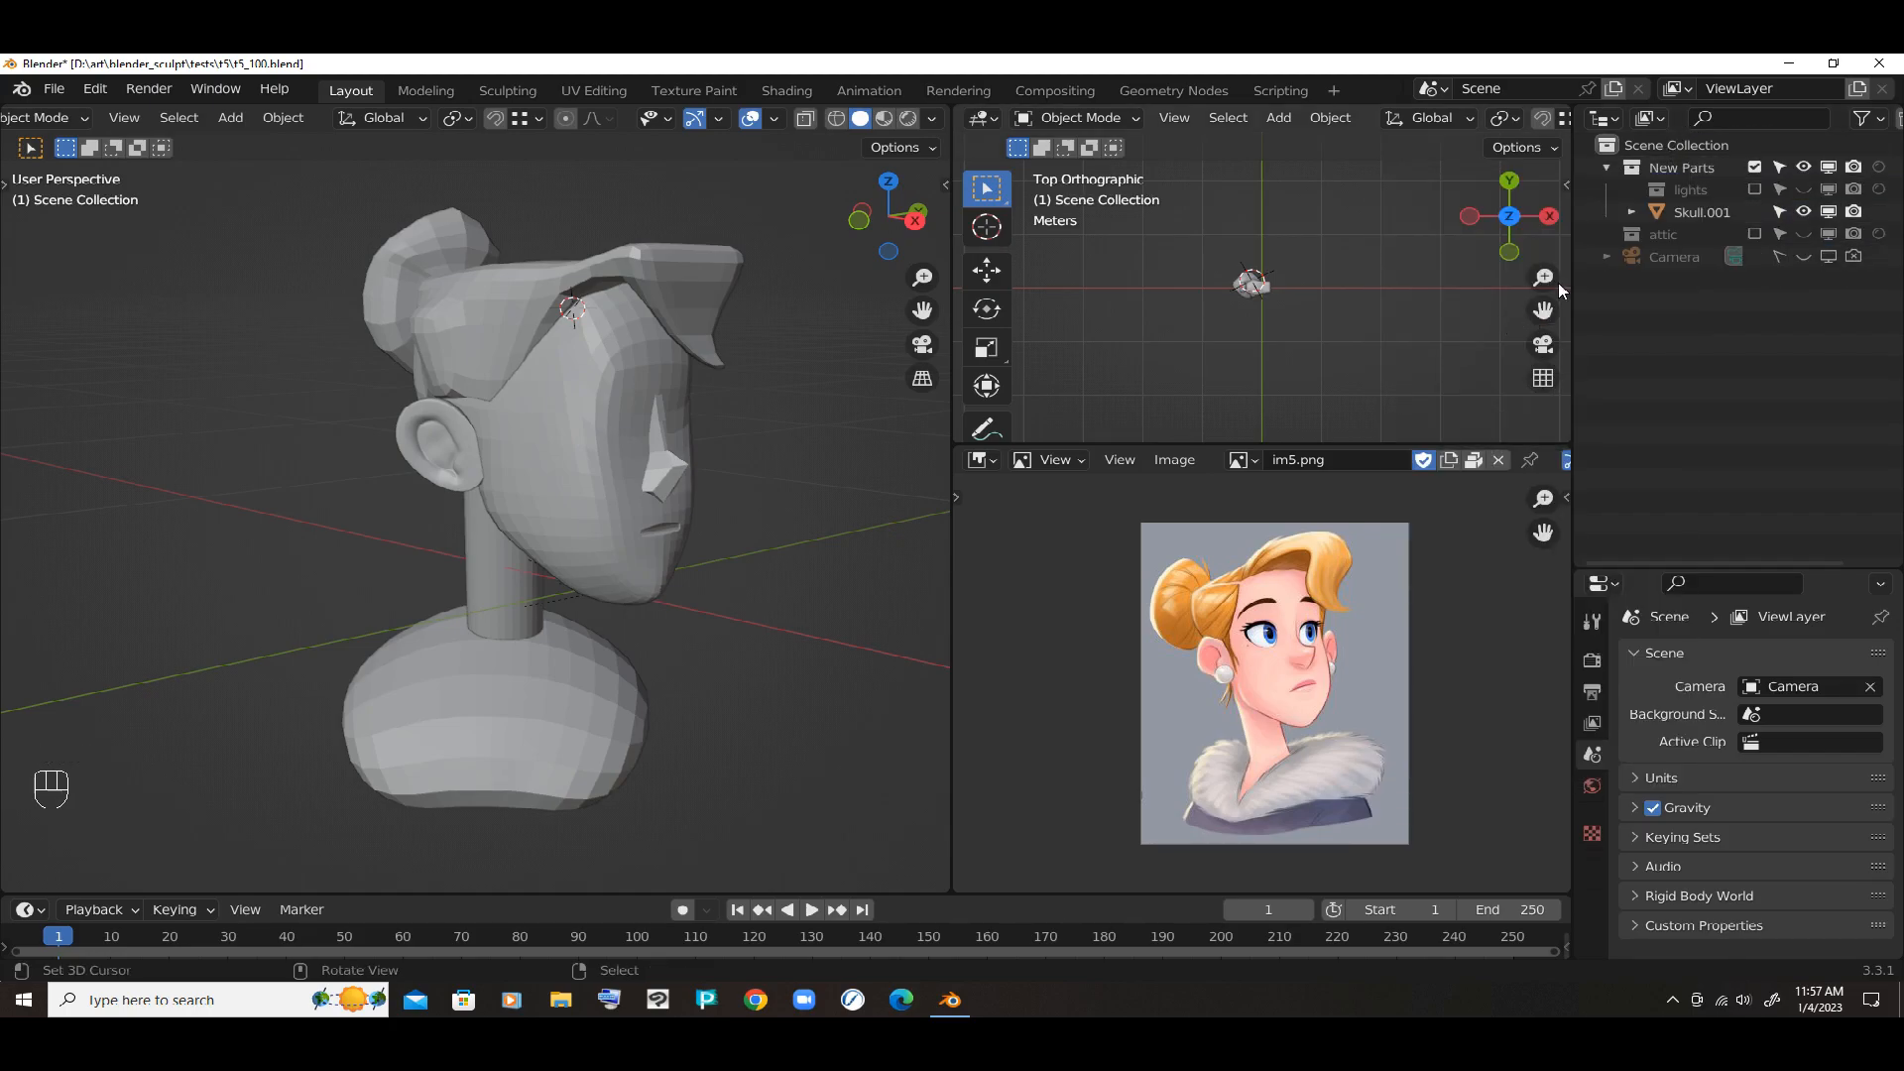
key("ctrl")
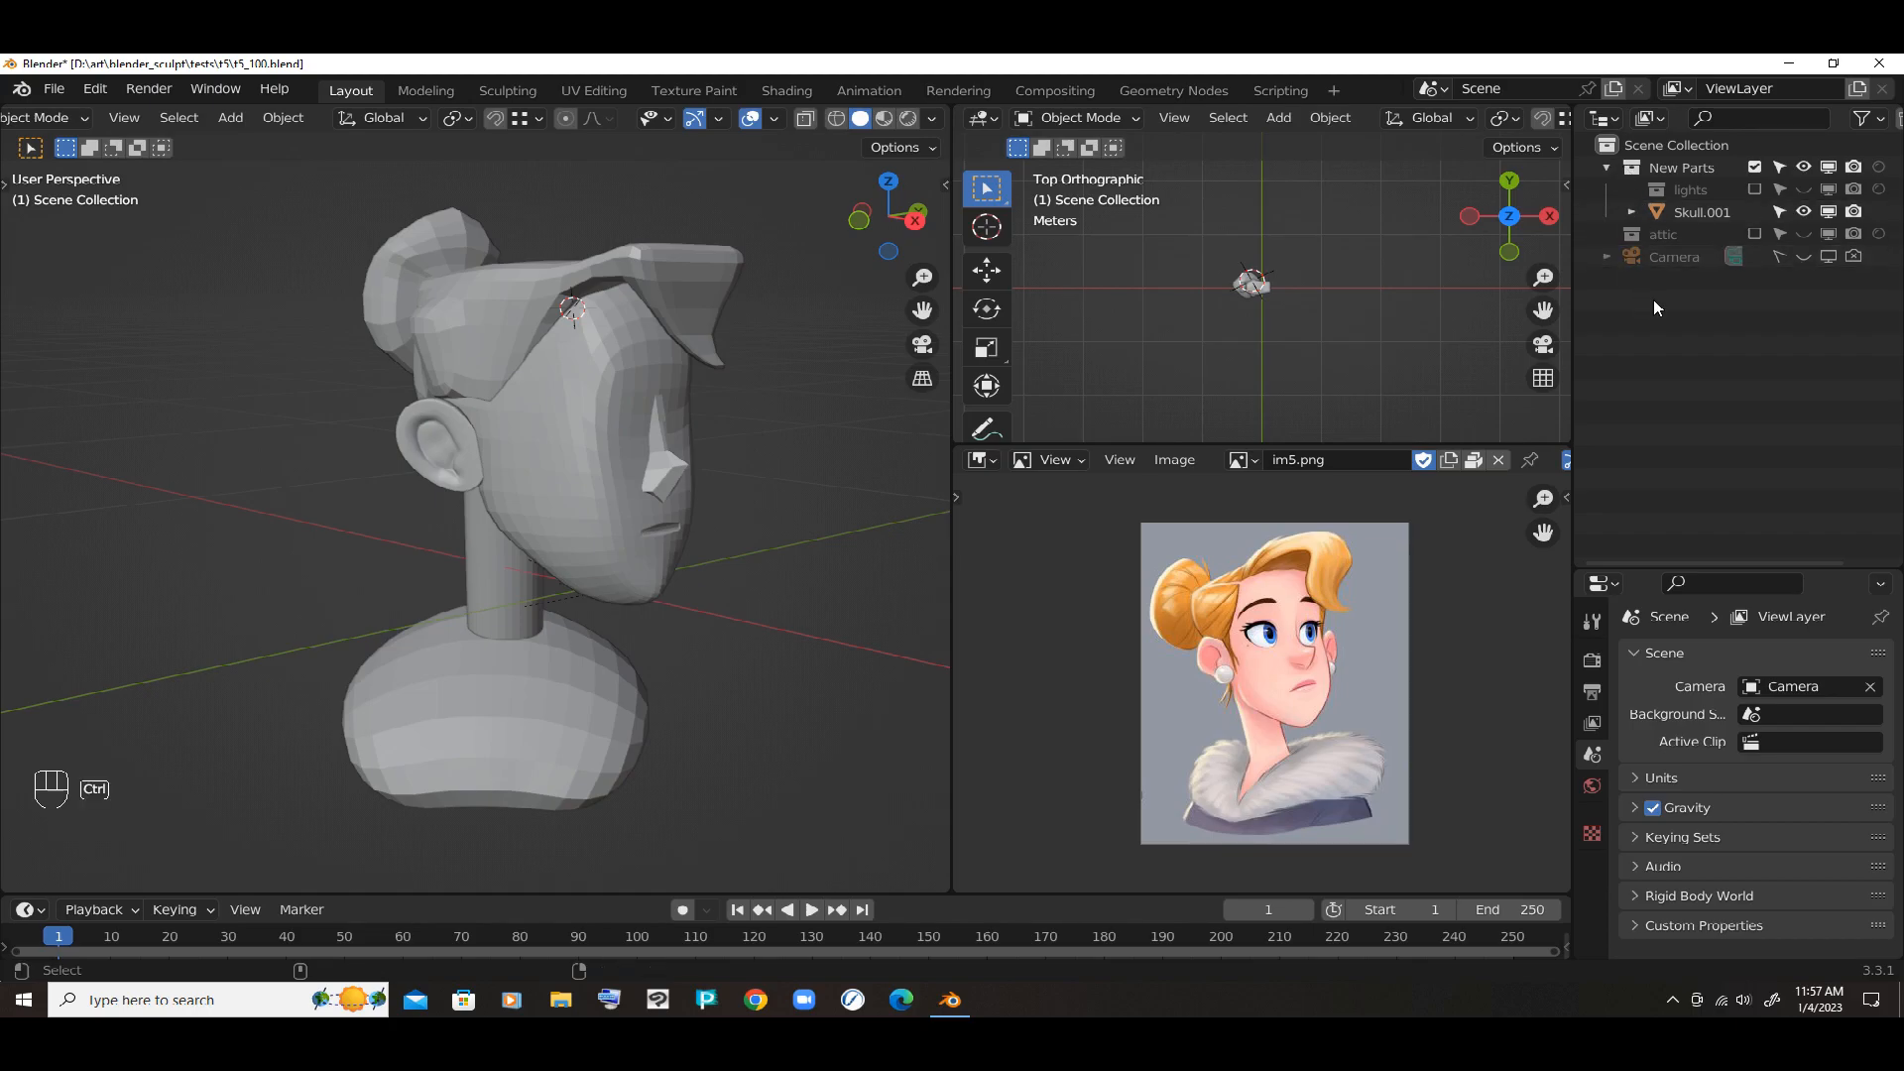
Undo the deletion of the Eyes.001 collection and the eyeball's move out of it
key("ctrl+z")
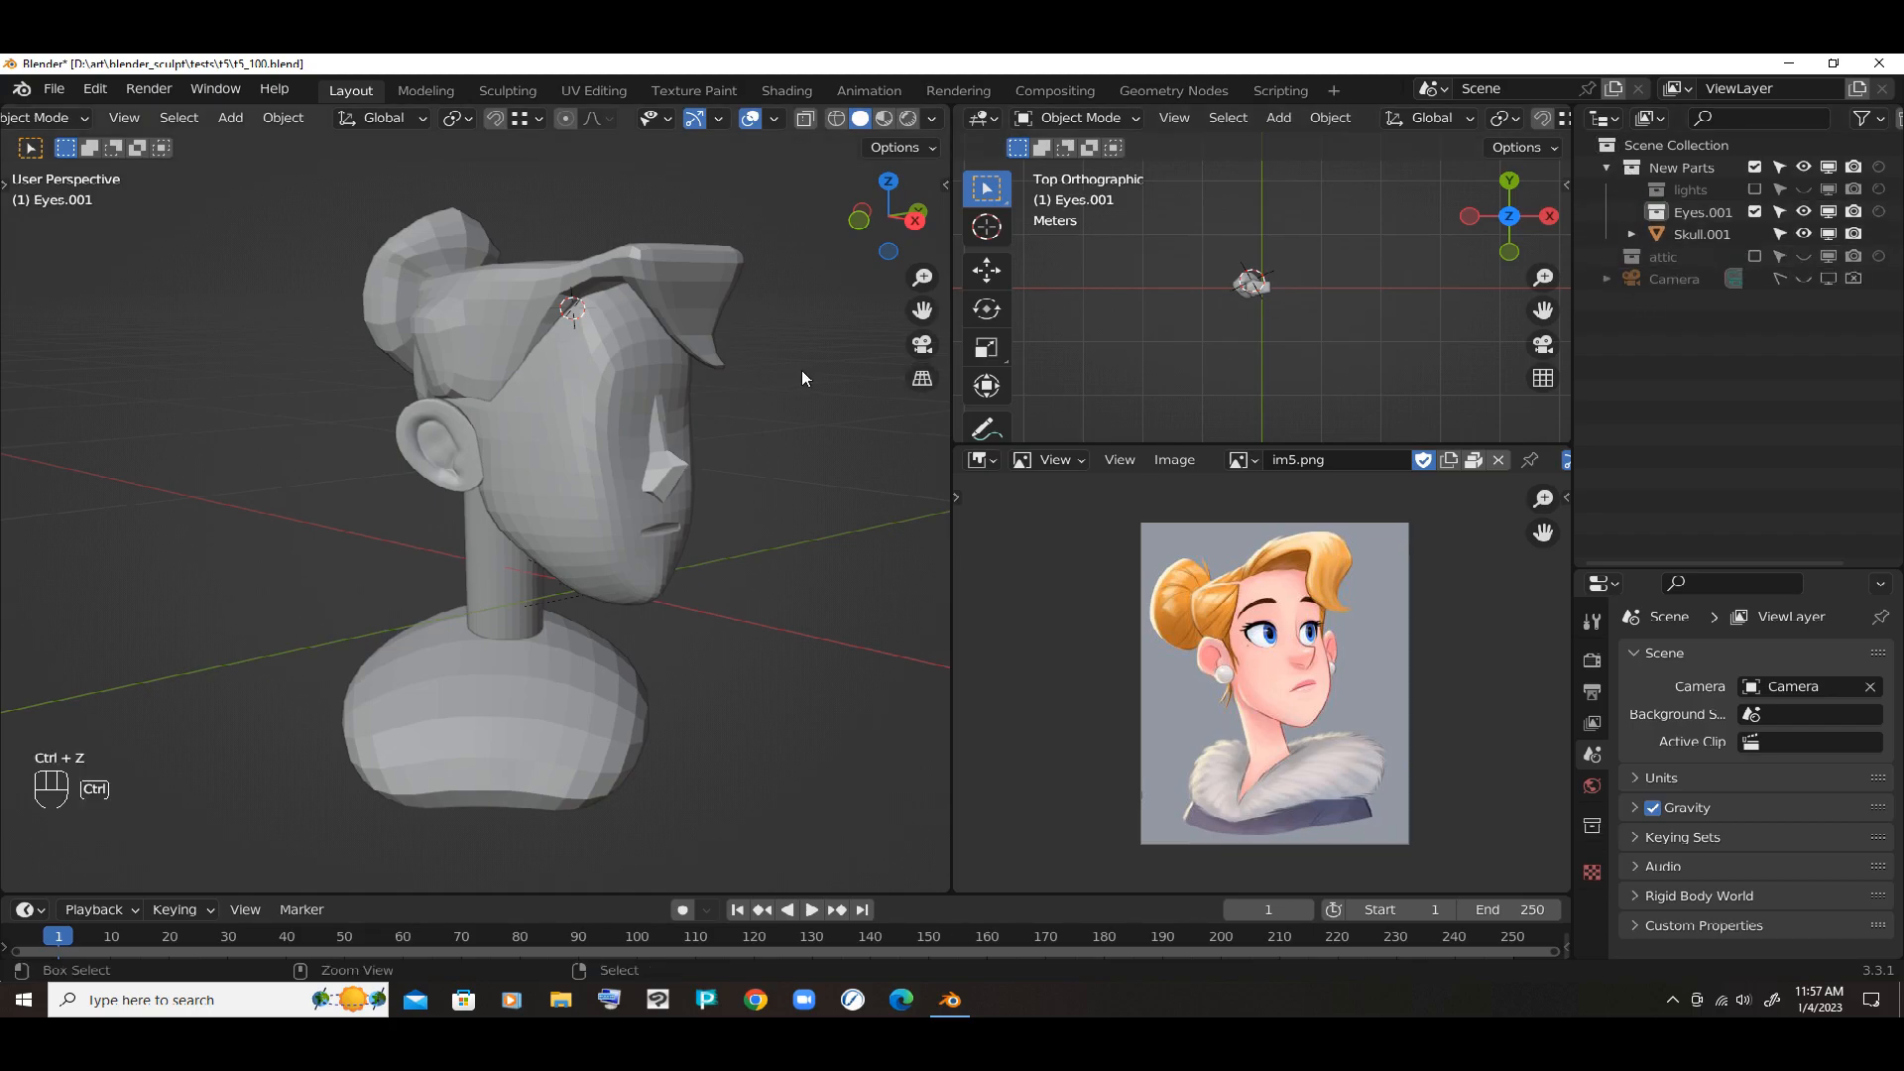
key("ctrl+z")
key("ctrl+z")
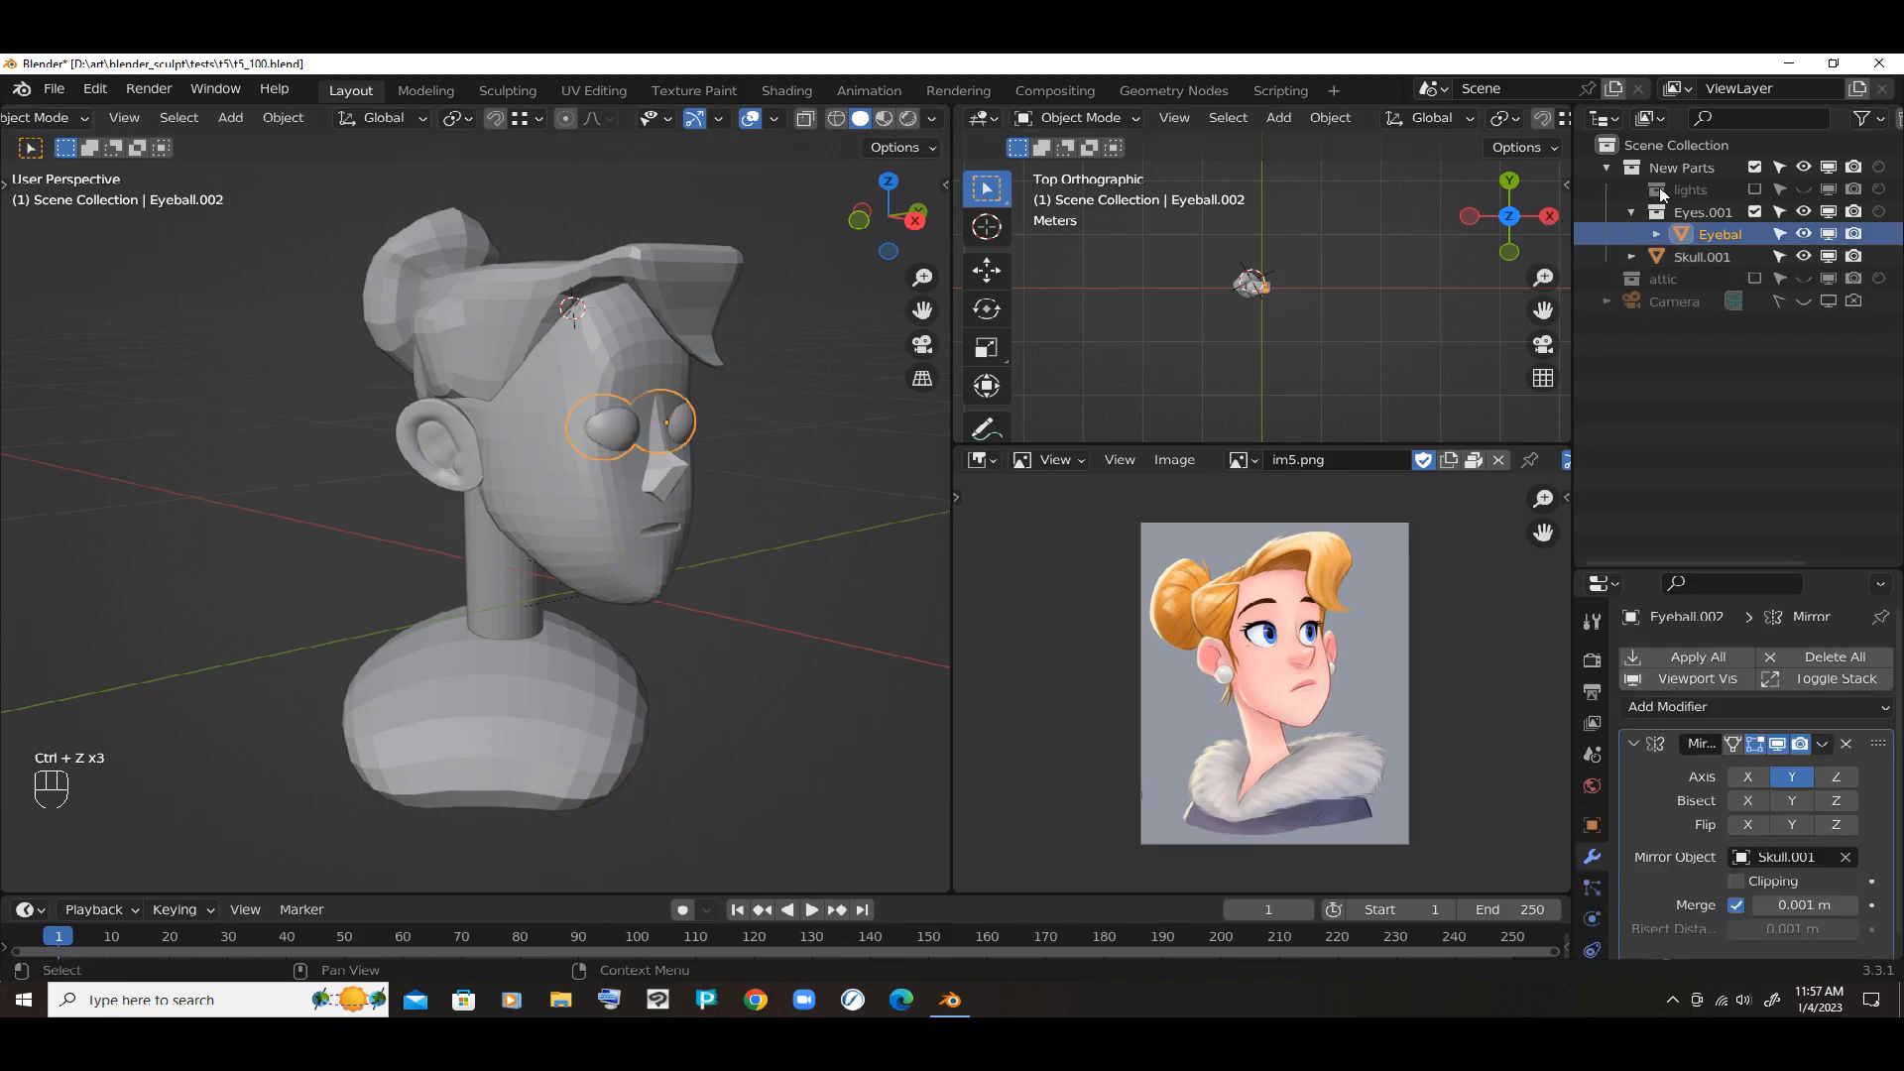
Move the eyeball object from Eyes.001 directly into New Parts, and delete the emptied Eyes.001 collection
left_click(1632, 257)
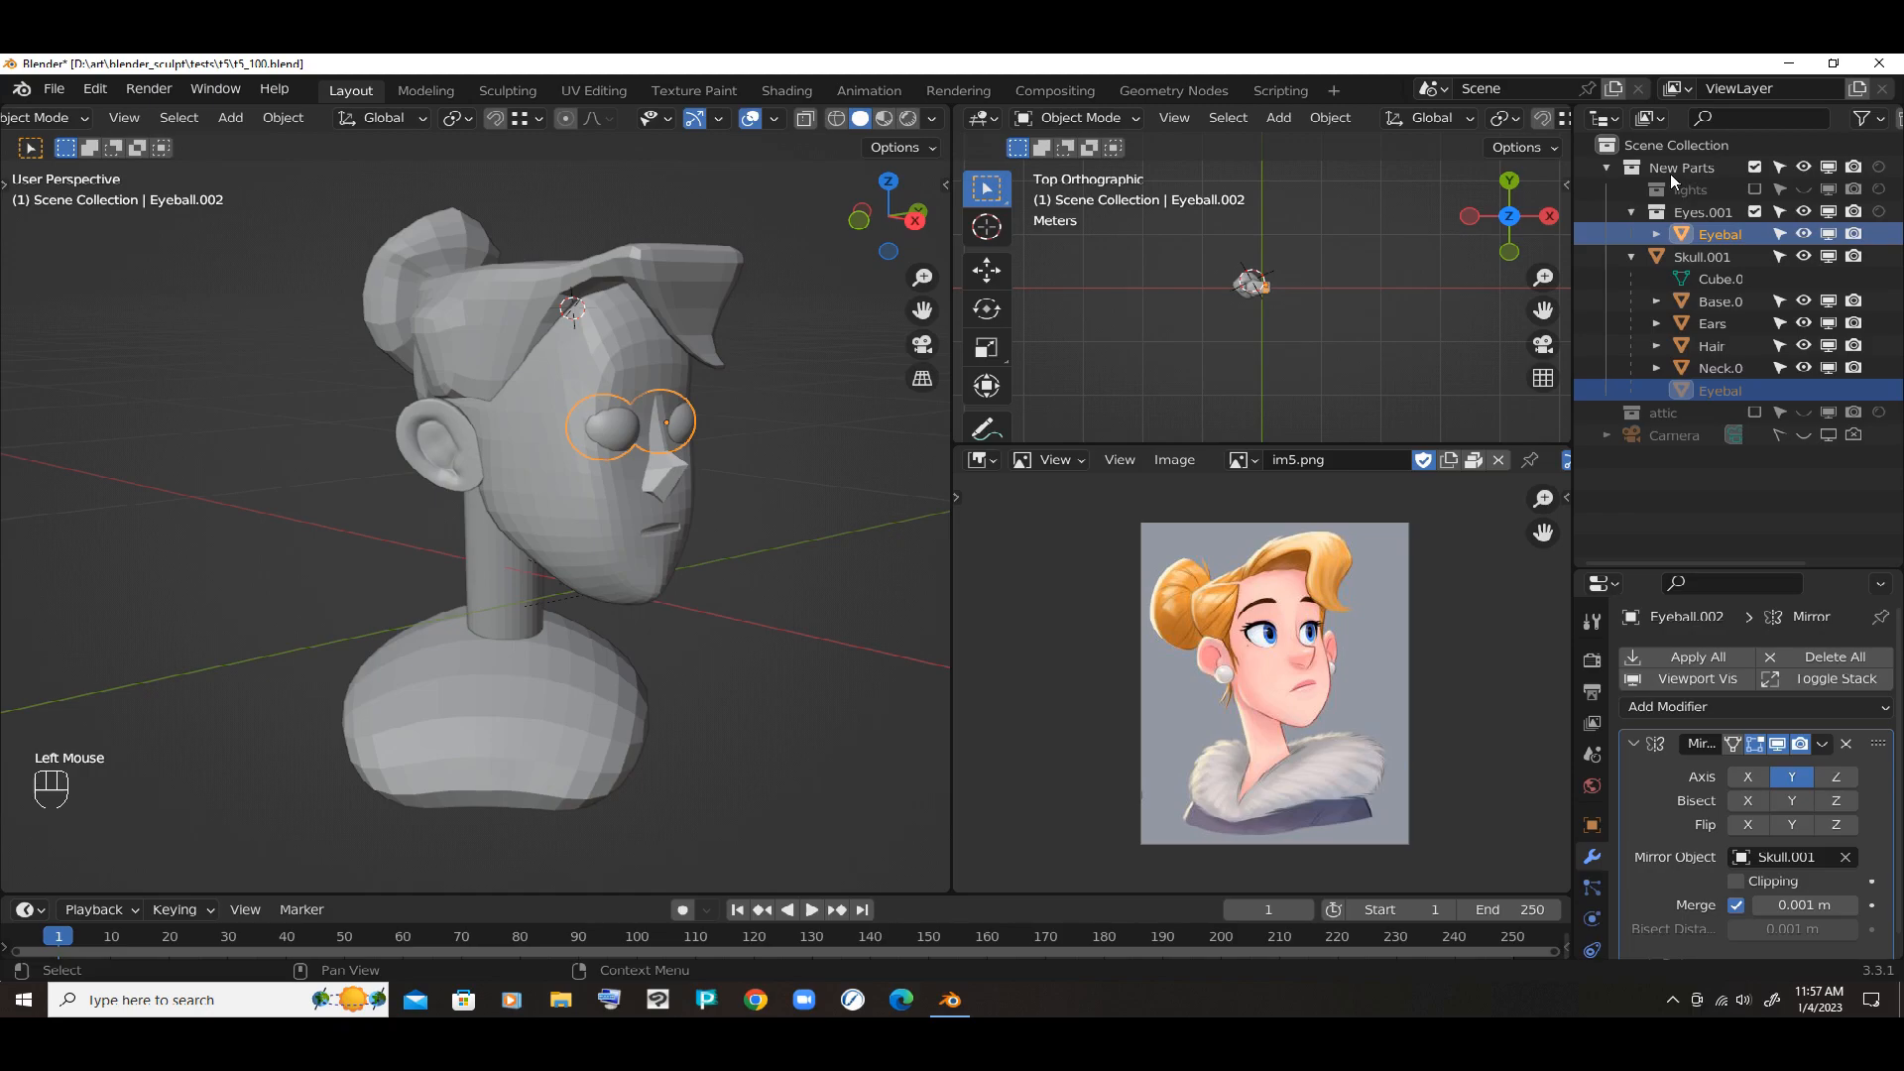
left_click_drag(1708, 234, 1672, 111)
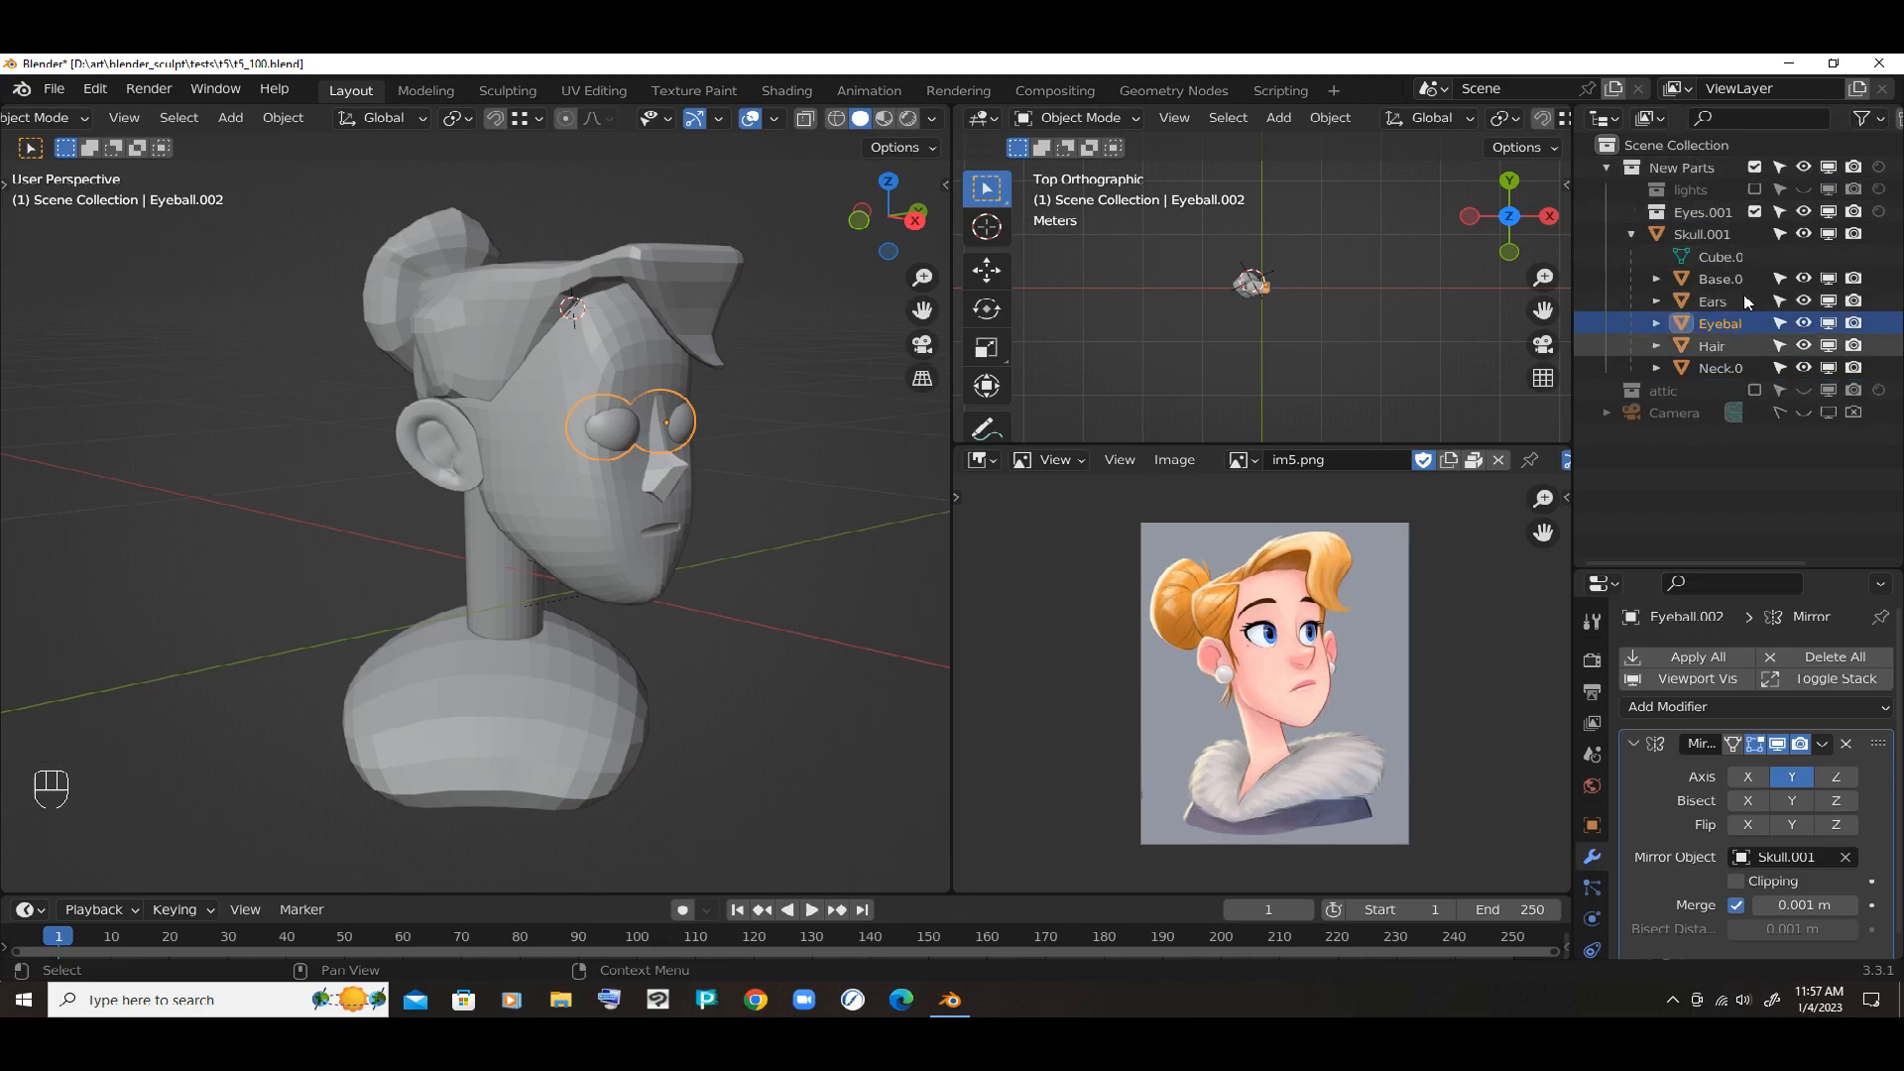
left_click(1705, 211)
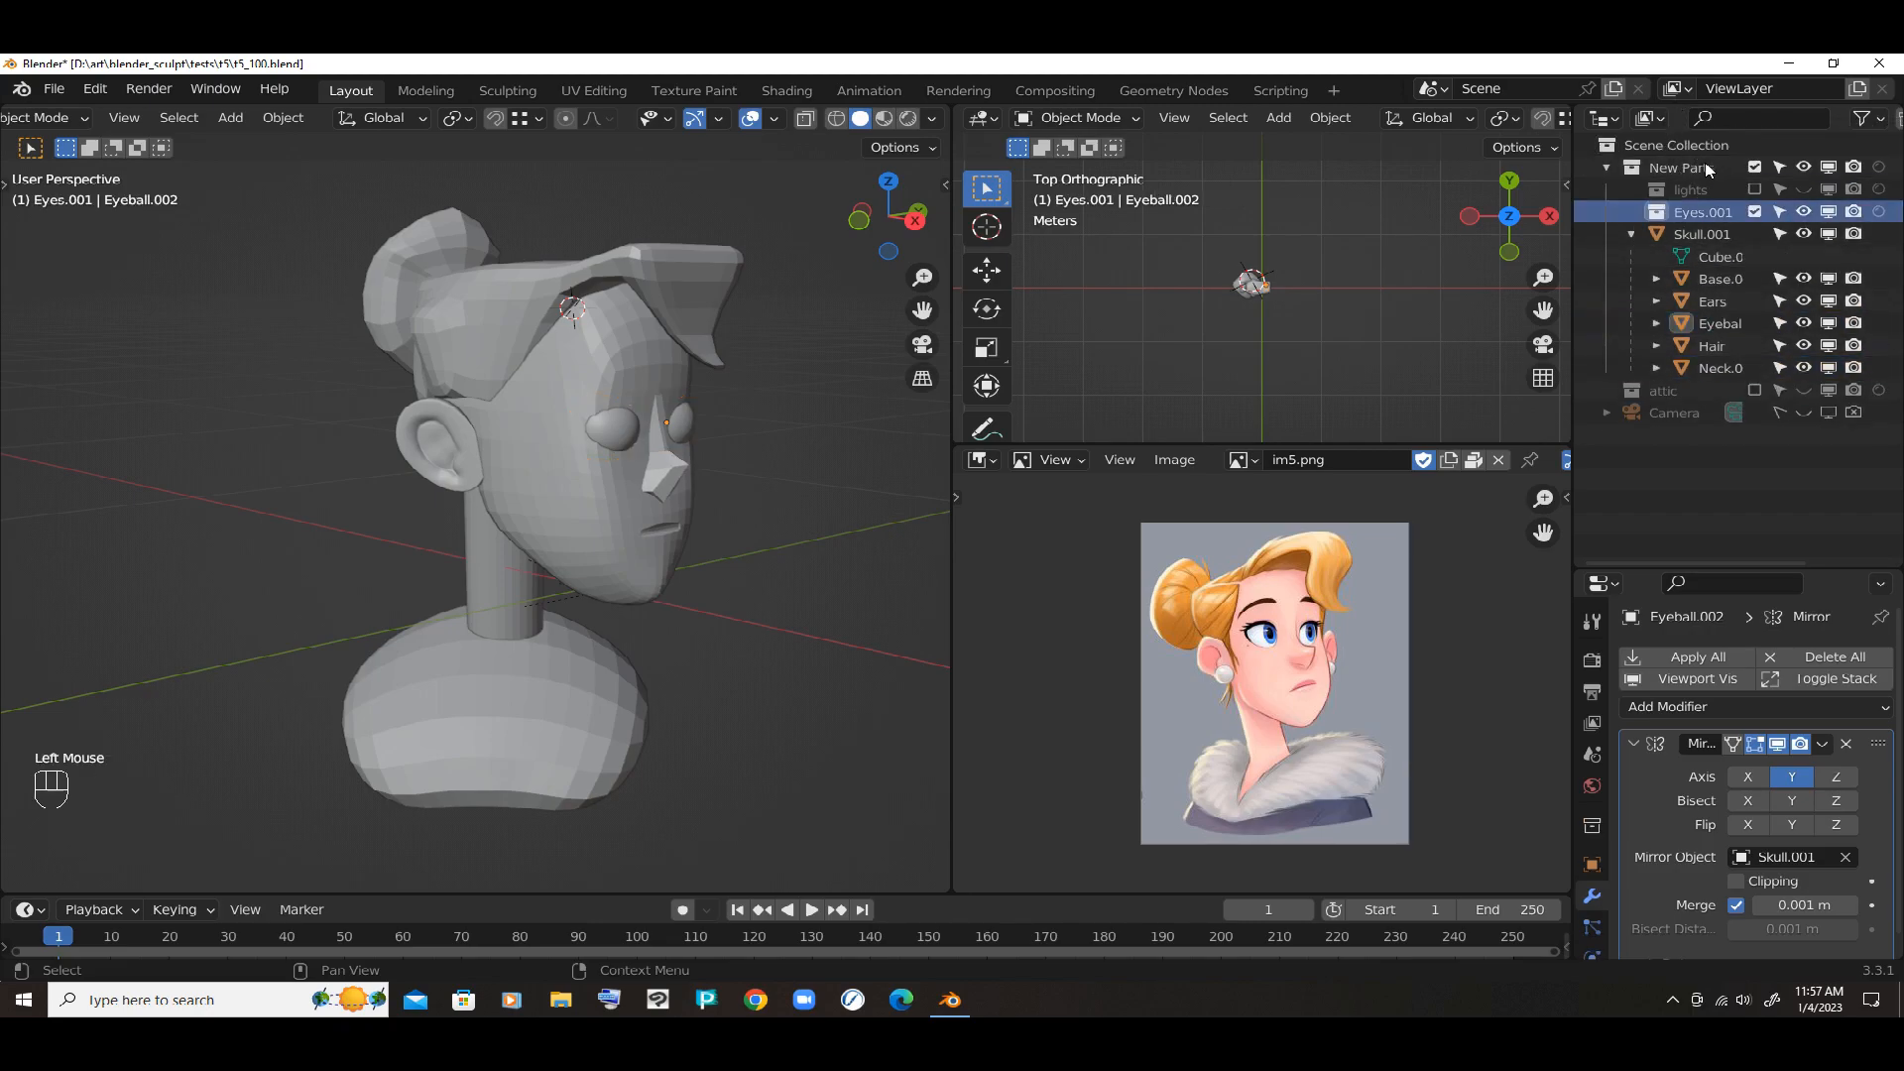
right_click(1709, 170)
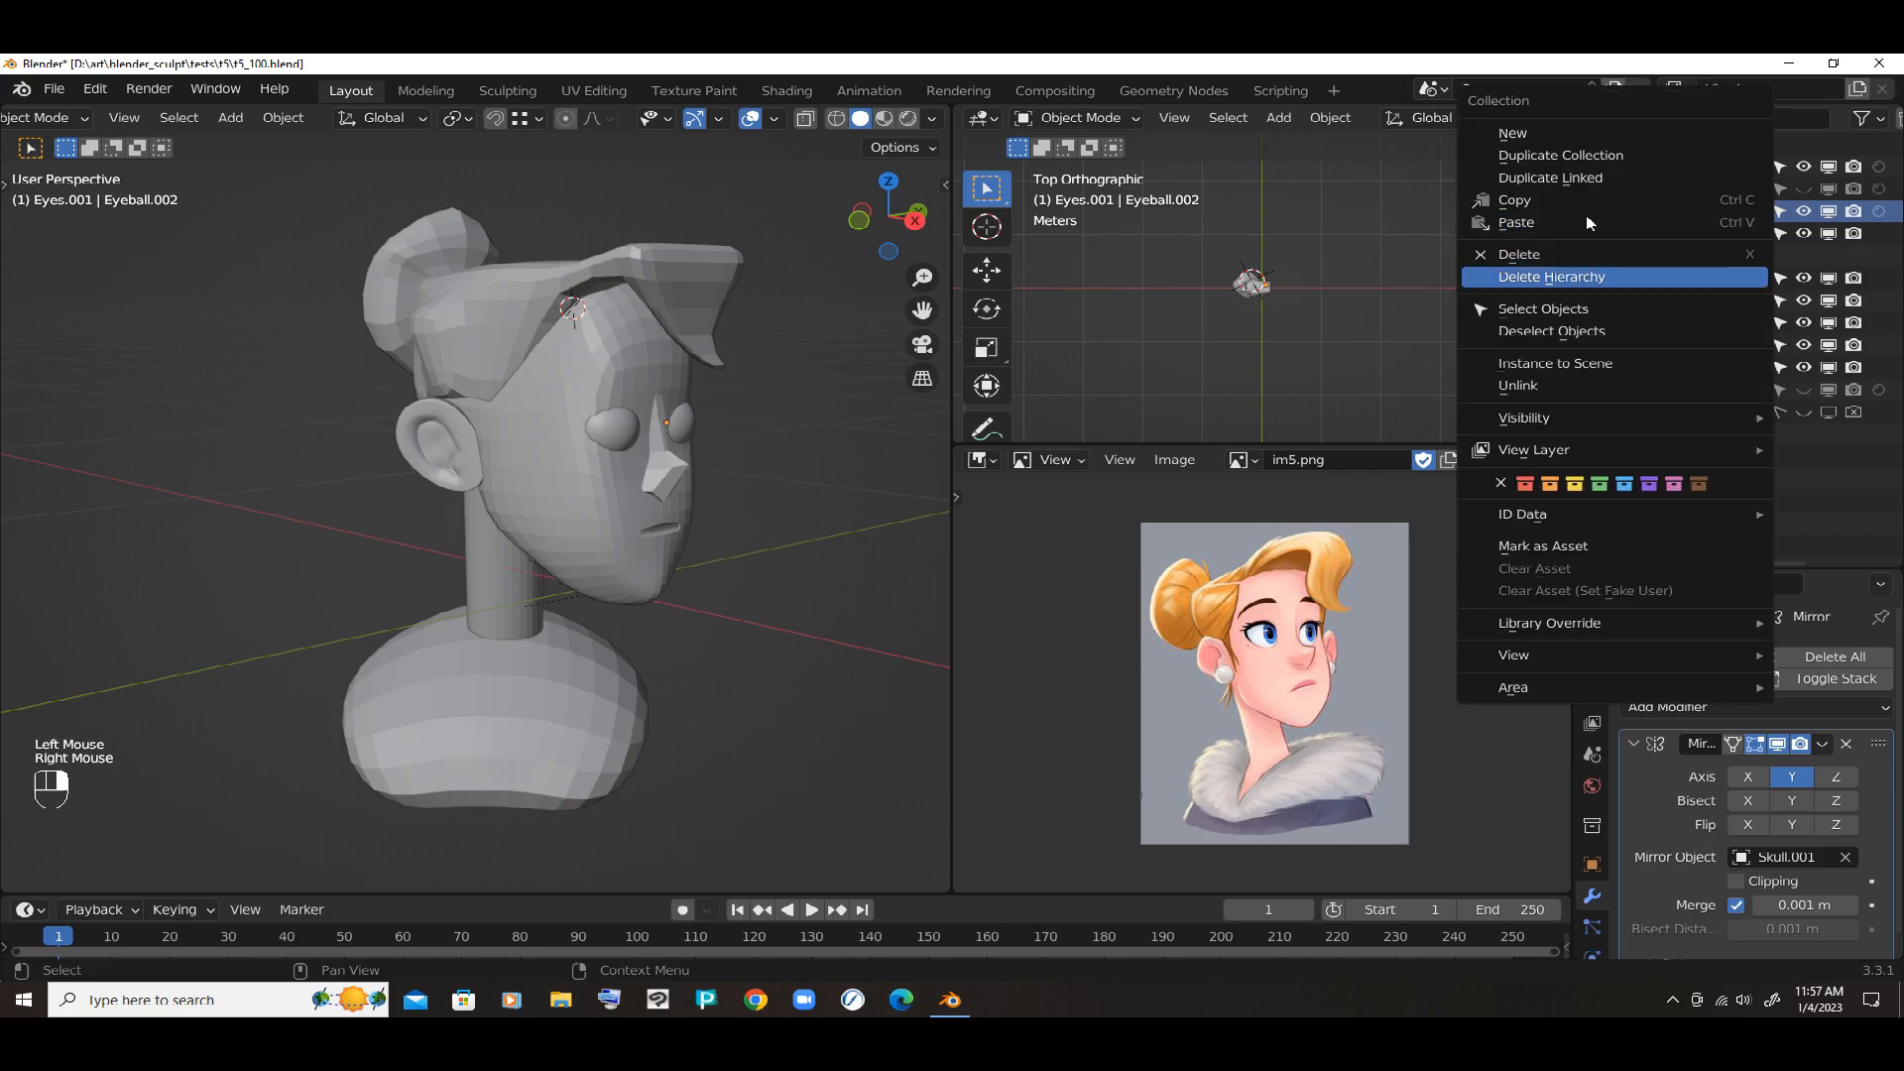
left_click(1580, 254)
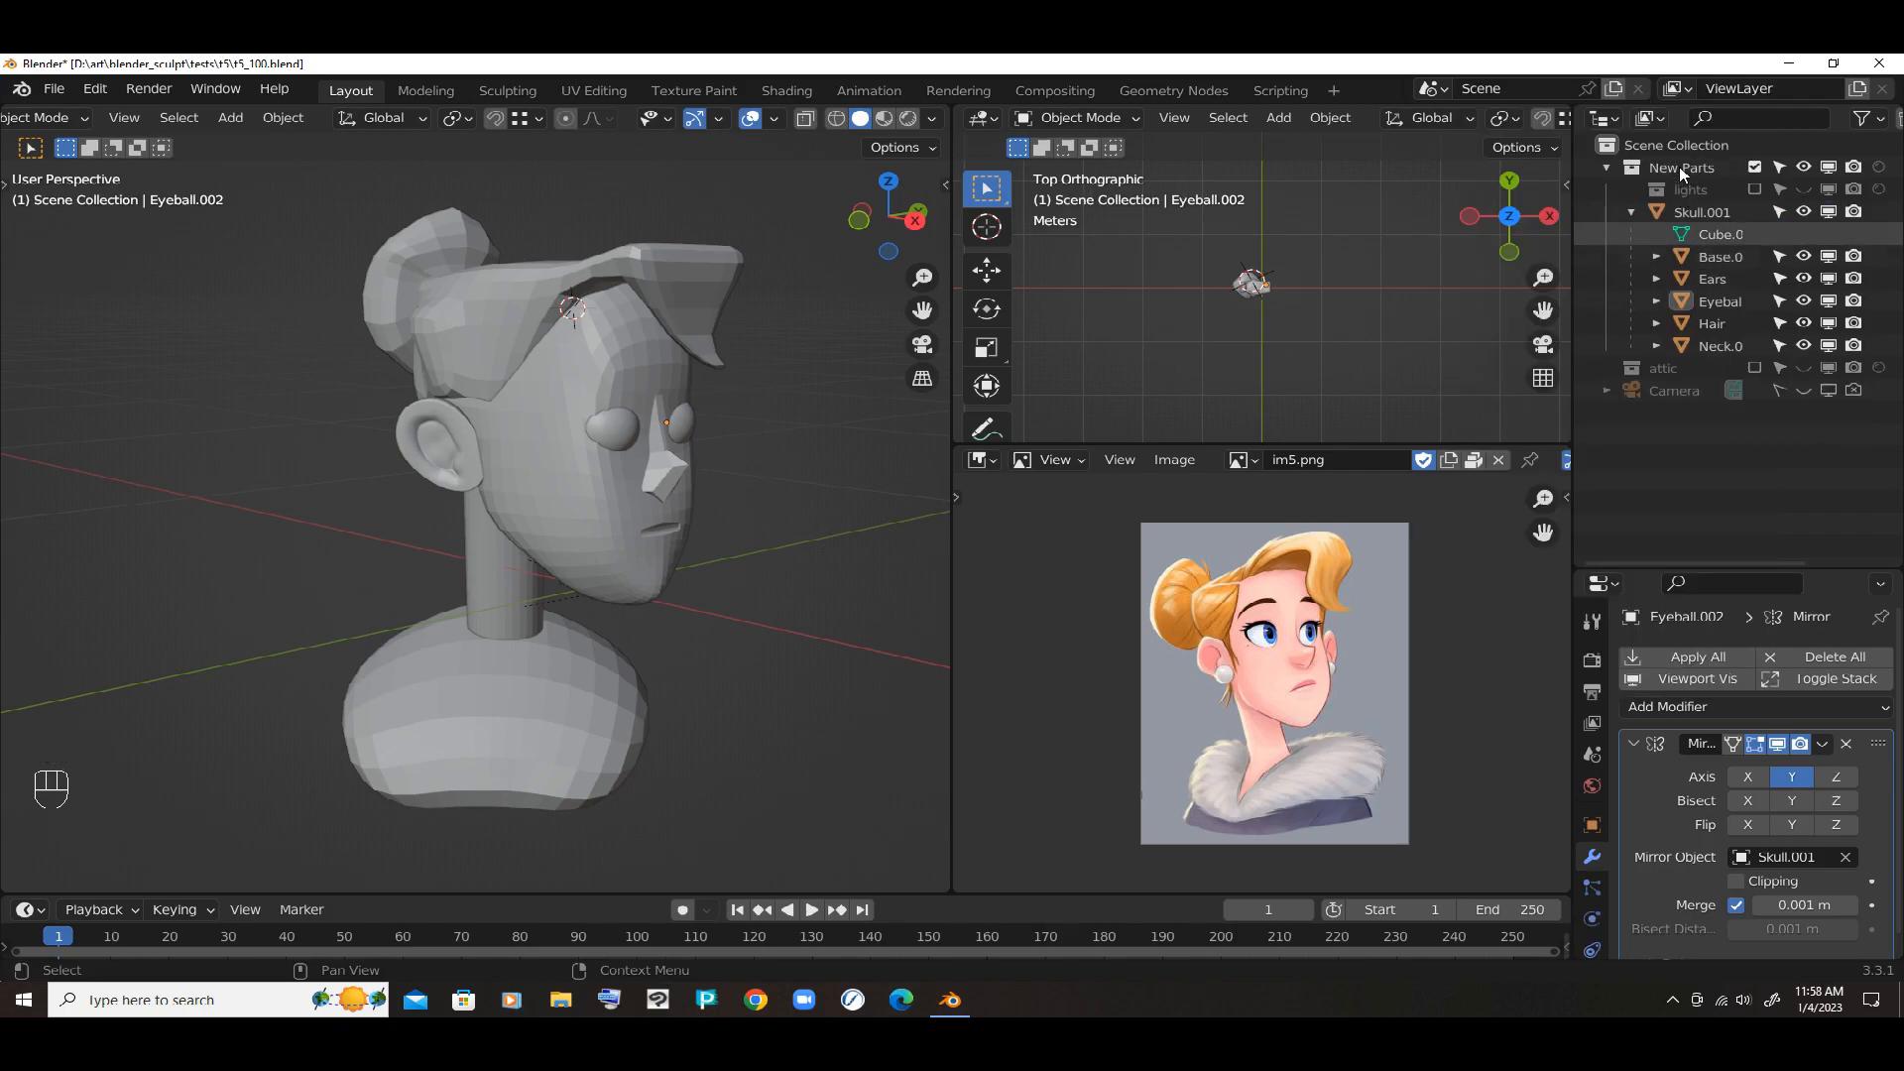
Test the skull's parenting with a cancelled move, and check the eyeball and skull selections in turn
right_click(552, 508)
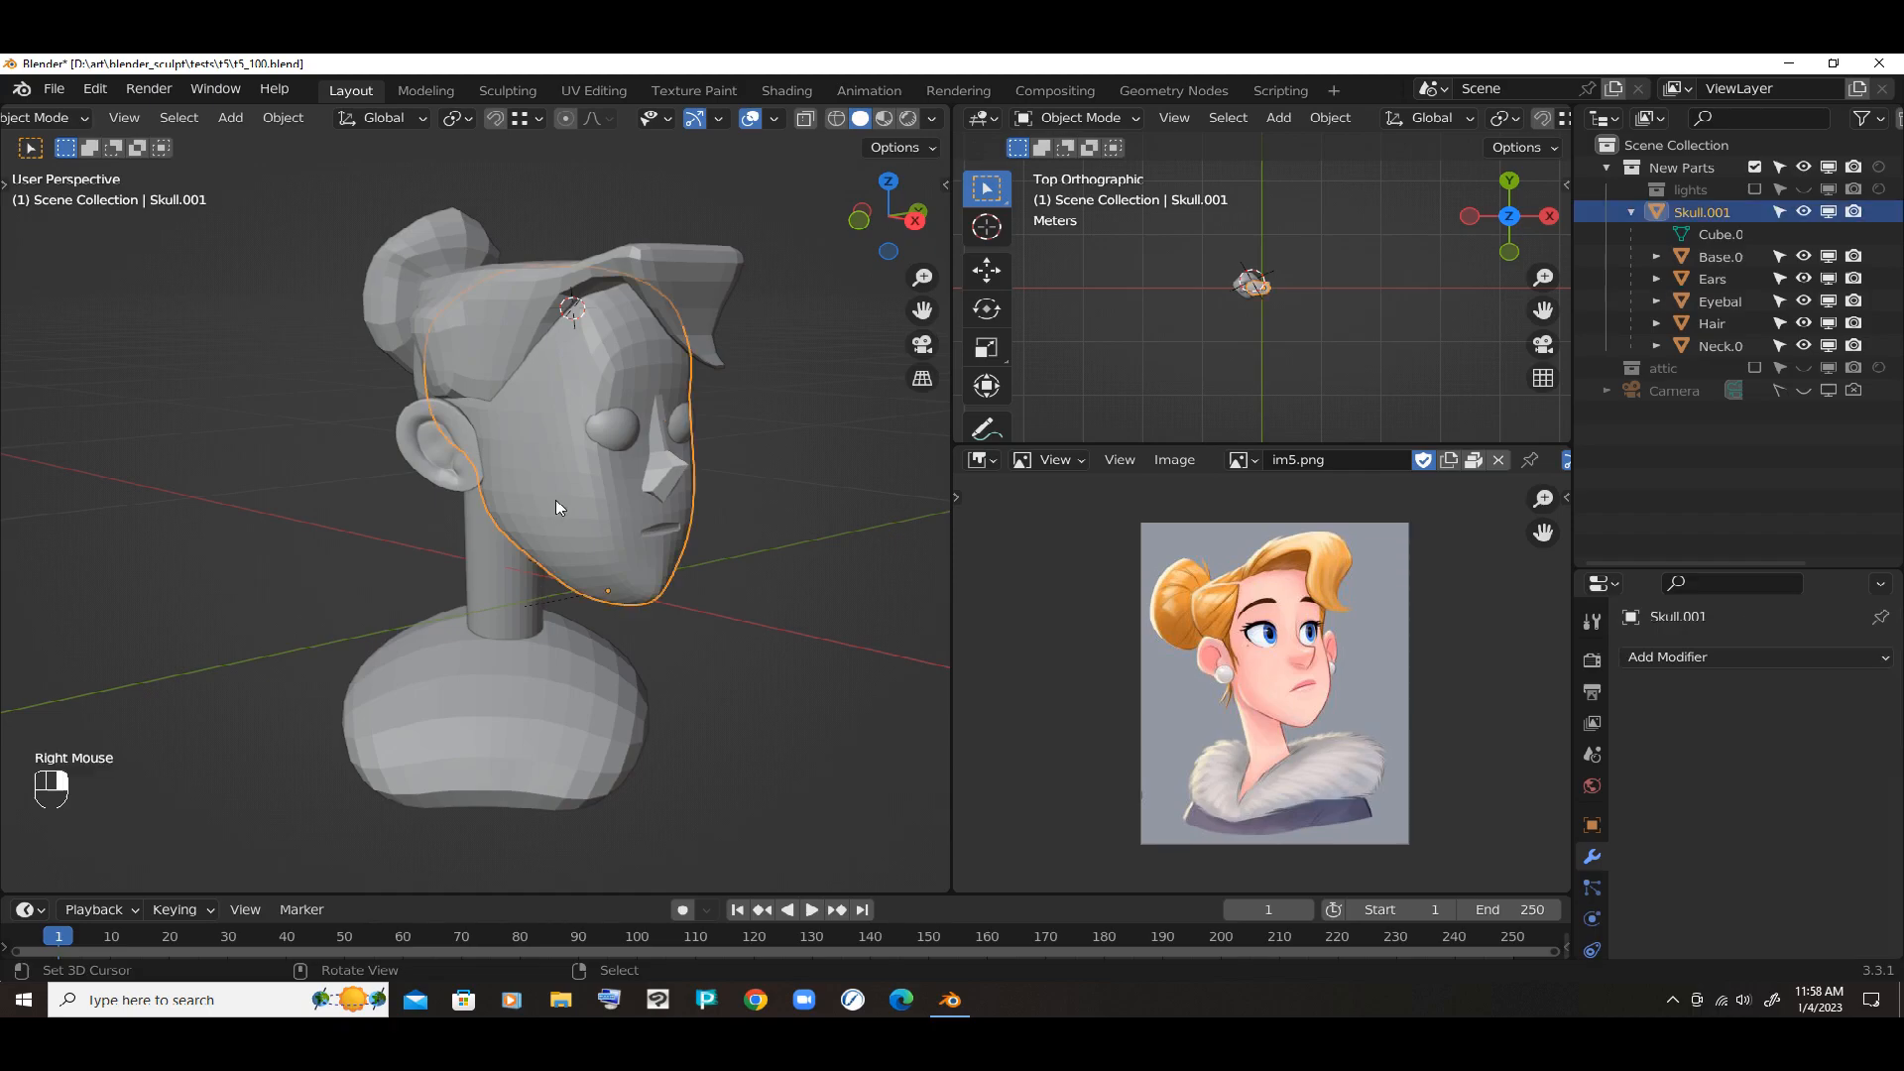
key("g")
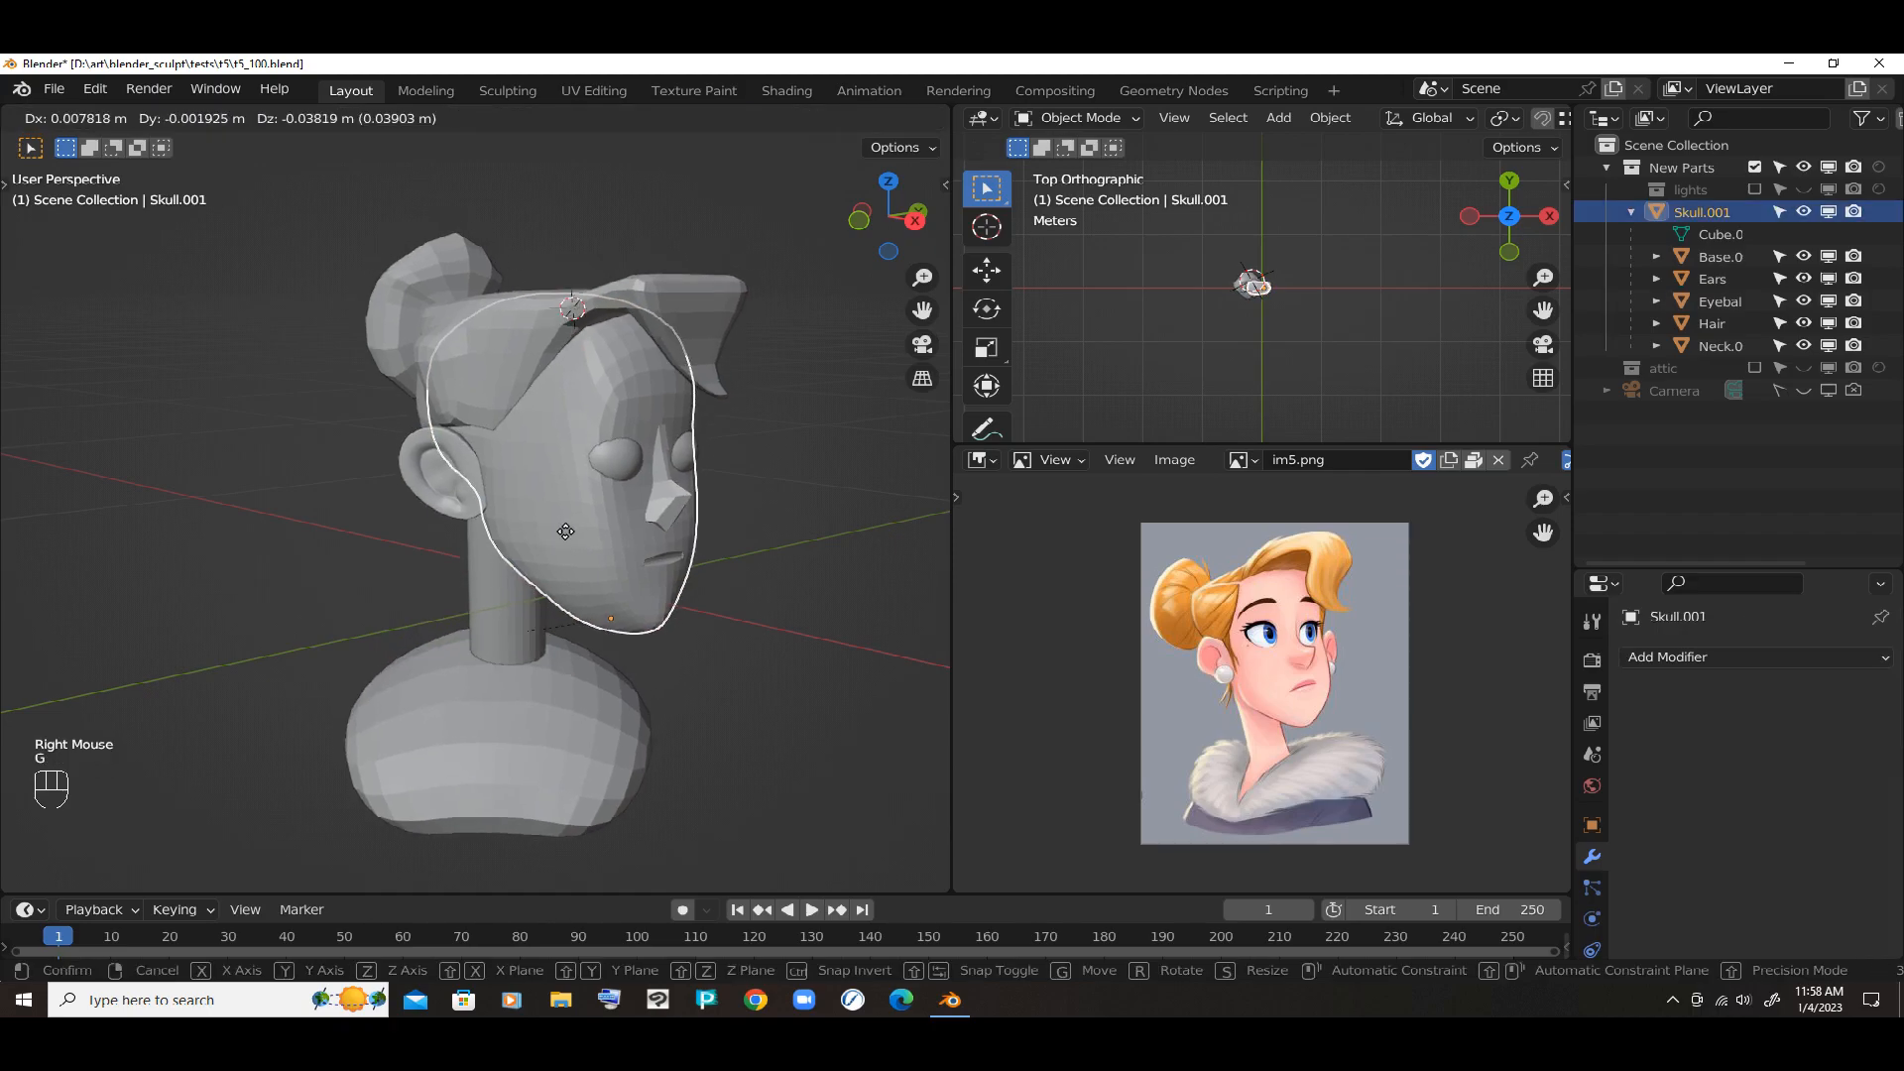
right_click(517, 446)
right_click(557, 420)
right_click(663, 430)
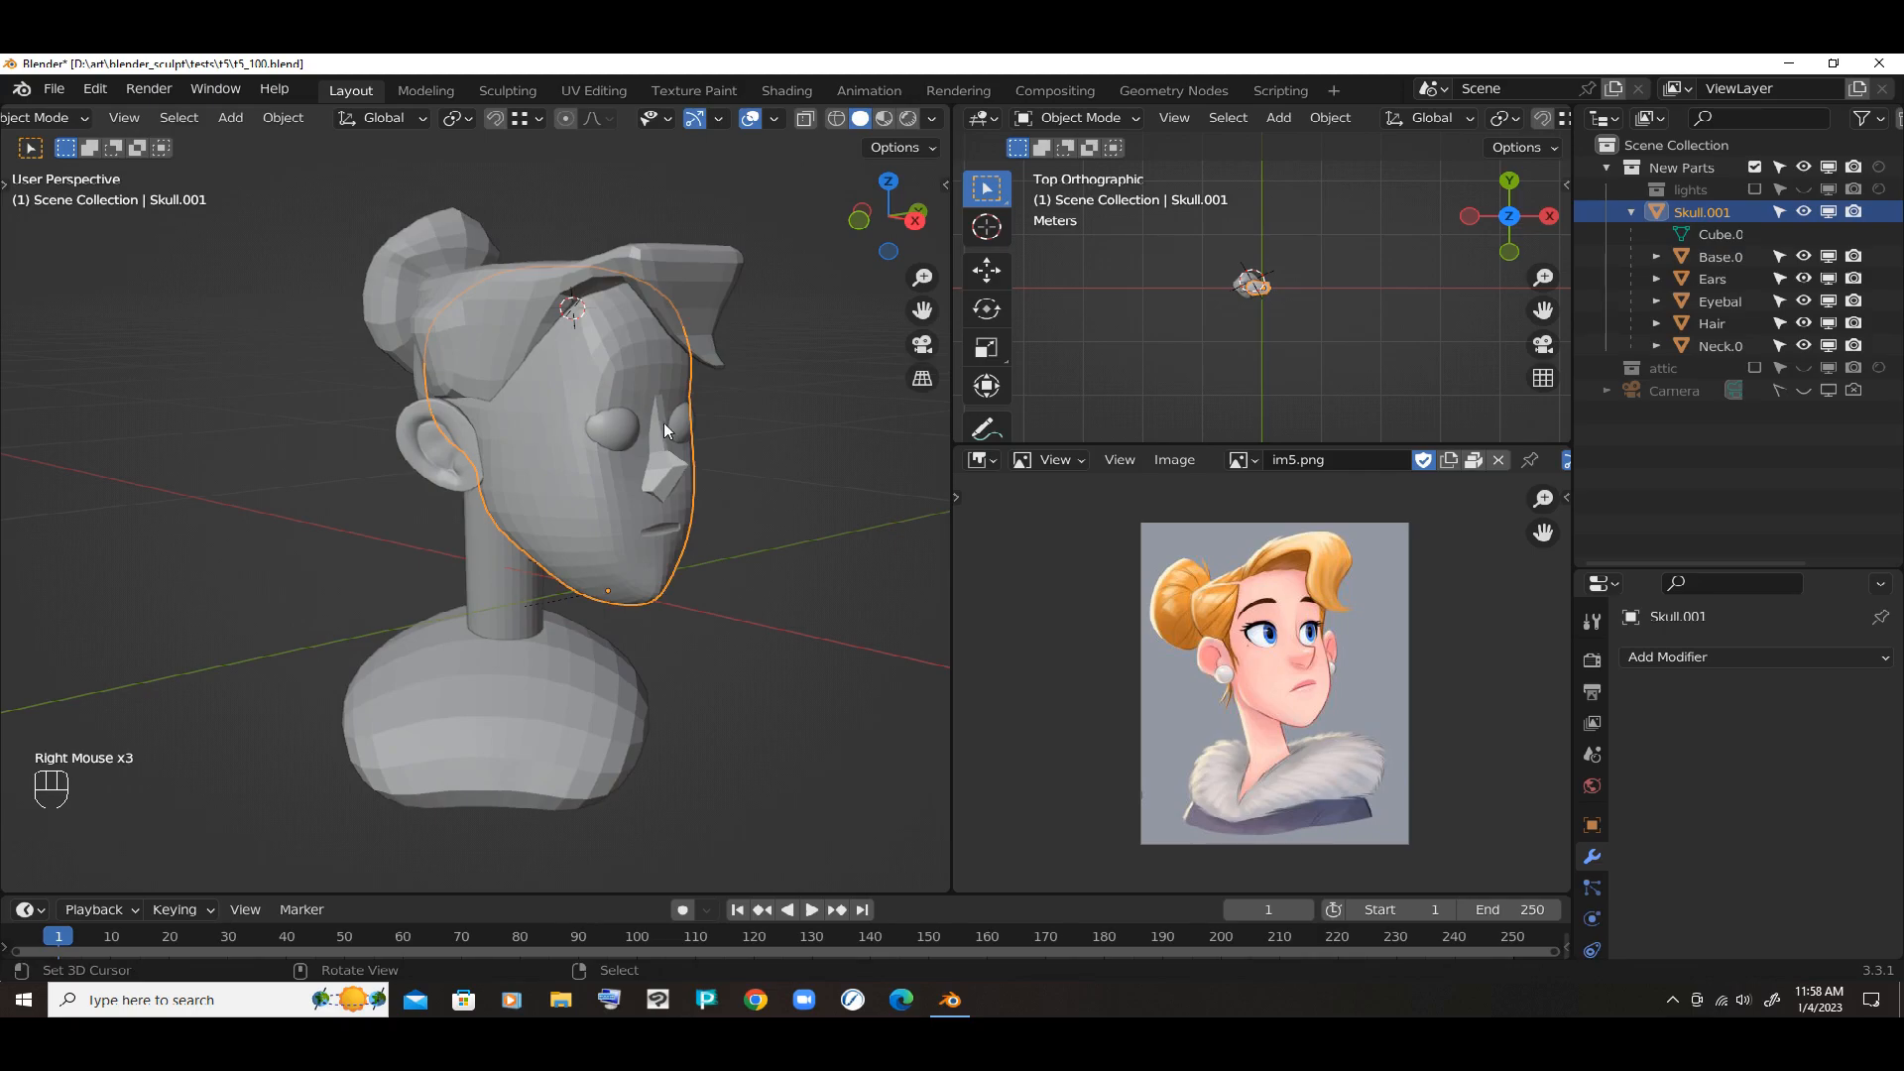
right_click(615, 382)
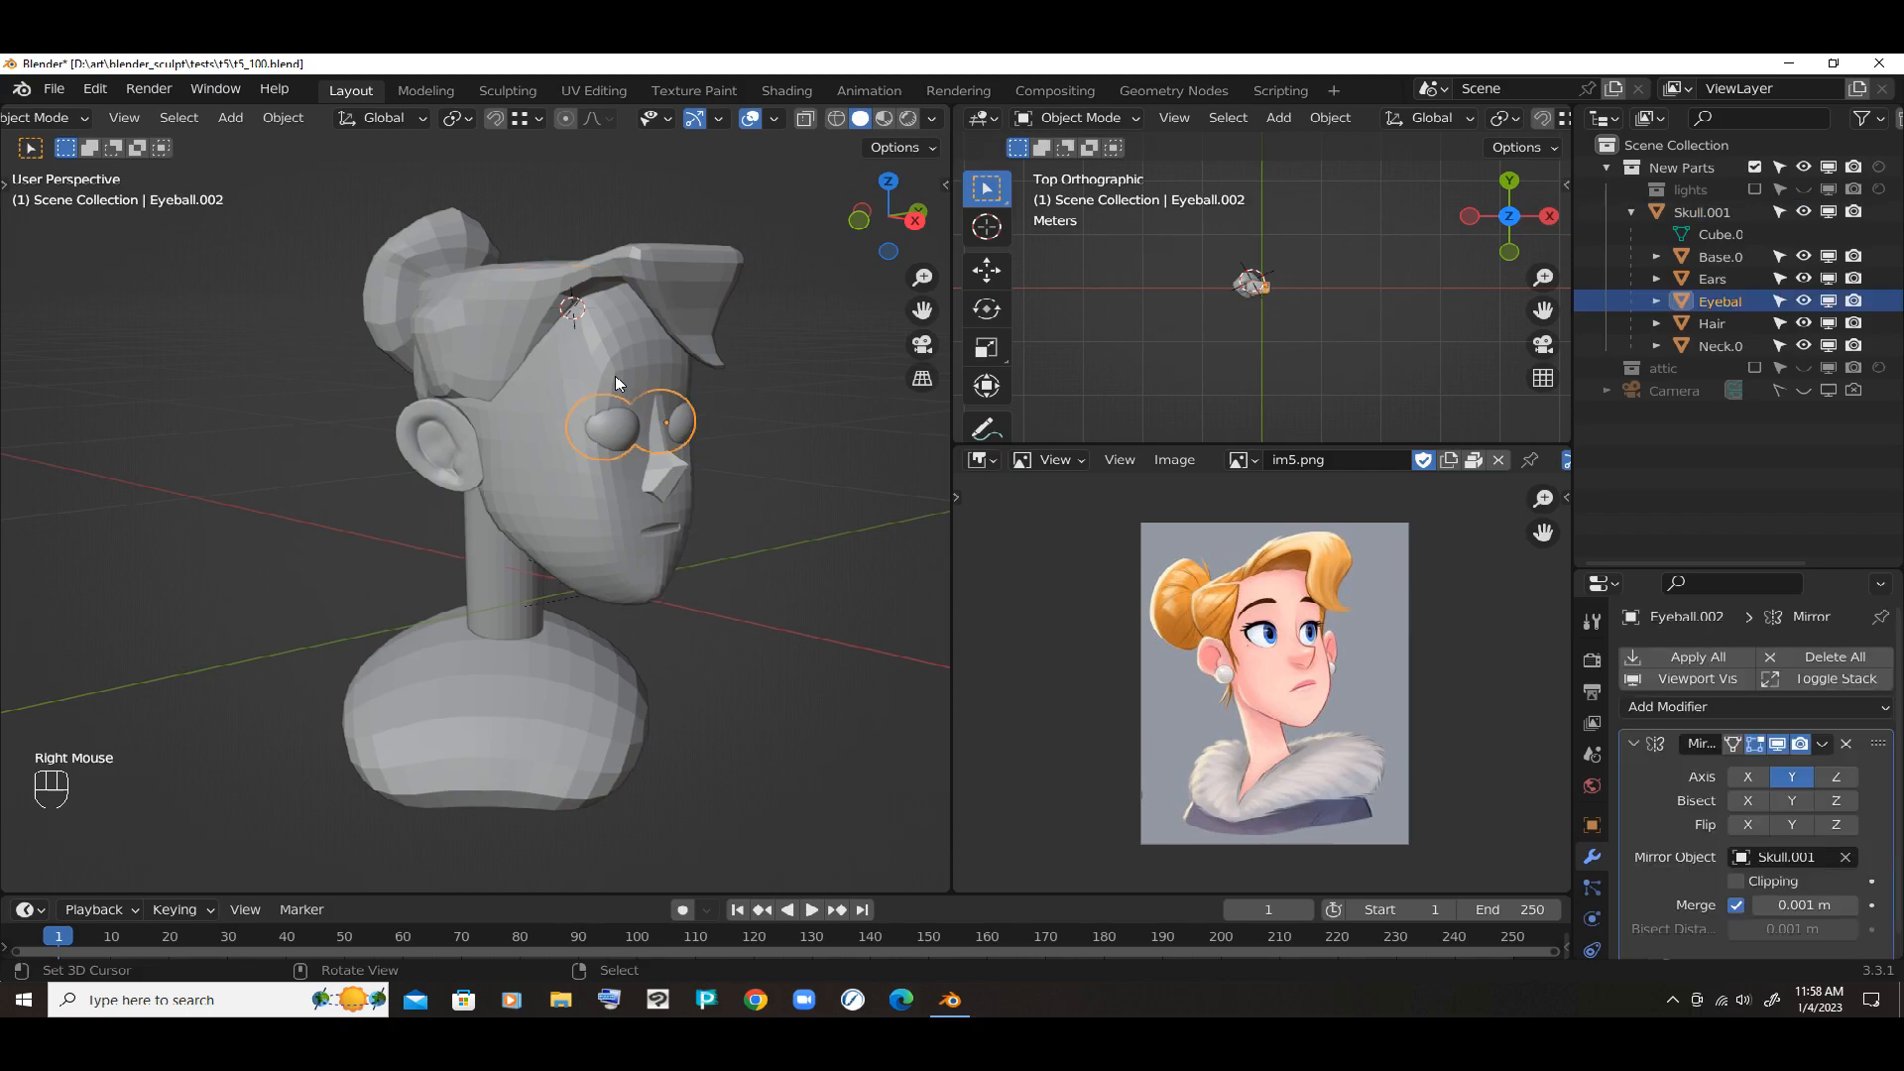
right_click(585, 436)
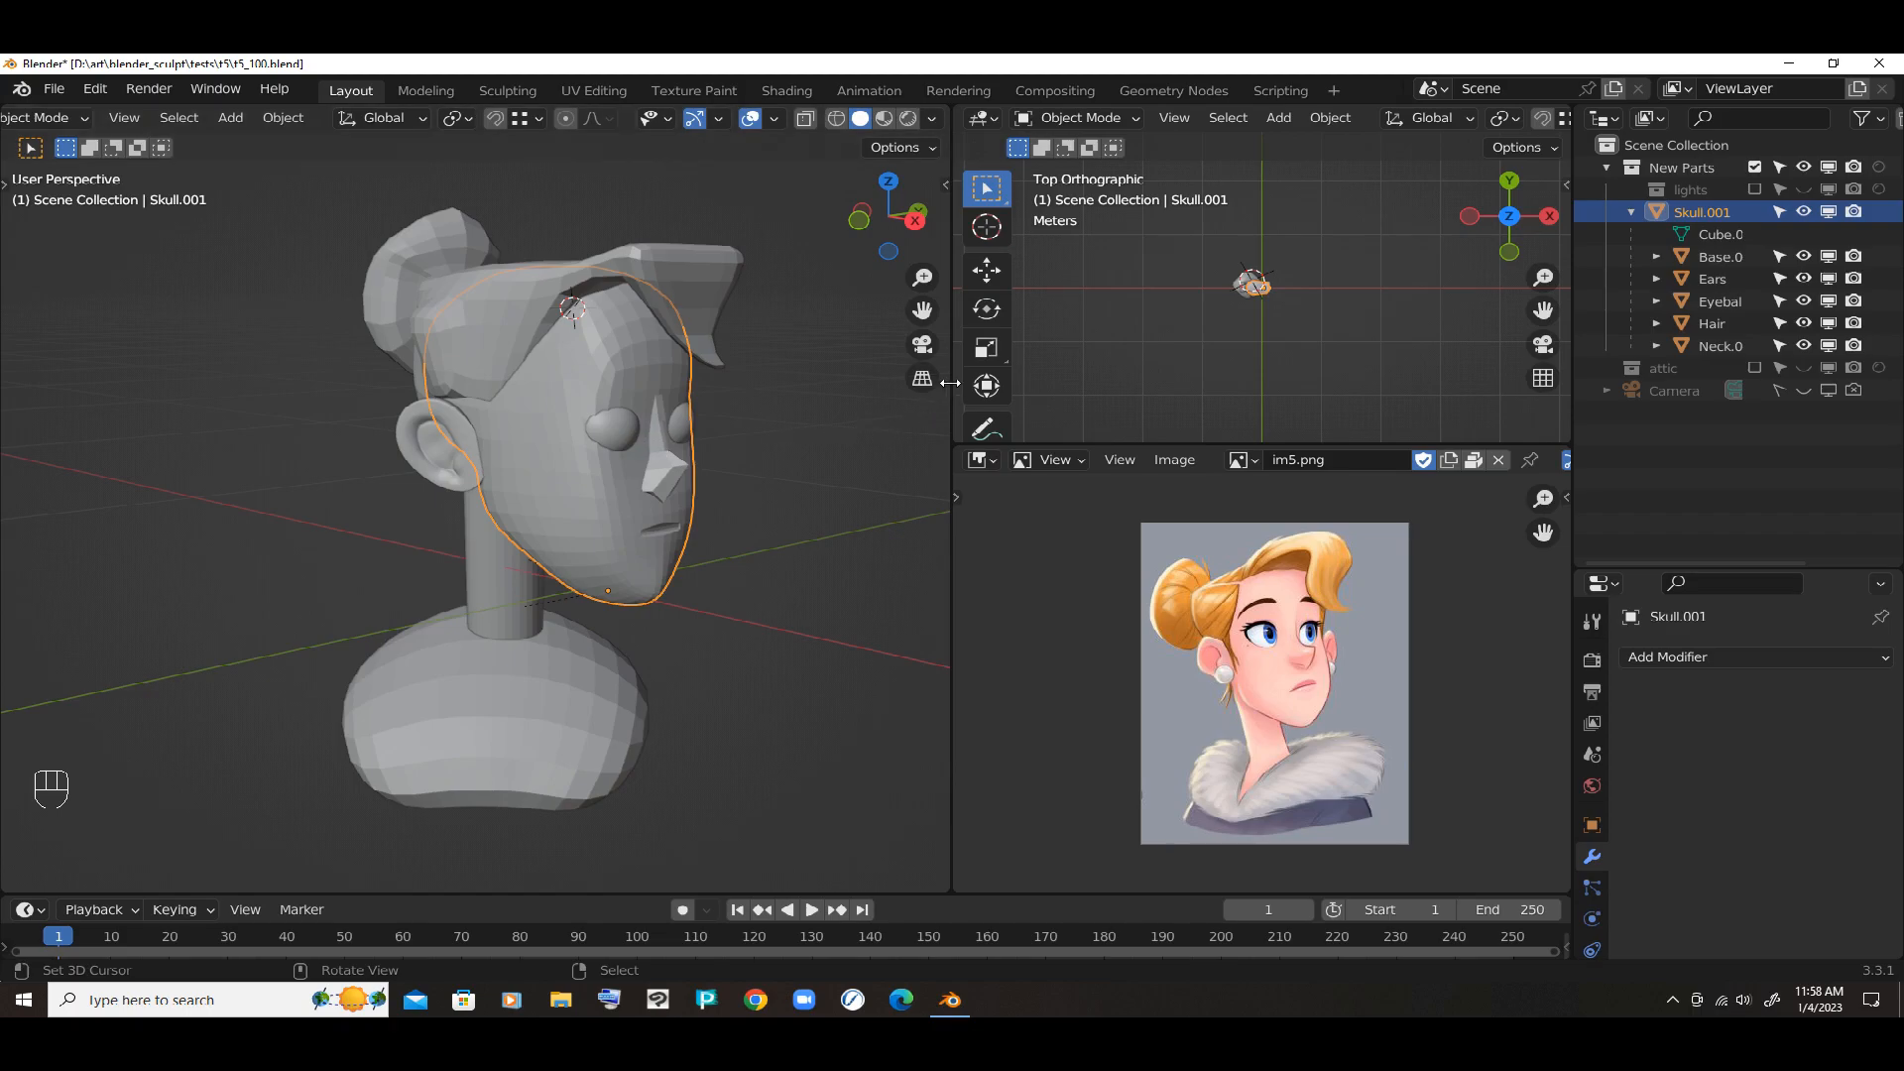
key("alt")
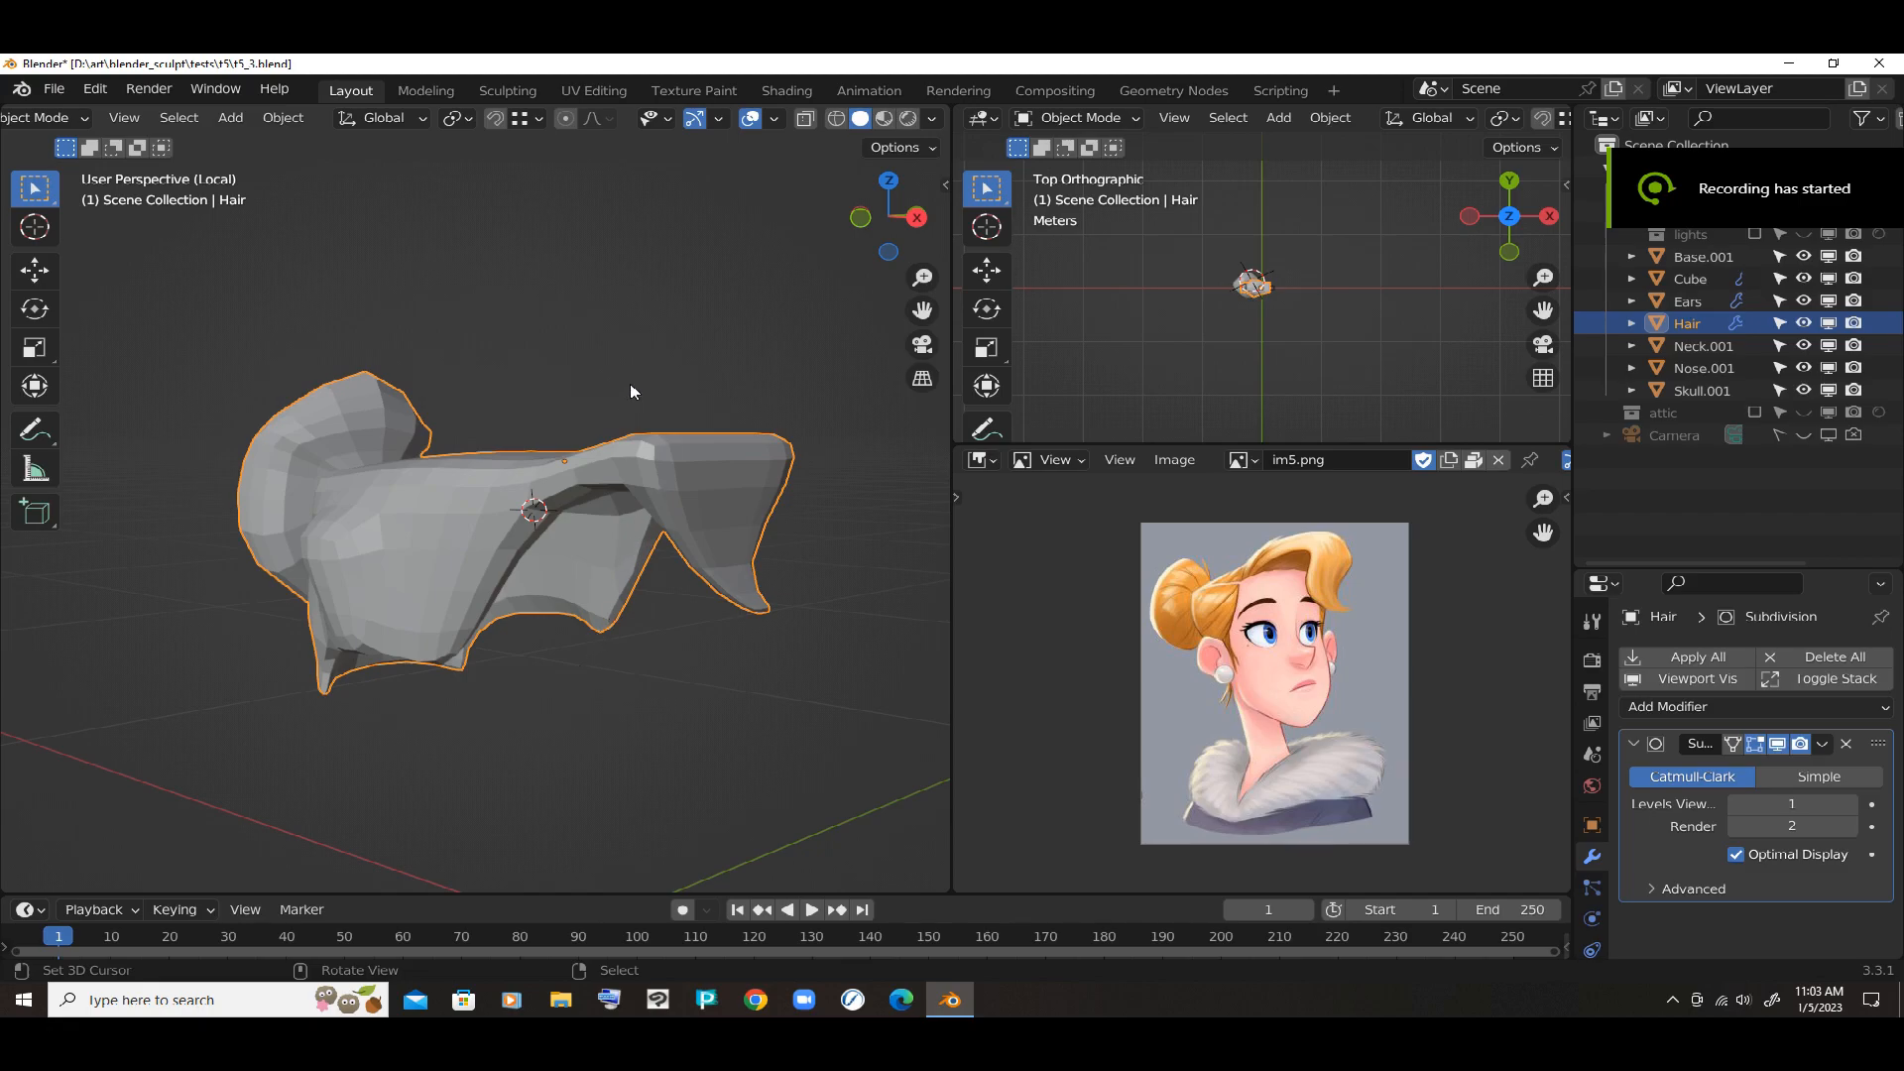
Apply the Subdivision modifier on the Hair object
middle_click_drag(694, 311, 750, 333)
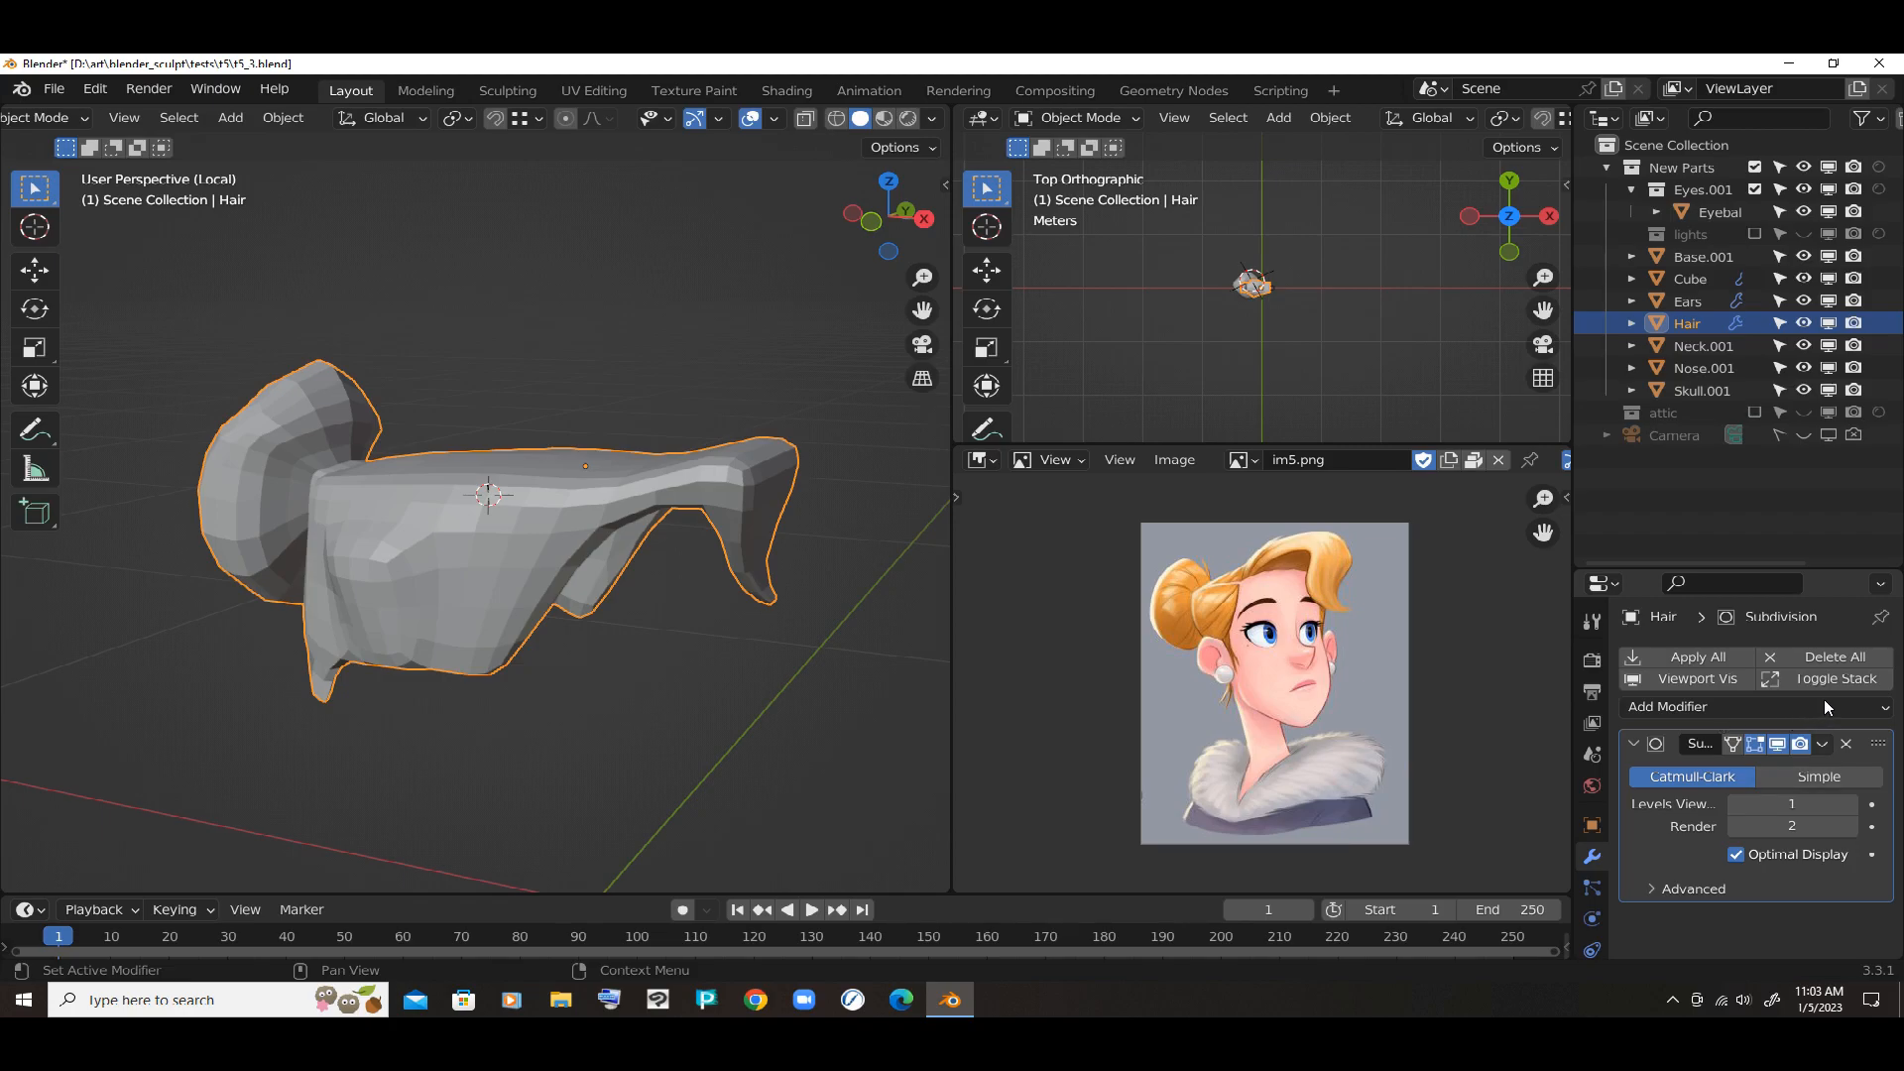
left_click(1823, 744)
left_click(1771, 769)
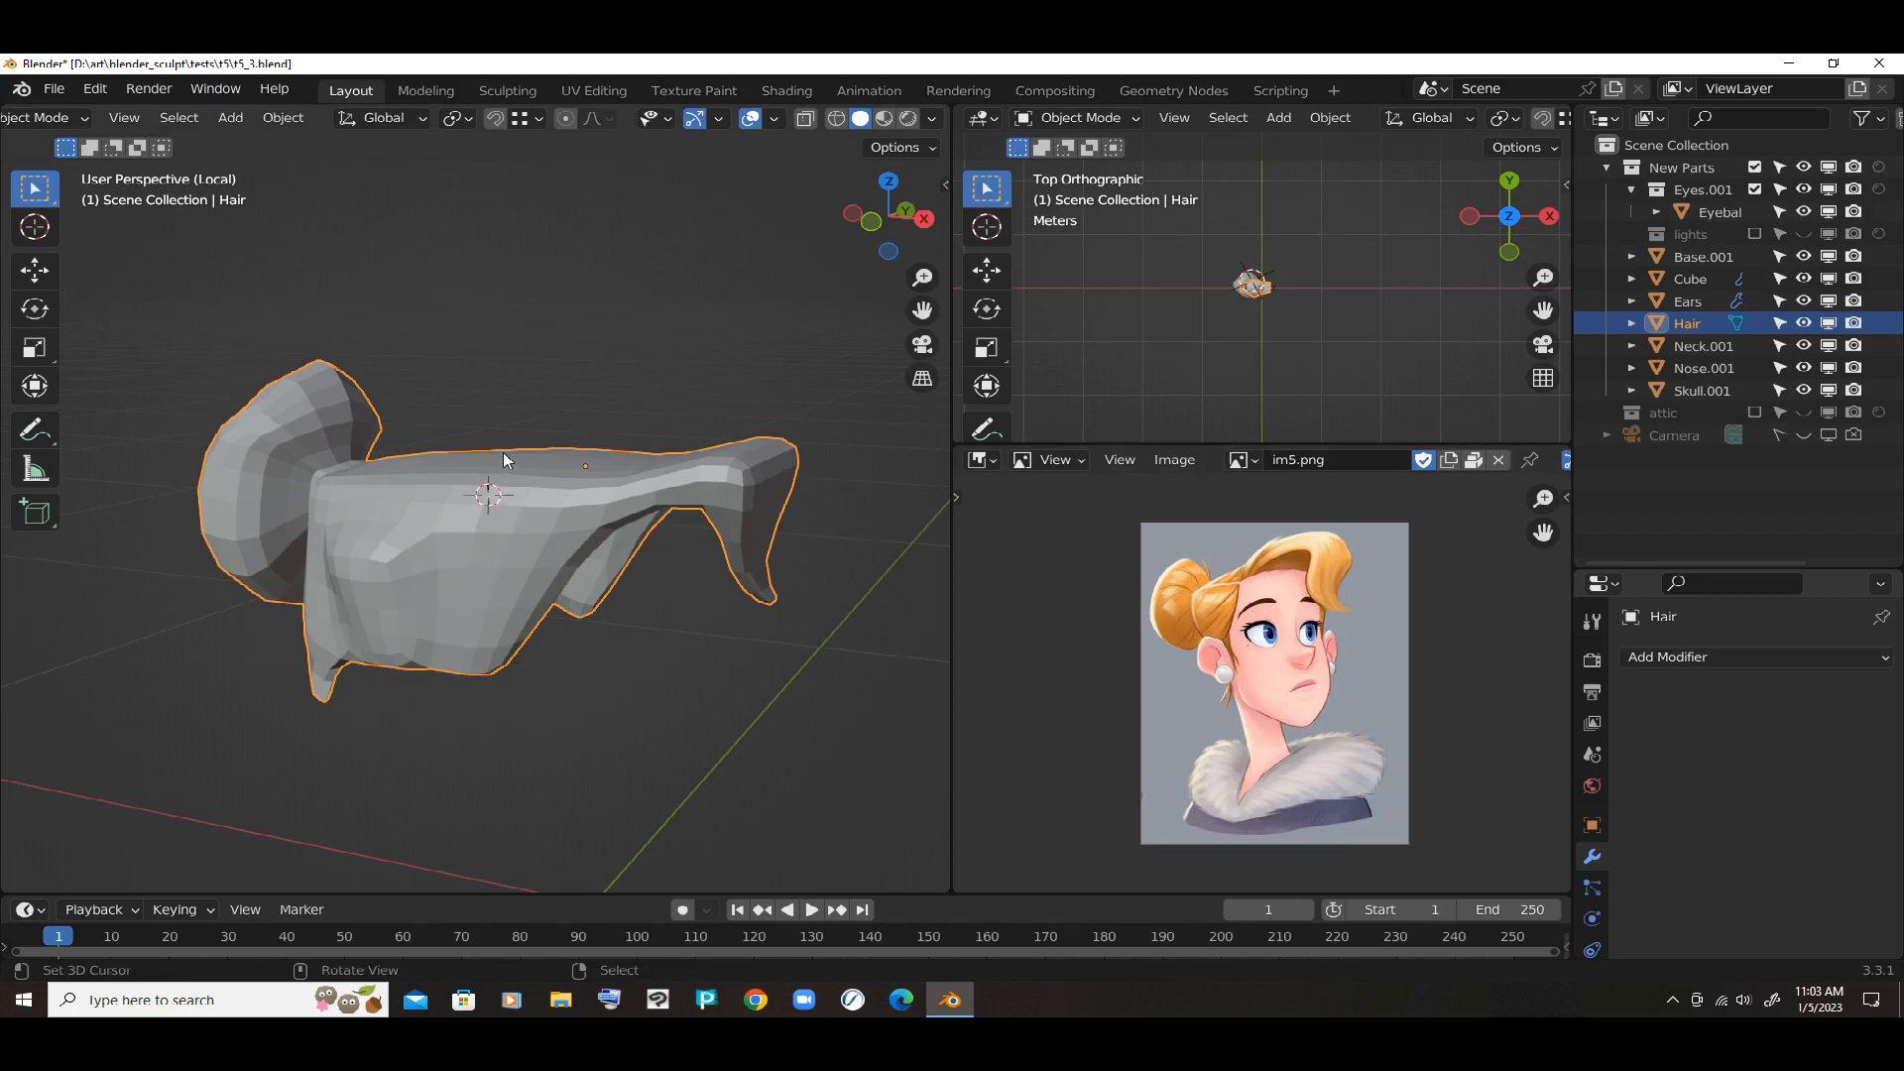
Clean up the Hair mesh with the 3D-Print Make Manifold operation
key("n")
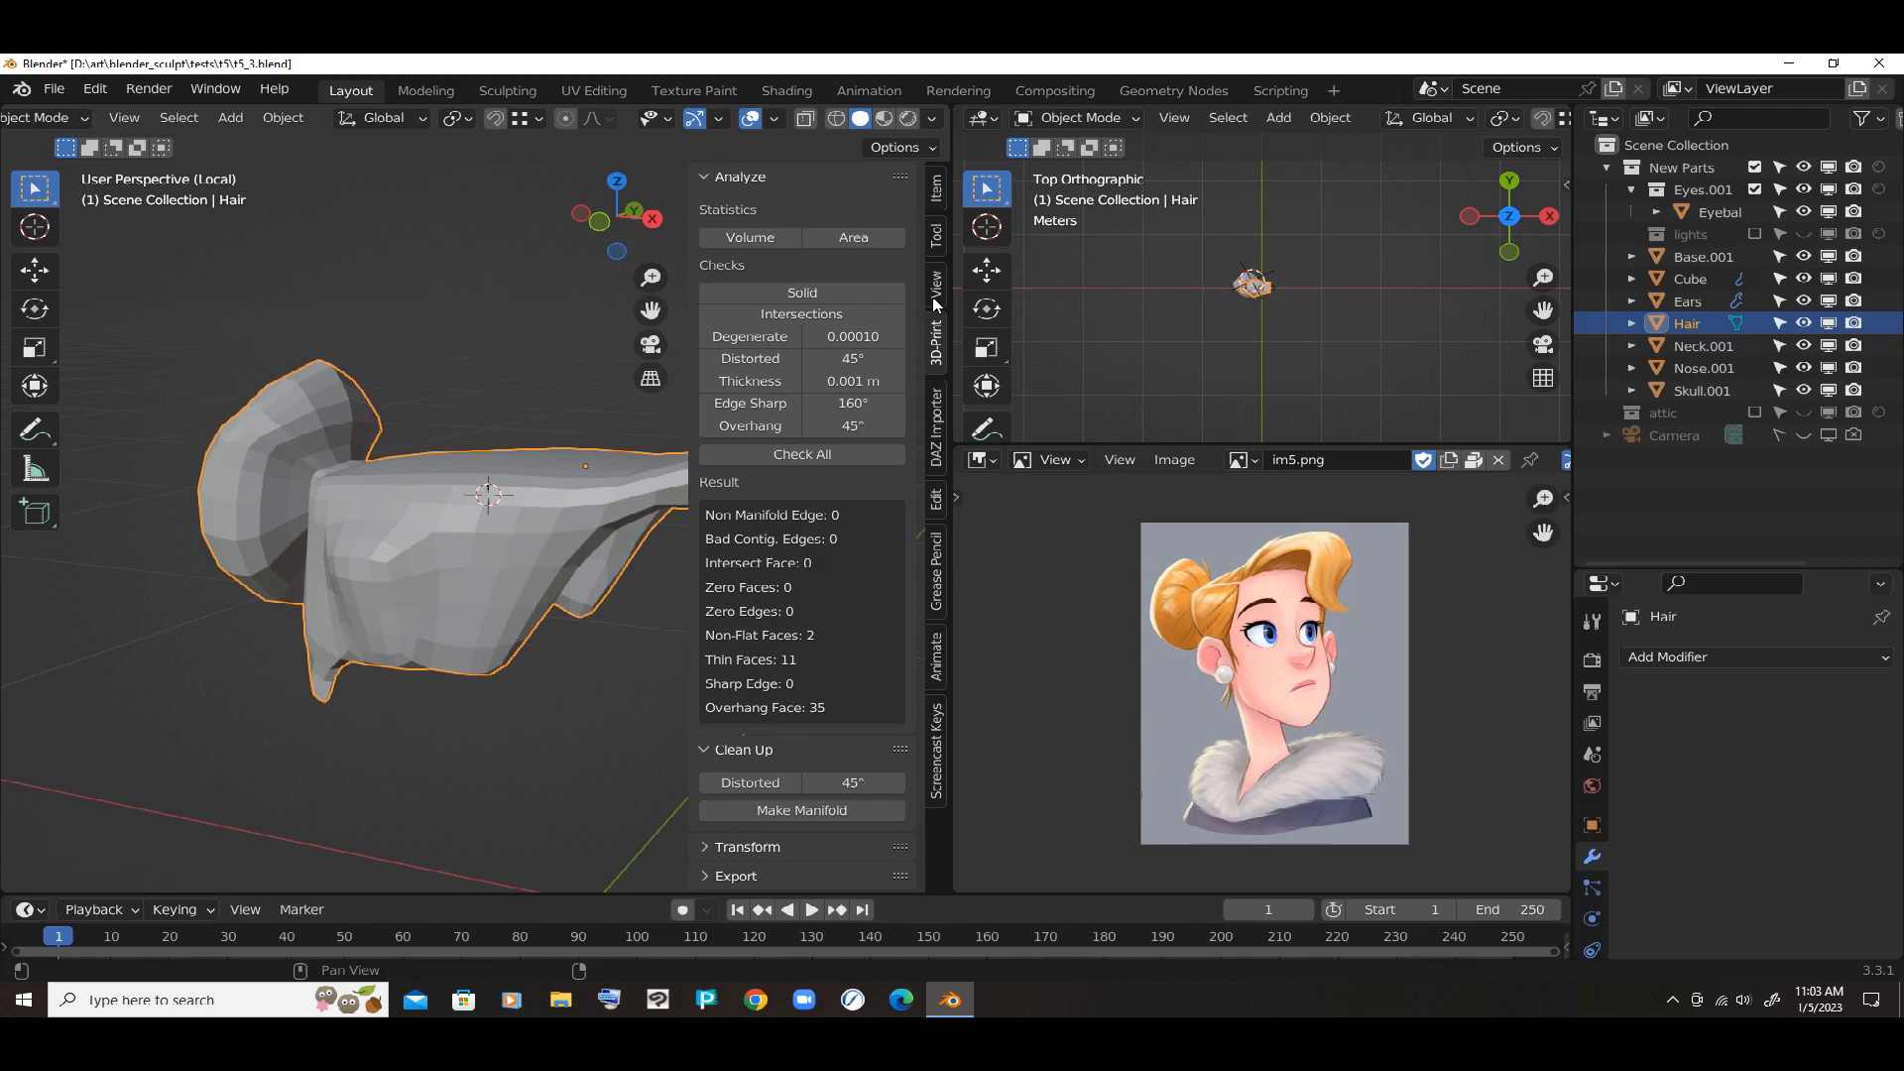
left_click(95, 88)
middle_click_drag(636, 758, 694, 765)
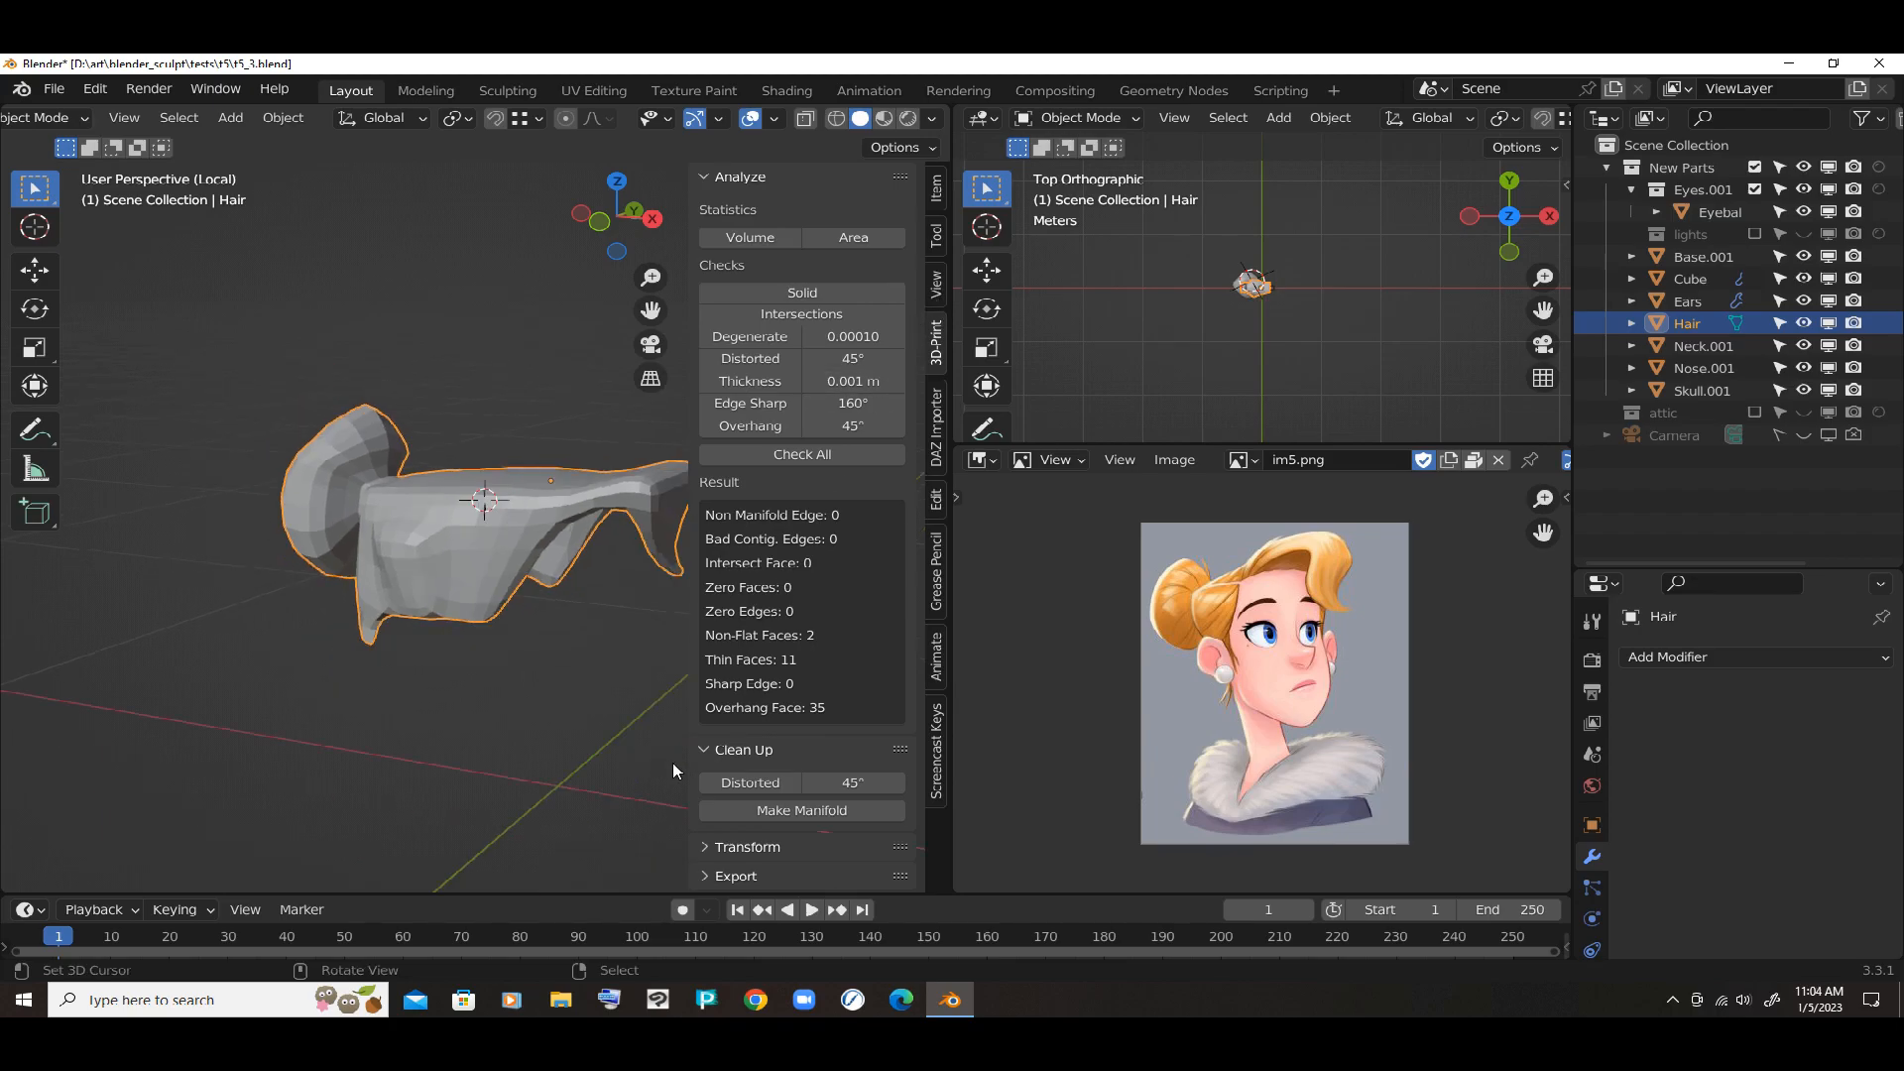
left_click(800, 808)
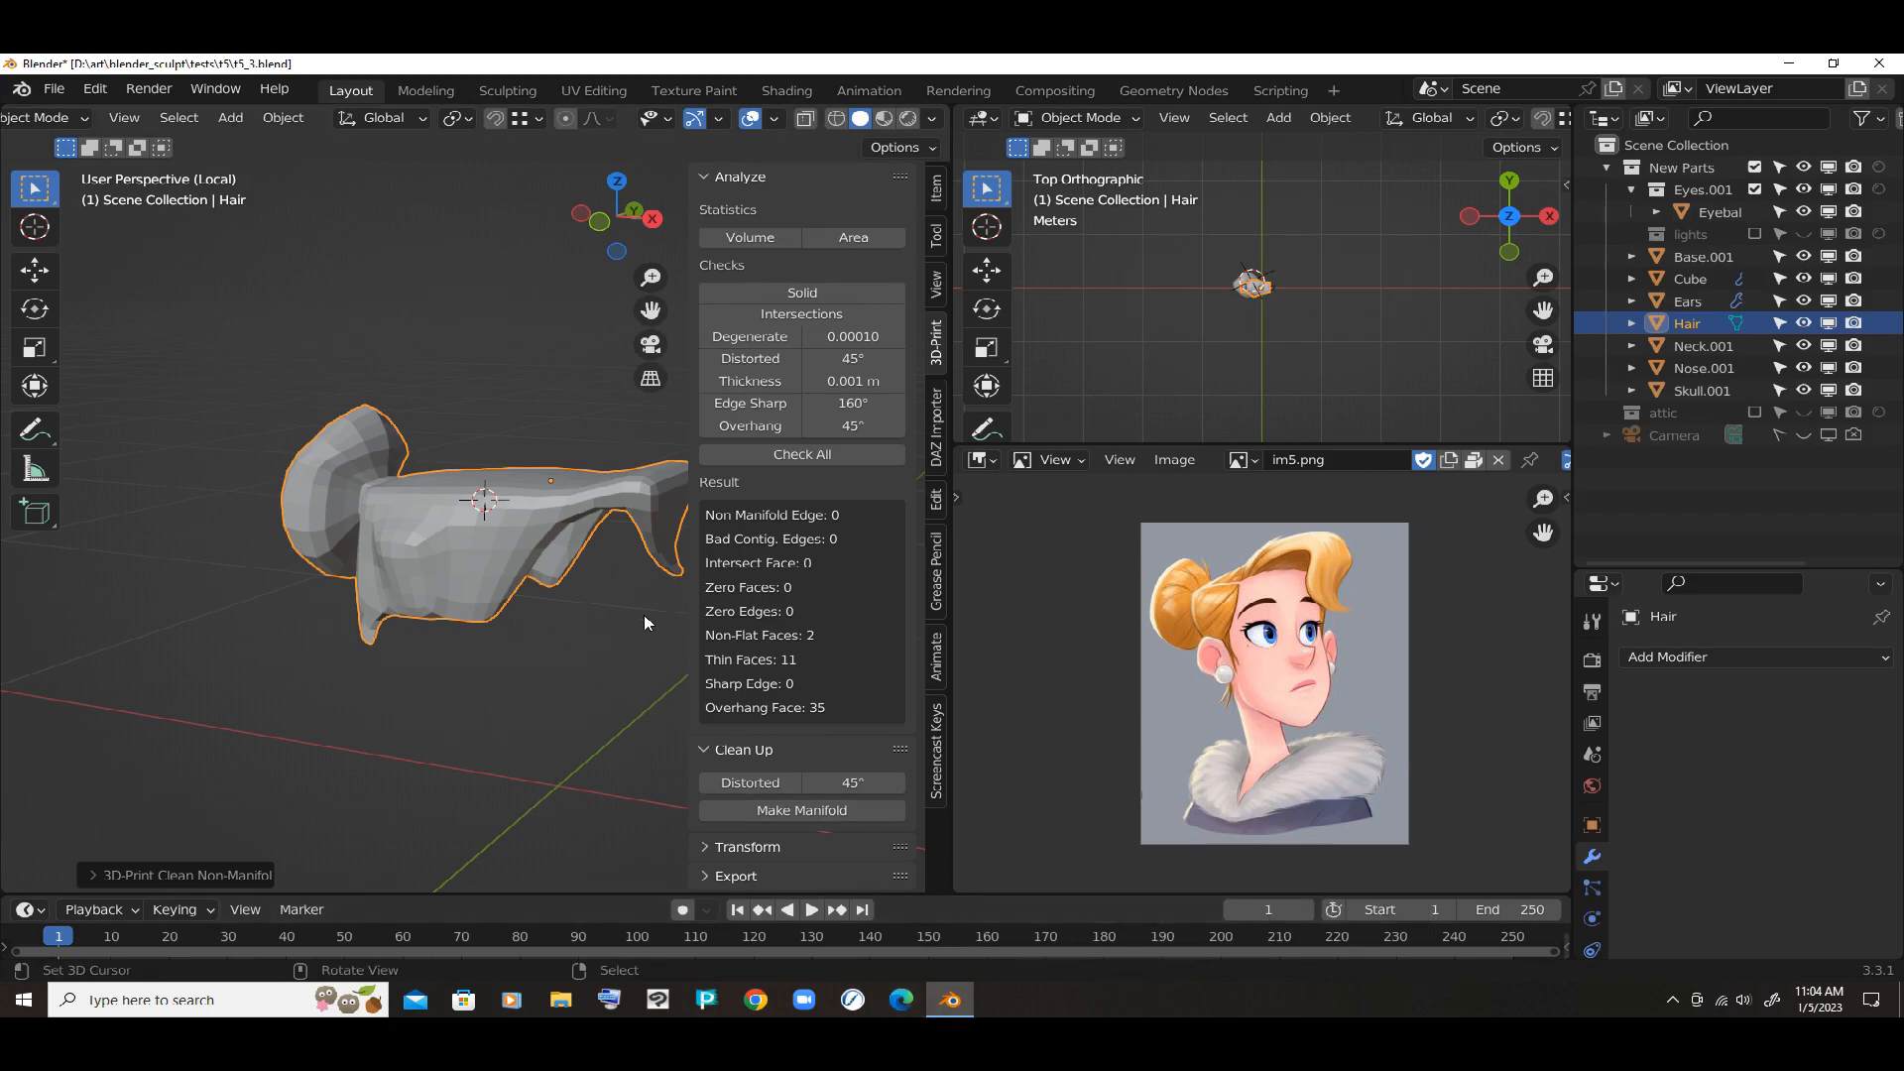
key("n")
mouse_move(633, 601)
middle_mouse_down()
mouse_move(295, 508)
mouse_move(585, 556)
mouse_move(659, 628)
mouse_move(738, 633)
mouse_move(881, 586)
mouse_move(668, 603)
middle_mouse_up()
scroll(298, 513, "up", 5)
scroll(309, 523, "down", 1)
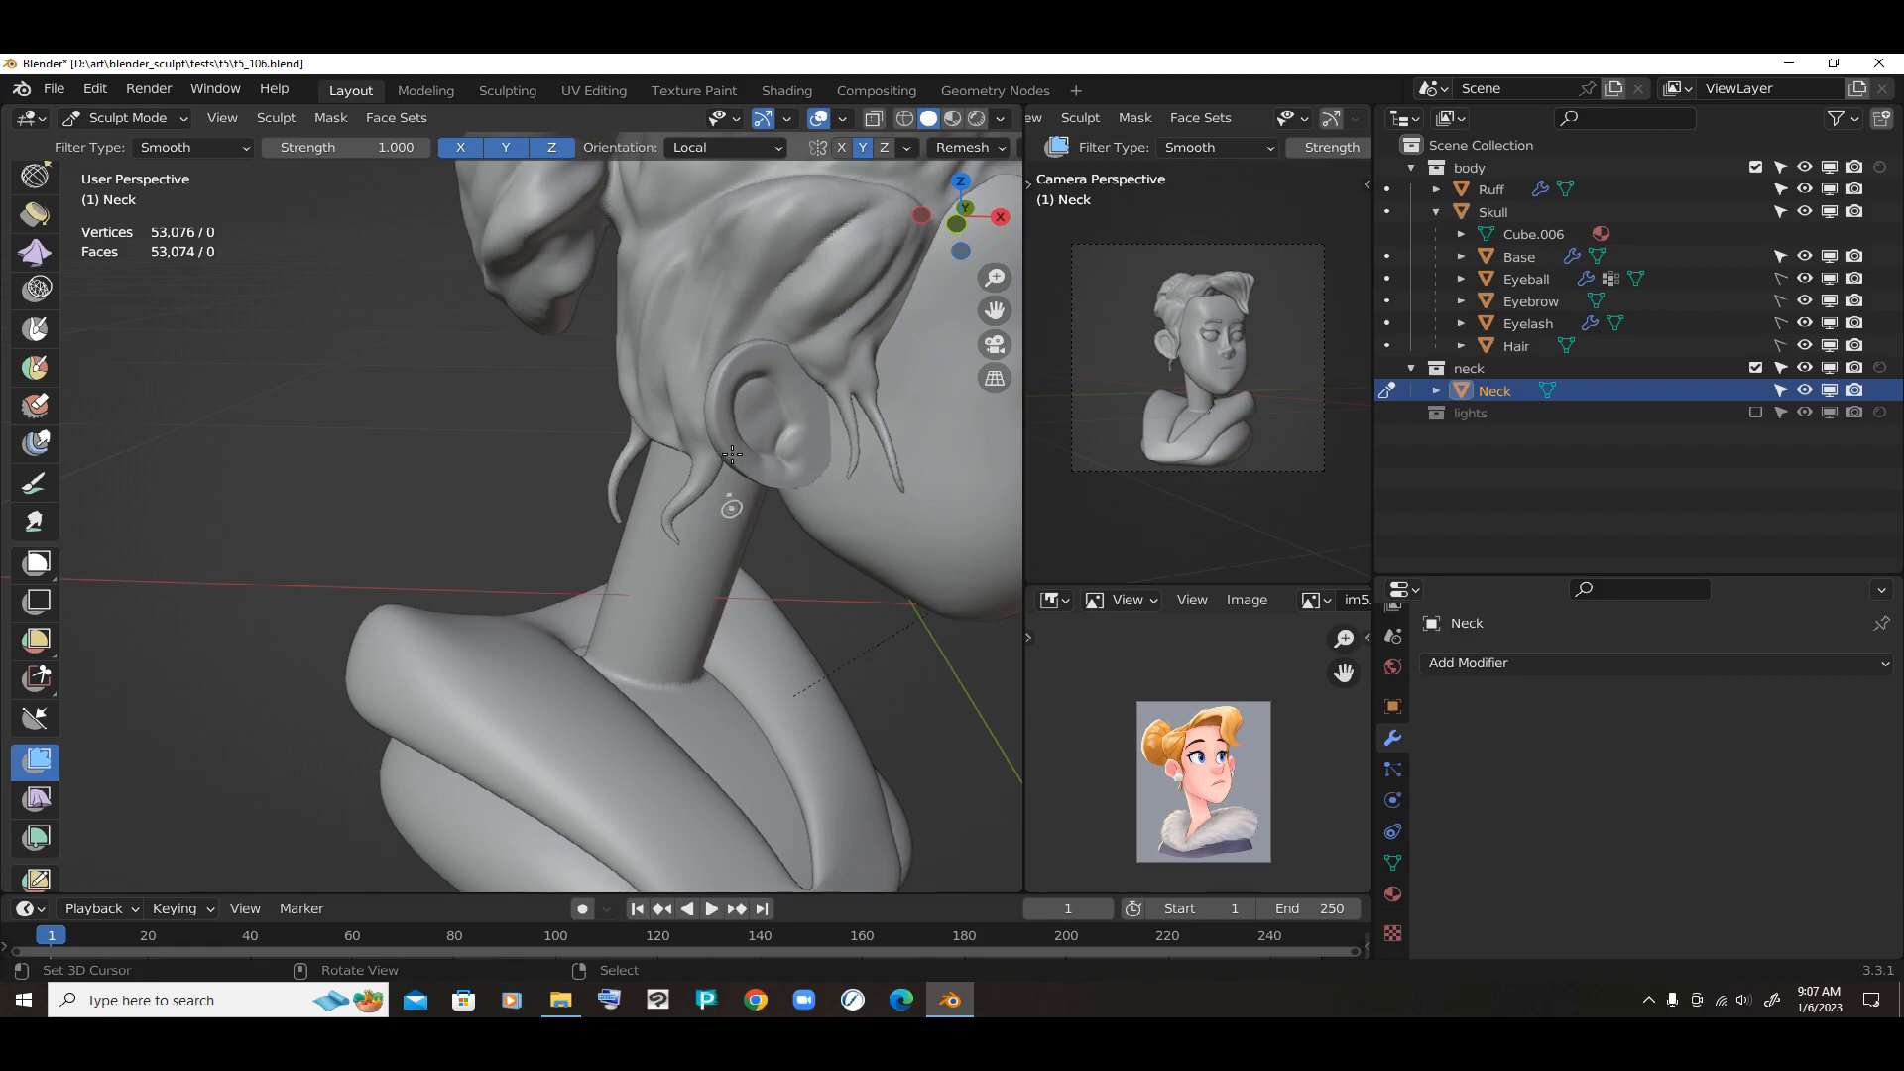
left_click_drag(308, 493, 684, 494, "ctrl+shift")
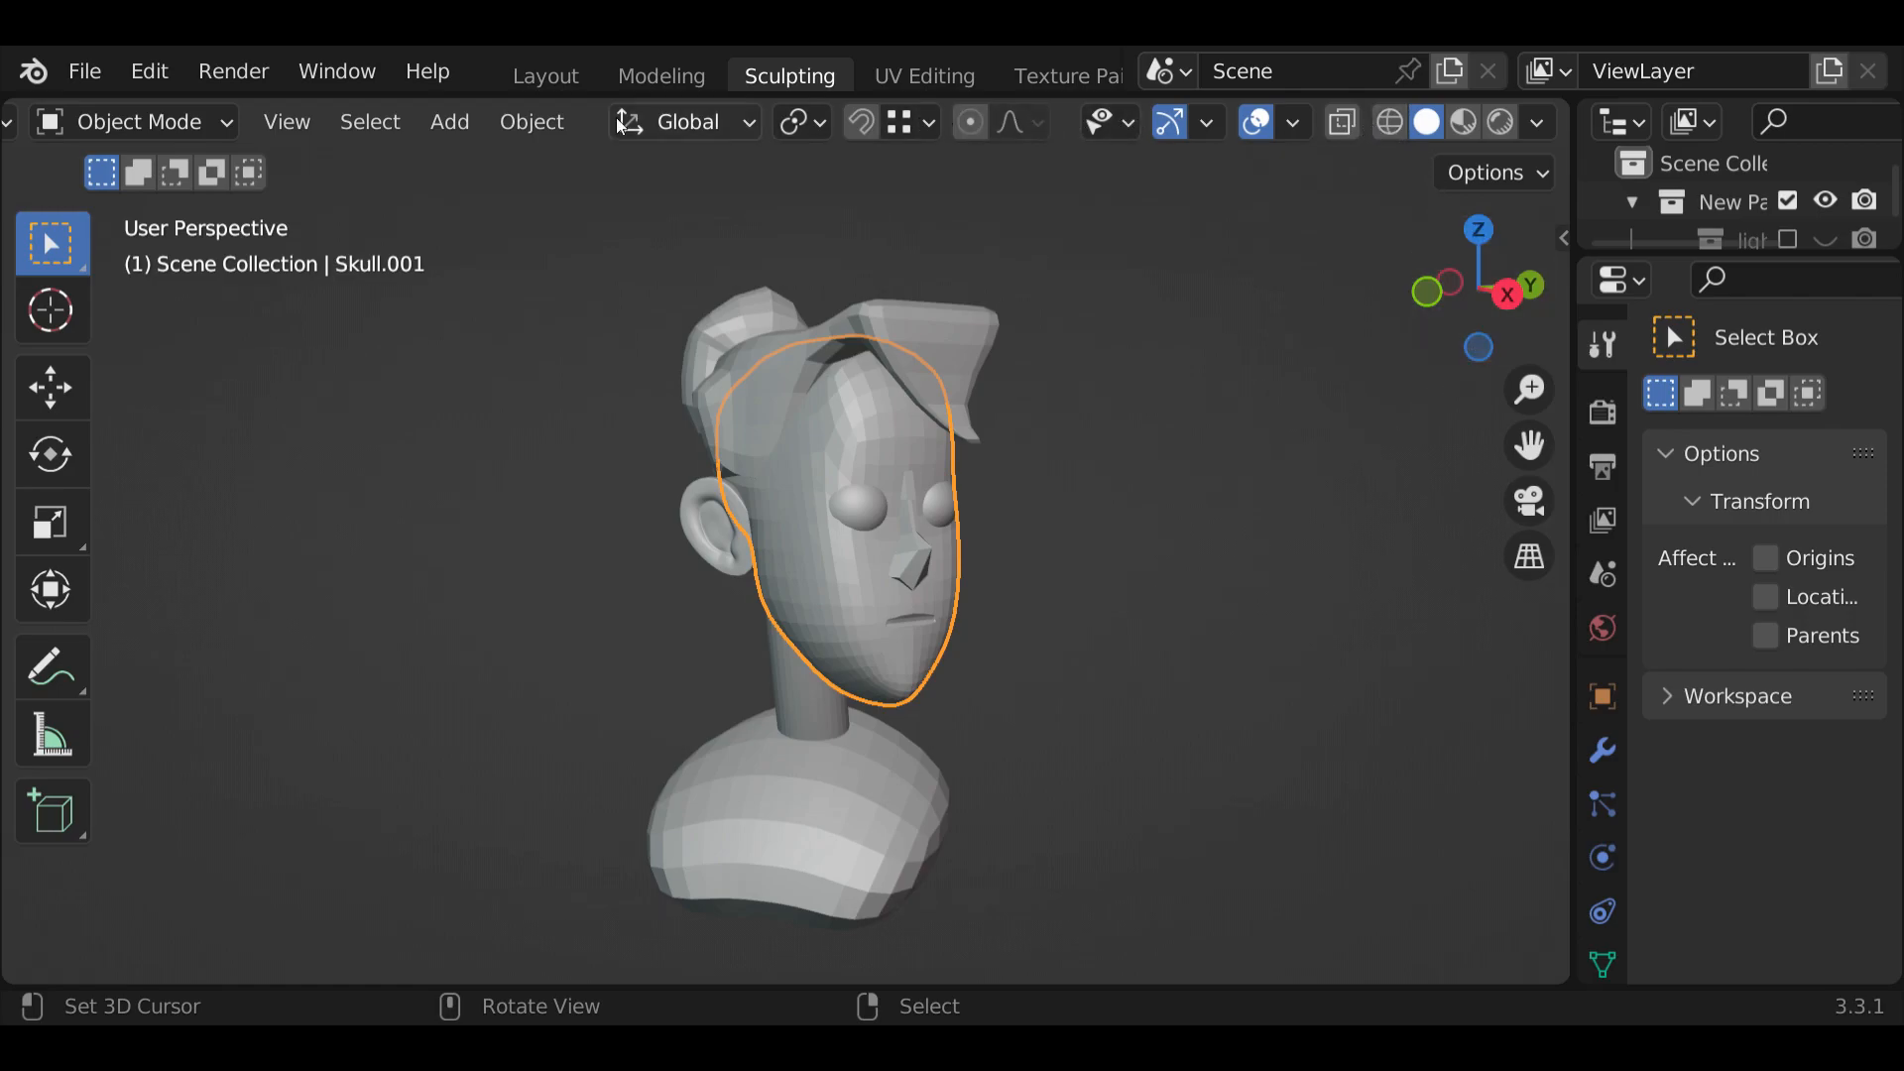
Switch the skull to Sculpt Mode and show the Statistics overlay in the viewport
left_click(141, 129)
left_click(149, 249)
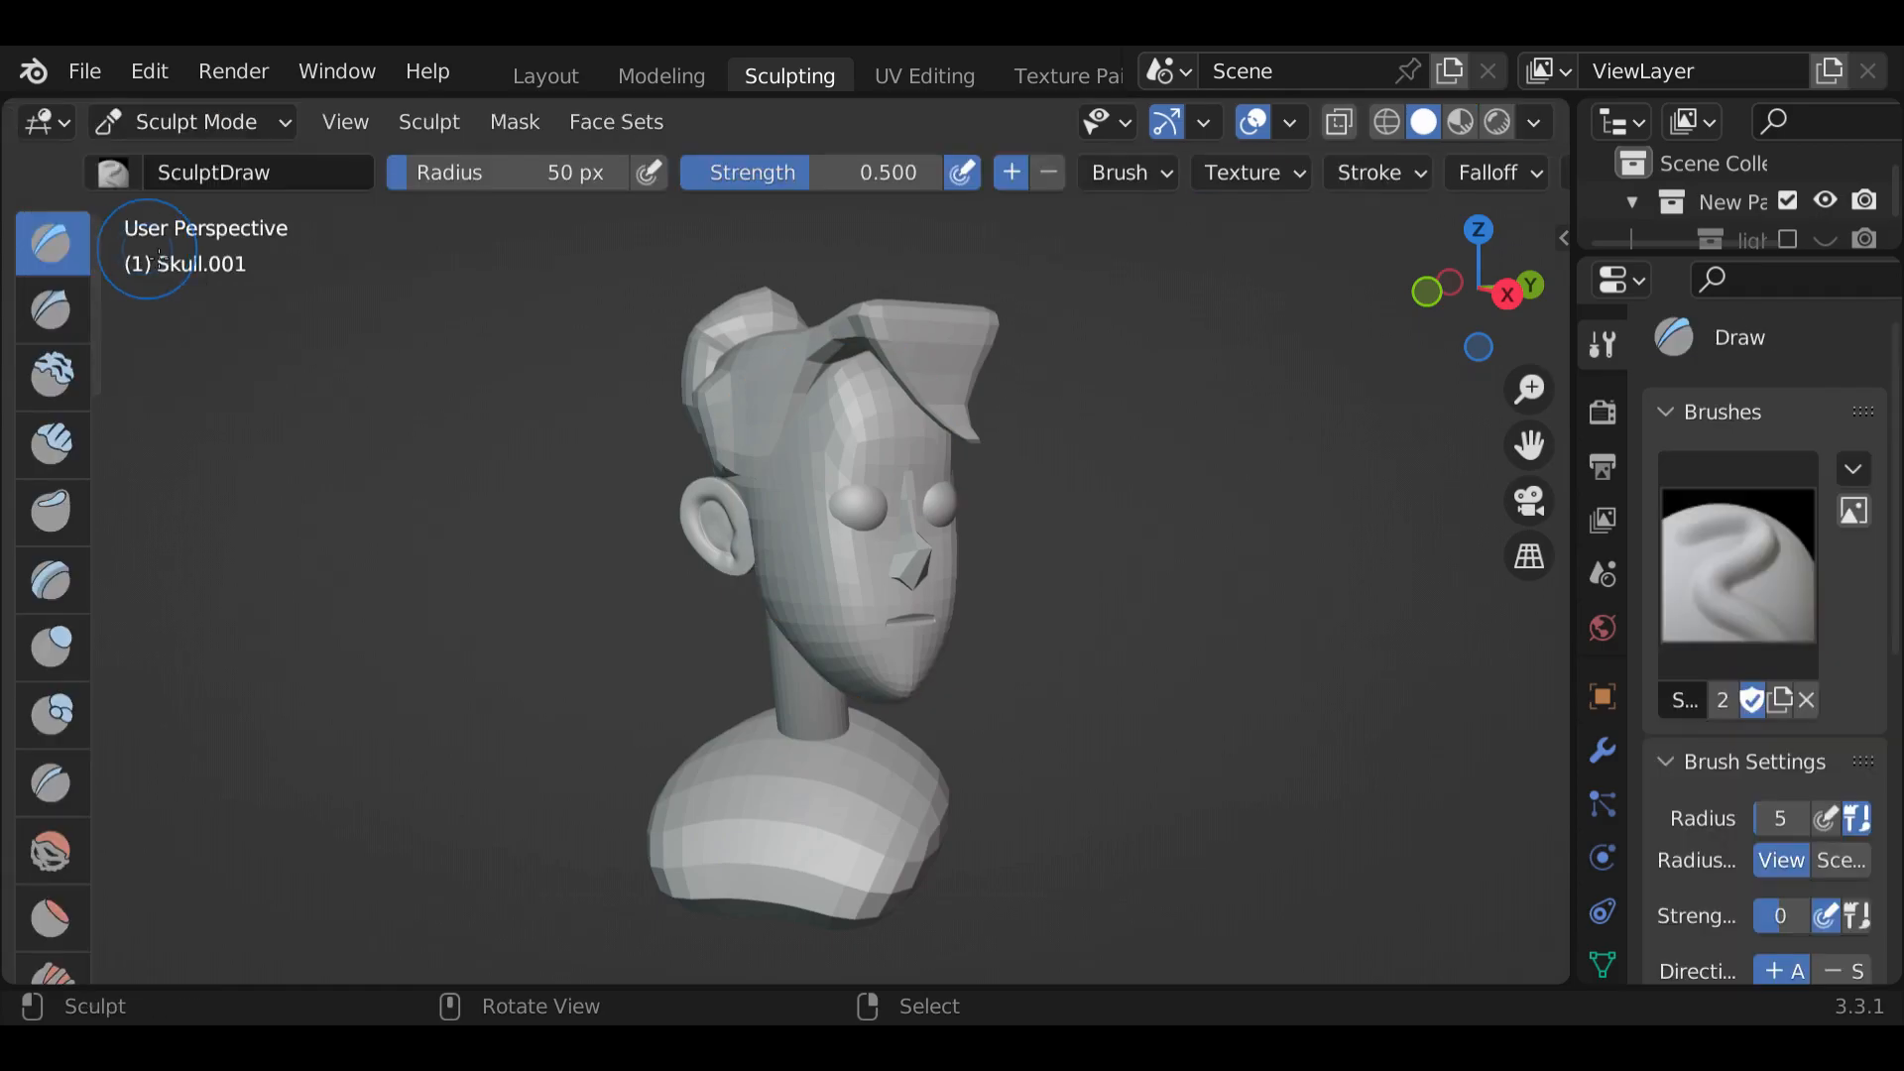
middle_click_drag(1437, 182, 670, 198)
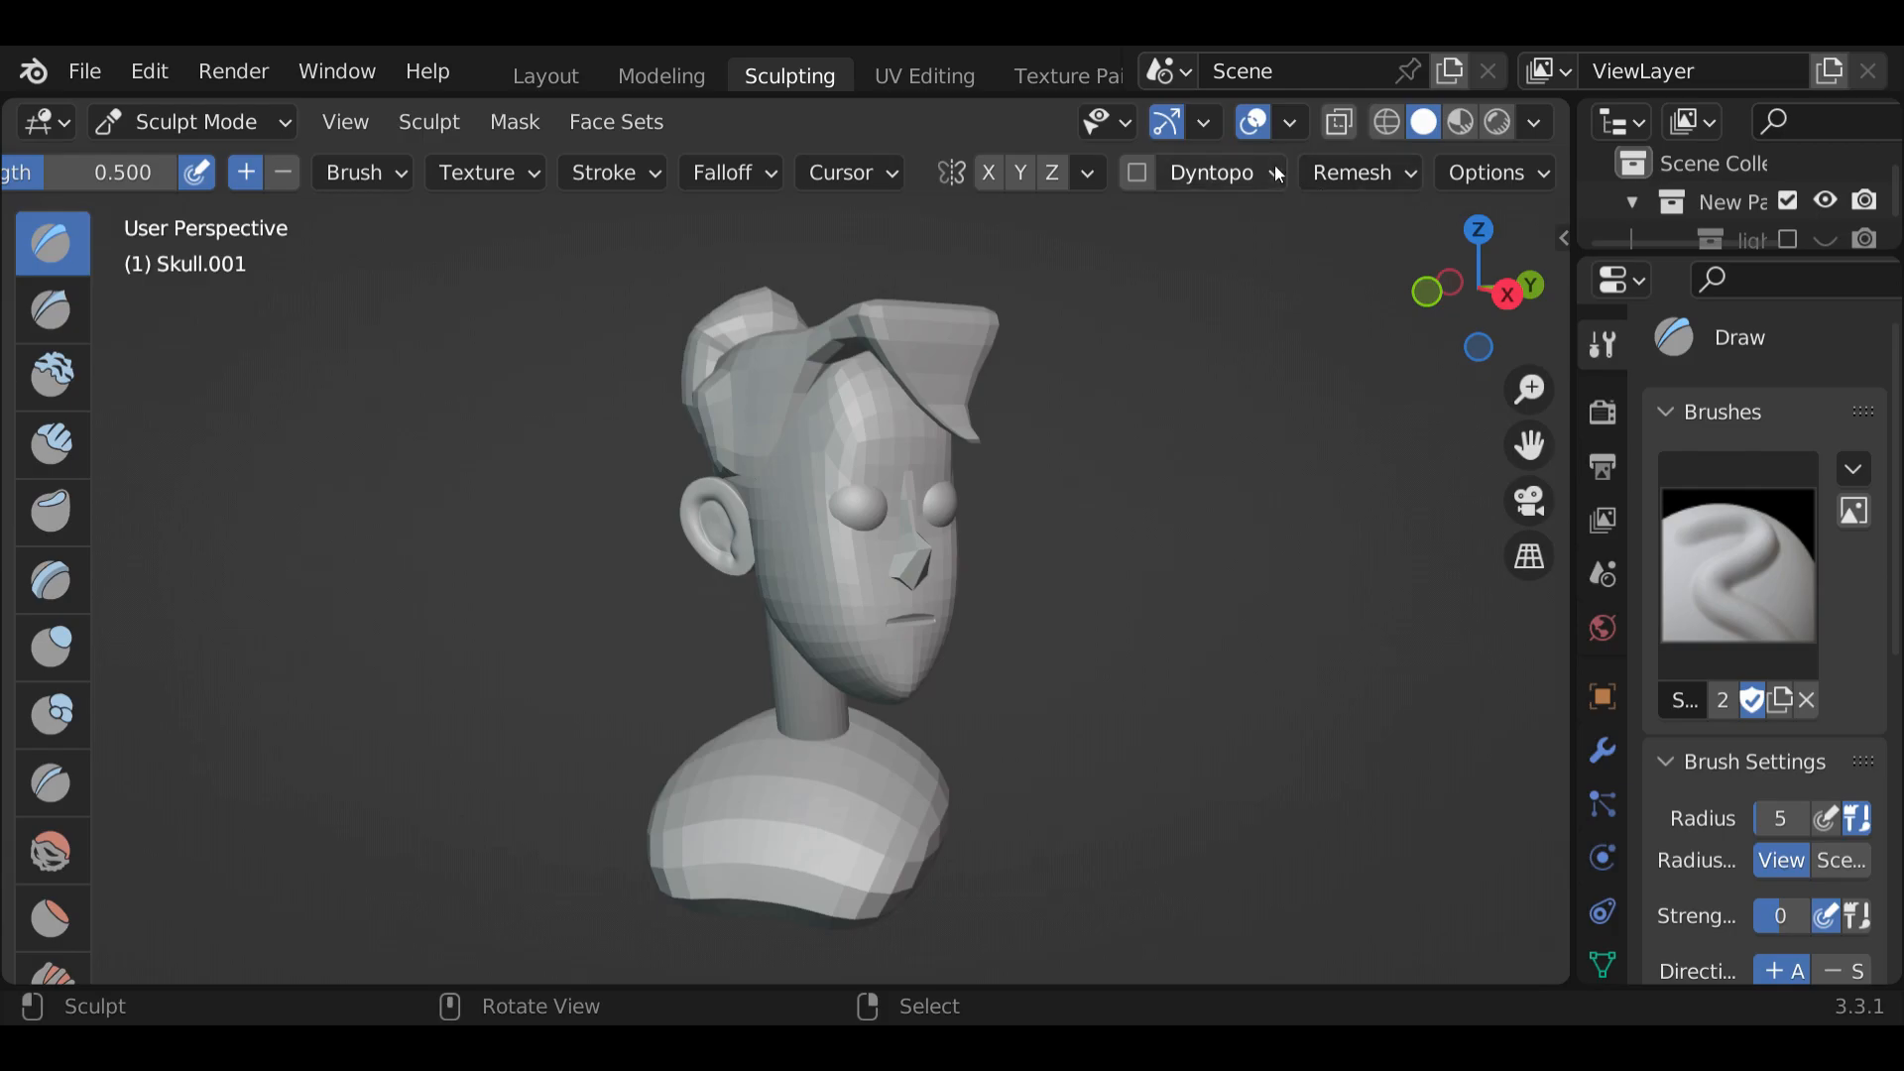
left_click(1287, 127)
left_click(1097, 424)
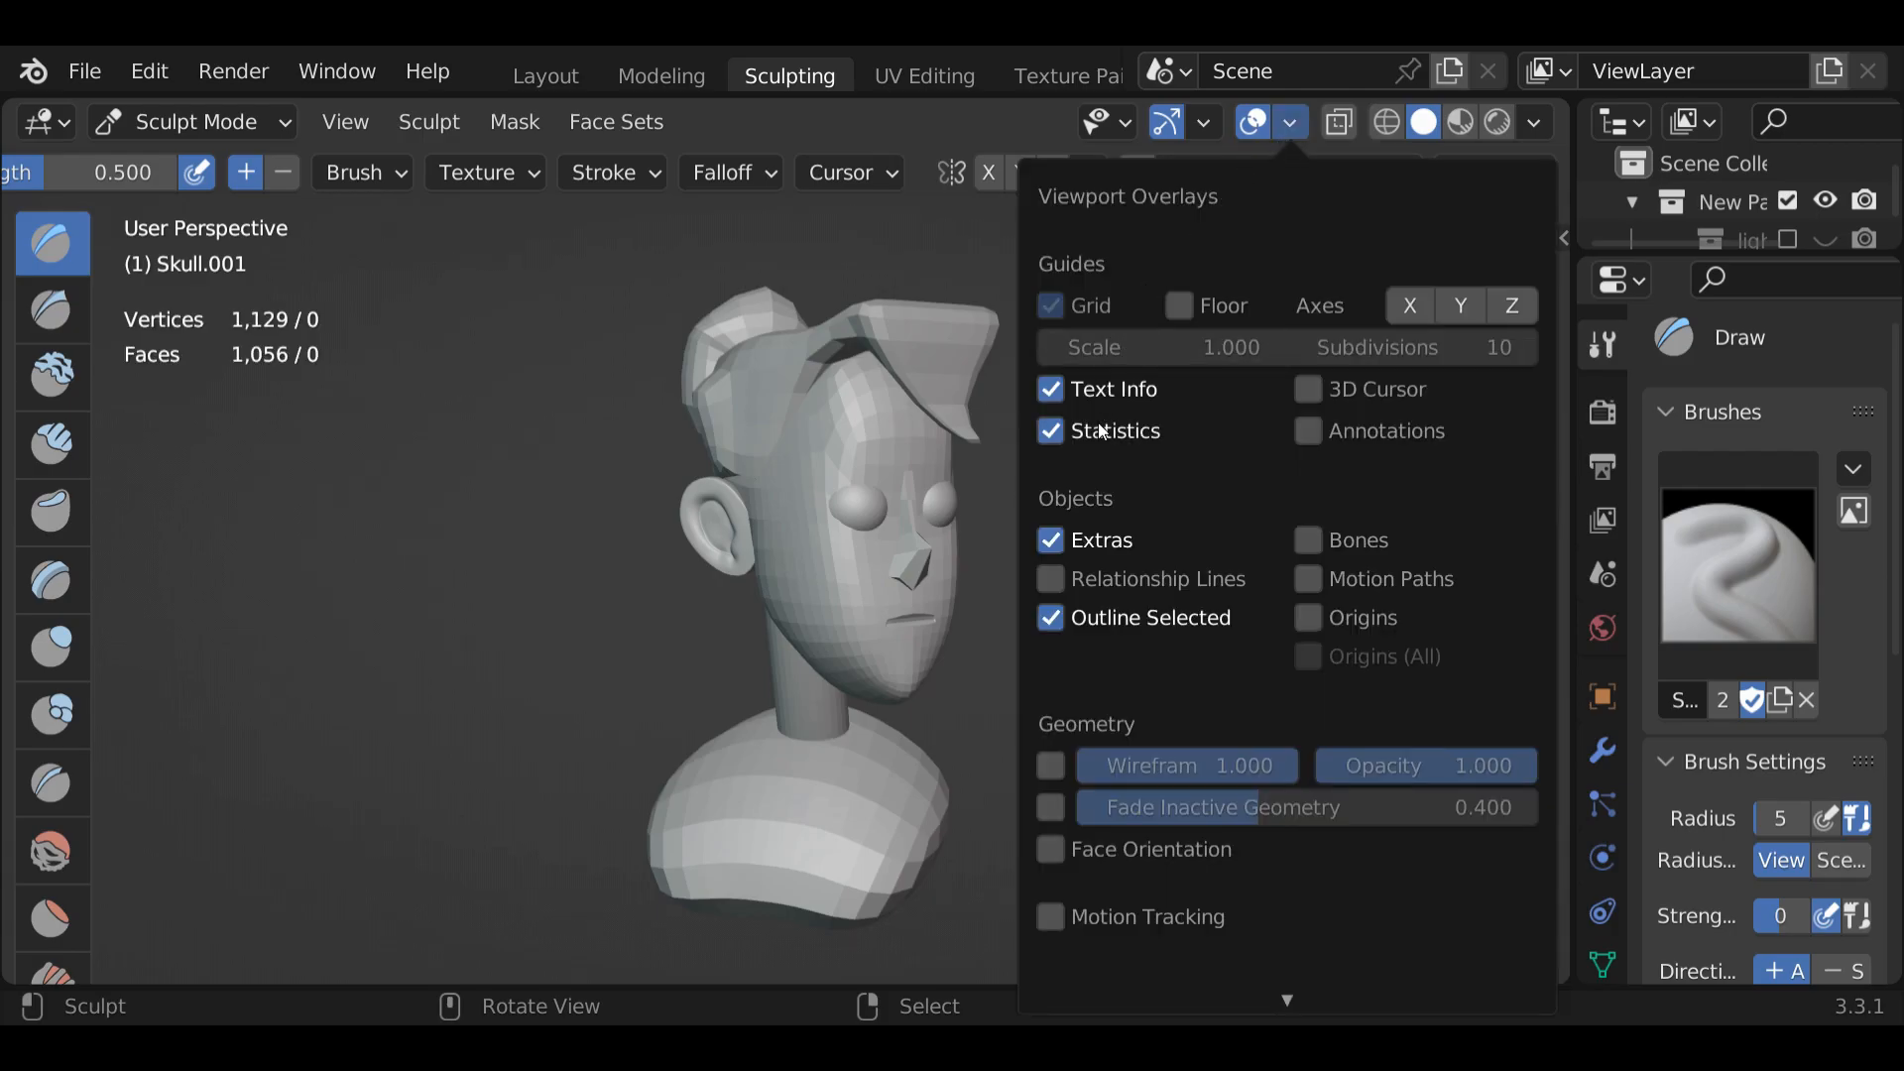
Sample the Remesh voxel size from the skull's forehead
left_click(1364, 175)
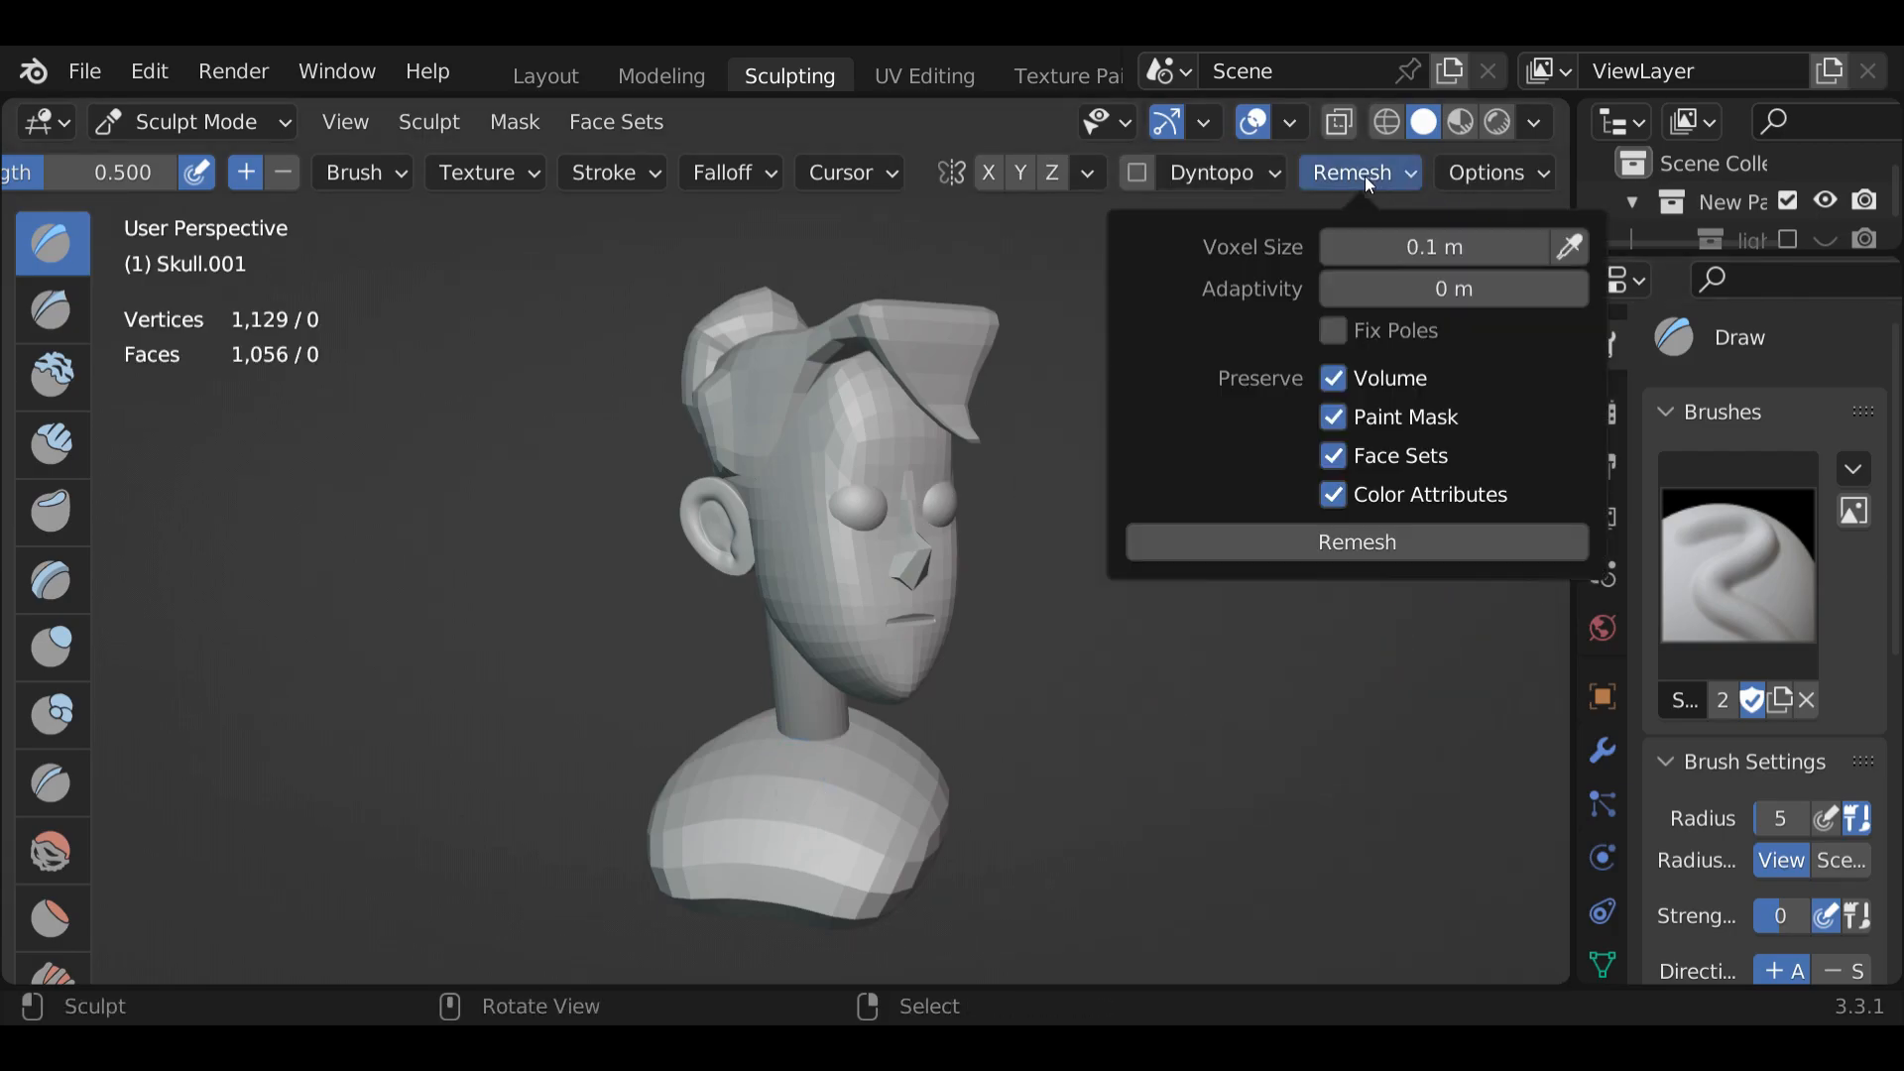
left_click(1570, 256)
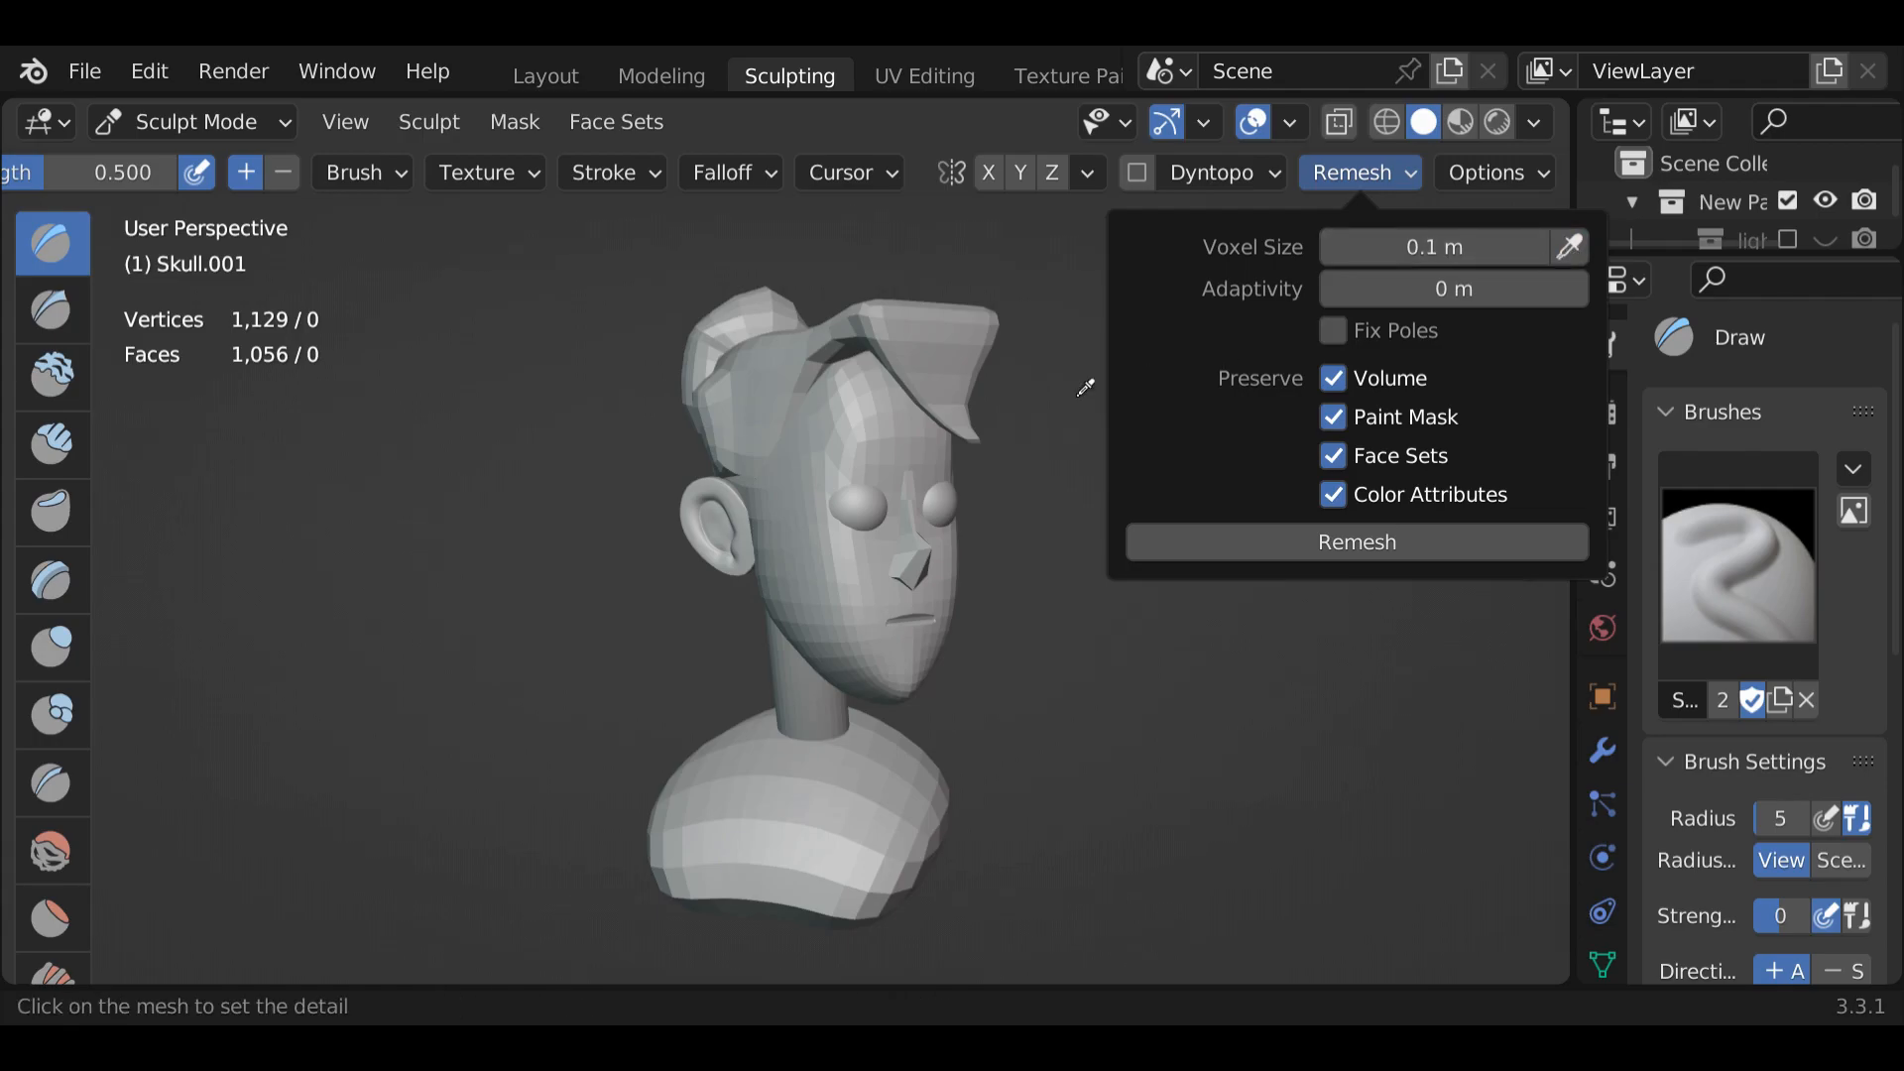
left_click(868, 434)
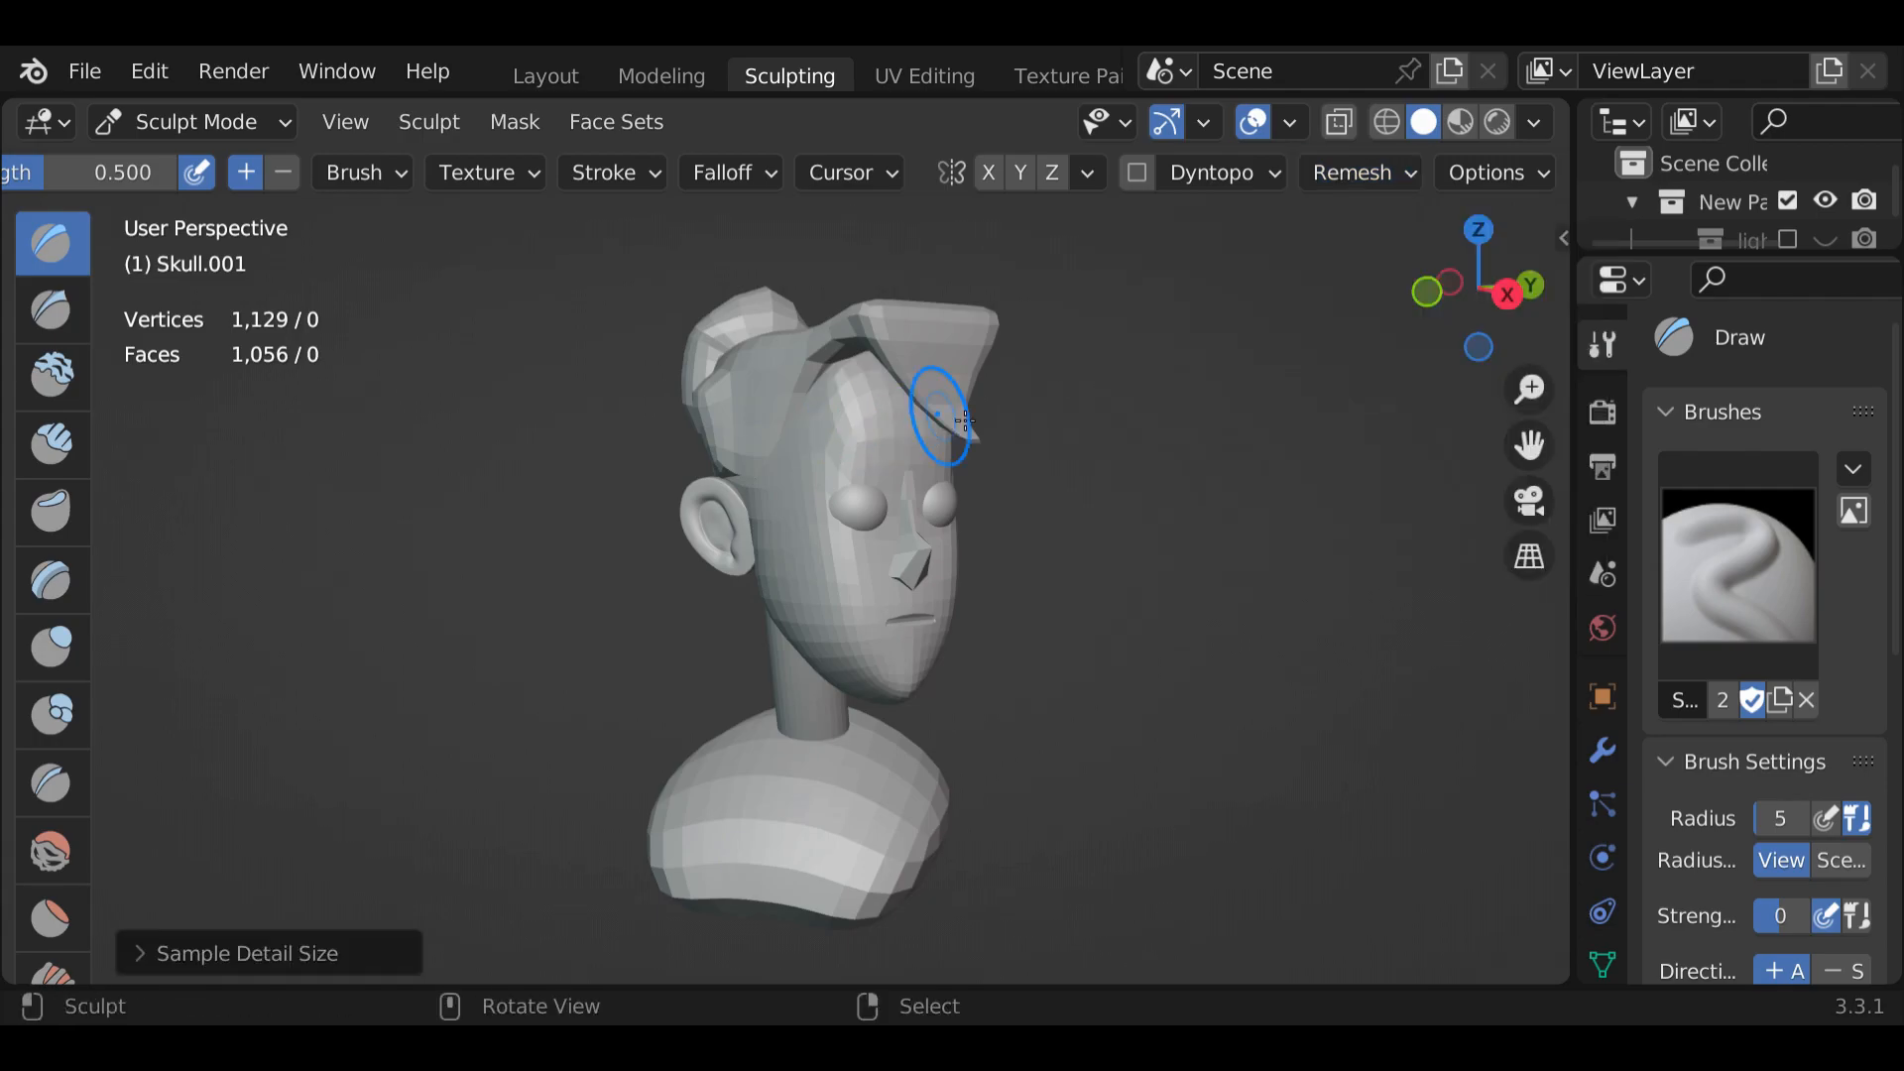
Try remeshing the skull with a voxel size of 0.004 m, and undo the remesh
left_click(1355, 177)
left_click(1399, 247)
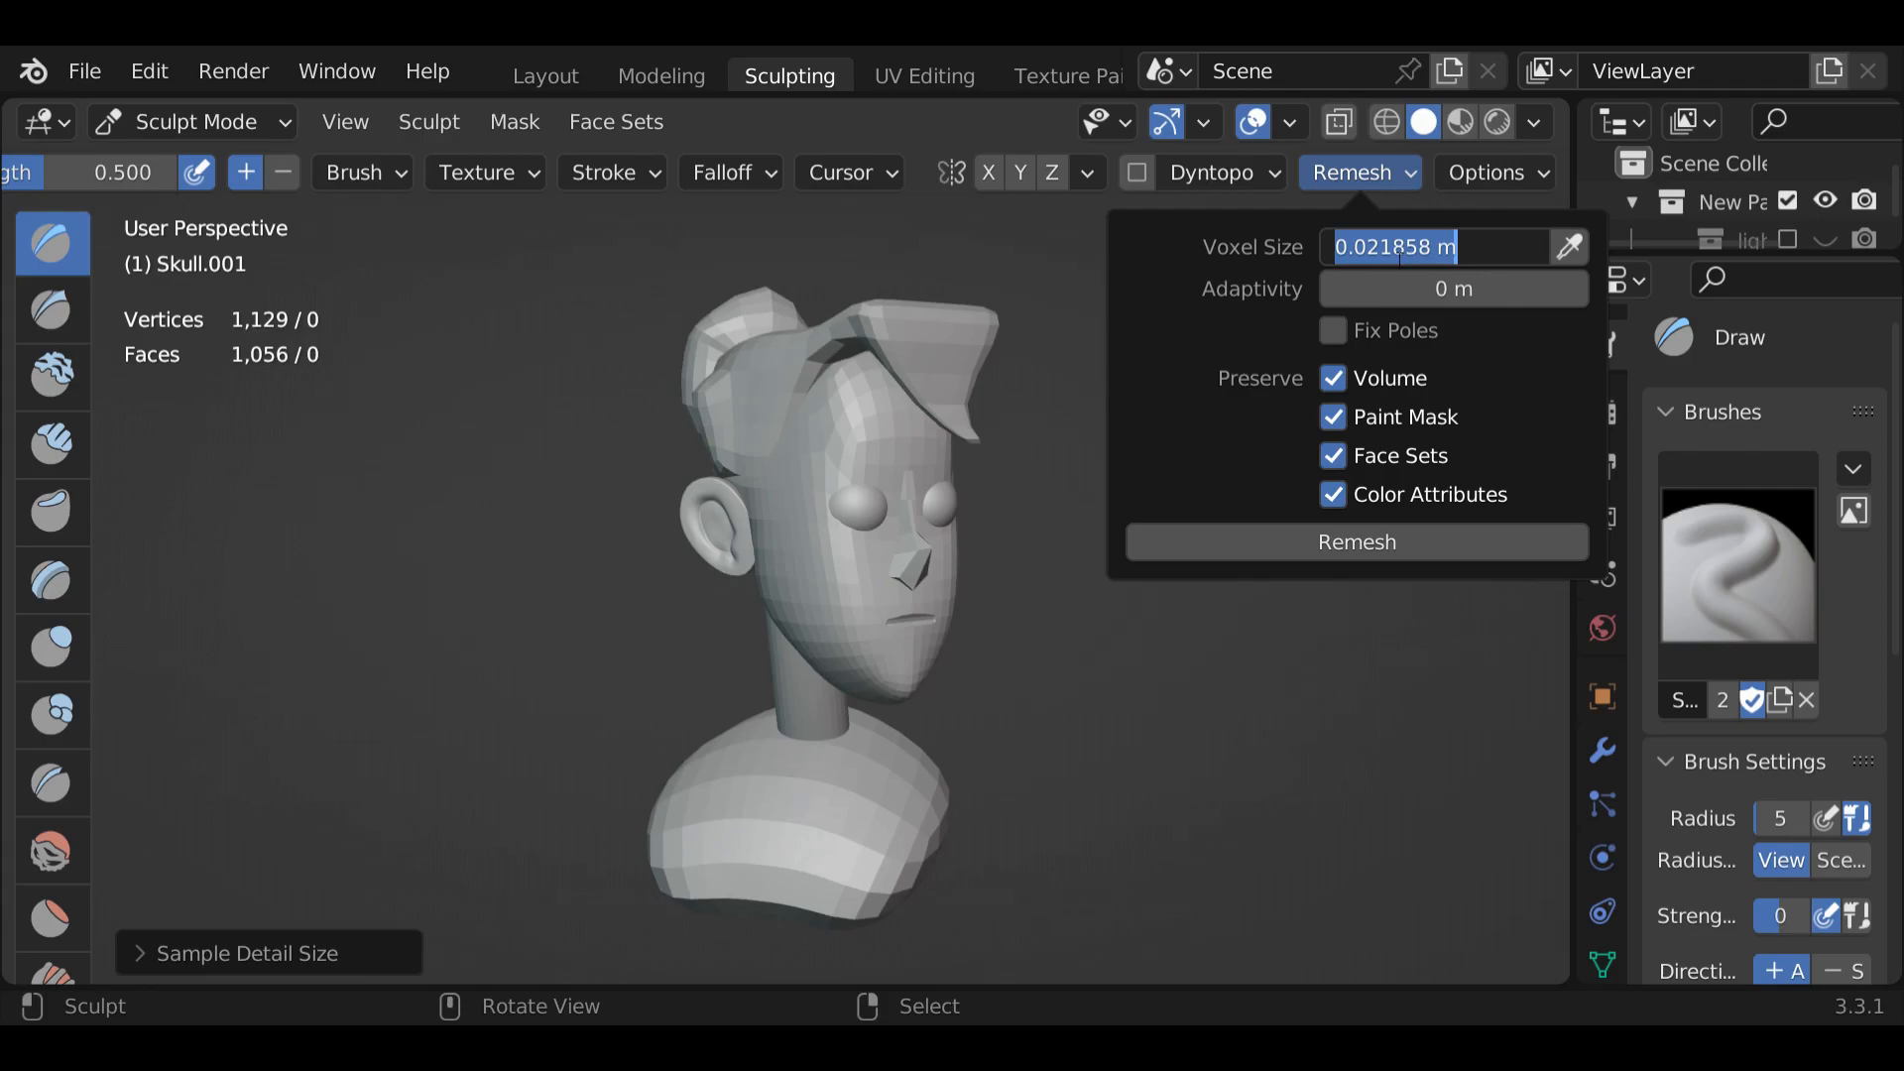
left_click_drag(1373, 257, 1460, 260)
type("04")
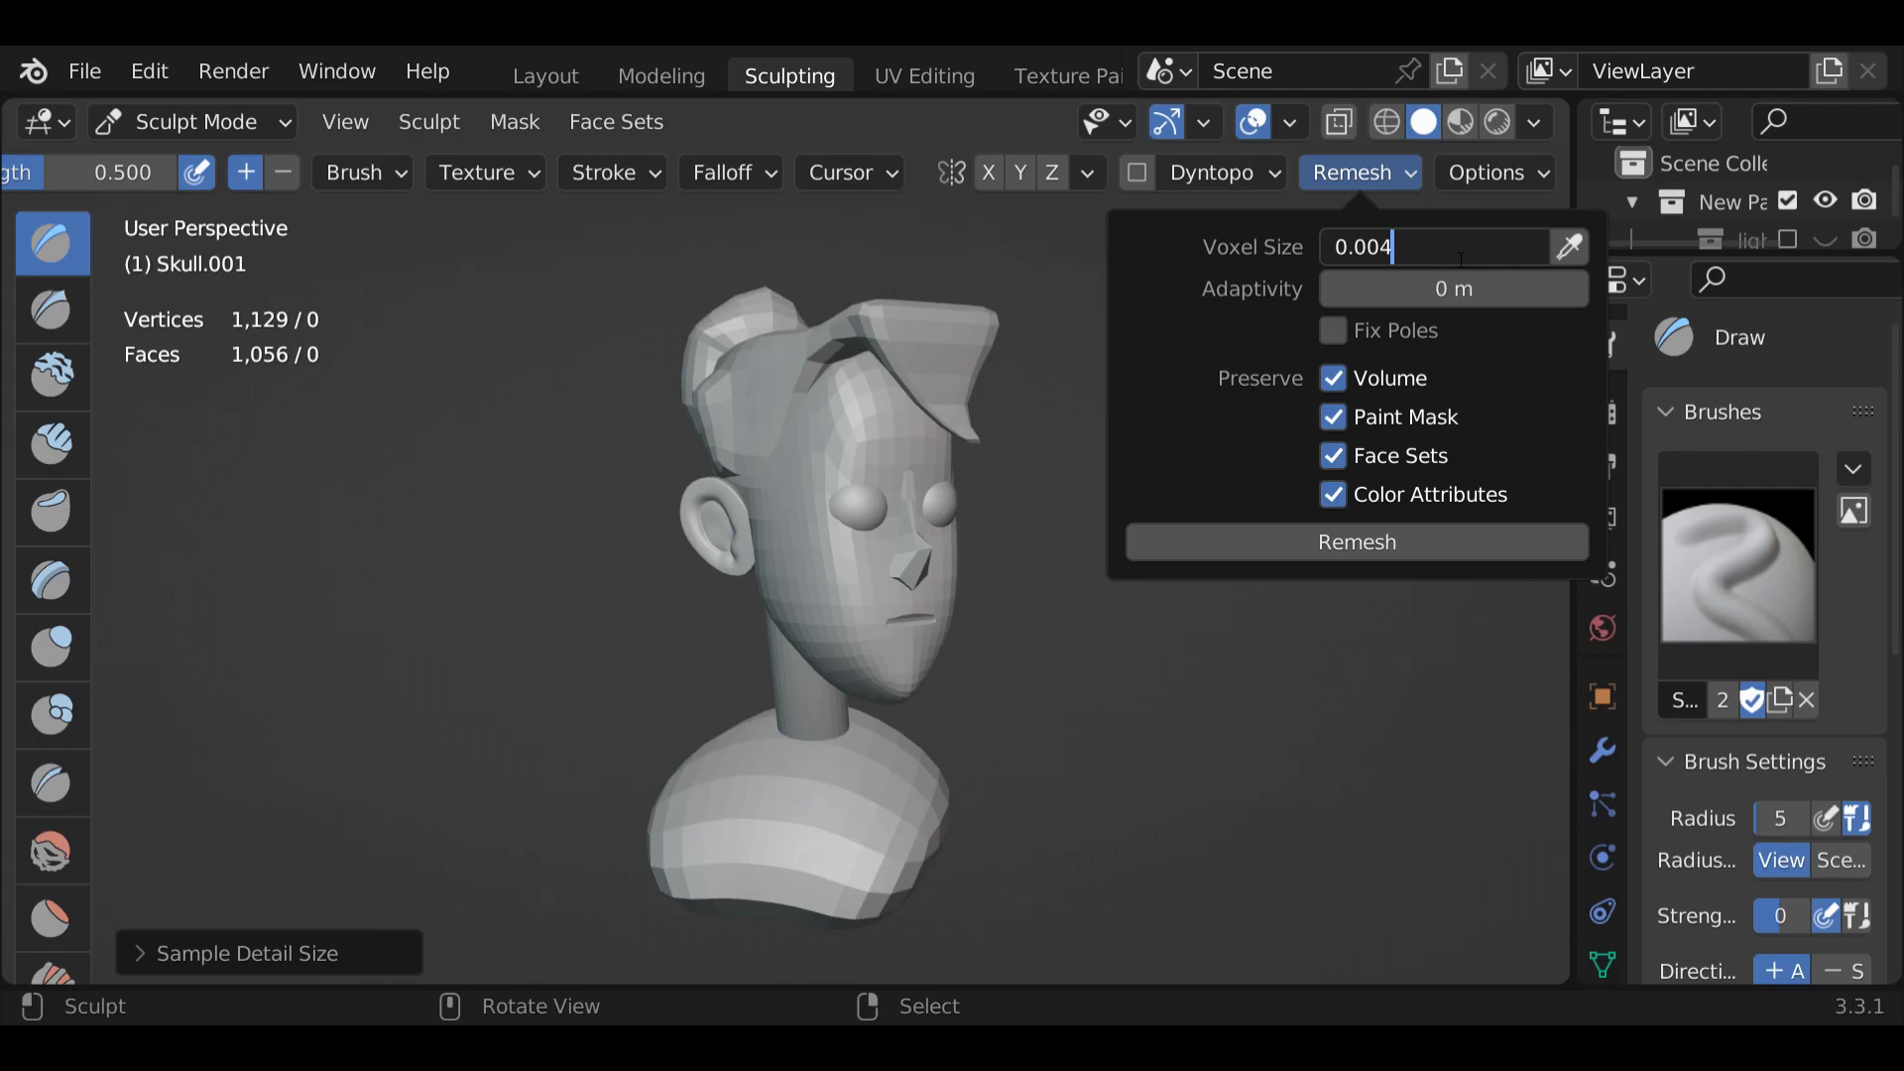
left_click(1374, 546)
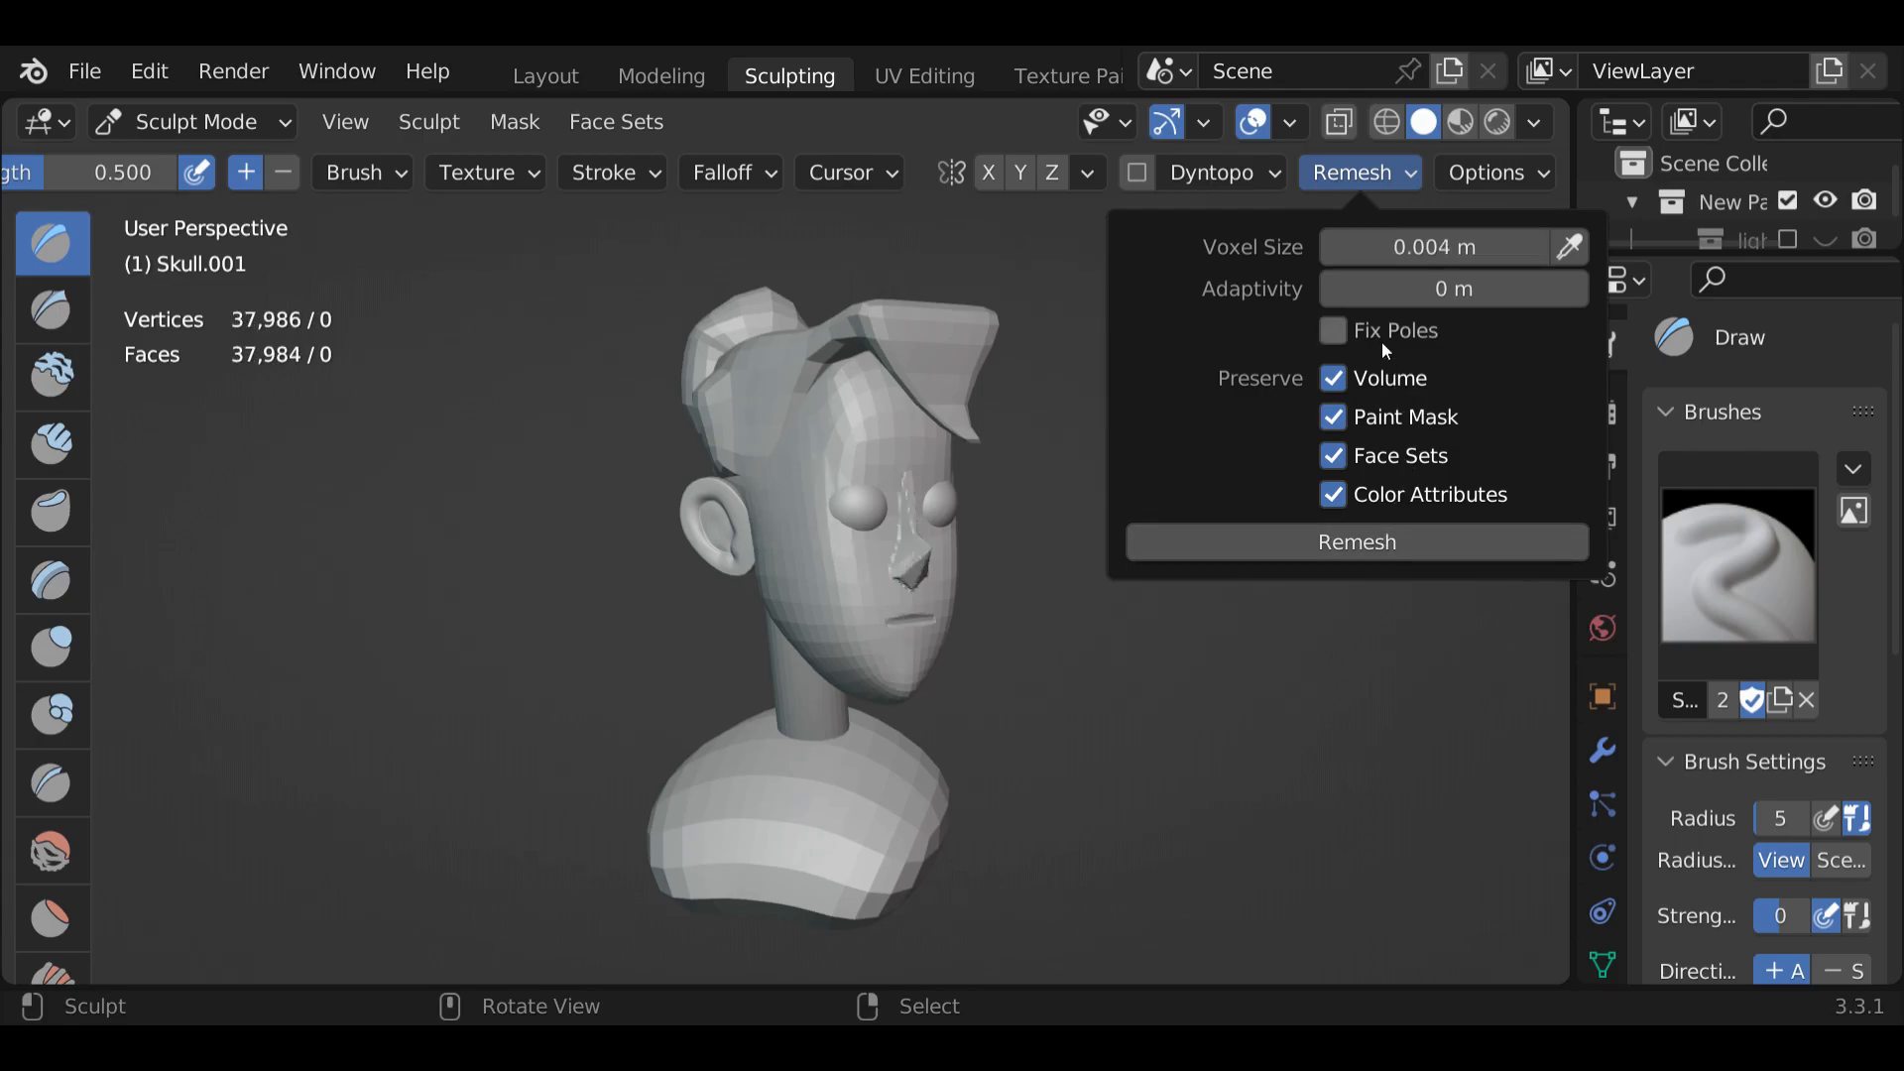
left_click(180, 81)
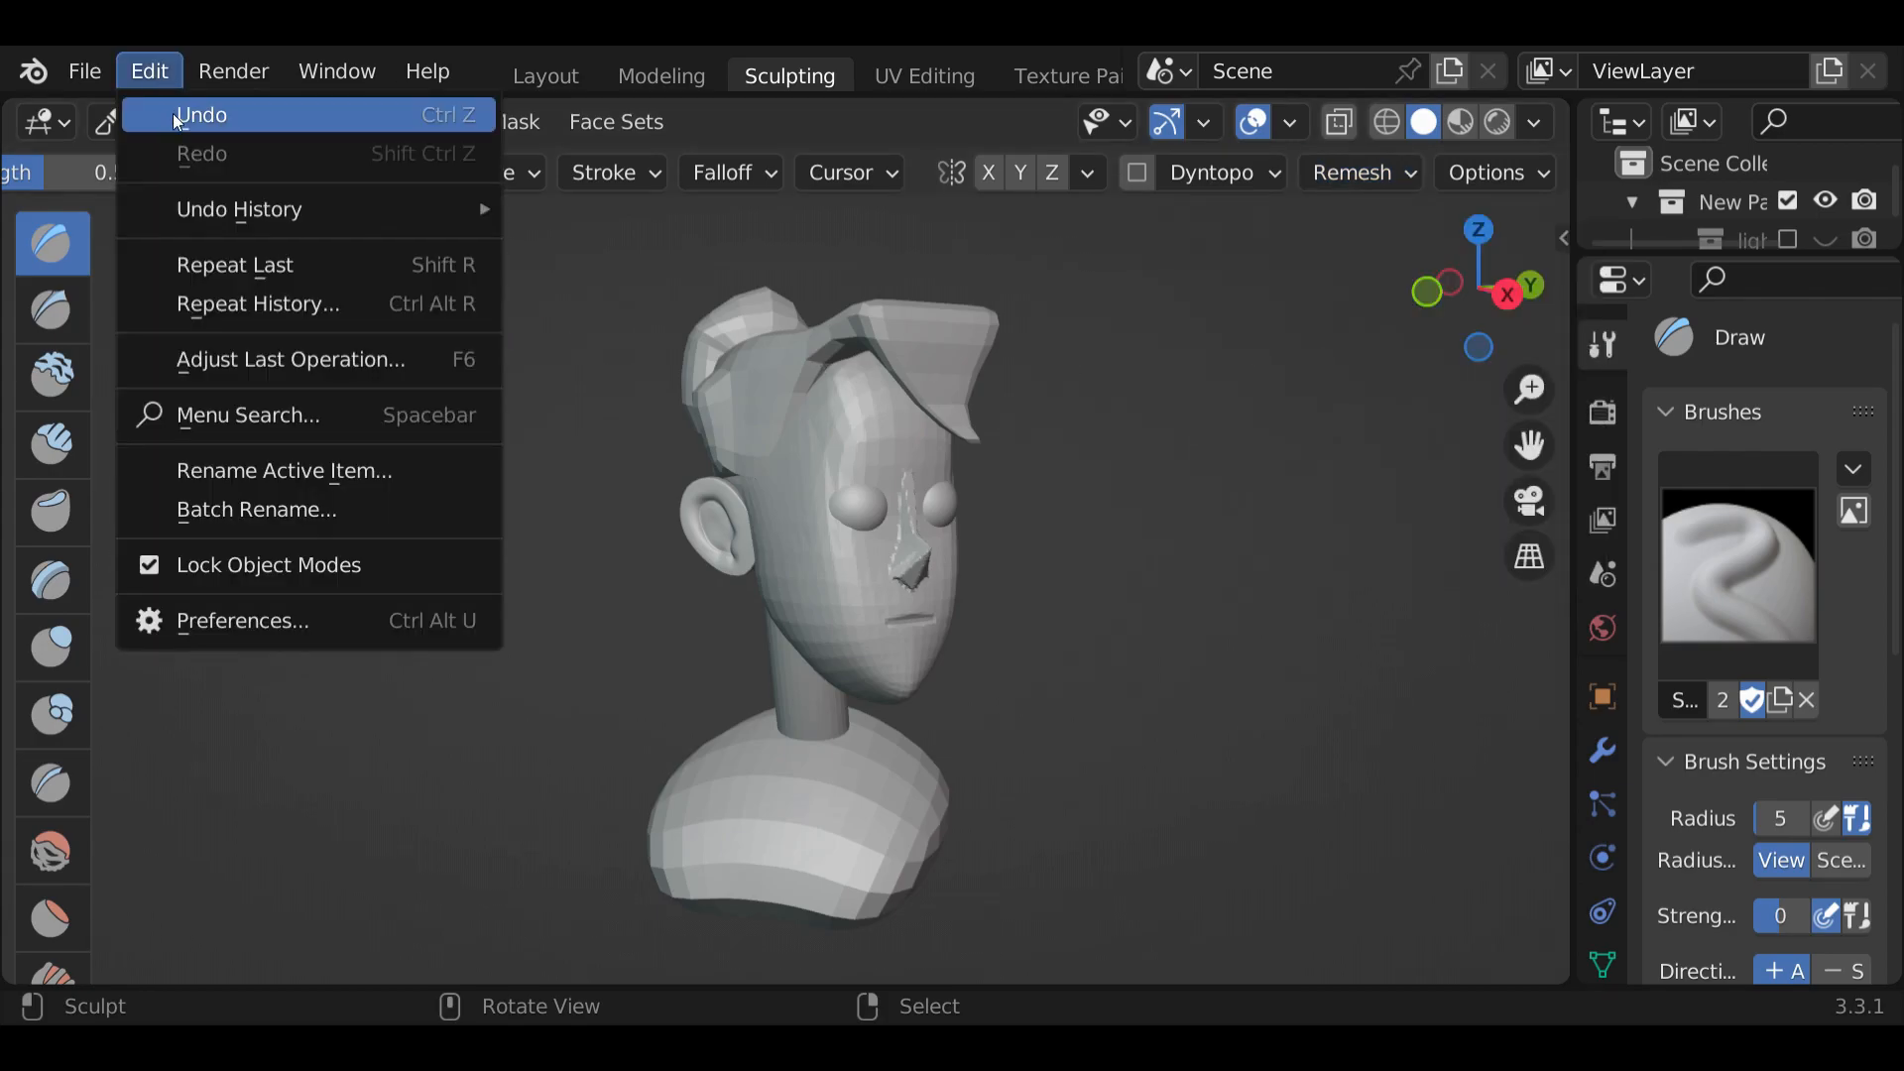
left_click(192, 119)
Set the Remesh voxel size to 0.0008 m, remesh the skull and inspect it from the side
left_click(1402, 177)
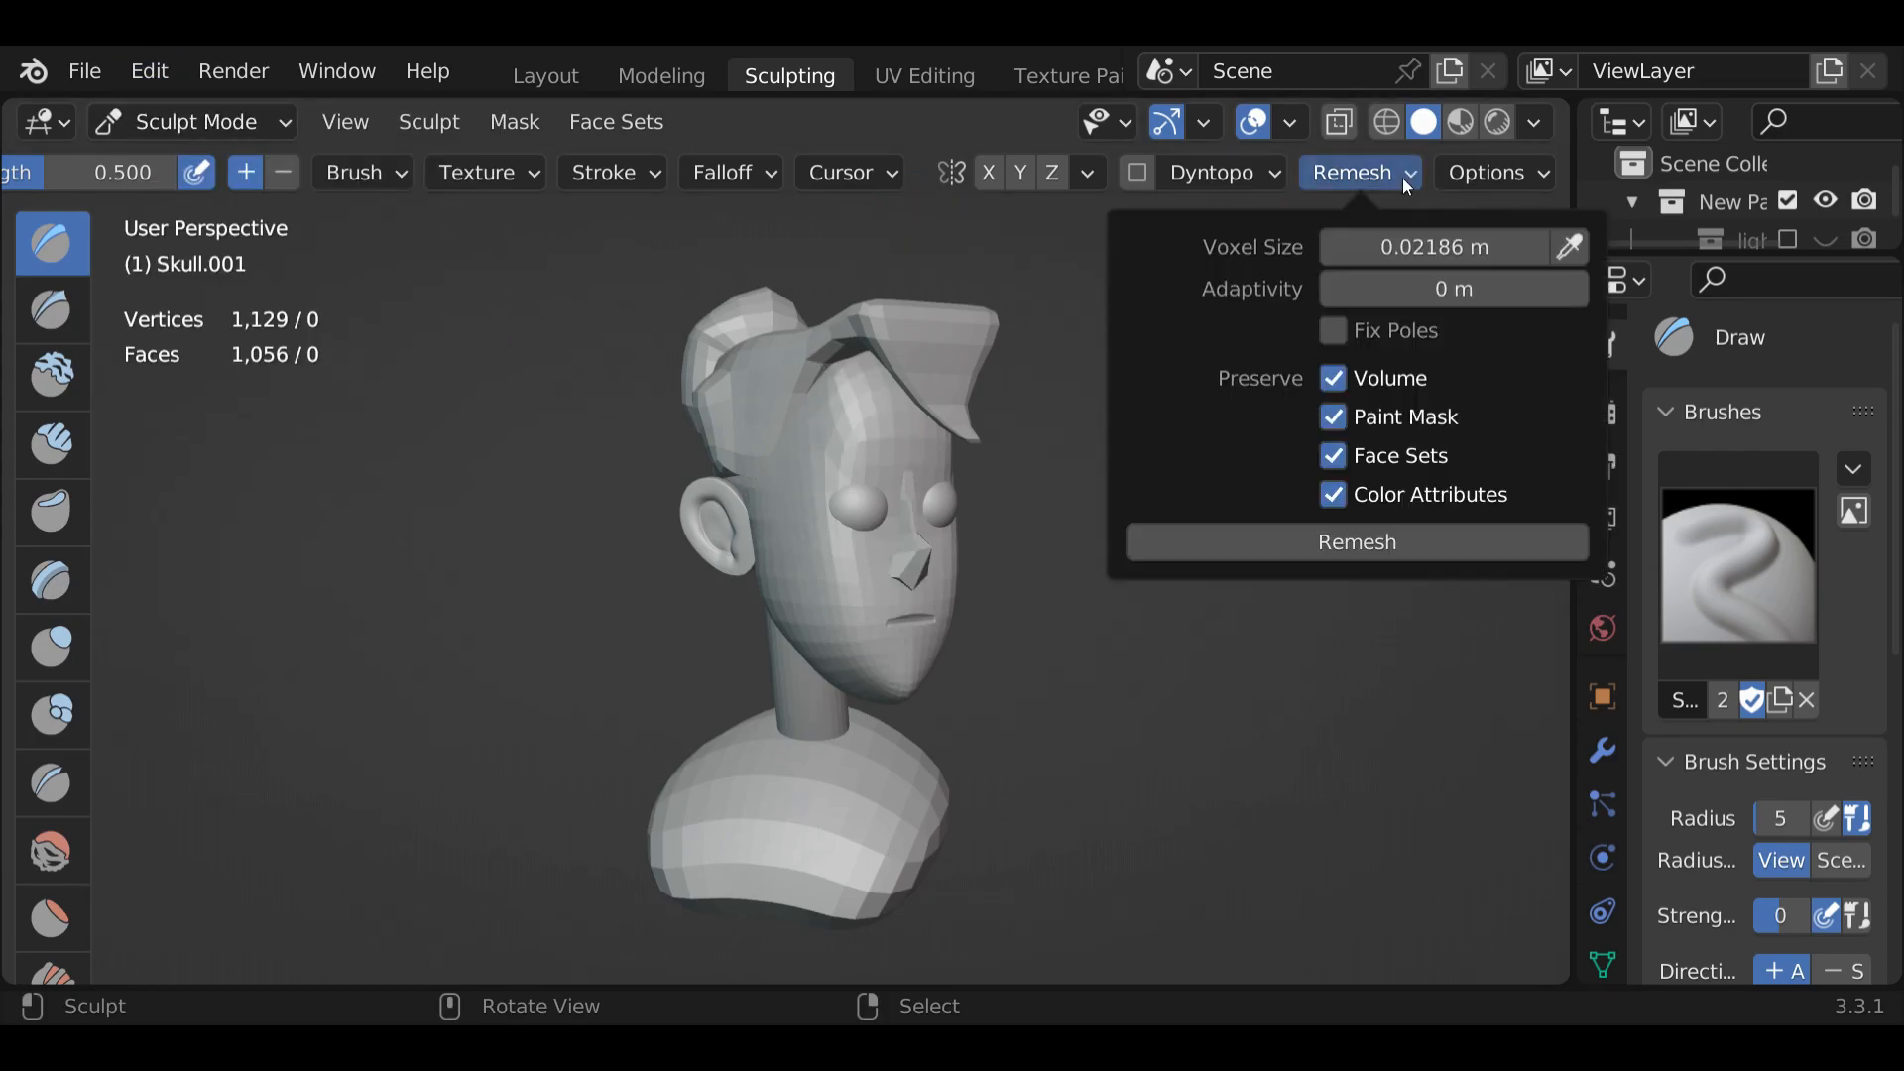
left_click(1377, 250)
left_click_drag(1368, 248, 1432, 248)
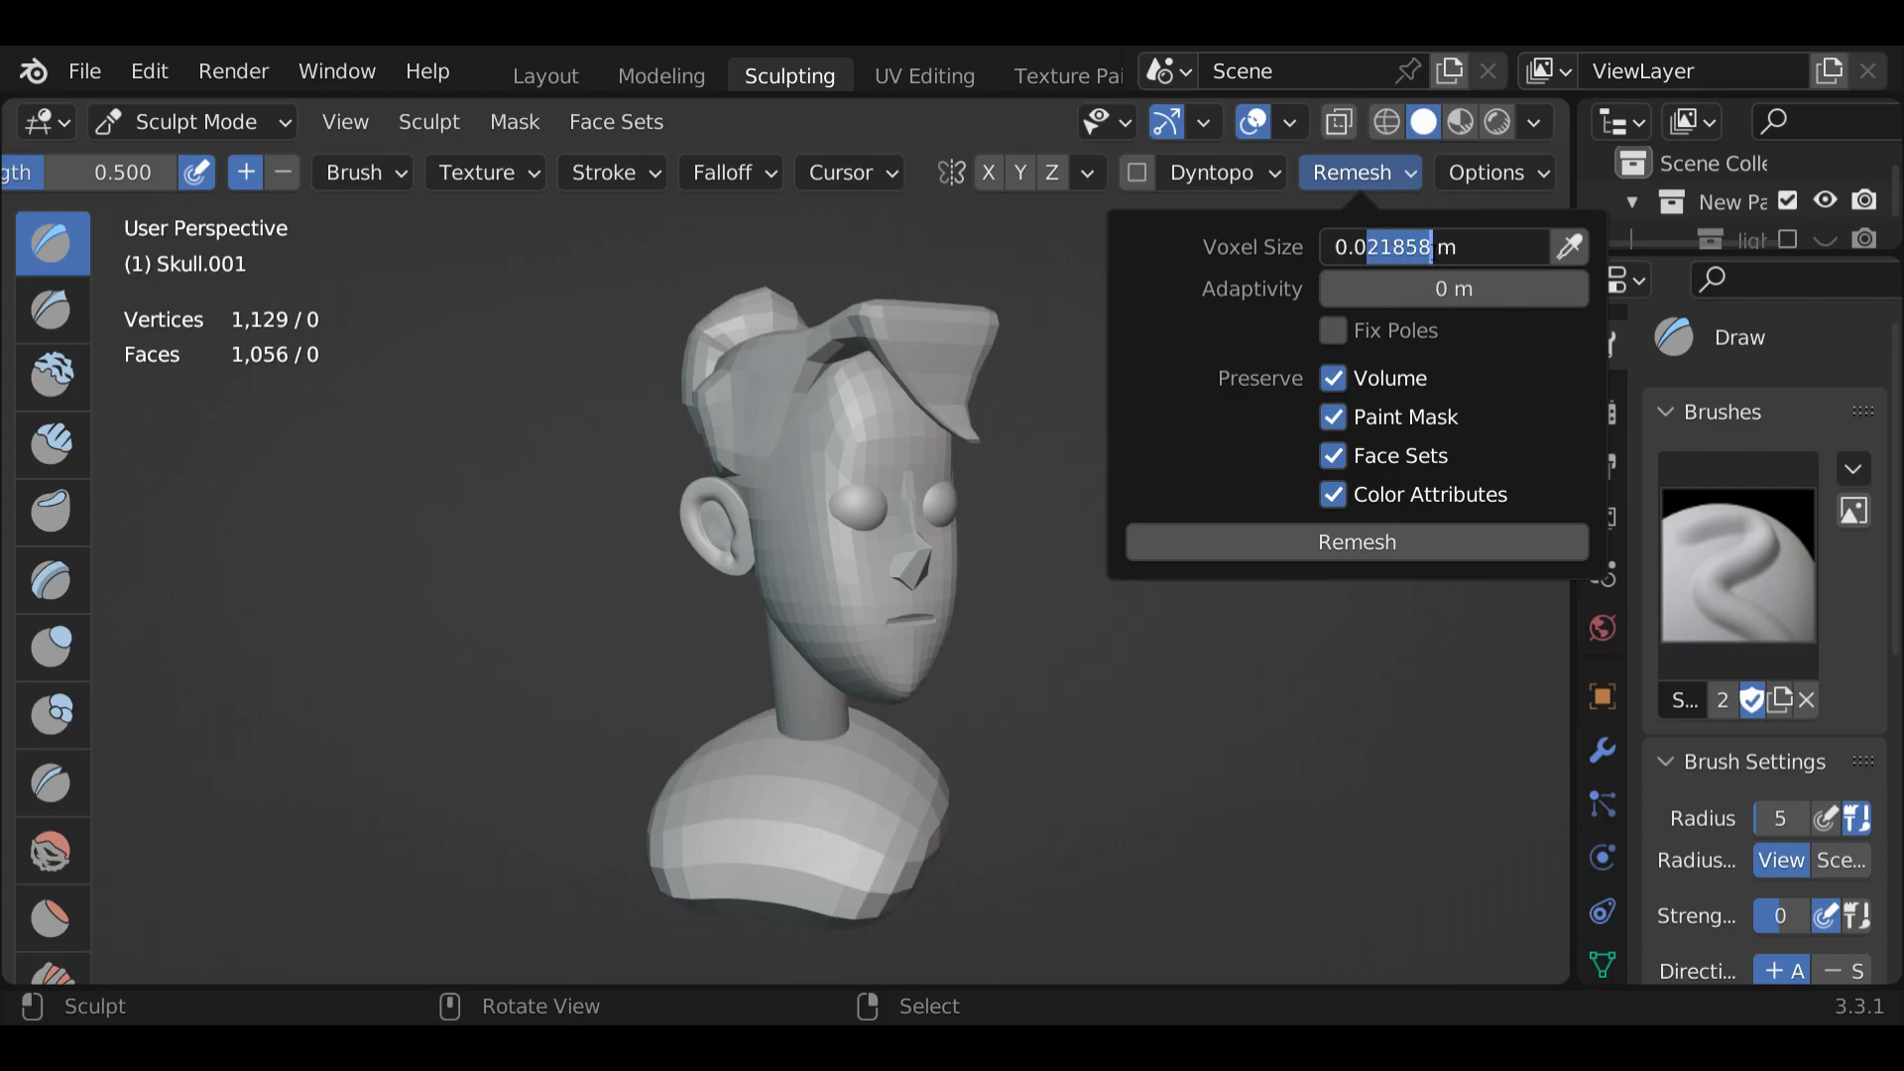
type("0")
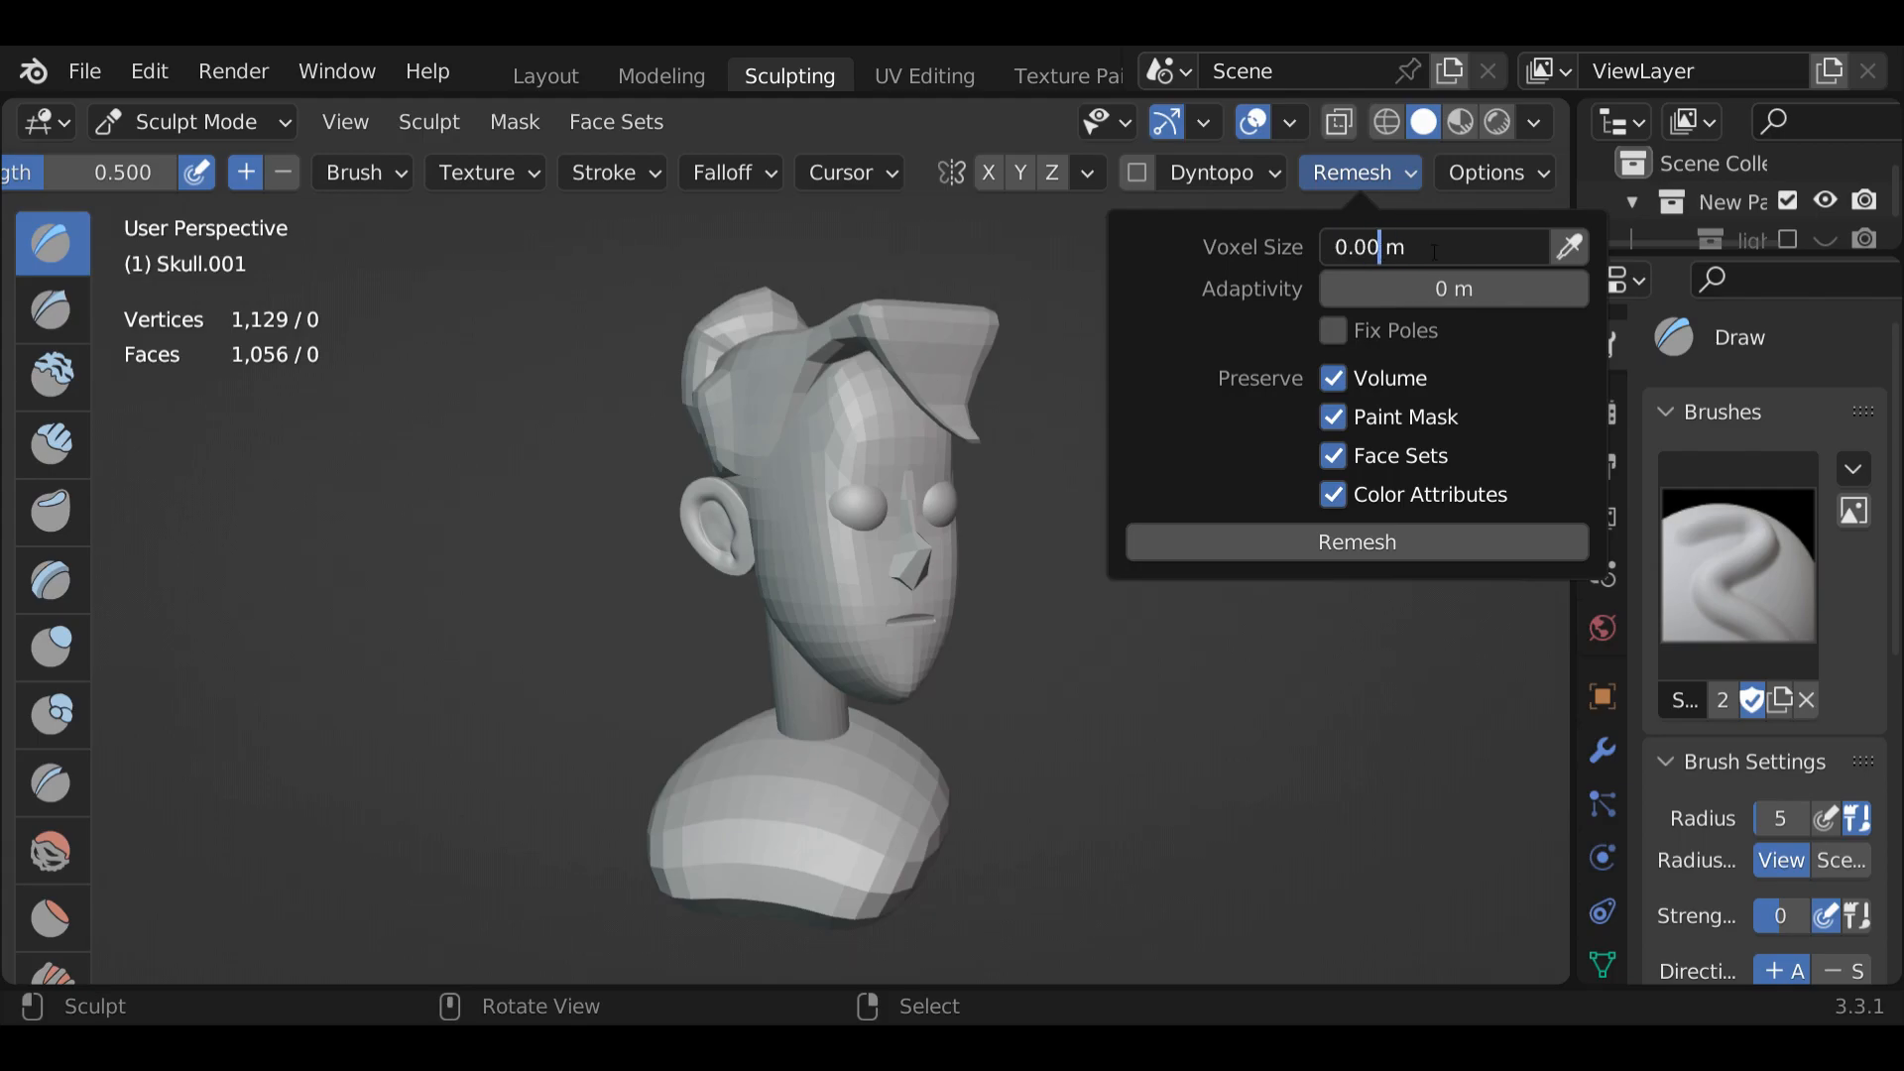
type("08")
left_click(1321, 558)
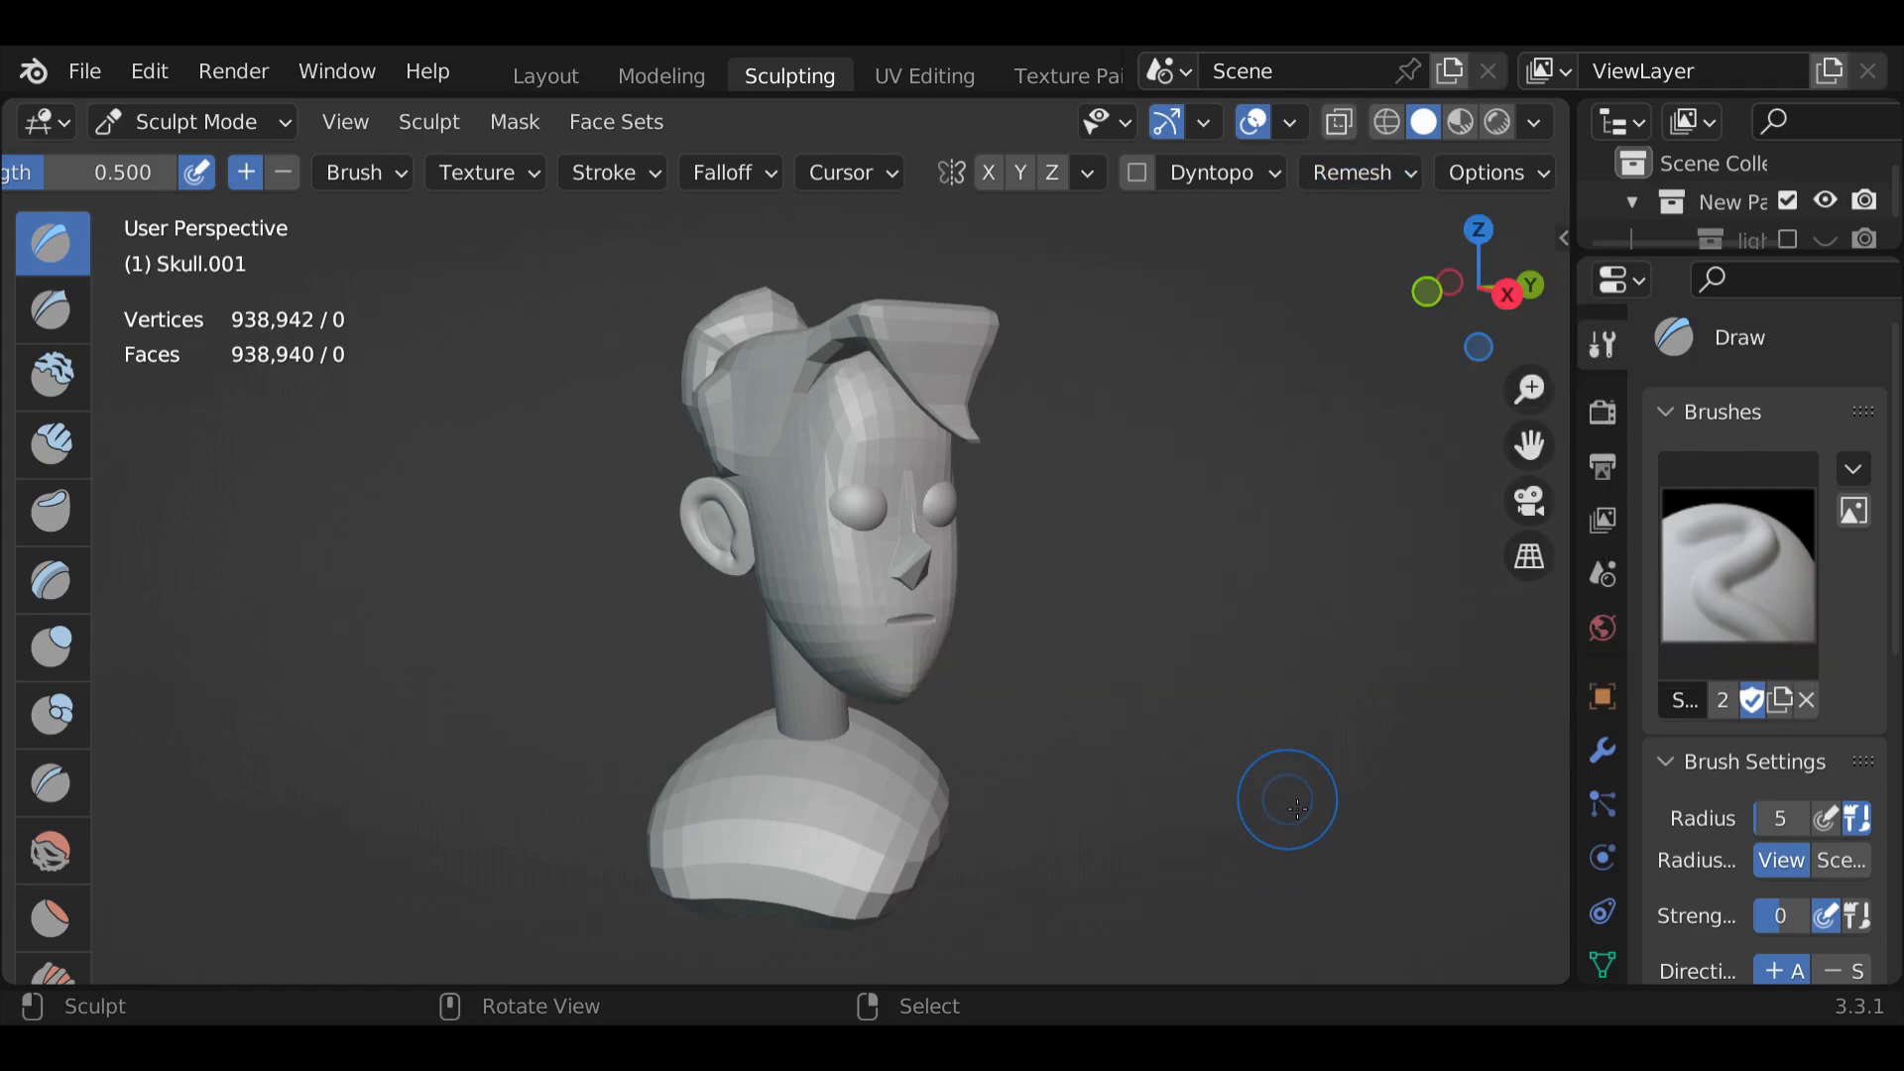
scroll(1254, 723, "up", 2)
mouse_move(1240, 723)
middle_mouse_down()
mouse_move(1361, 828)
mouse_move(1351, 800)
middle_mouse_up()
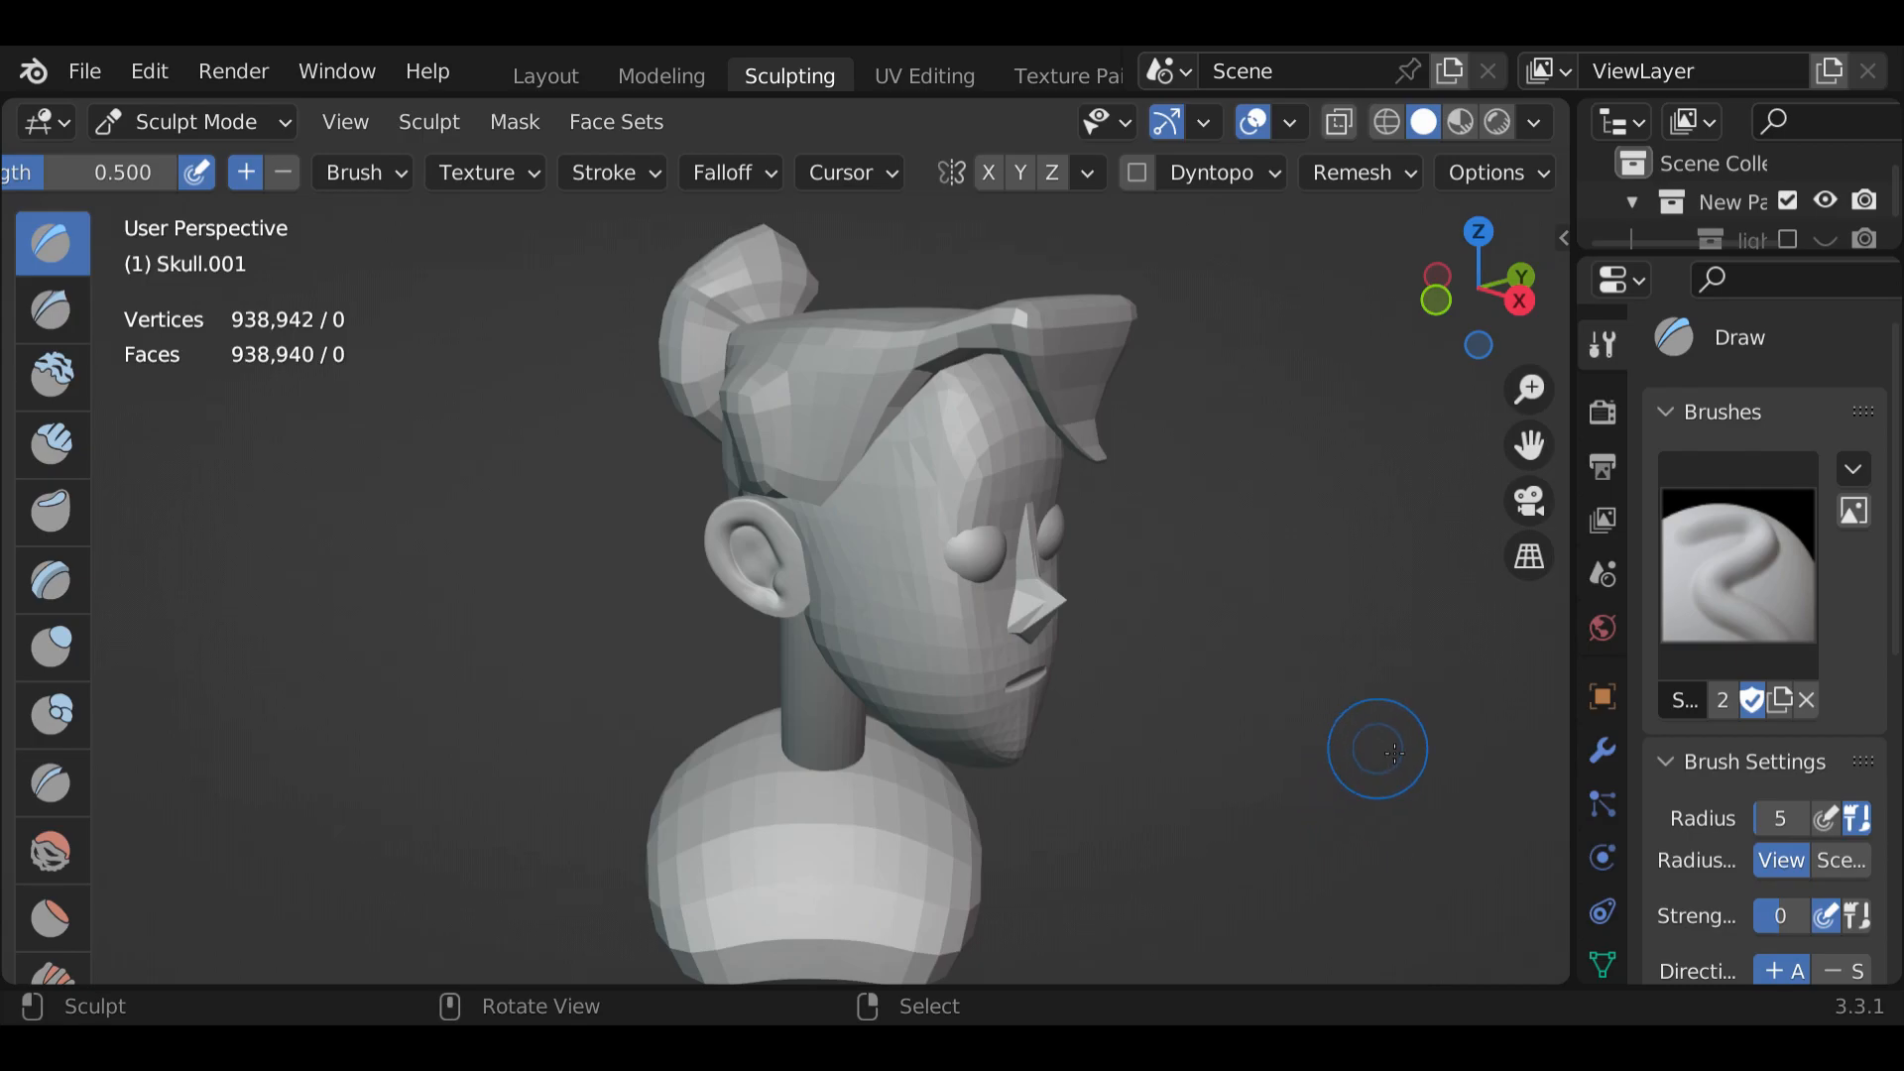
Transfer Sculpt Mode from the skull to the hair
left_click(129, 121)
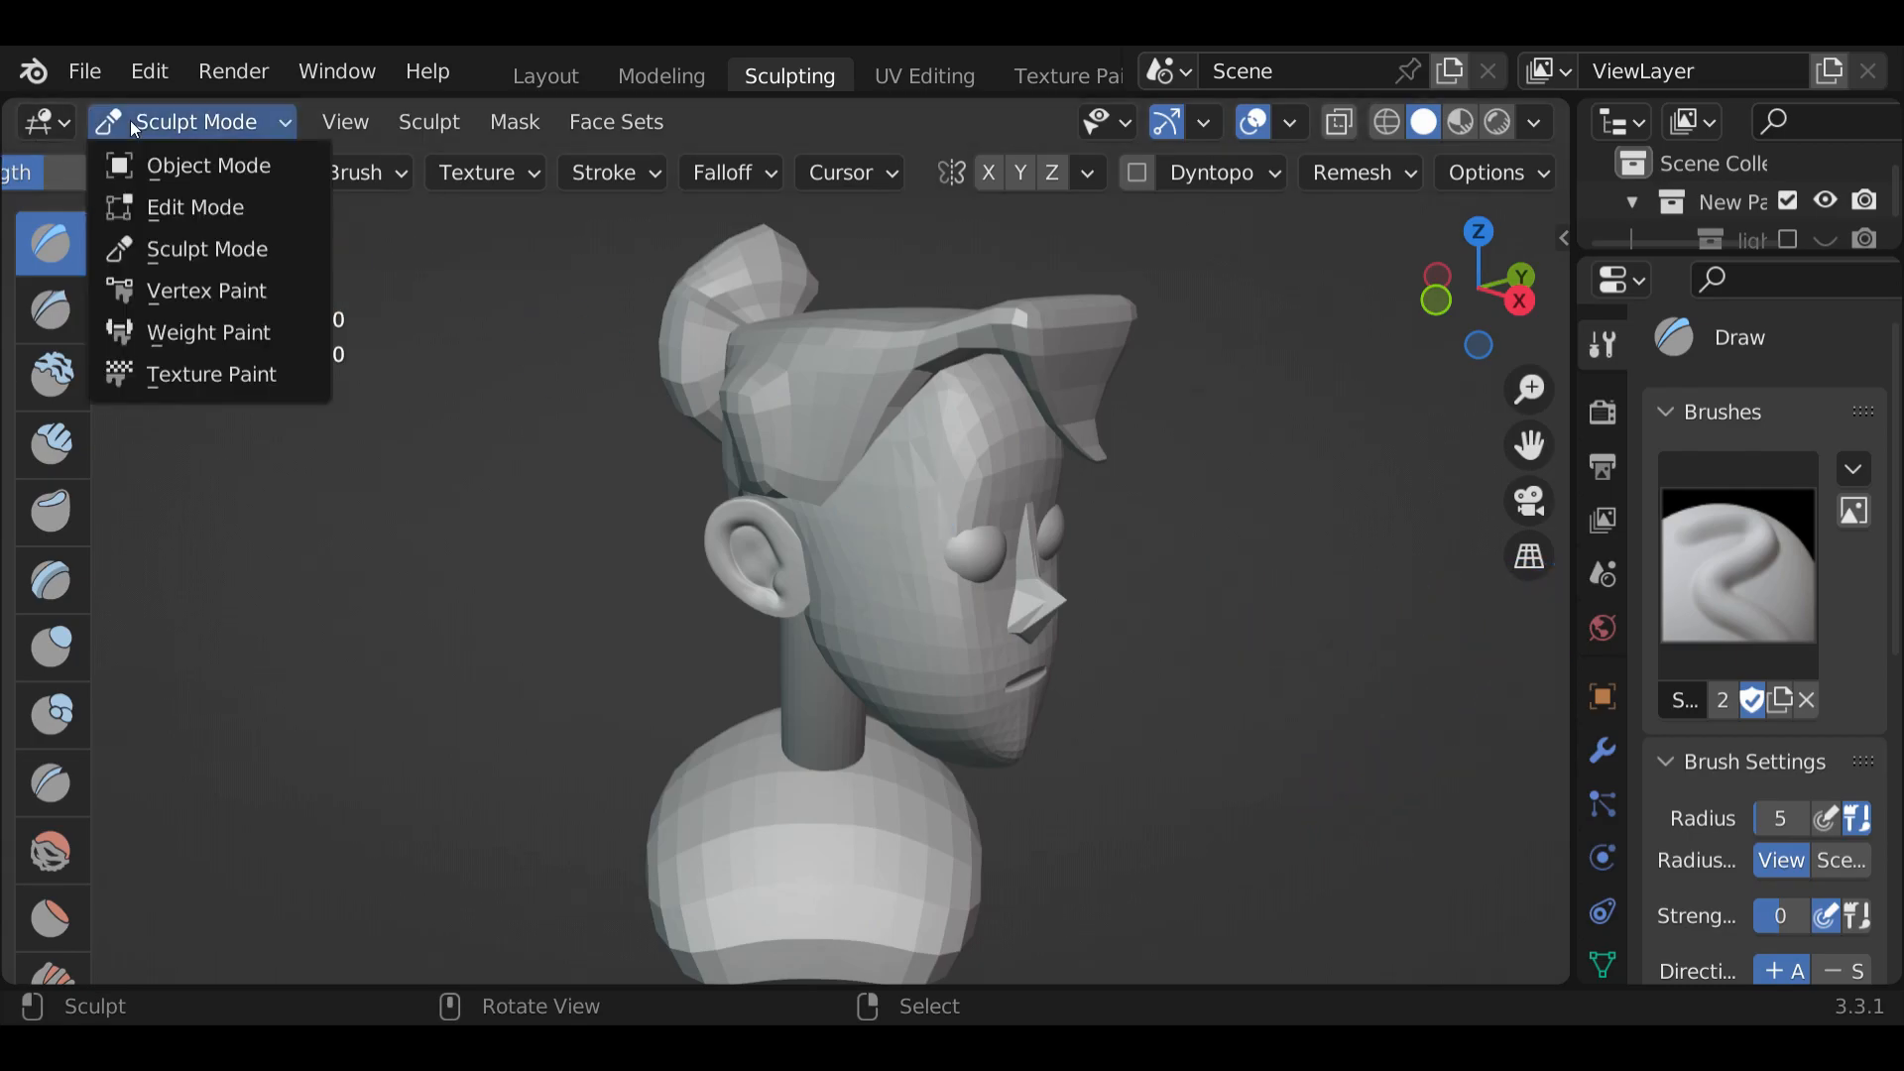
left_click(437, 127)
left_click(527, 448)
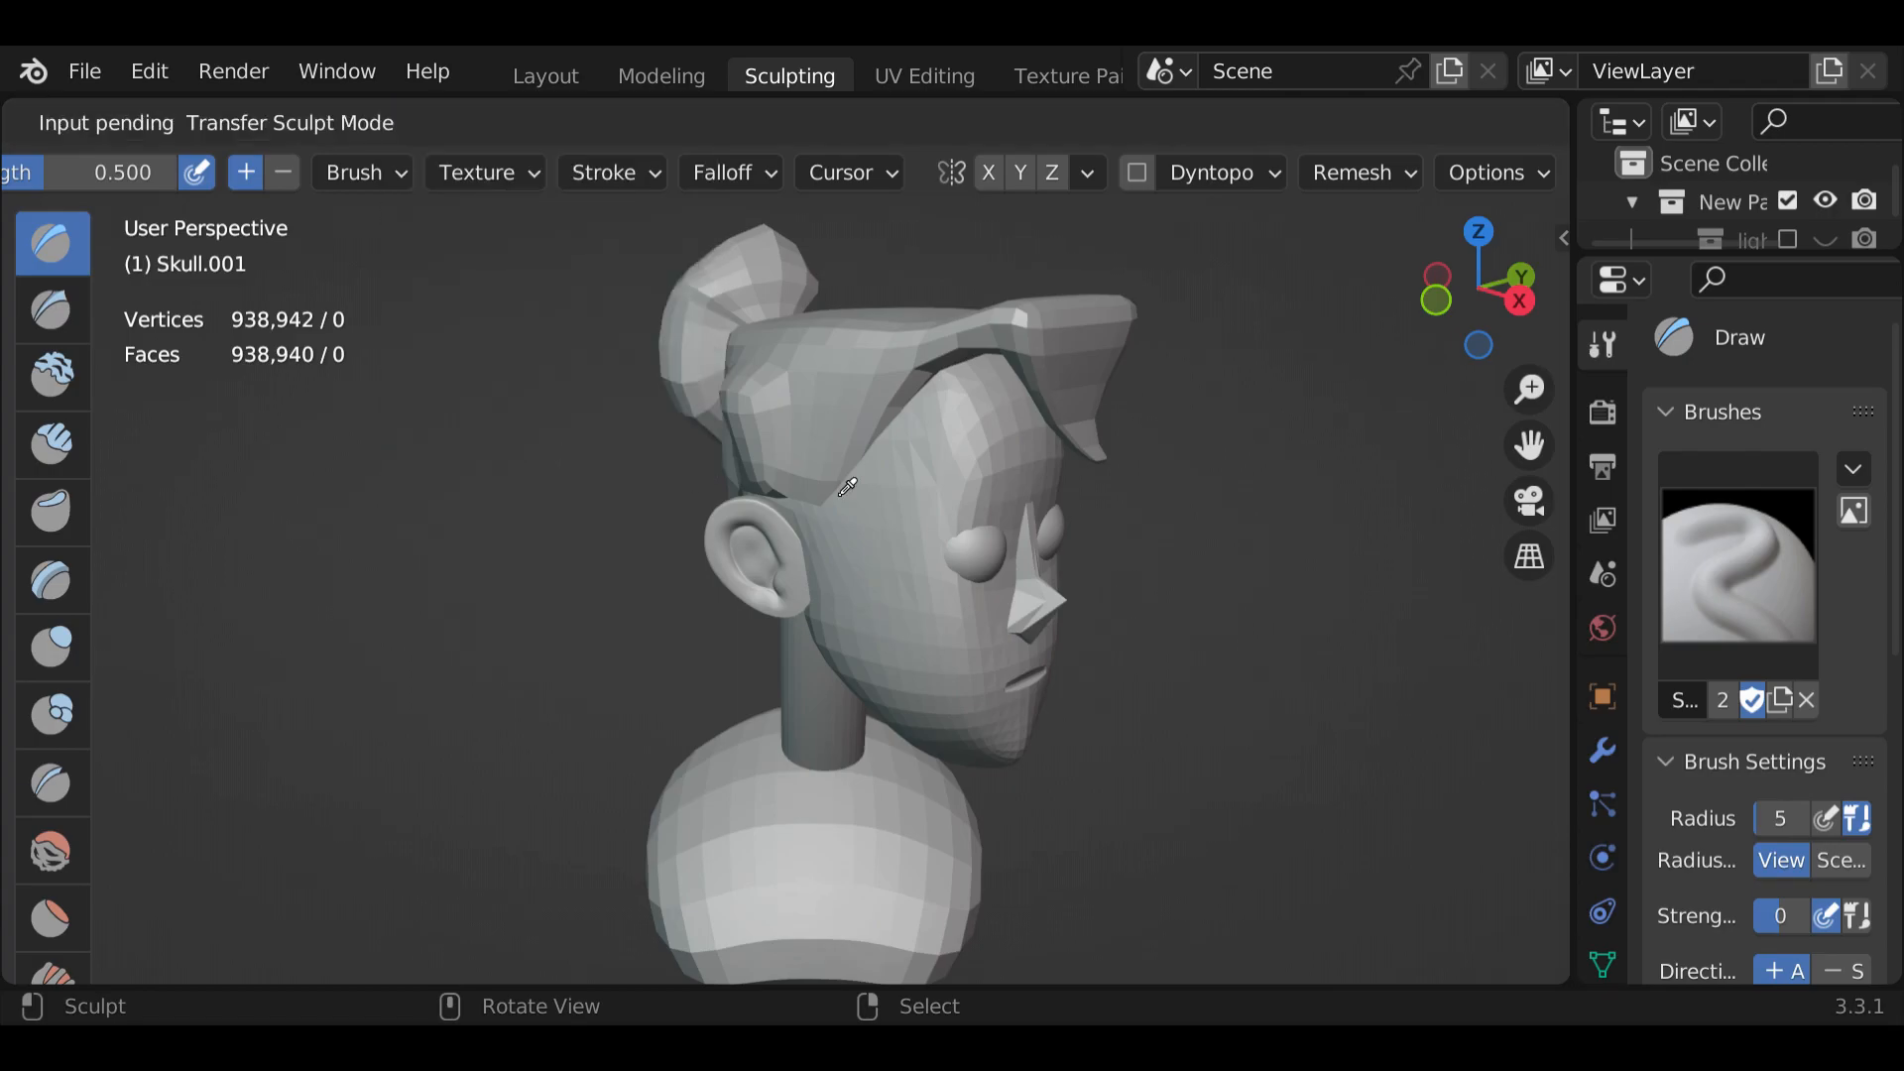
left_click(957, 476)
left_click(451, 134)
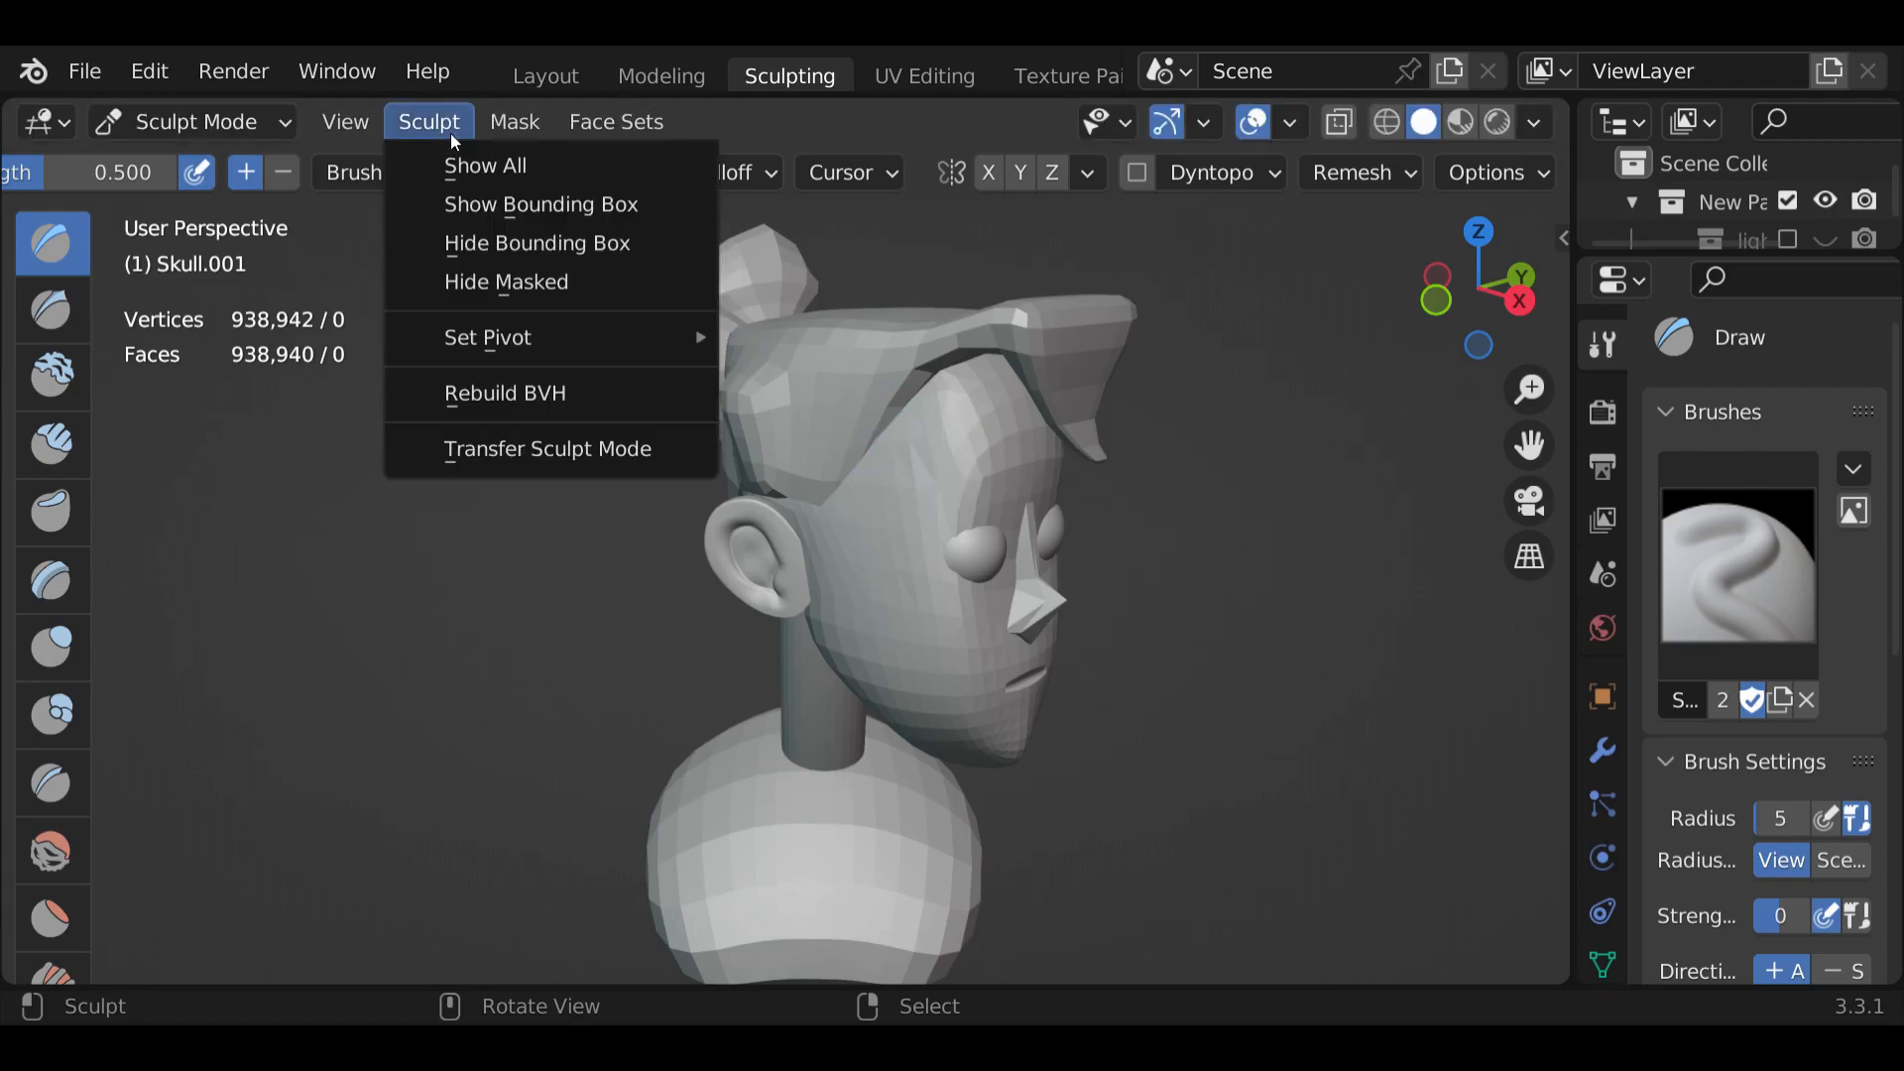
left_click(527, 448)
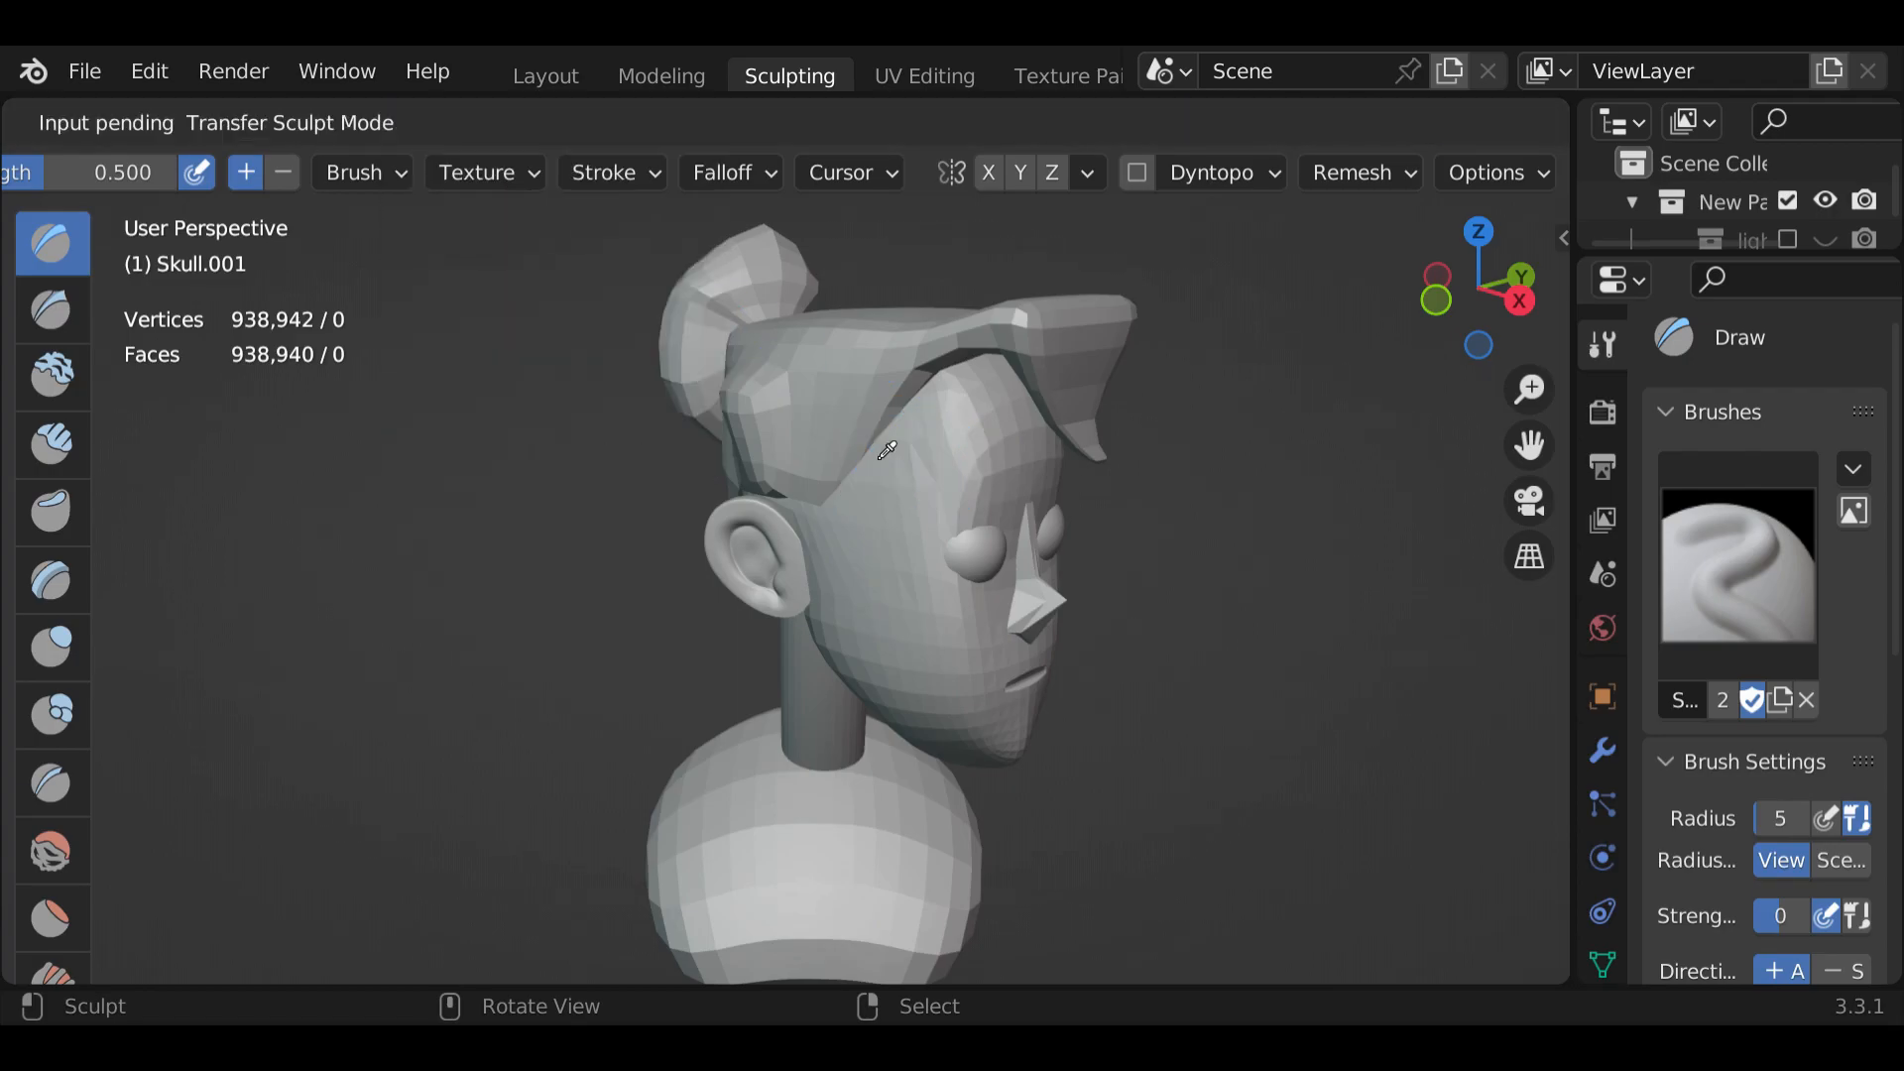
left_click(851, 378)
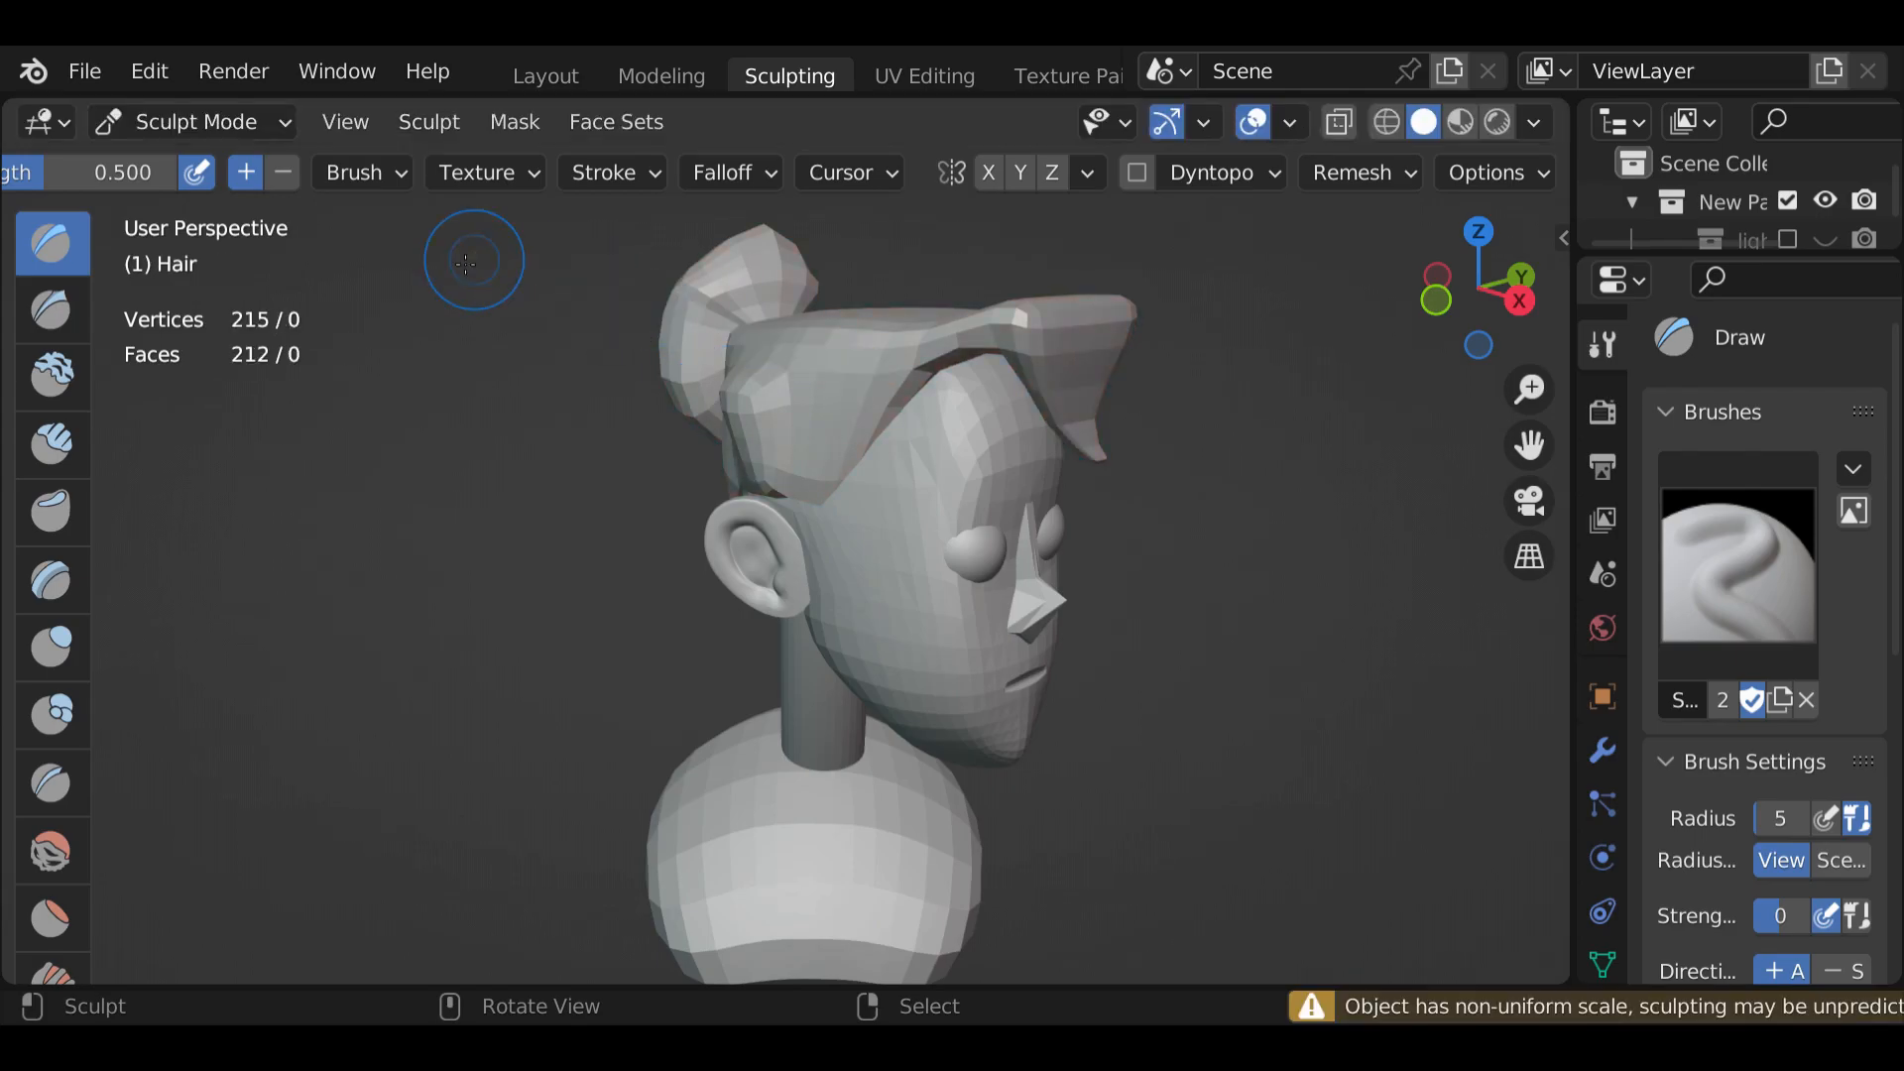
Transfer Sculpt Mode from the hair back to the skull
left_click(250, 127)
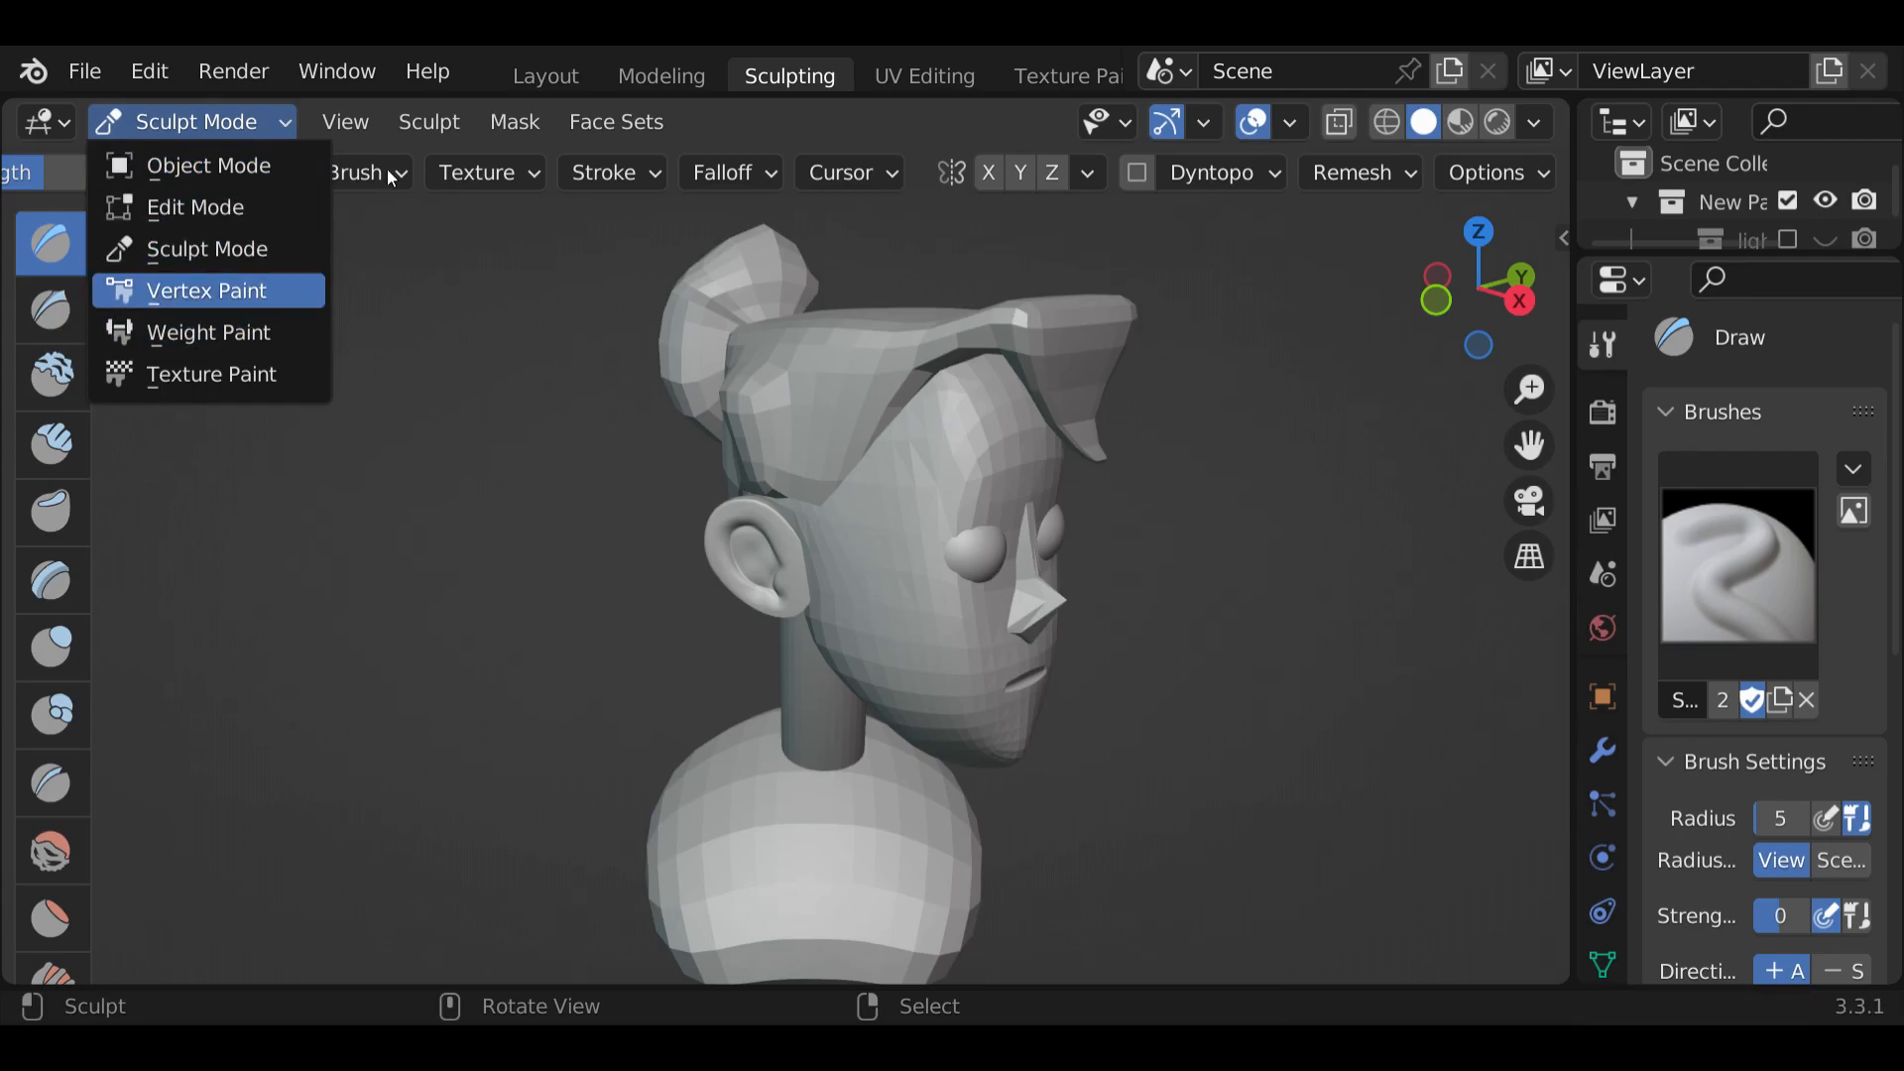
left_click(426, 121)
left_click(529, 456)
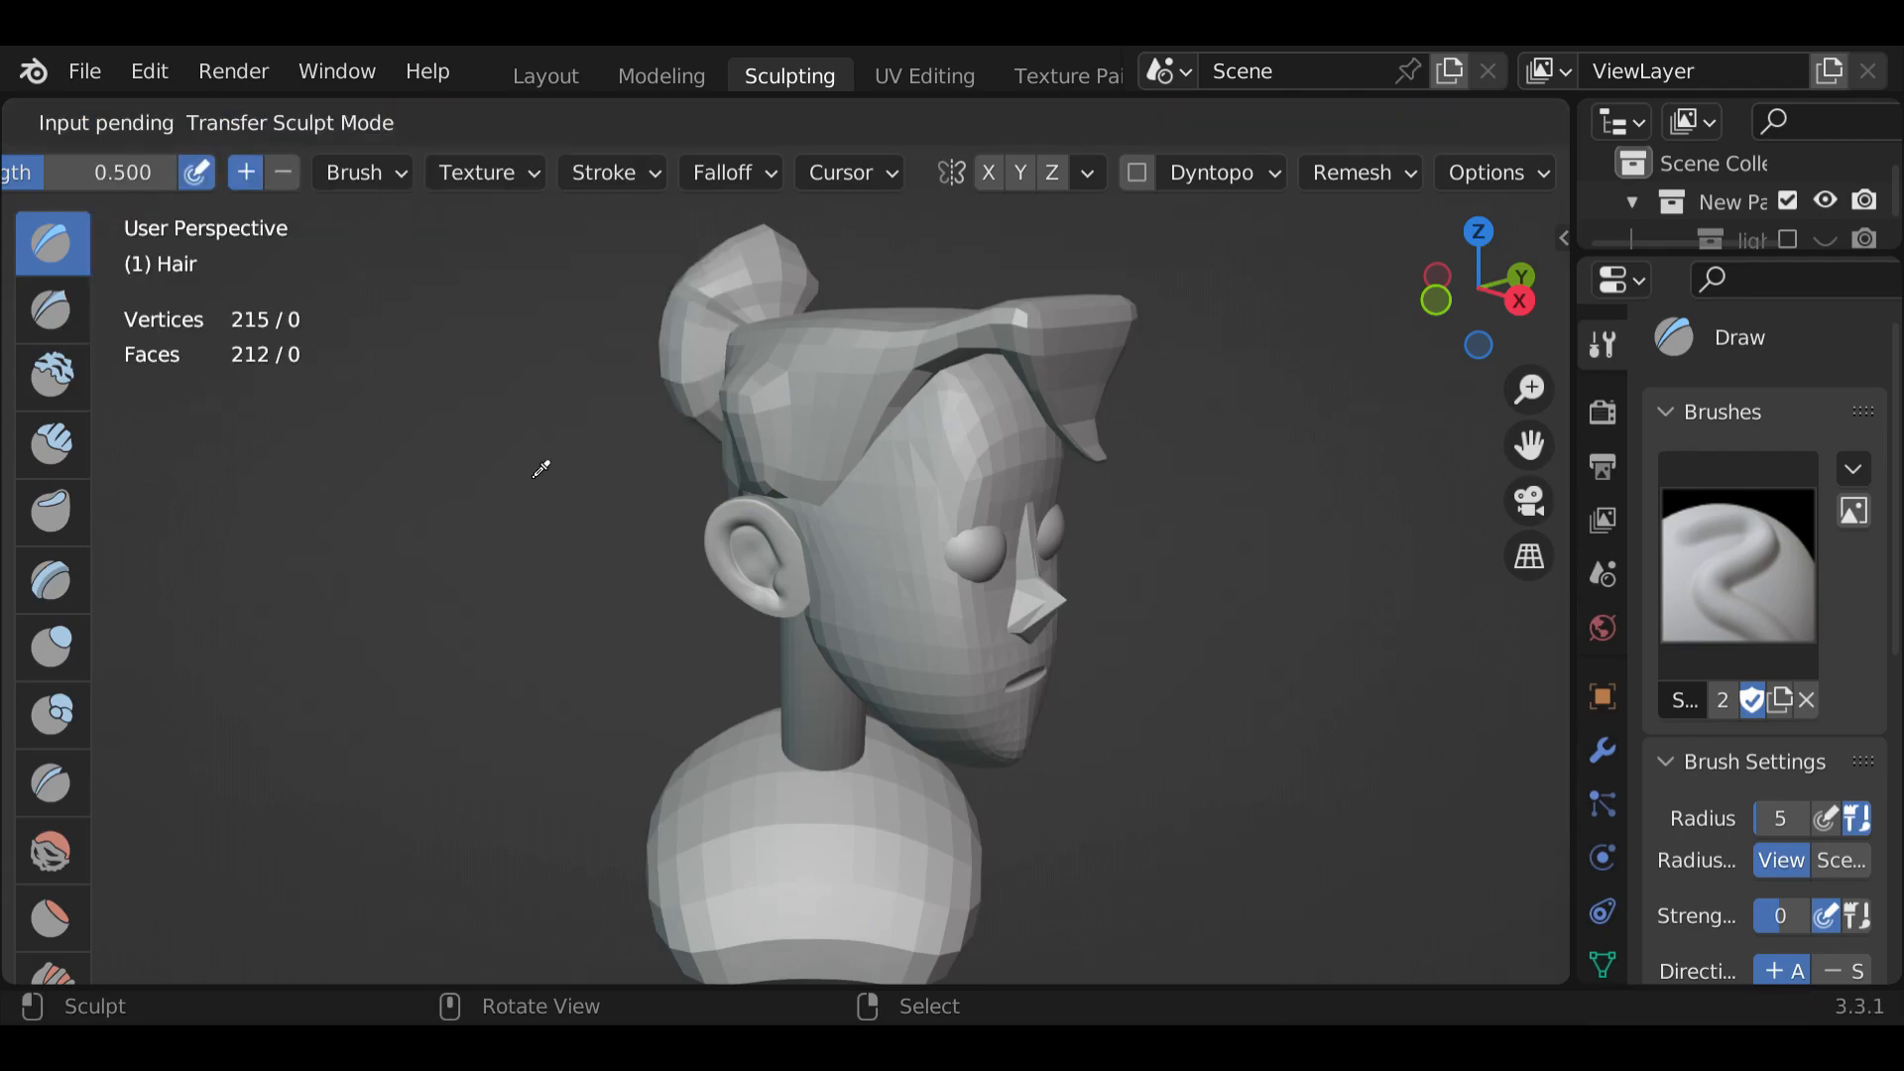
left_click(882, 522)
Choose the Smooth brush and smooth out the facets on the skull's right temple and forehead
mouse_move(1254, 820)
middle_mouse_down()
mouse_move(1167, 808)
mouse_move(1240, 793)
mouse_move(1208, 848)
middle_mouse_up()
scroll(1177, 794, "up", 2)
scroll(1178, 784, "down", 1)
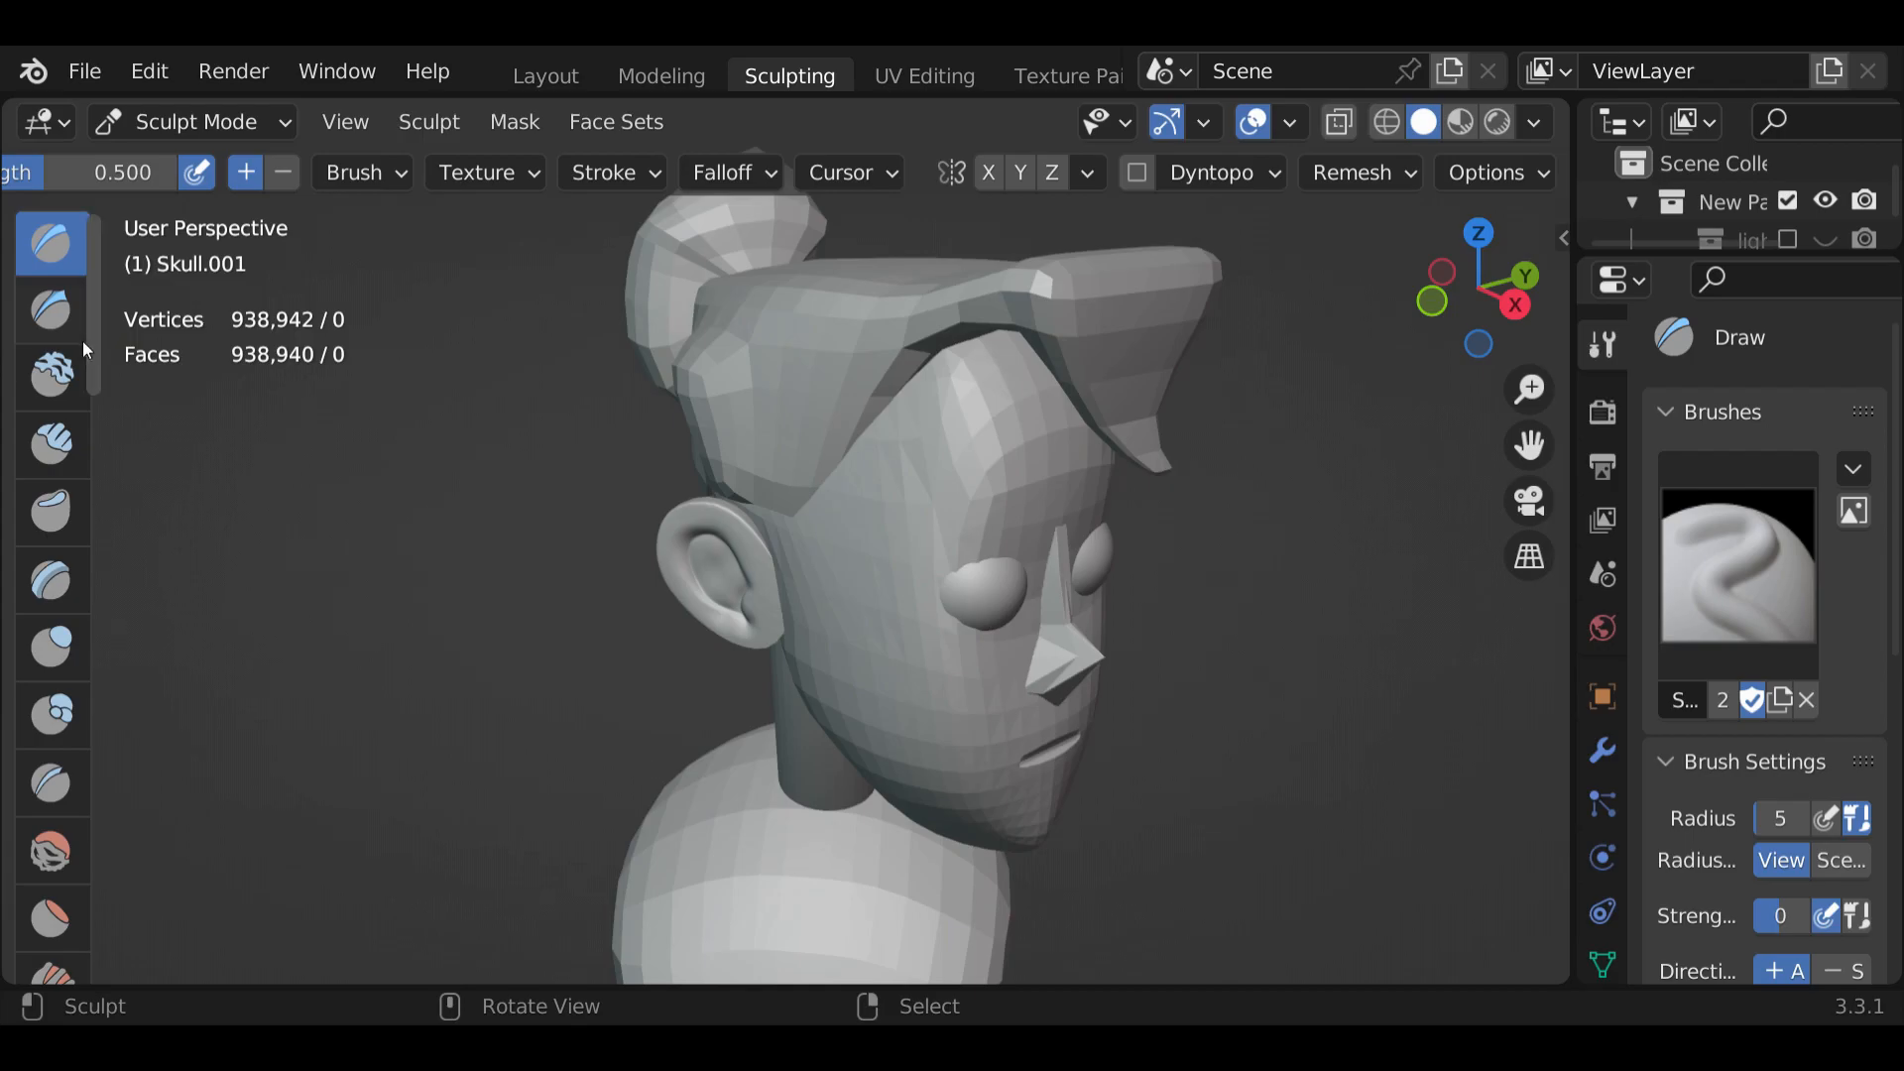
left_click_drag(93, 312, 106, 454)
left_click(56, 315)
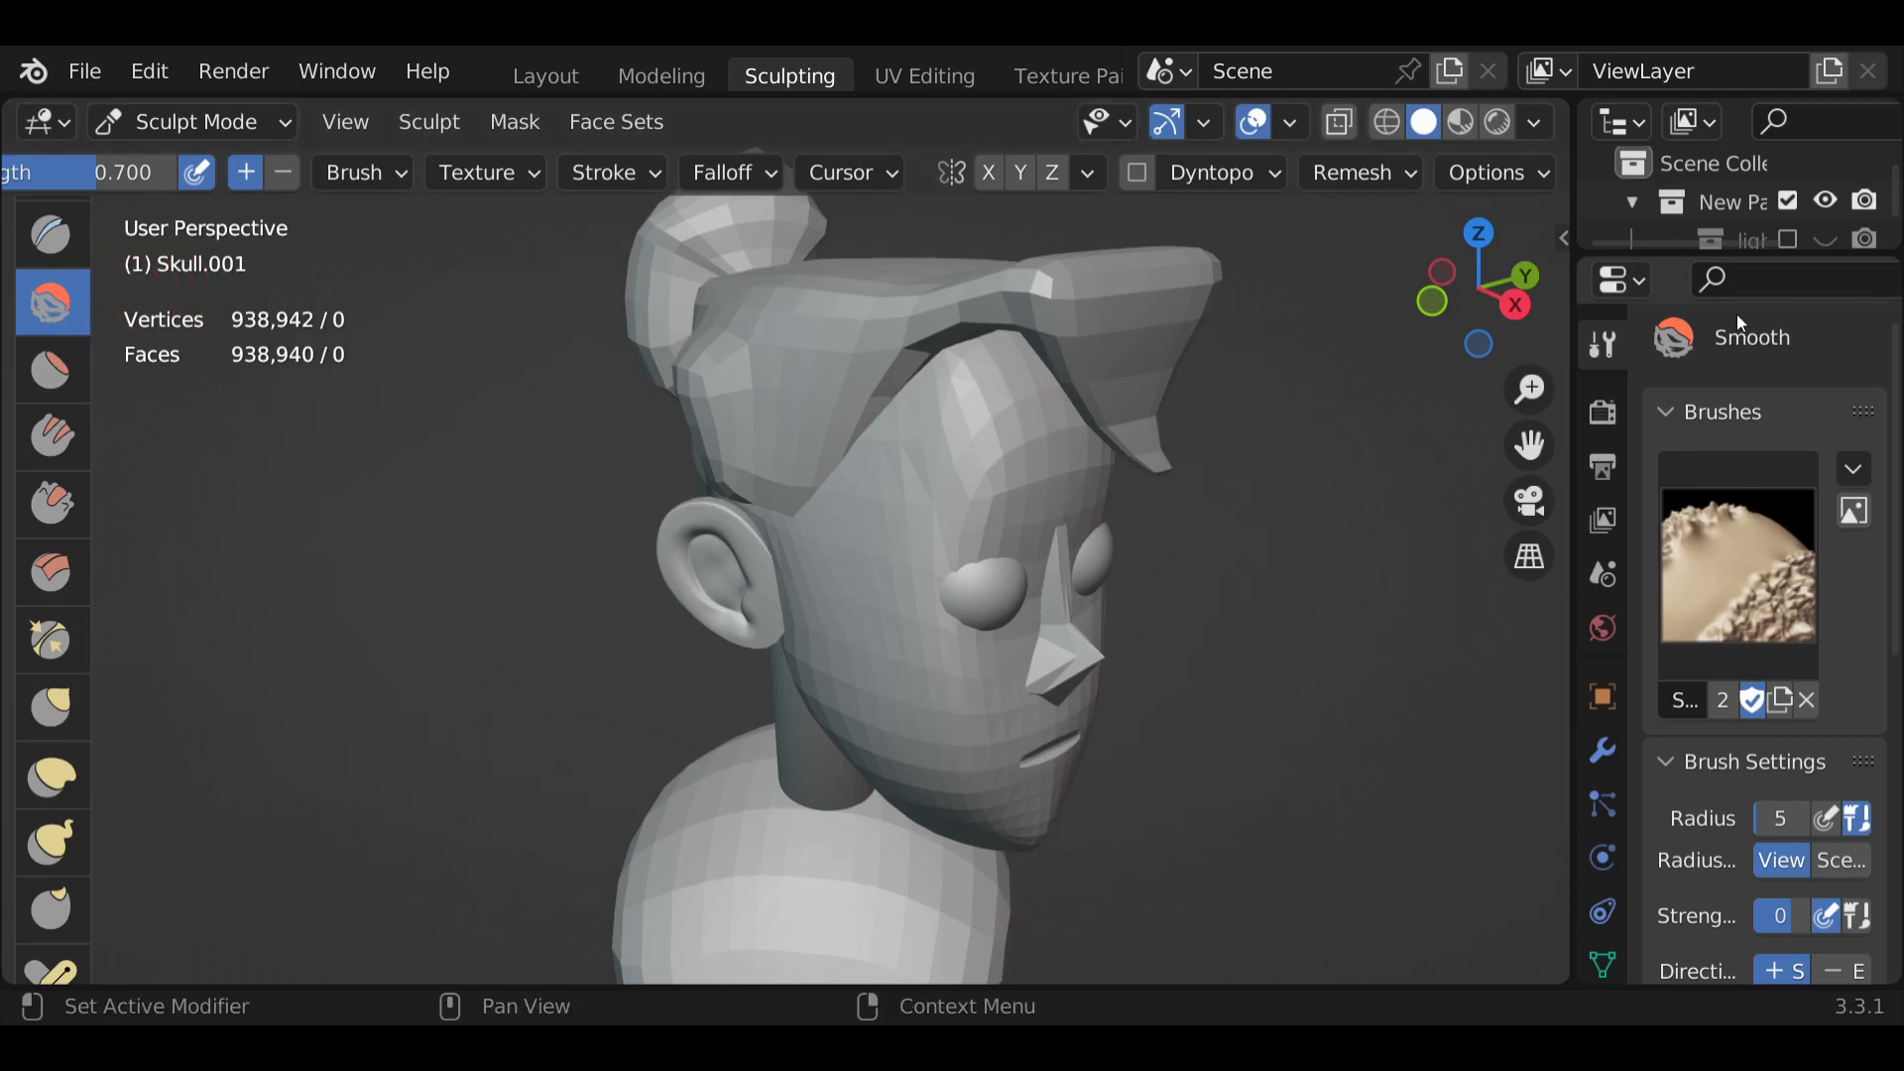
left_click_drag(901, 535, 897, 622)
mouse_move(922, 493)
left_mouse_down()
mouse_move(925, 556)
mouse_move(972, 500)
left_mouse_up()
left_click_drag(986, 421, 952, 461)
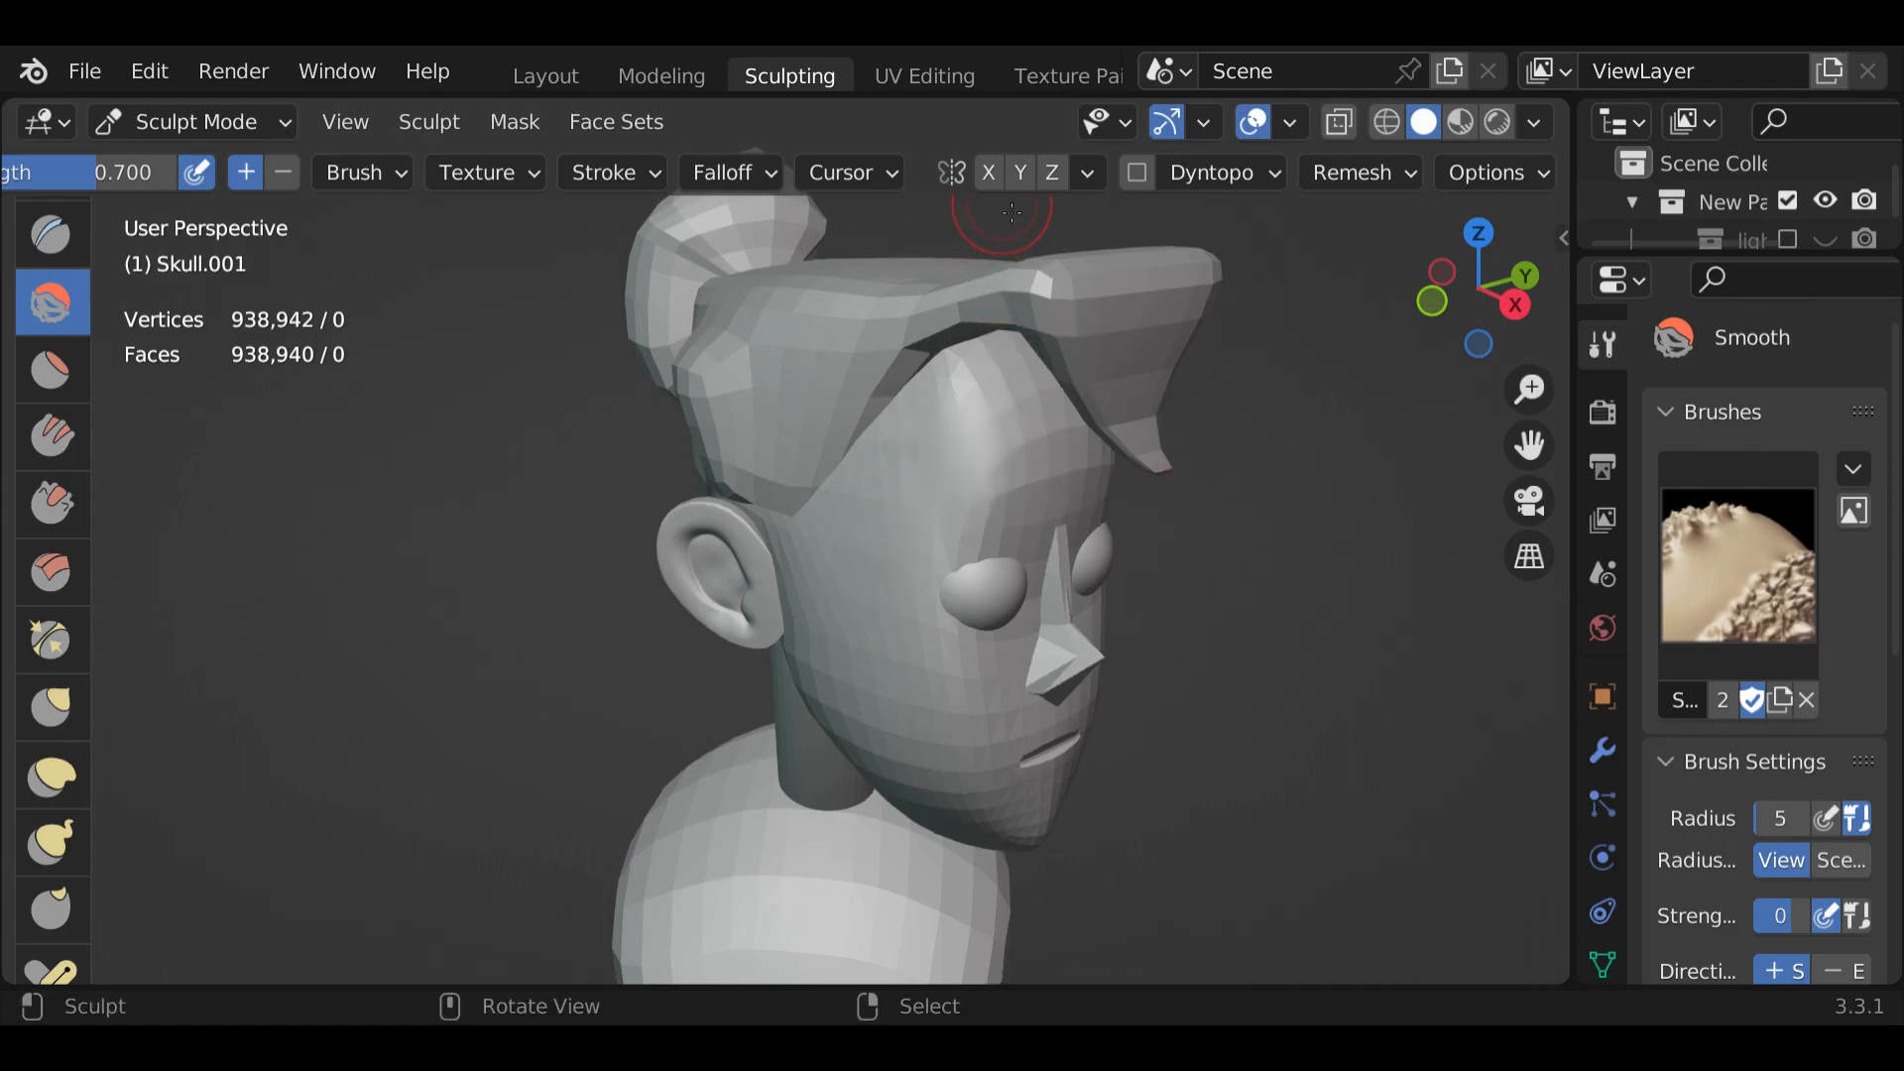
Turn on Y-axis mirror symmetry and smooth the face around the right eye, forehead and cheek
mouse_move(1046, 441)
middle_mouse_down()
mouse_move(884, 485)
mouse_move(783, 449)
middle_mouse_up()
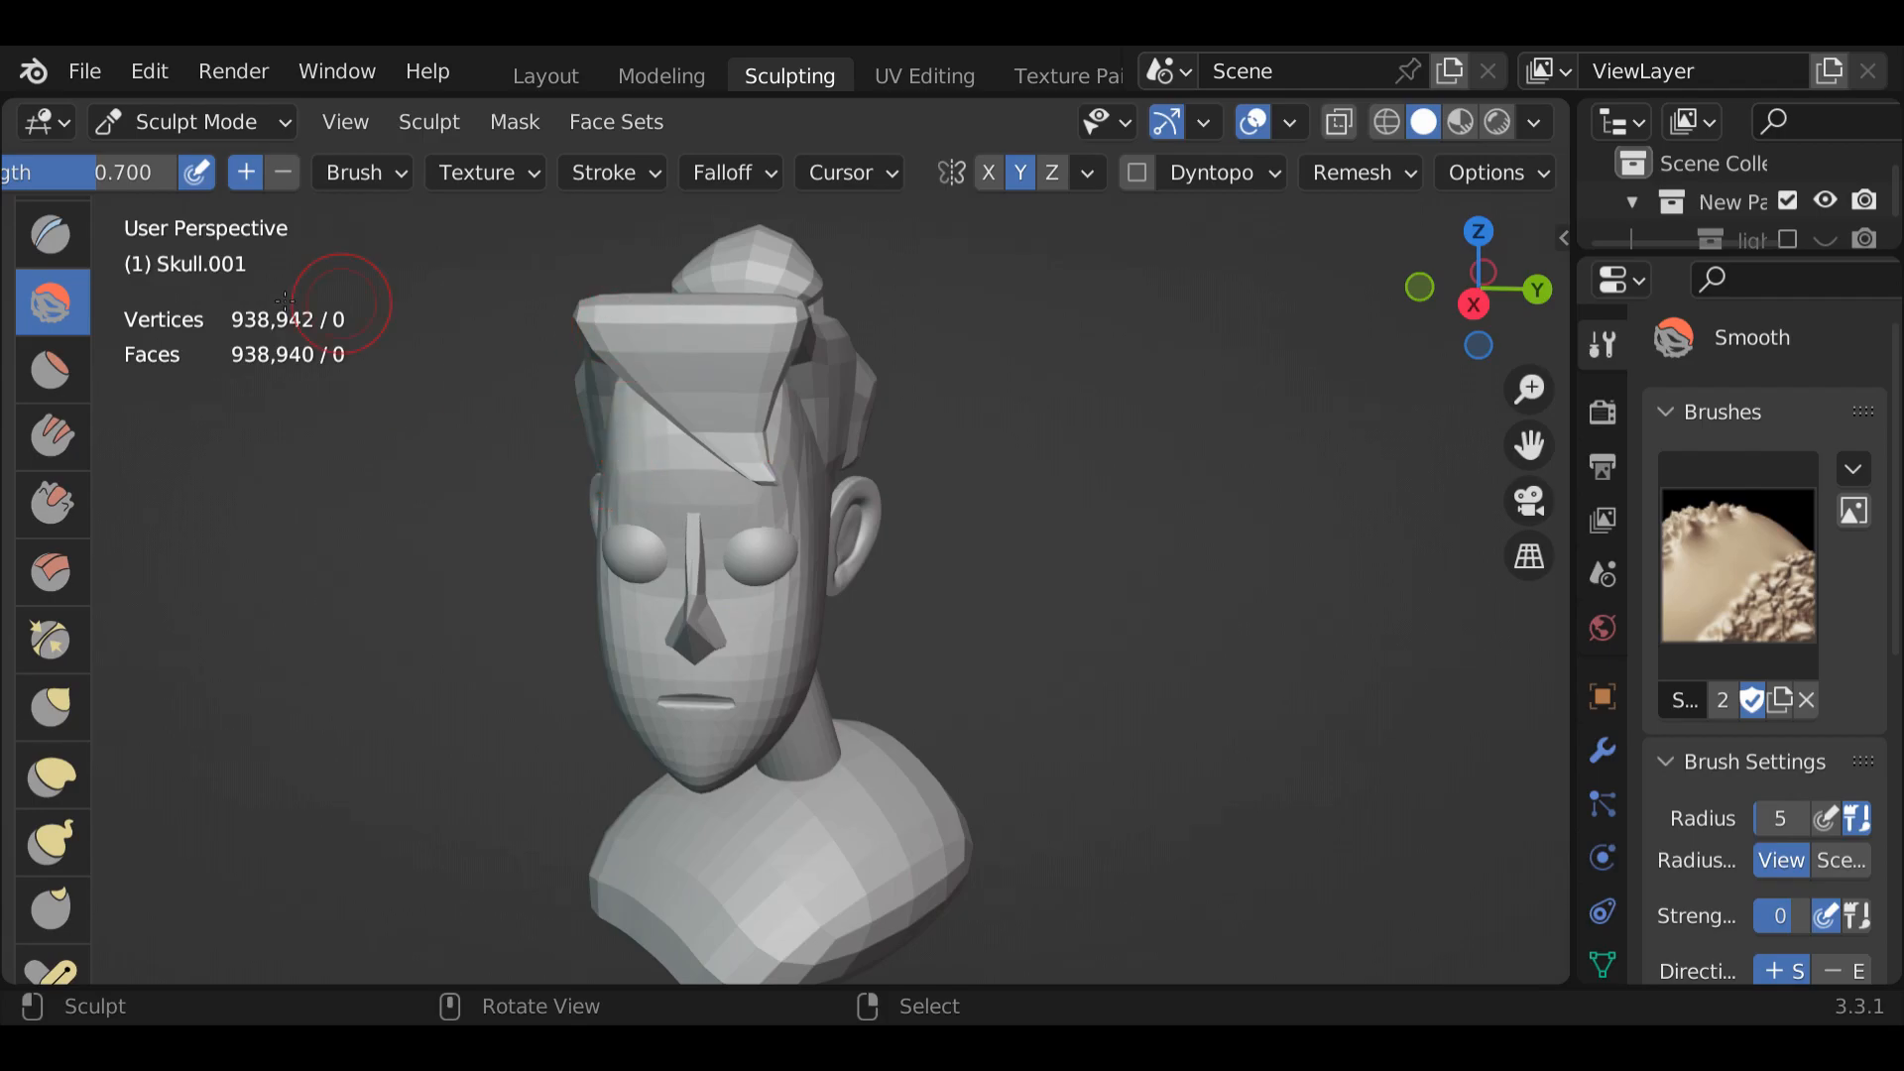
middle_click_drag(850, 574, 1092, 557)
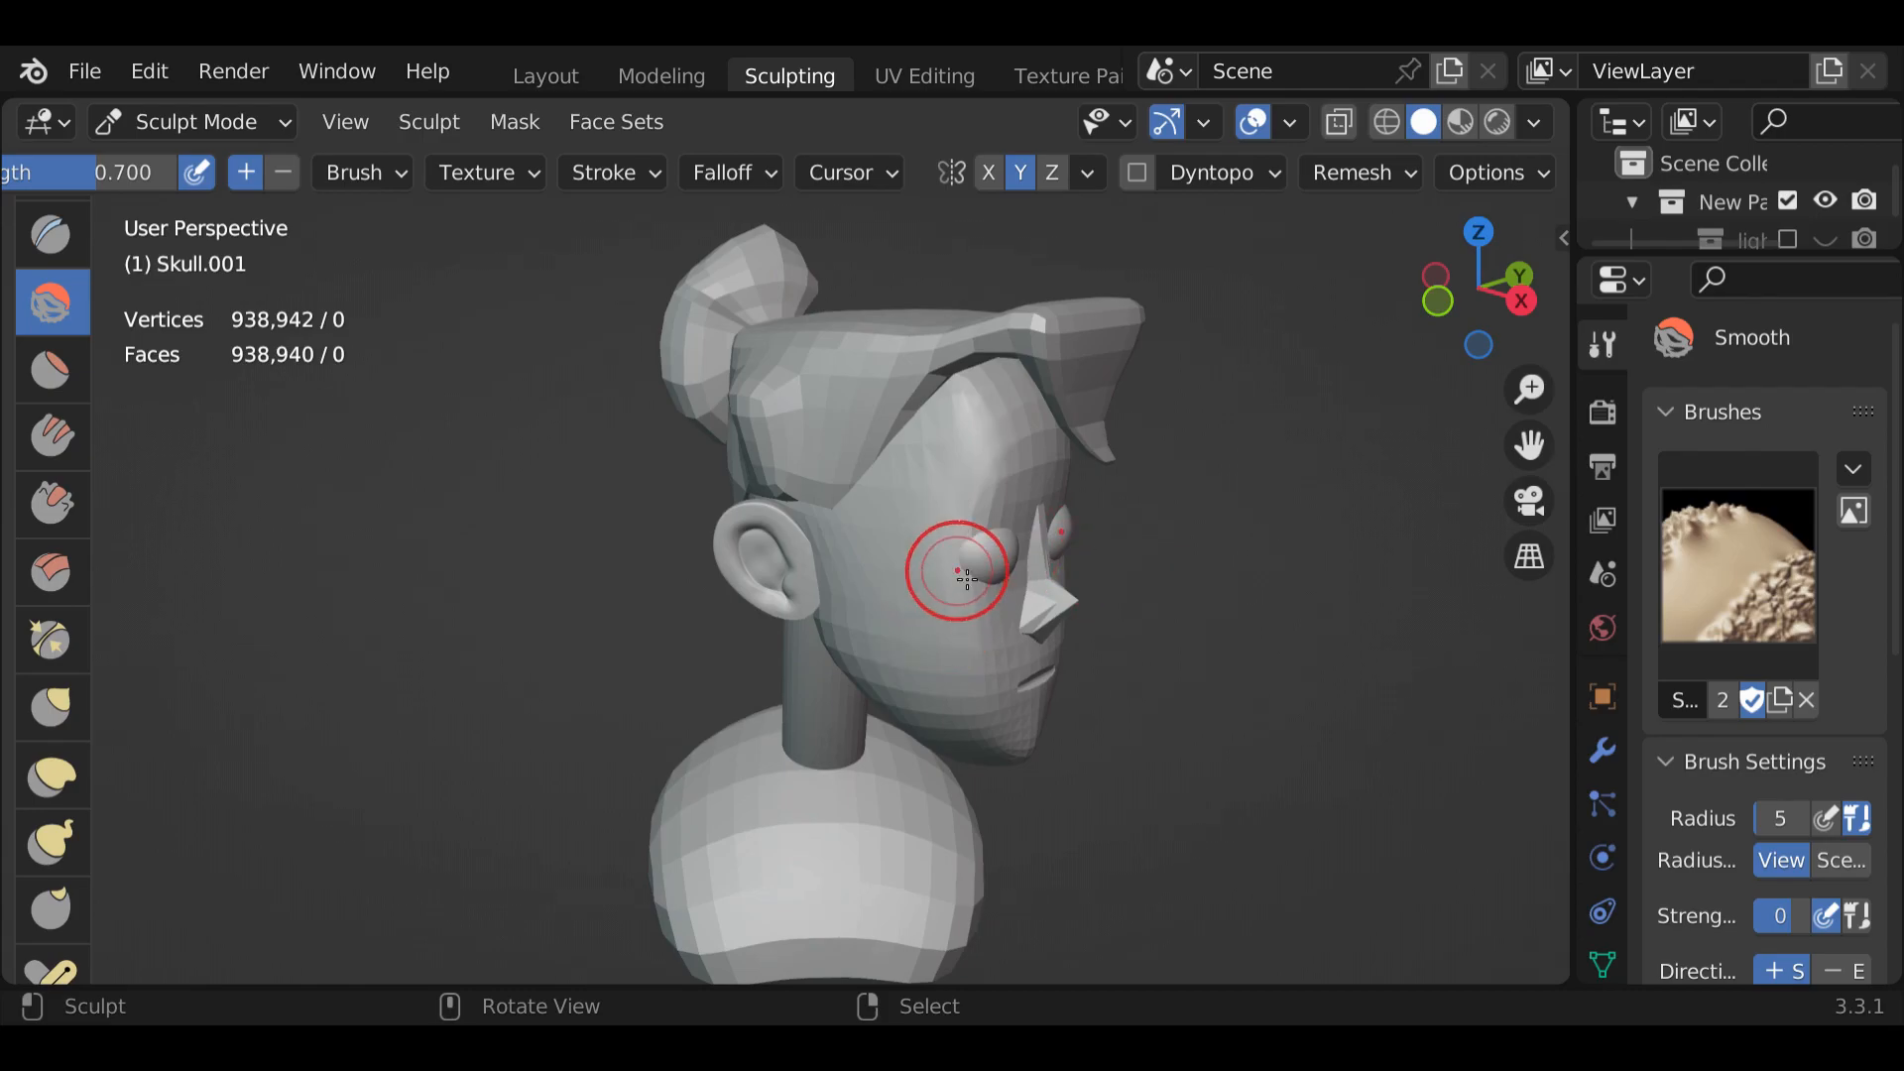
left_click_drag(967, 577, 993, 591)
left_click_drag(1024, 459, 862, 577)
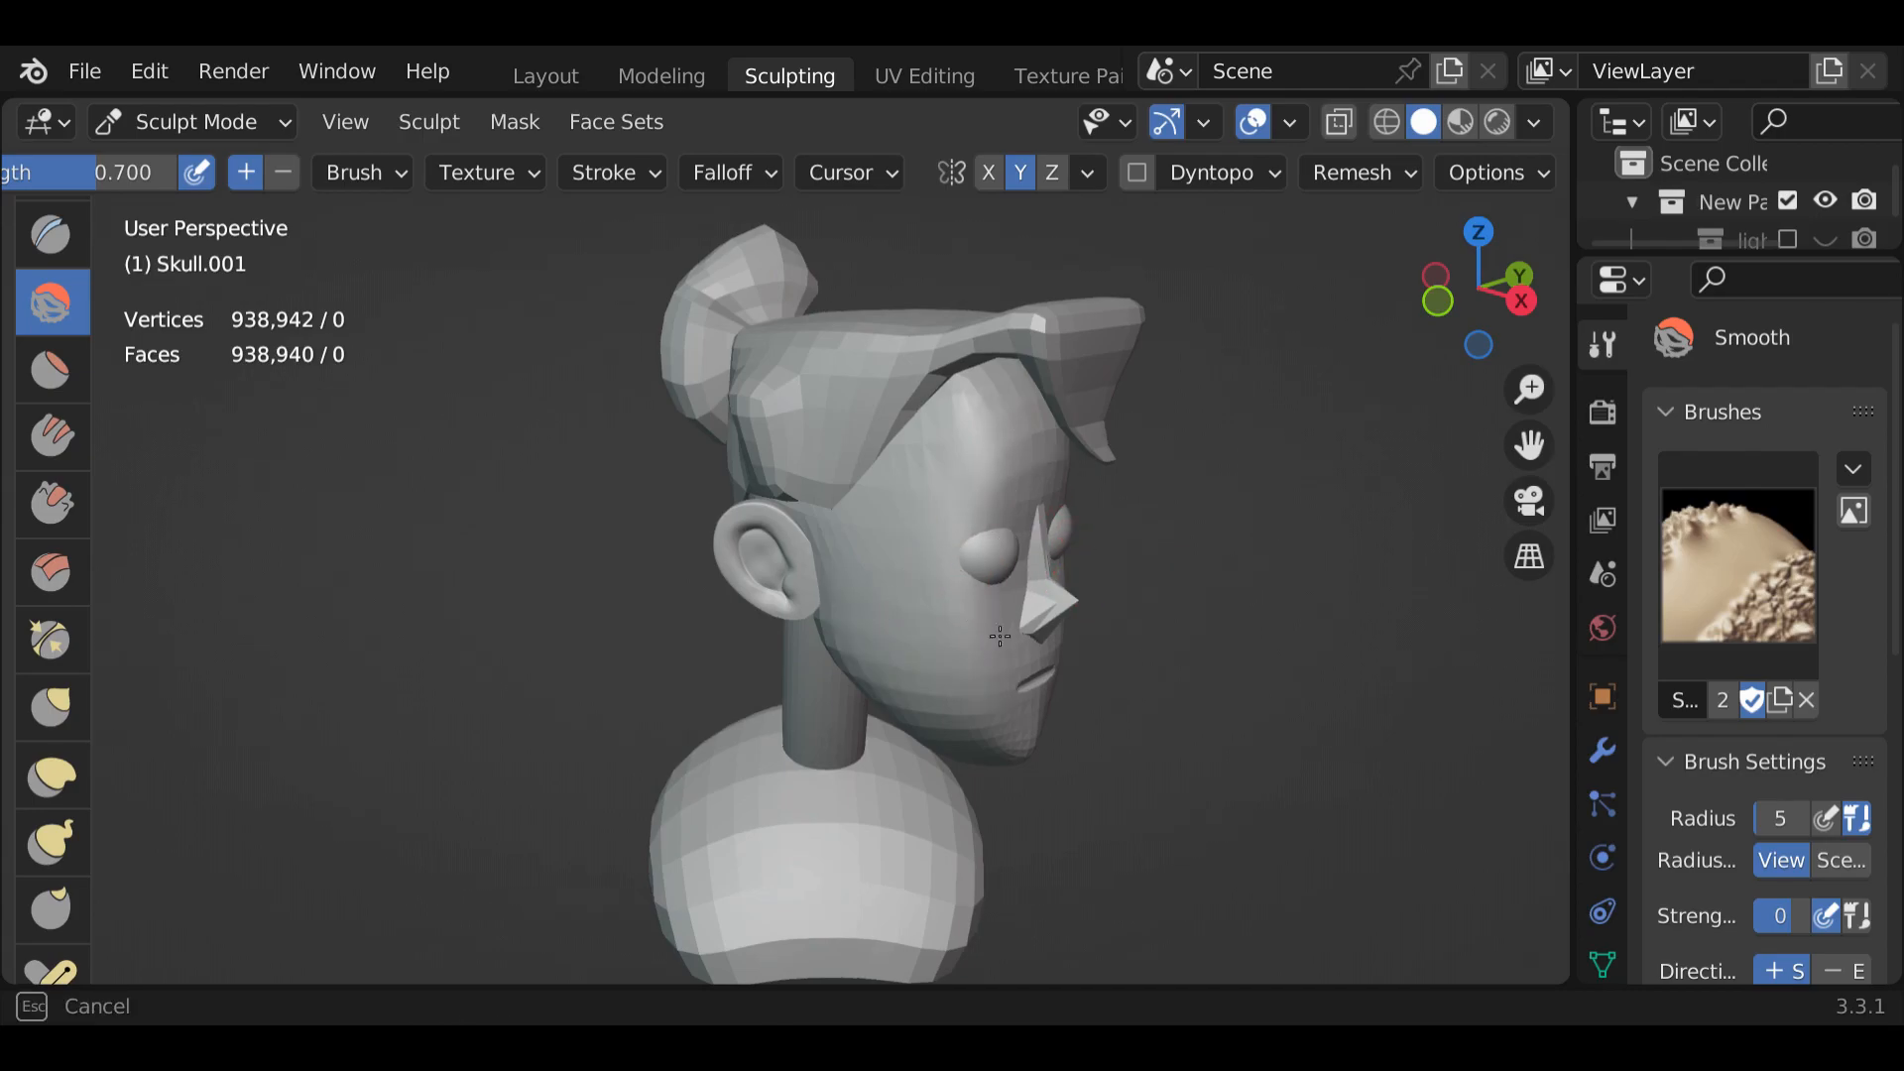
left_click_drag(1023, 666, 993, 693)
Choose the Scrape brush and flatten the facets on the skull's left temple and cheek
middle_click_drag(993, 693, 476, 502)
scroll(40, 784, "down", 4)
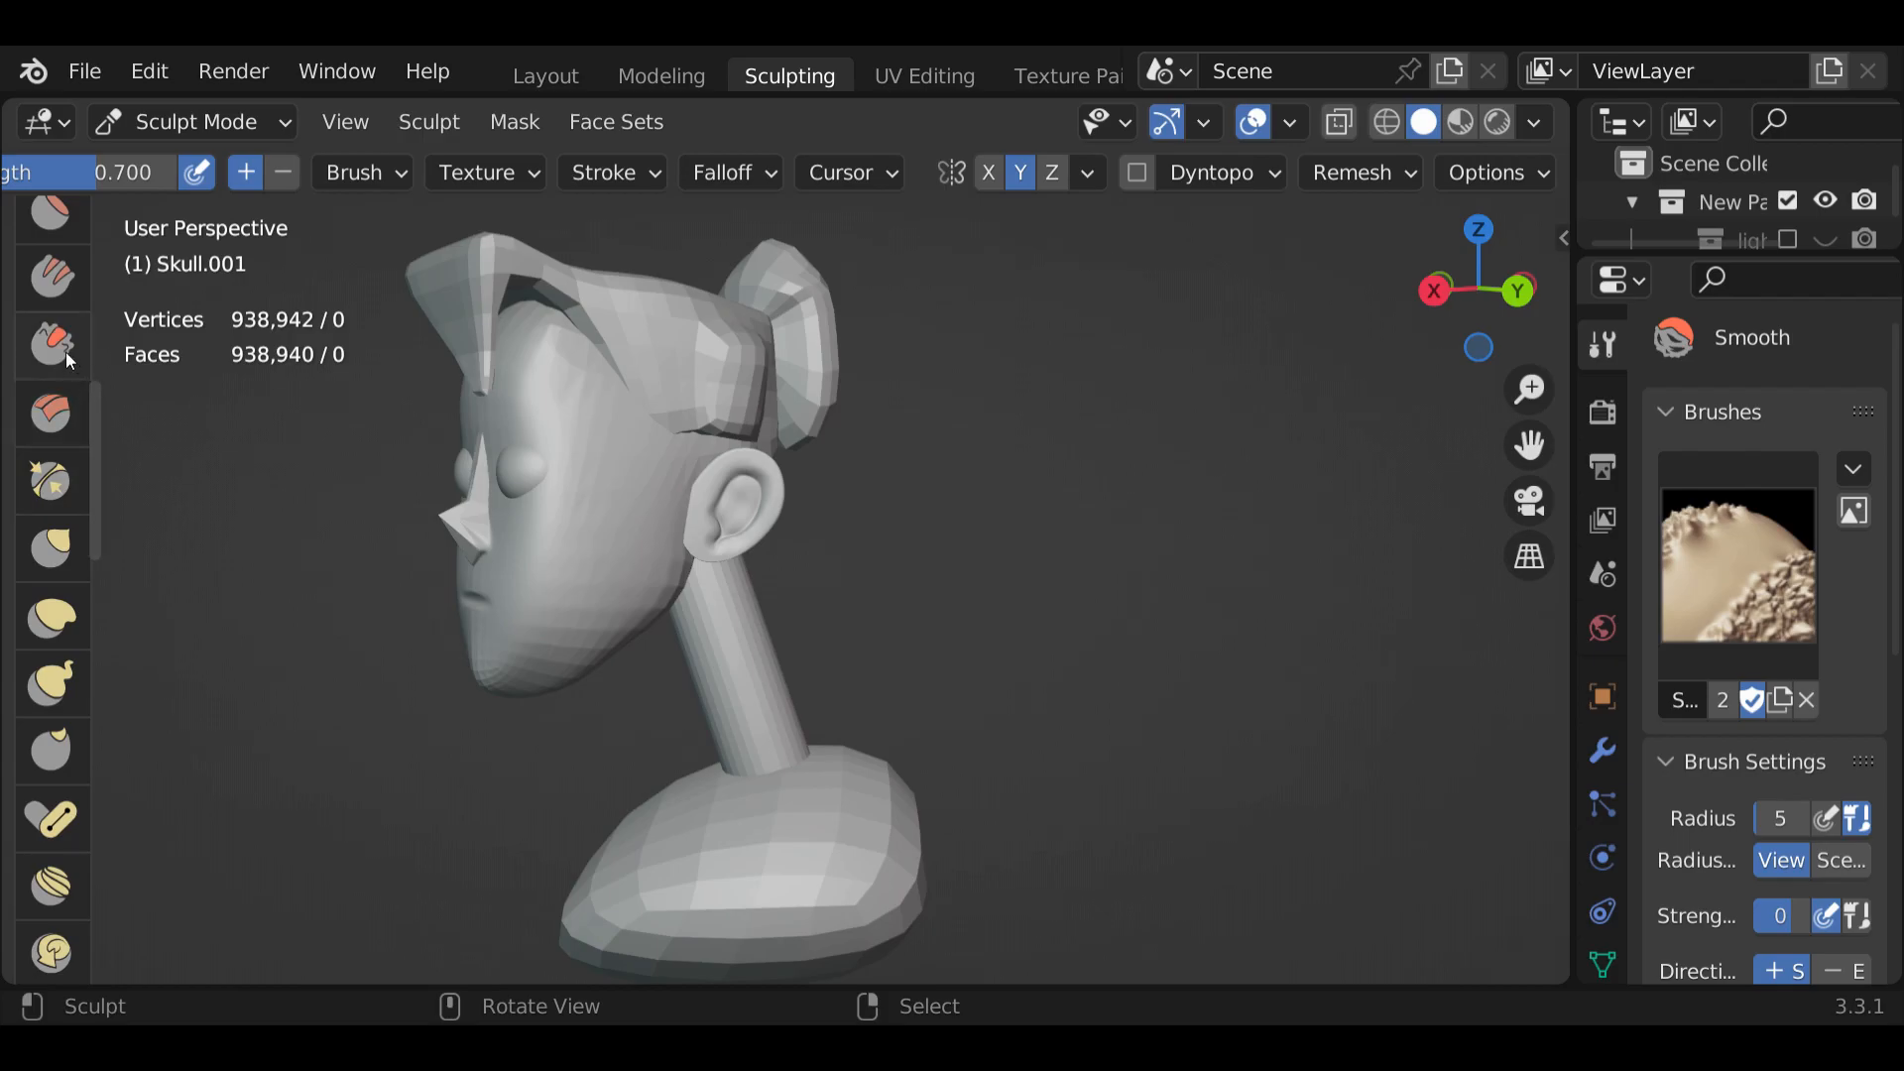
left_click(58, 349)
mouse_move(647, 496)
left_mouse_down()
mouse_move(632, 580)
mouse_move(570, 580)
left_mouse_up()
mouse_move(556, 565)
middle_mouse_down()
mouse_move(825, 712)
mouse_move(729, 707)
middle_mouse_up()
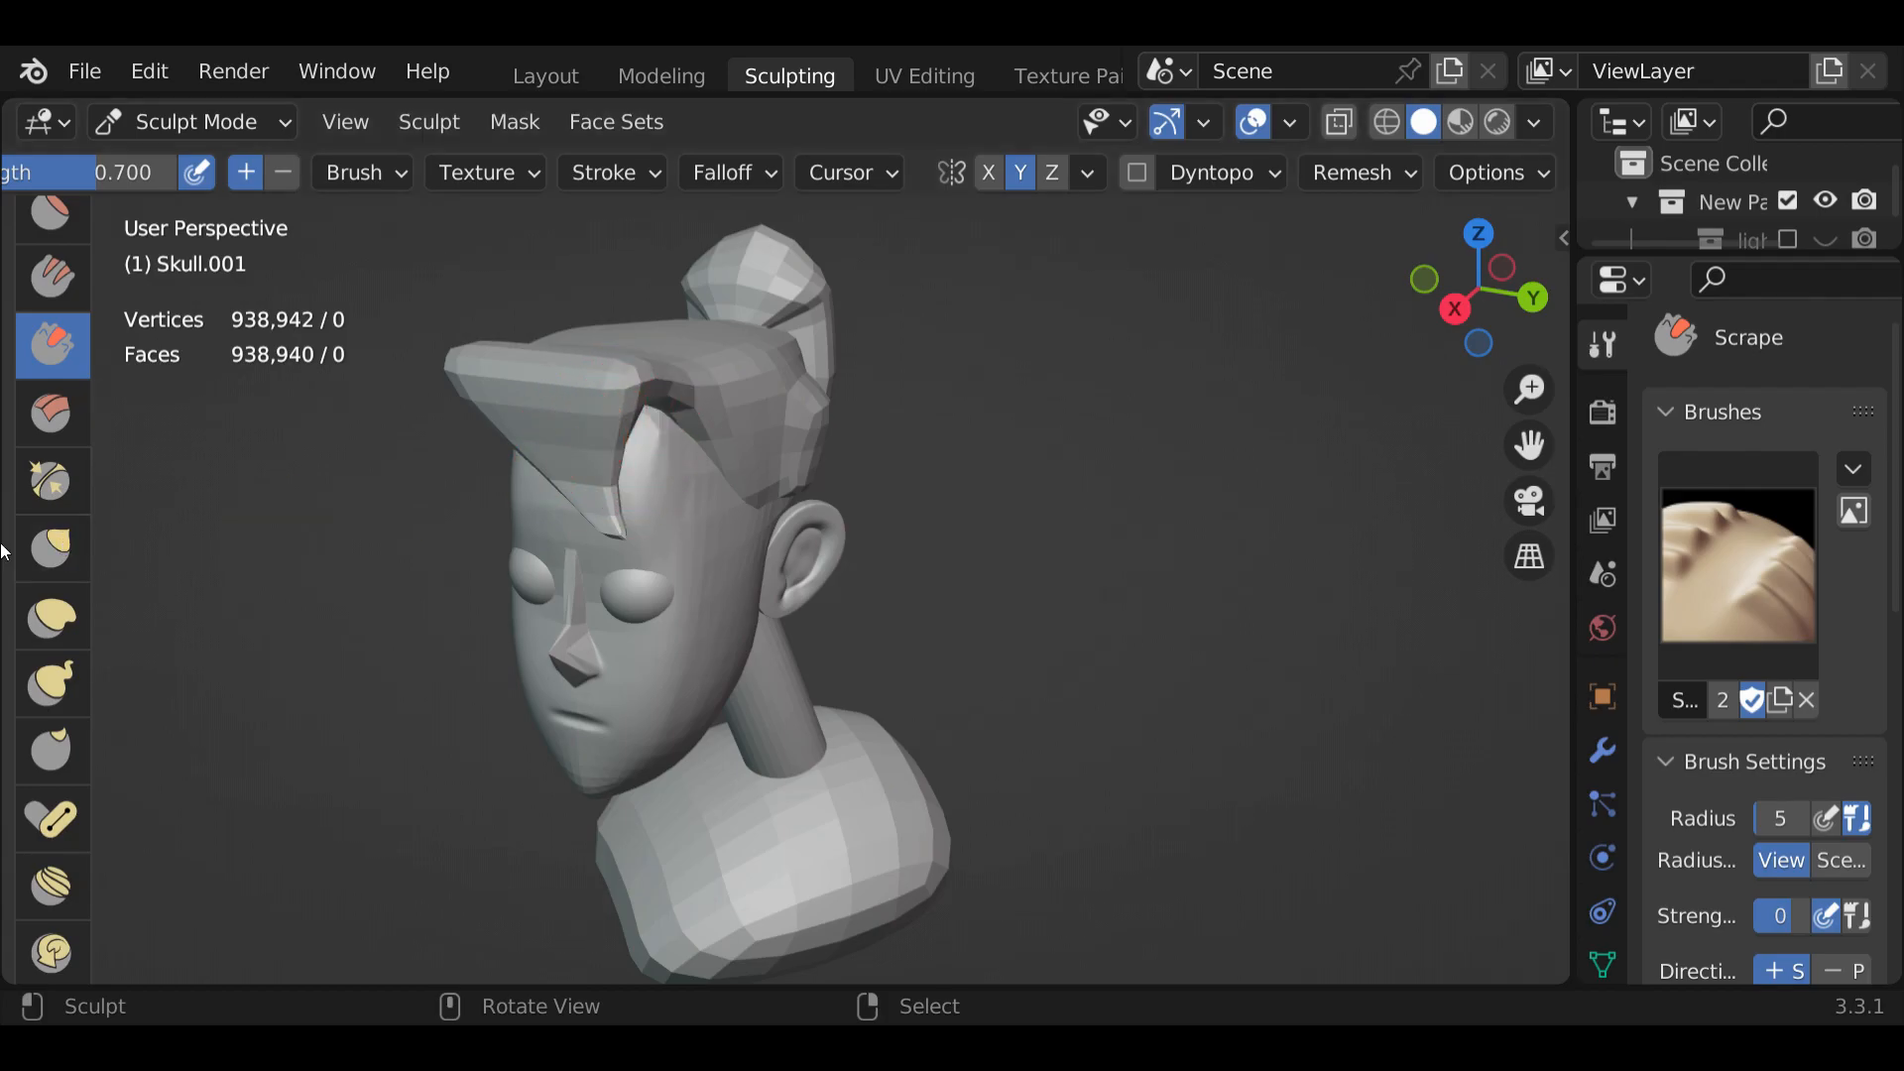
Return to the Smooth brush and smooth both cheeks, the jawline and the chin
scroll(56, 496, "up", 3)
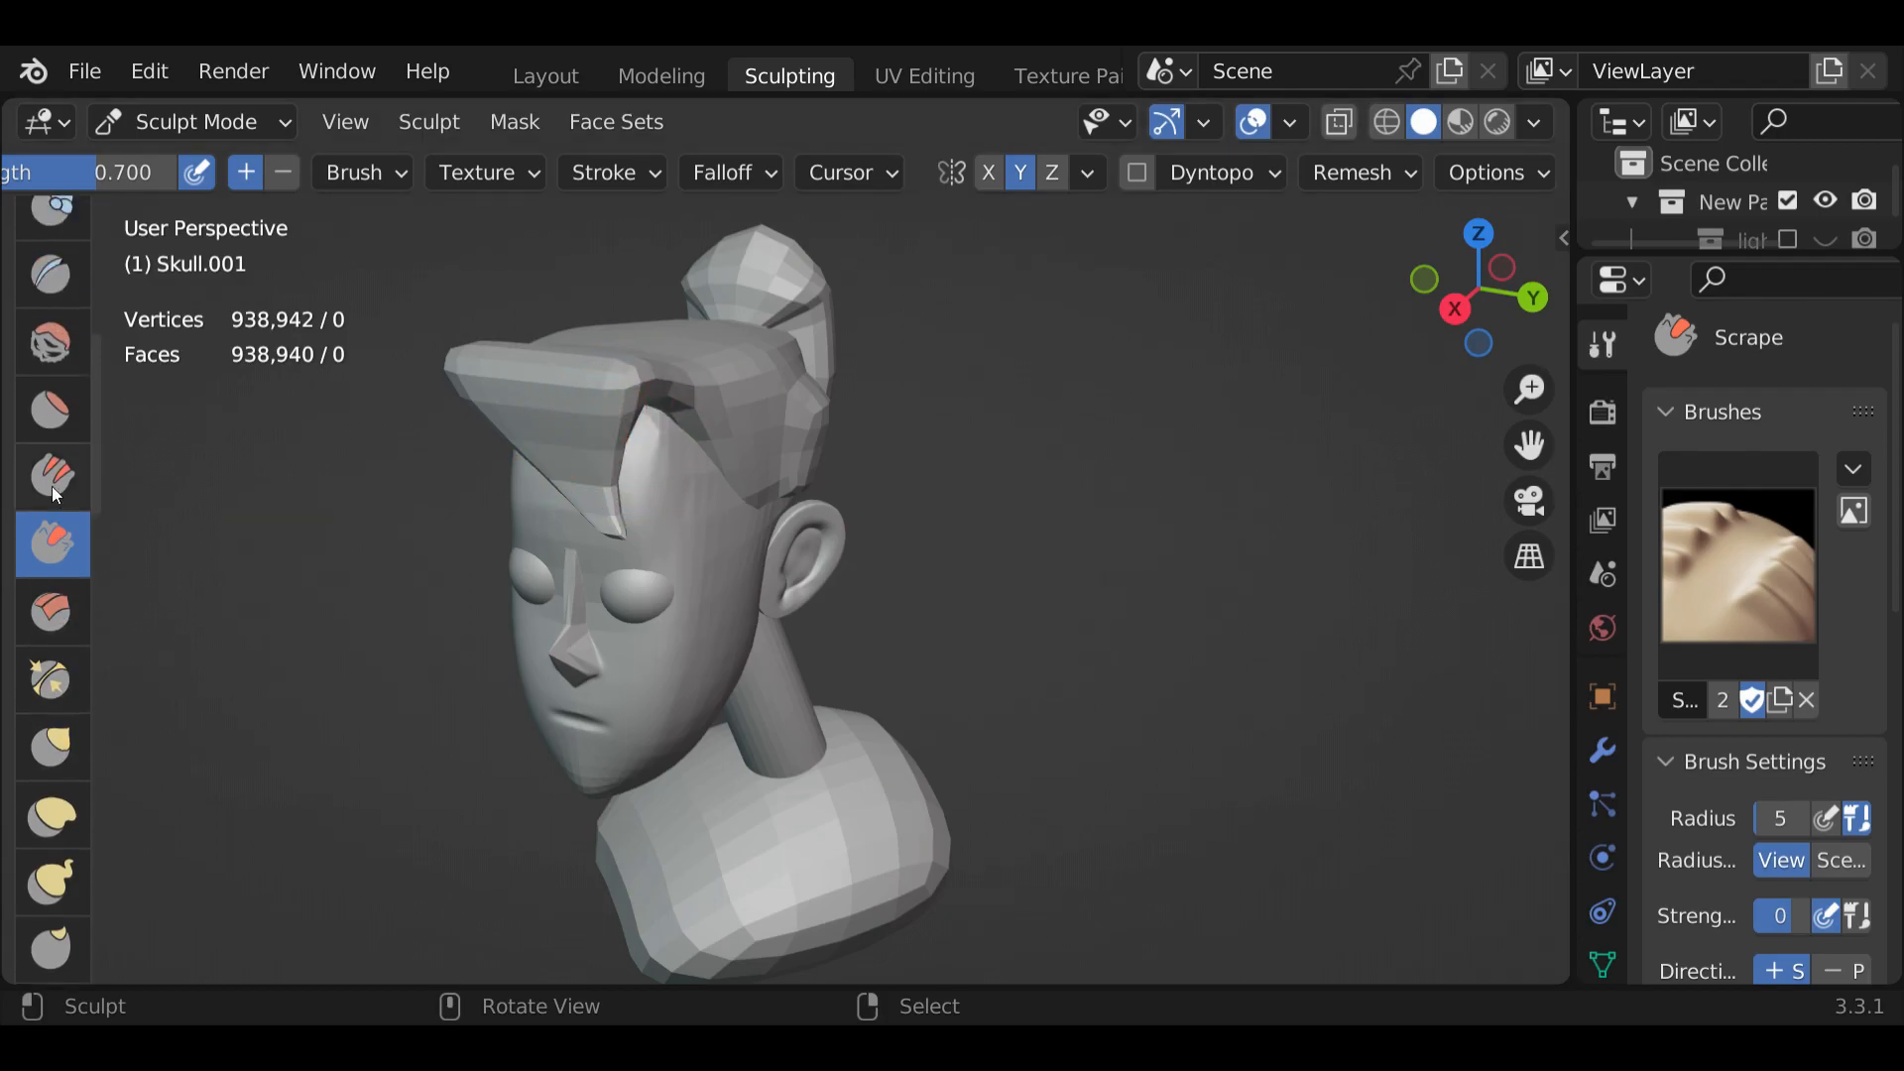
left_click(49, 342)
scroll(443, 552, "up", 5)
mouse_move(442, 552)
middle_mouse_down()
mouse_move(464, 491)
mouse_move(498, 533)
mouse_move(607, 537)
middle_mouse_up()
scroll(436, 495, "down", 3)
left_click_drag(607, 536, 607, 613)
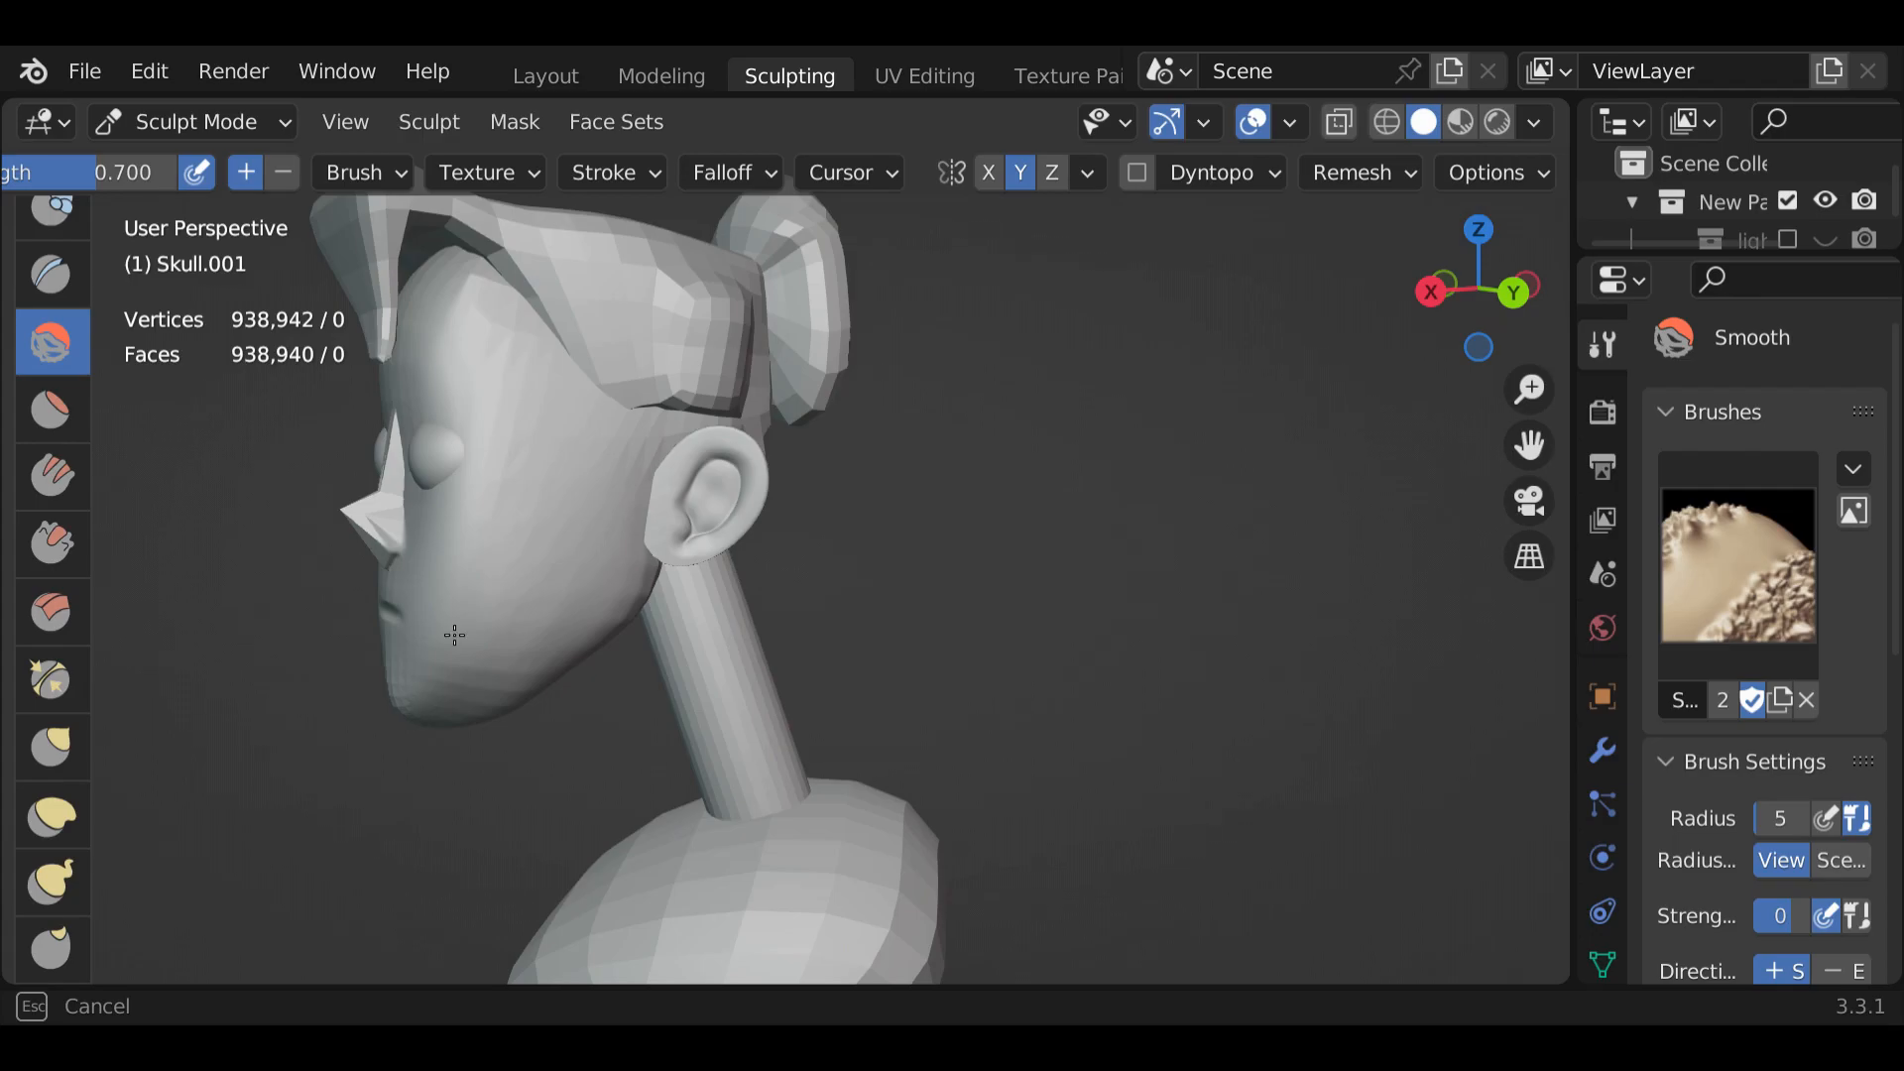
left_click_drag(497, 580, 613, 427)
left_click_drag(524, 687, 501, 607)
mouse_move(494, 588)
middle_mouse_down()
mouse_move(641, 646)
mouse_move(854, 658)
mouse_move(761, 665)
middle_mouse_up()
left_click_drag(894, 724, 914, 794)
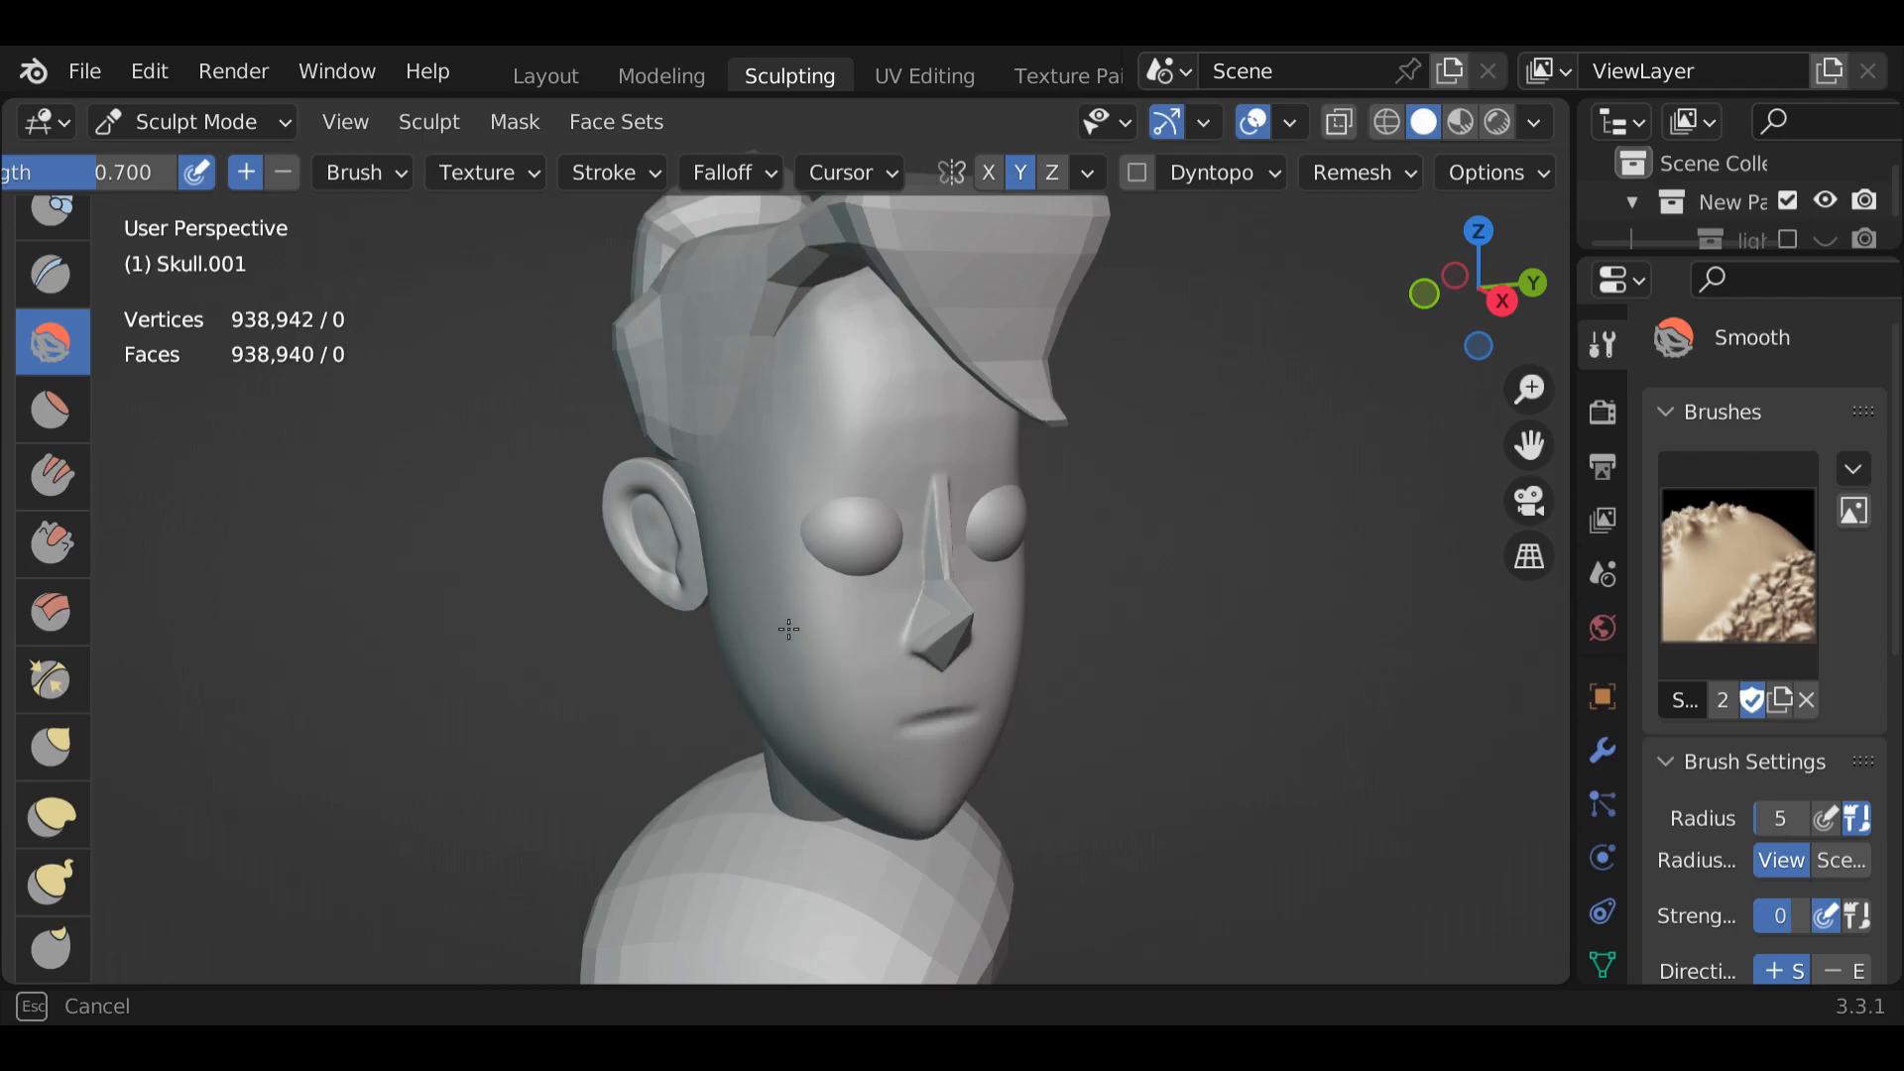
Smooth the underside of the jaw and the back of the skull around the top of the neck
mouse_move(640, 415)
middle_mouse_down()
mouse_move(759, 436)
mouse_move(837, 667)
mouse_move(853, 314)
mouse_move(872, 426)
mouse_move(952, 565)
middle_mouse_up()
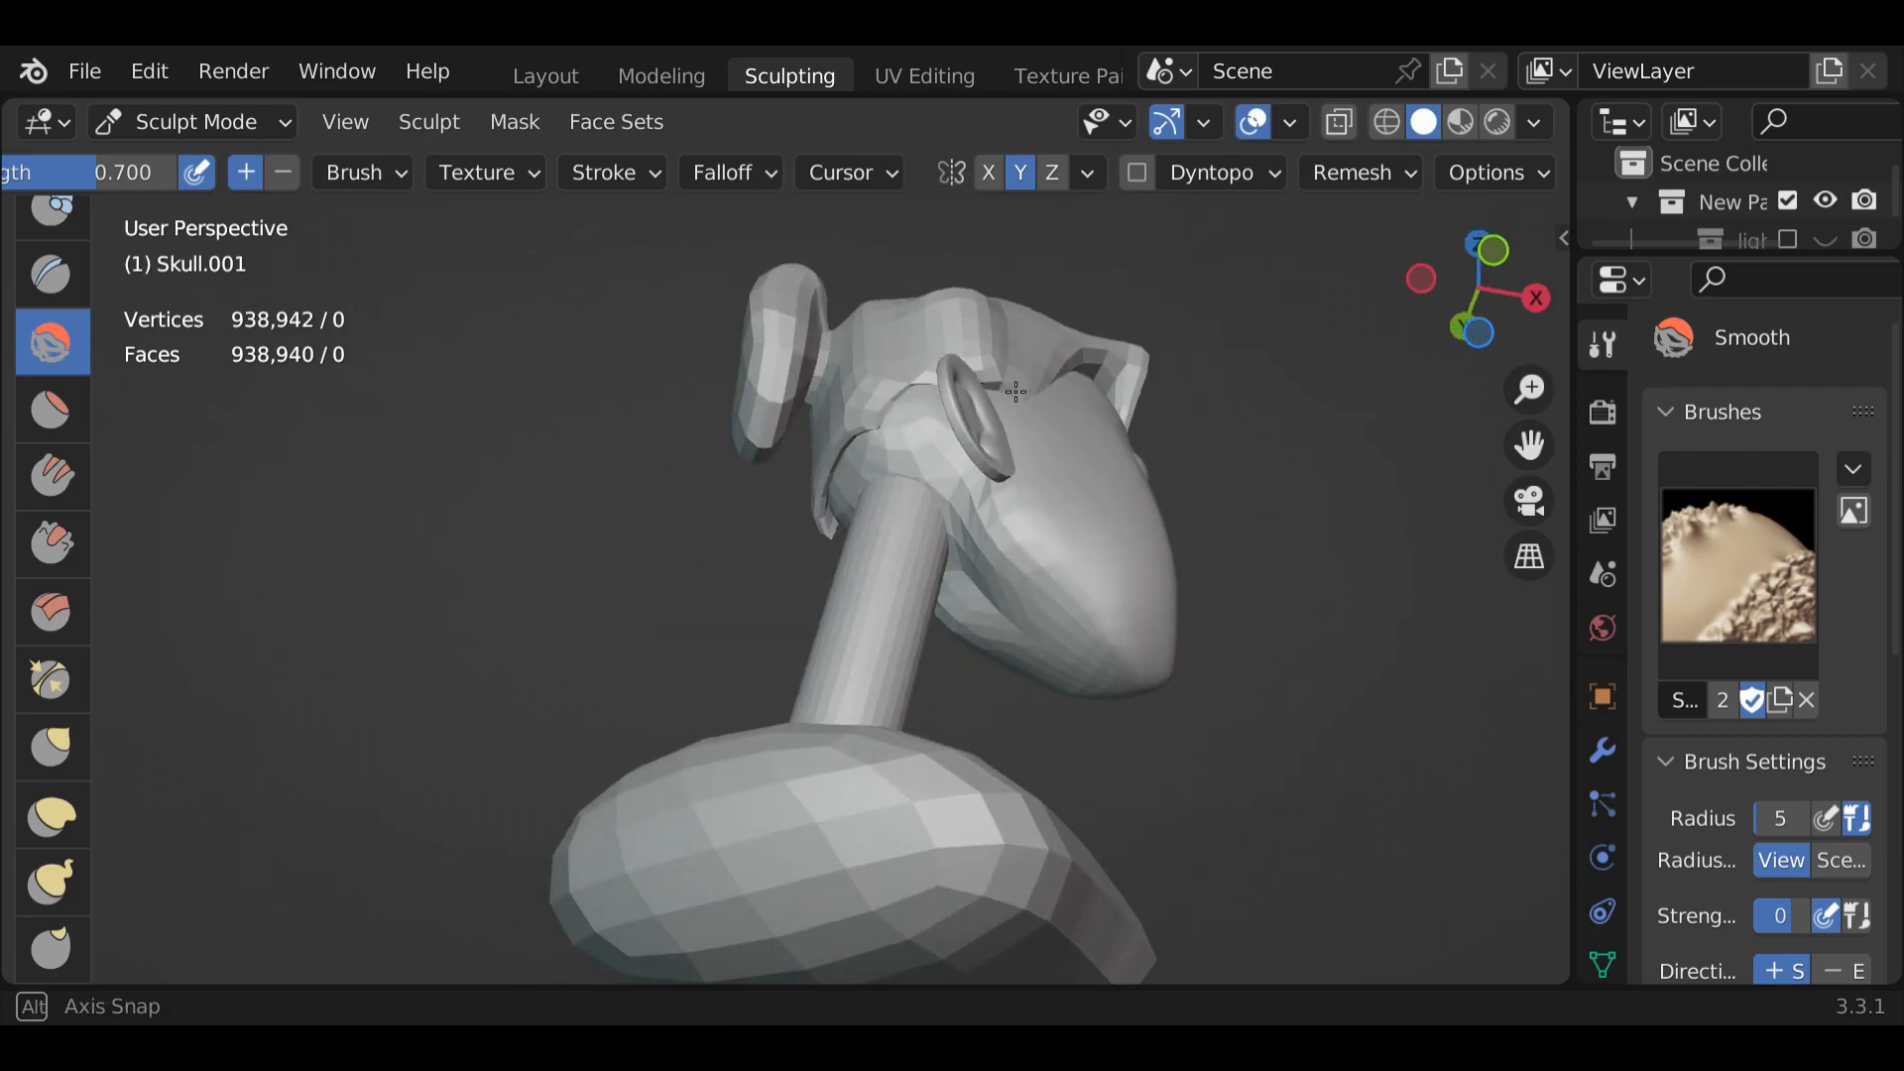
middle_click_drag(955, 491, 957, 486)
left_click_drag(1007, 515, 984, 547)
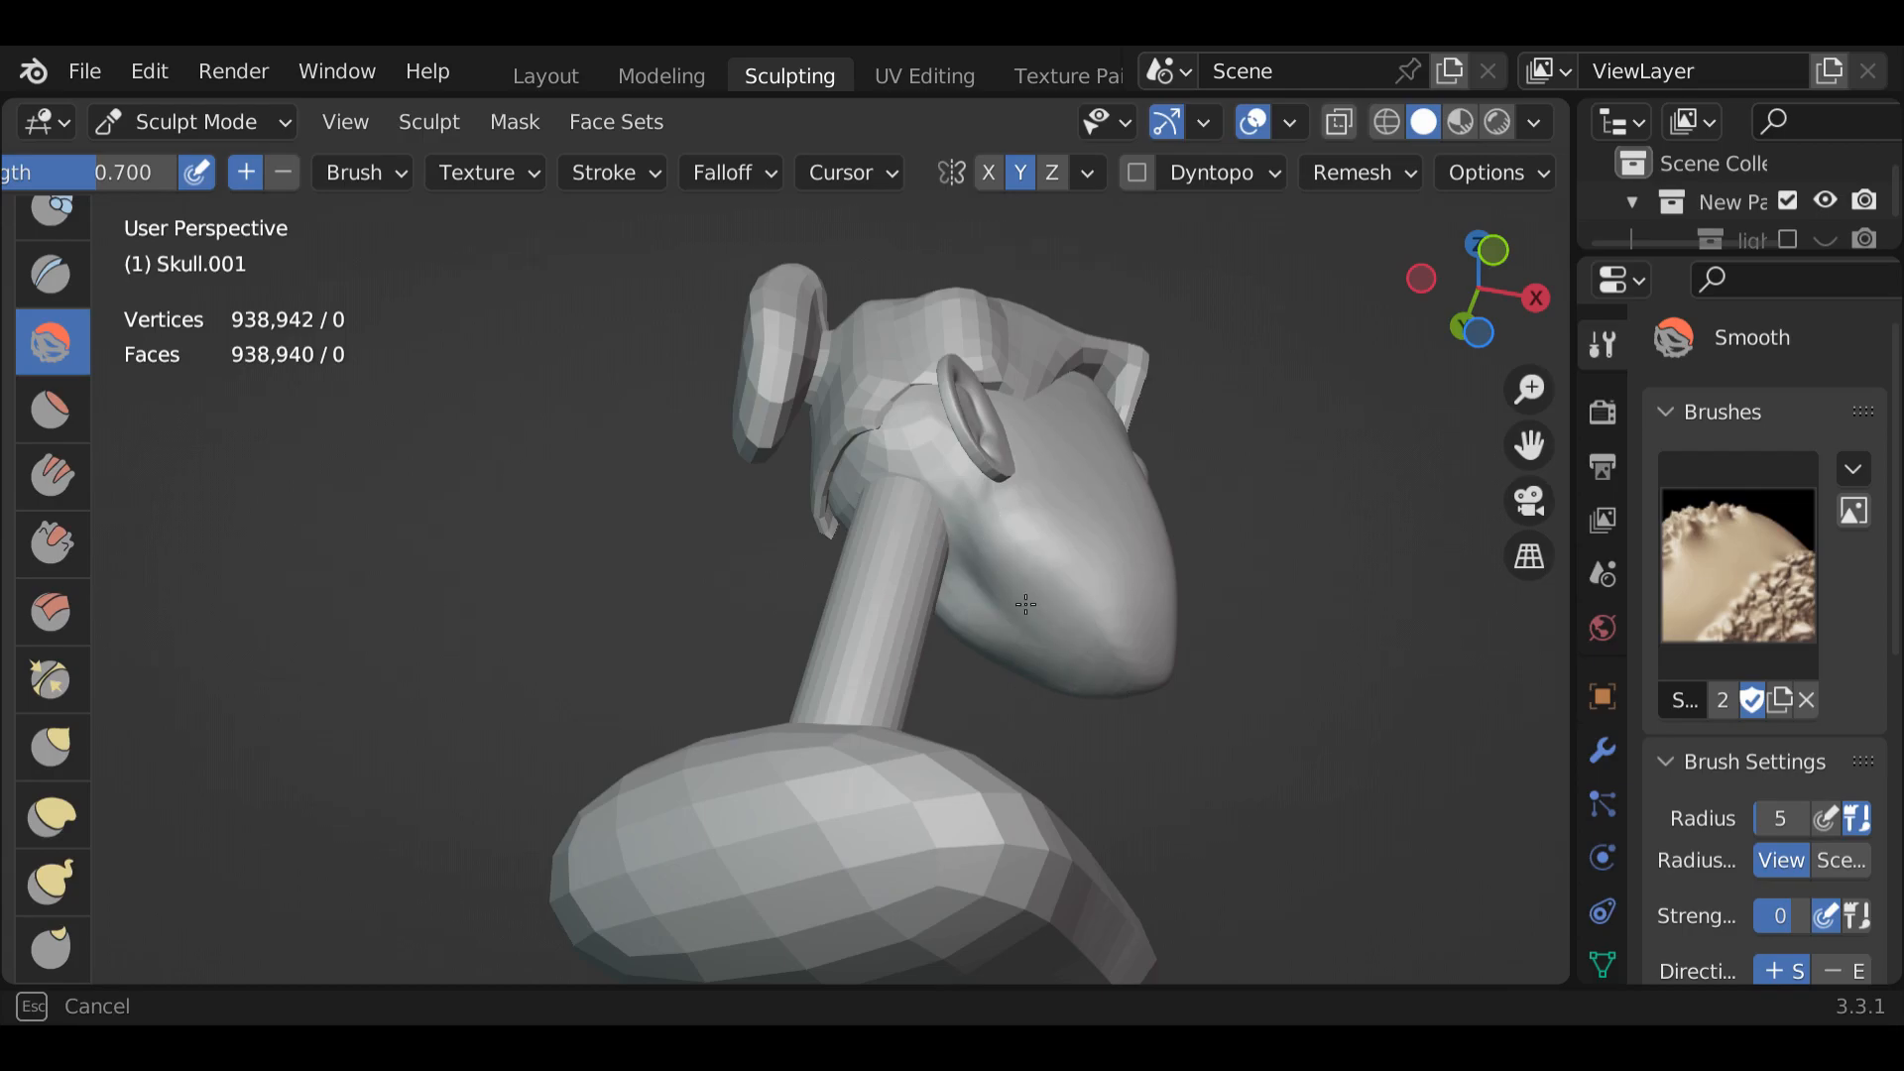
left_click_drag(853, 505, 850, 510)
mouse_move(710, 658)
middle_mouse_down()
mouse_move(721, 522)
mouse_move(838, 688)
mouse_move(977, 650)
mouse_move(723, 532)
middle_mouse_up()
scroll(981, 647, "up", 2)
left_click_drag(723, 531, 784, 525)
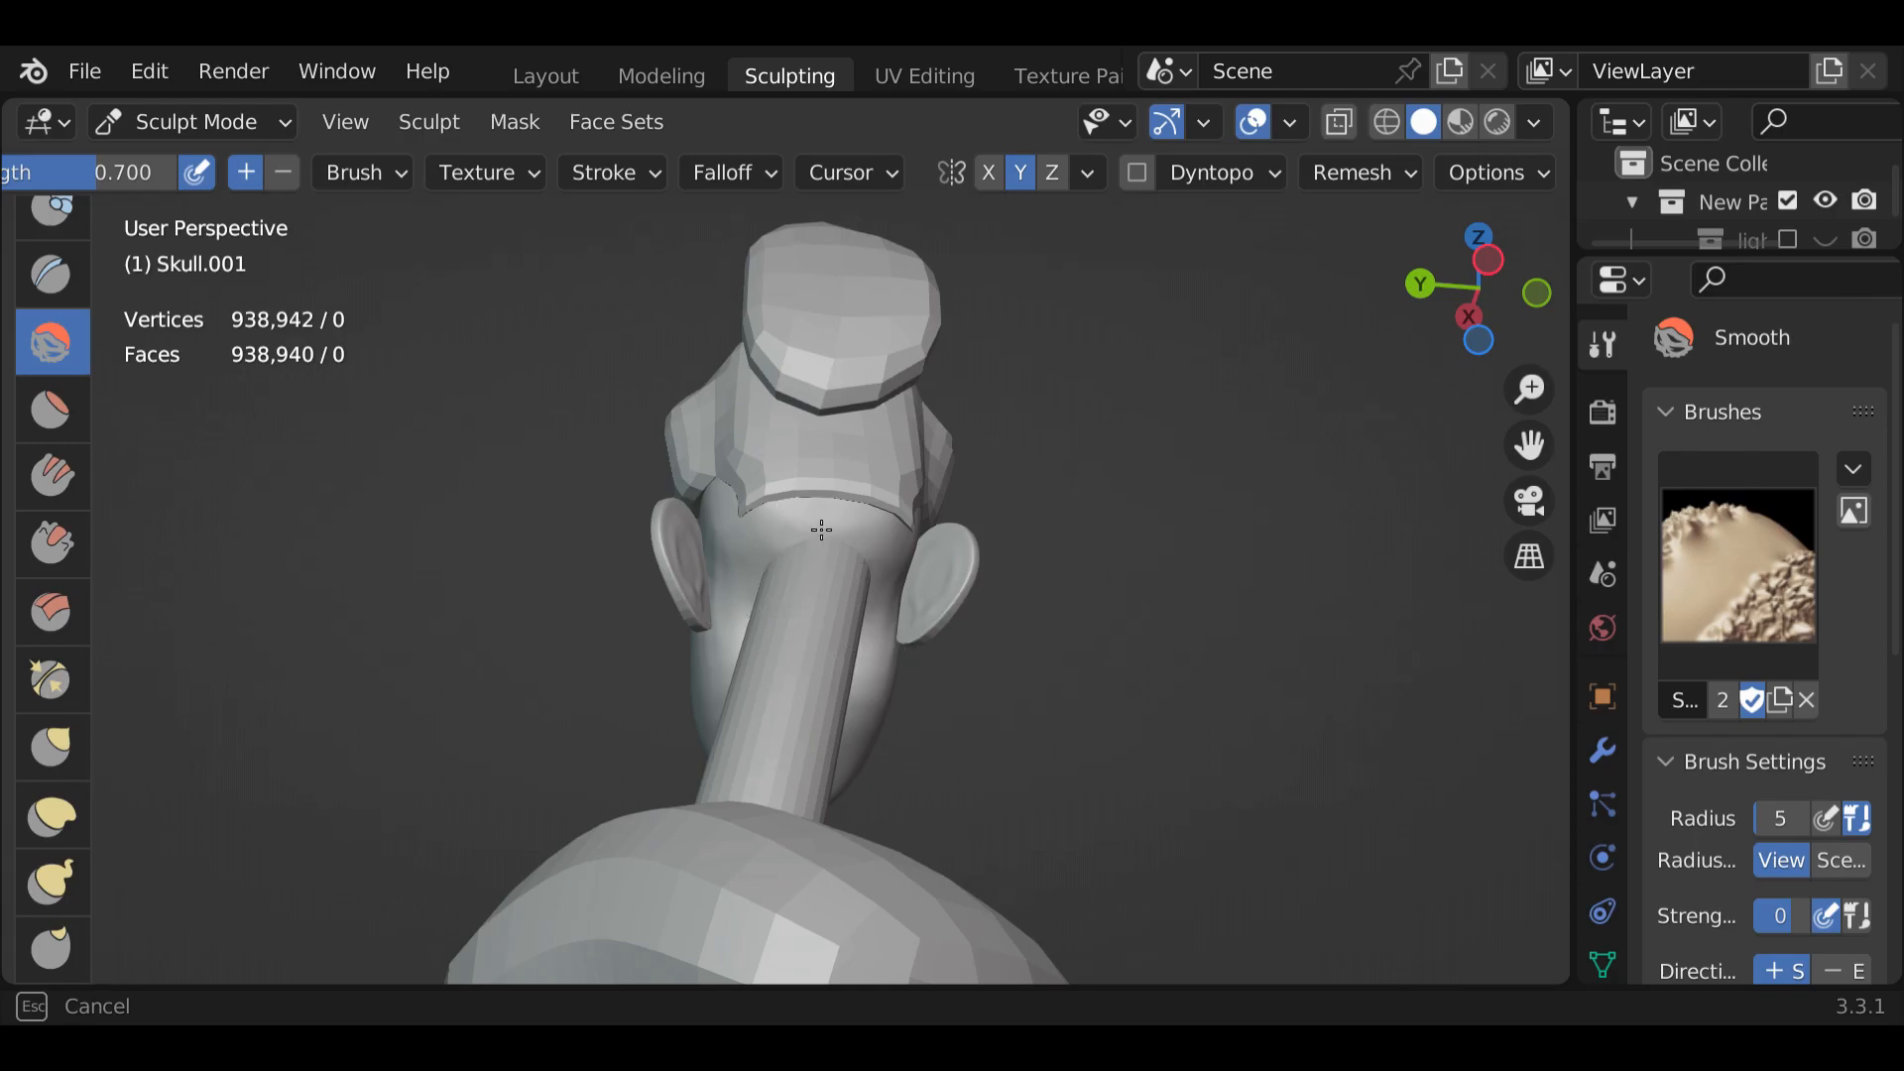
left_click_drag(785, 606, 783, 605)
Smooth the skull's left temple beside the hairline and ear, and the left jaw
mouse_move(783, 605)
middle_mouse_down()
mouse_move(1347, 715)
mouse_move(1263, 765)
middle_mouse_up()
scroll(1346, 715, "down", 2)
scroll(1263, 765, "up", 2)
left_click_drag(637, 454, 644, 475)
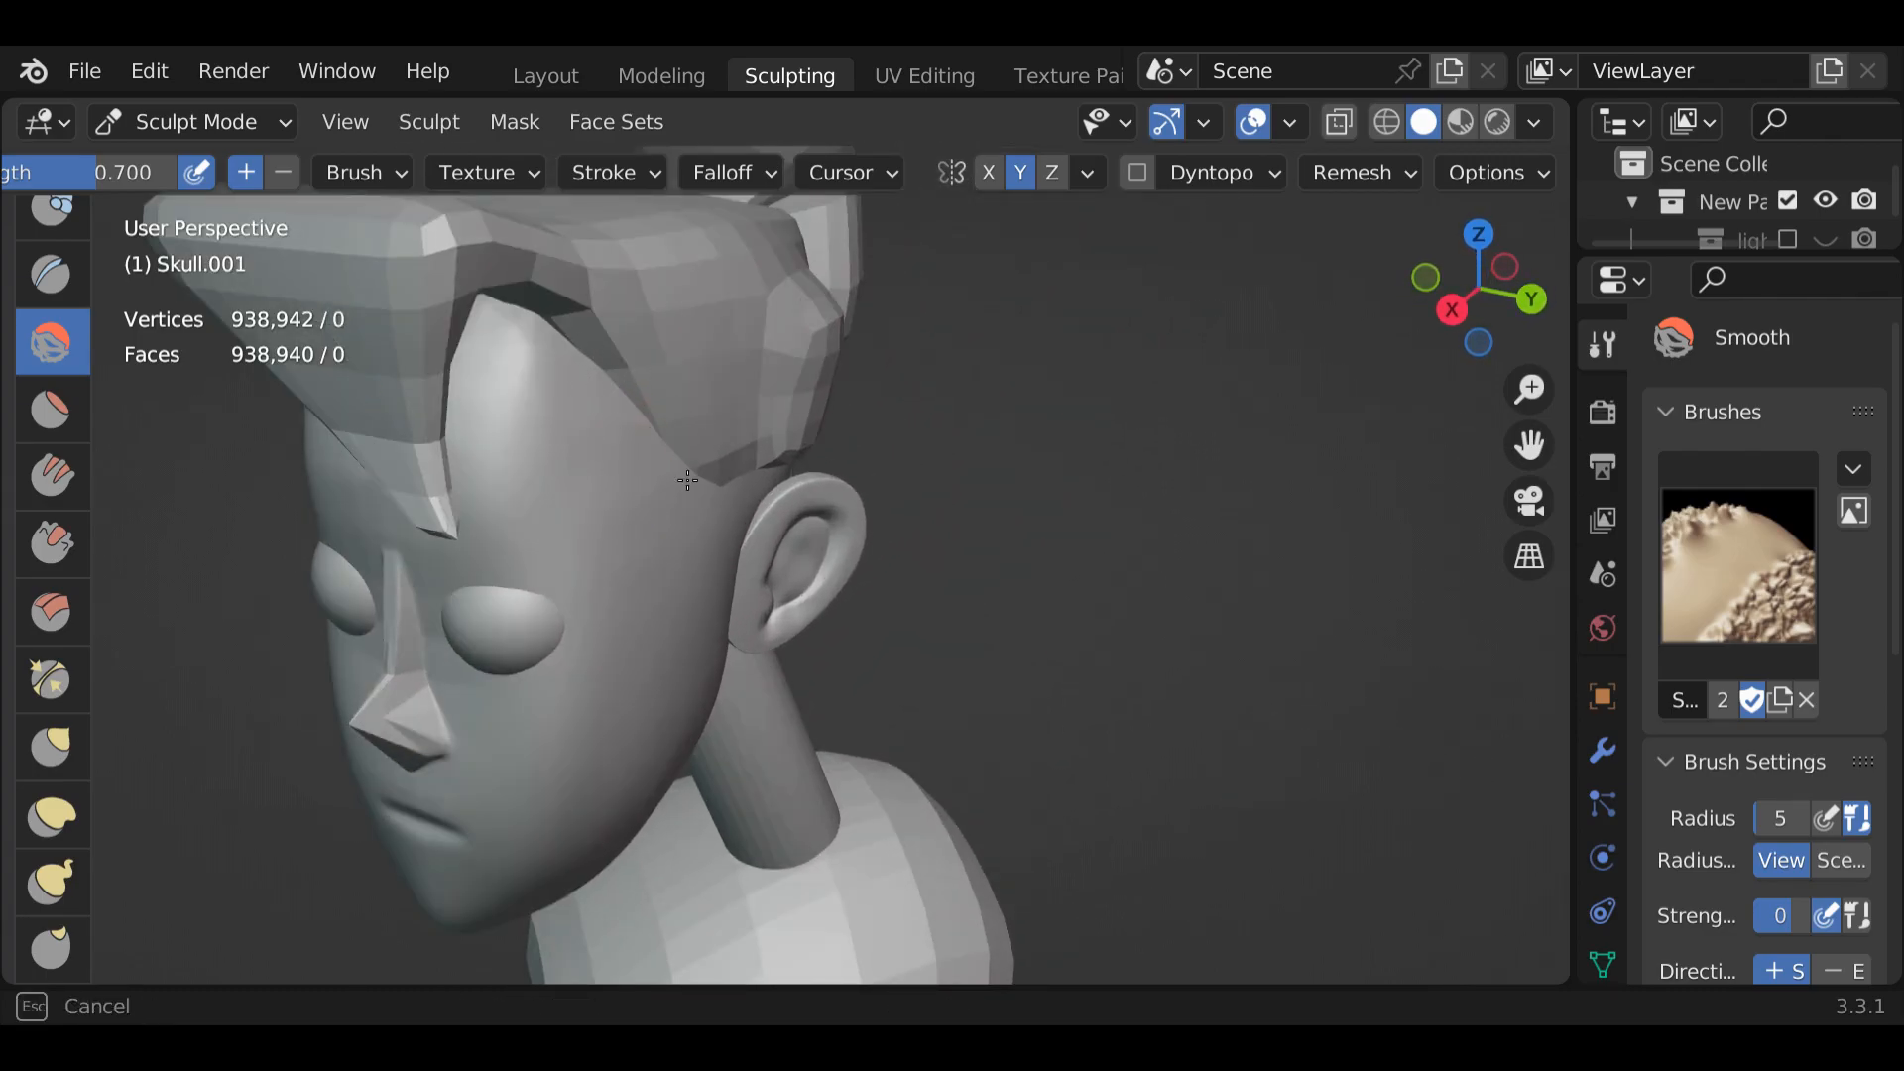
left_click_drag(630, 725, 638, 722)
scroll(645, 719, "down", 3)
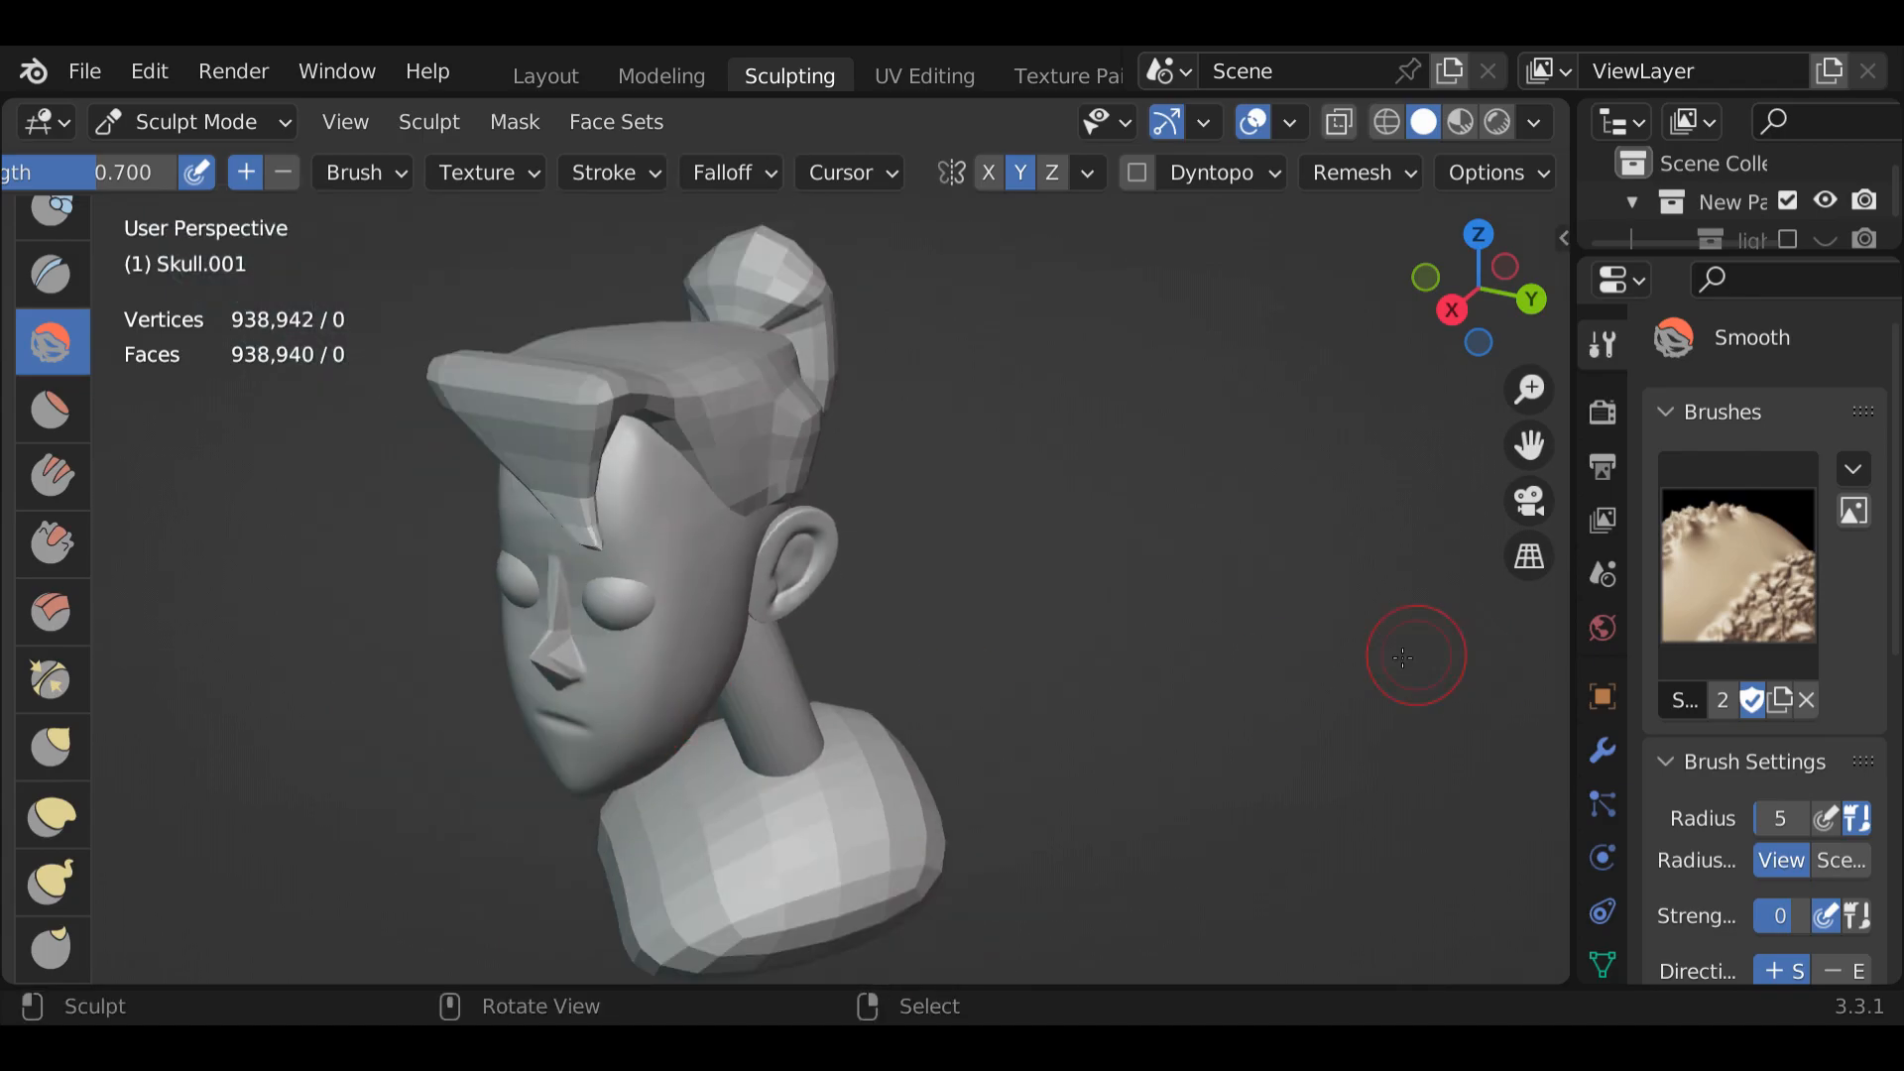
Switch from Sculpt Mode to Object Mode and select the hair
left_click(198, 122)
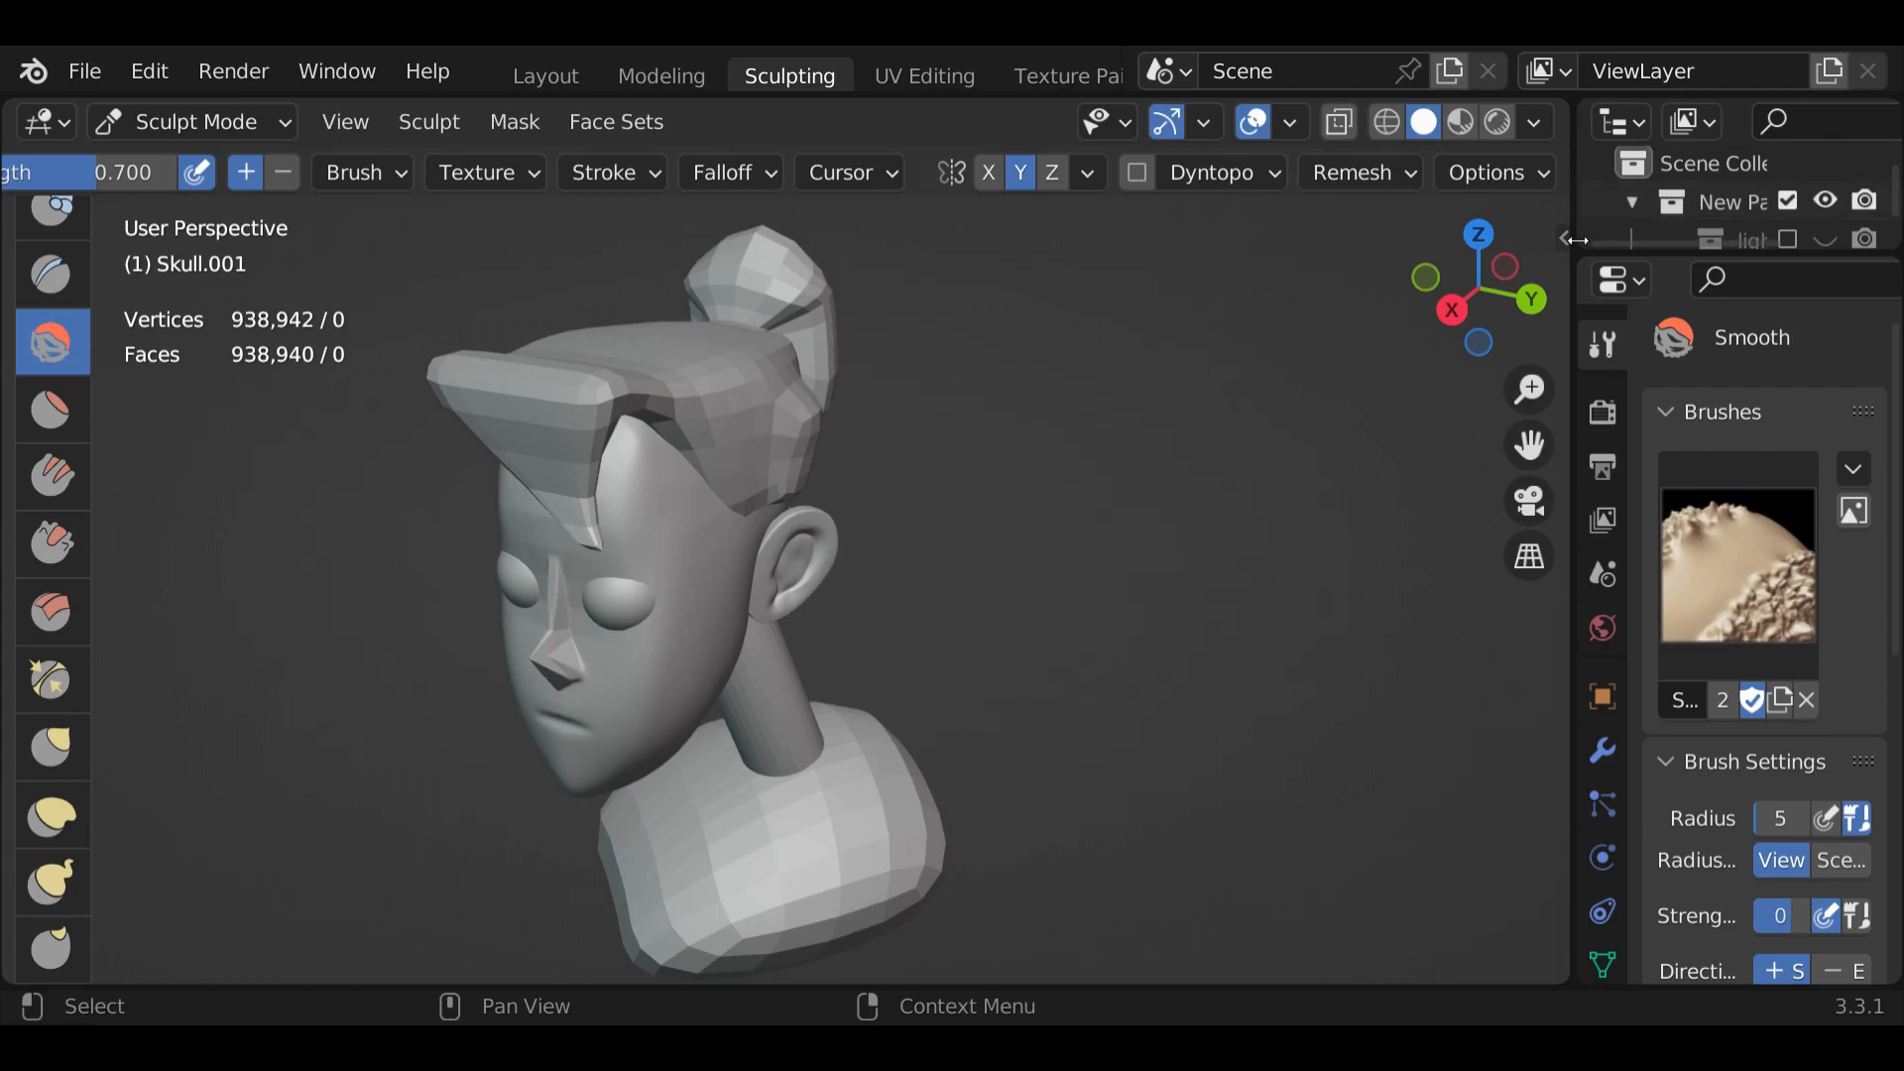
left_click_drag(1524, 255, 1488, 255)
left_click(139, 124)
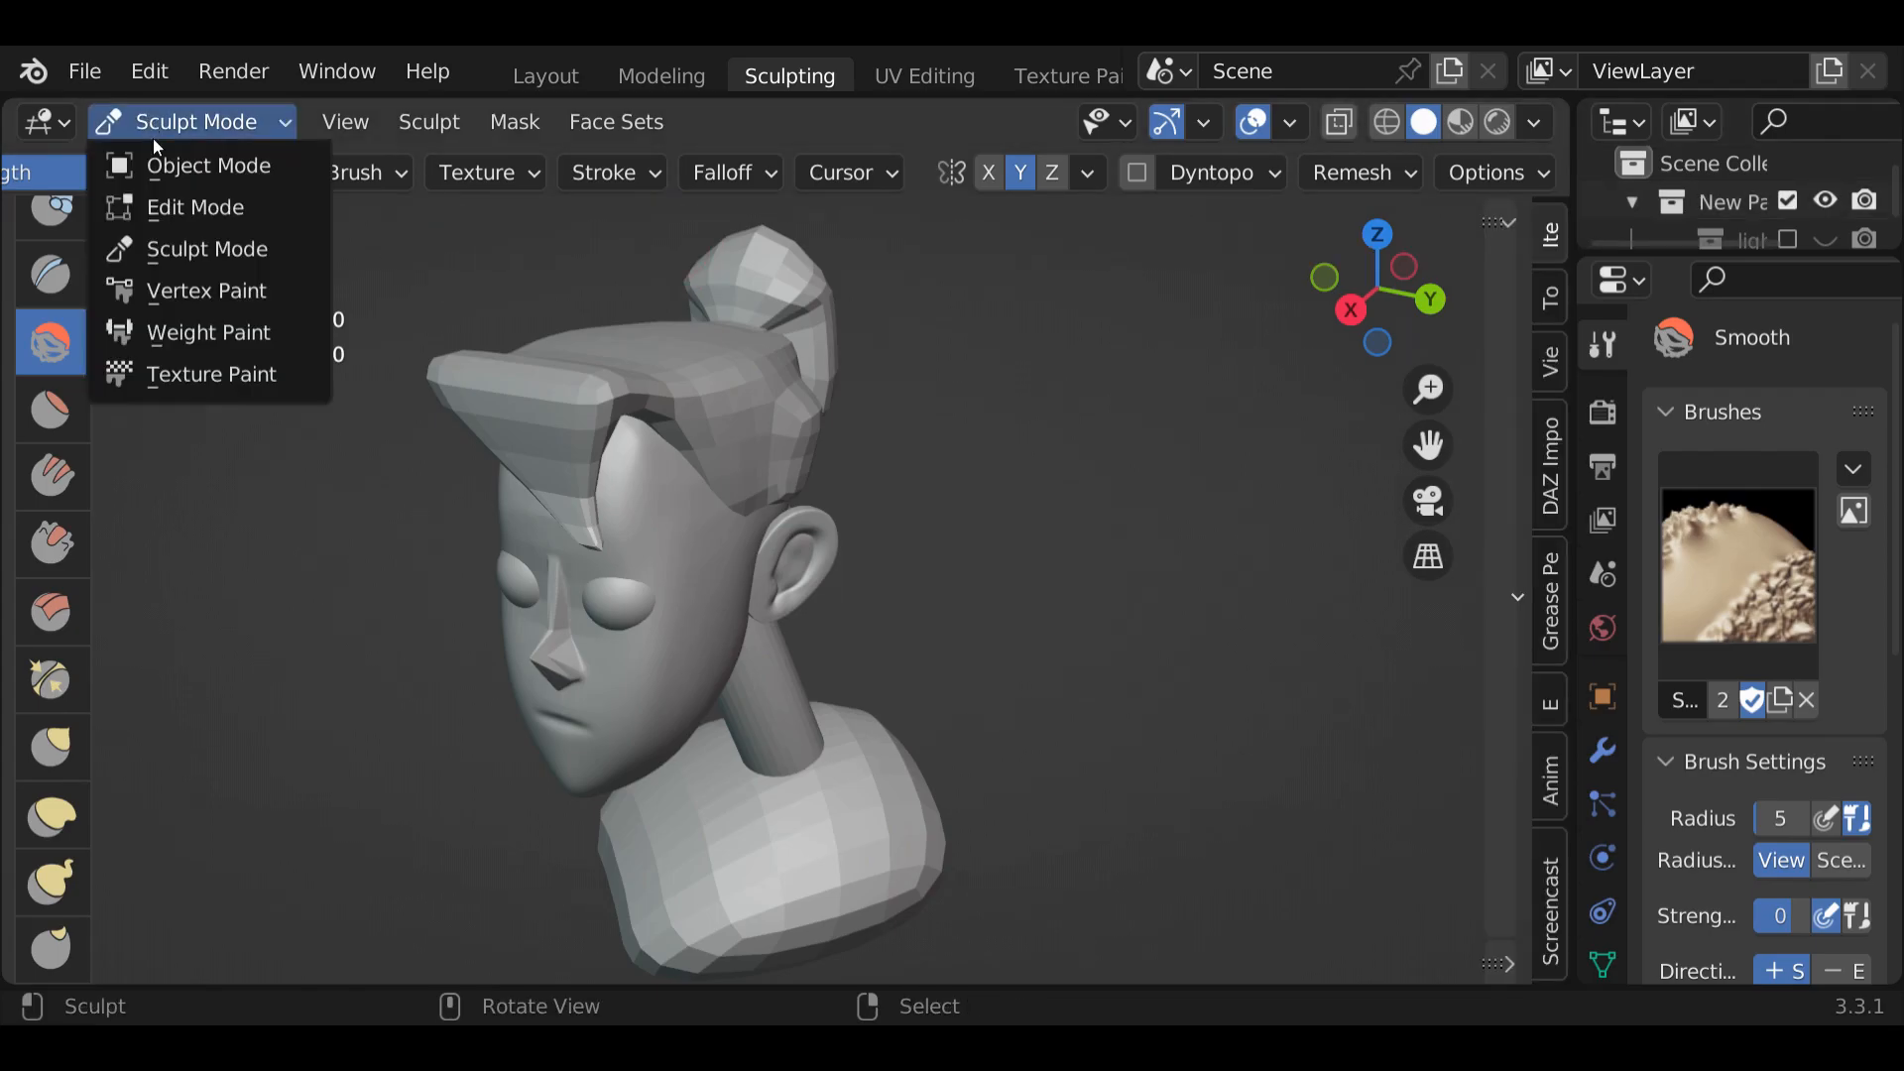
left_click(165, 170)
left_click(699, 407)
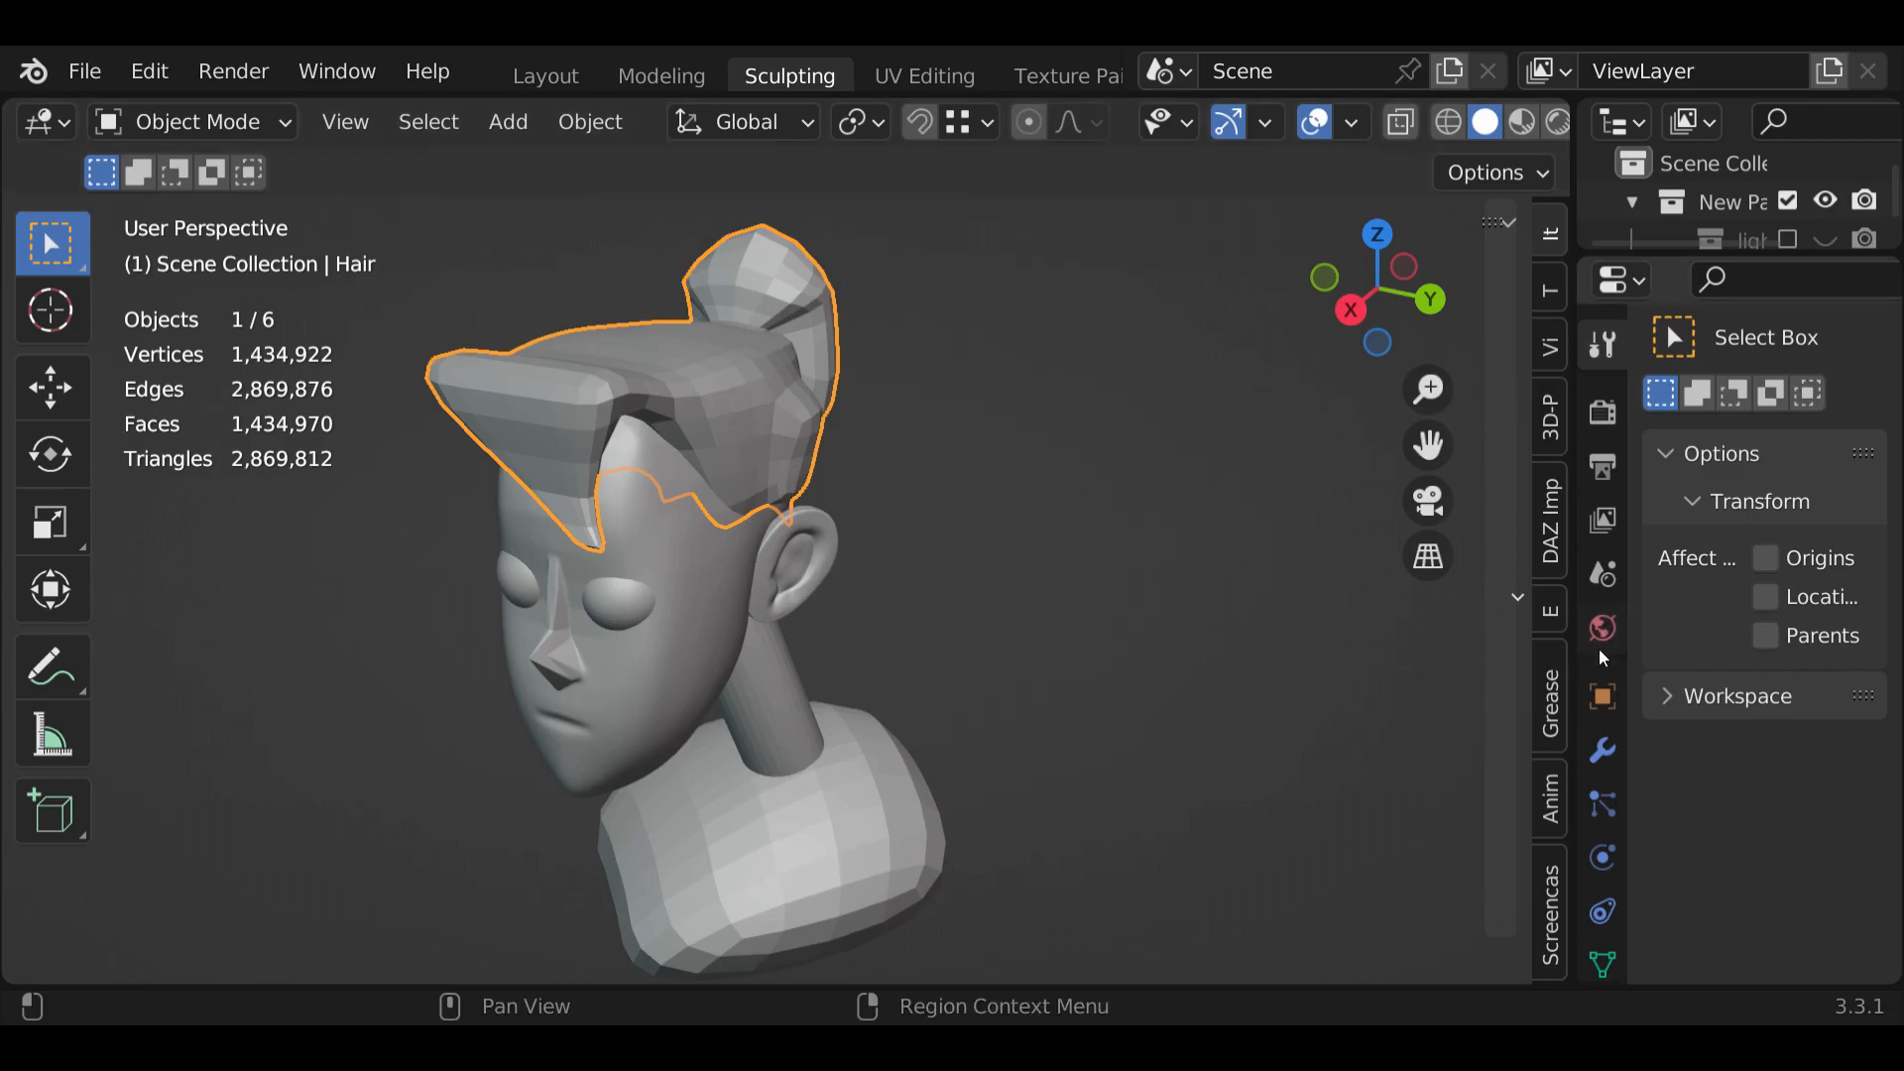
Enlarge the Outliner, expand the skull's children and hide the hair in both the viewport and renders
left_click_drag(1720, 256, 1676, 626)
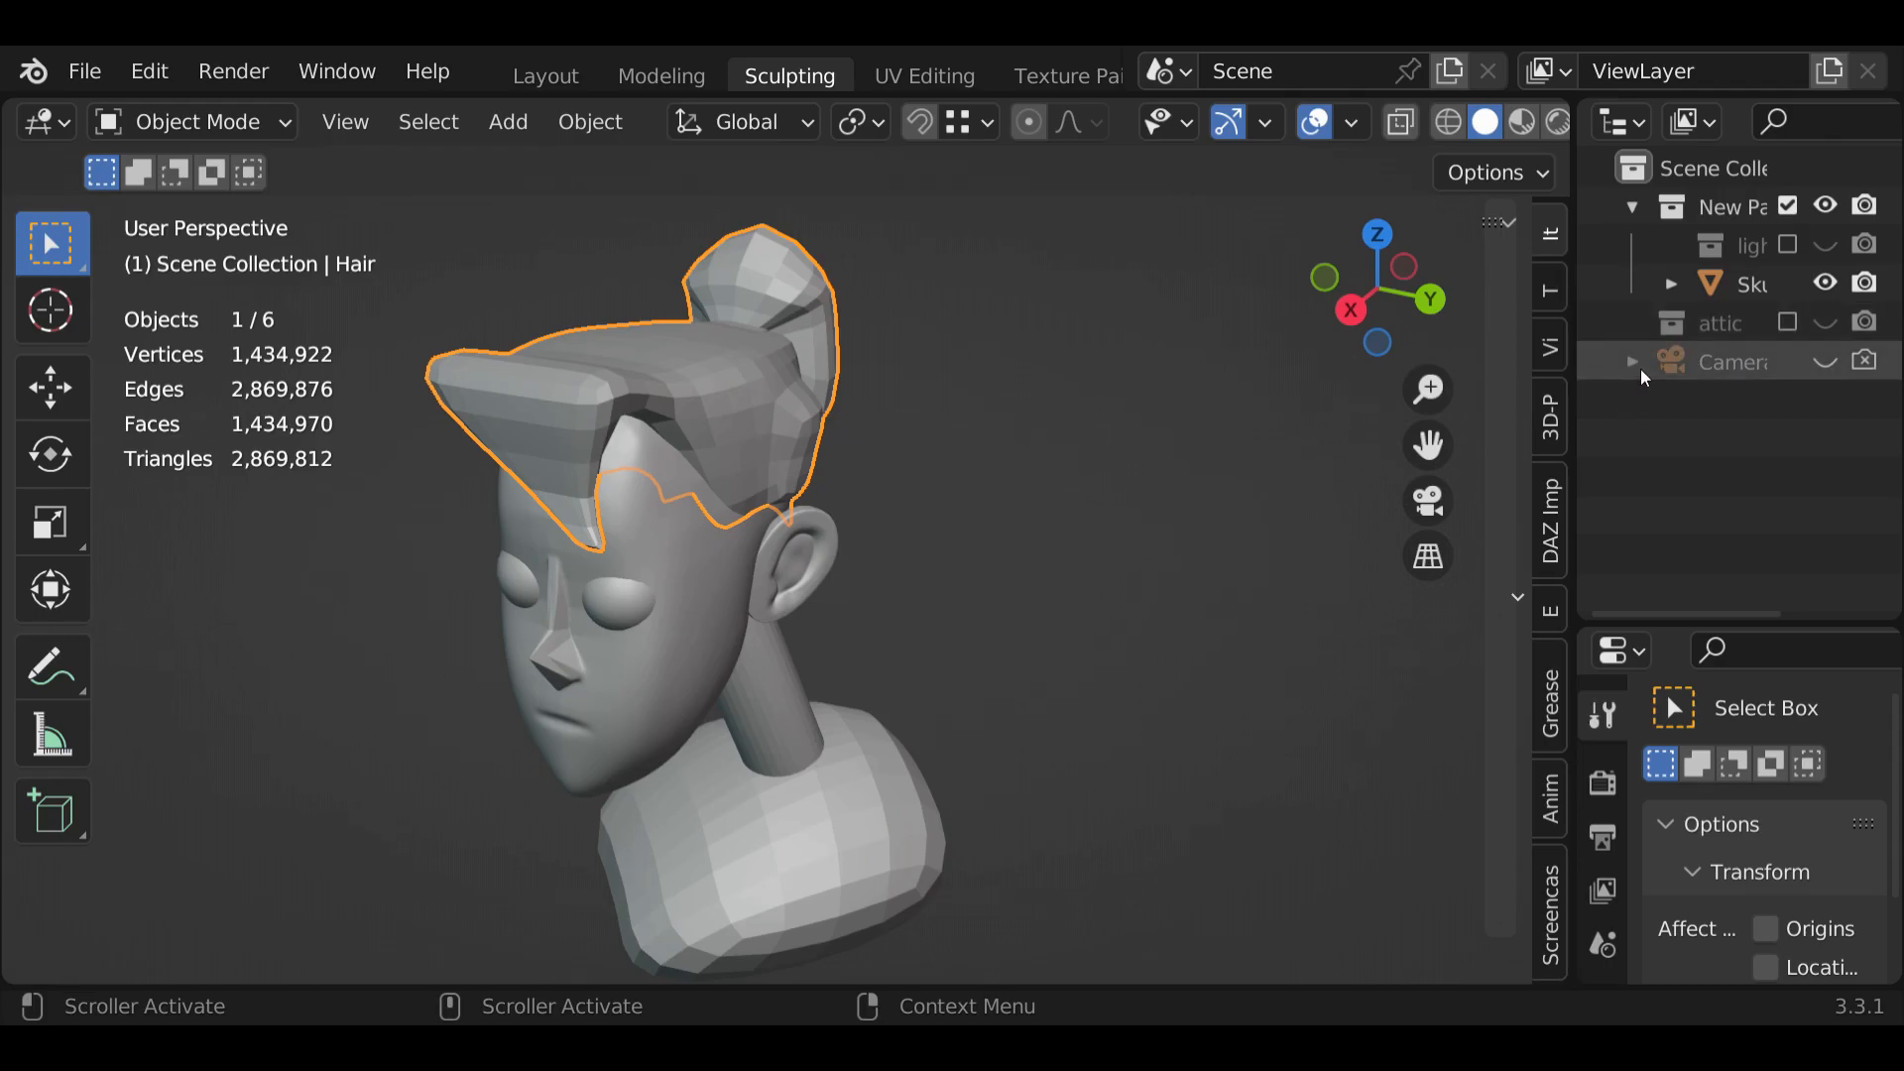
left_click(1670, 285)
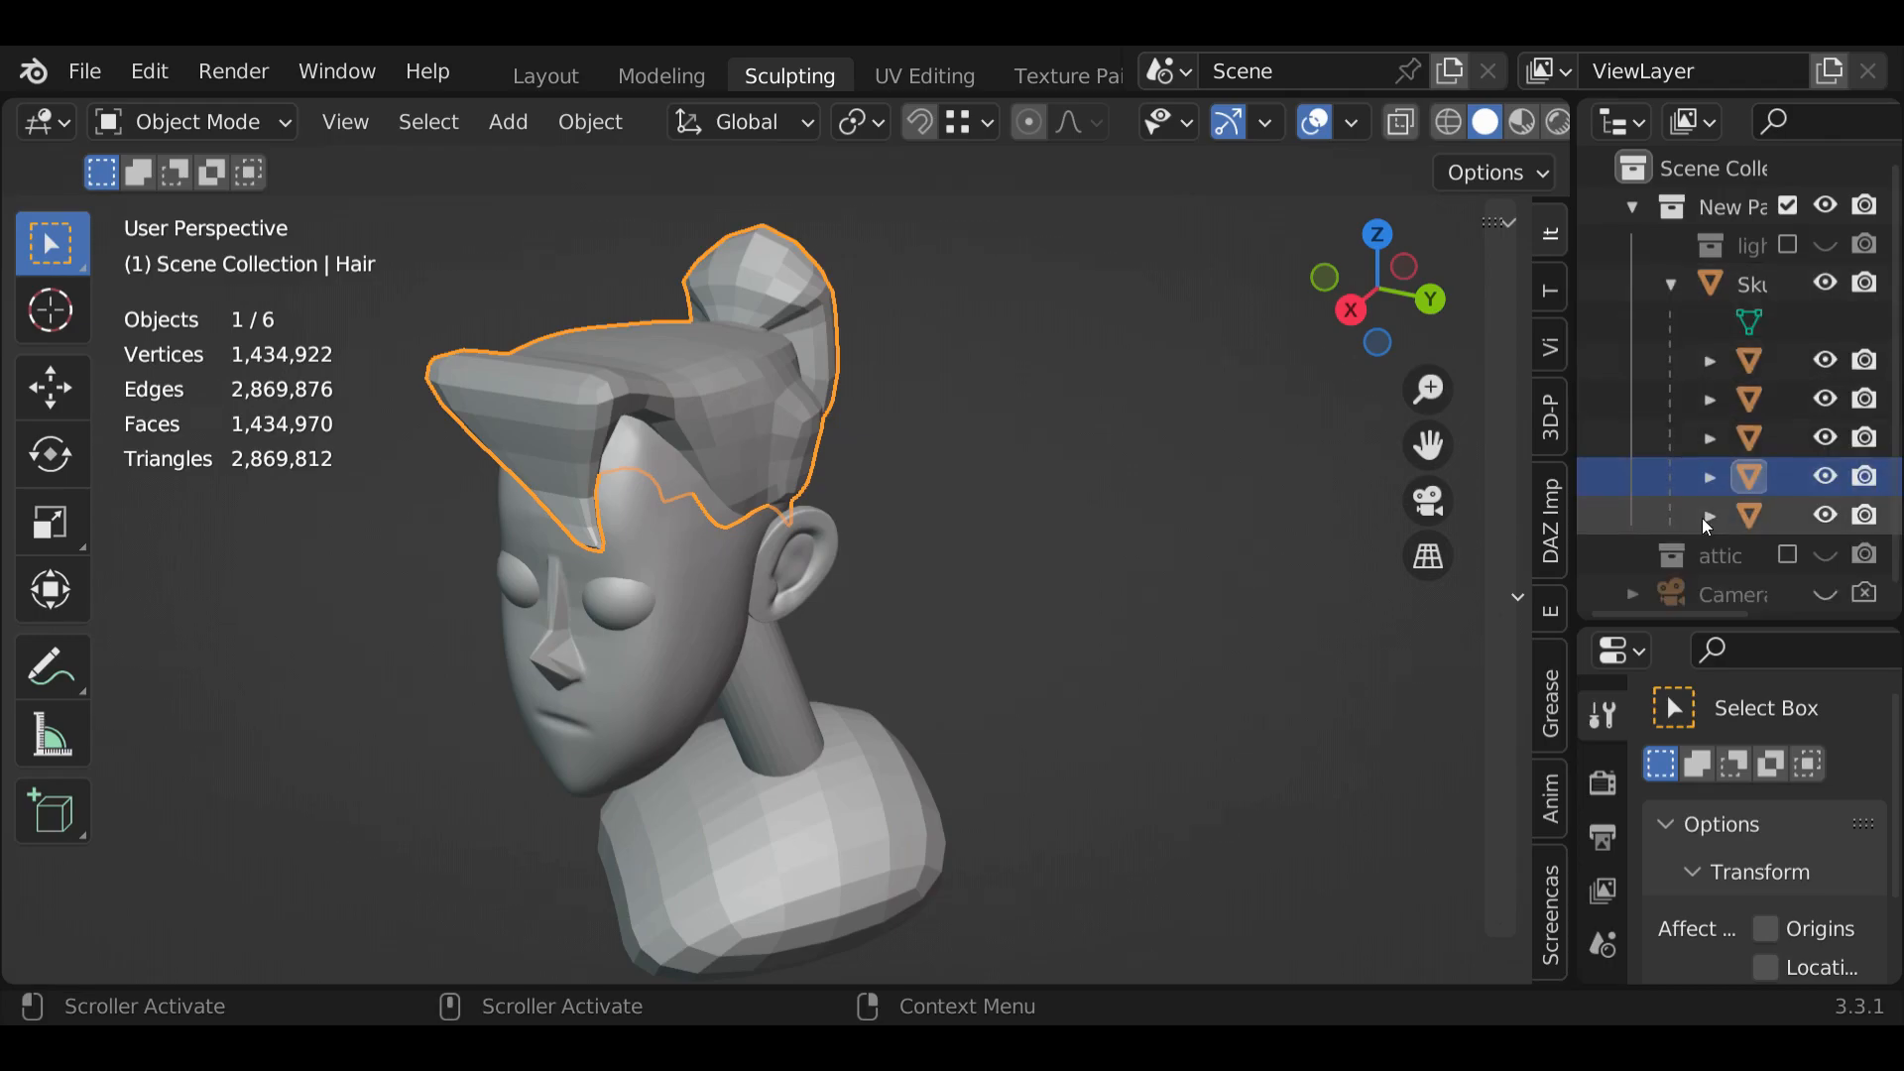
left_click(1826, 476)
left_click(1865, 476)
Put the skull back in Sculpt Mode and smooth the exposed forehead and crown
middle_click_drag(913, 537, 933, 567)
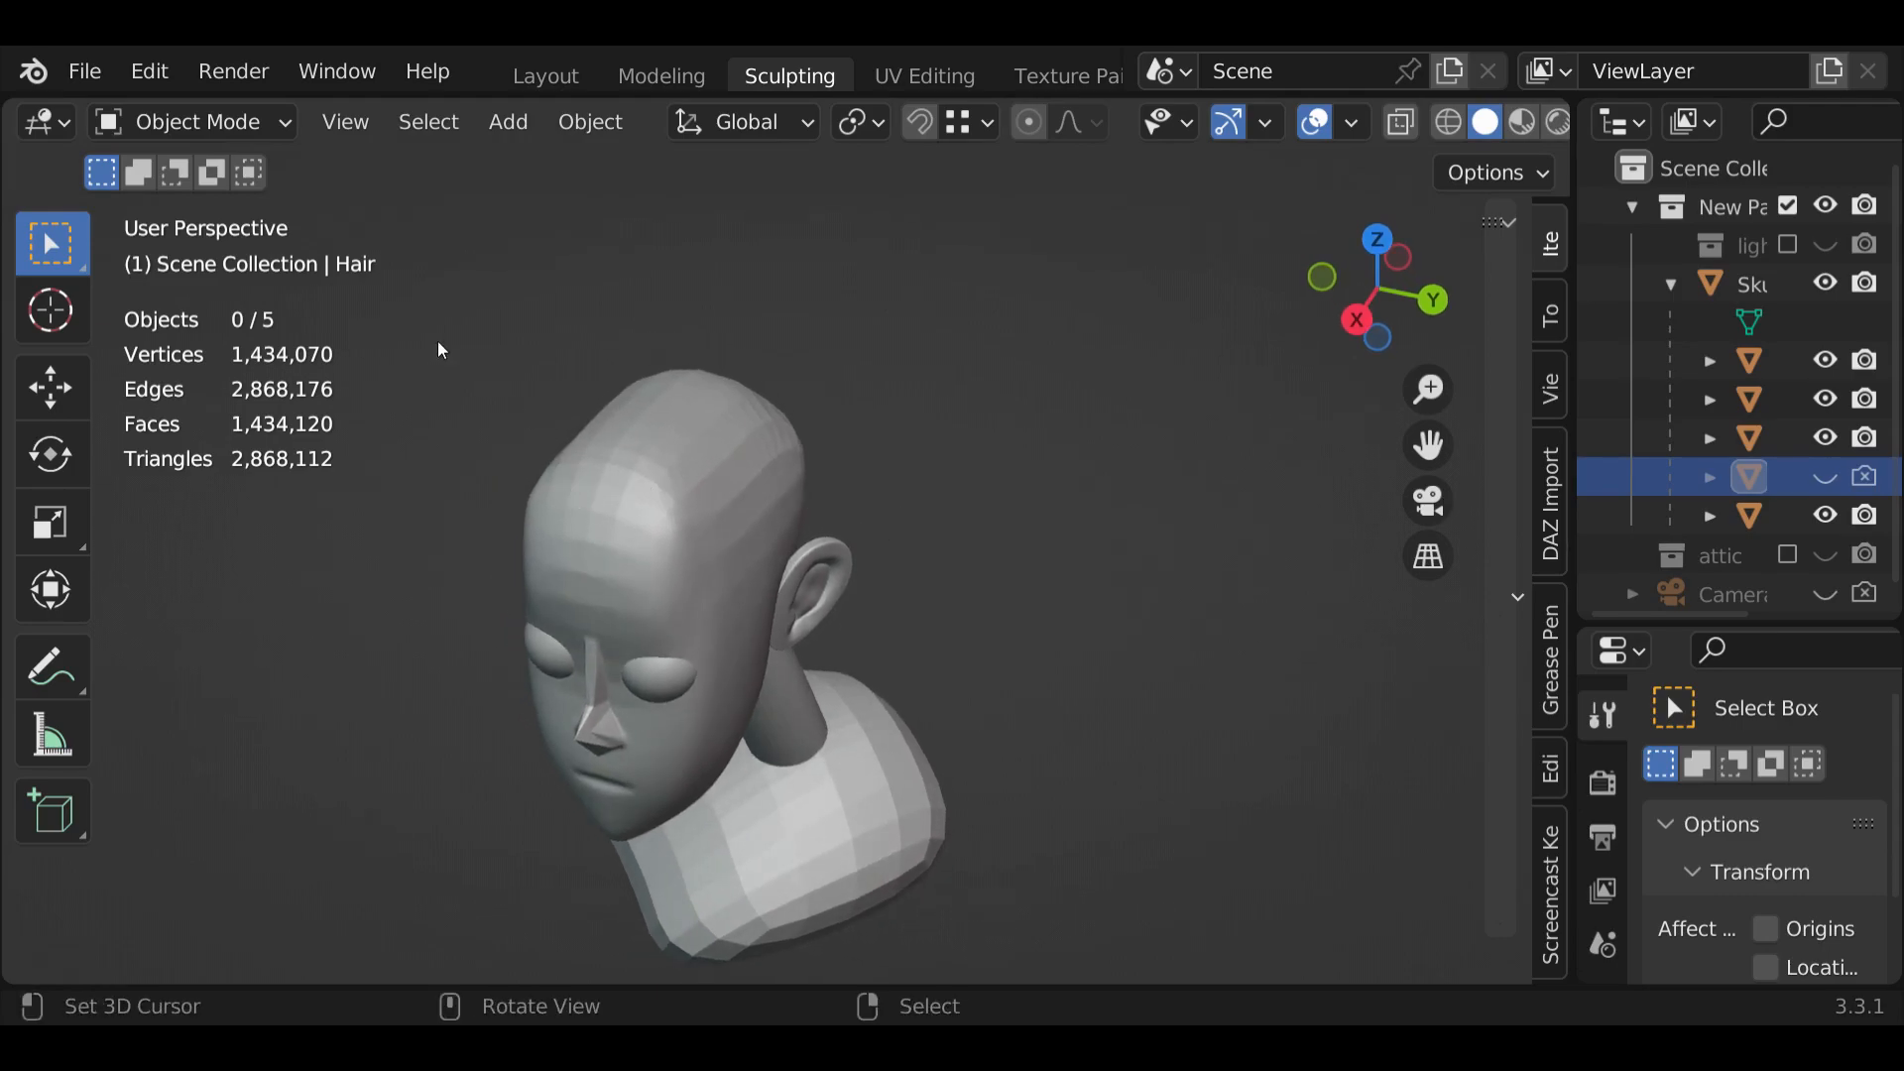
left_click(577, 468)
left_click(193, 117)
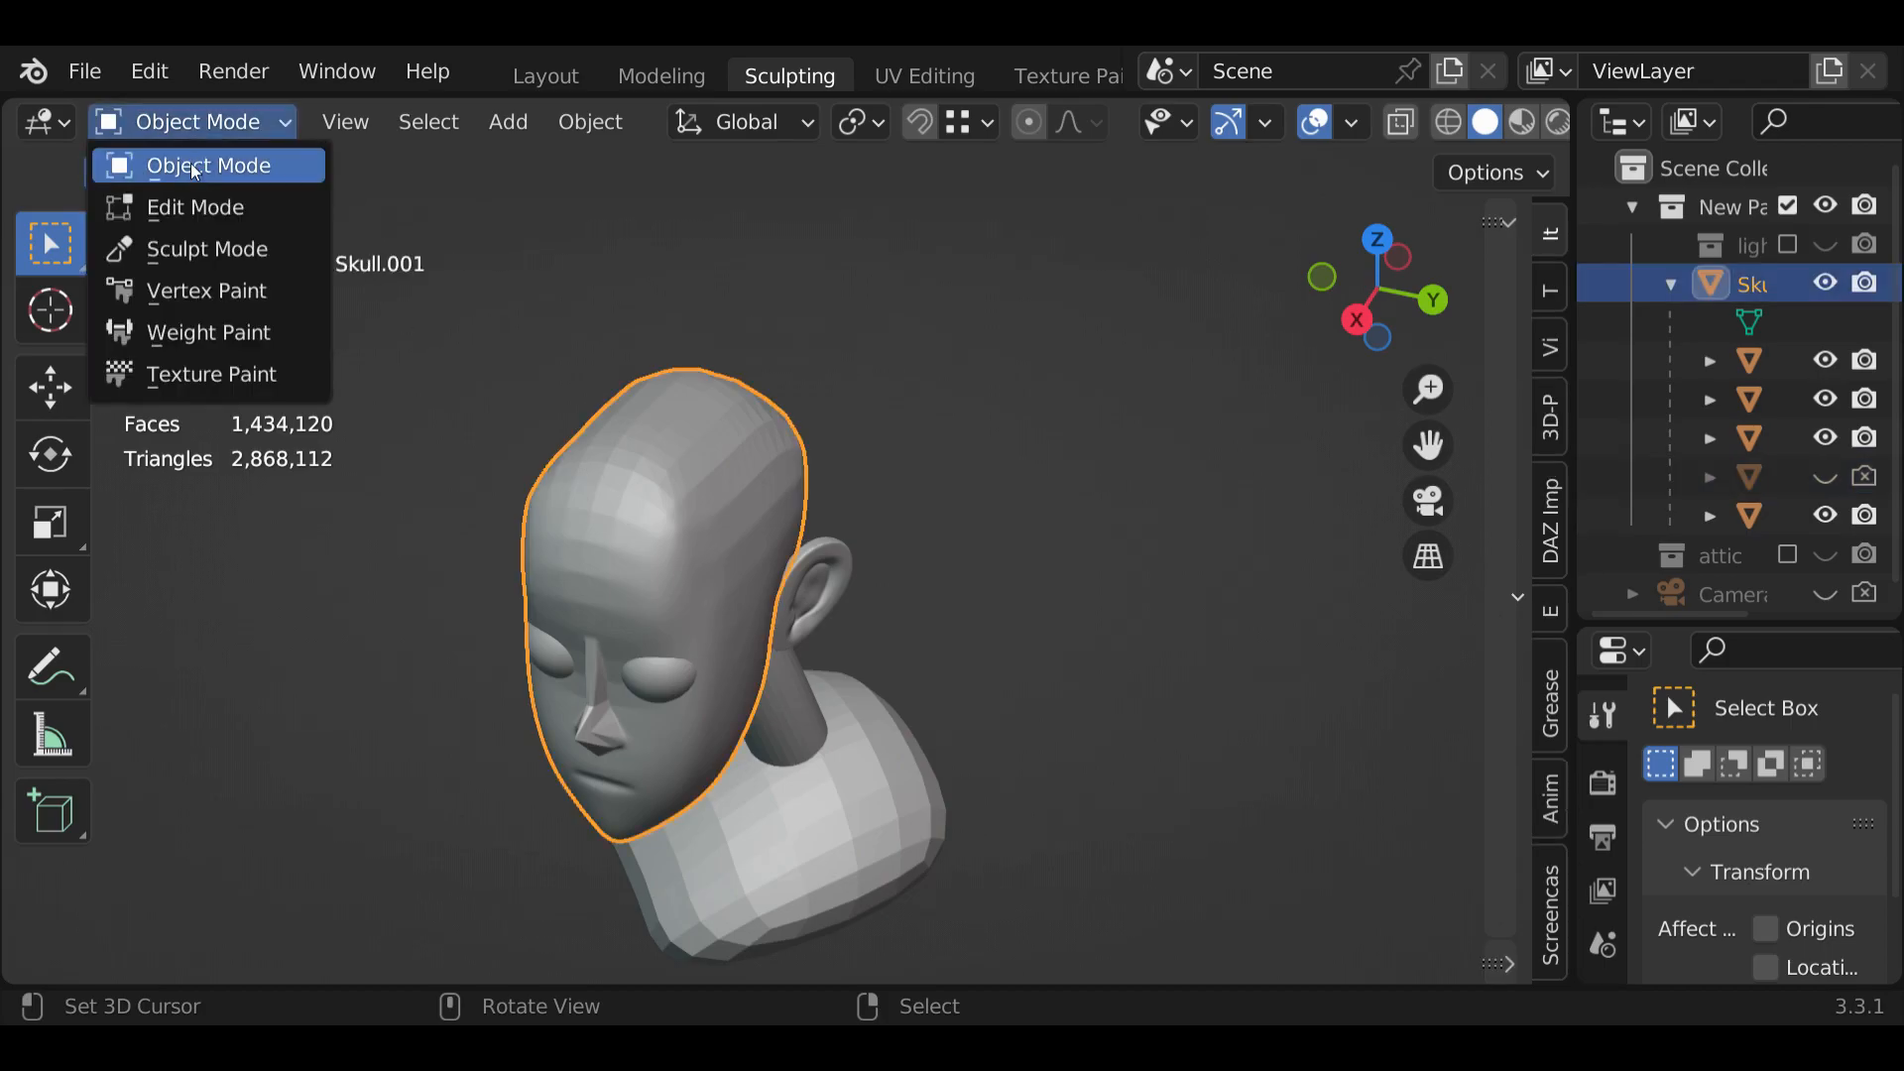
left_click(210, 254)
left_click_drag(688, 430, 672, 452)
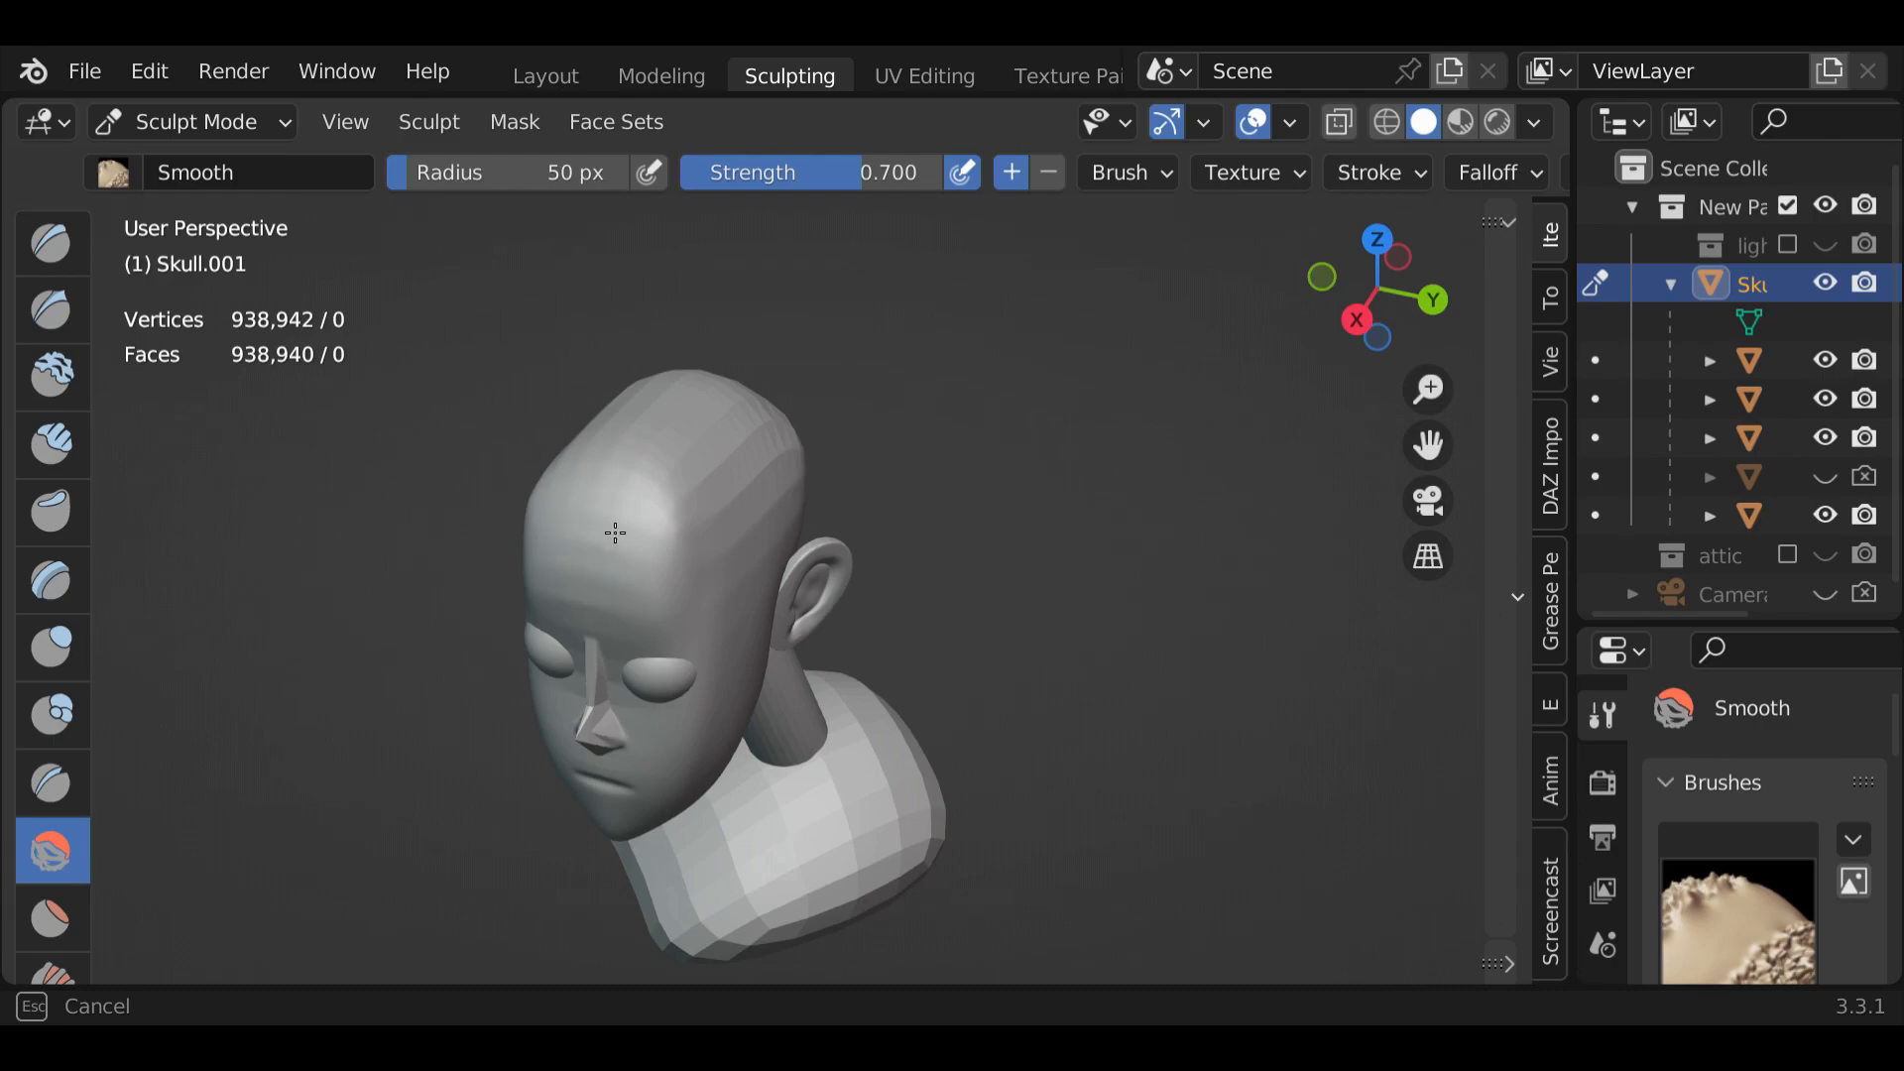
mouse_move(742, 487)
left_mouse_down()
mouse_move(741, 522)
mouse_move(743, 437)
left_mouse_up()
Smooth the faceted surface on the back of the skull with the 50 px Smooth brush
mouse_move(879, 540)
middle_mouse_down()
mouse_move(411, 614)
mouse_move(727, 404)
middle_mouse_up()
middle_click_drag(862, 374, 470, 485)
scroll(800, 486, "up", 1)
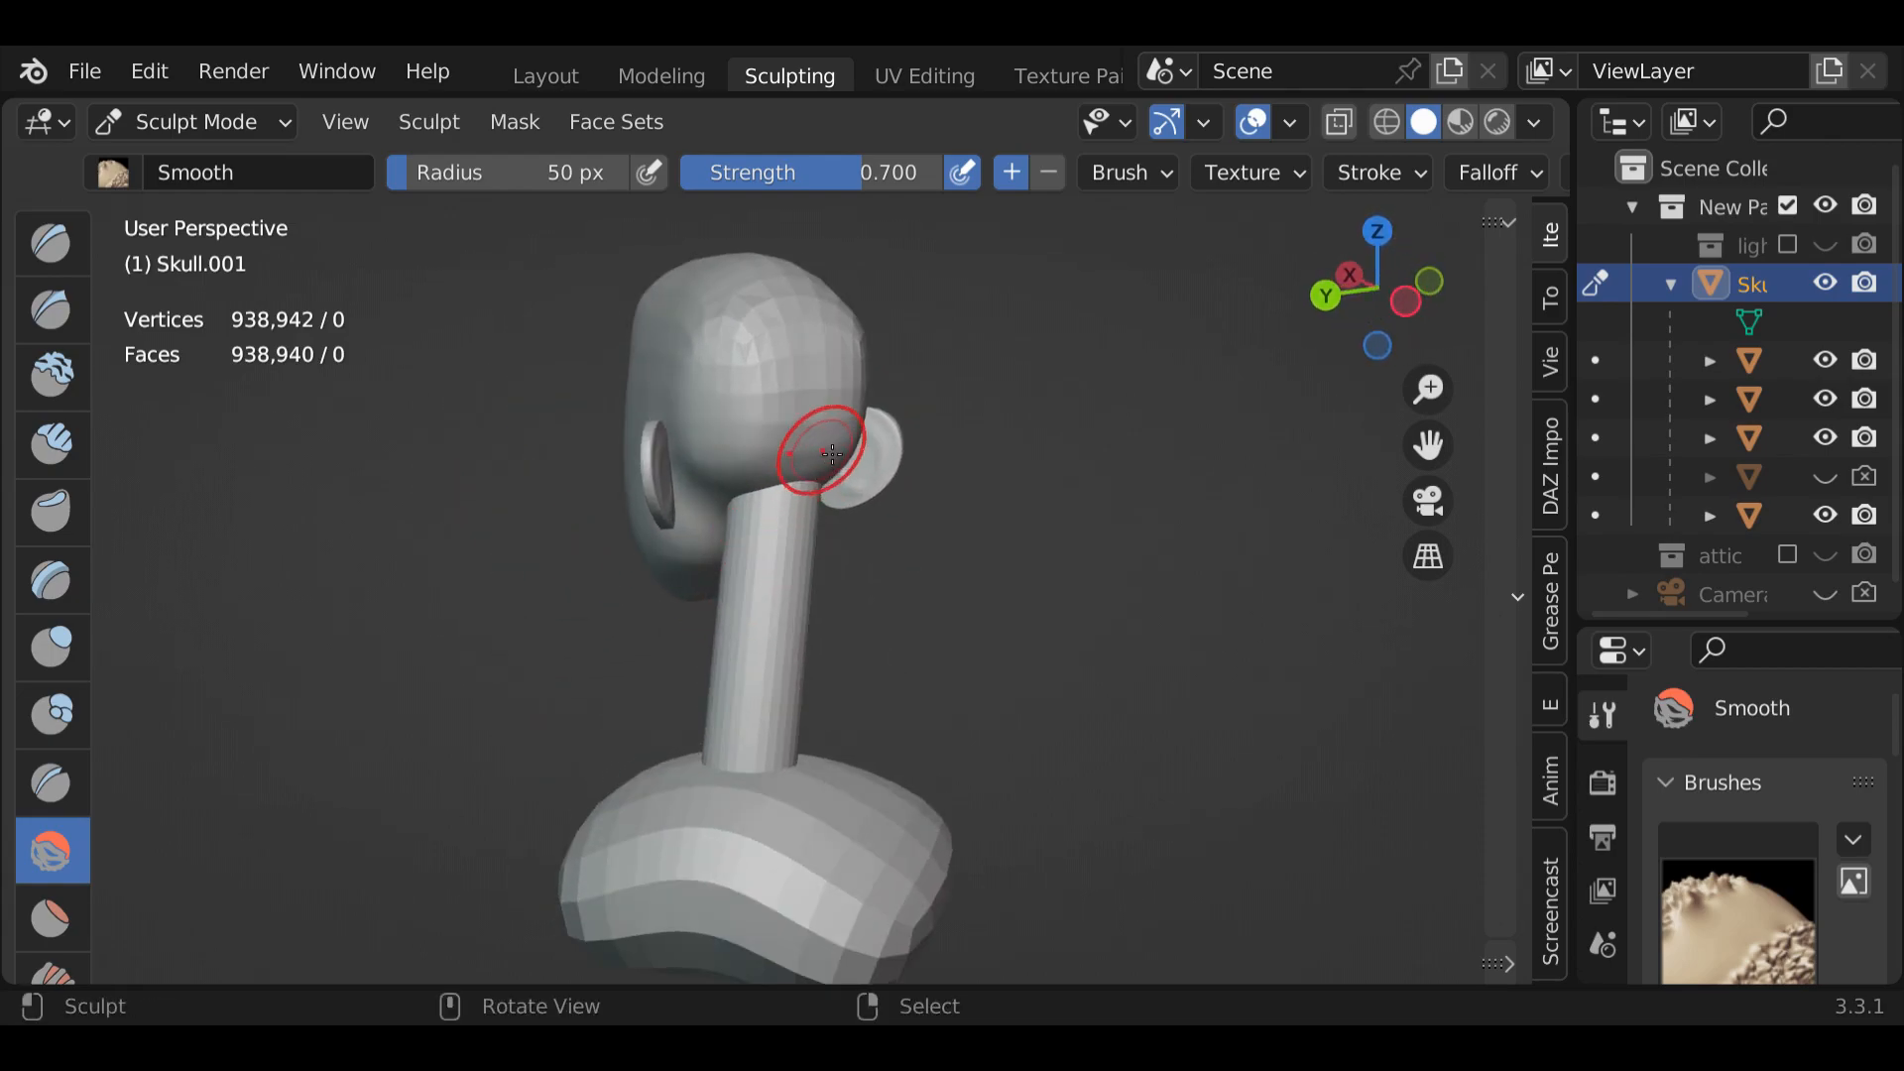
mouse_move(764, 368)
left_mouse_down()
mouse_move(794, 343)
mouse_move(826, 360)
left_mouse_up()
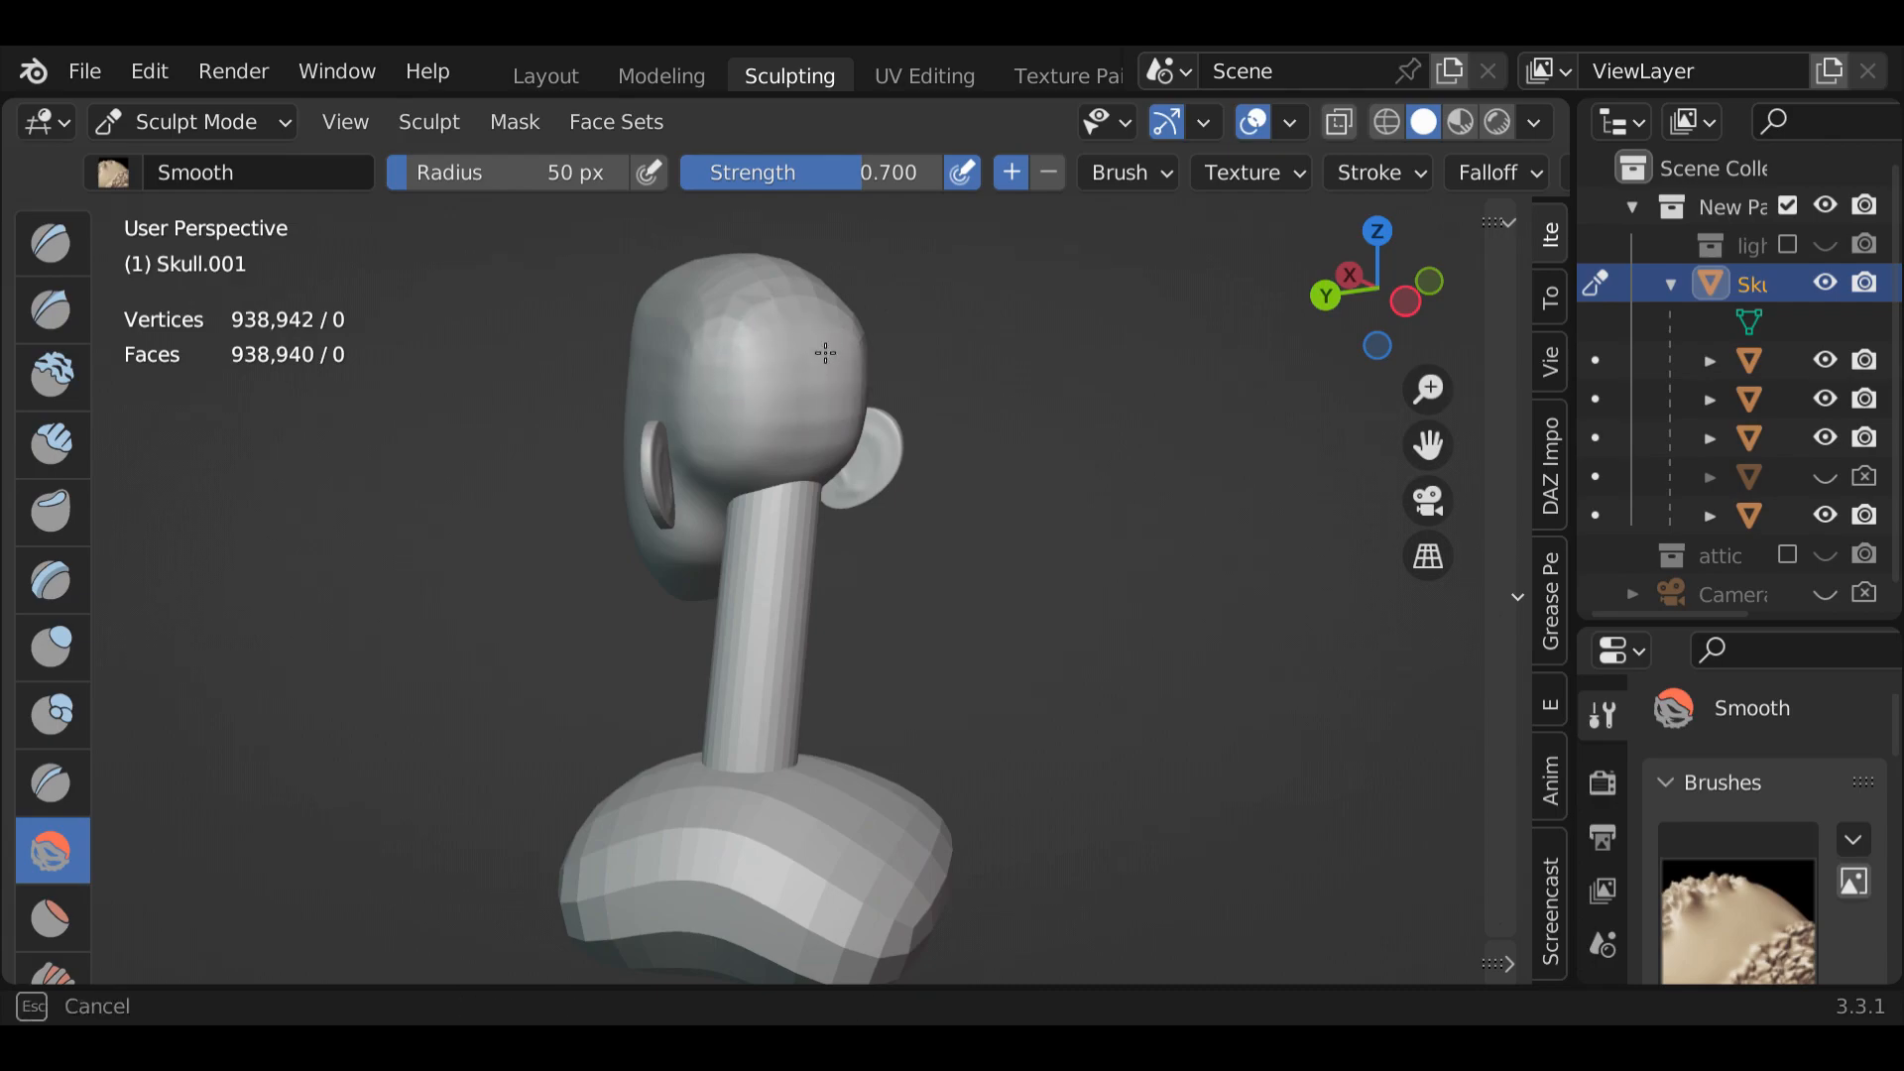
left_click_drag(723, 375, 714, 385)
Enlarge the Smooth brush radius to 91 px and smooth the top and side of the skull
middle_click_drag(714, 385, 957, 501)
left_click_drag(957, 501, 1025, 489)
key("f")
left_click(1084, 500)
left_click_drag(1097, 447, 1164, 447)
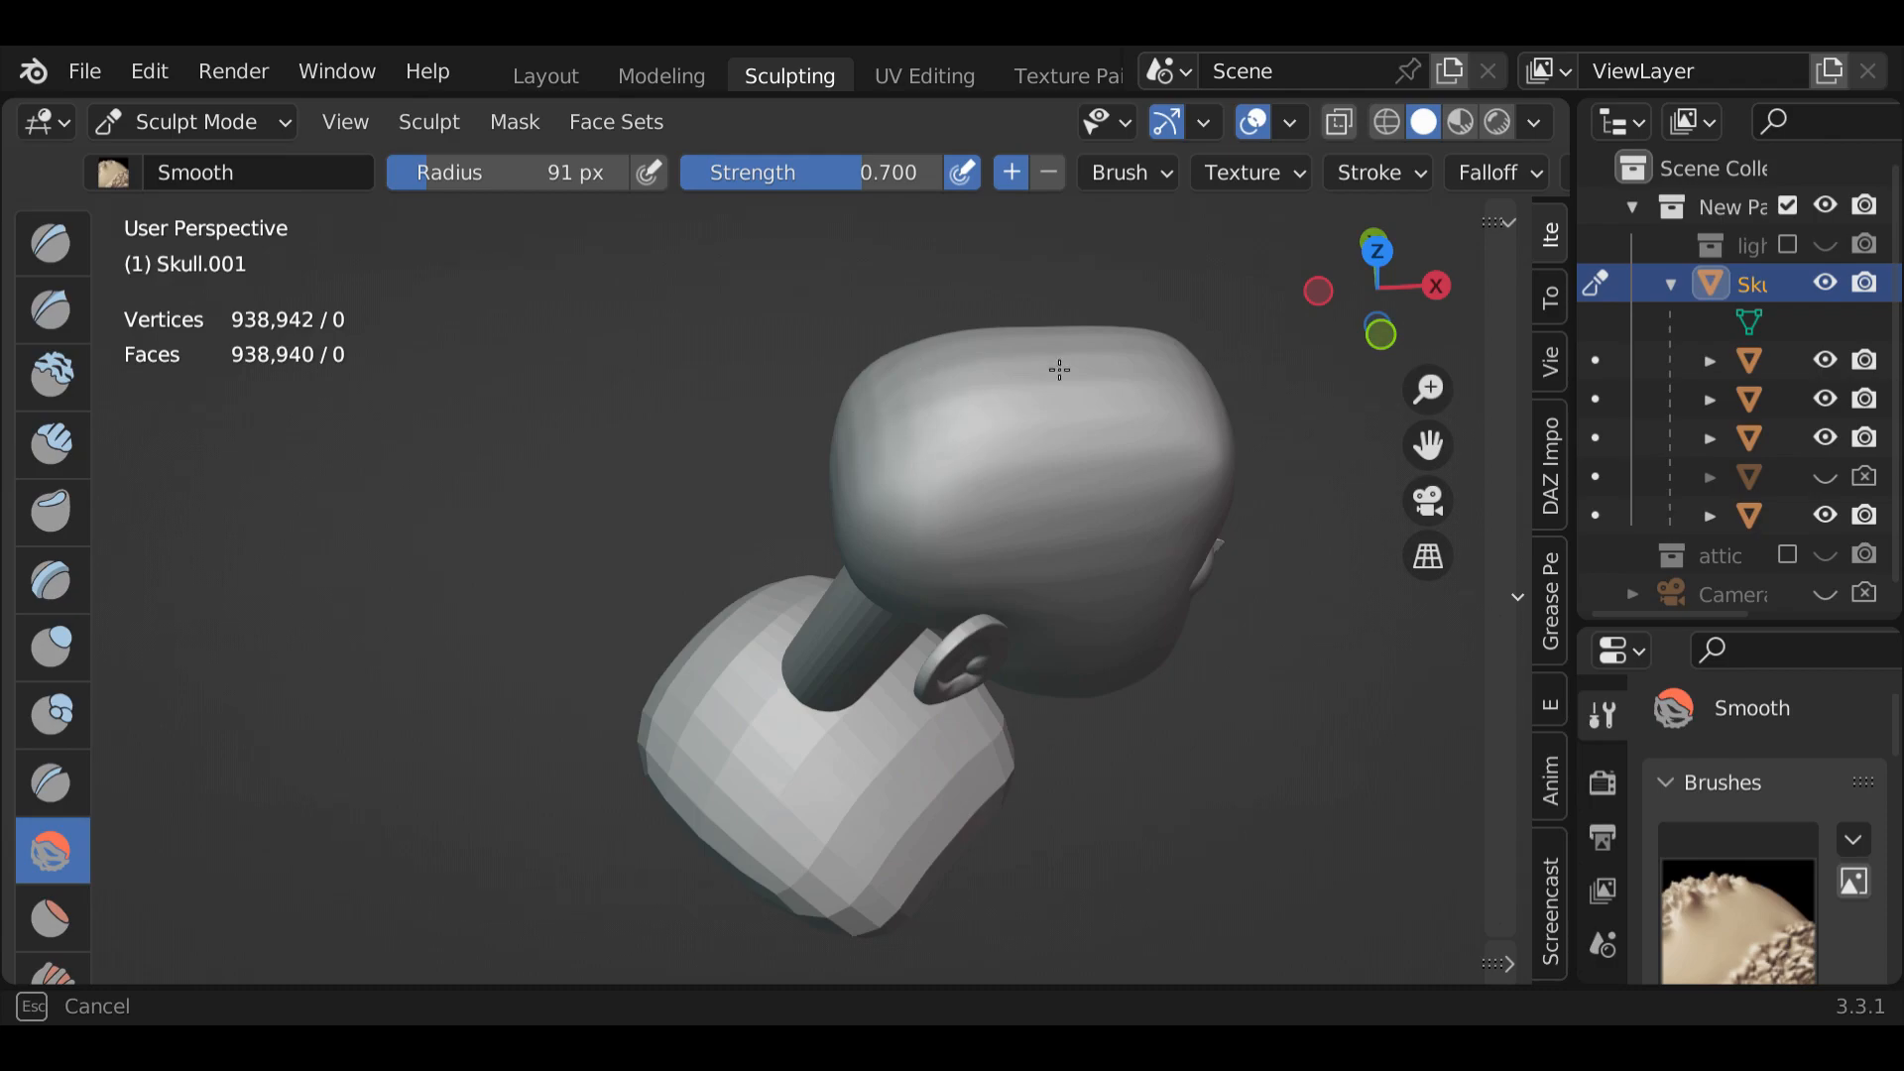
left_click_drag(1059, 370, 1074, 356)
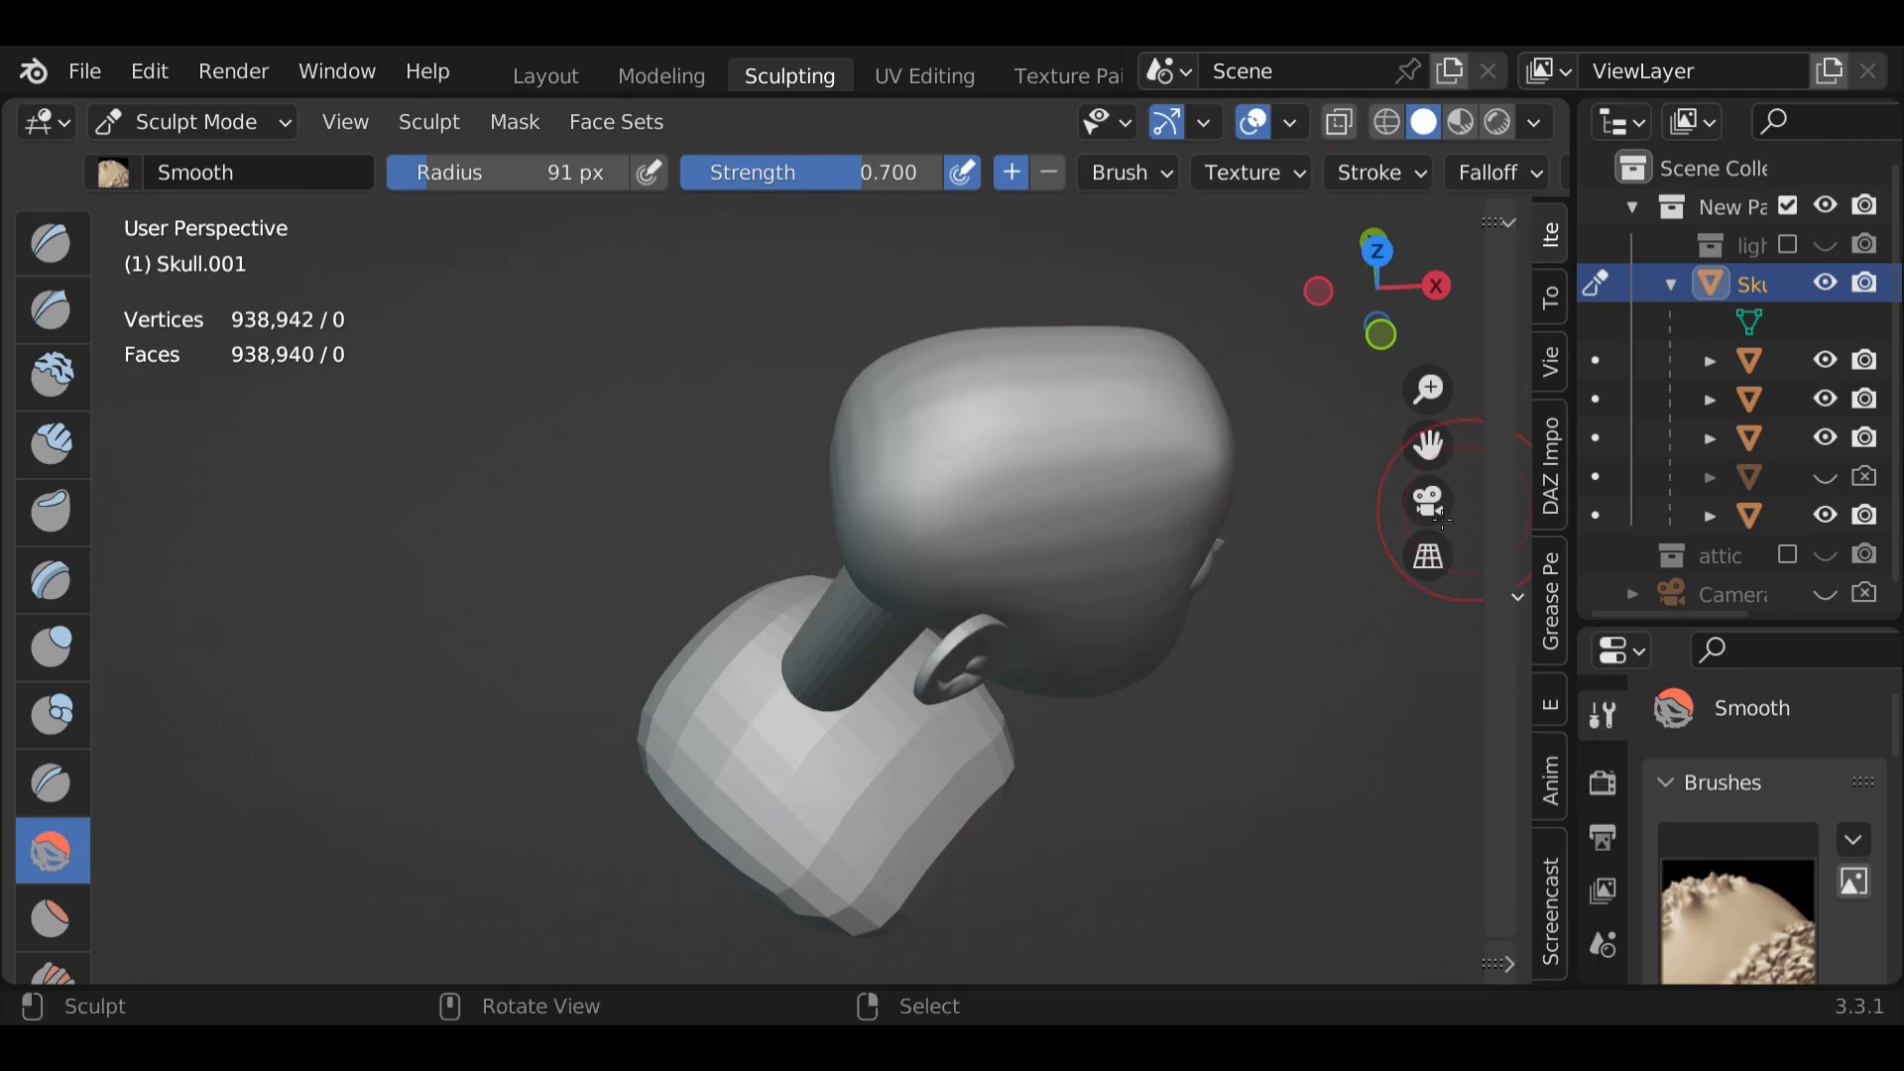
Smooth the upper forehead and the side of the skull with the 91 px Smooth brush
middle_click_drag(1201, 612, 881, 590)
mouse_move(881, 590)
left_mouse_down()
mouse_move(895, 505)
mouse_move(978, 652)
left_mouse_up()
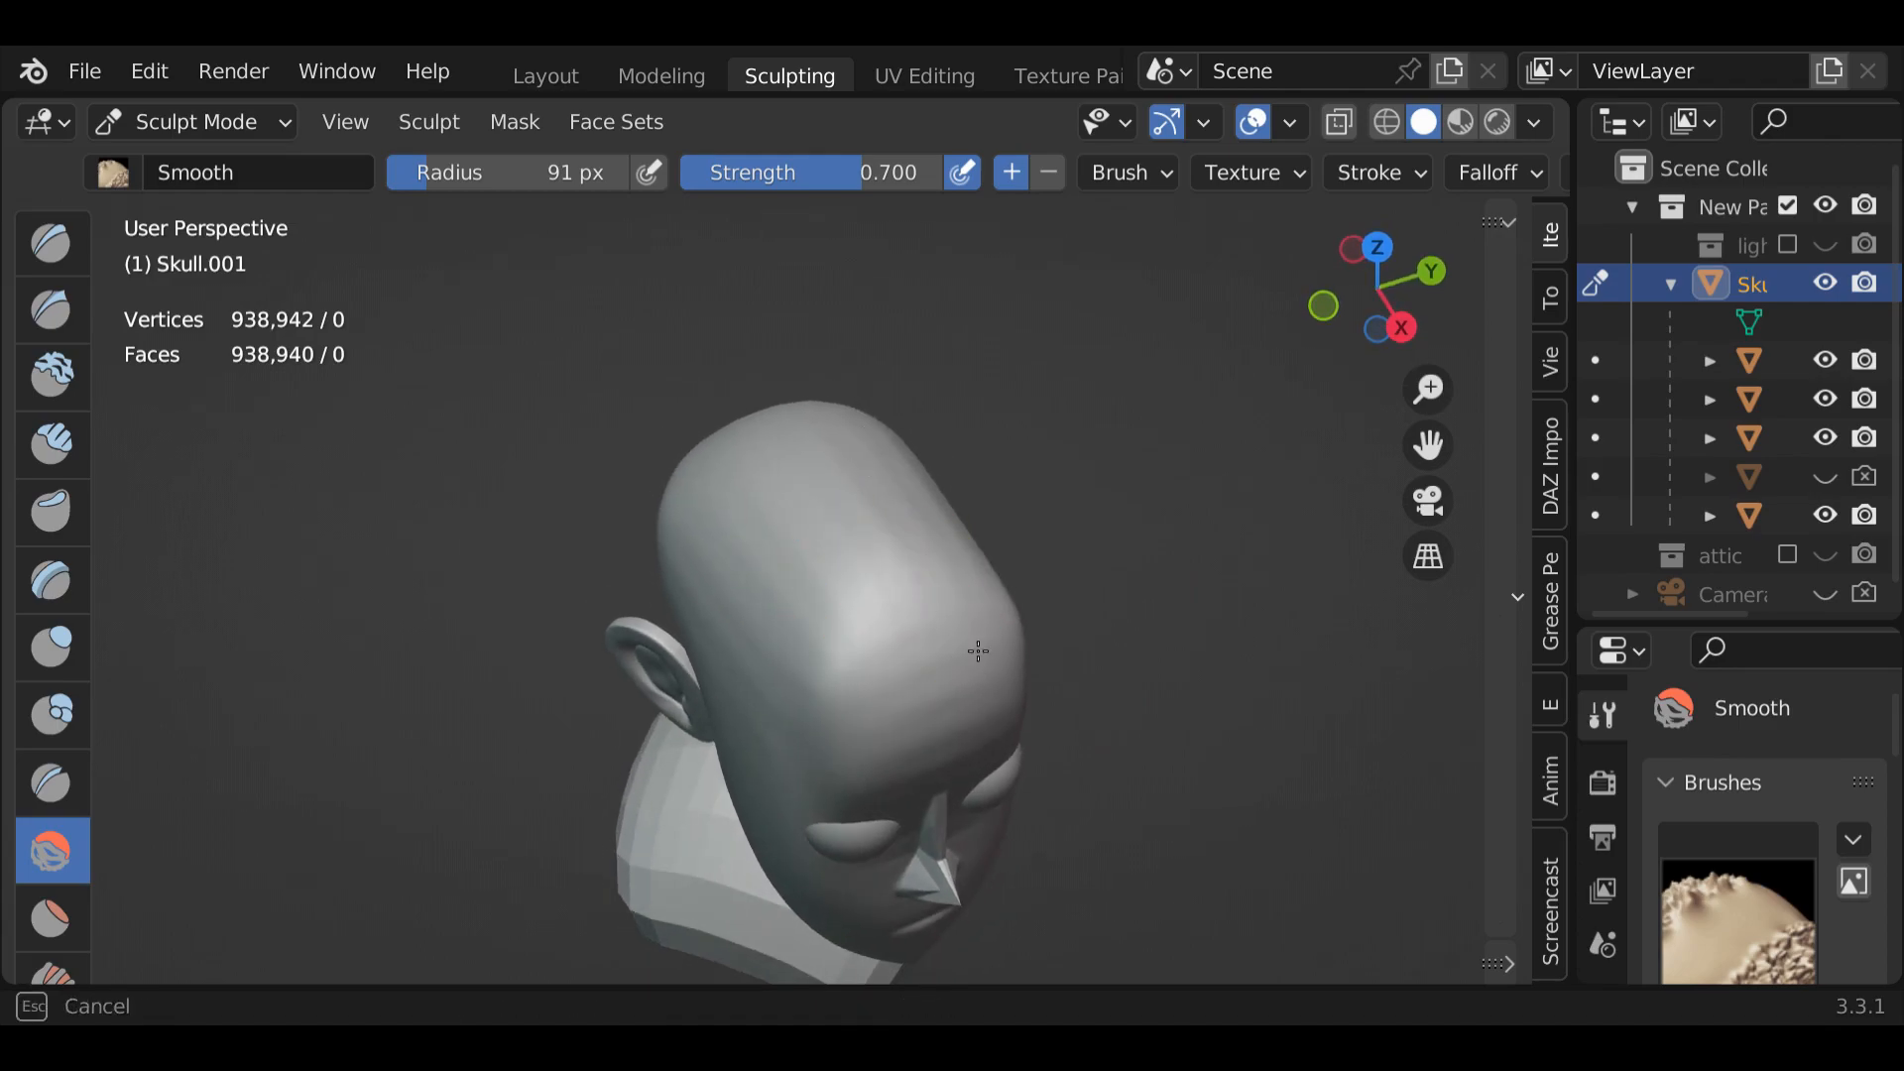
left_click_drag(705, 559, 846, 565)
mouse_move(846, 565)
middle_mouse_down()
mouse_move(657, 595)
mouse_move(586, 671)
mouse_move(1054, 510)
mouse_move(969, 595)
mouse_move(1017, 477)
mouse_move(629, 586)
mouse_move(556, 587)
mouse_move(559, 563)
middle_mouse_up()
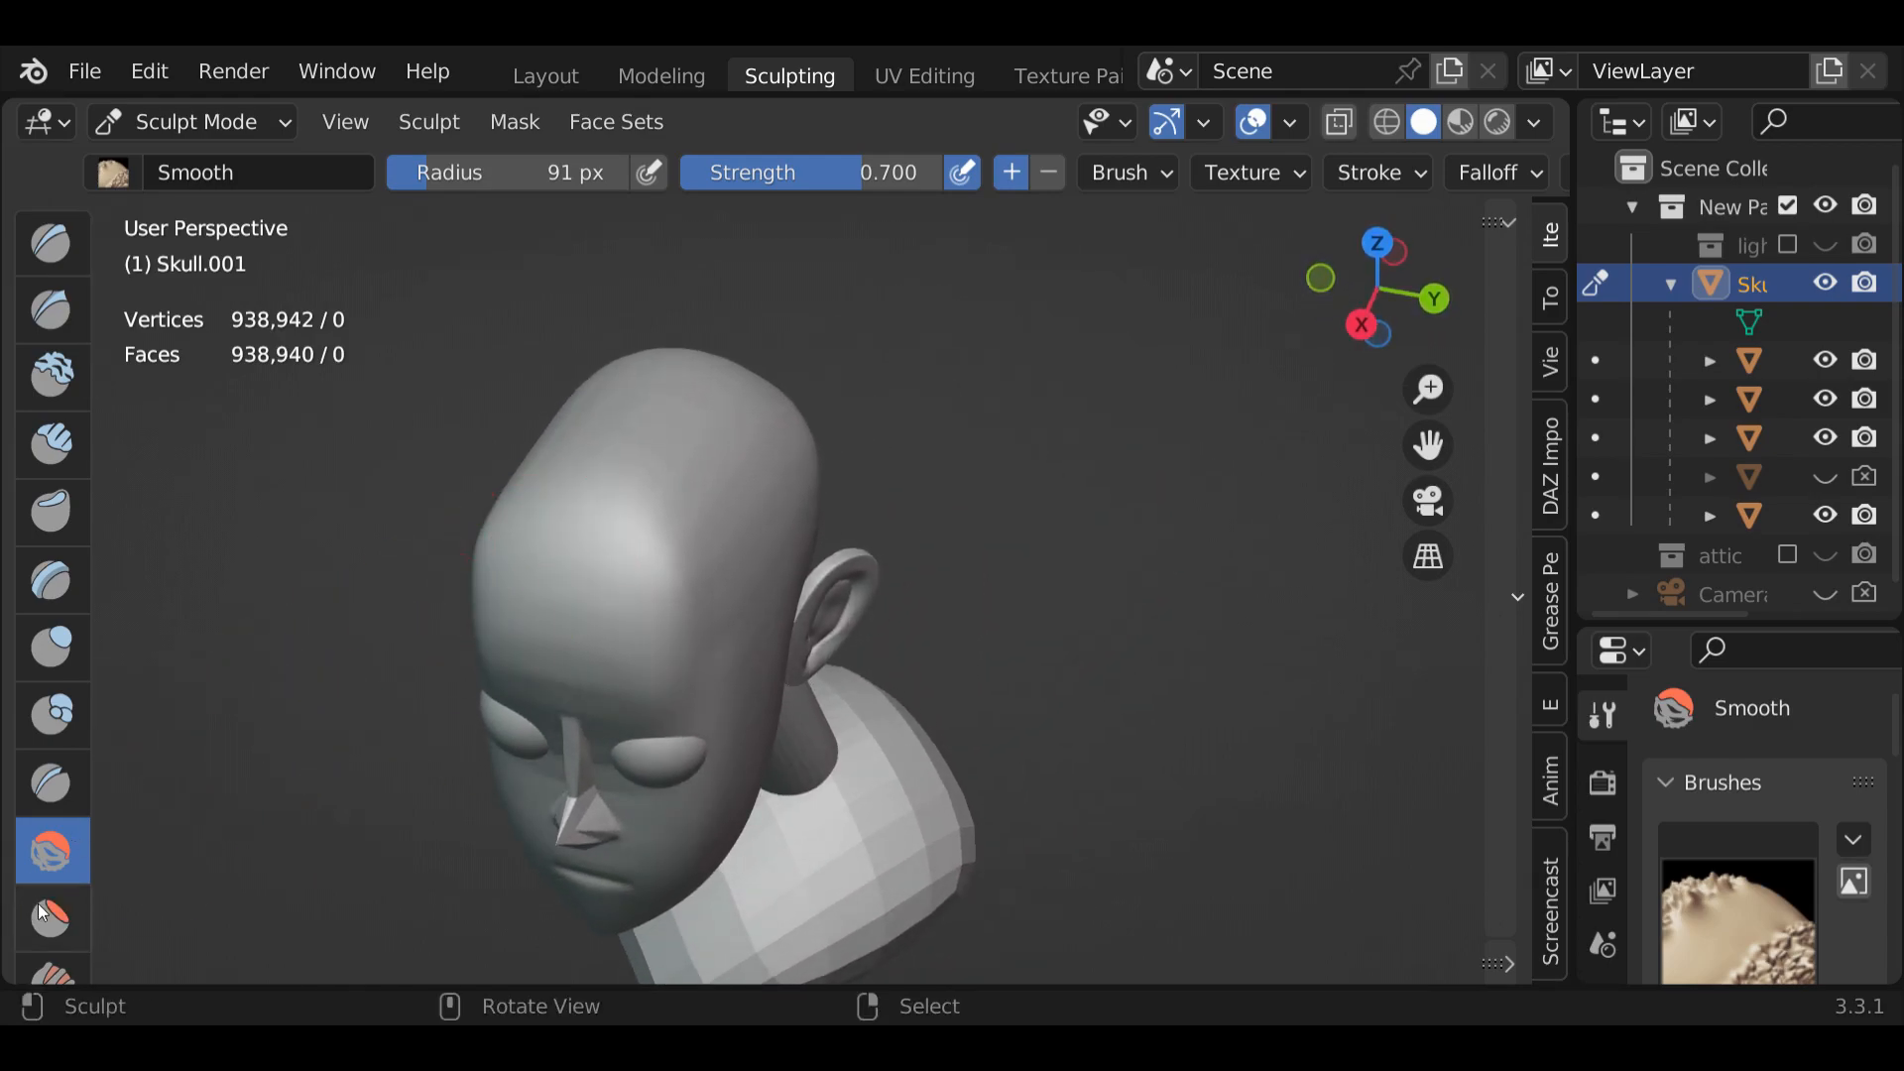
Switch to the Scrape brush and scrape the skull's temple at 91 px radius
scroll(38, 902, "down", 4)
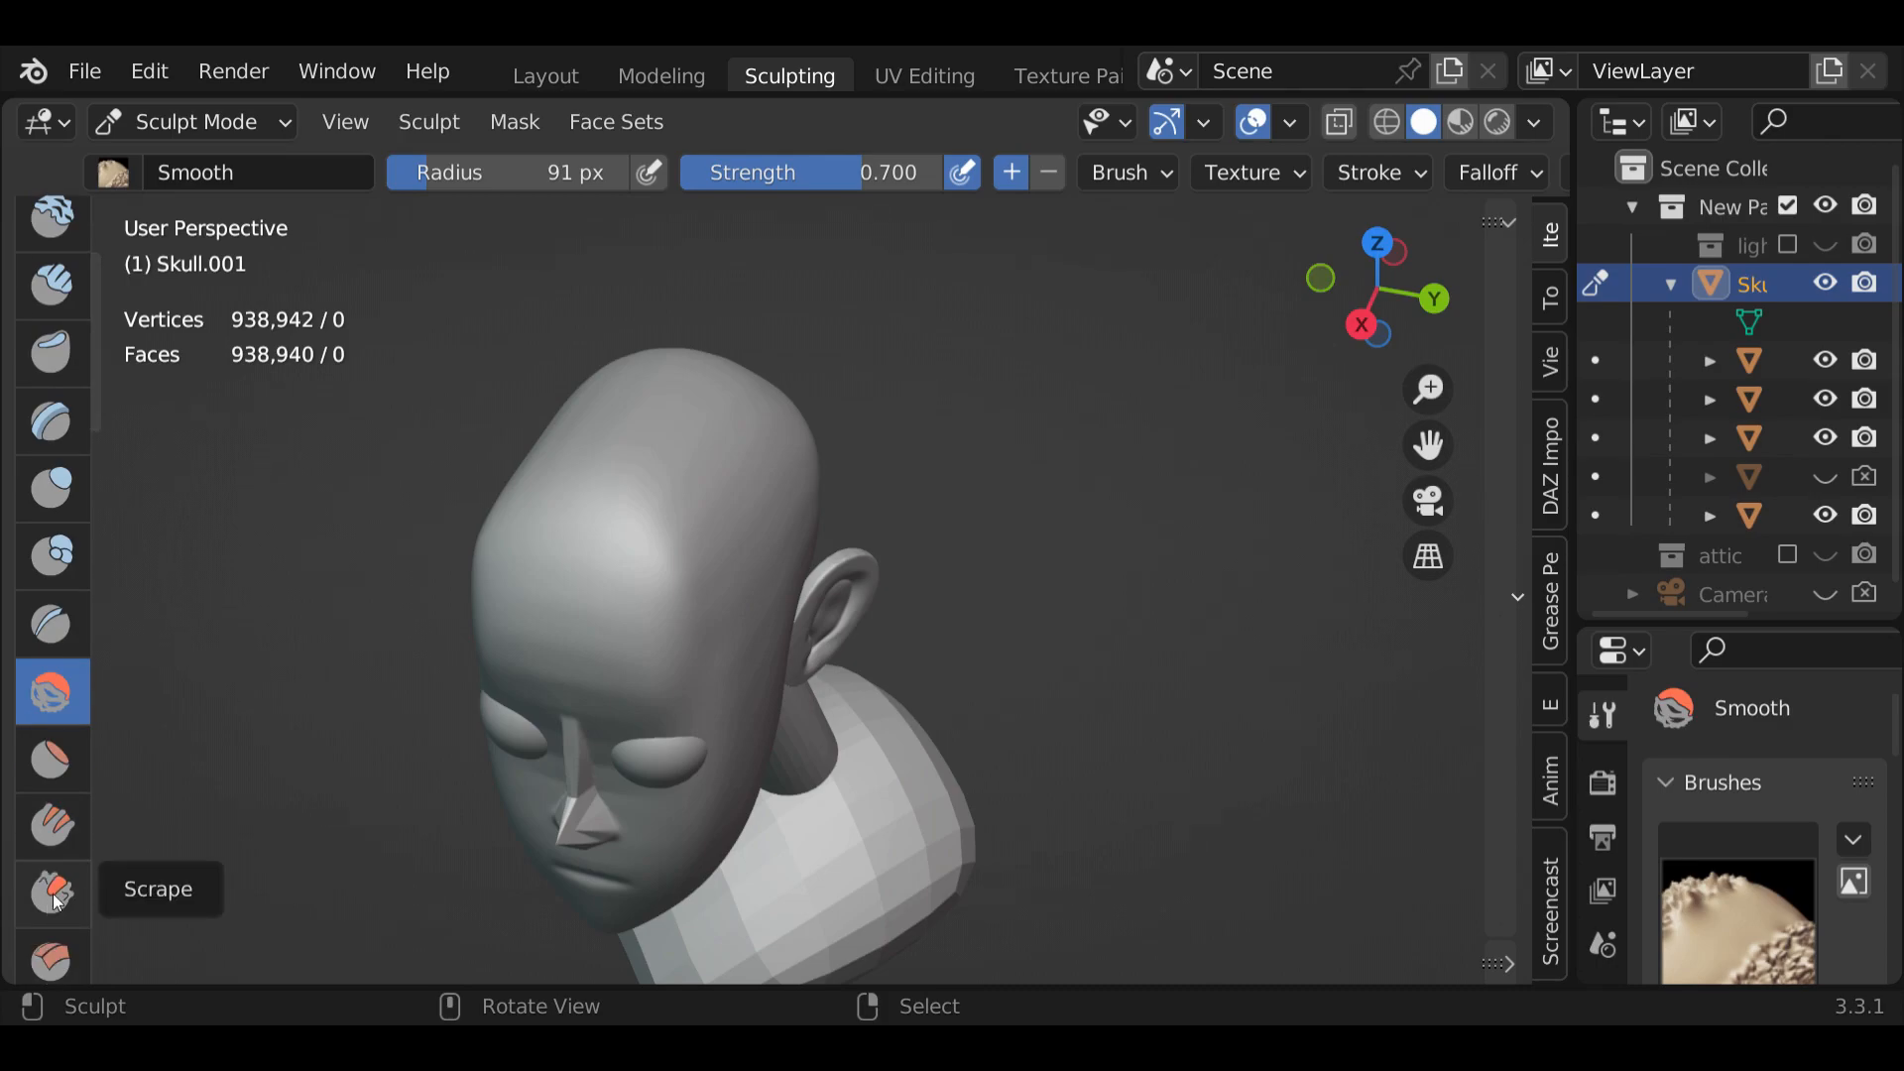
left_click(44, 897)
mouse_move(729, 570)
left_mouse_down()
mouse_move(737, 612)
mouse_move(539, 618)
mouse_move(716, 572)
left_mouse_up()
middle_click_drag(715, 501, 285, 425)
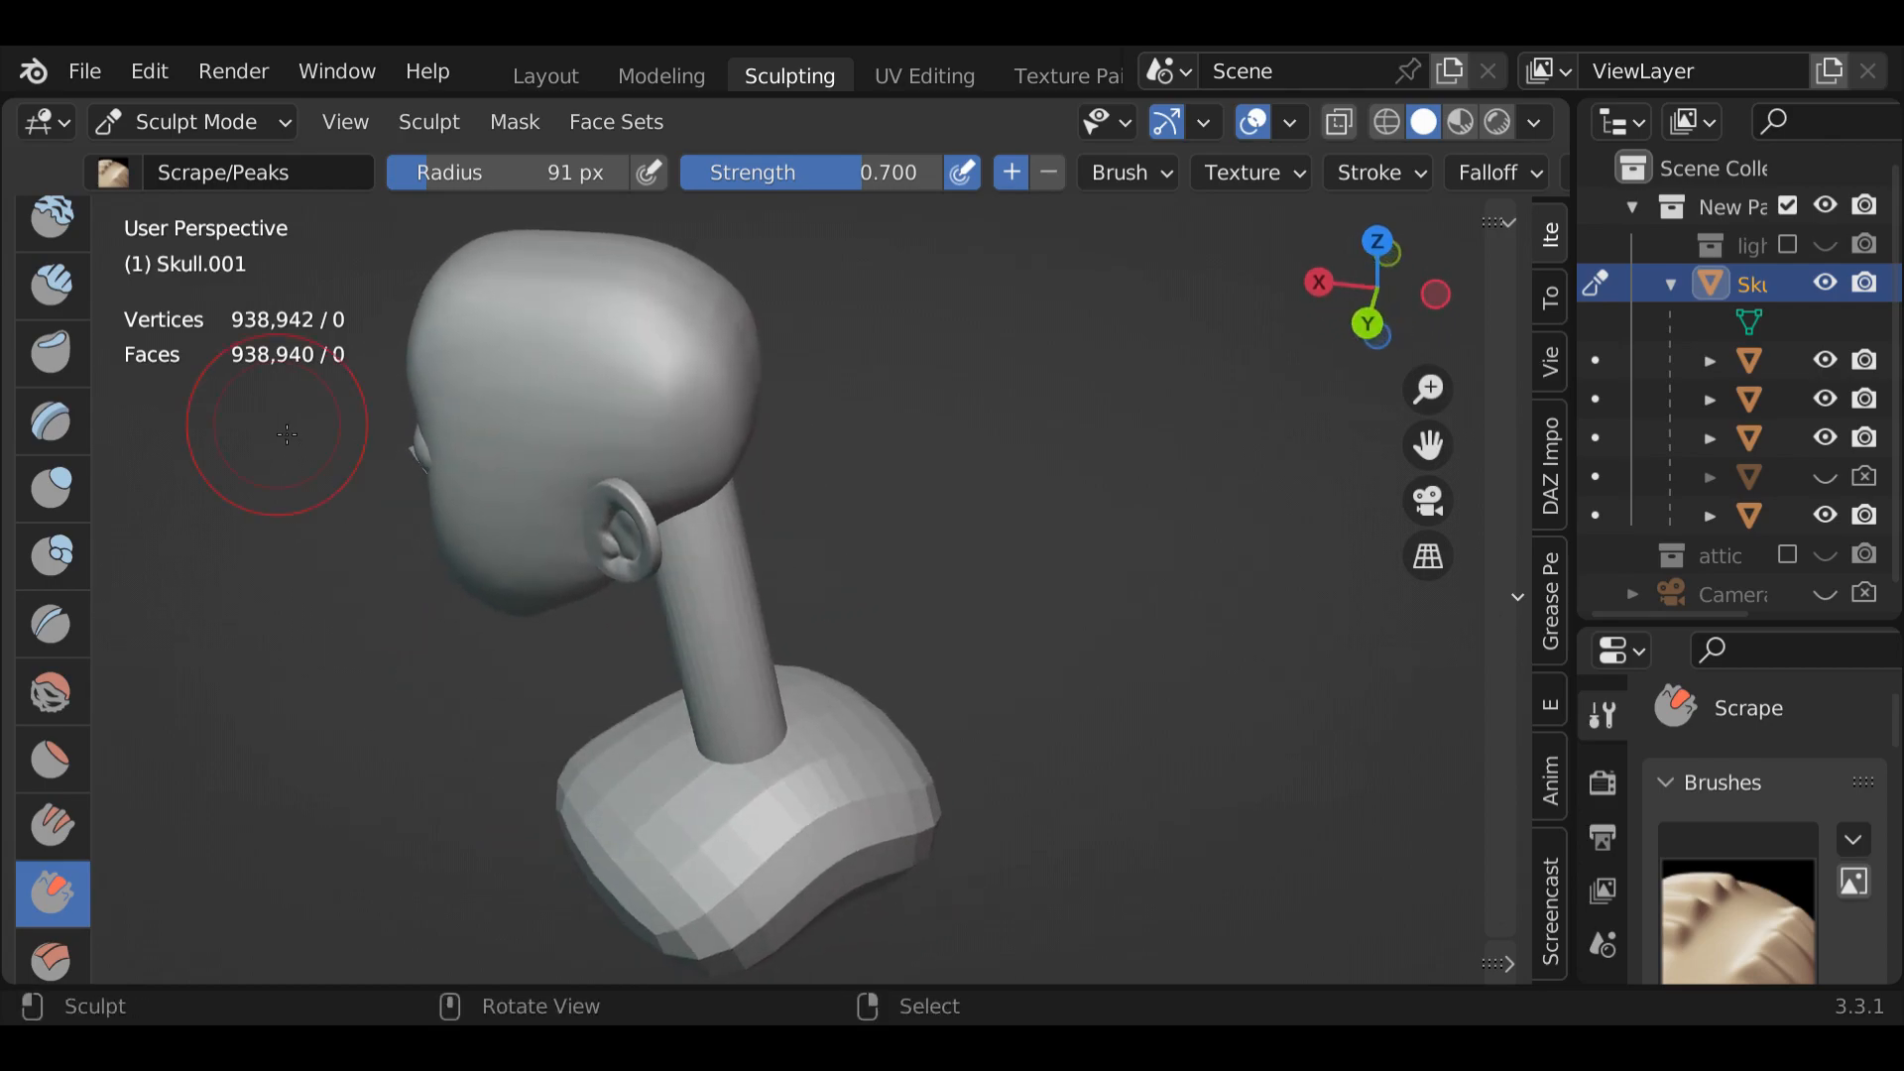
Close the viewport sidebar and hide the viewport gizmos
mouse_move(796, 537)
middle_mouse_down()
mouse_move(836, 373)
mouse_move(1288, 370)
middle_mouse_up()
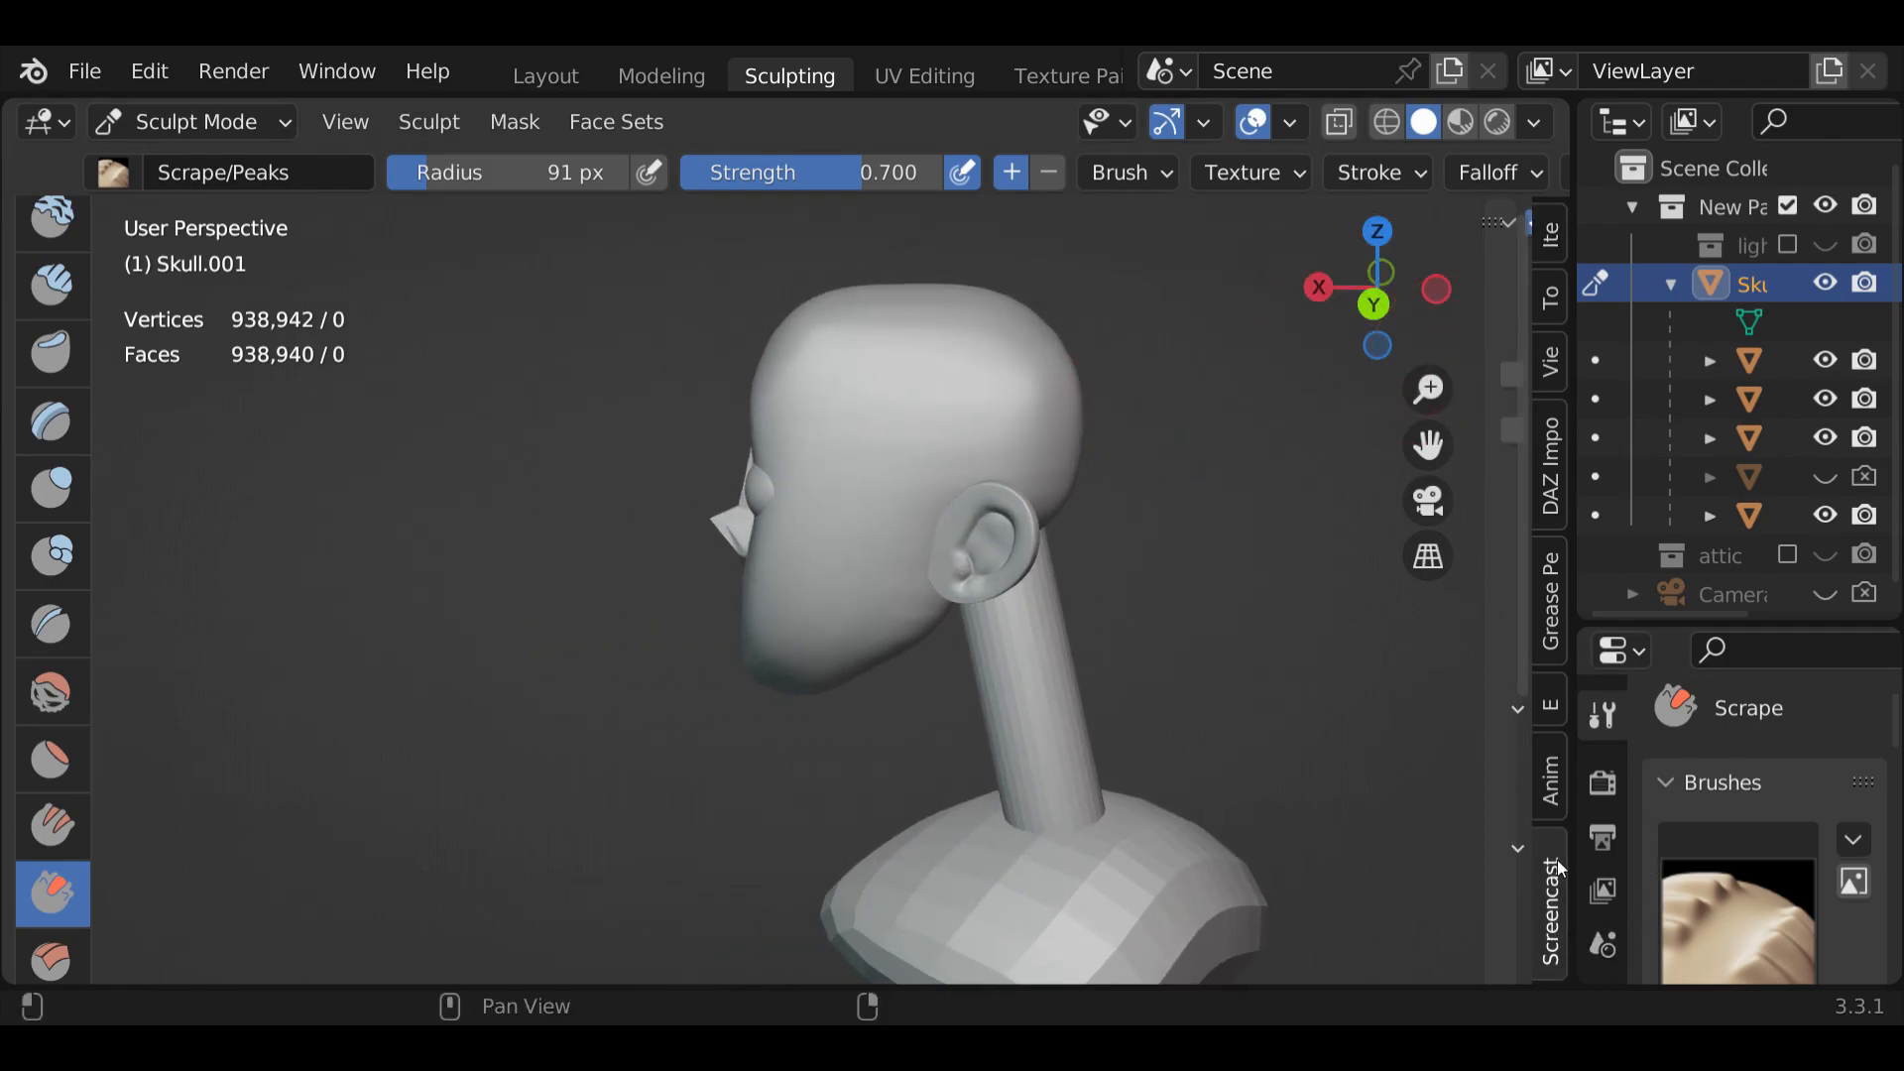
left_click_drag(1498, 479, 1529, 554)
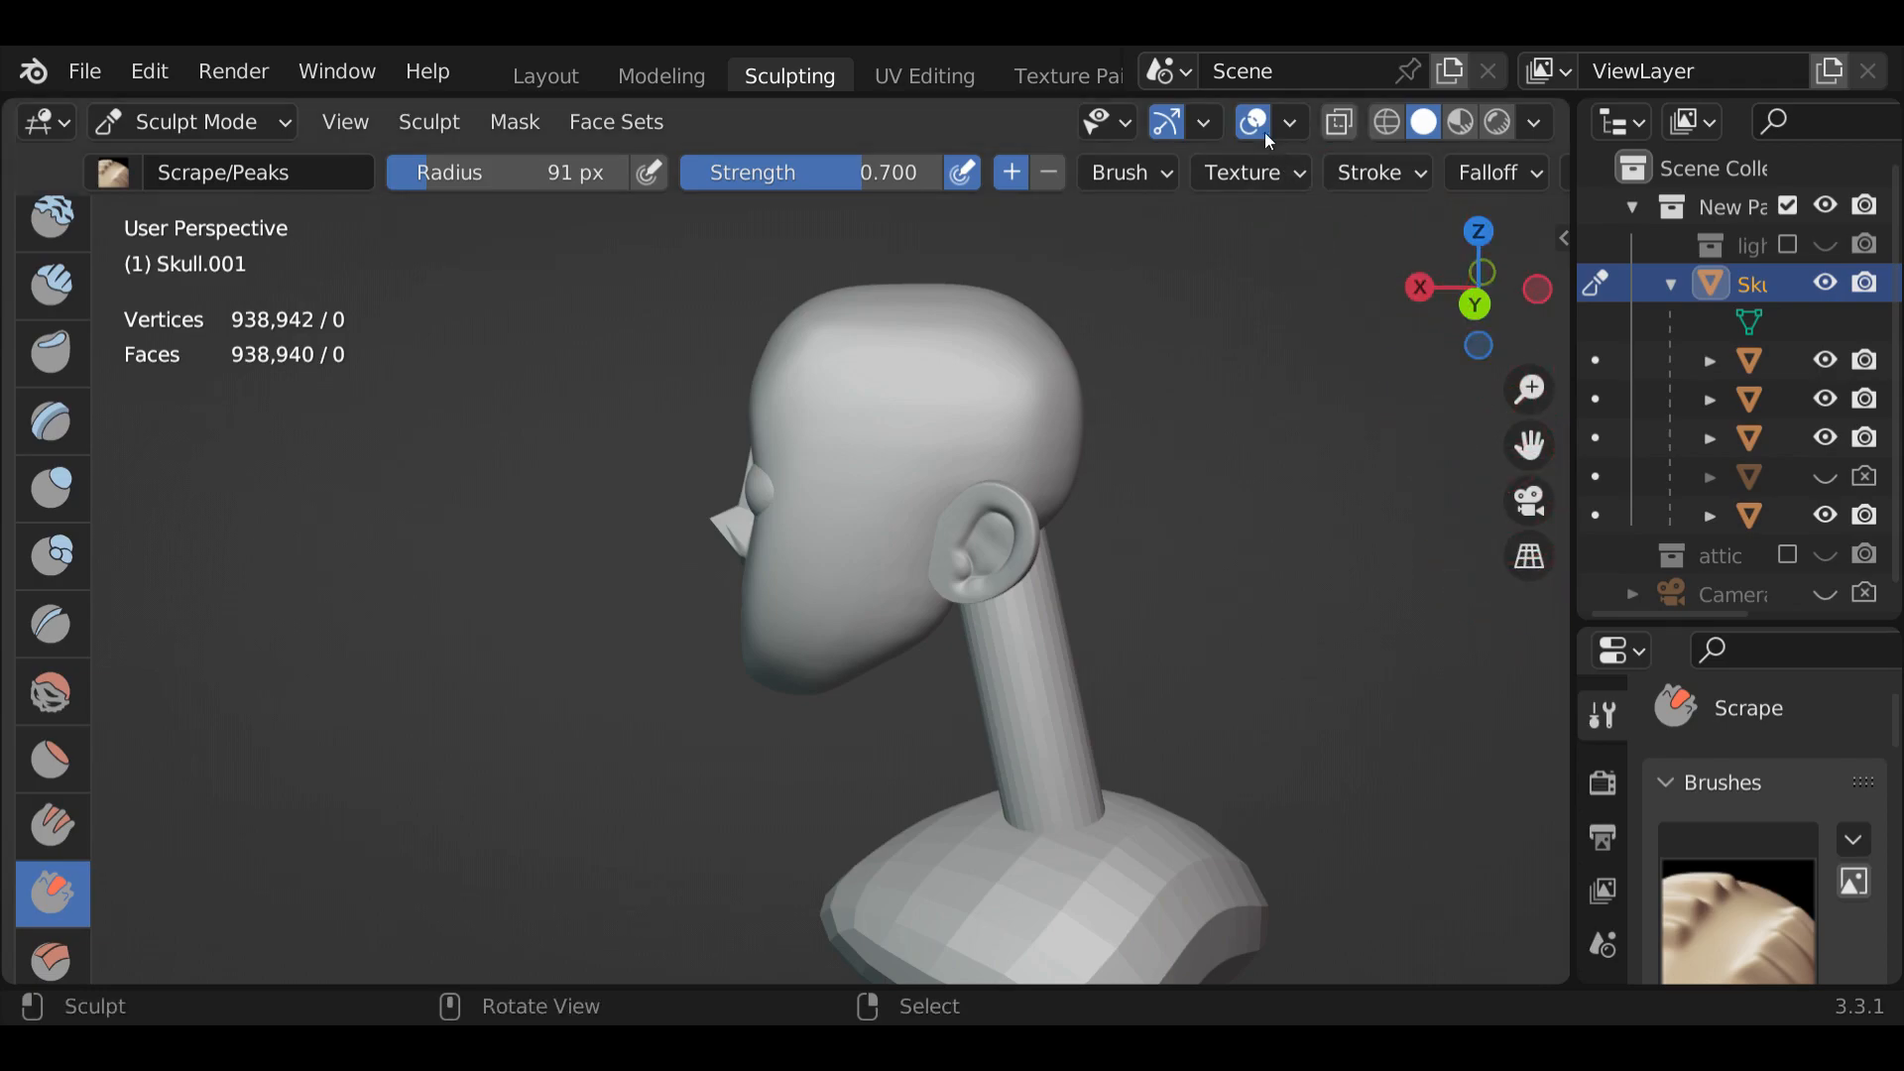
left_click(1178, 121)
Even out the back of the skull with the 91 px Scrape brush
middle_click_drag(1427, 662, 797, 658)
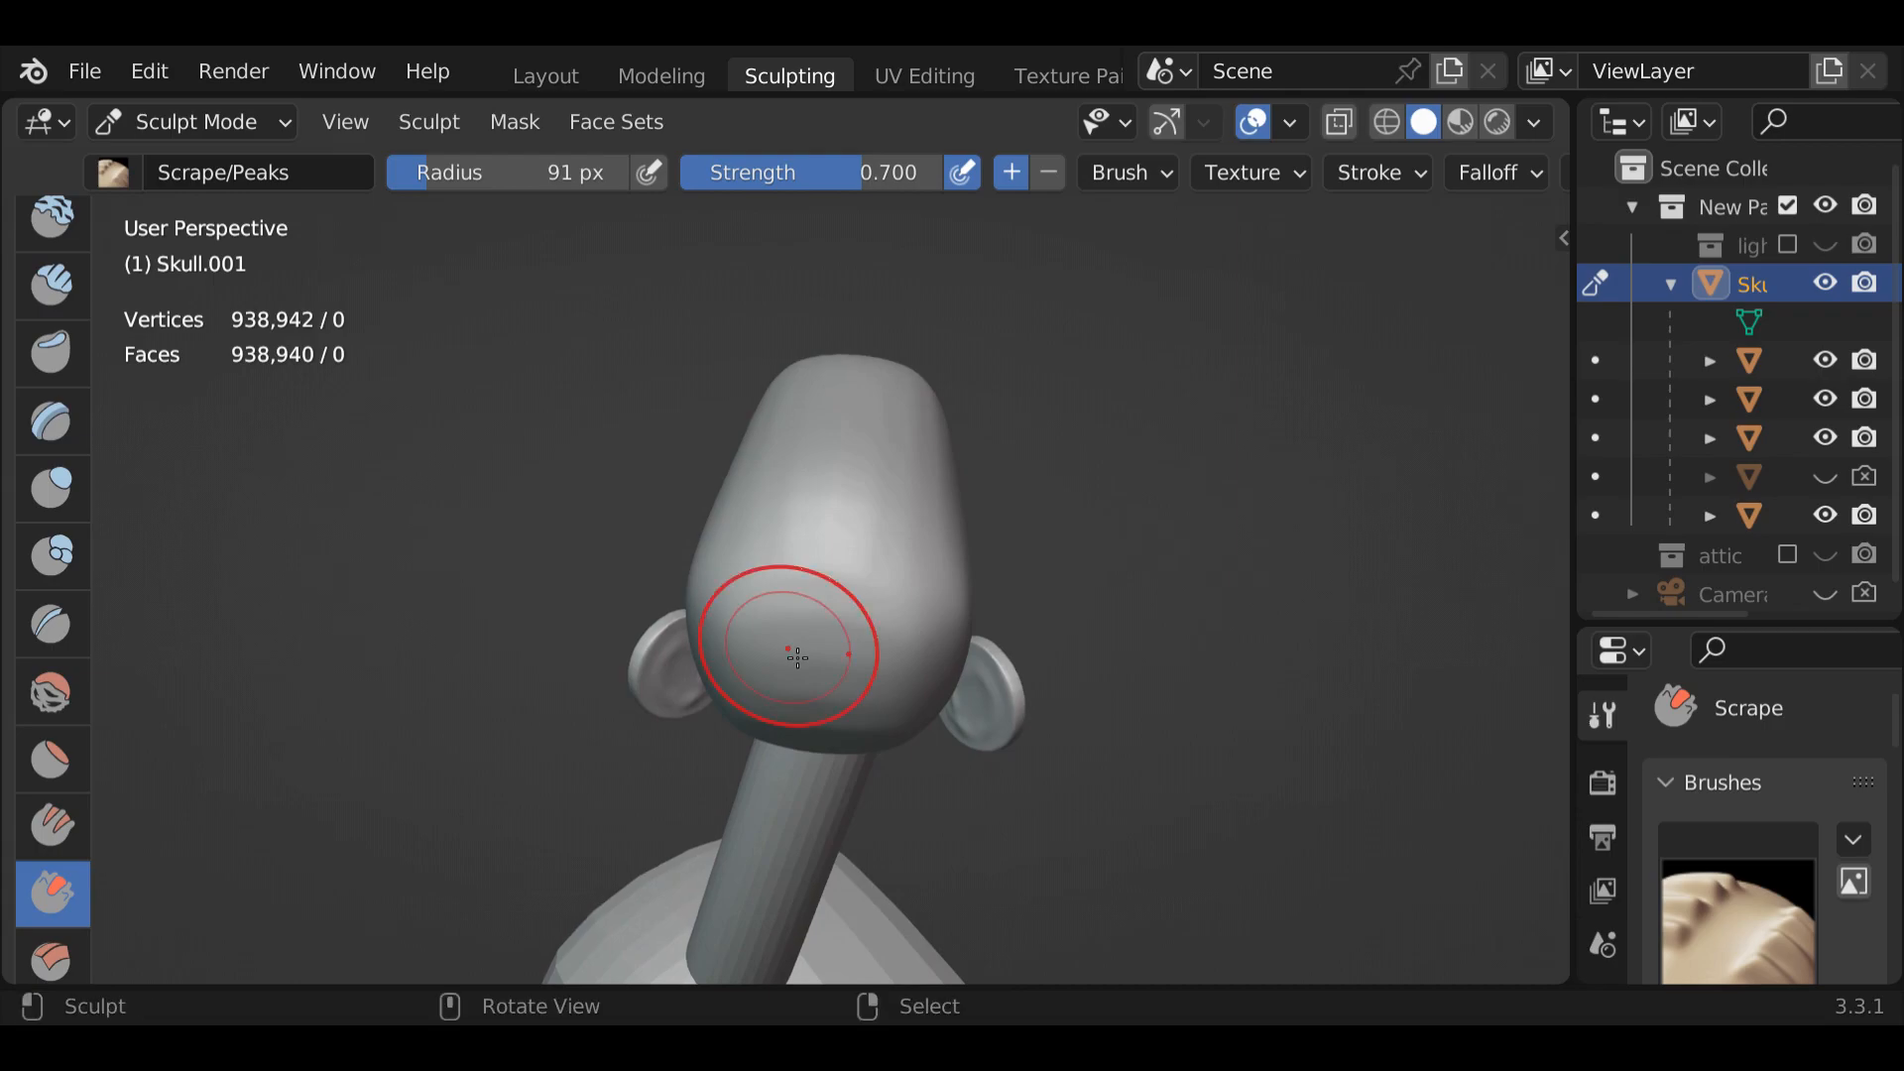
left_click_drag(807, 556, 848, 589)
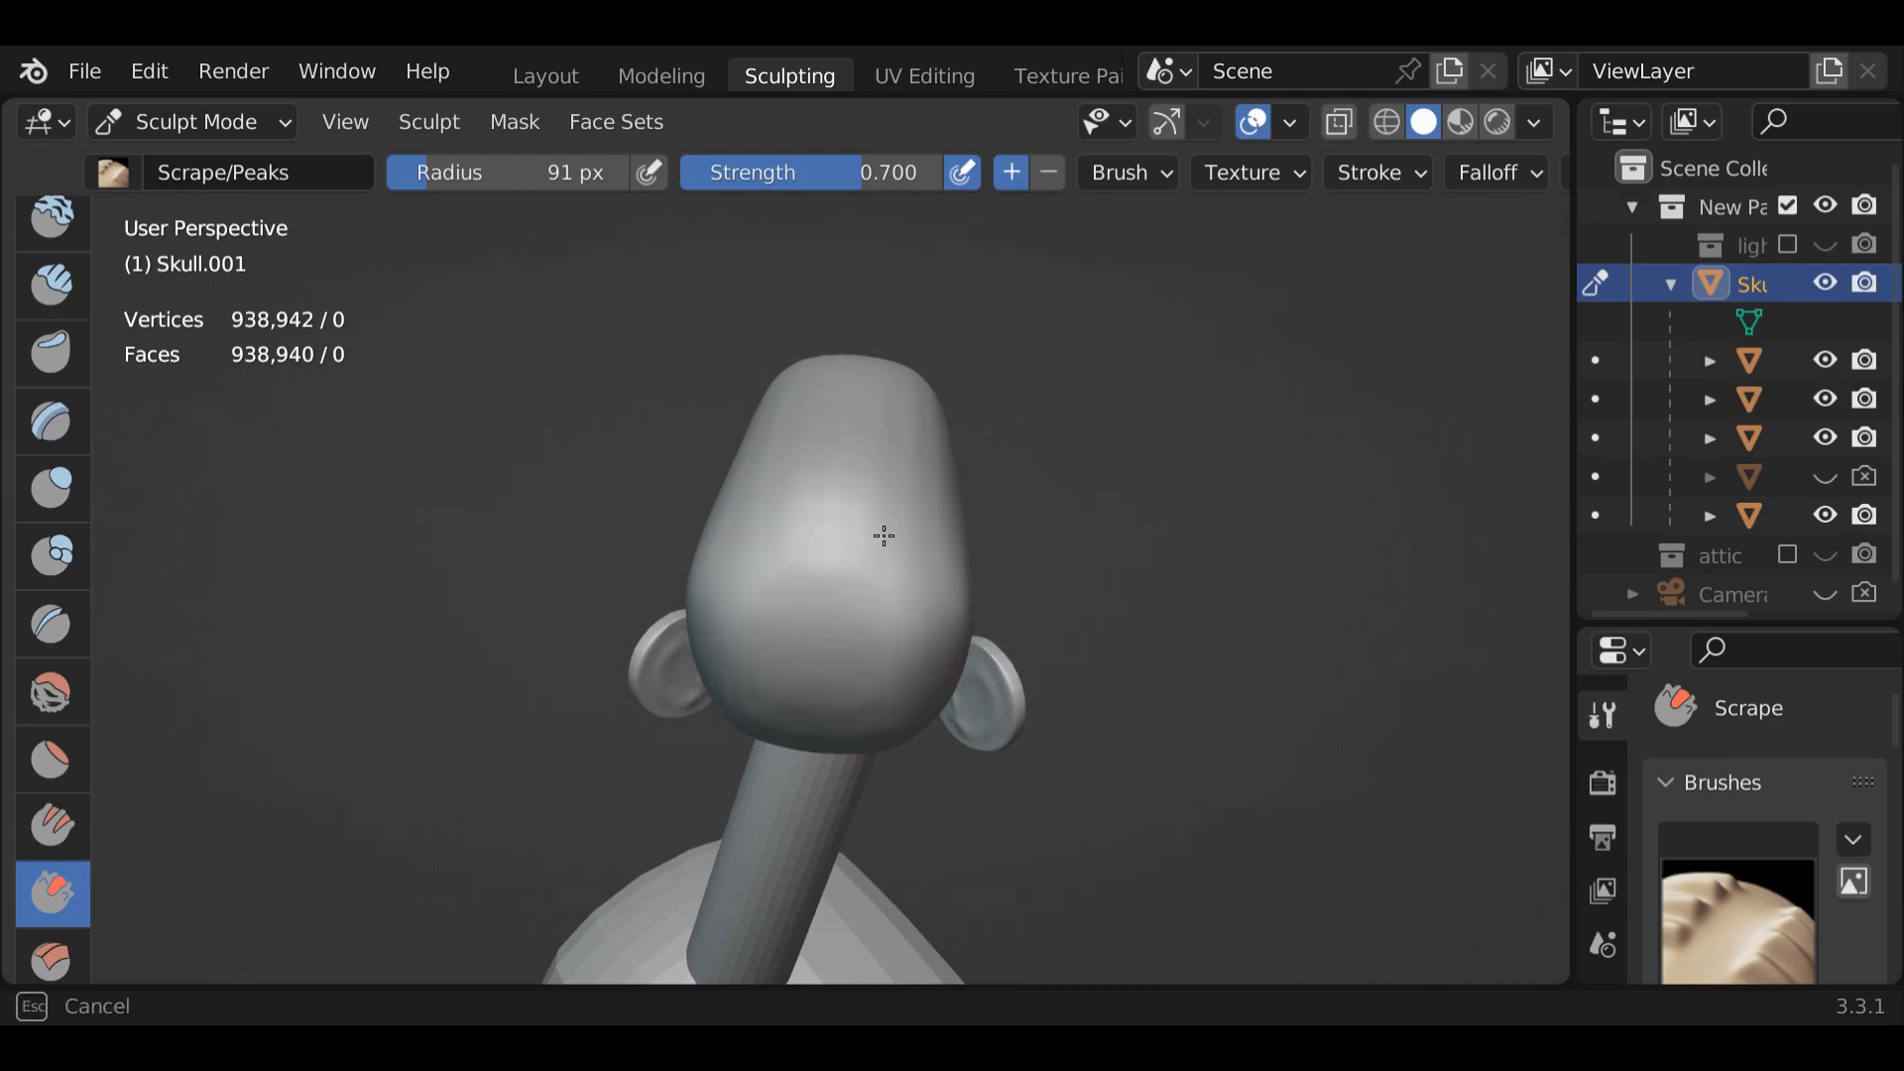
mouse_move(884, 536)
left_mouse_down()
mouse_move(913, 497)
mouse_move(778, 438)
left_mouse_up()
mouse_move(778, 437)
middle_mouse_down()
mouse_move(863, 433)
mouse_move(505, 440)
mouse_move(731, 429)
mouse_move(1343, 336)
mouse_move(1353, 399)
middle_mouse_up()
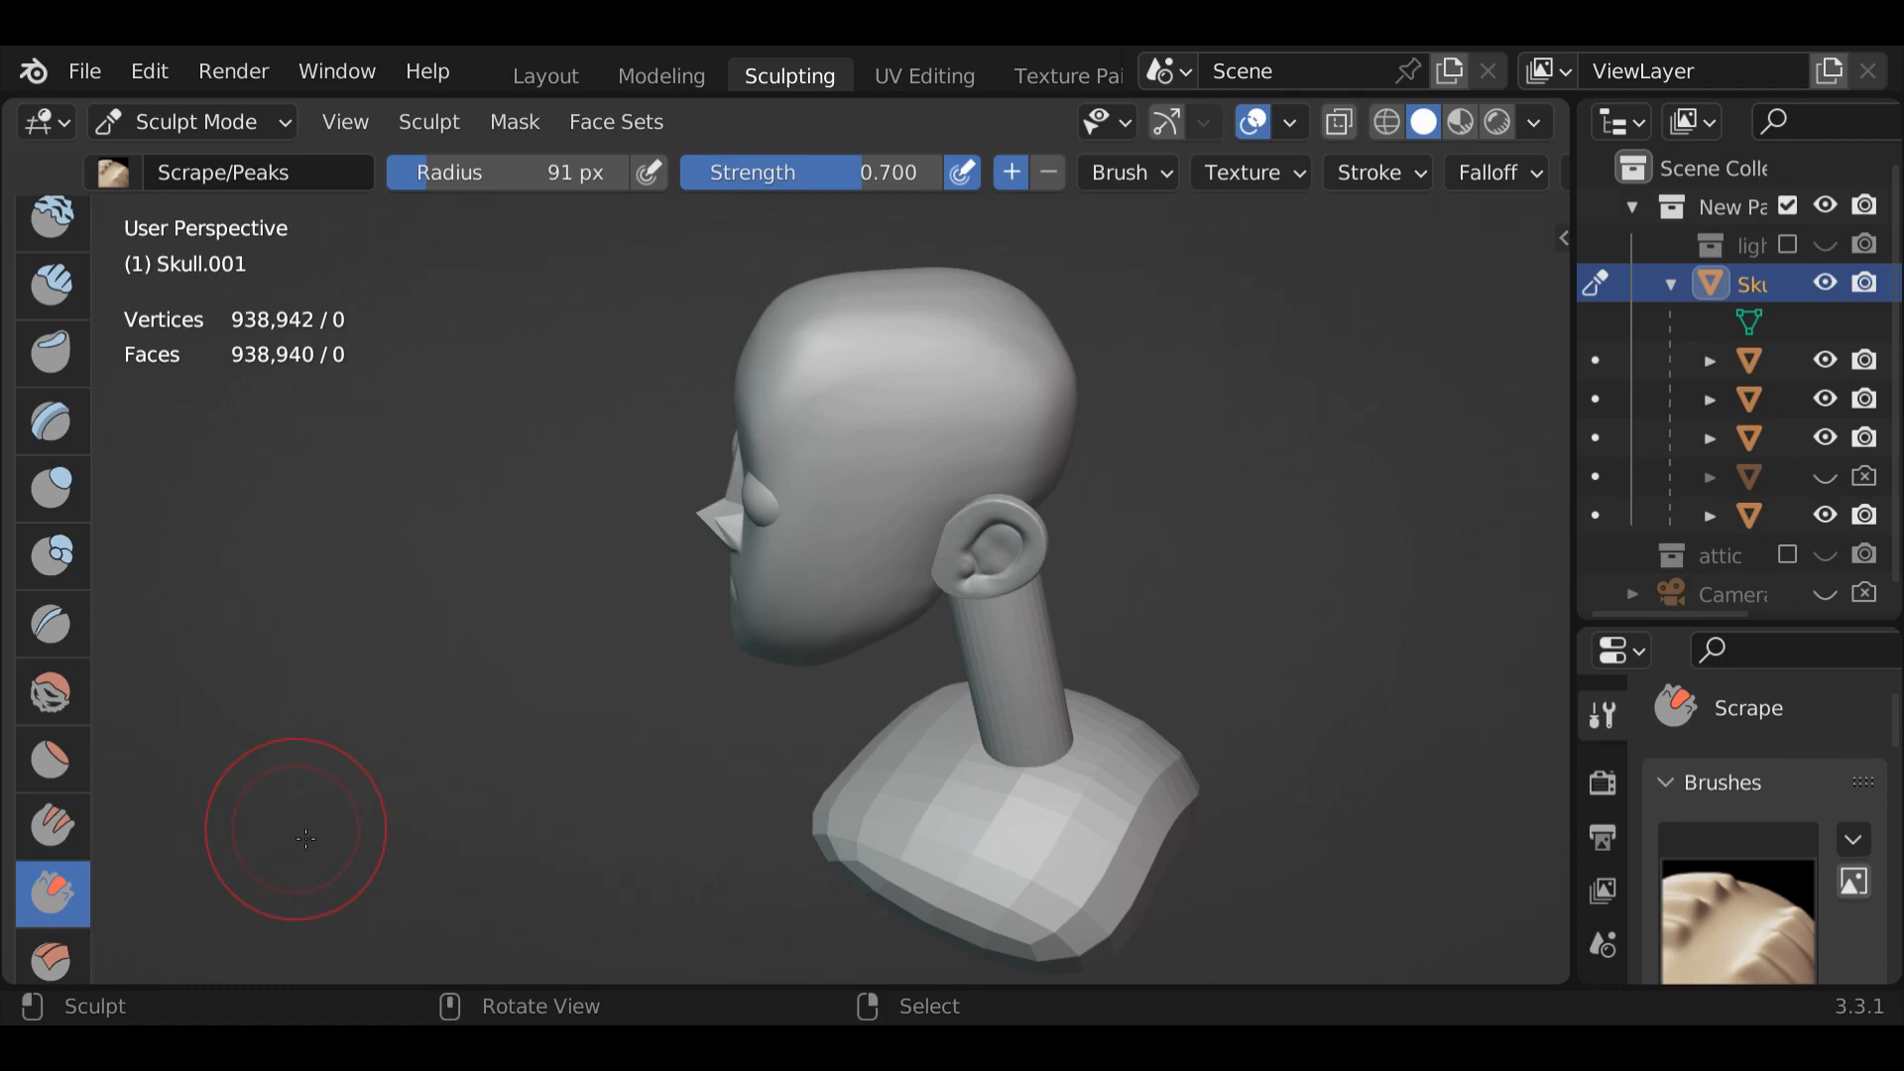
Switch back to the Smooth brush with strength 0.532 and a radius of 39 px for the nose
mouse_move(455, 812)
middle_mouse_down()
mouse_move(744, 731)
mouse_move(820, 659)
middle_mouse_up()
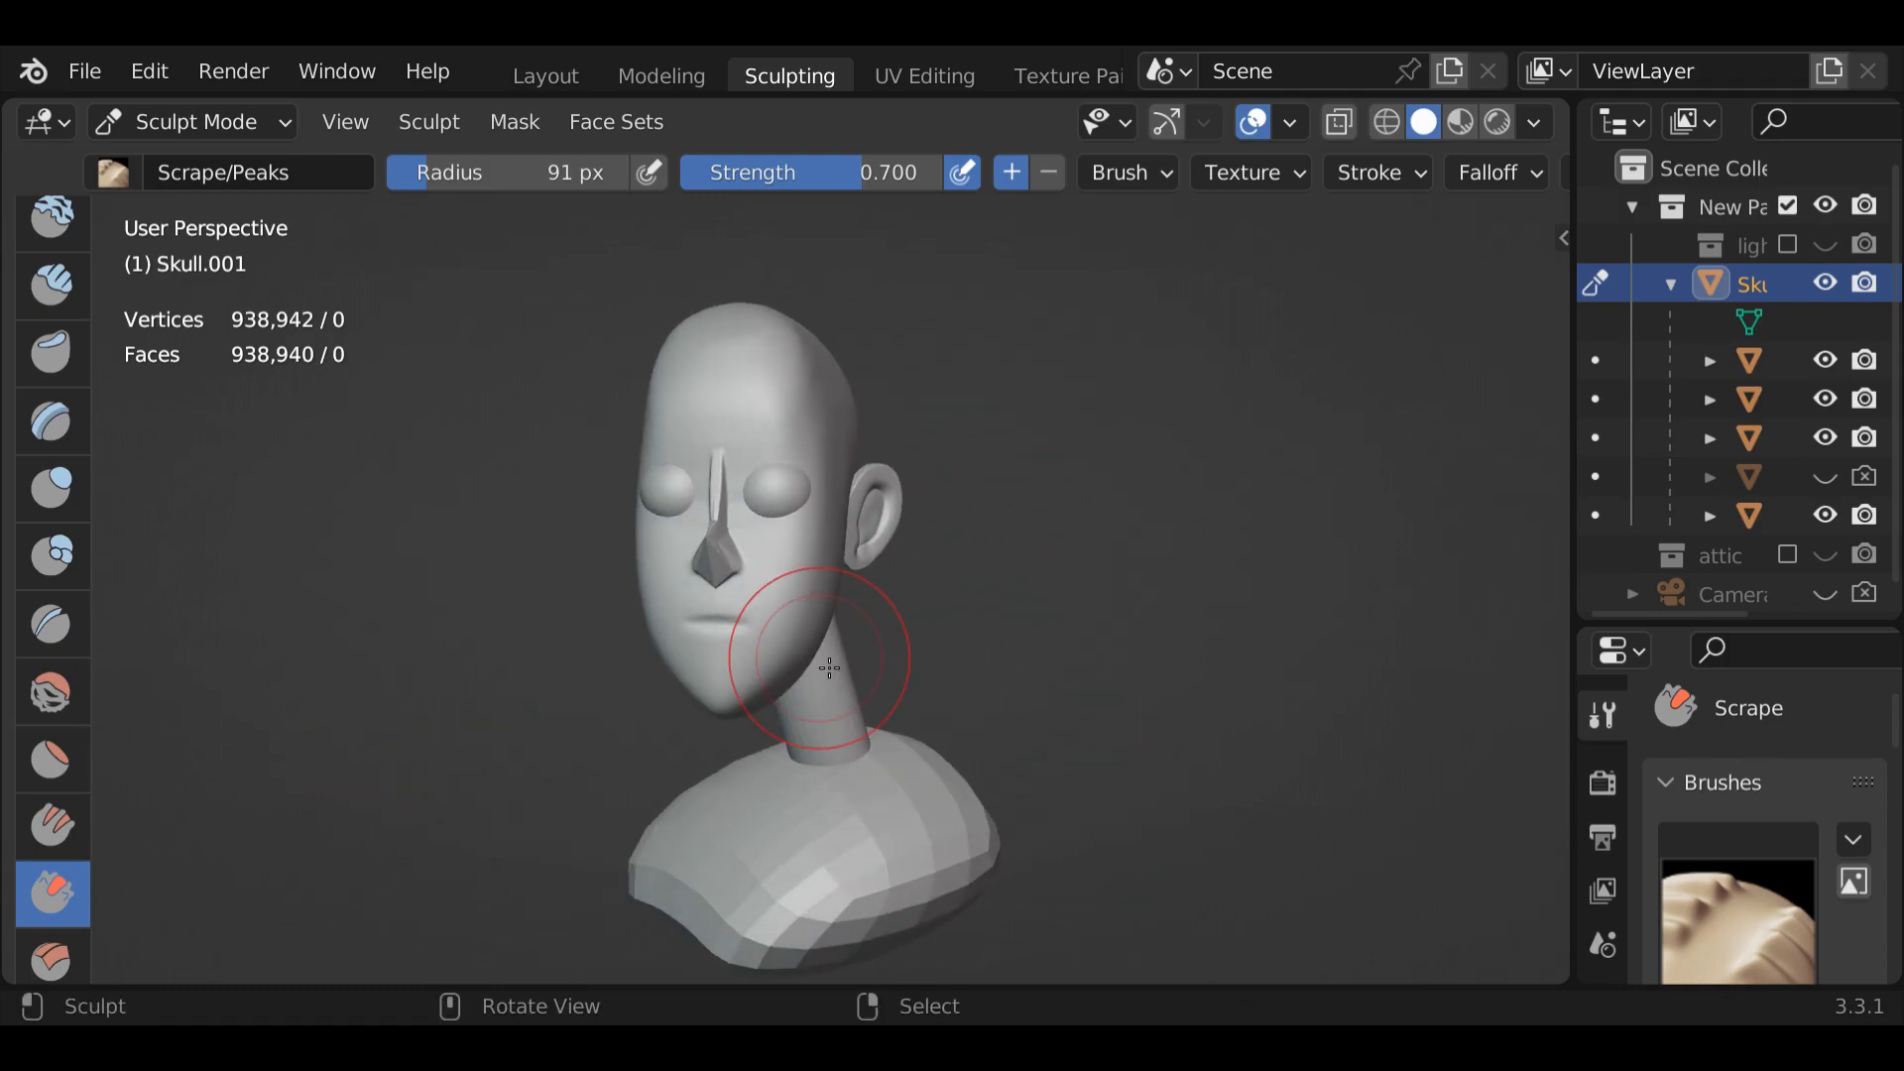
scroll(827, 666, "up", 1)
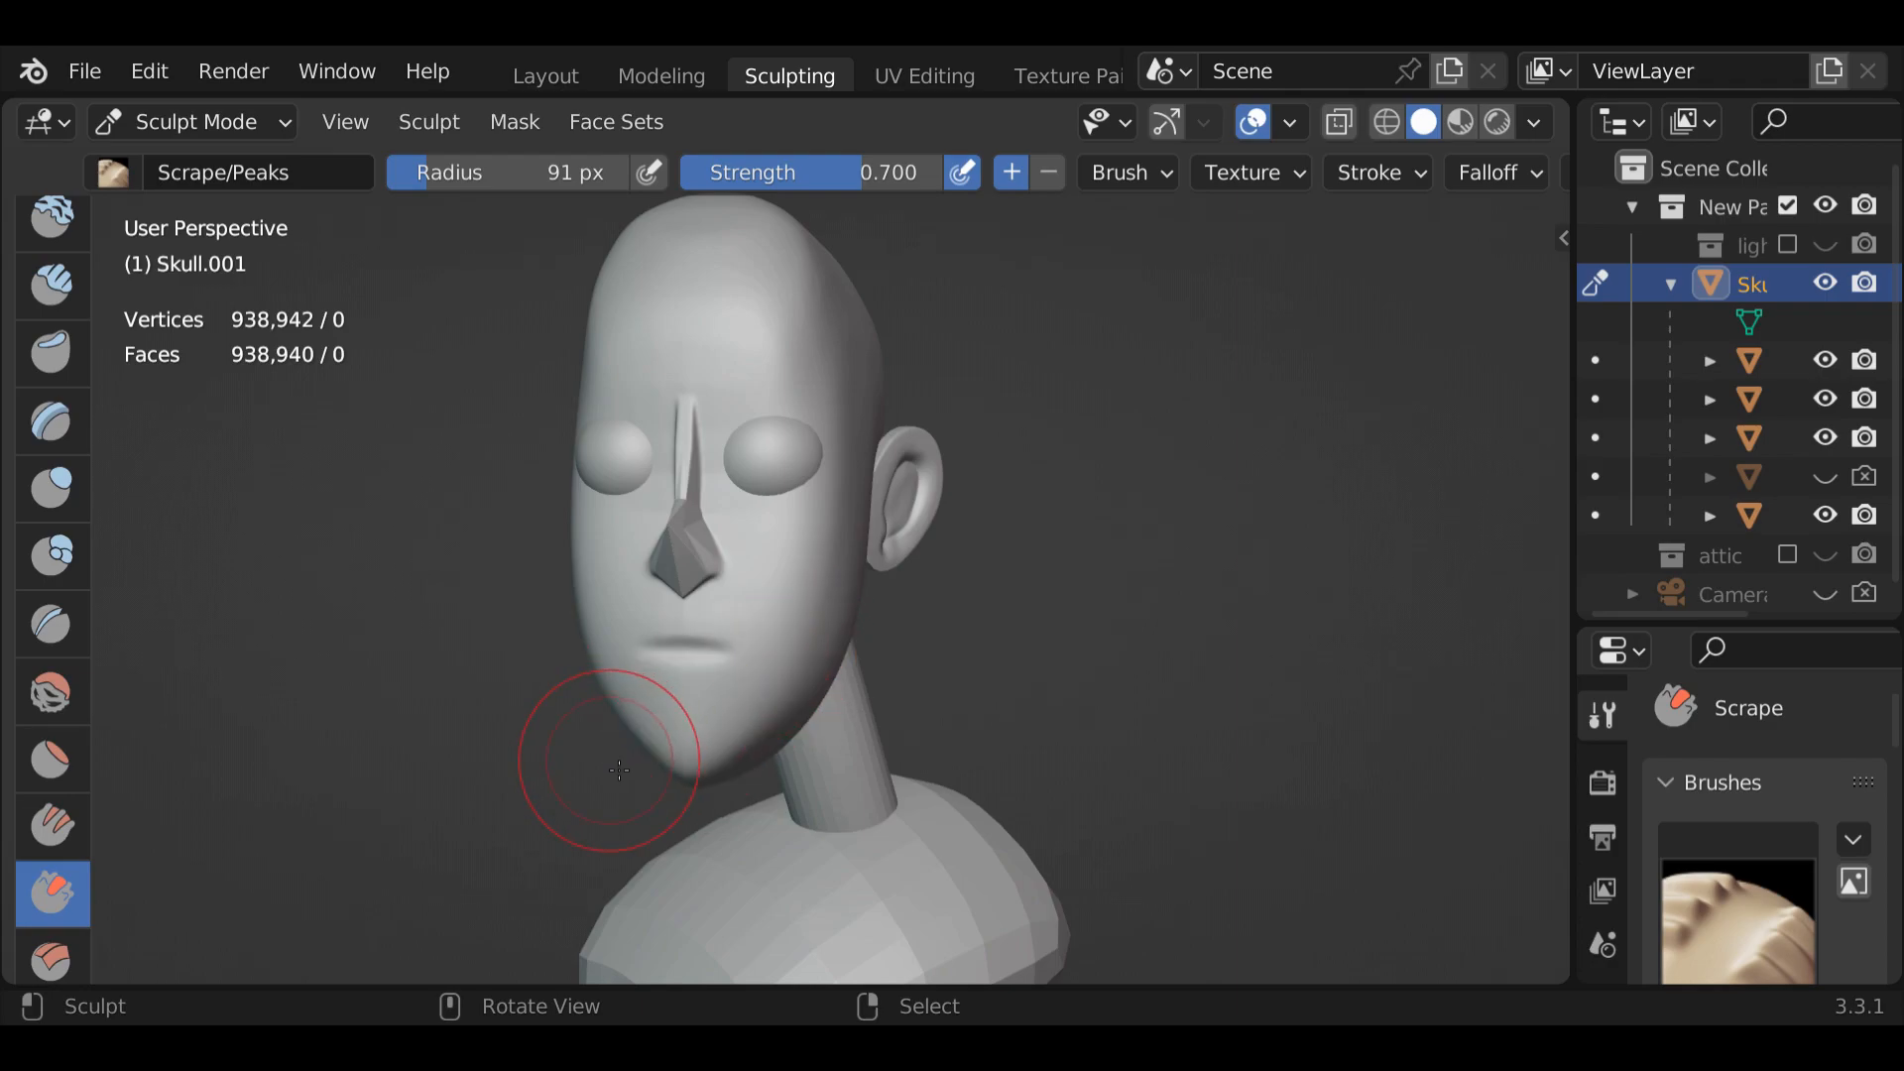
middle_click_drag(786, 459, 659, 683)
scroll(661, 663, "up", 1)
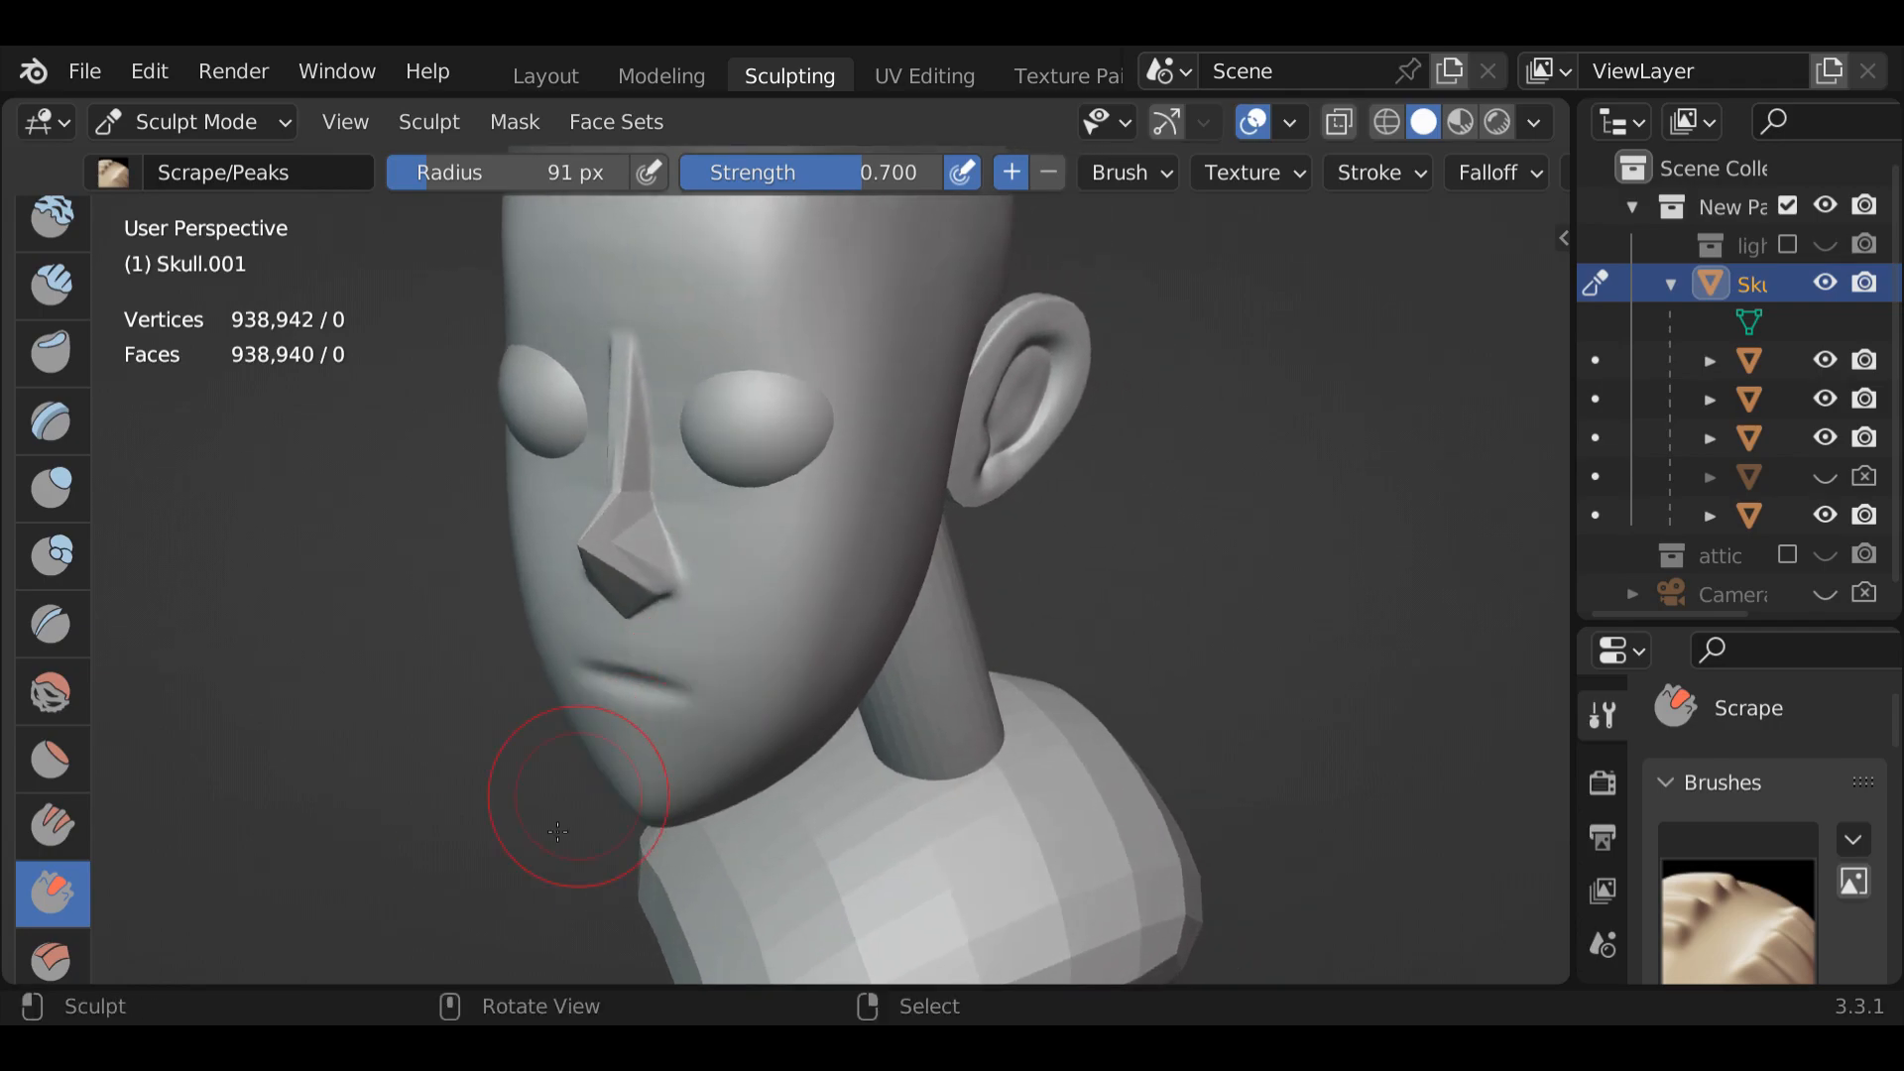
left_click(52, 692)
left_click_drag(847, 171, 770, 175)
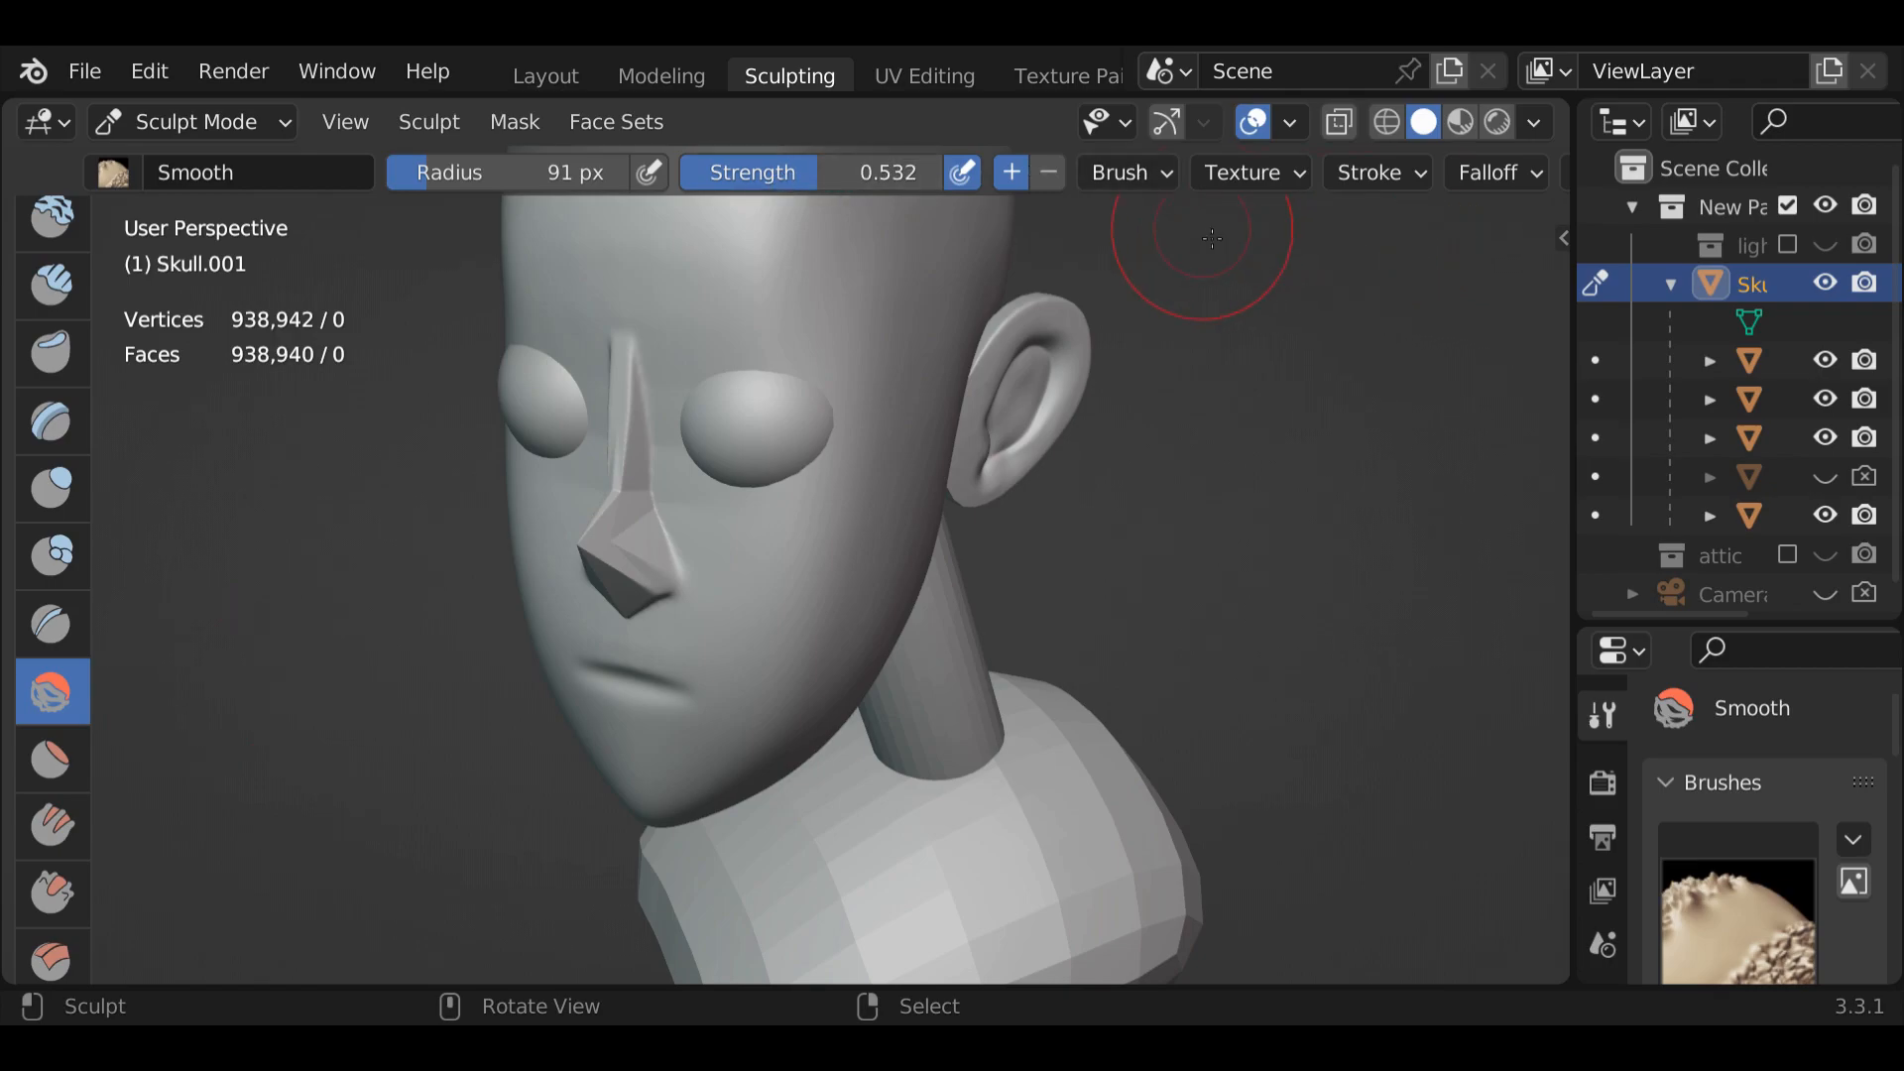
mouse_move(1204, 182)
middle_mouse_down()
mouse_move(885, 203)
mouse_move(1046, 208)
middle_mouse_up()
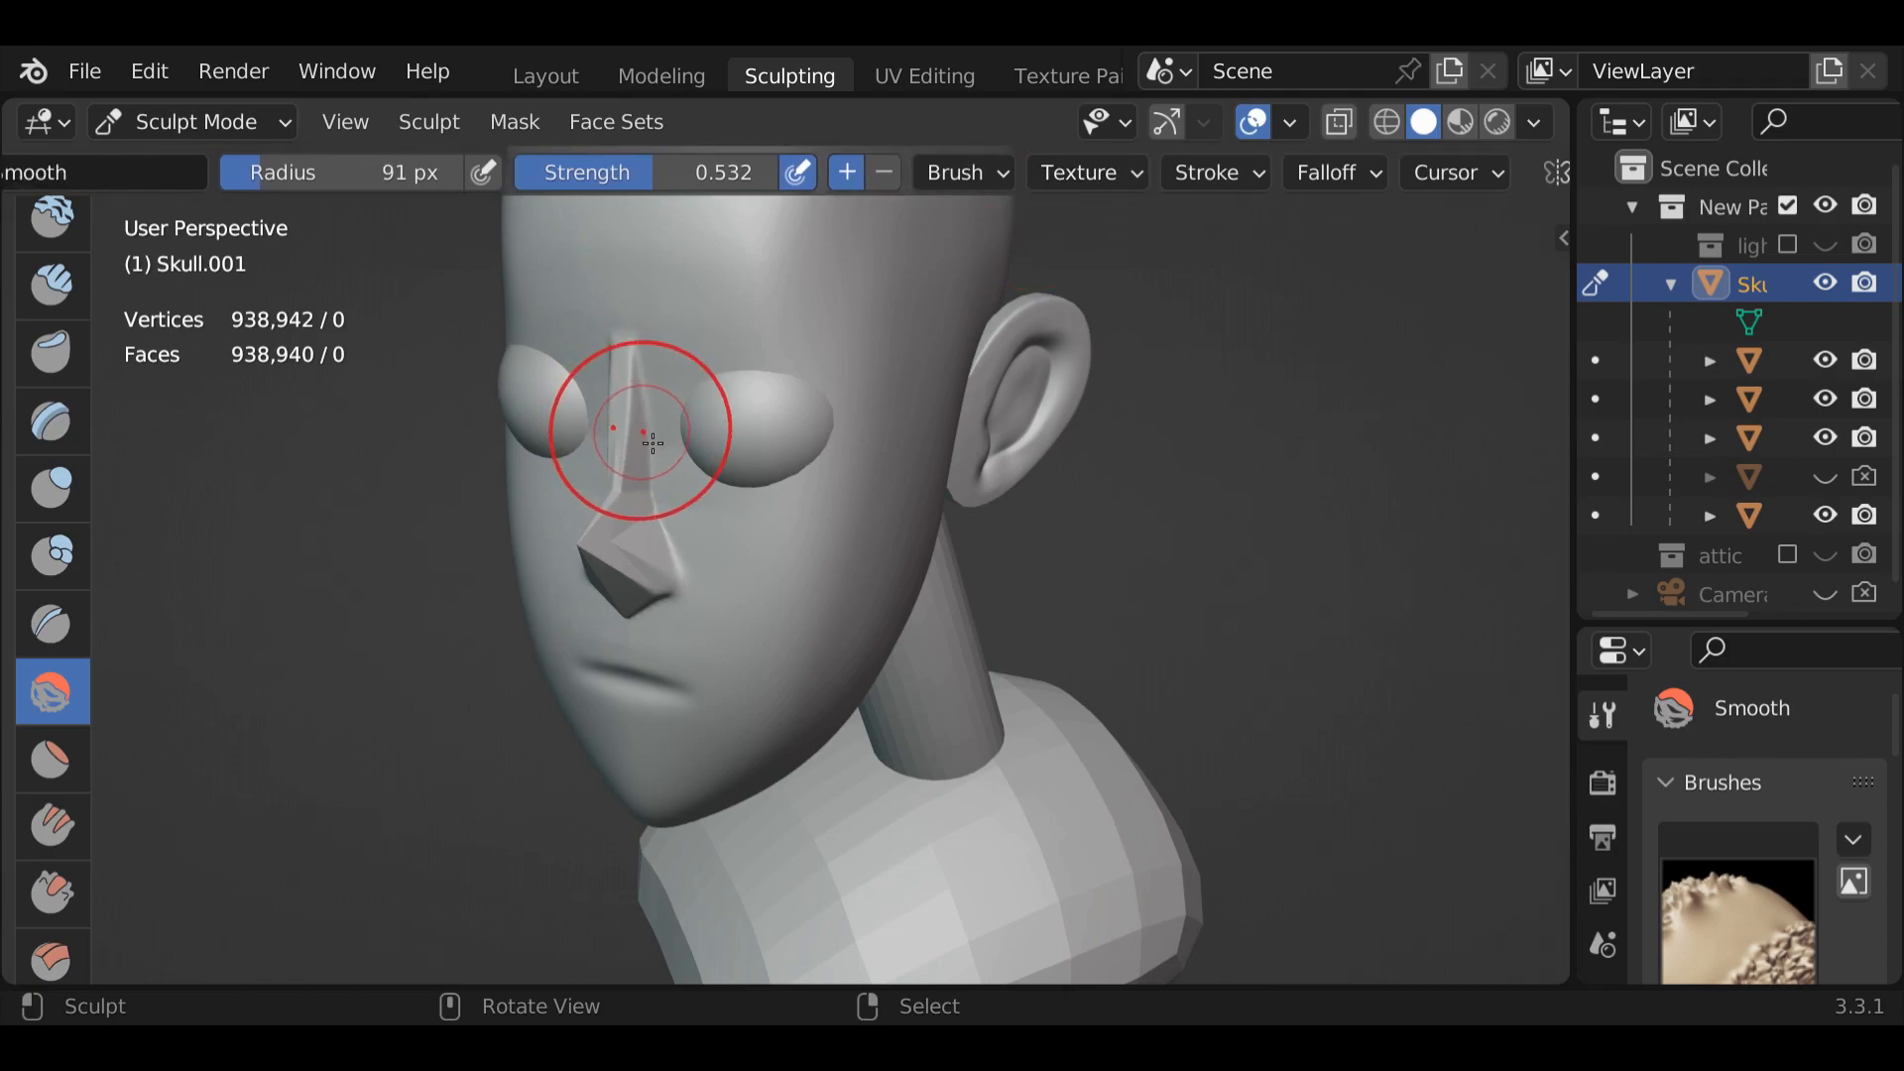
key("f")
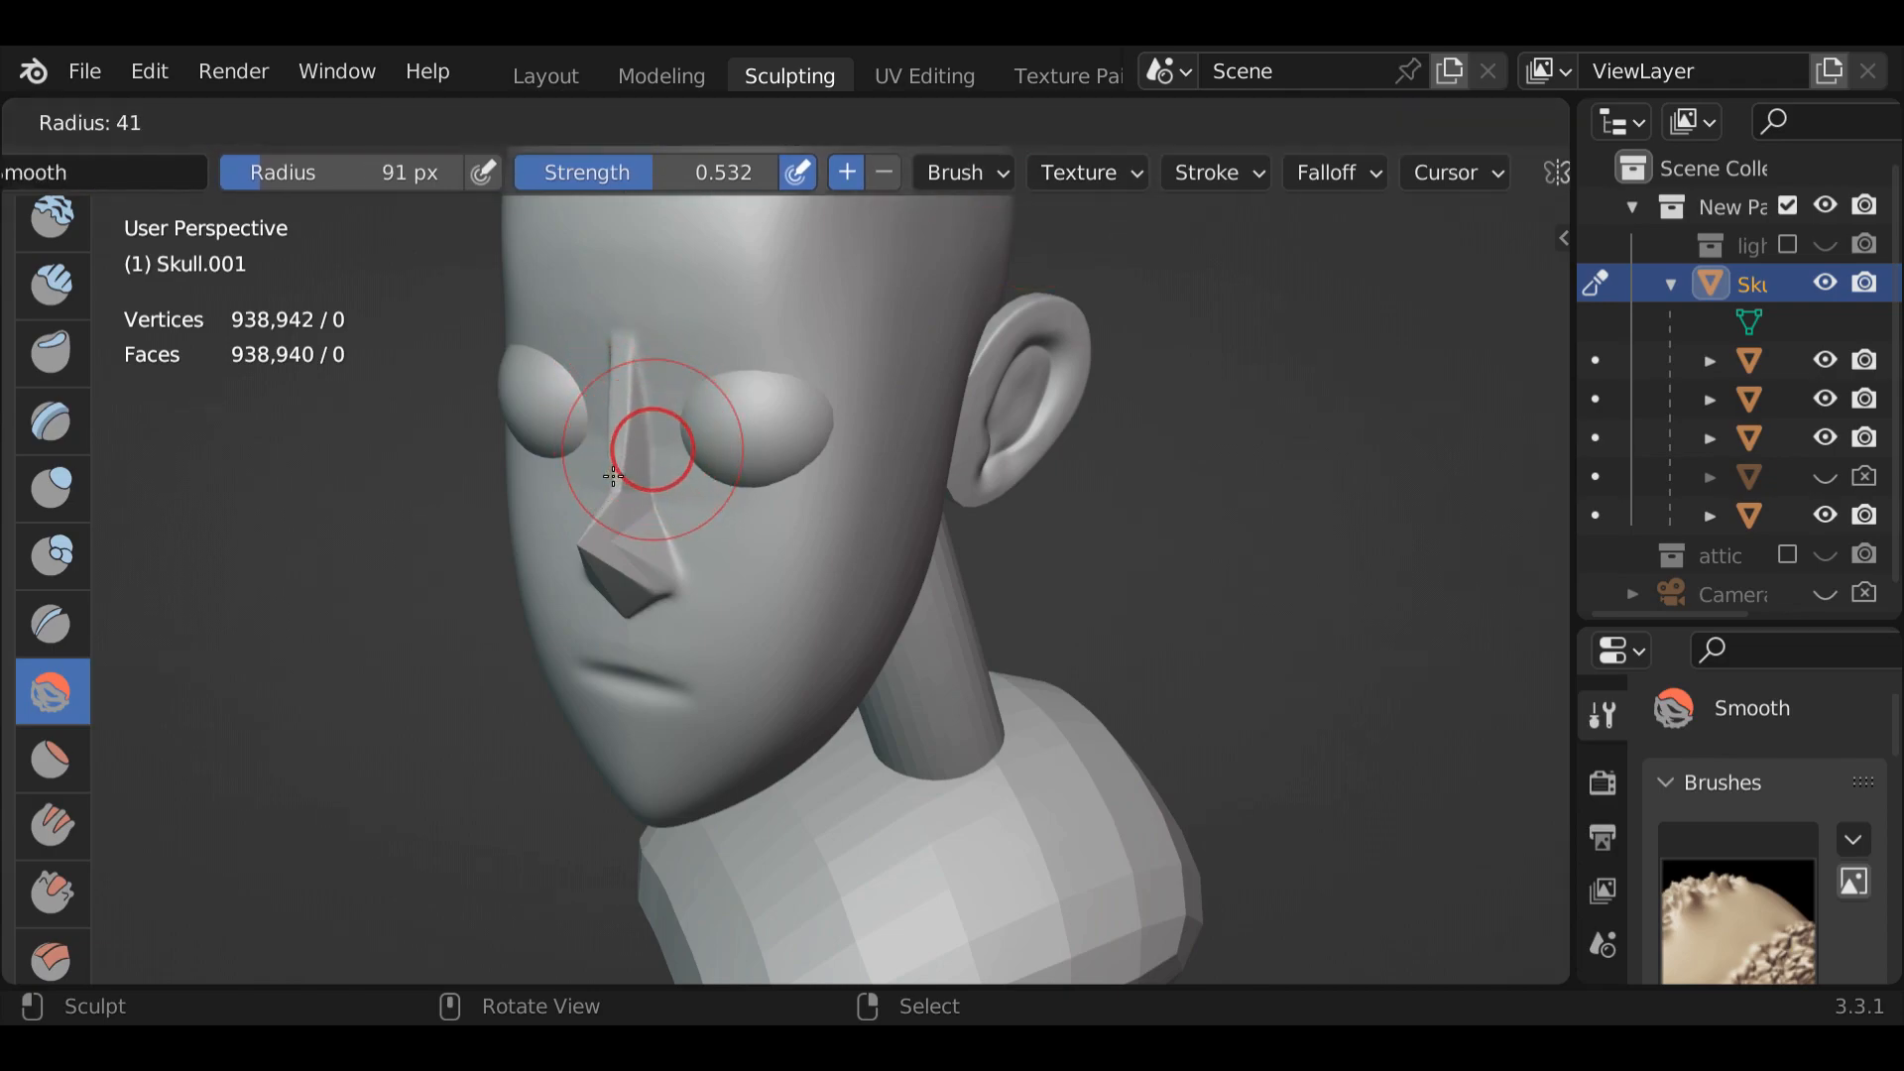
left_click(642, 464)
Smooth the hard edges along the nose bridge, nose tip and nostril side
left_click_drag(642, 464, 644, 475)
left_click_drag(646, 402, 649, 411)
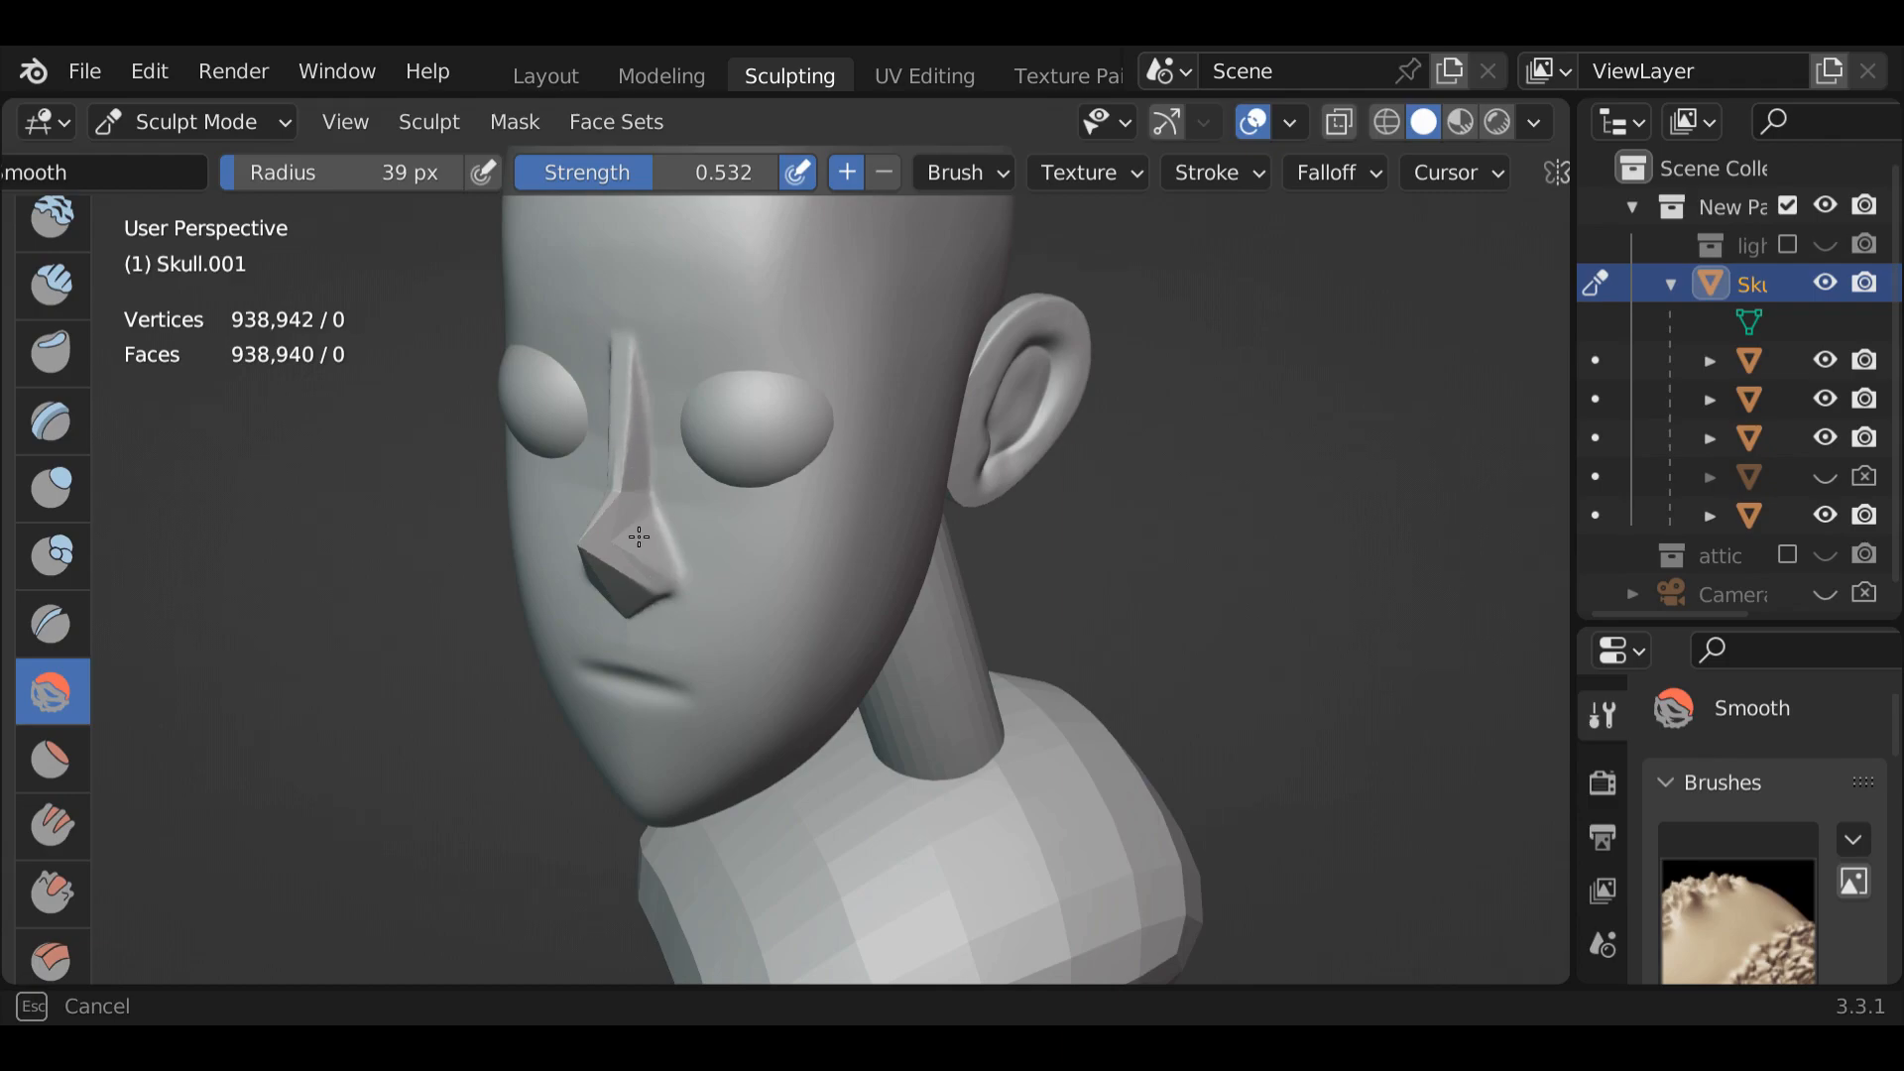
mouse_move(639, 536)
left_mouse_down()
mouse_move(664, 580)
mouse_move(643, 397)
mouse_move(619, 517)
mouse_move(681, 596)
mouse_move(627, 465)
mouse_move(637, 351)
mouse_move(651, 378)
mouse_move(630, 446)
left_mouse_up()
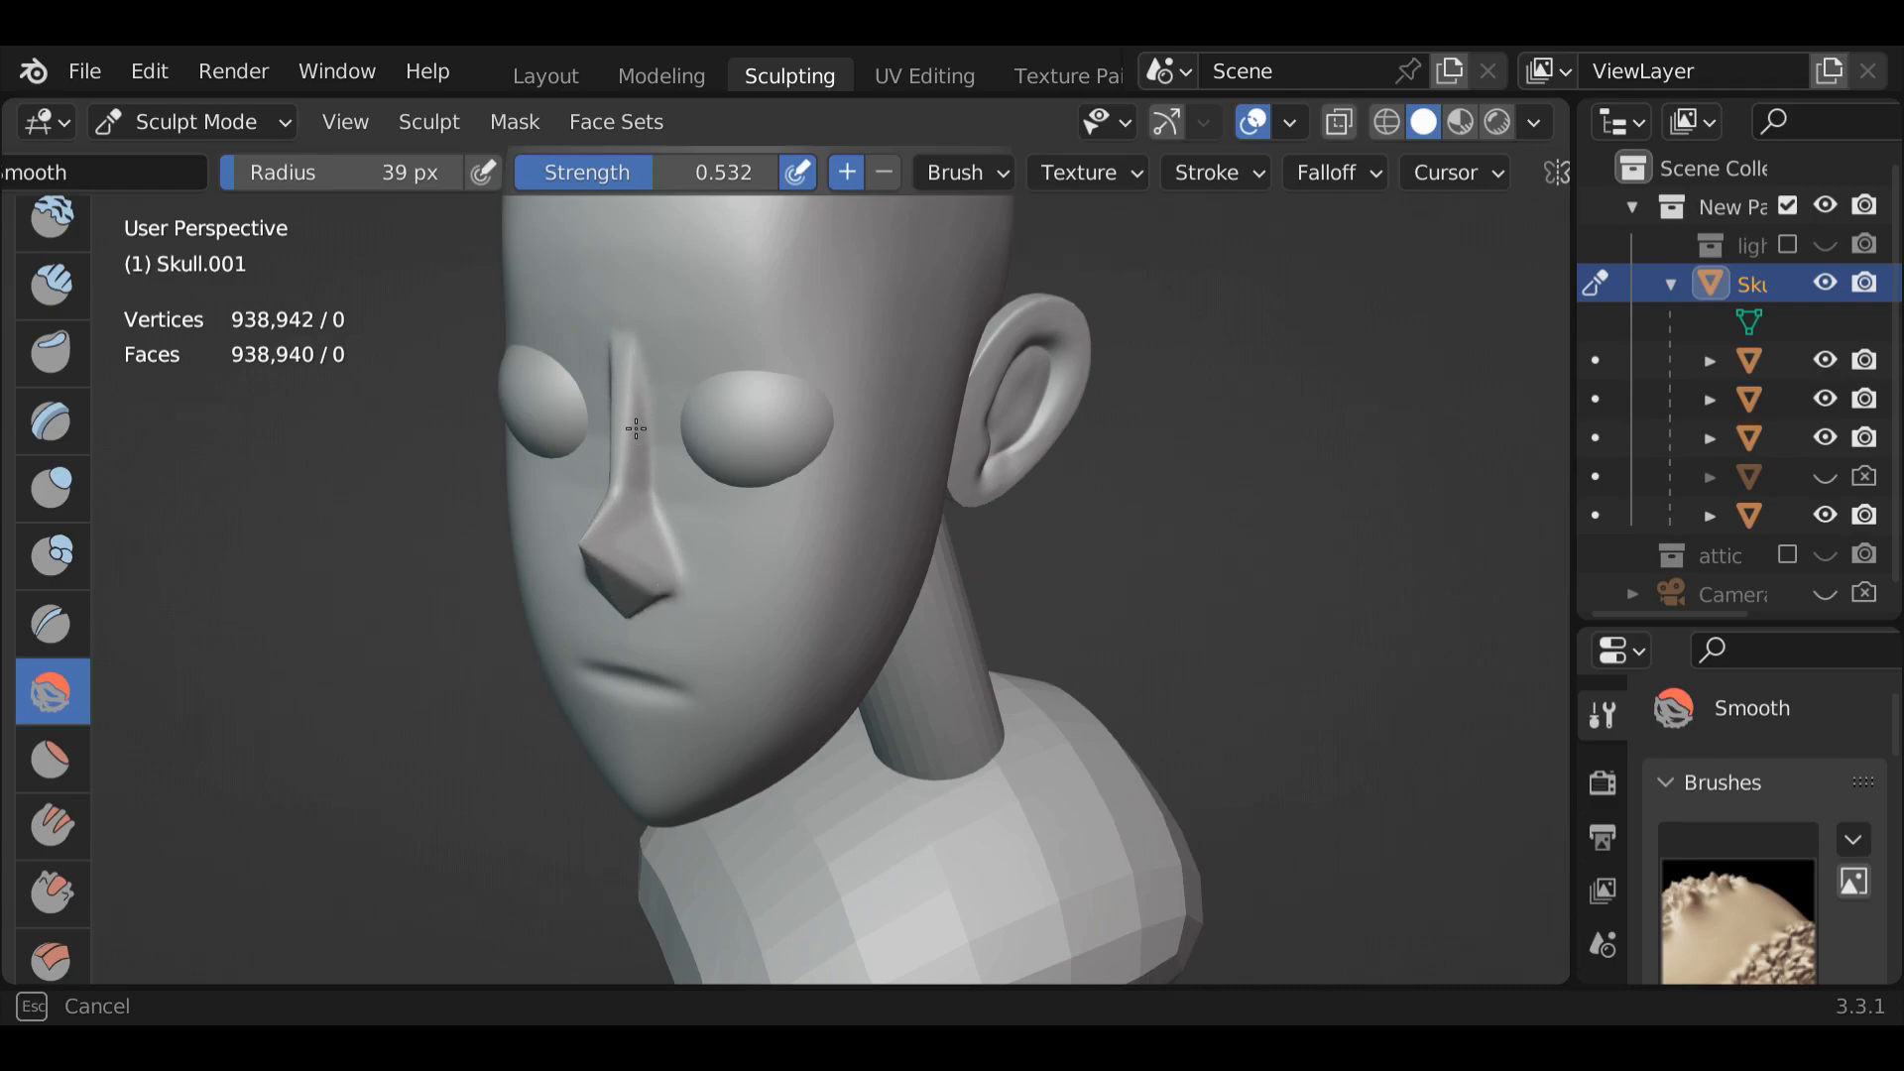
left_click_drag(657, 542, 667, 501)
left_click_drag(617, 605, 617, 533)
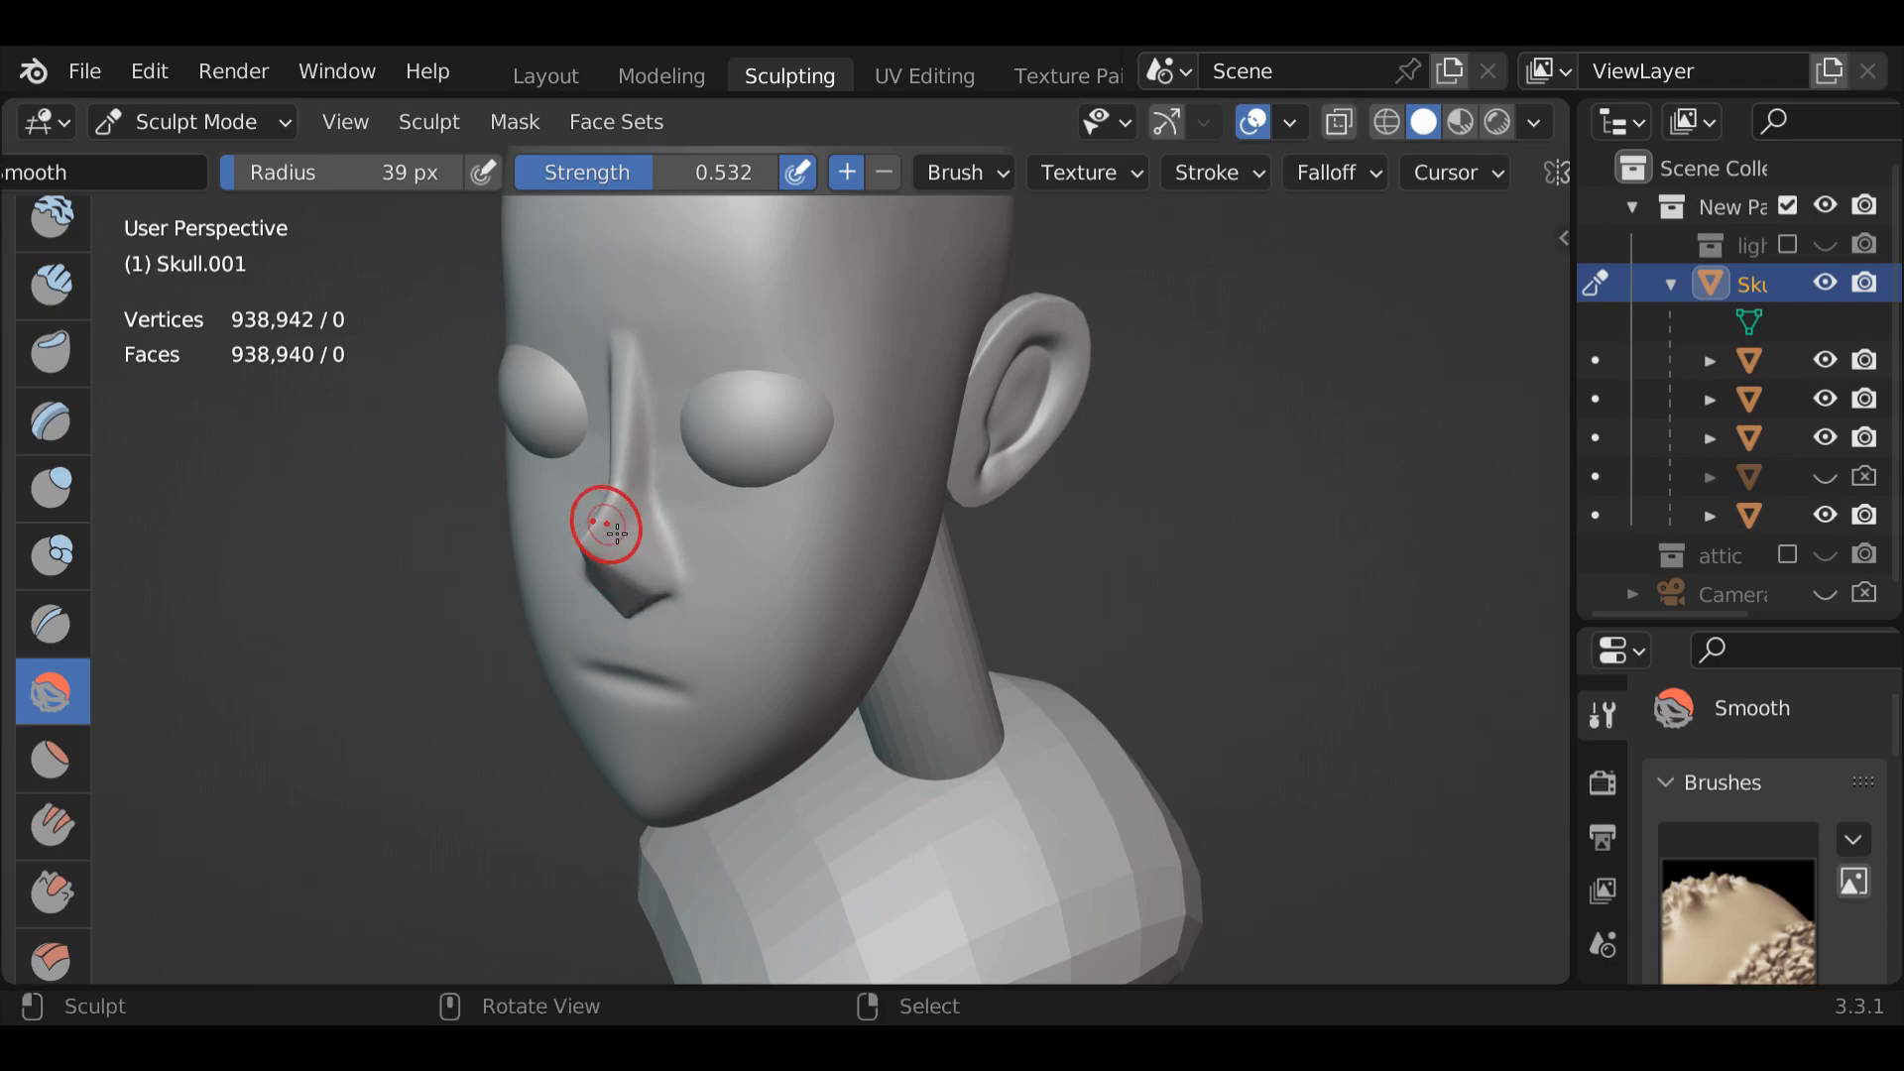
Smooth both sides and the underside of the nose from several viewing angles
mouse_move(658, 552)
middle_mouse_down()
mouse_move(1069, 543)
mouse_move(768, 537)
mouse_move(793, 511)
middle_mouse_up()
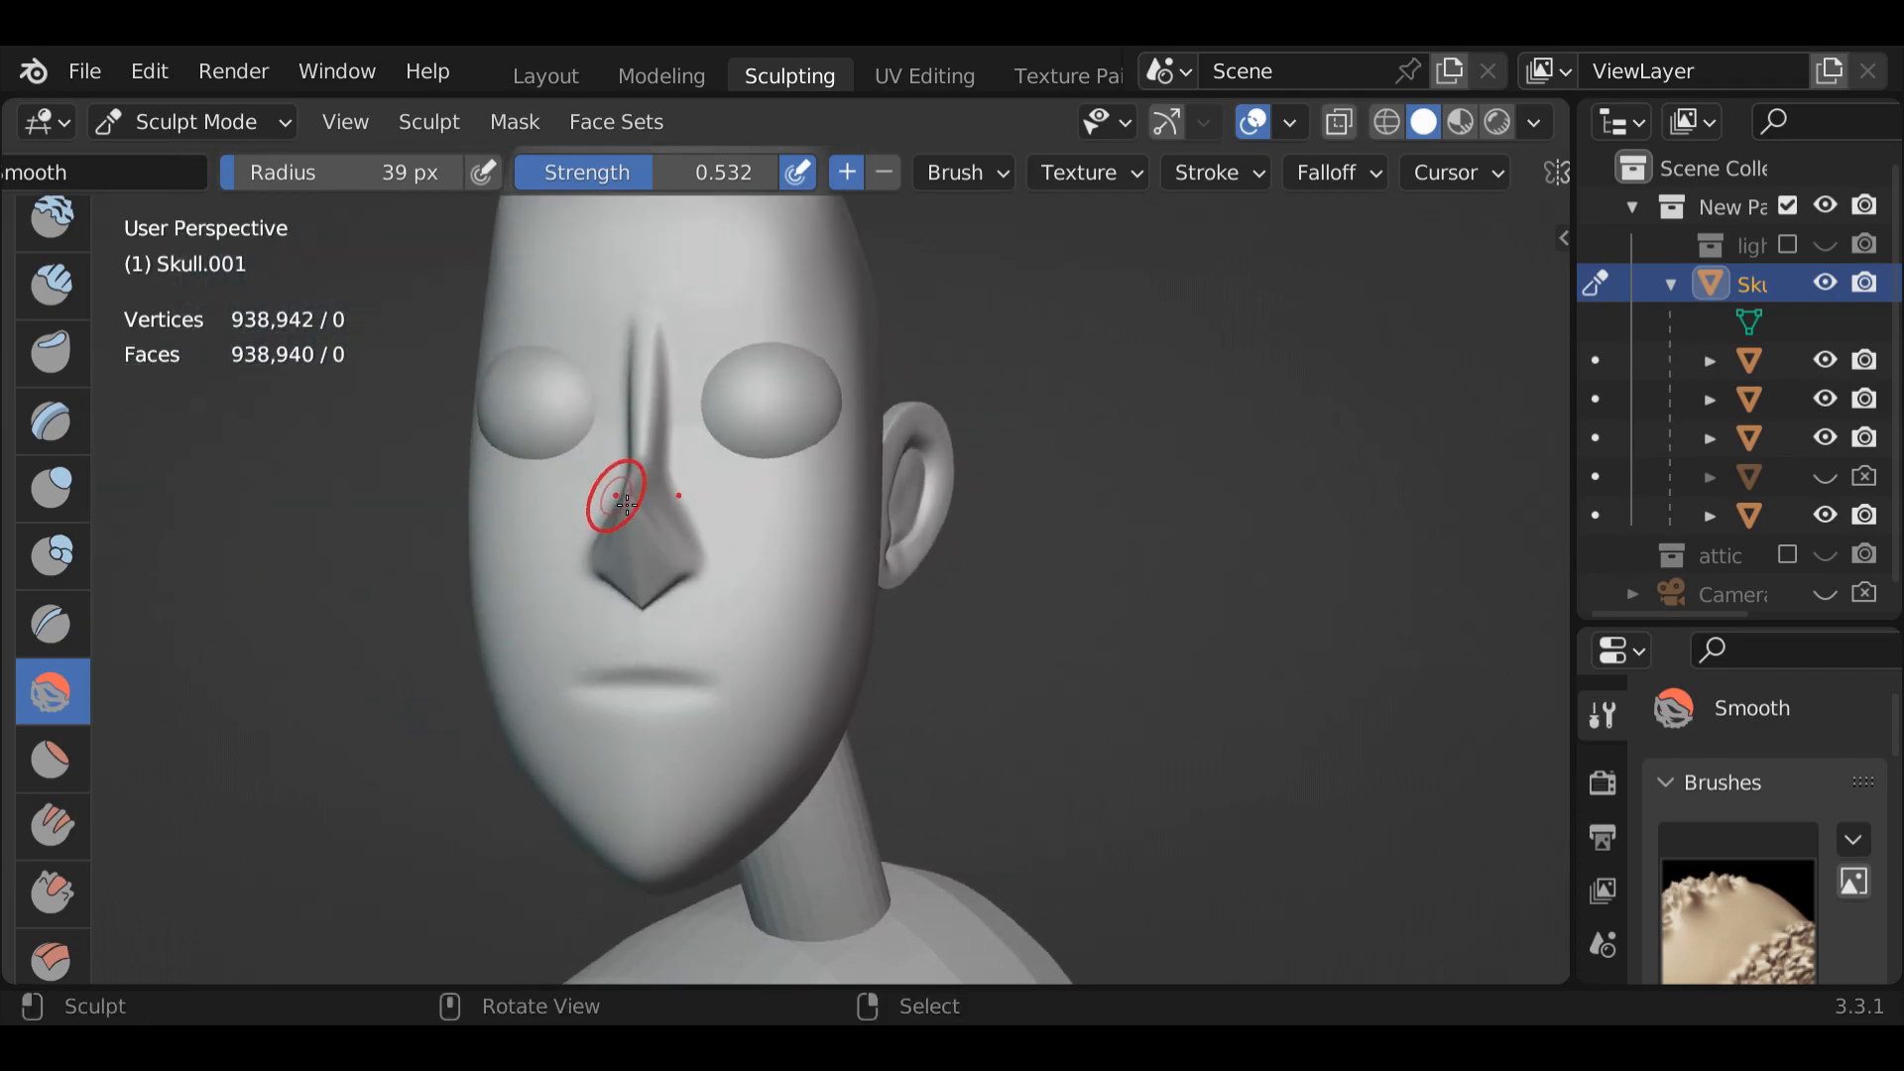
mouse_move(625, 501)
left_mouse_down()
mouse_move(641, 510)
mouse_move(628, 497)
left_mouse_up()
middle_click_drag(628, 497, 894, 493)
left_click_drag(878, 539, 887, 547)
mouse_move(886, 547)
middle_mouse_down()
mouse_move(816, 478)
mouse_move(714, 483)
middle_mouse_up()
left_click_drag(746, 554, 749, 496)
middle_click_drag(744, 476, 773, 614)
mouse_move(772, 615)
left_mouse_down()
mouse_move(803, 552)
mouse_move(820, 566)
left_mouse_up()
mouse_move(820, 565)
middle_mouse_down()
mouse_move(688, 460)
mouse_move(667, 455)
mouse_move(731, 509)
mouse_move(532, 396)
middle_mouse_up()
mouse_move(646, 553)
left_mouse_down()
mouse_move(688, 579)
mouse_move(635, 577)
mouse_move(624, 537)
left_mouse_up()
mouse_move(625, 538)
middle_mouse_down()
mouse_move(787, 561)
mouse_move(778, 606)
mouse_move(790, 556)
mouse_move(759, 525)
mouse_move(843, 565)
mouse_move(793, 546)
mouse_move(923, 673)
mouse_move(928, 580)
mouse_move(769, 544)
middle_mouse_up()
Switch to the 39 px Flatten brush and flatten the ridge and tip of the nose
scroll(769, 544, "up", 1)
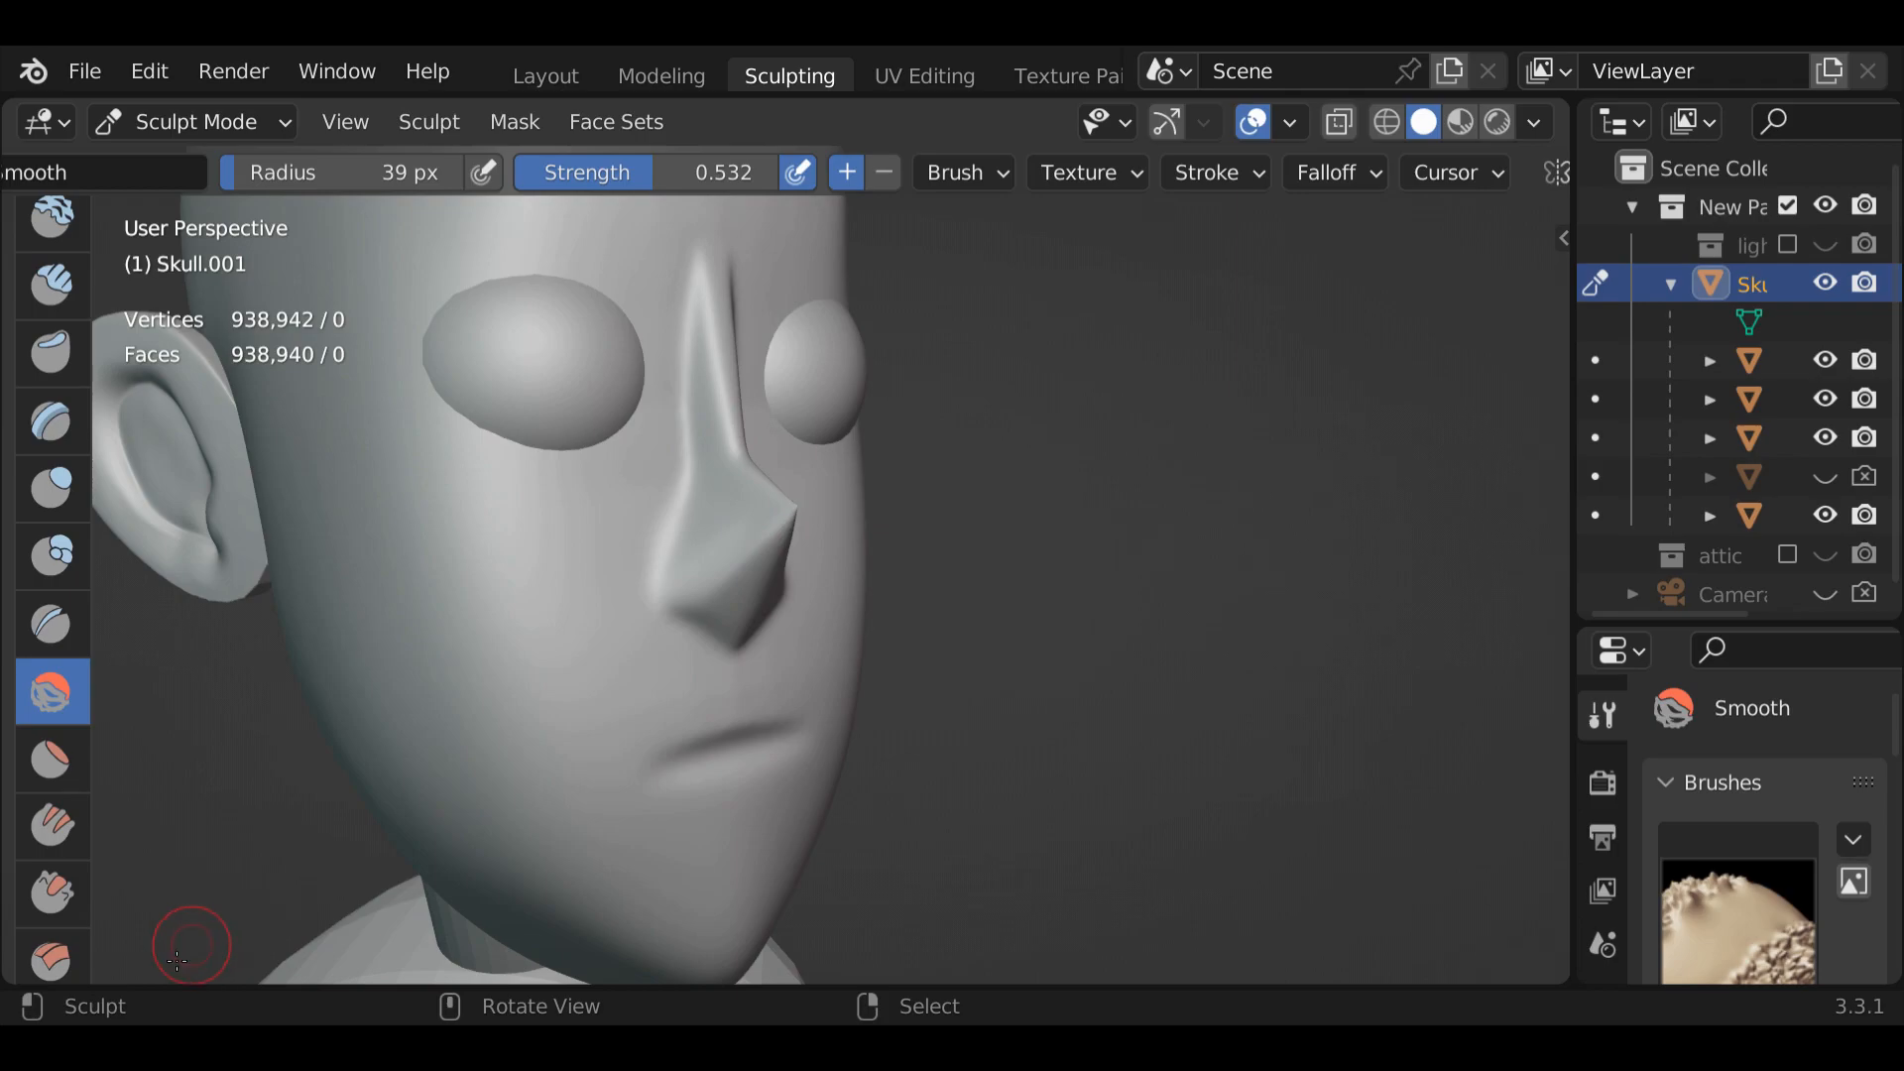
left_click(51, 760)
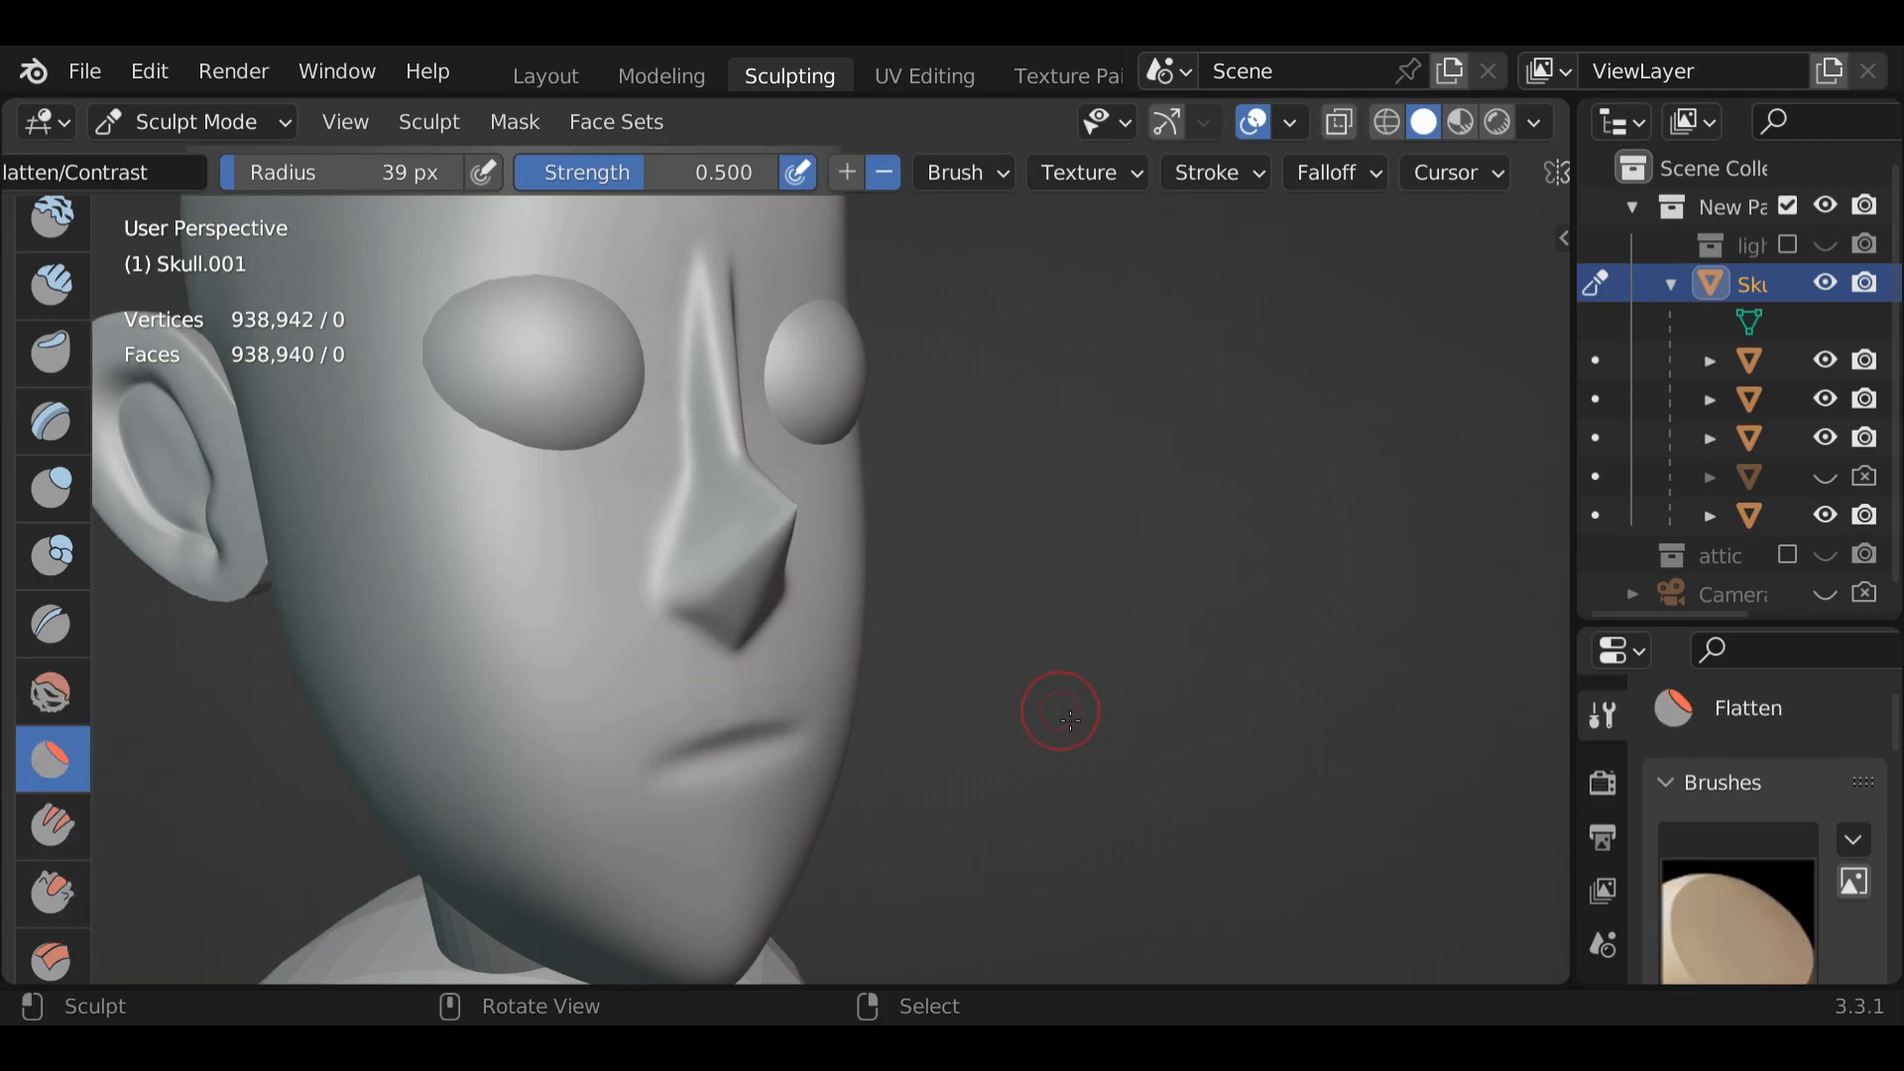
left_click_drag(808, 518, 793, 476)
mouse_move(794, 476)
middle_mouse_down()
mouse_move(736, 472)
mouse_move(748, 502)
middle_mouse_up()
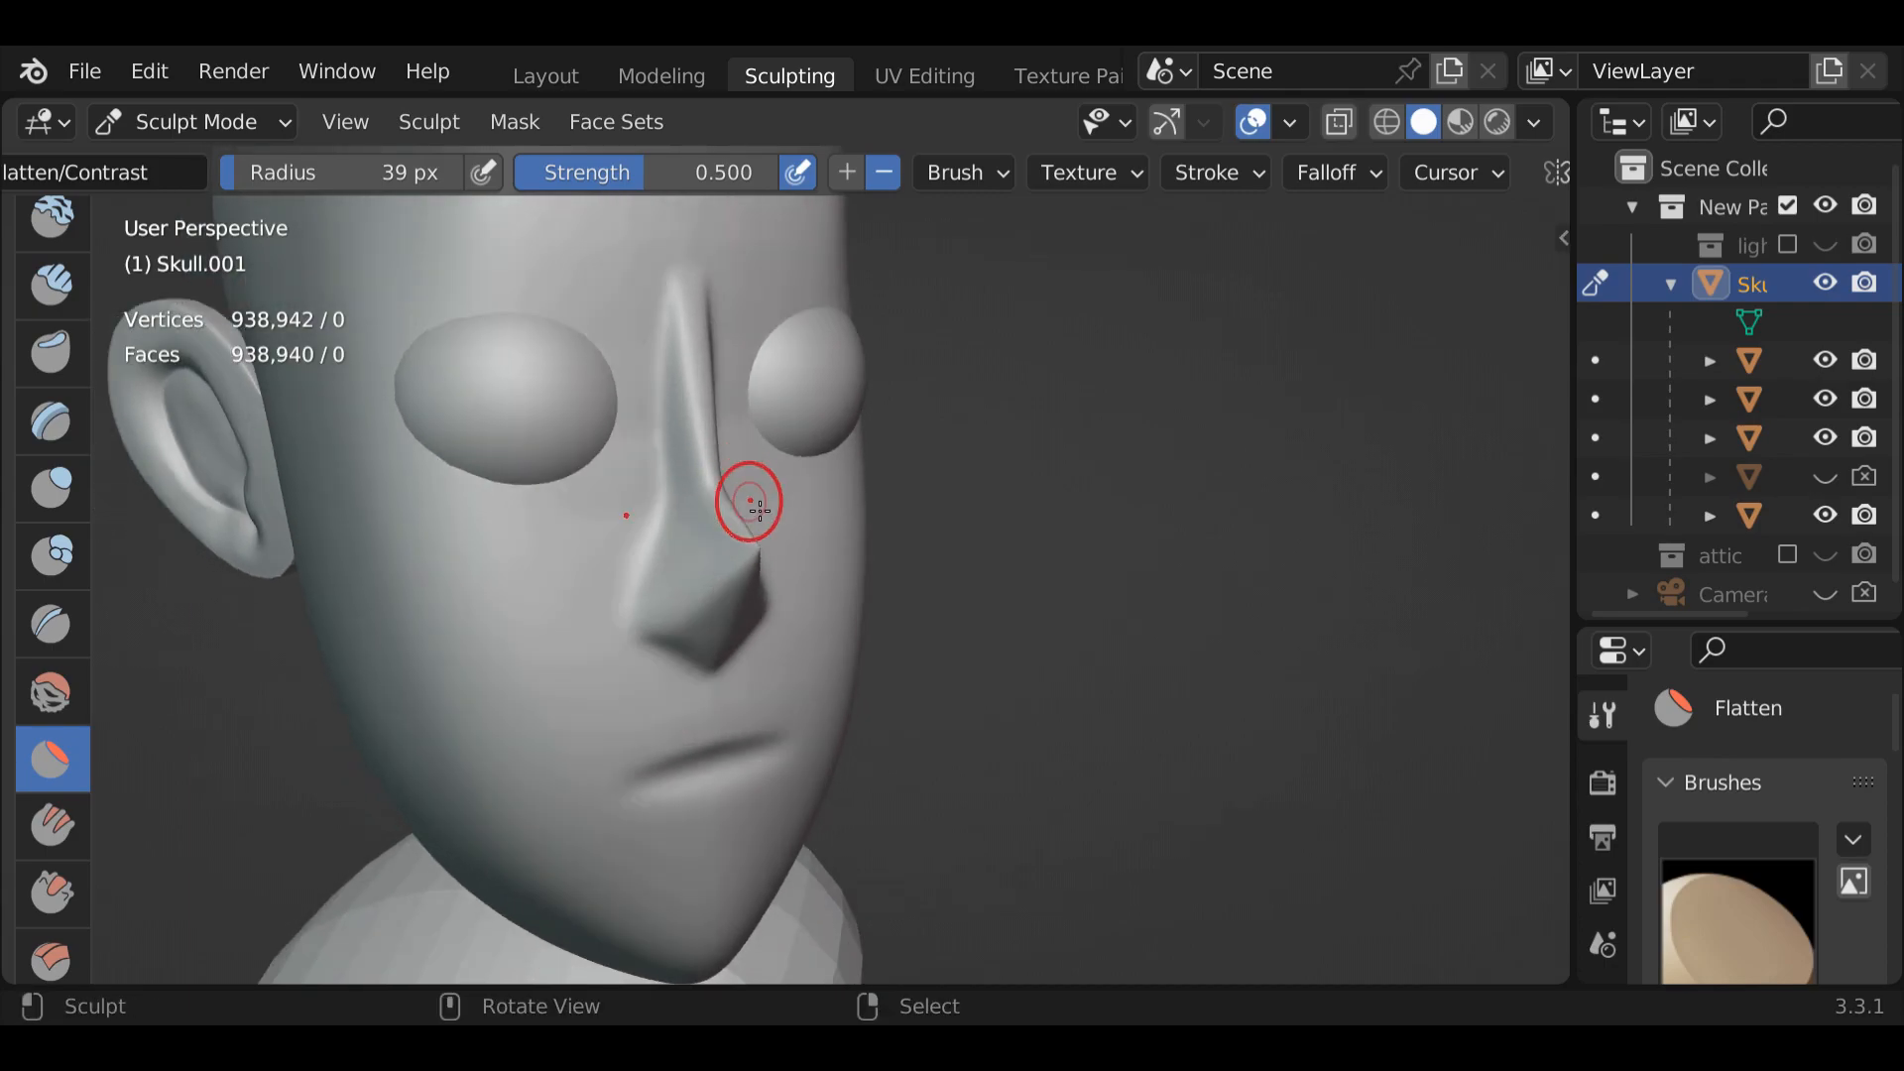
left_click_drag(774, 562, 767, 545)
mouse_move(793, 488)
middle_mouse_down()
mouse_move(909, 474)
mouse_move(664, 488)
mouse_move(576, 530)
middle_mouse_up()
Try flattening the nose tip further from the front, and undo that stroke
left_click_drag(578, 527, 584, 533)
middle_click_drag(565, 441, 904, 439)
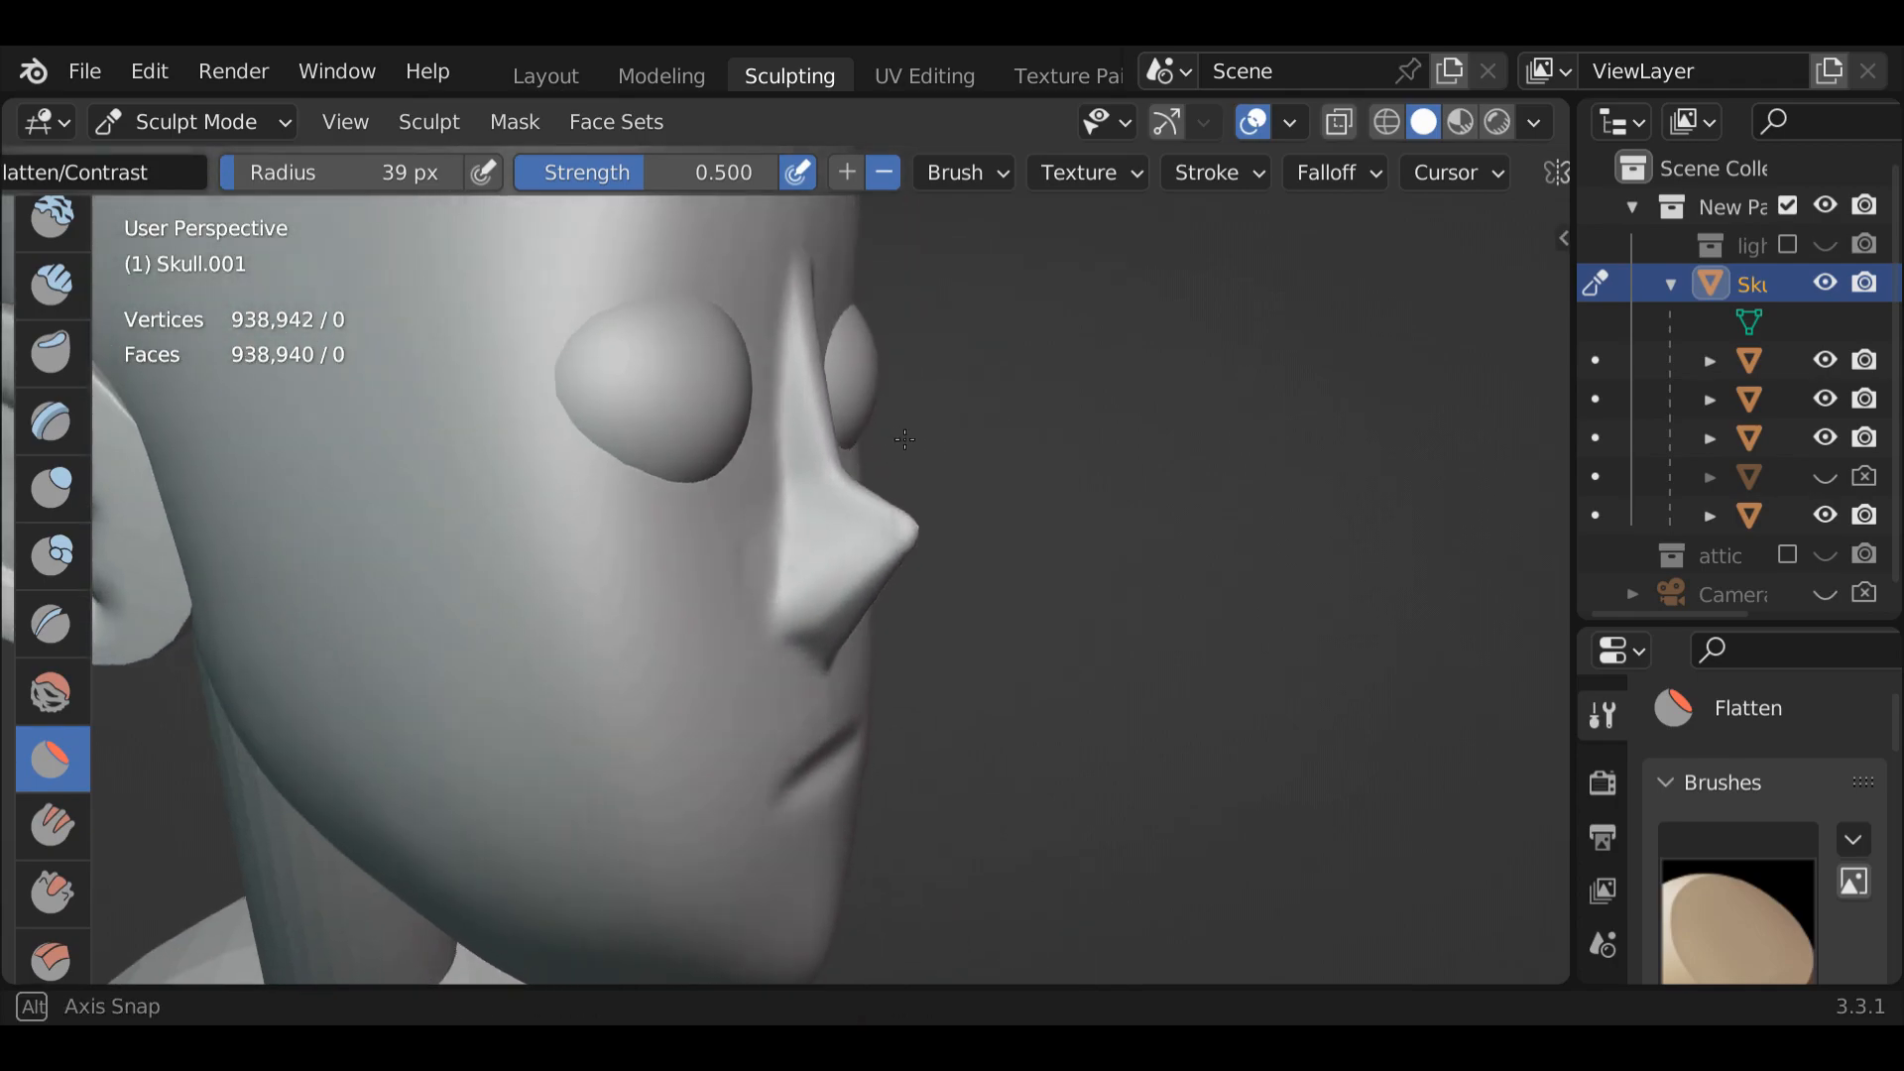
left_click(159, 75)
left_click(187, 114)
Apply a short Flatten stroke to the front of the nose and save the file
middle_click_drag(1151, 600, 862, 636)
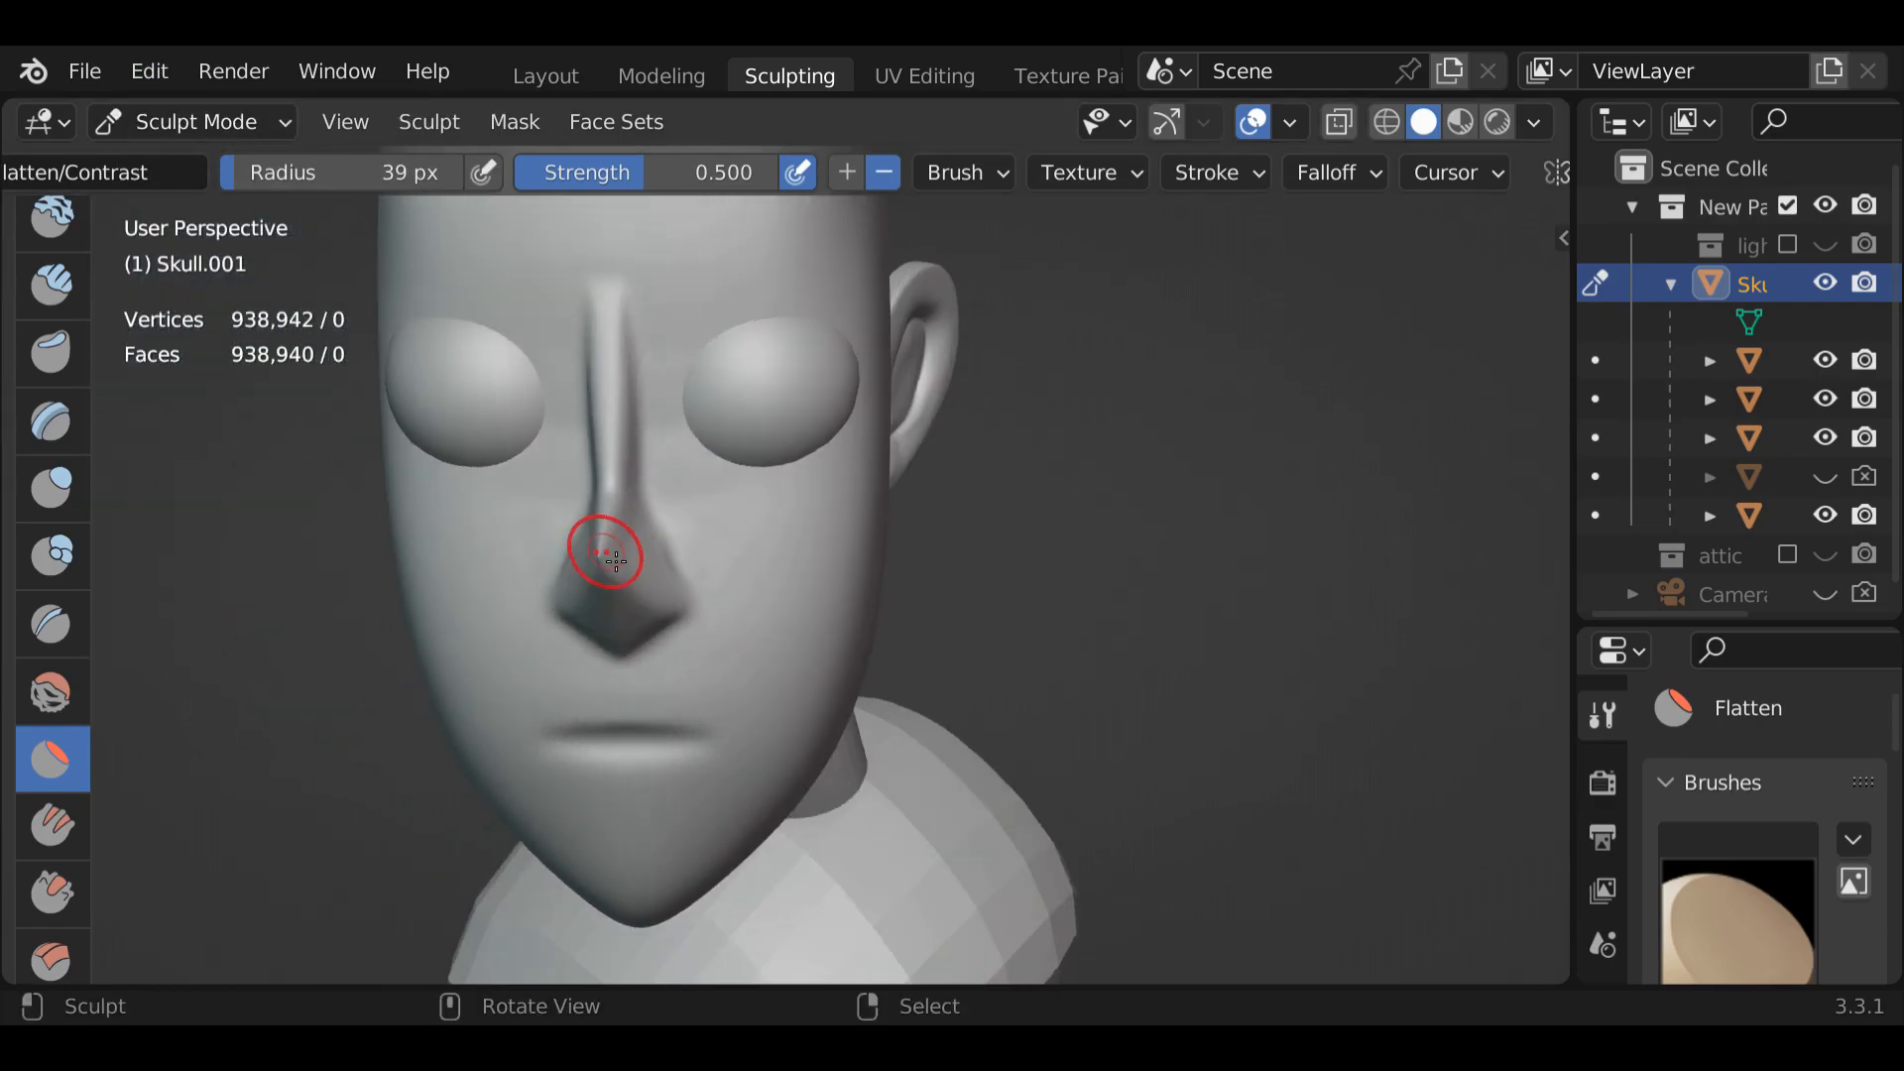
left_click_drag(608, 564, 609, 567)
mouse_move(608, 567)
middle_mouse_down()
mouse_move(701, 476)
mouse_move(922, 434)
middle_mouse_up()
left_click(79, 77)
left_click(172, 330)
Return to the Smooth brush and smooth the side and bridge of the nose
mouse_move(967, 634)
middle_mouse_down()
mouse_move(820, 702)
mouse_move(693, 706)
mouse_move(676, 673)
middle_mouse_up()
middle_click_drag(1135, 714, 1203, 734)
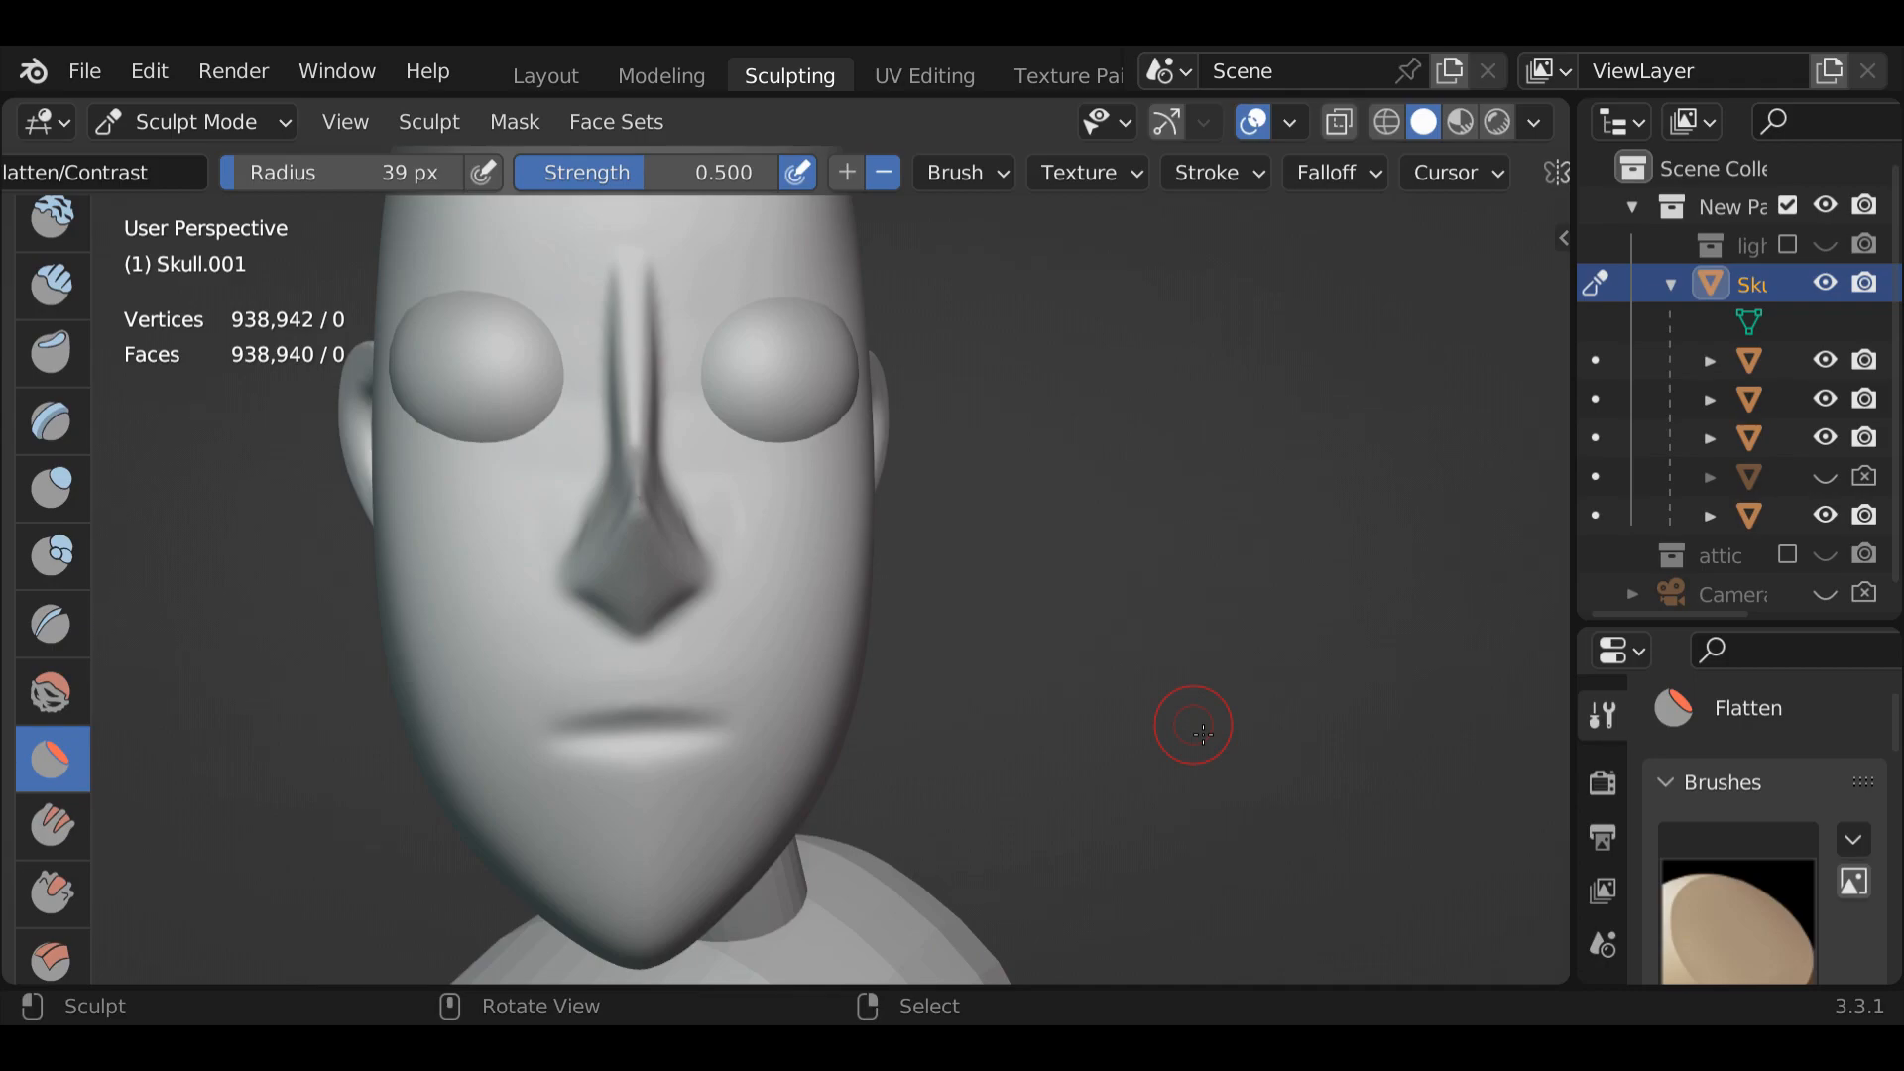
middle_click_drag(1216, 704, 875, 759)
scroll(69, 922, "down", 3)
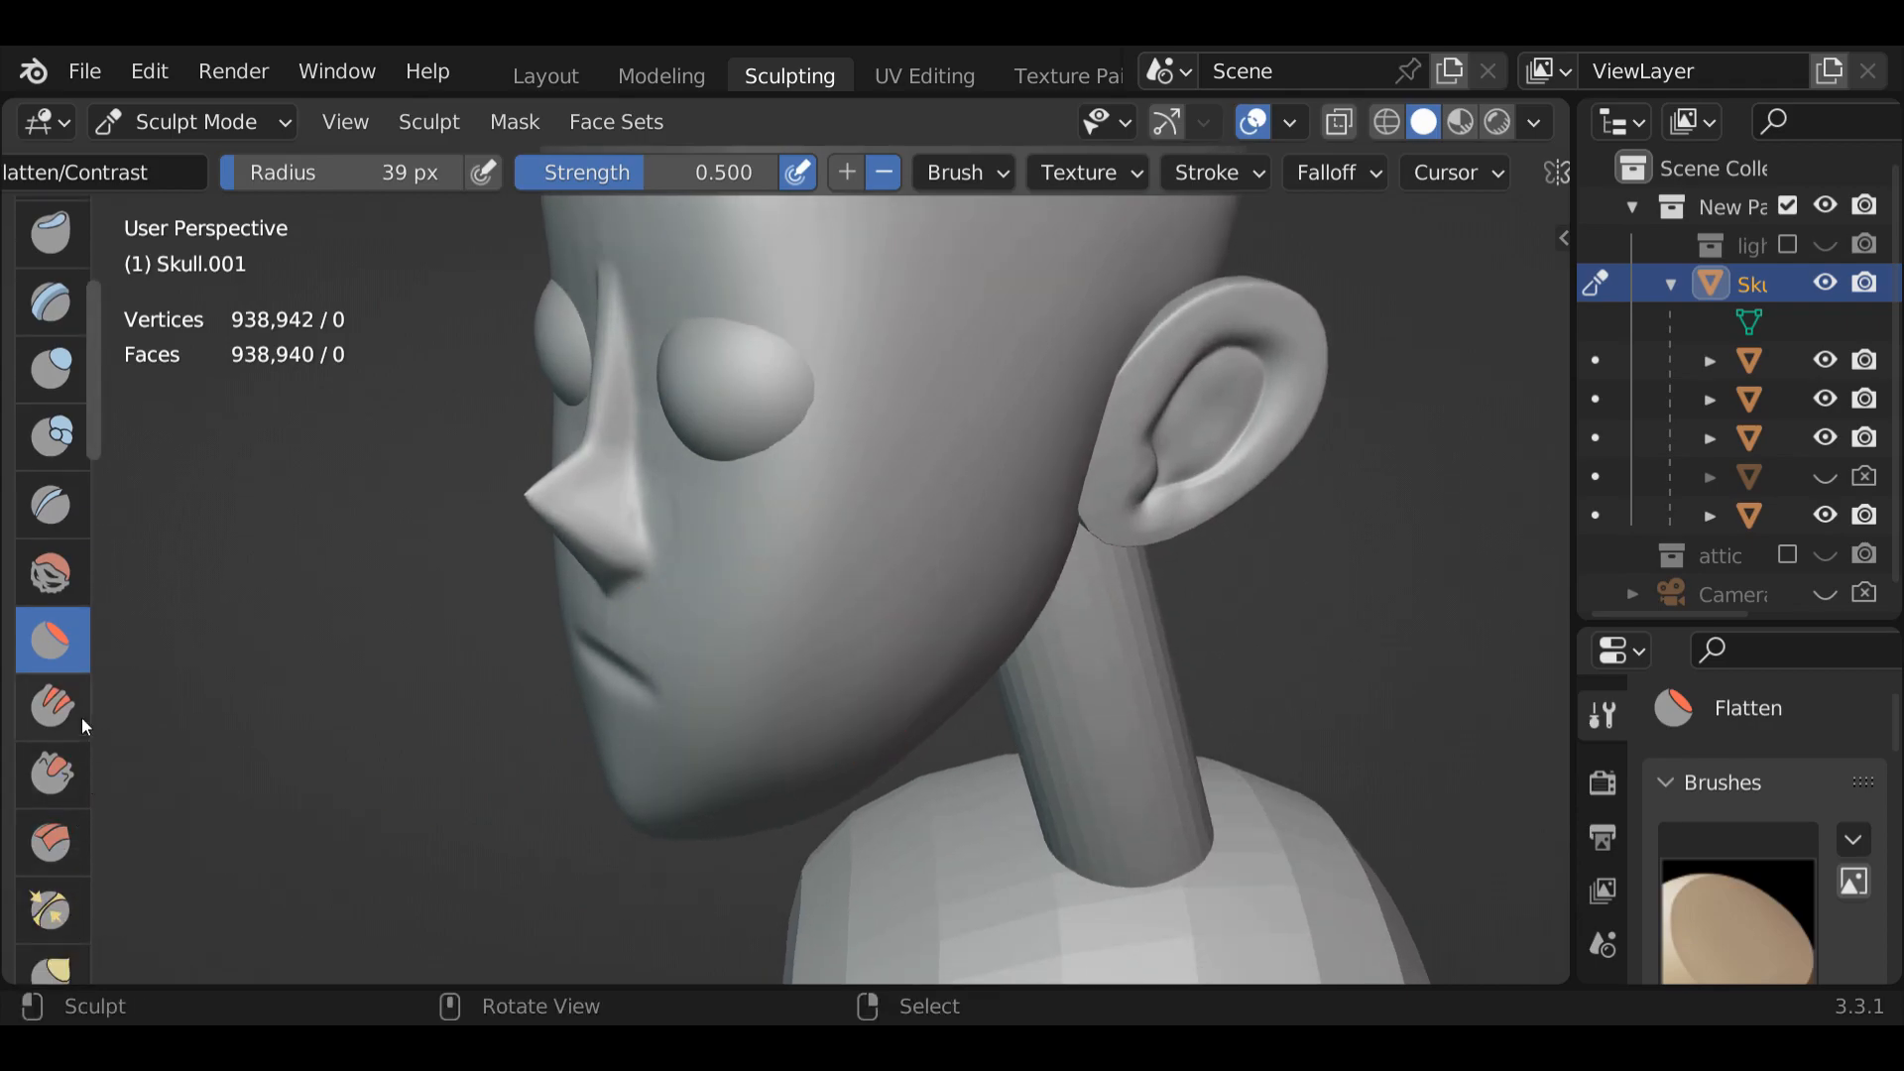
left_click(45, 576)
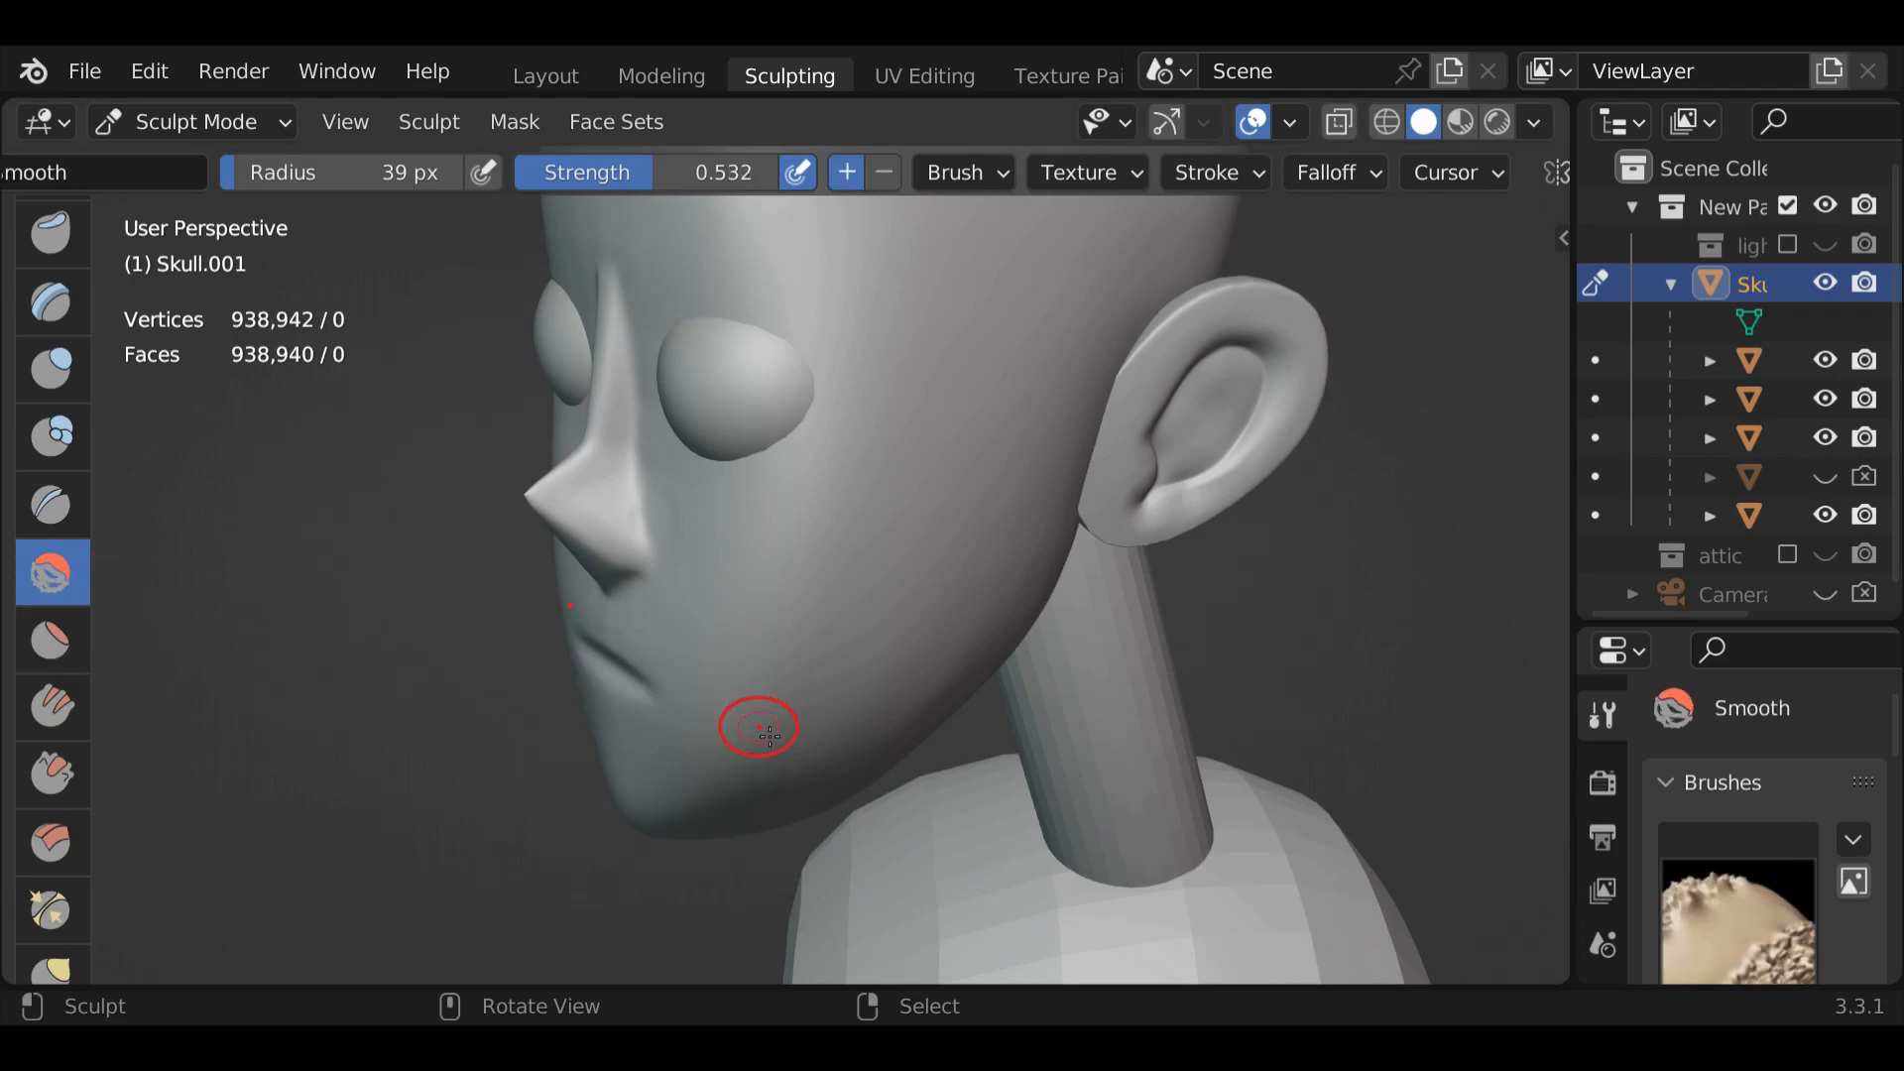
middle_click_drag(757, 731, 912, 700)
left_click_drag(656, 524, 666, 497)
mouse_move(722, 562)
left_mouse_down()
mouse_move(667, 527)
mouse_move(645, 536)
left_mouse_up()
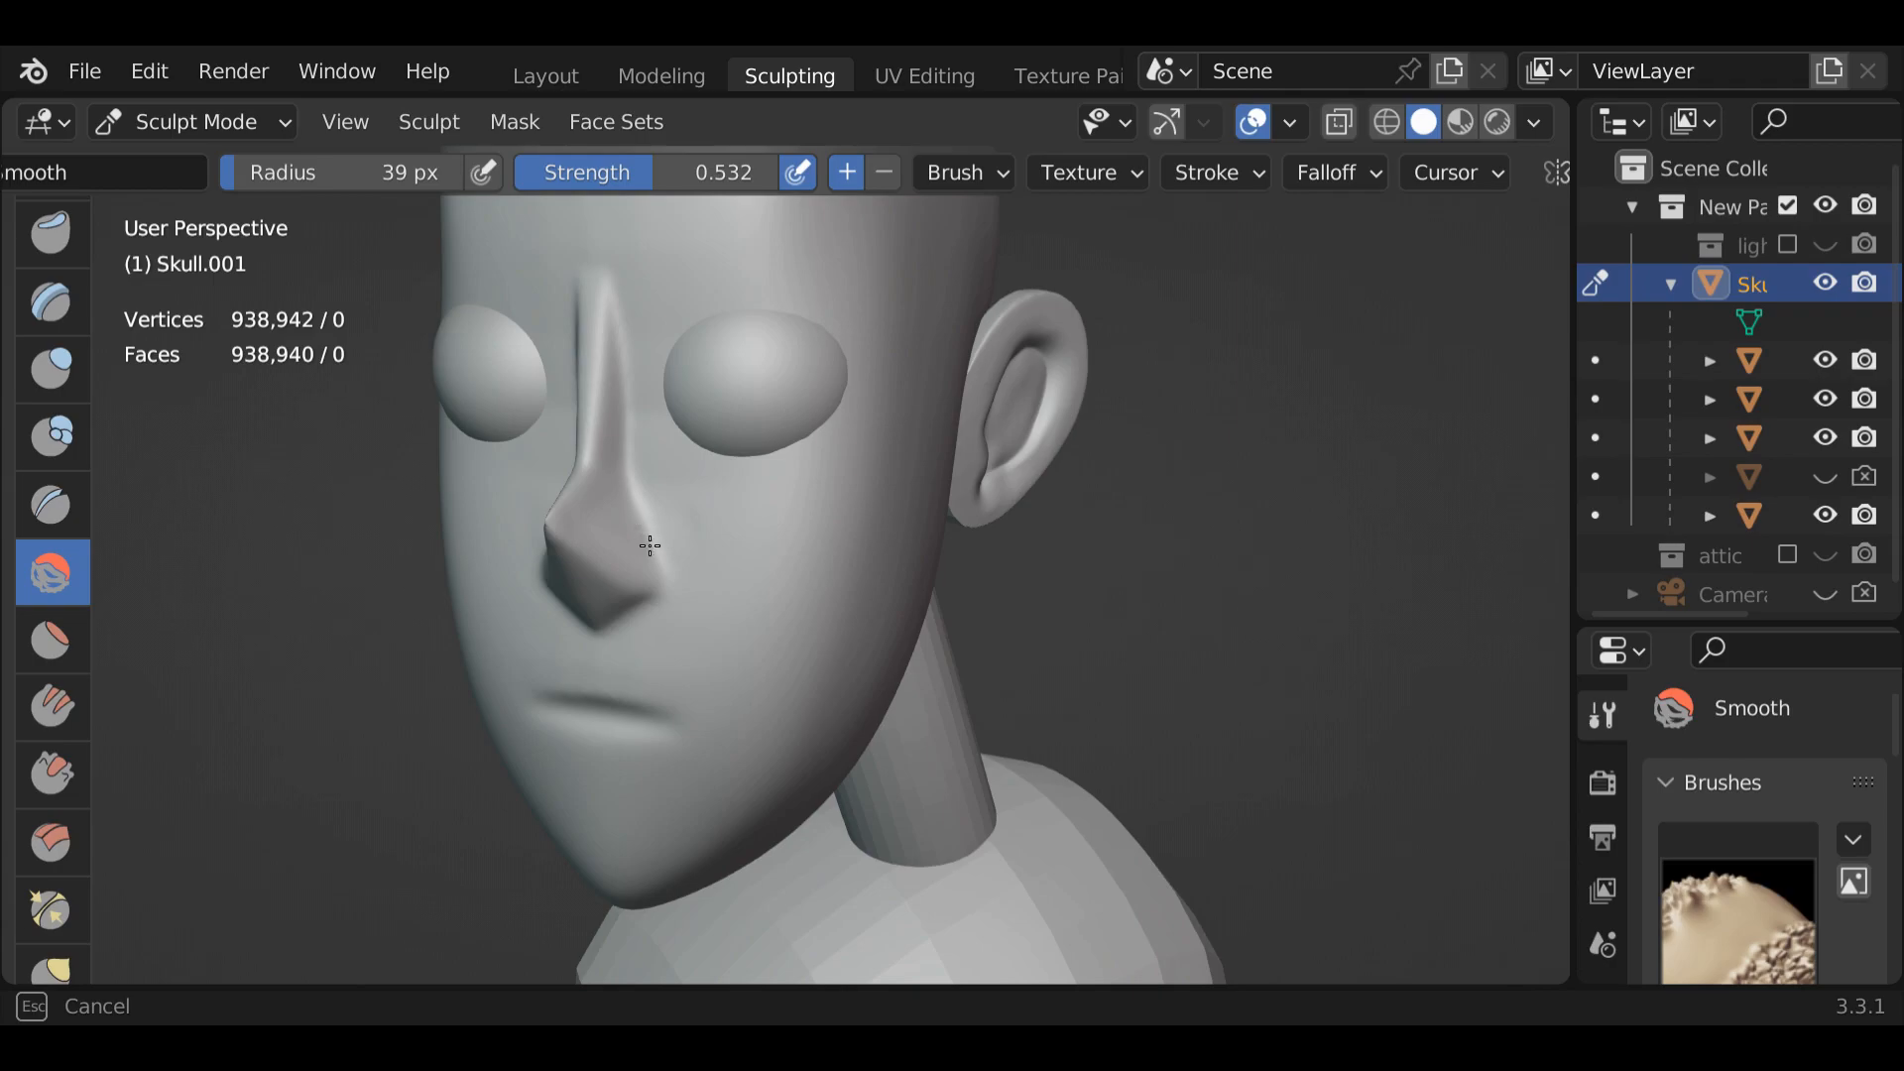
left_click_drag(644, 412, 643, 363)
Switch to the Draw brush and set its radius to 17 px
middle_click_drag(595, 264, 659, 247)
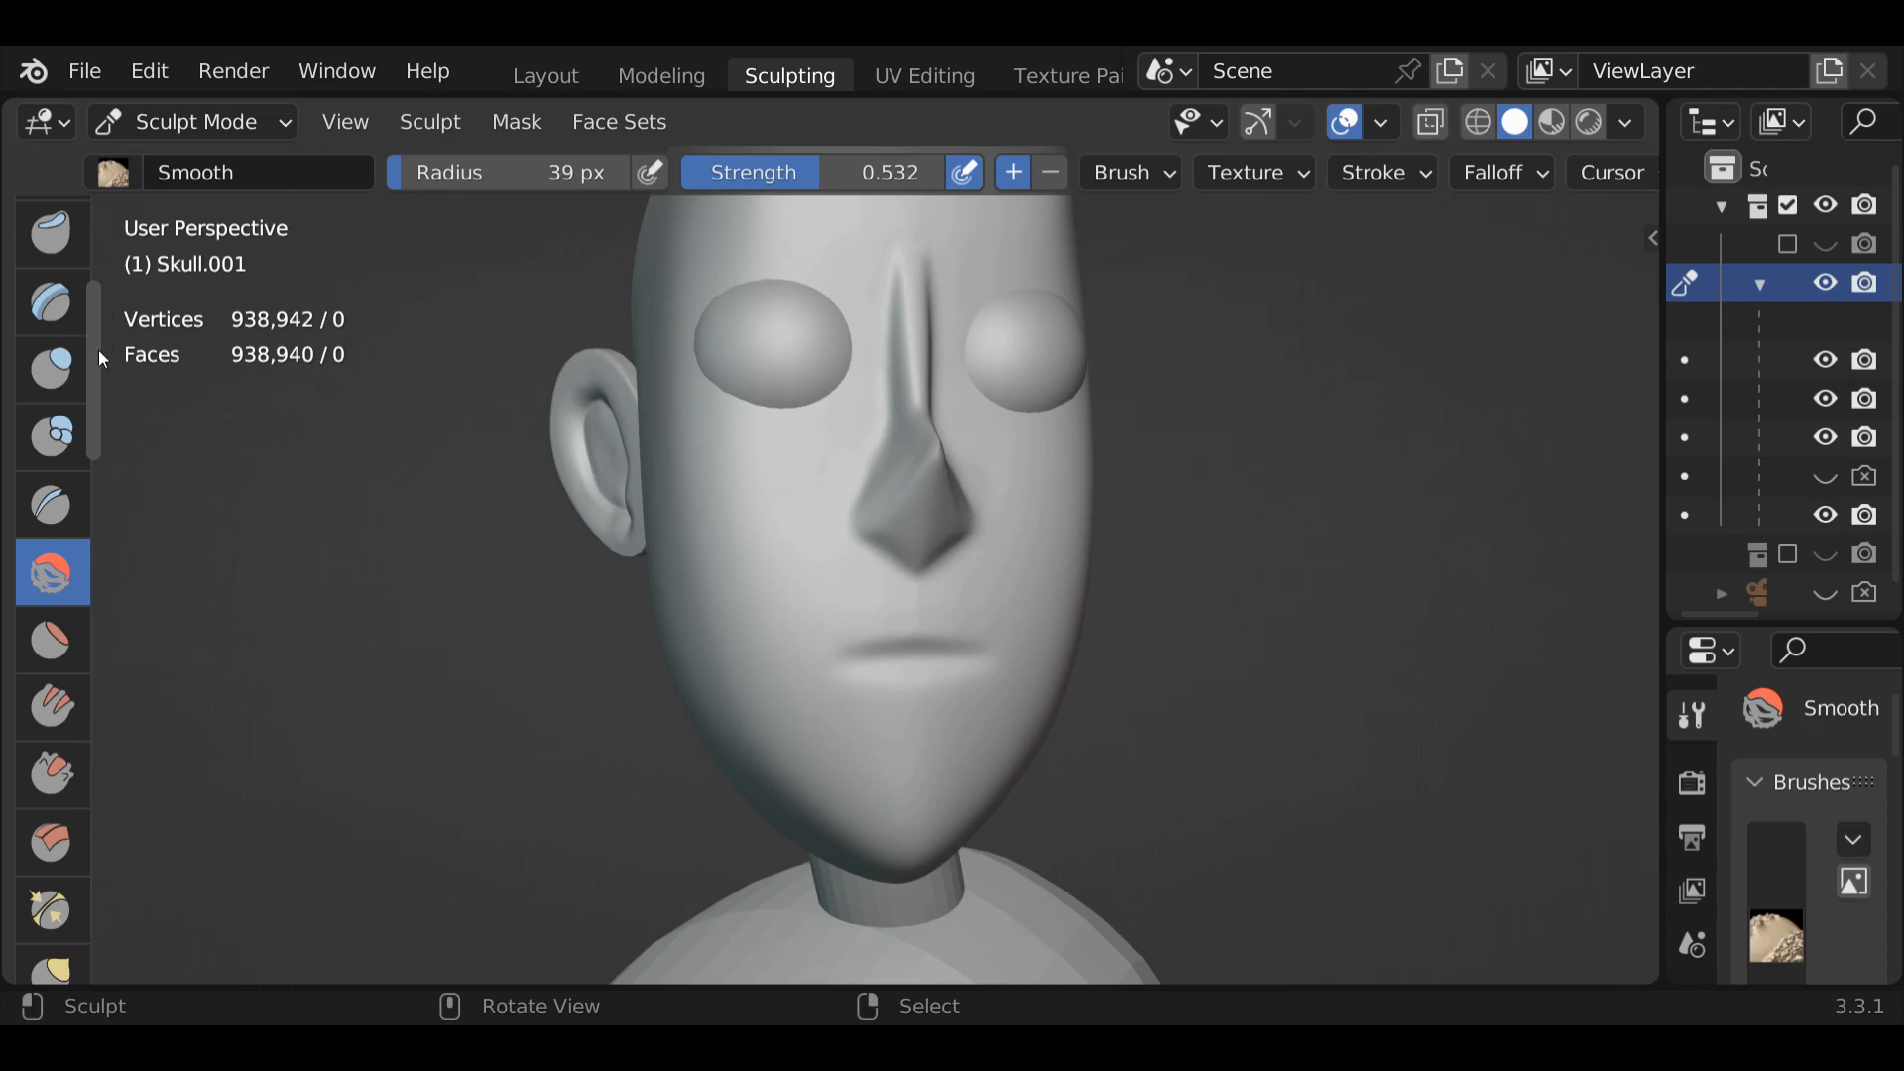
scroll(98, 349, "up", 5)
left_click(50, 242)
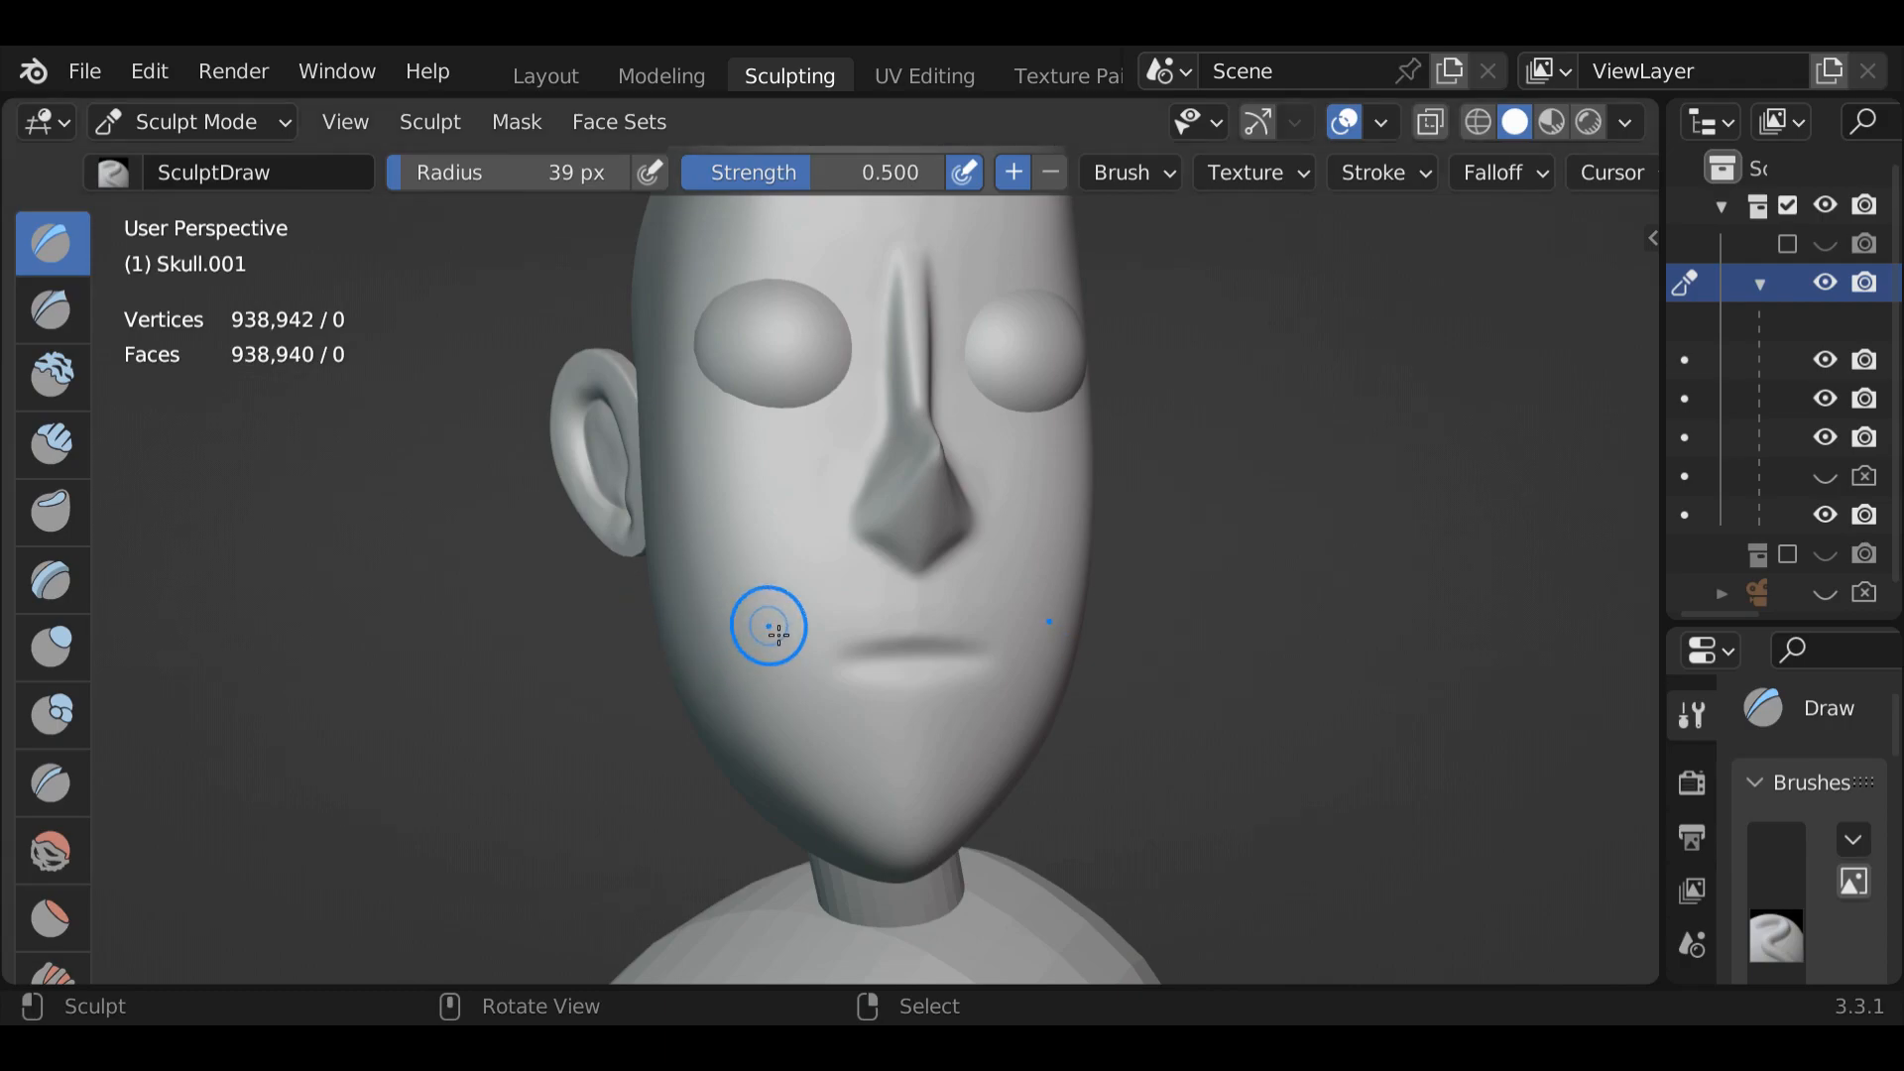
key("f")
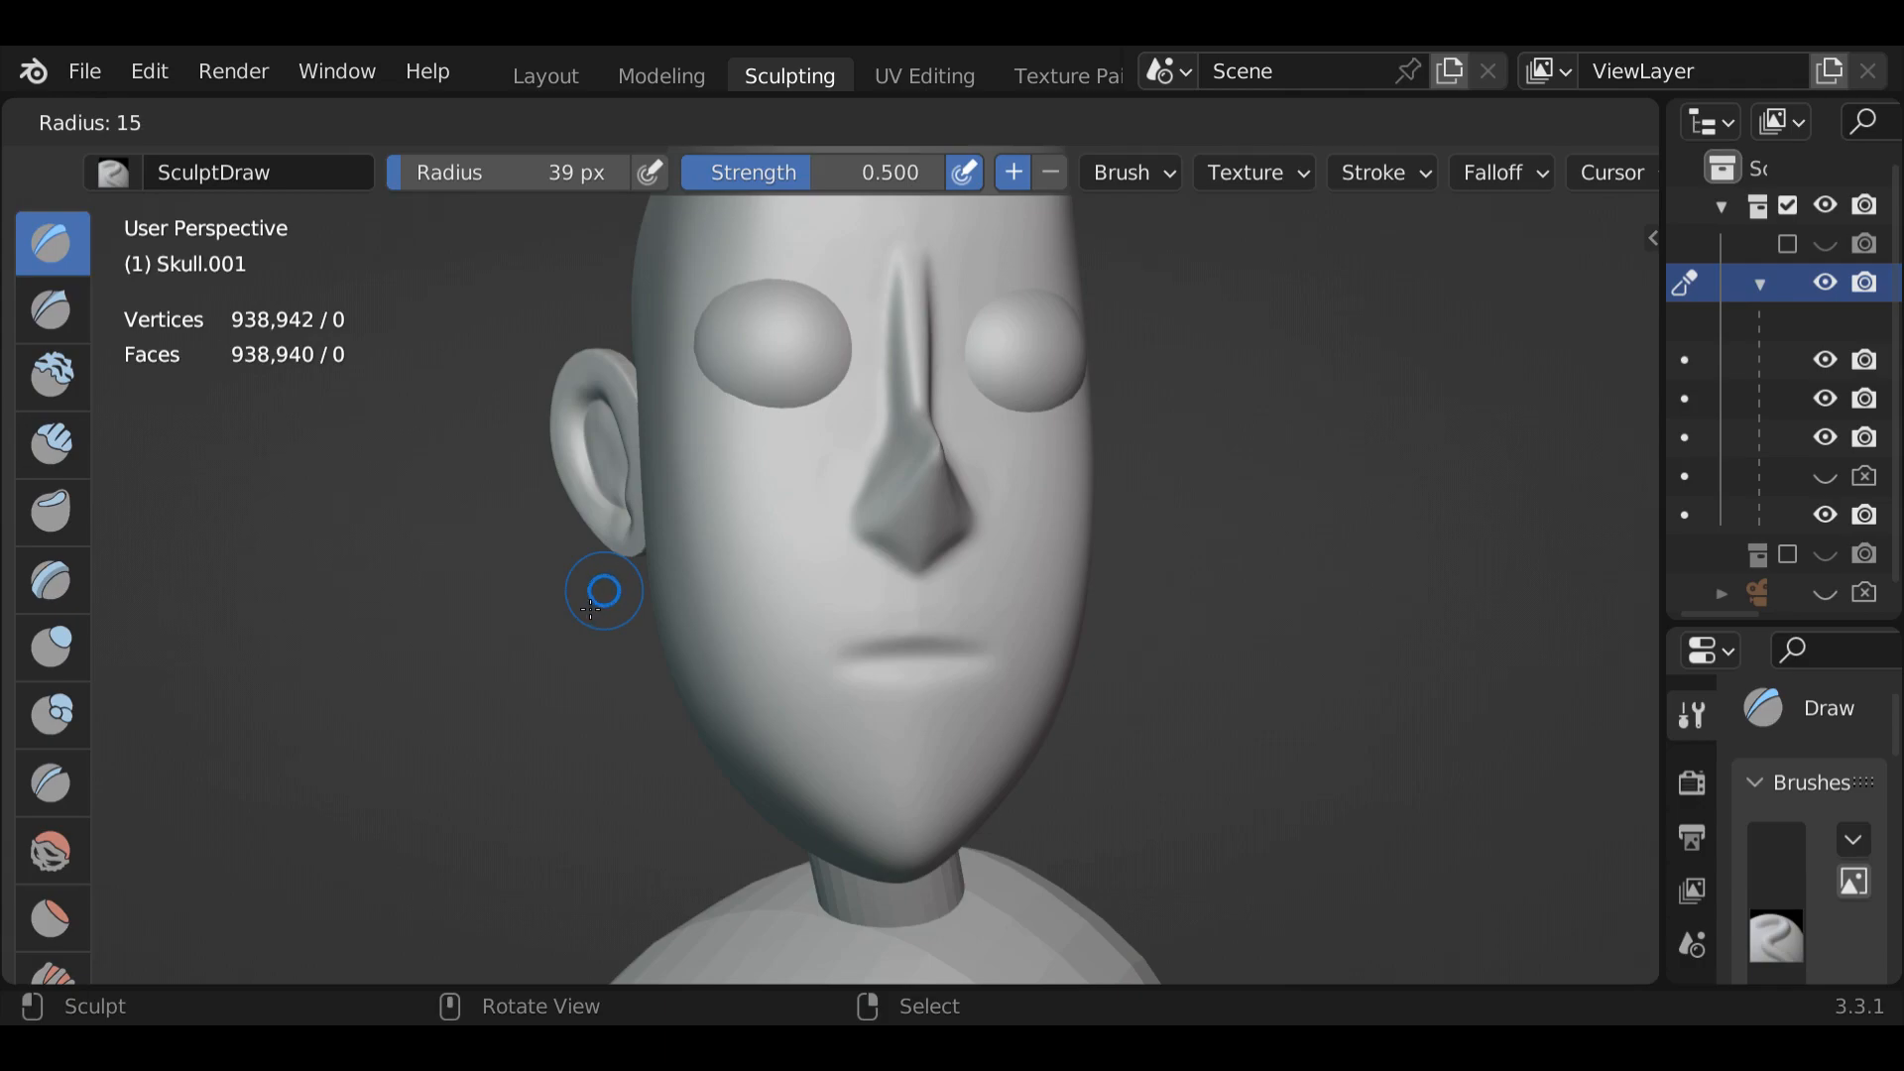
left_click(604, 591)
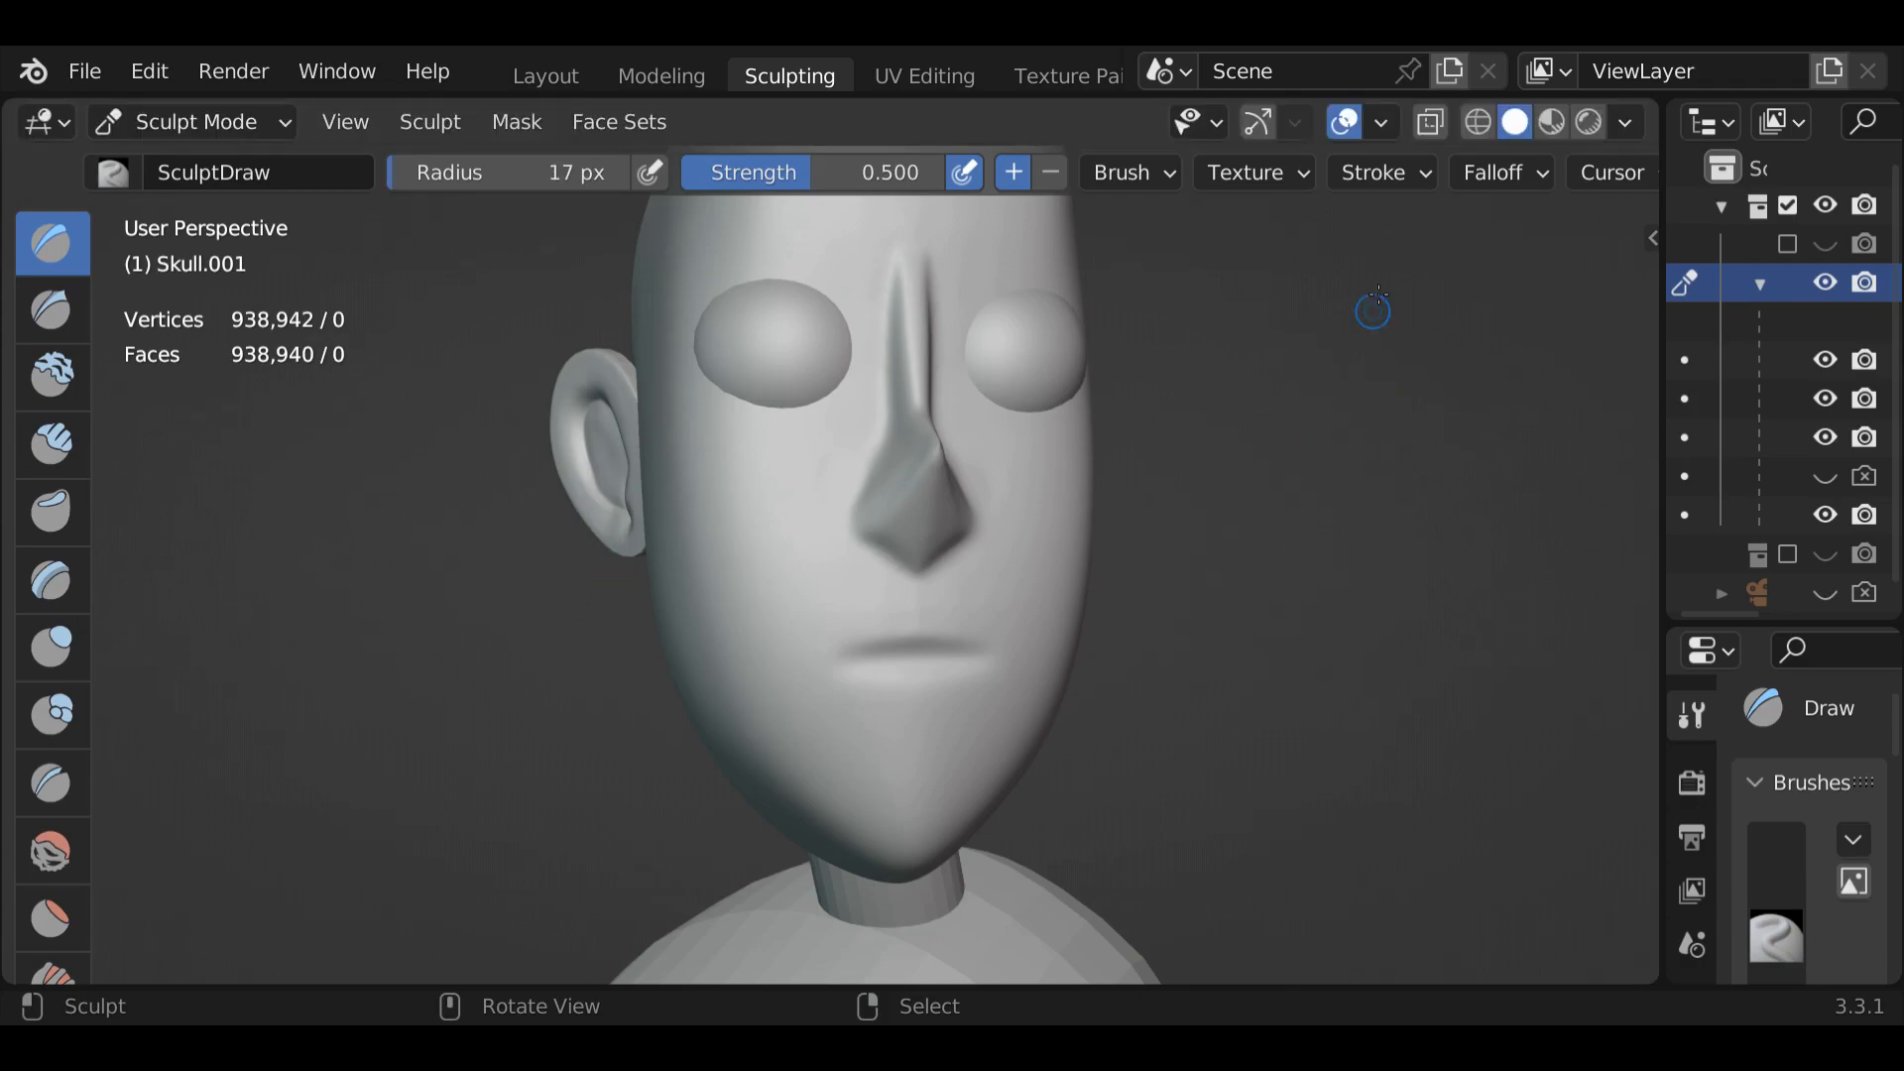
left_click(1381, 125)
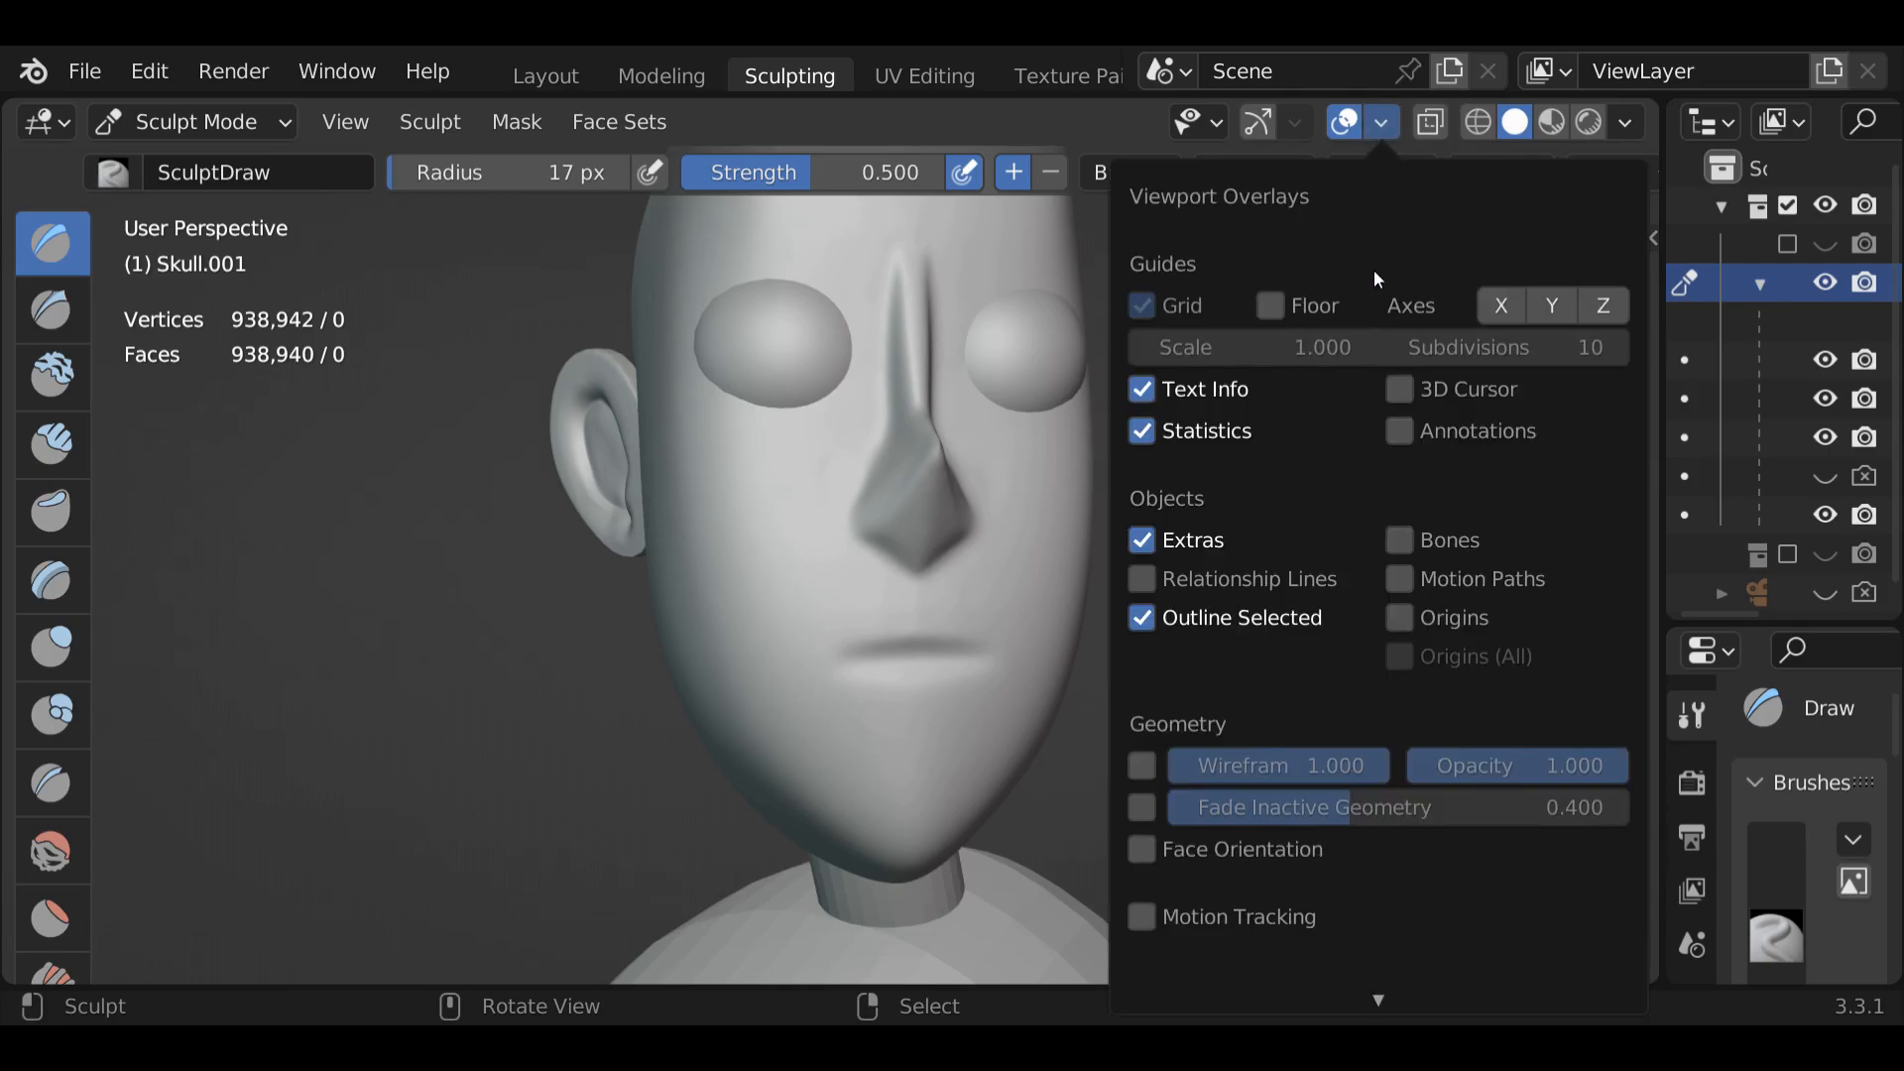
left_click(1624, 124)
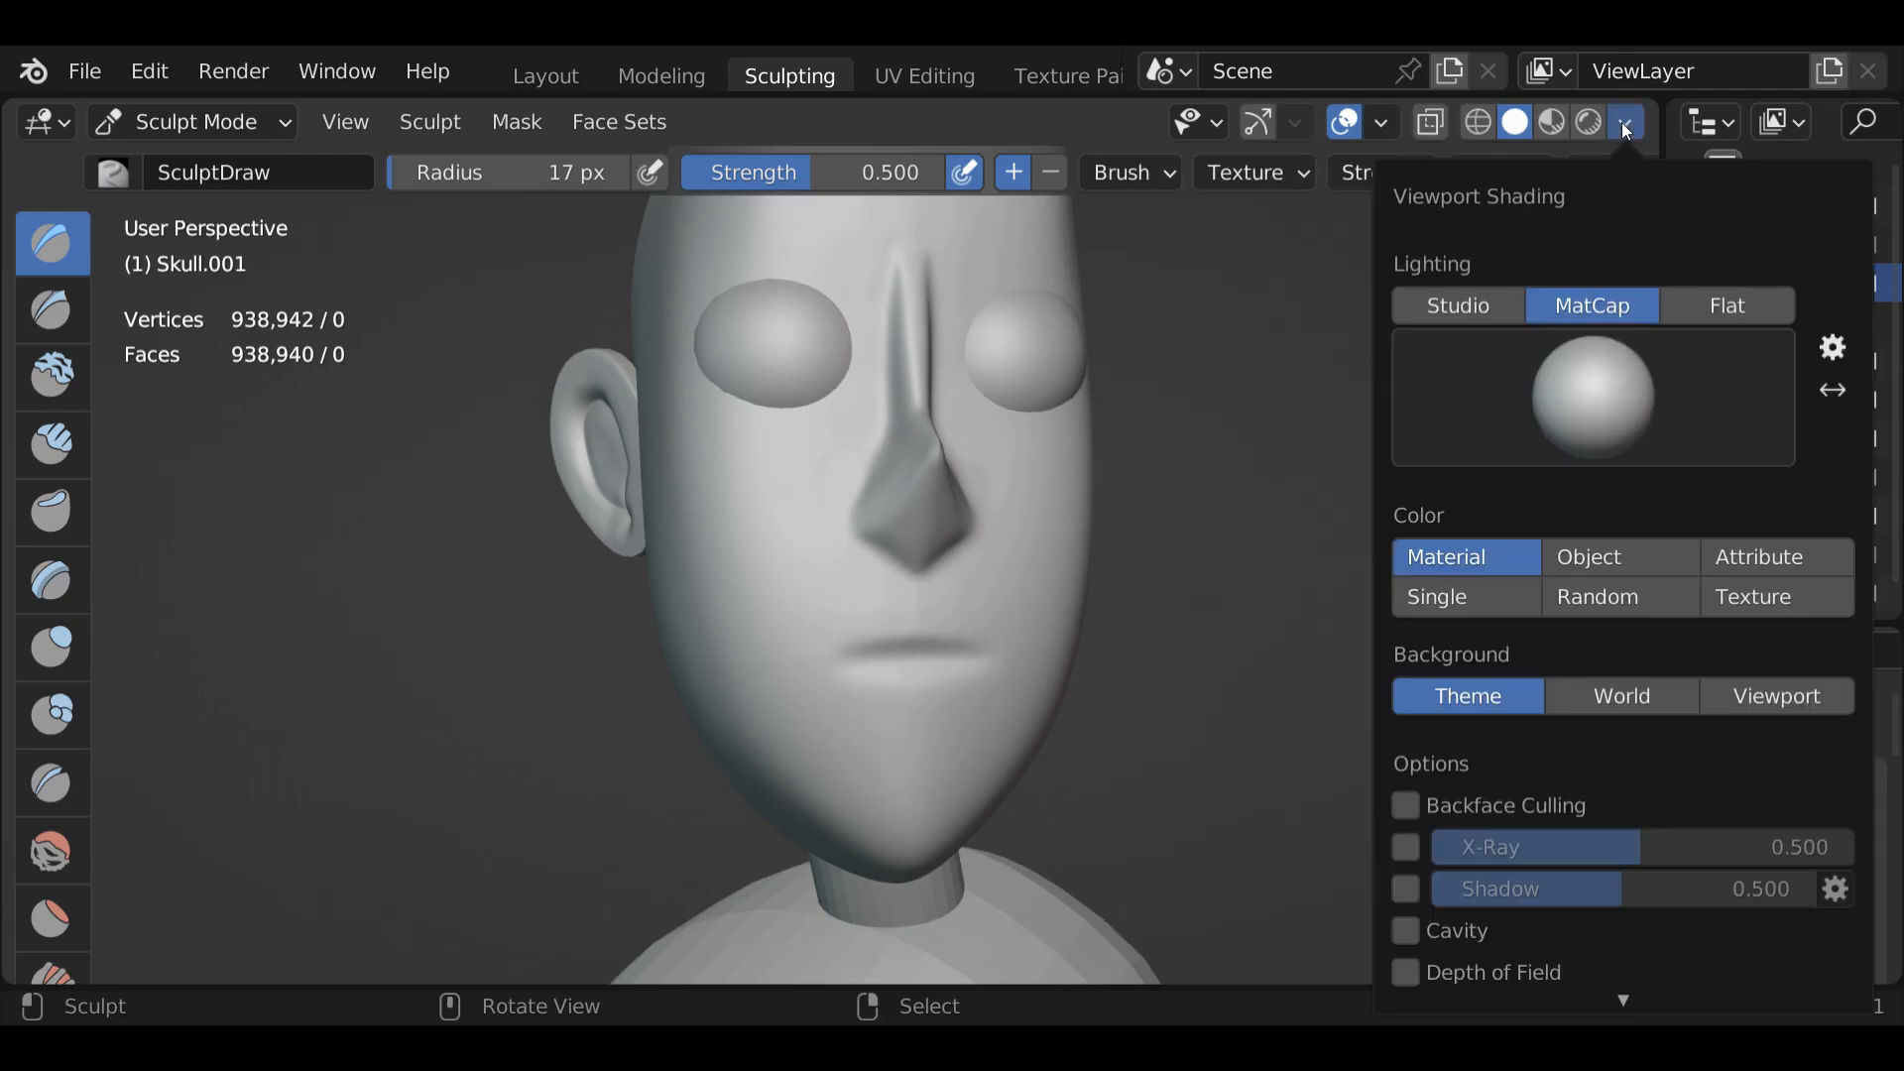
left_click(1623, 124)
left_click(1623, 124)
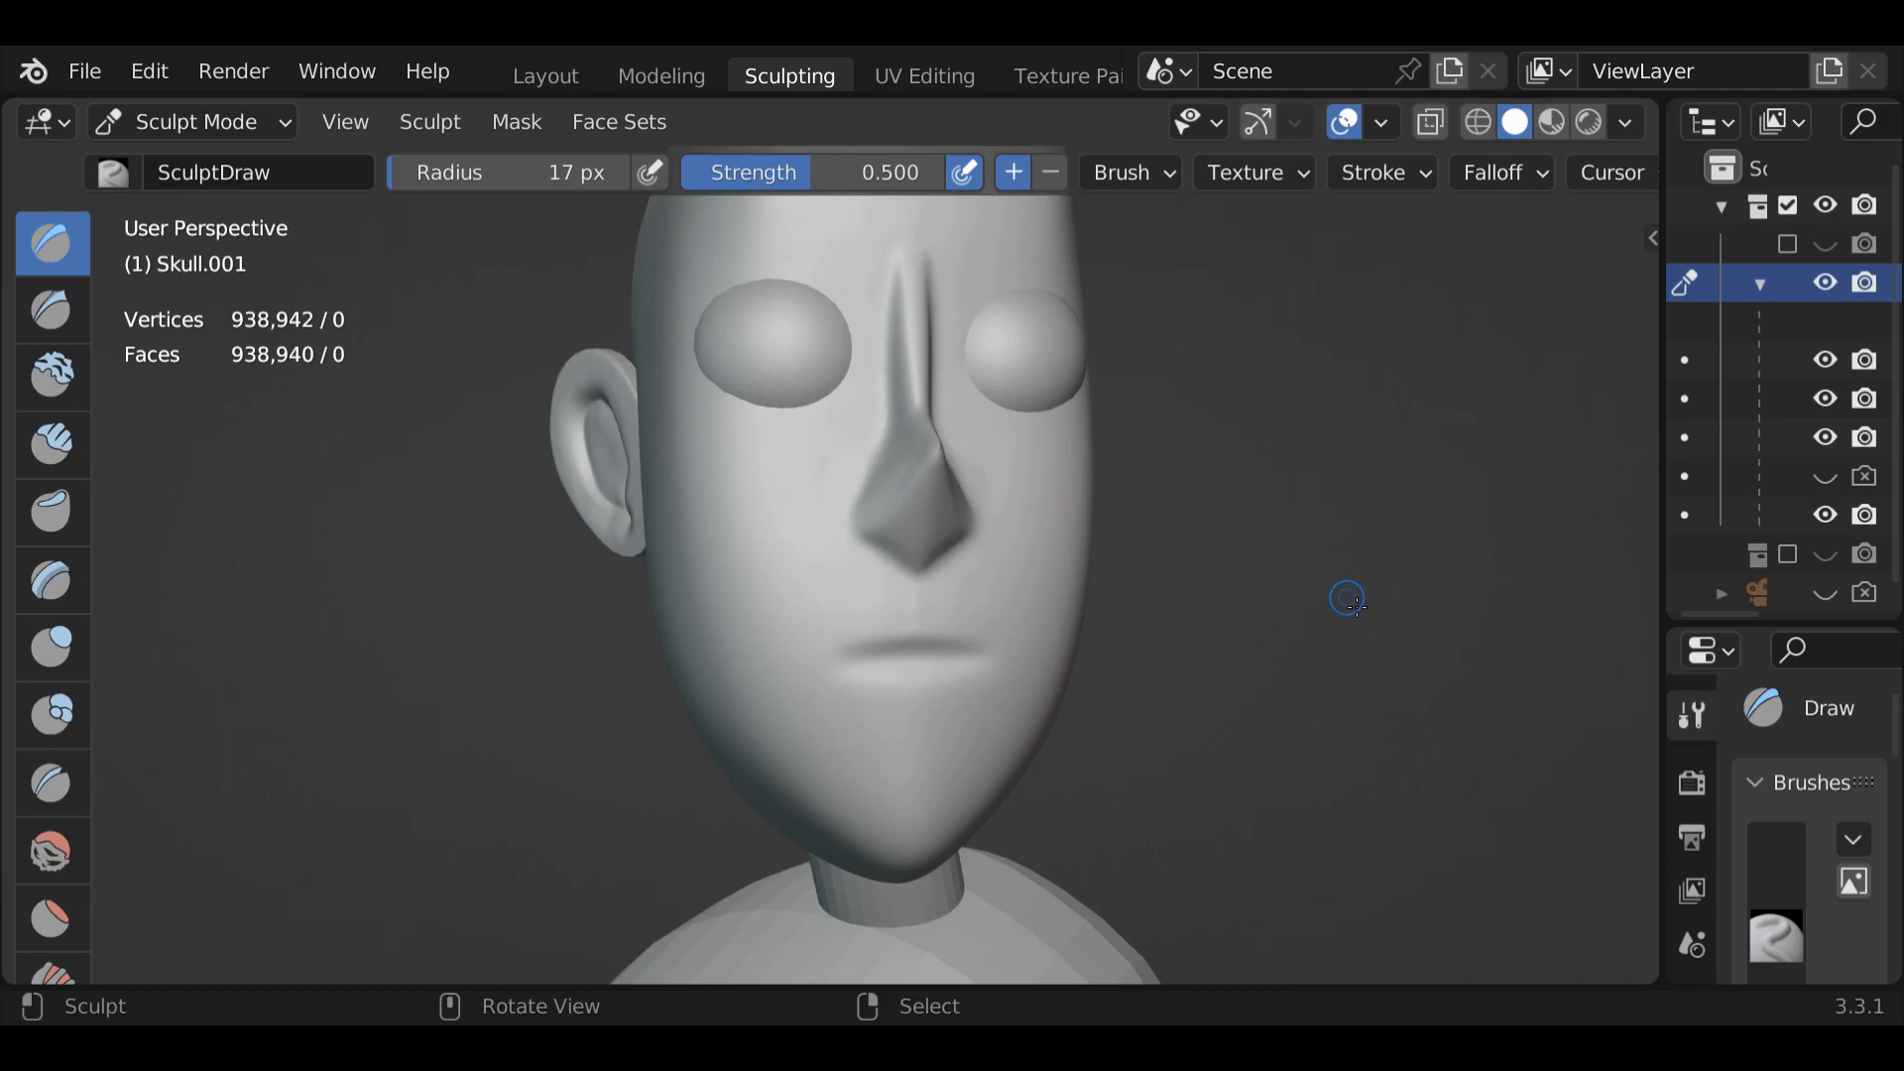
Review the Screencast Keys settings and the viewport overlay options
key("n")
left_click_drag(1553, 568, 1130, 591)
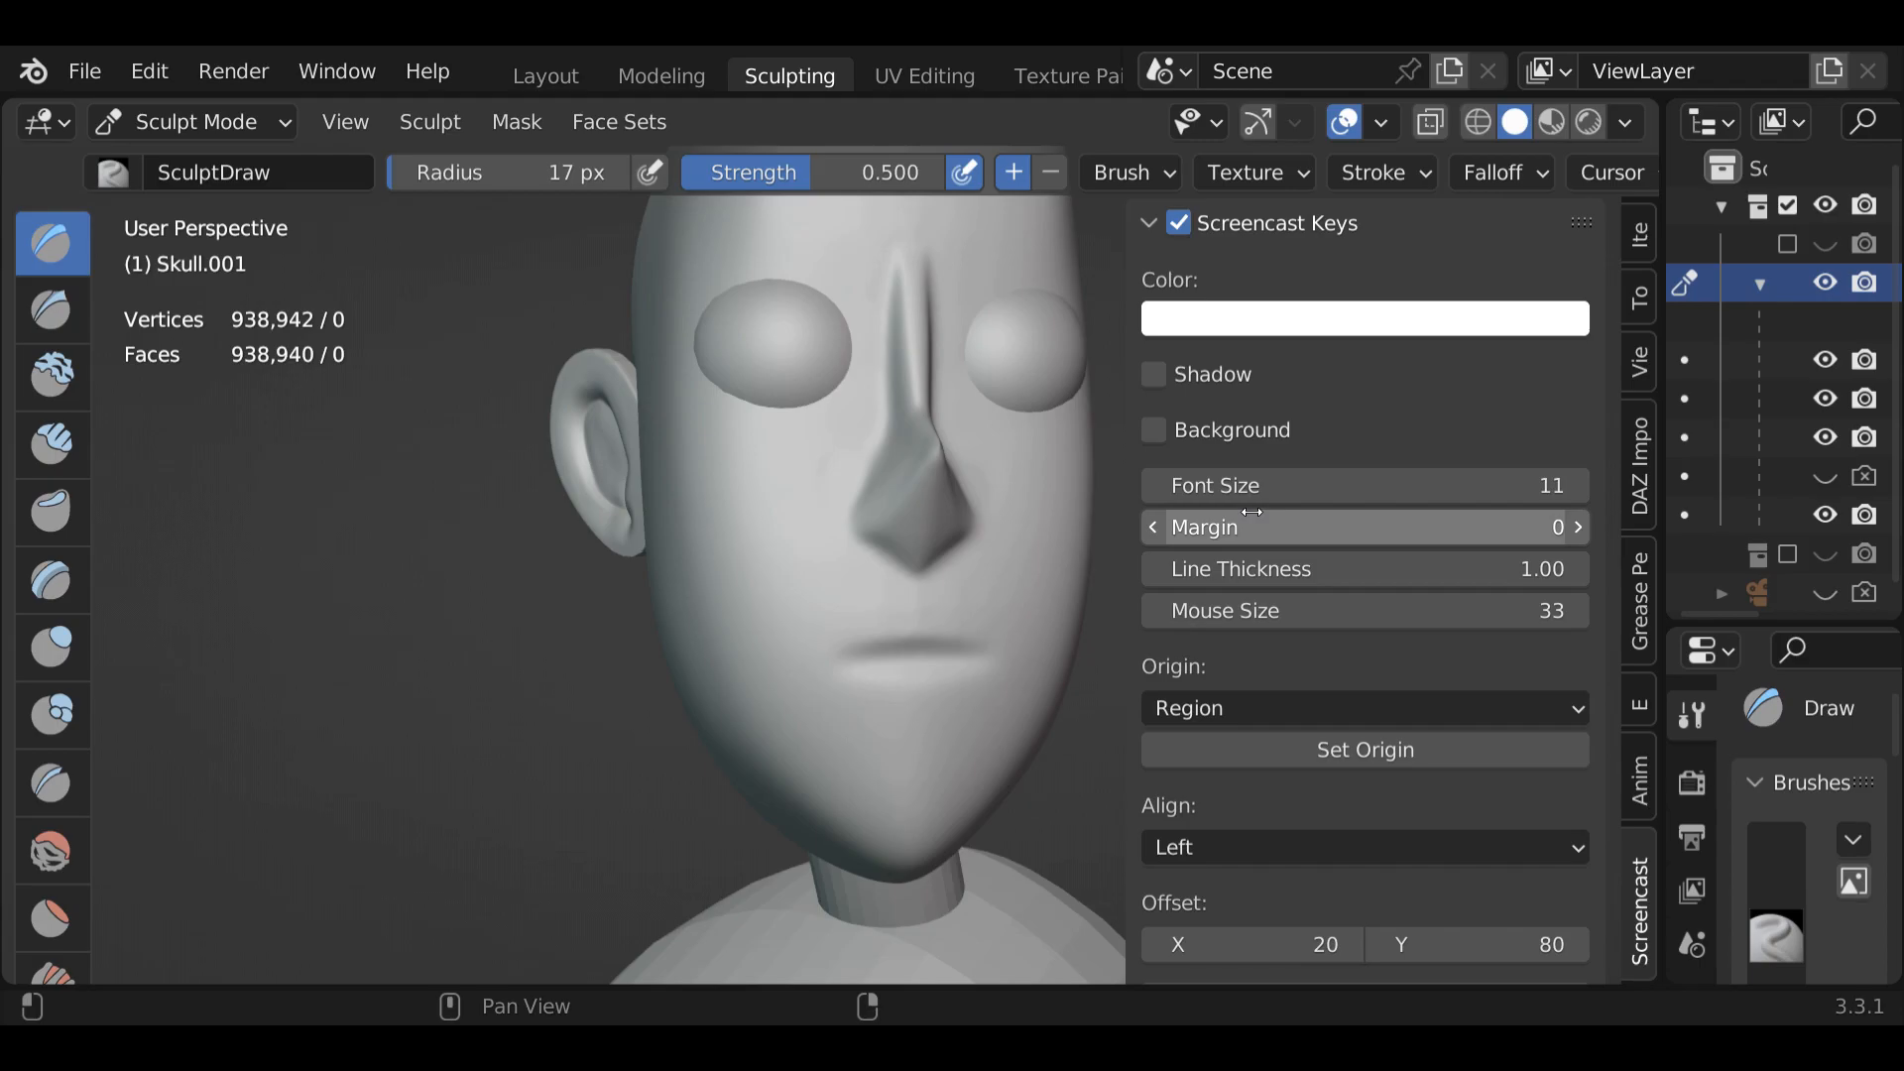
scroll(1252, 512, "down", 8)
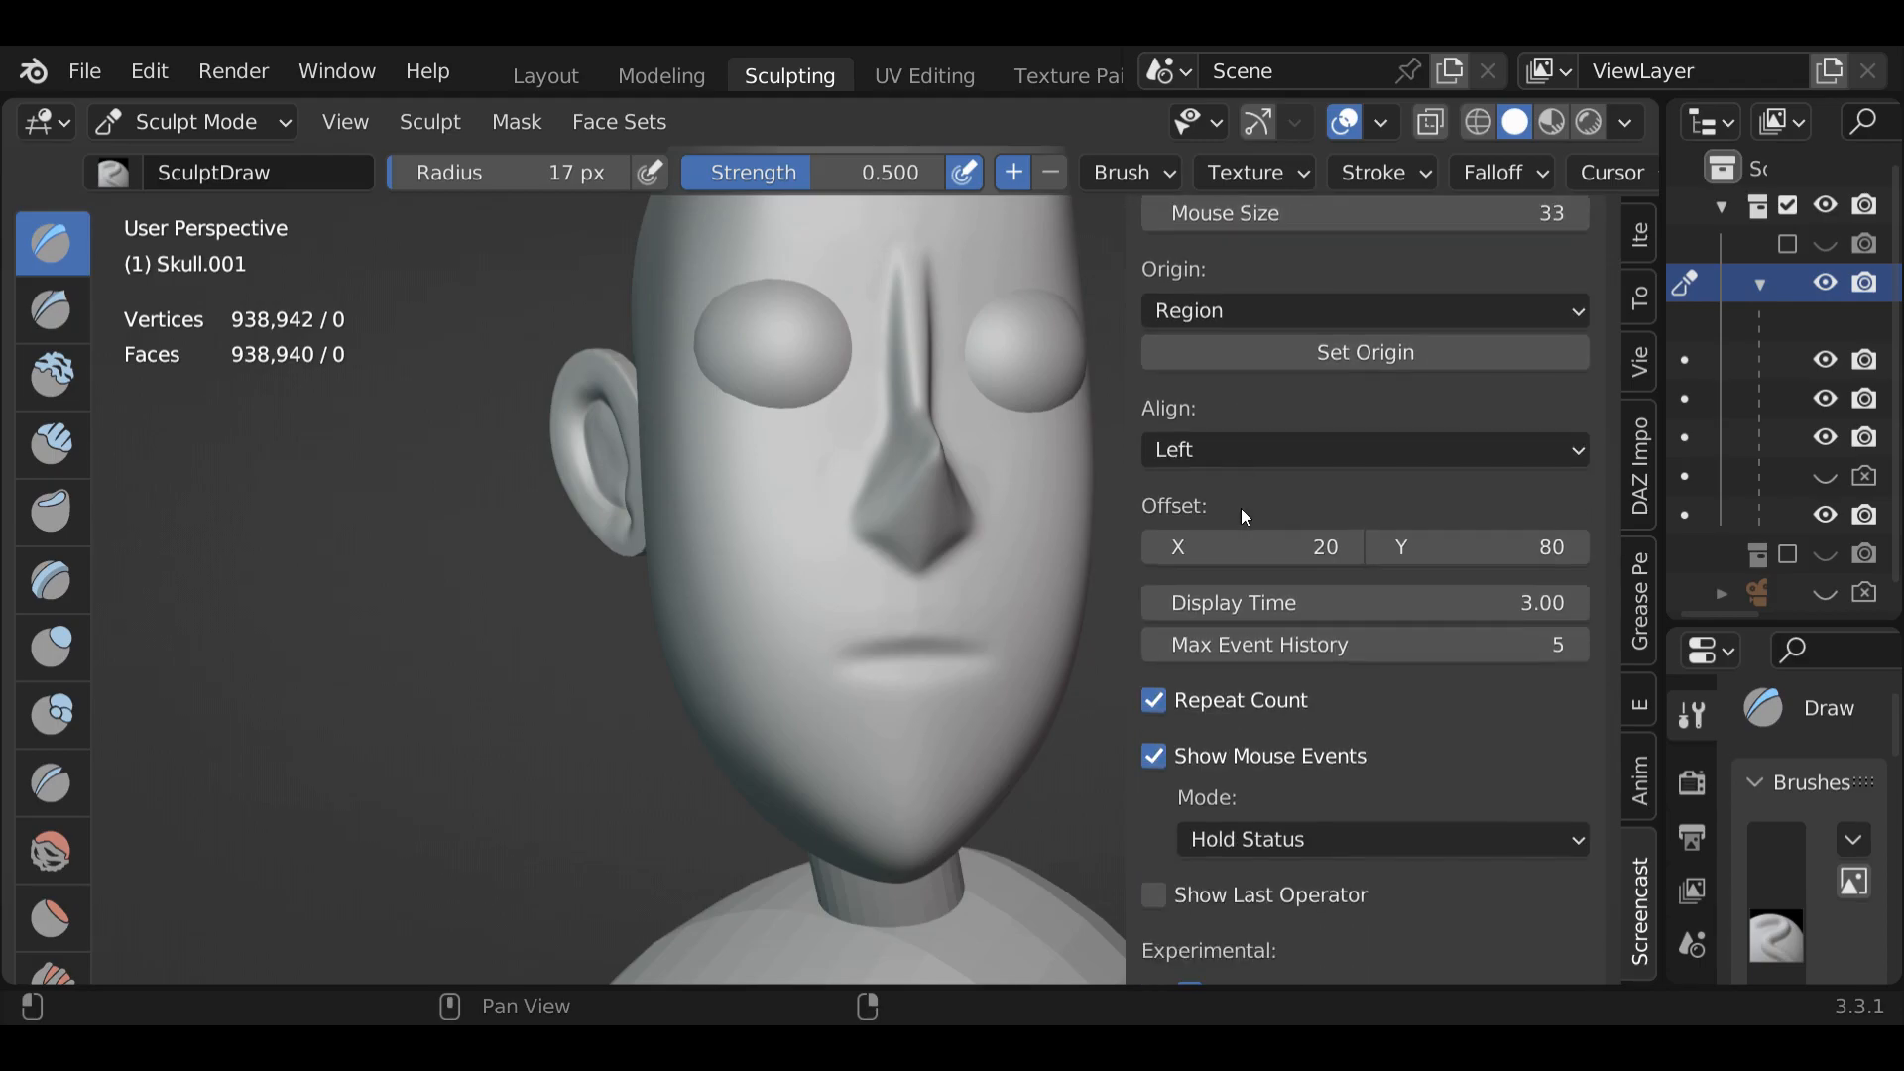
scroll(1246, 517, "up", 2)
scroll(1240, 507, "up", 5)
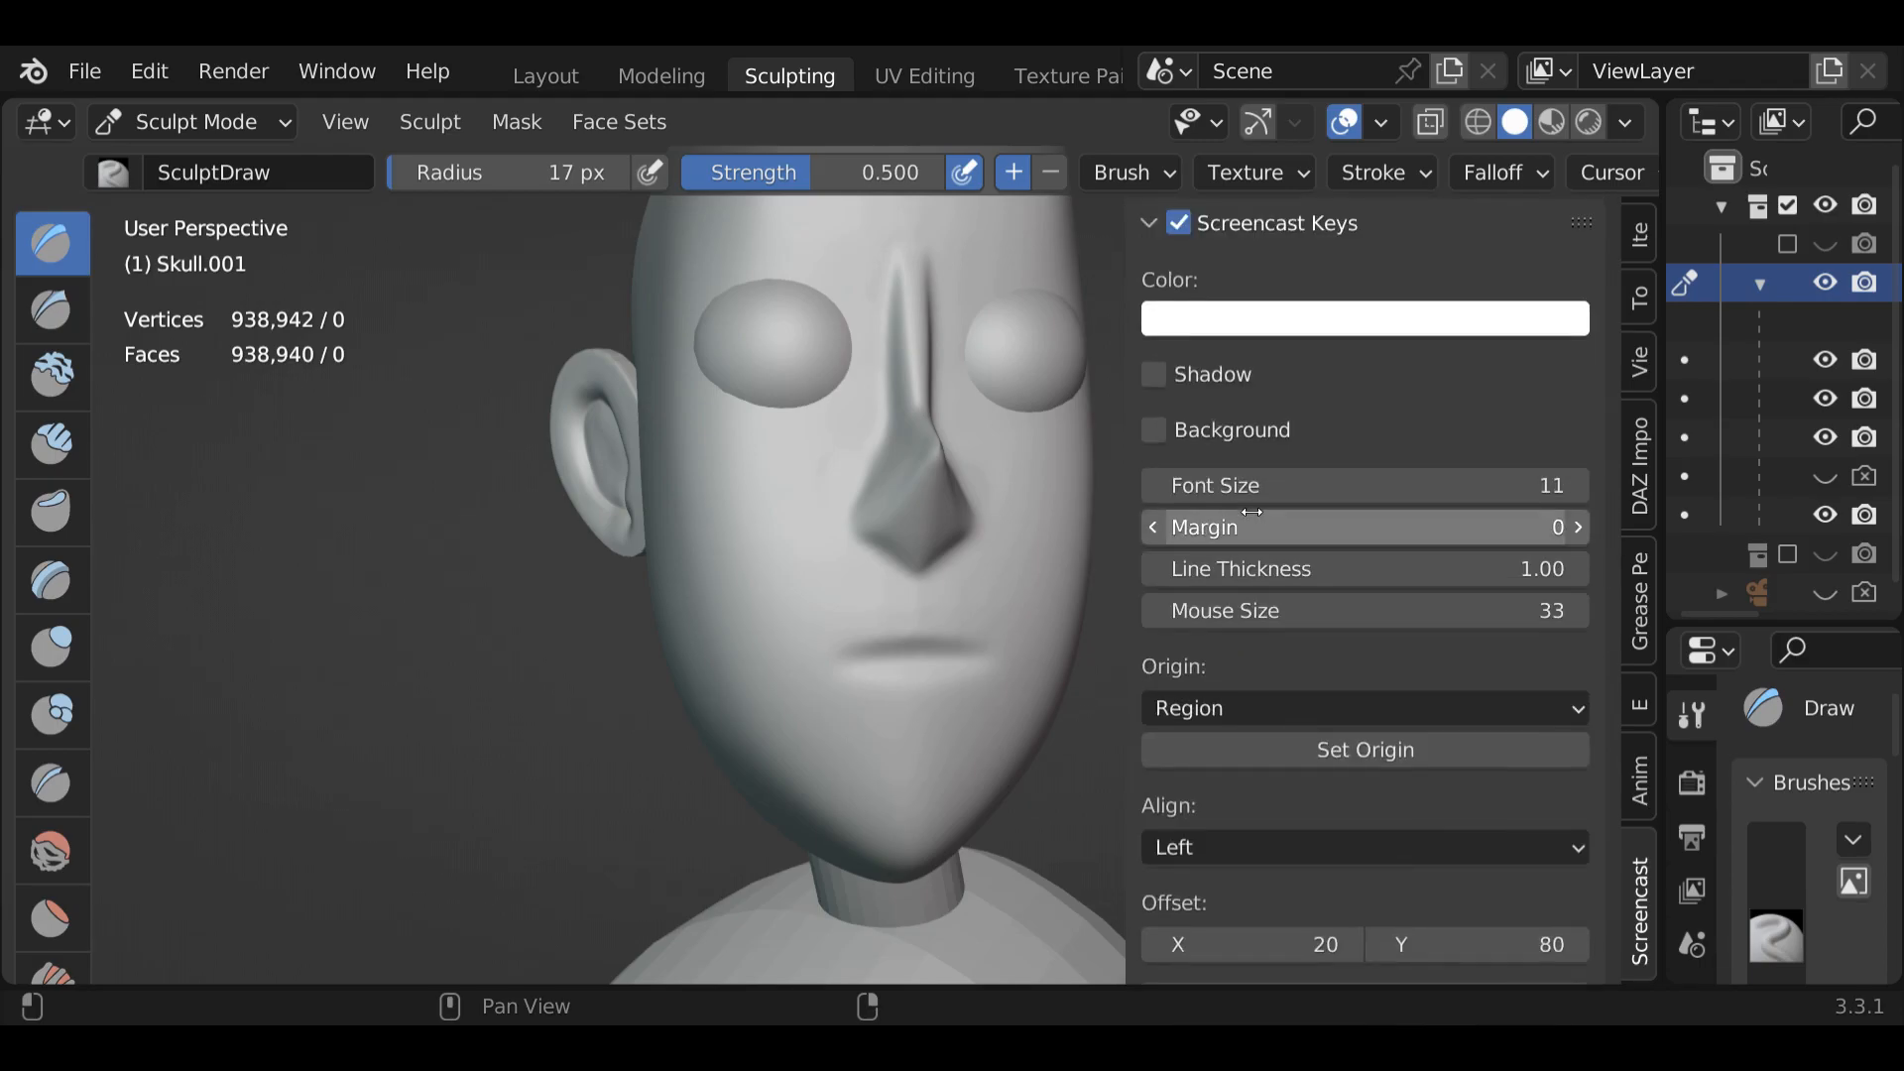
left_click(1379, 127)
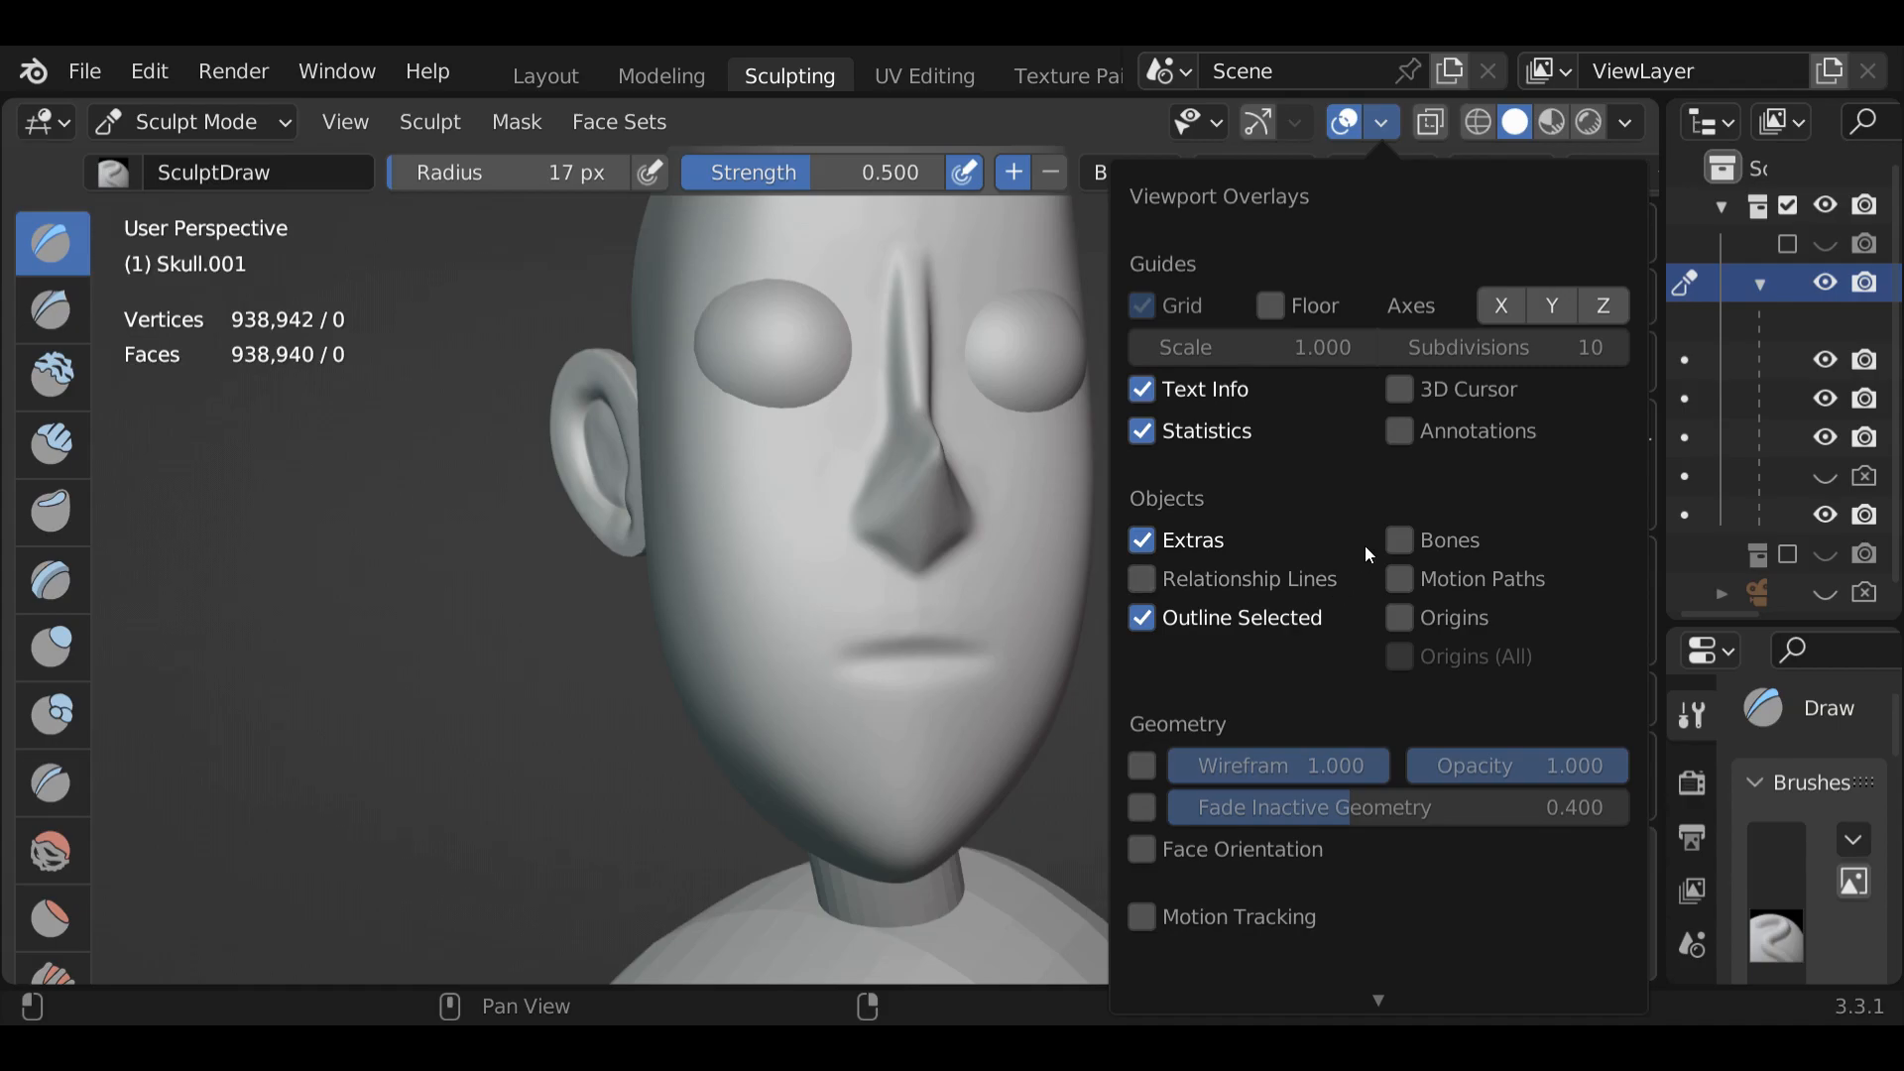
left_click(1402, 431)
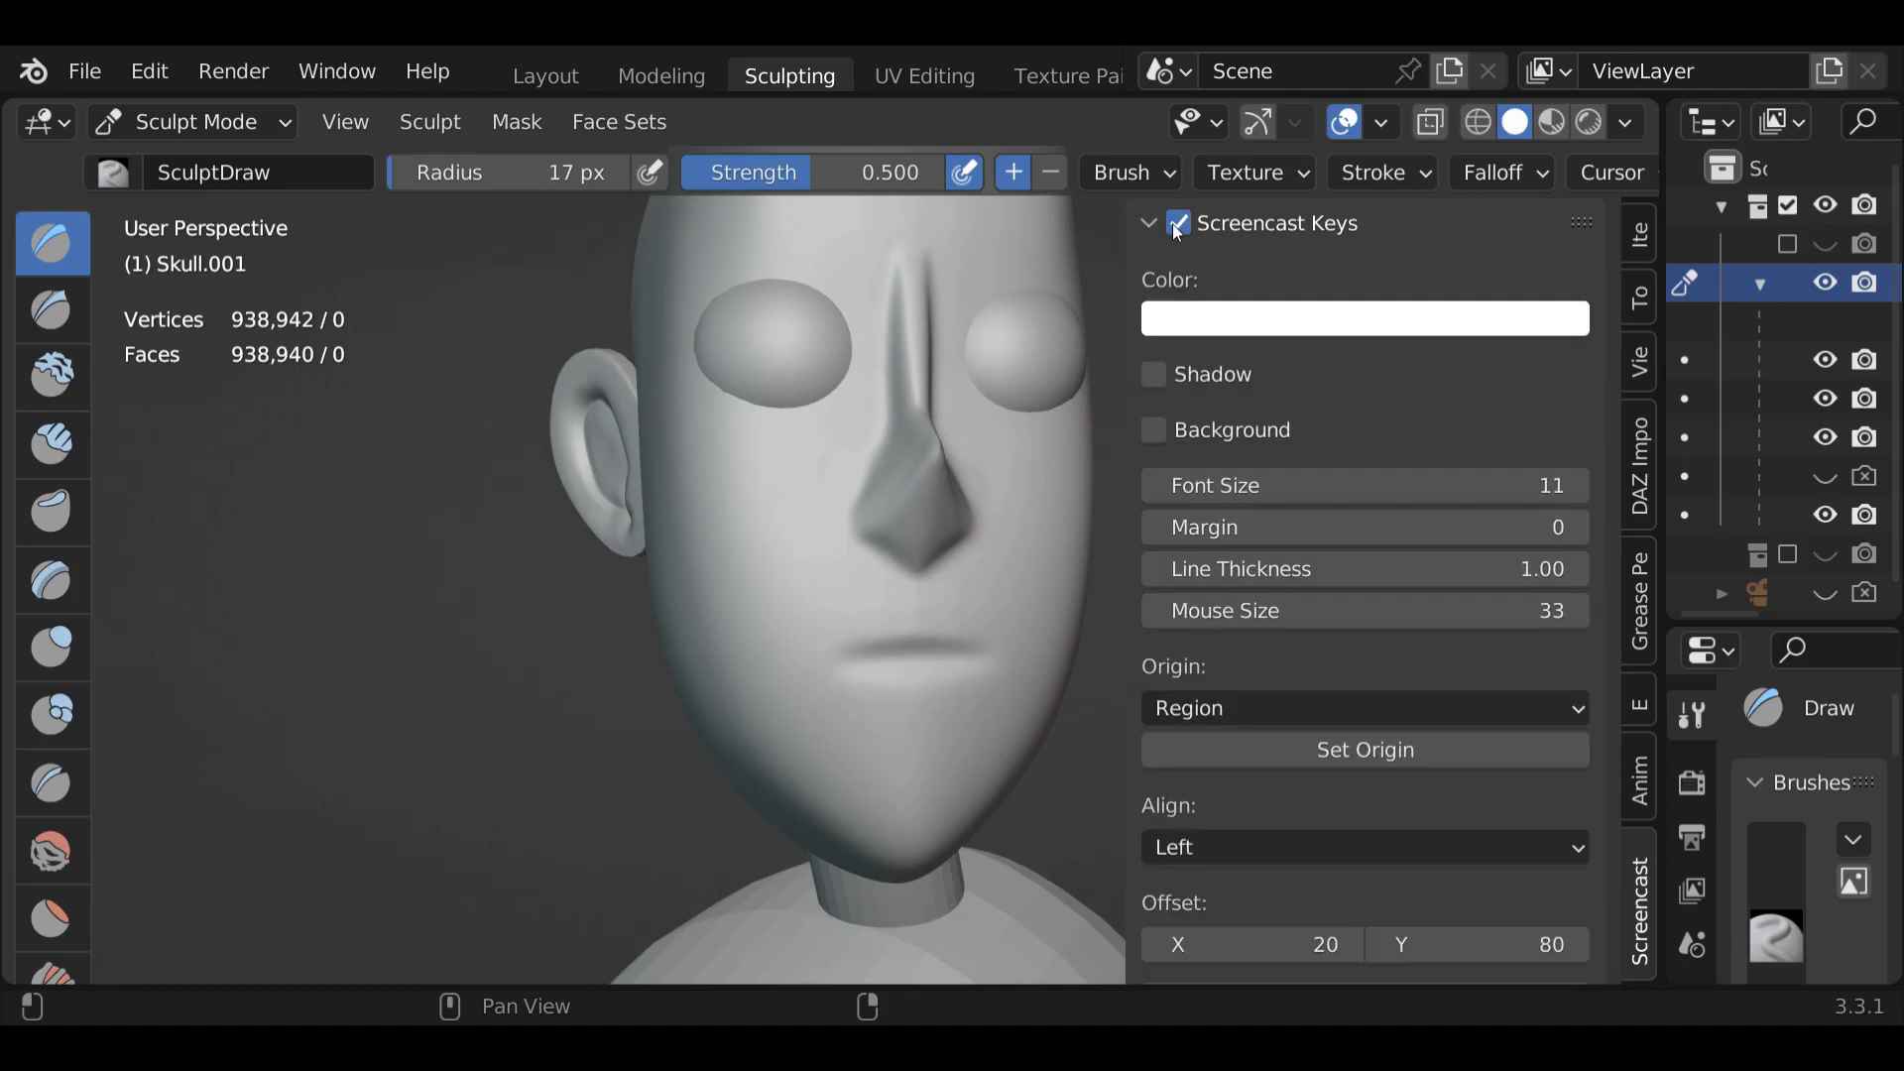
scroll(1264, 701, "down", 8)
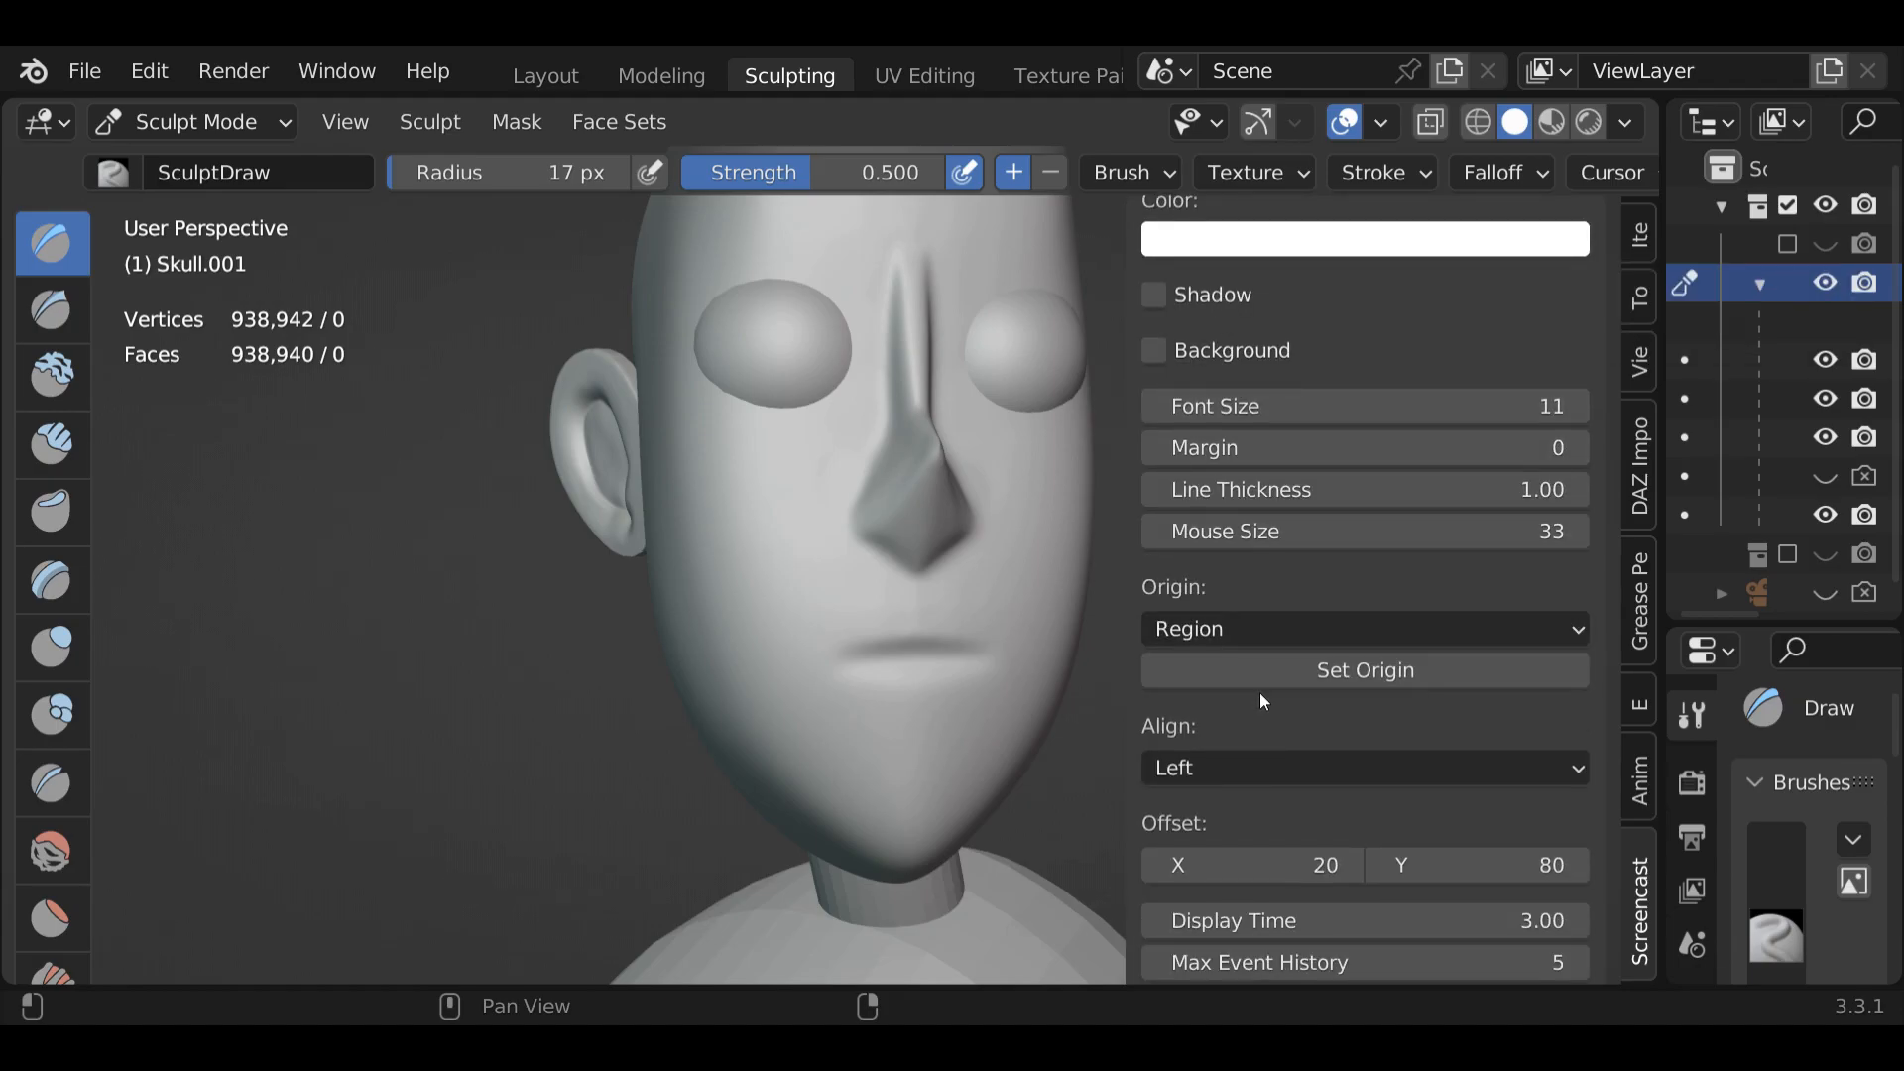
scroll(1265, 694, "down", 2)
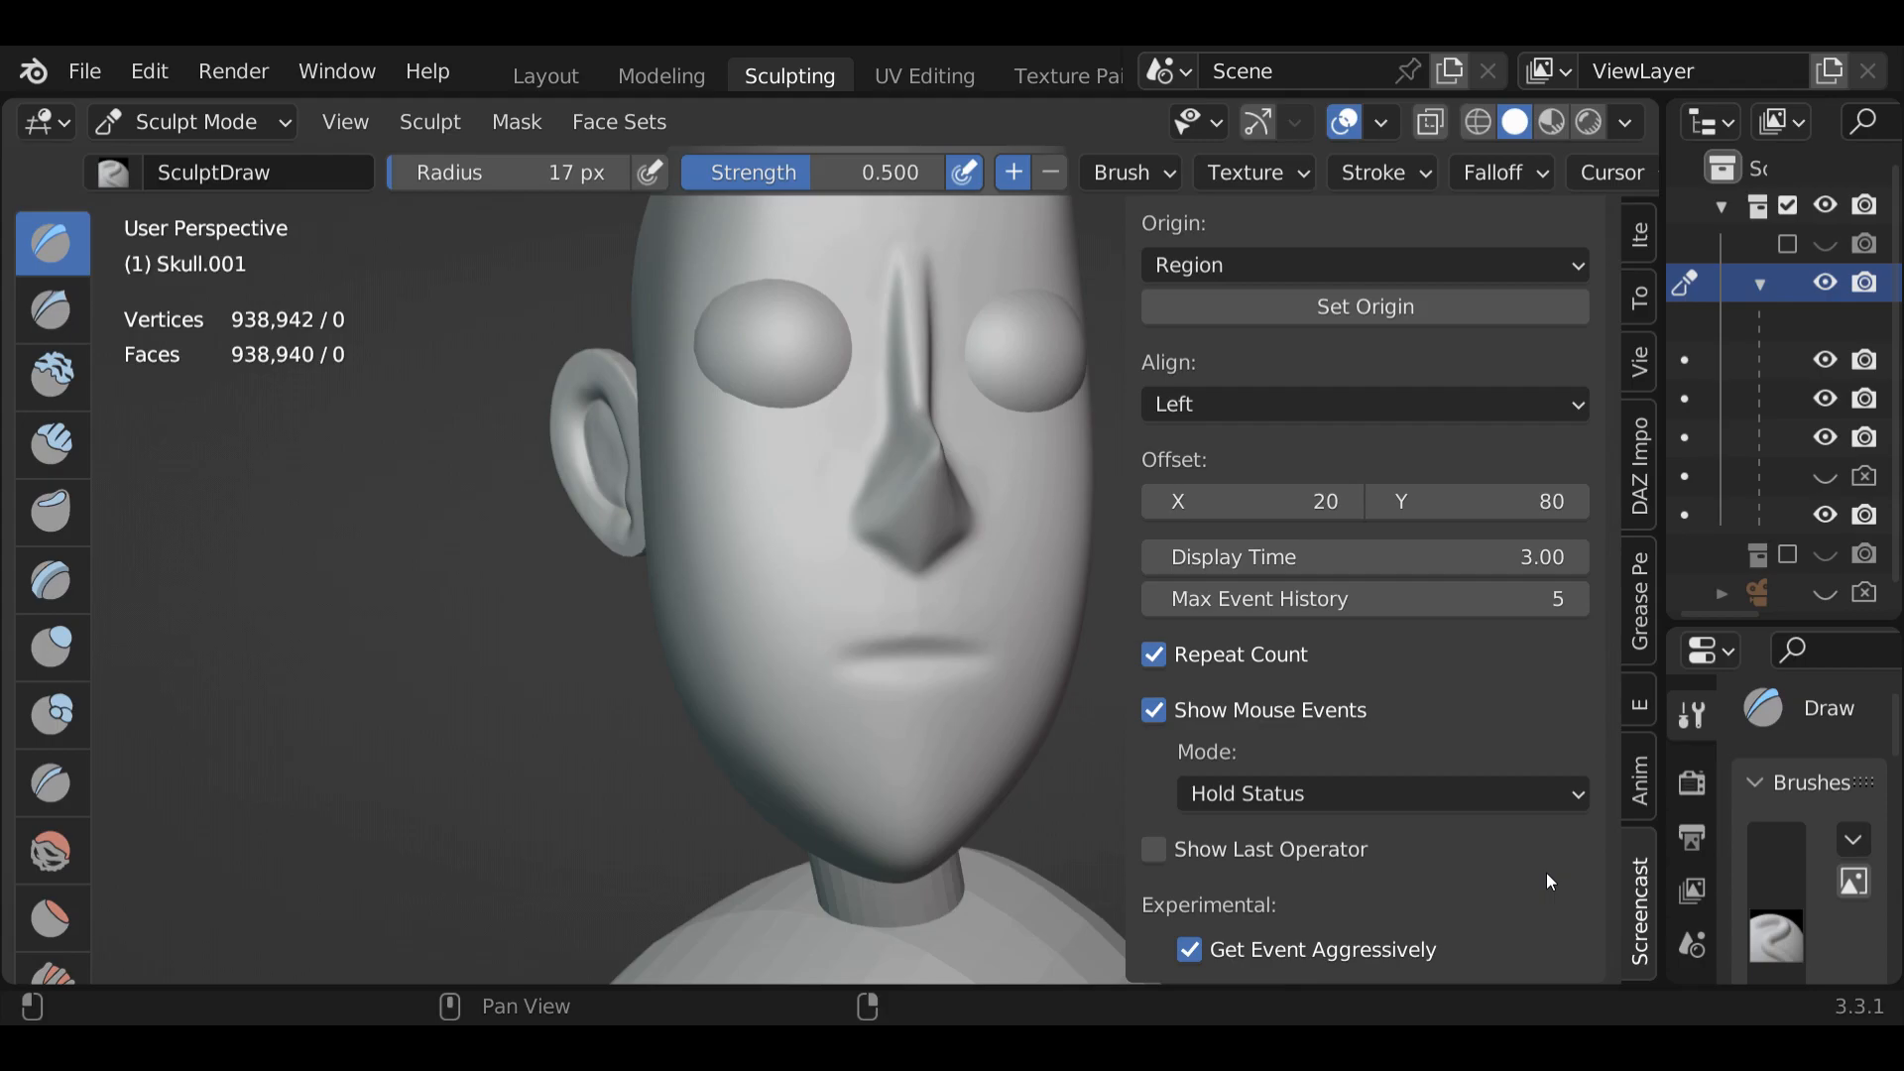
scroll(1550, 882, "up", 6)
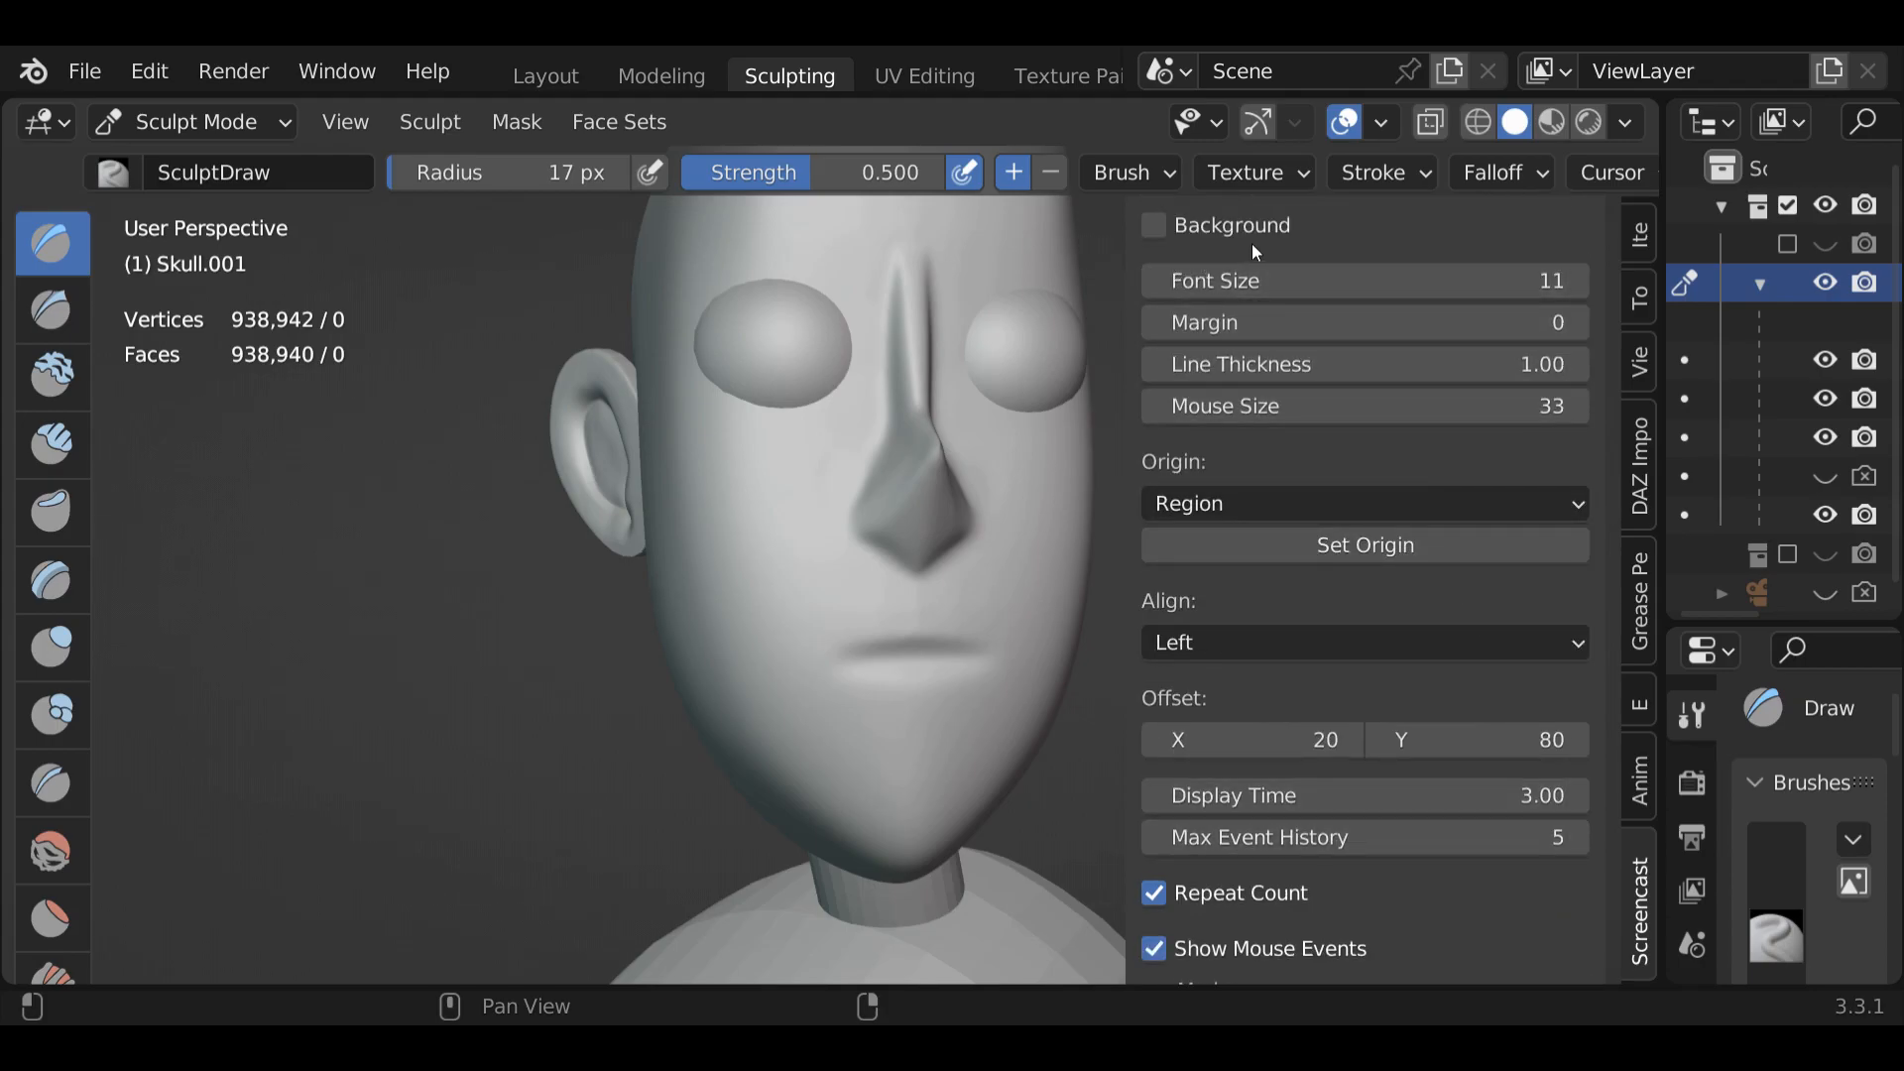
key("n")
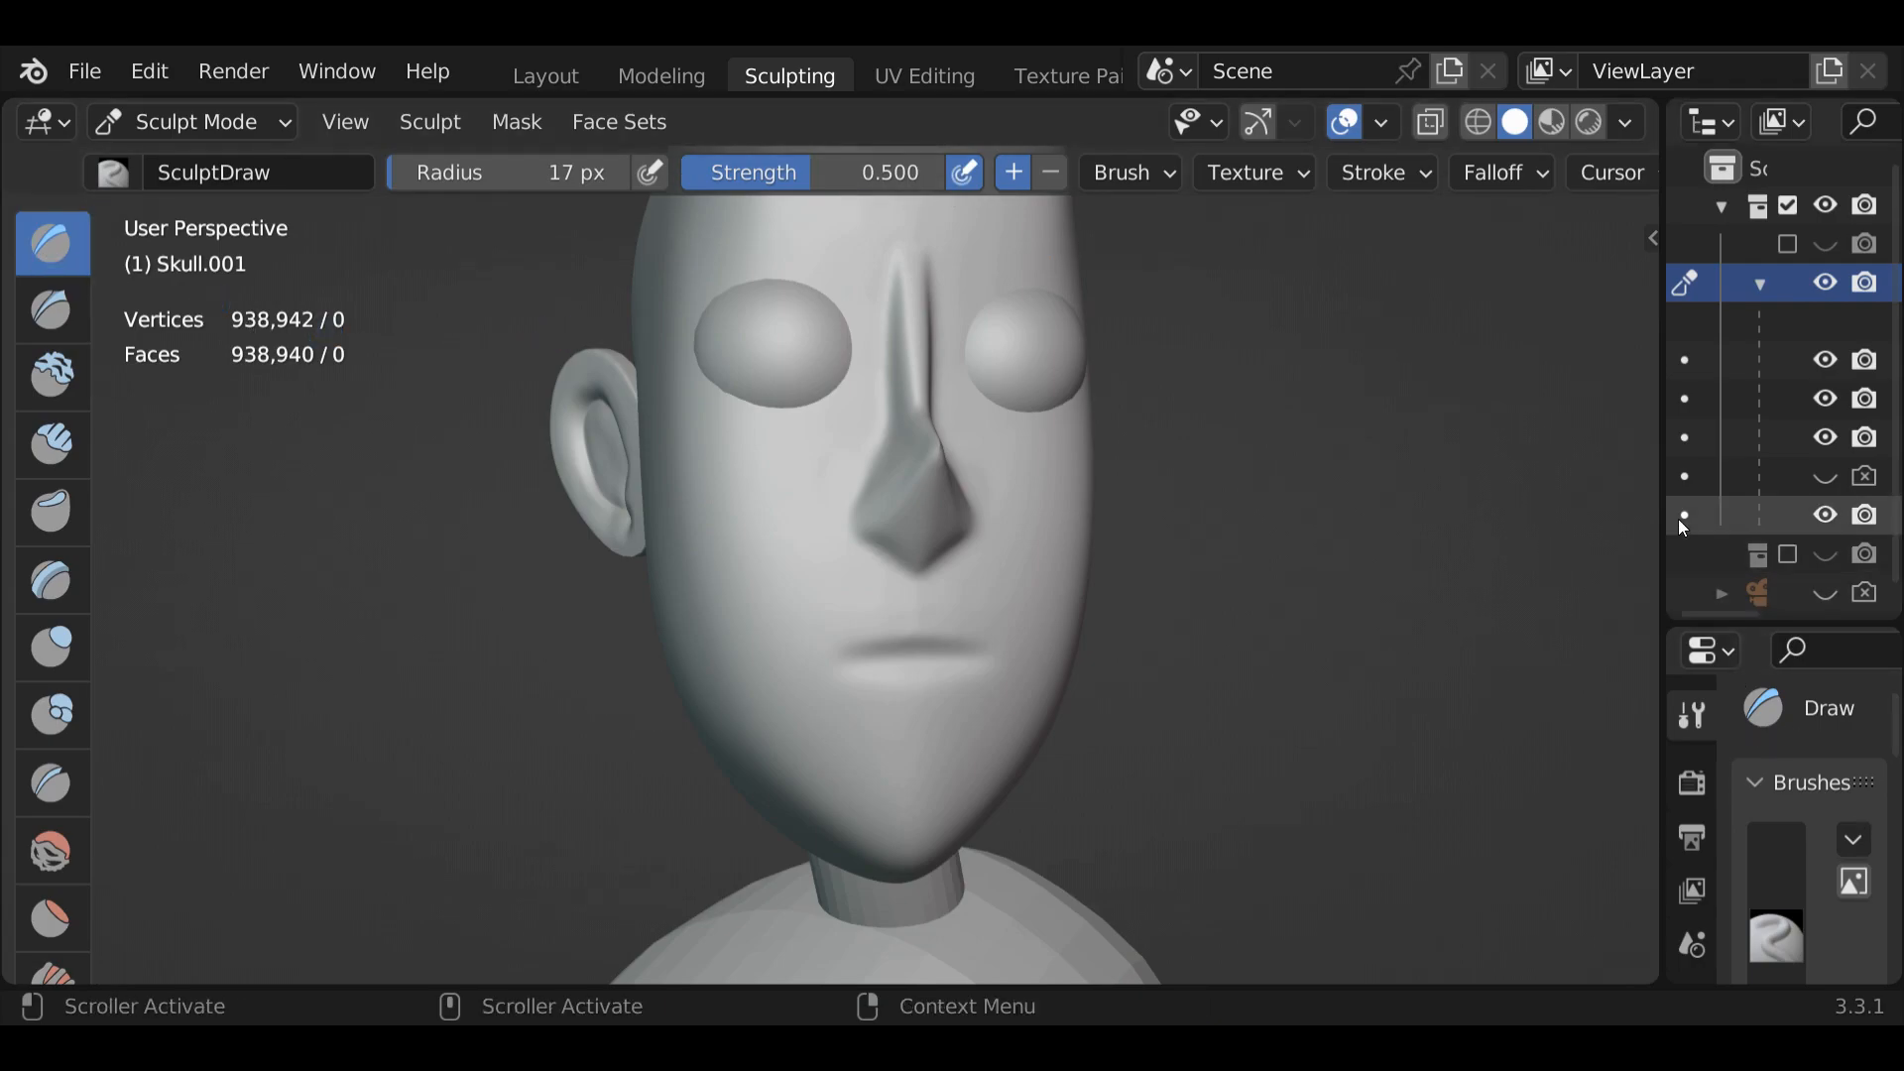
Widen the outliner and properties area so that the object names become readable
mouse_move(1669, 519)
left_mouse_down()
mouse_move(1499, 523)
mouse_move(1580, 525)
mouse_move(1566, 531)
left_mouse_up()
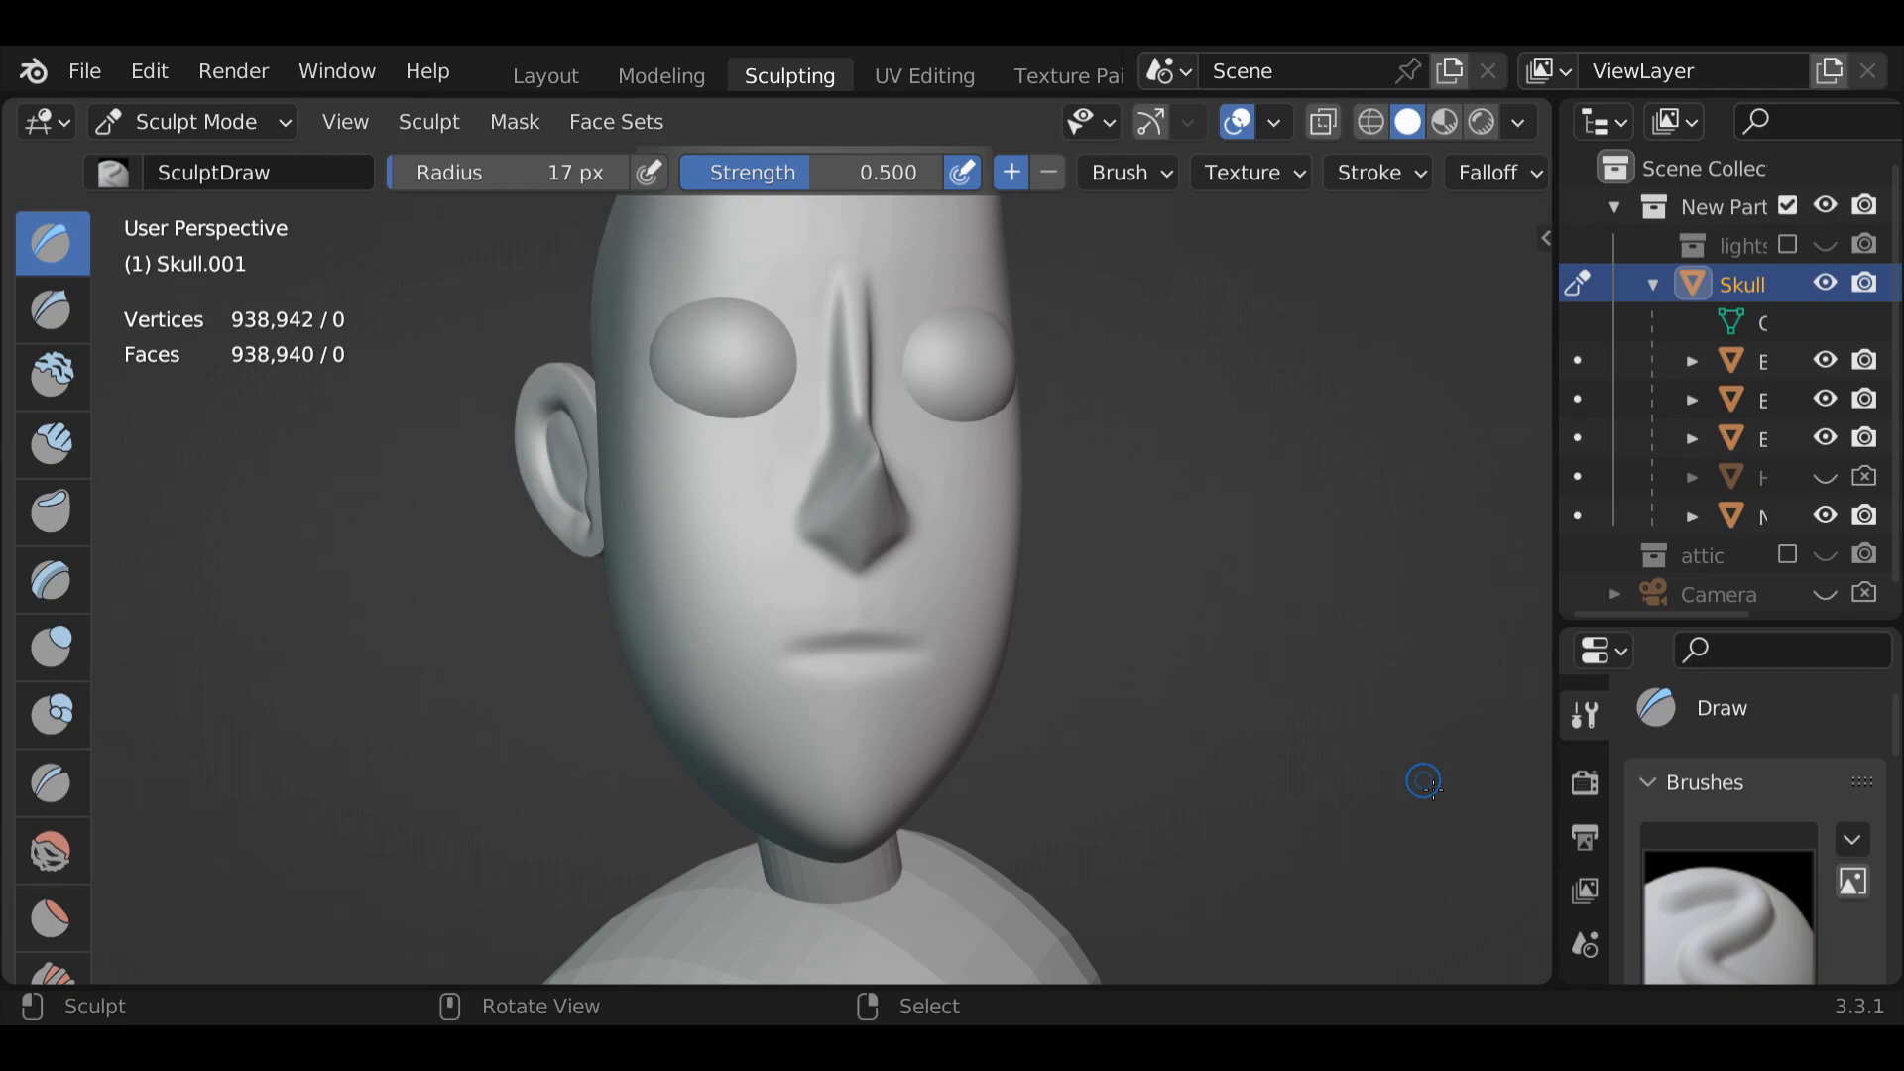
Try carving the mouth line with an inverted 17 px Draw stroke, and undo that stroke
left_click_drag(909, 651, 826, 664, "ctrl")
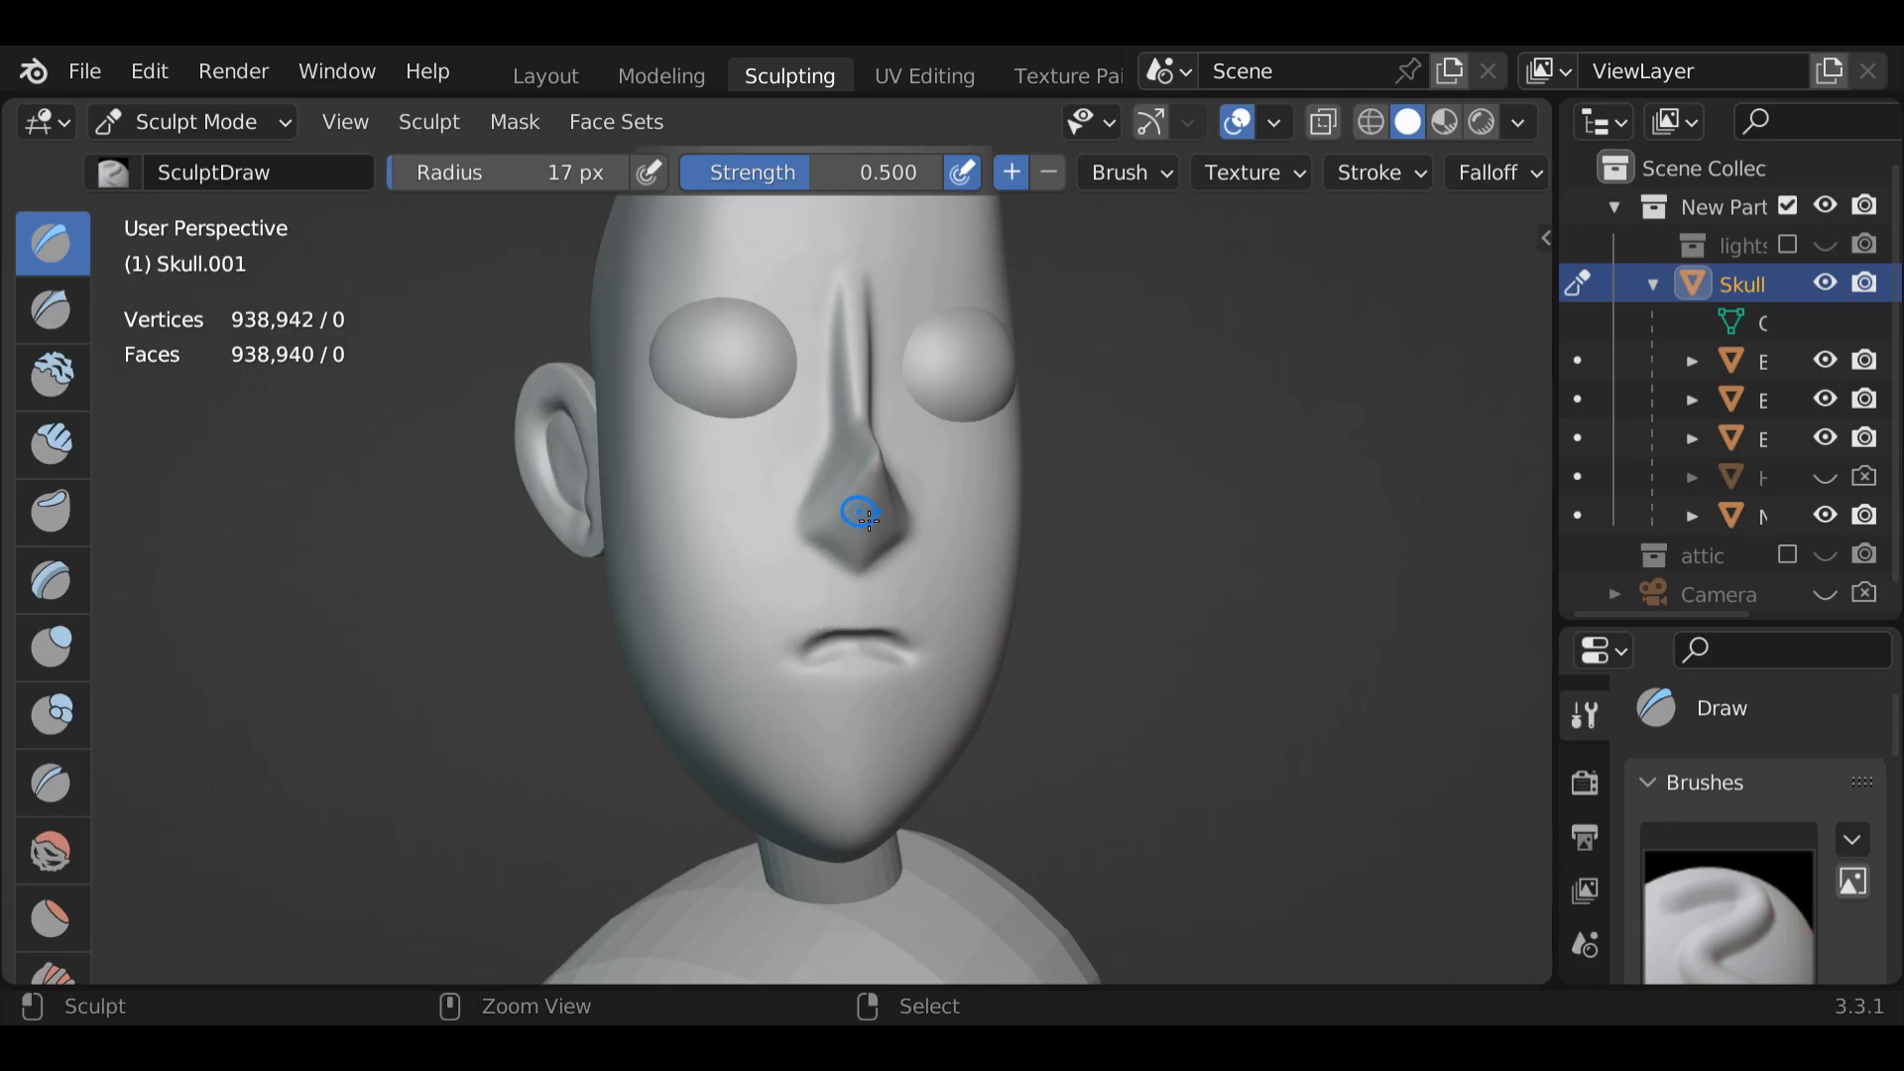
left_click(145, 73)
left_click(171, 111)
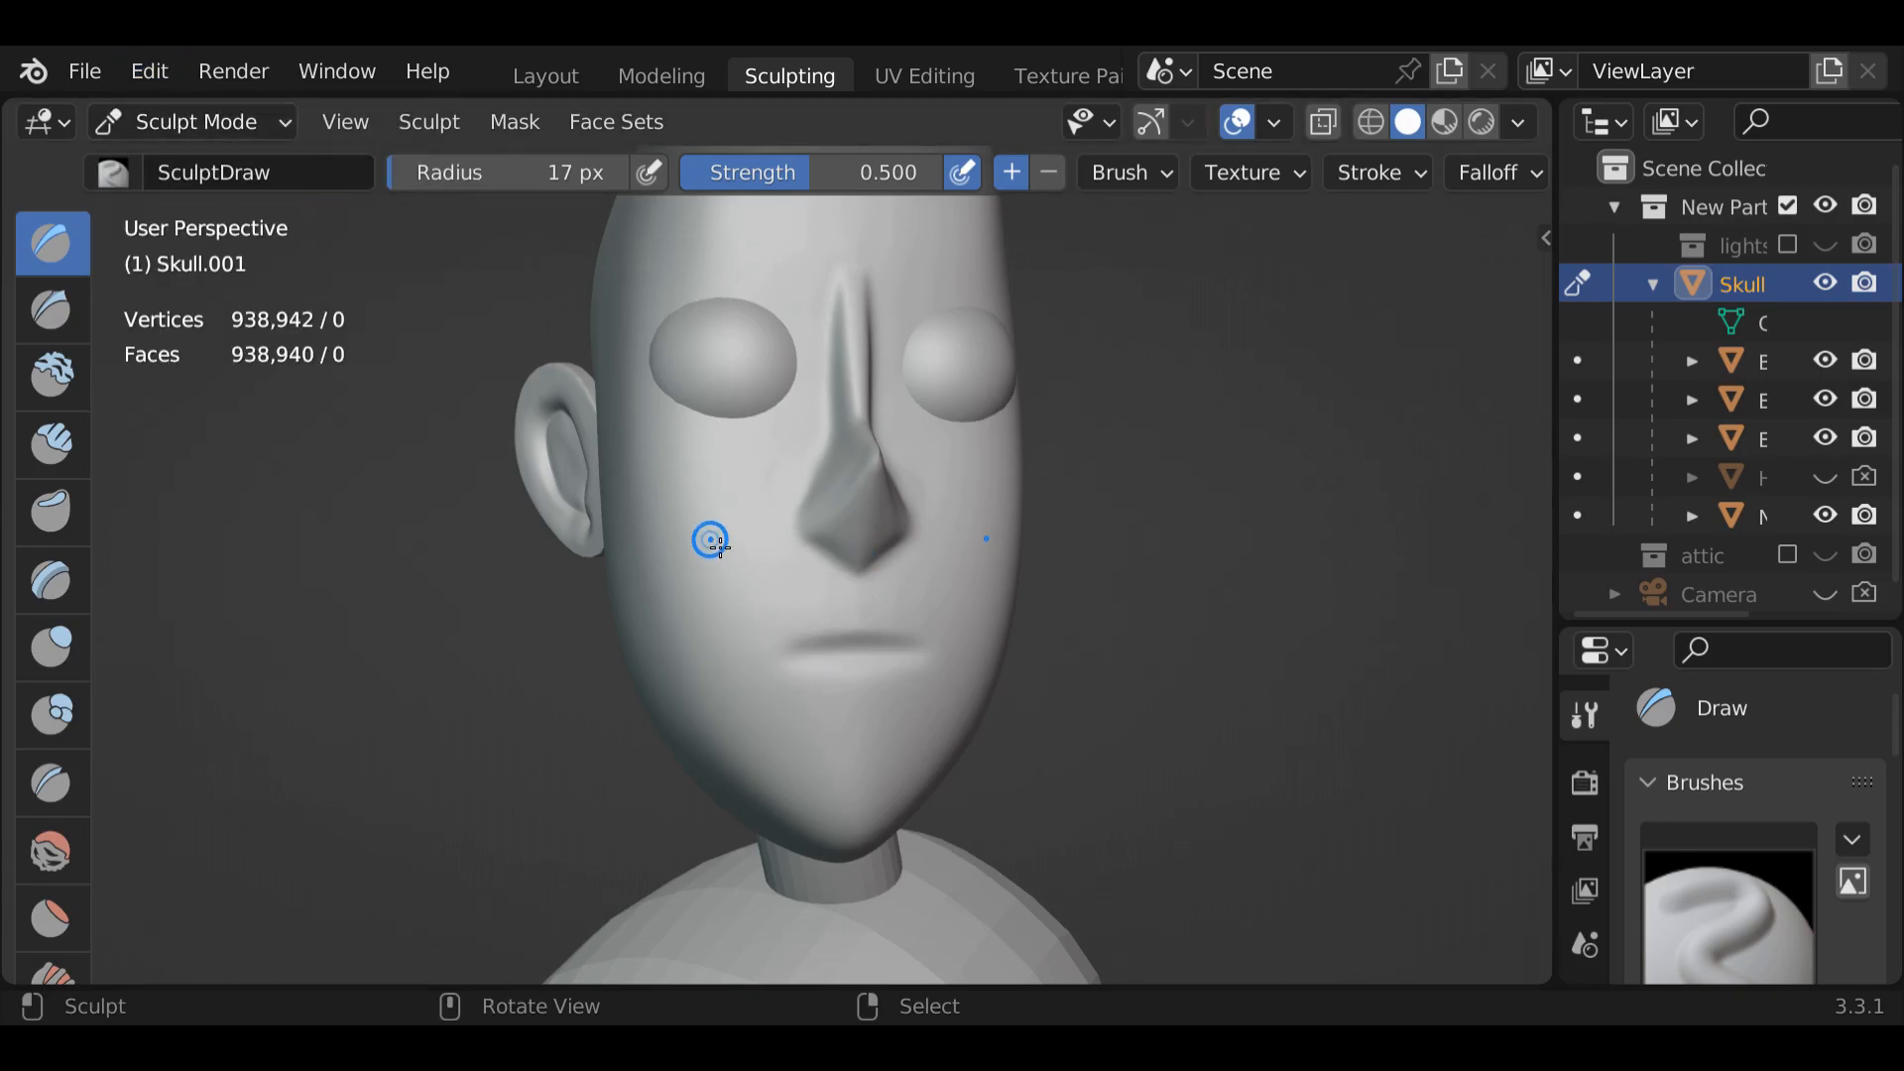
Reduce the Draw brush radius to 9 px, try a short stroke on the mouth line, and undo it
key("f")
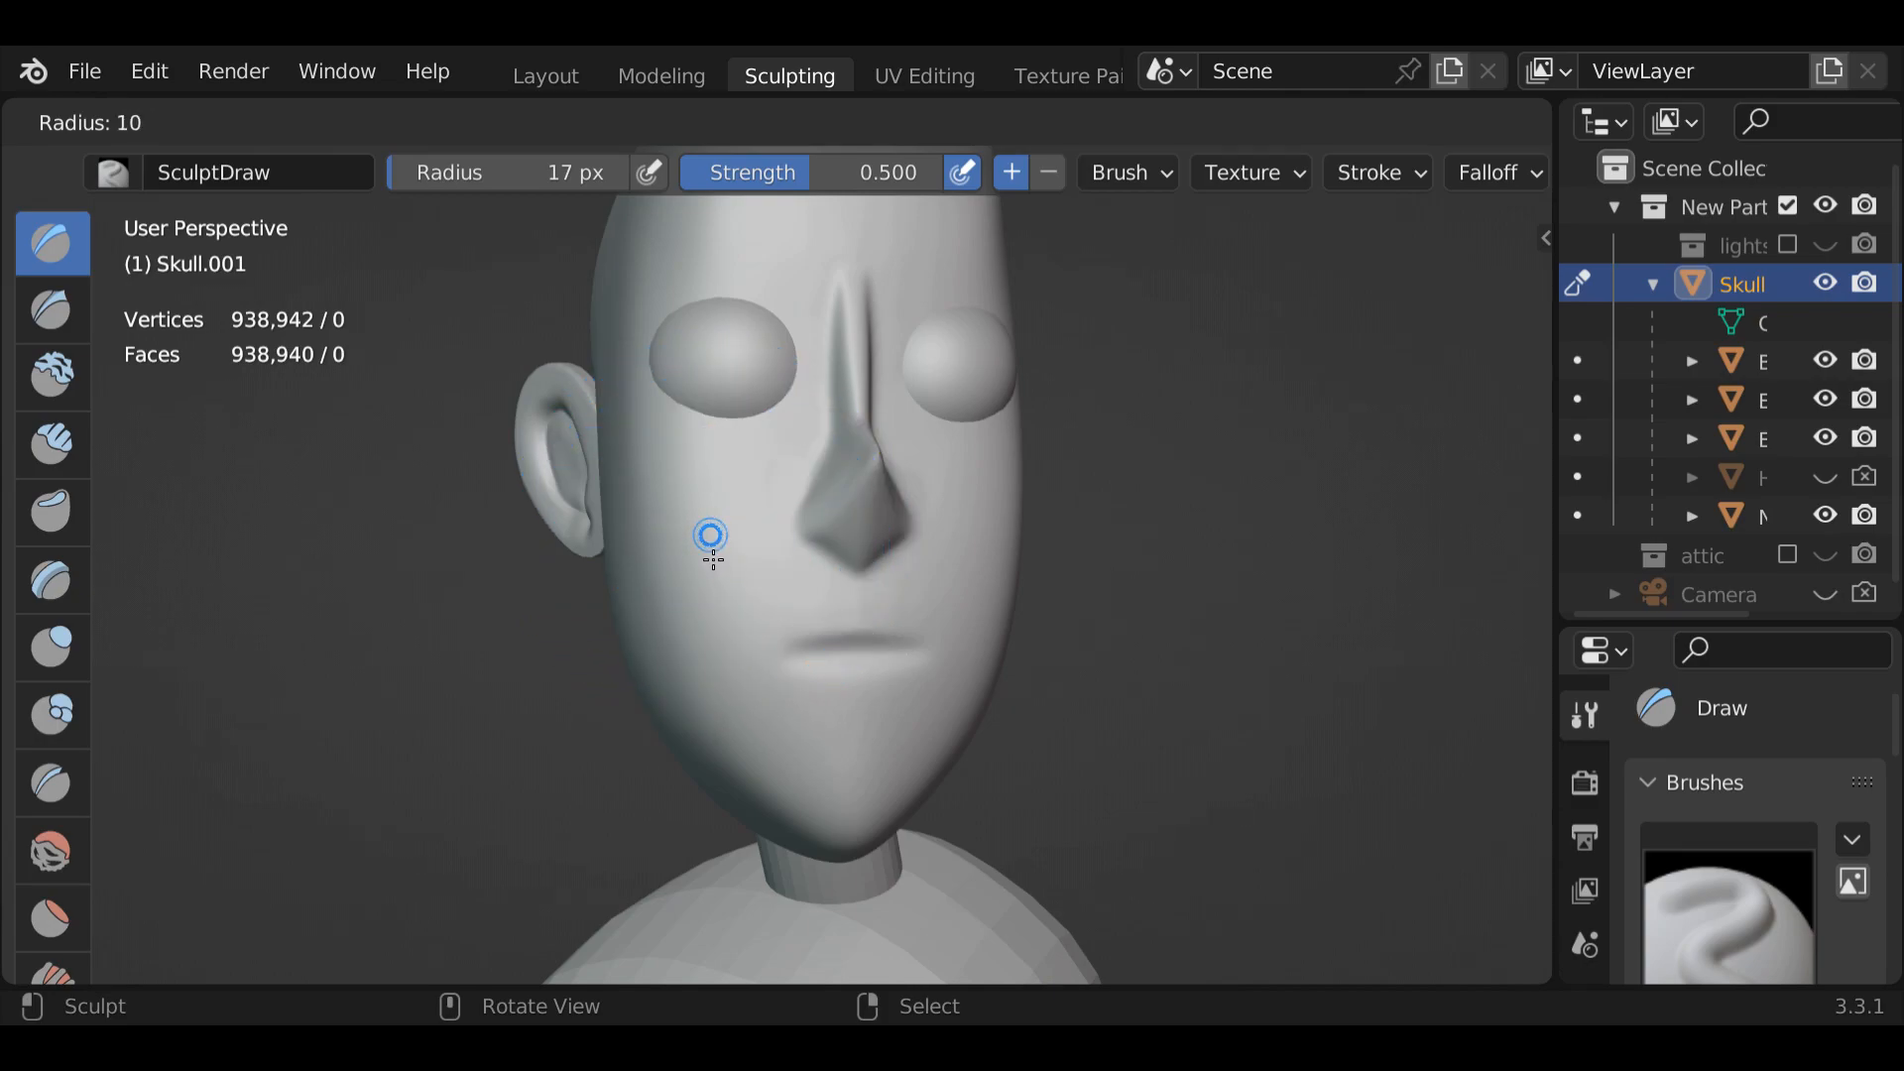
left_click(711, 557)
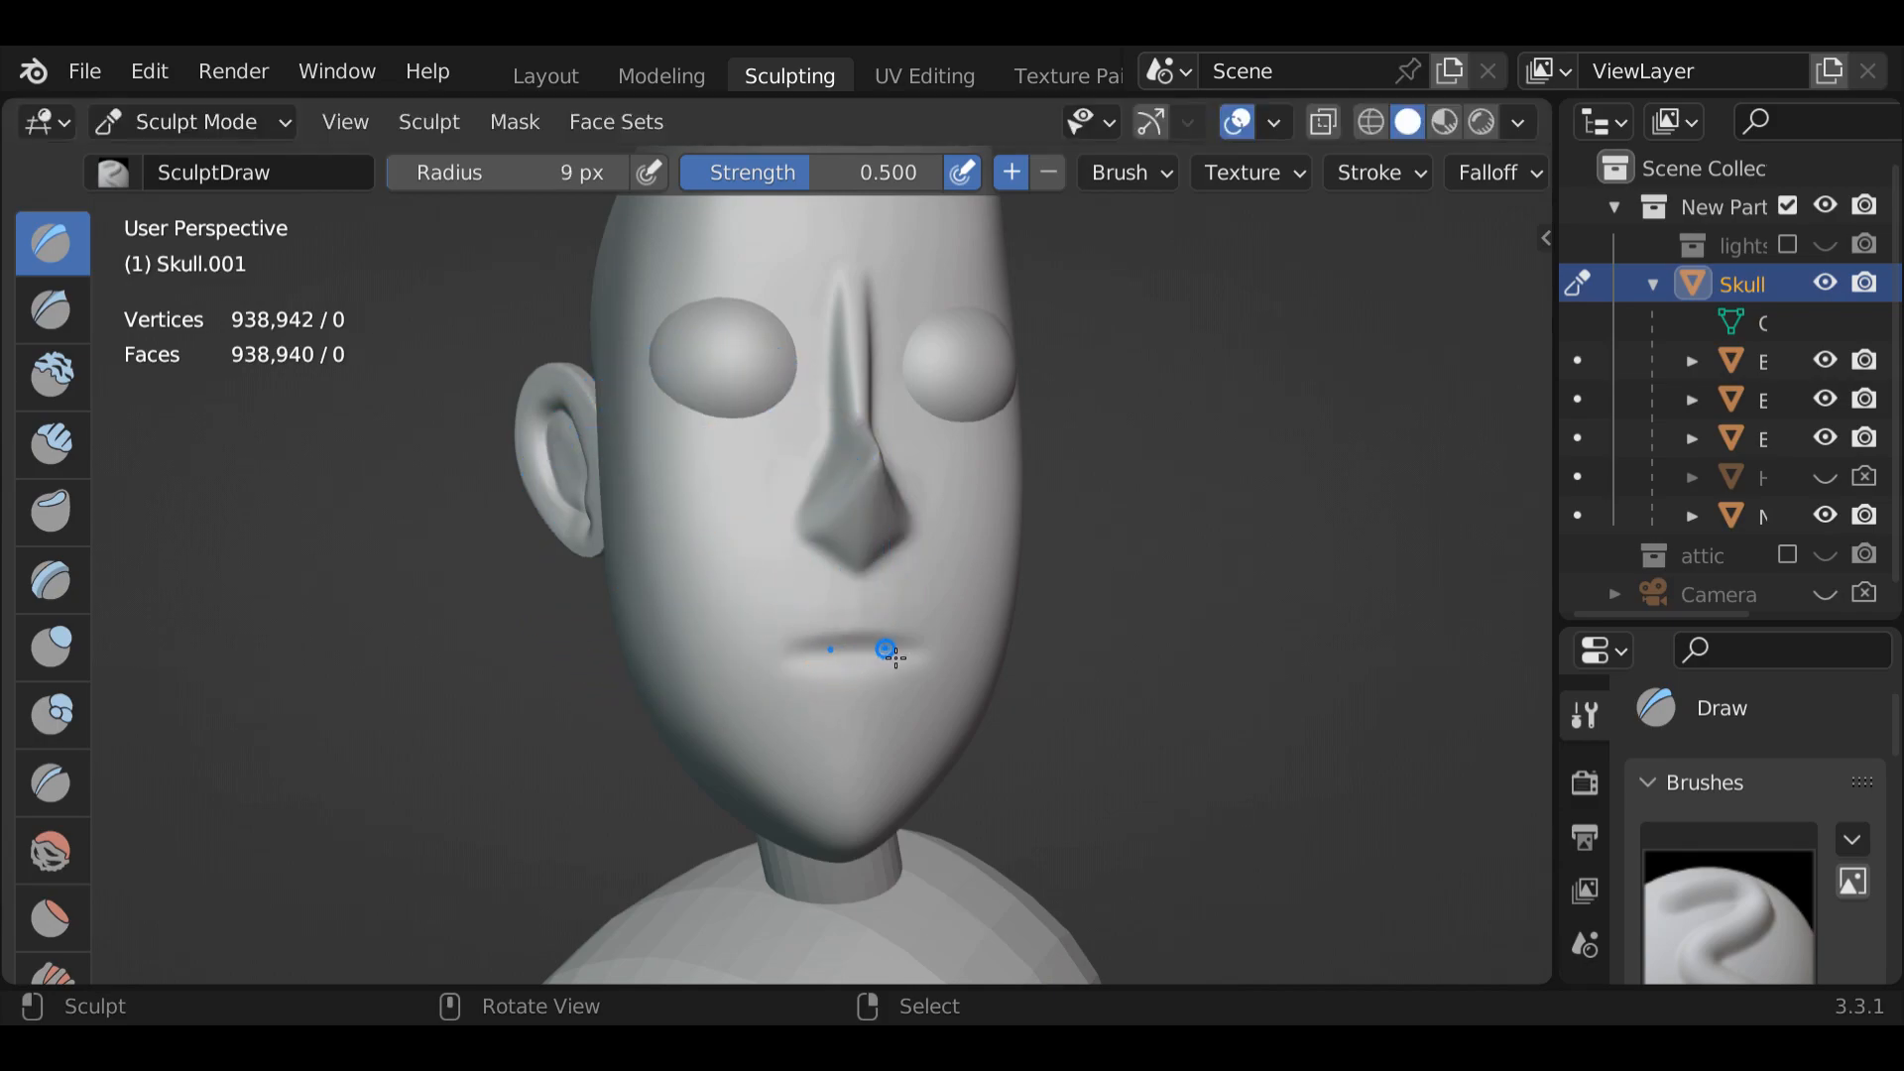
left_click_drag(911, 647, 899, 648)
left_click(149, 71)
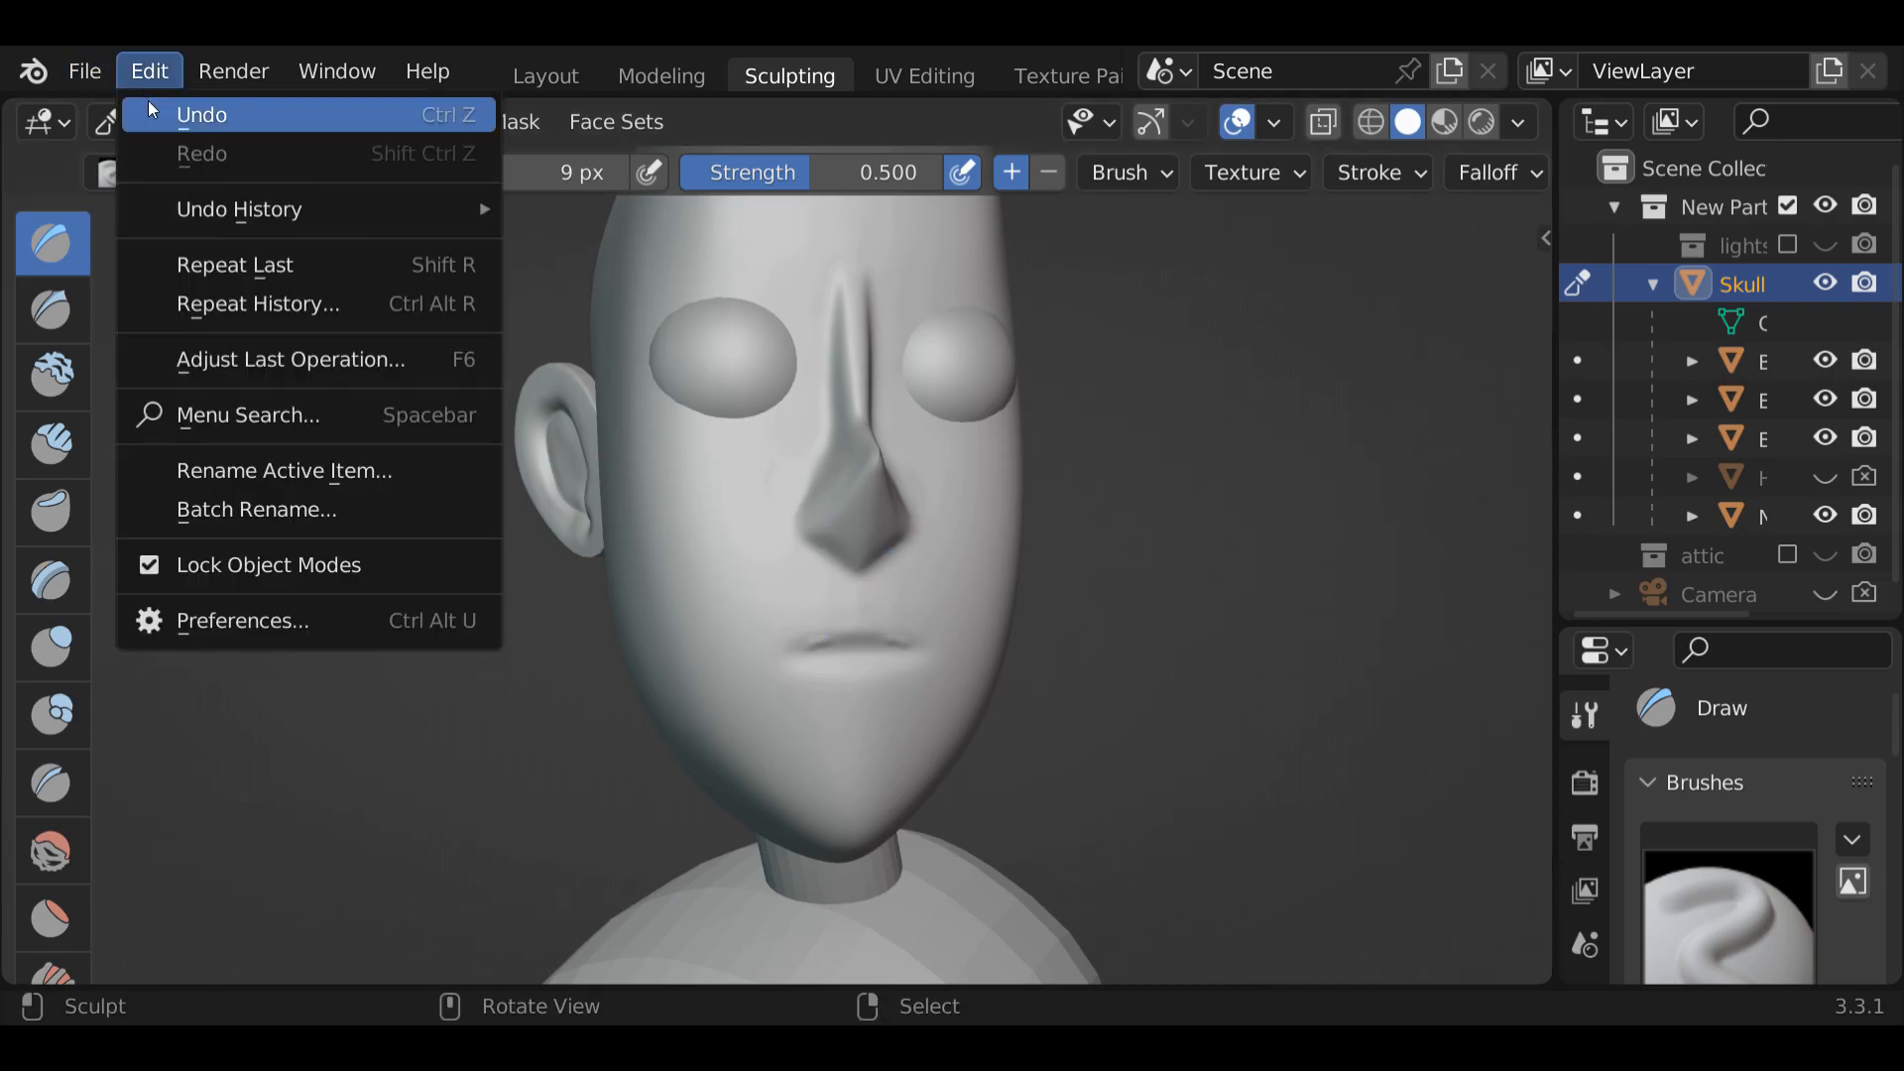
left_click(191, 115)
Try carving a curved mouth line and upper lip edge with repeated inverted Draw strokes
left_click_drag(906, 646, 918, 655, "ctrl")
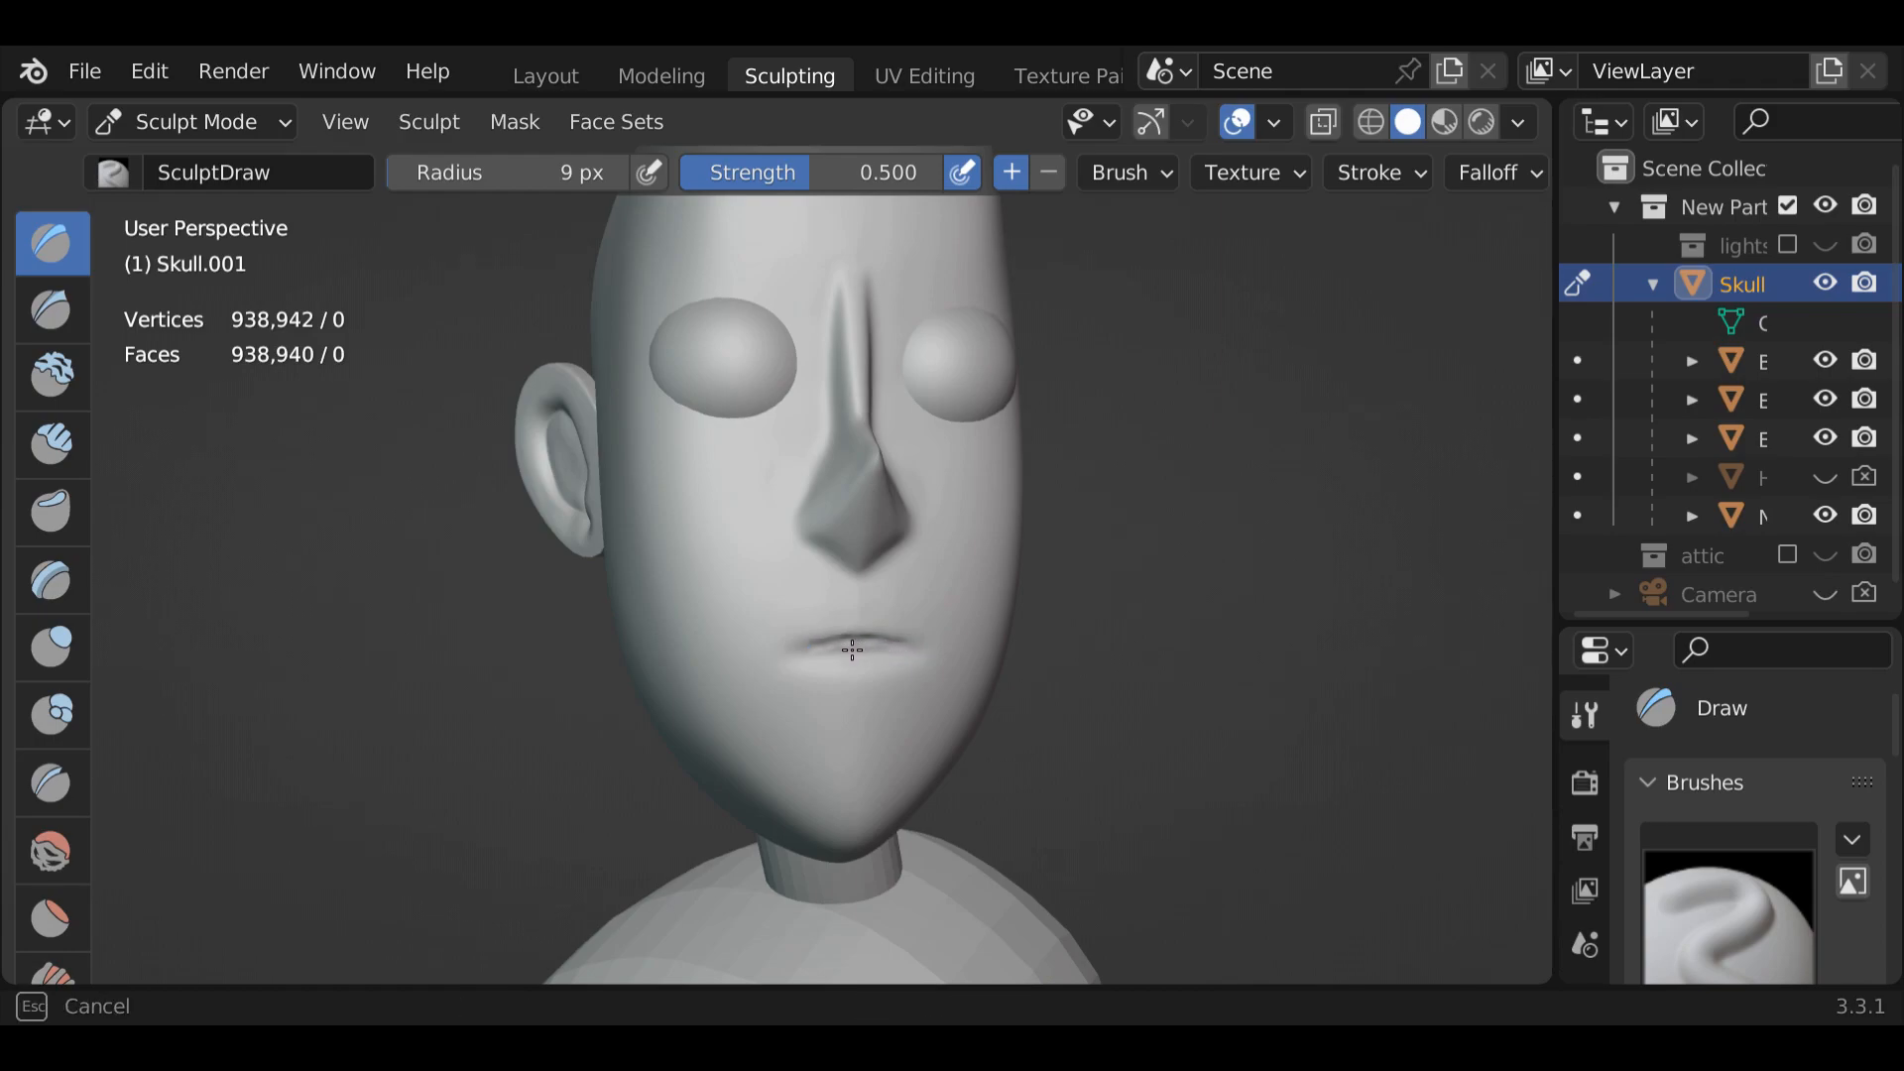
left_click_drag(819, 656, 909, 650, "ctrl")
left_click_drag(825, 650, 912, 652, "ctrl")
left_click_drag(821, 655, 838, 650, "ctrl")
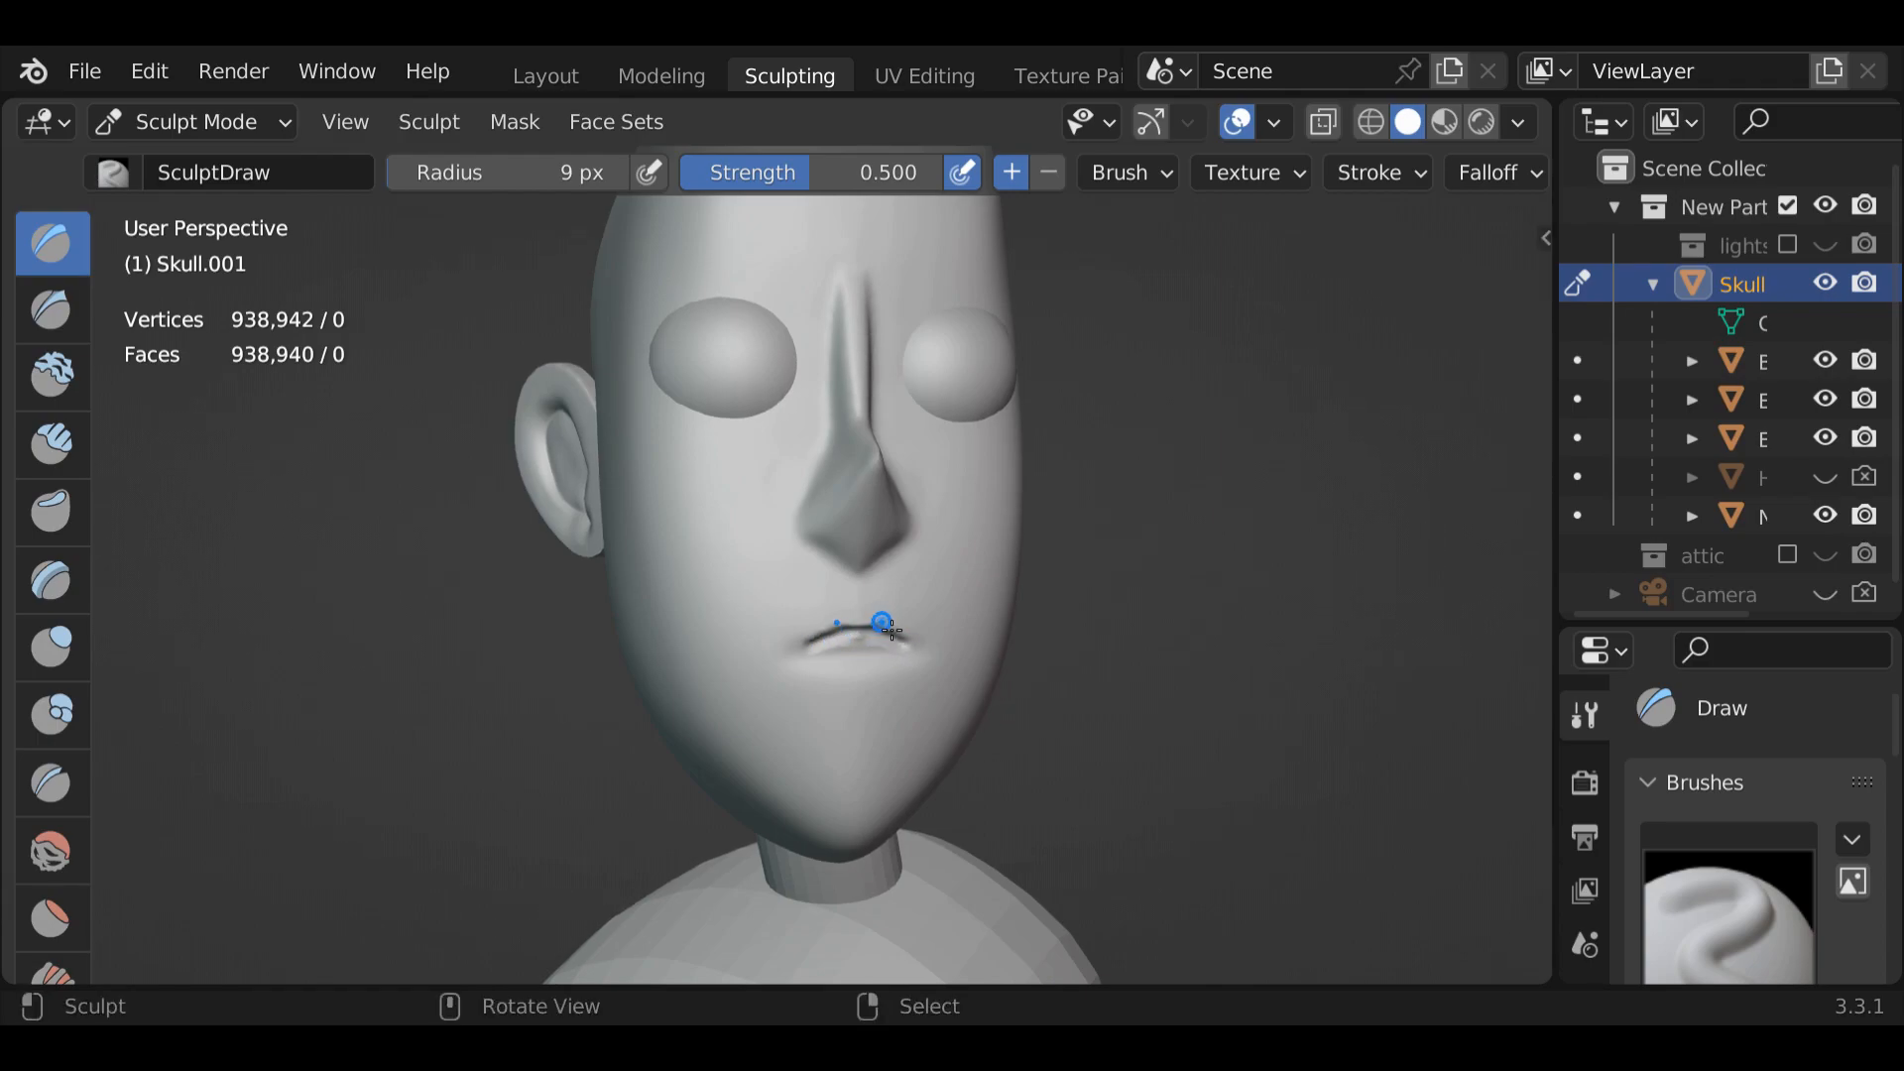
left_click_drag(868, 637, 855, 651, "ctrl")
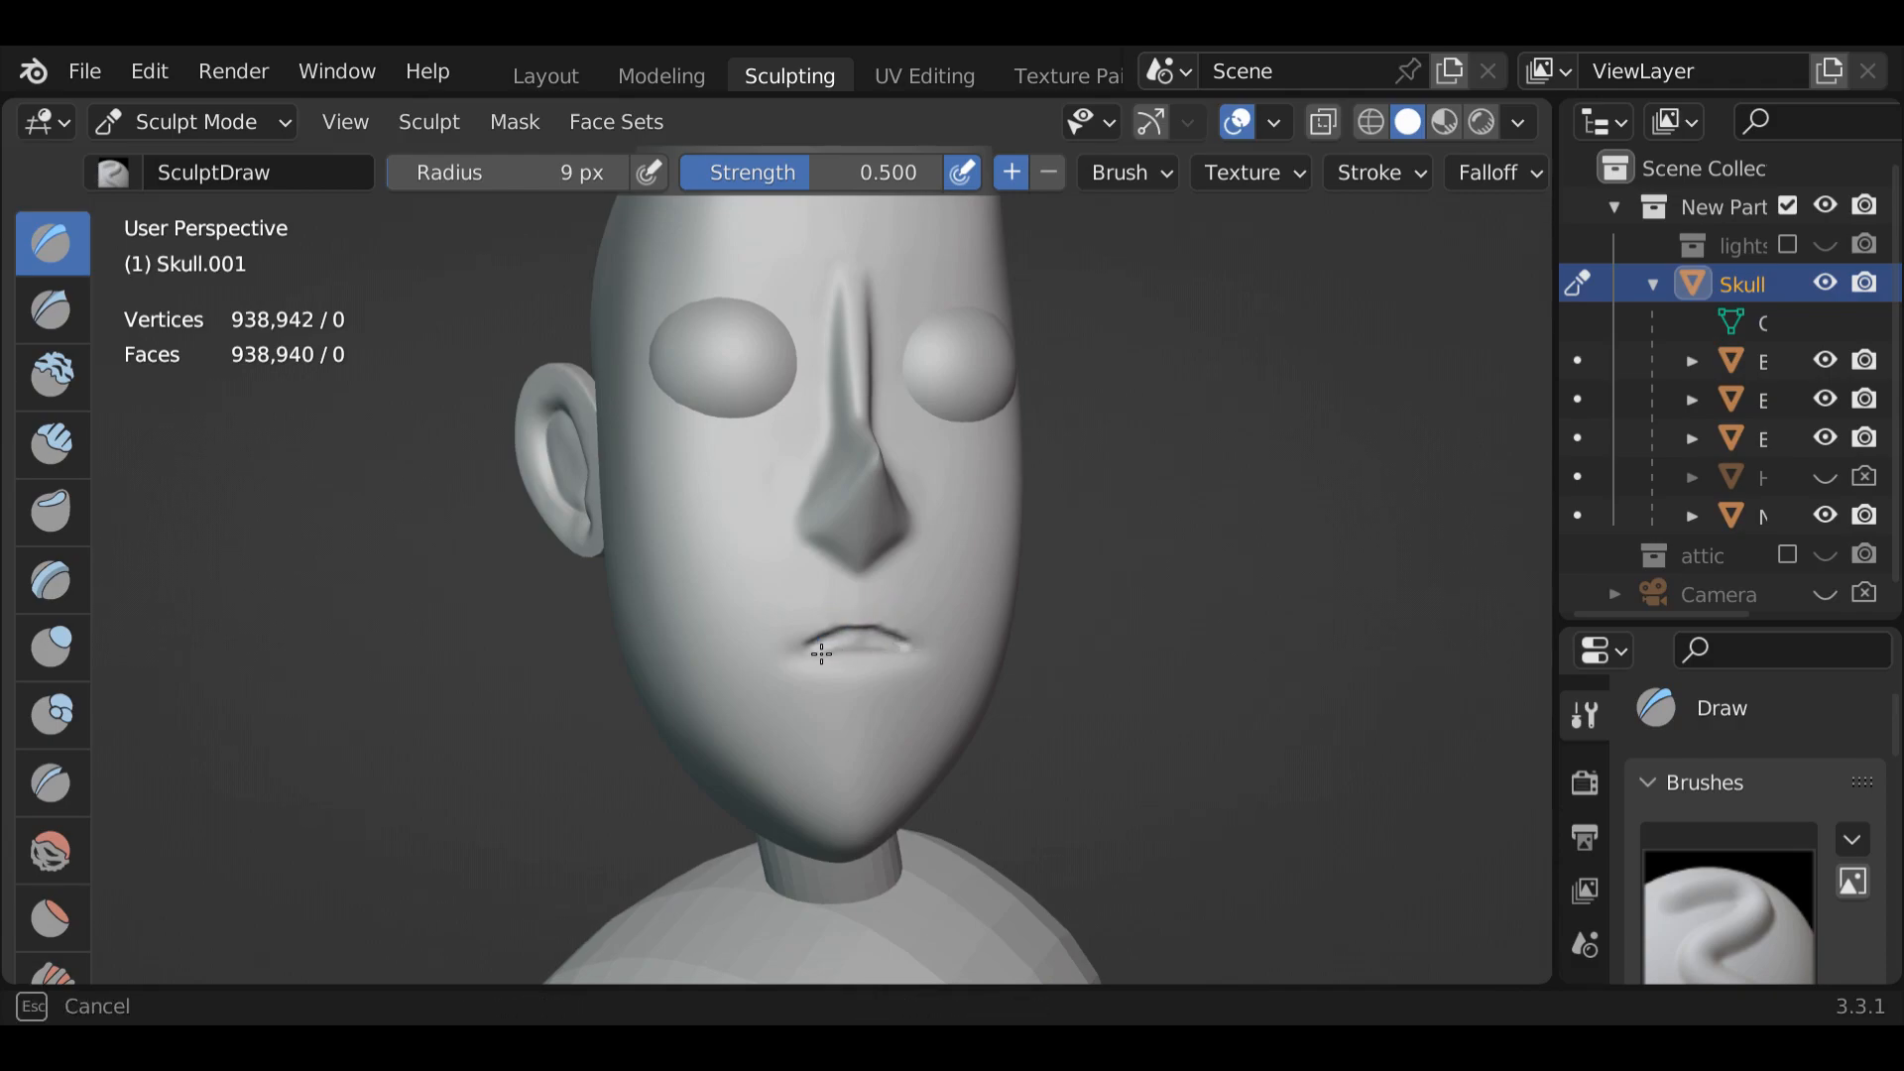
left_click_drag(869, 637, 886, 635, "ctrl")
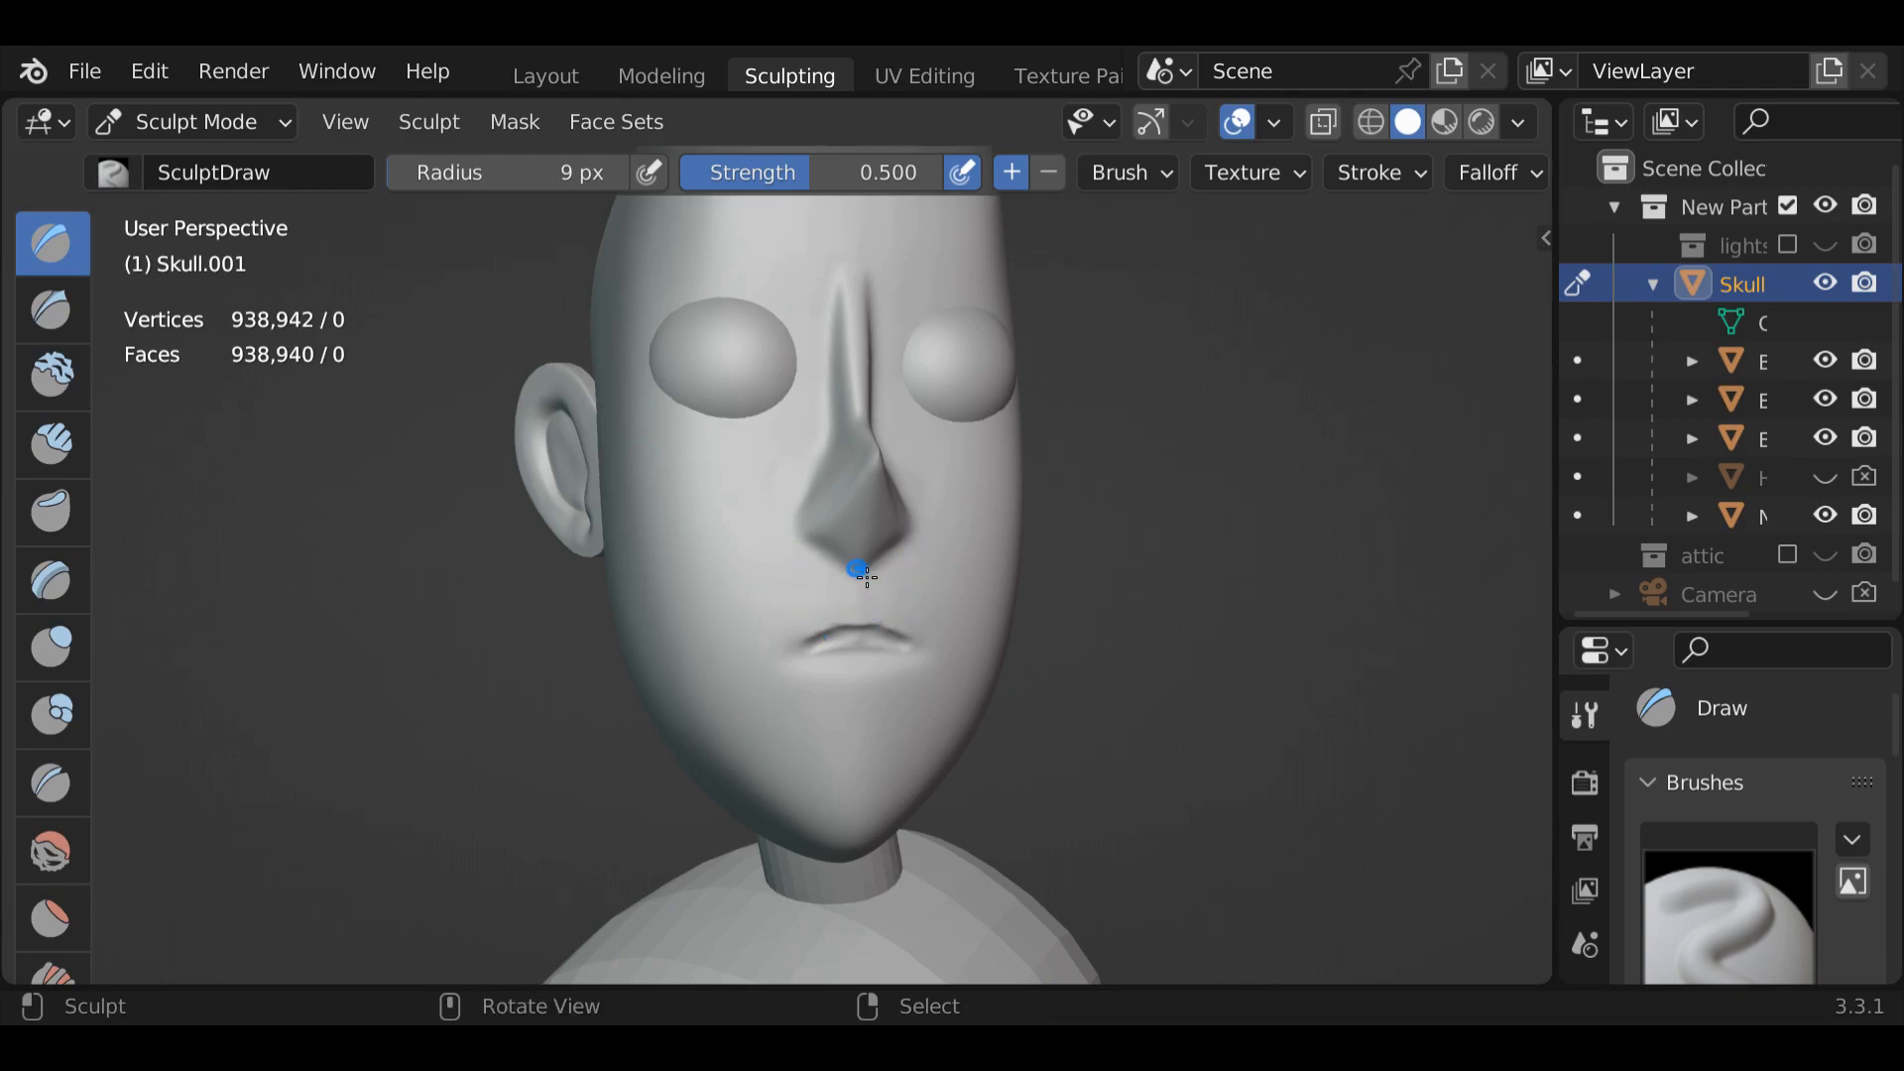
Try deepening the carved mouth line with an inverted Draw stroke, working from below the face
middle_click_drag(863, 770, 837, 646)
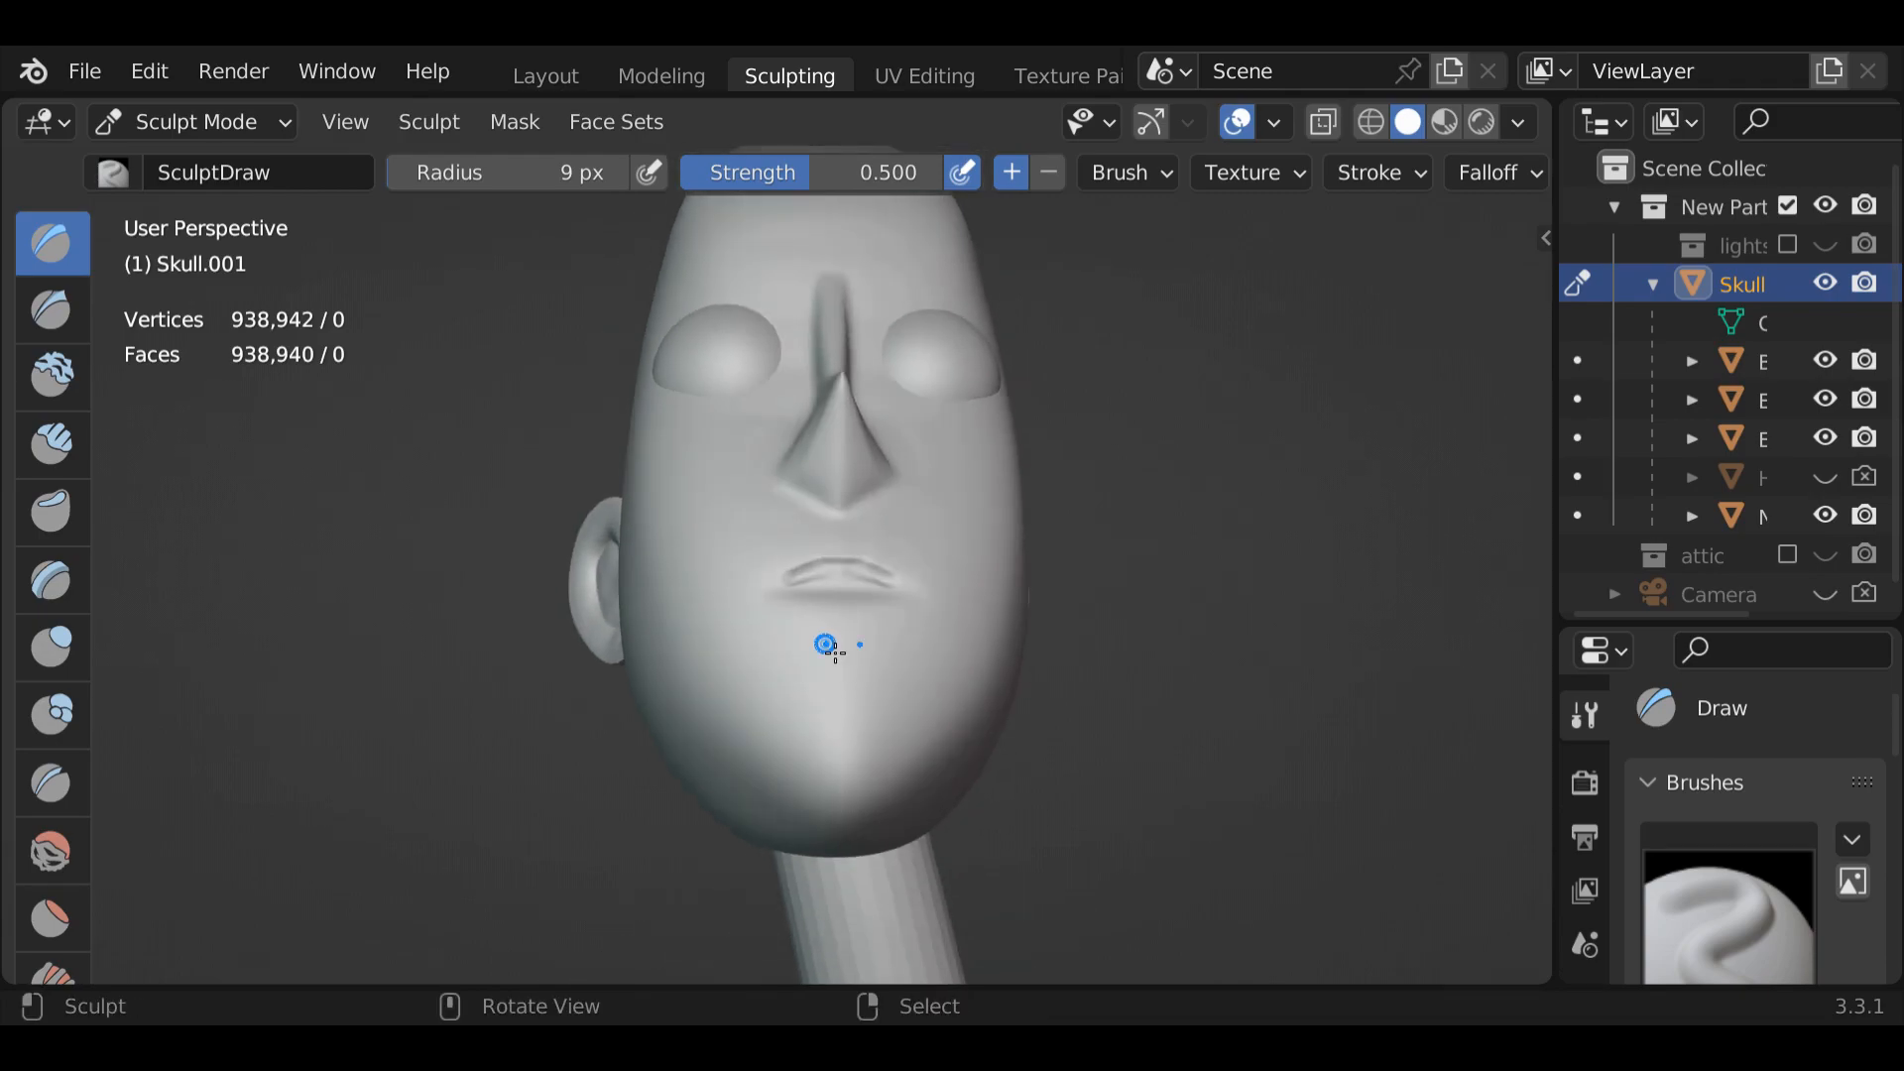
key("f")
left_click(866, 550)
mouse_move(893, 583)
left_mouse_down("ctrl")
mouse_move(808, 578)
mouse_move(863, 573)
left_mouse_up("ctrl")
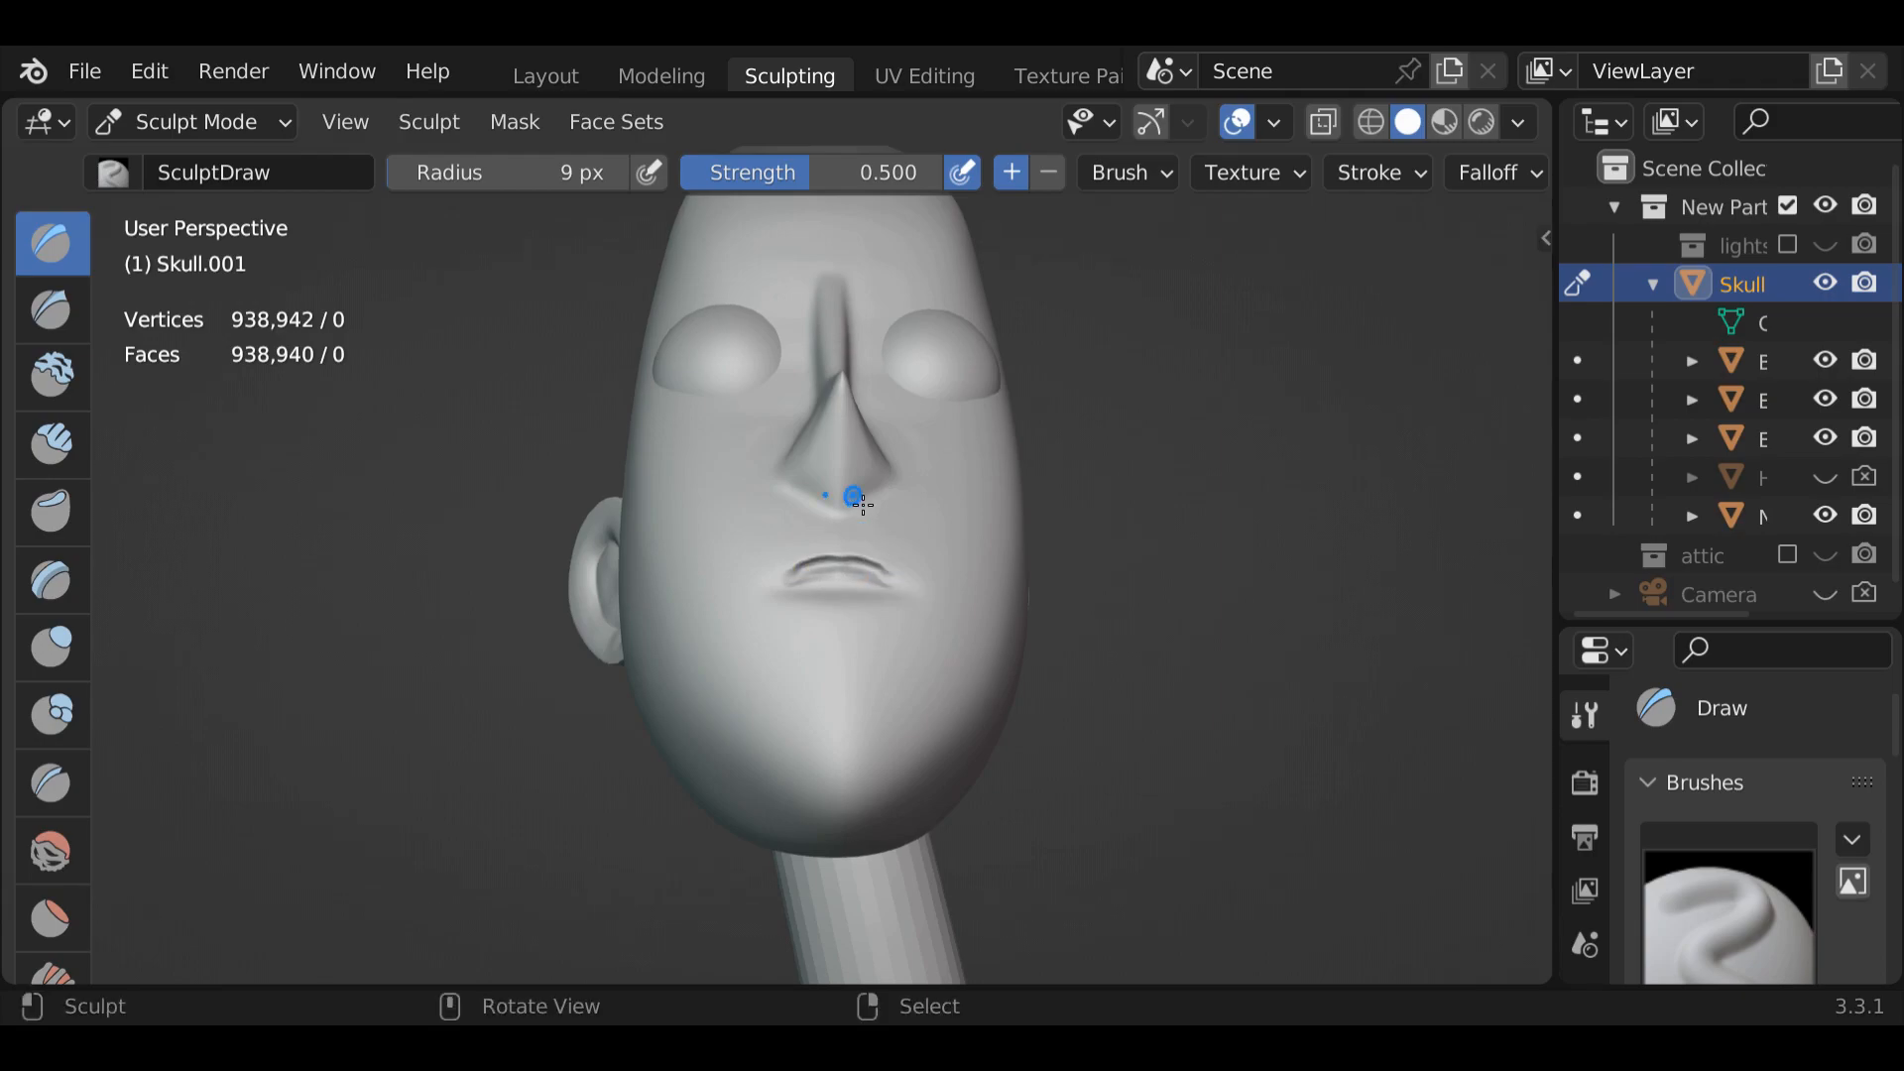
Undo all the carving strokes on the mouth, back to the soft original crease
mouse_move(850, 705)
middle_mouse_down()
mouse_move(927, 863)
mouse_move(777, 795)
mouse_move(870, 822)
mouse_move(850, 735)
mouse_move(790, 769)
mouse_move(794, 790)
mouse_move(847, 781)
mouse_move(769, 742)
middle_mouse_up()
scroll(837, 758, "up", 3)
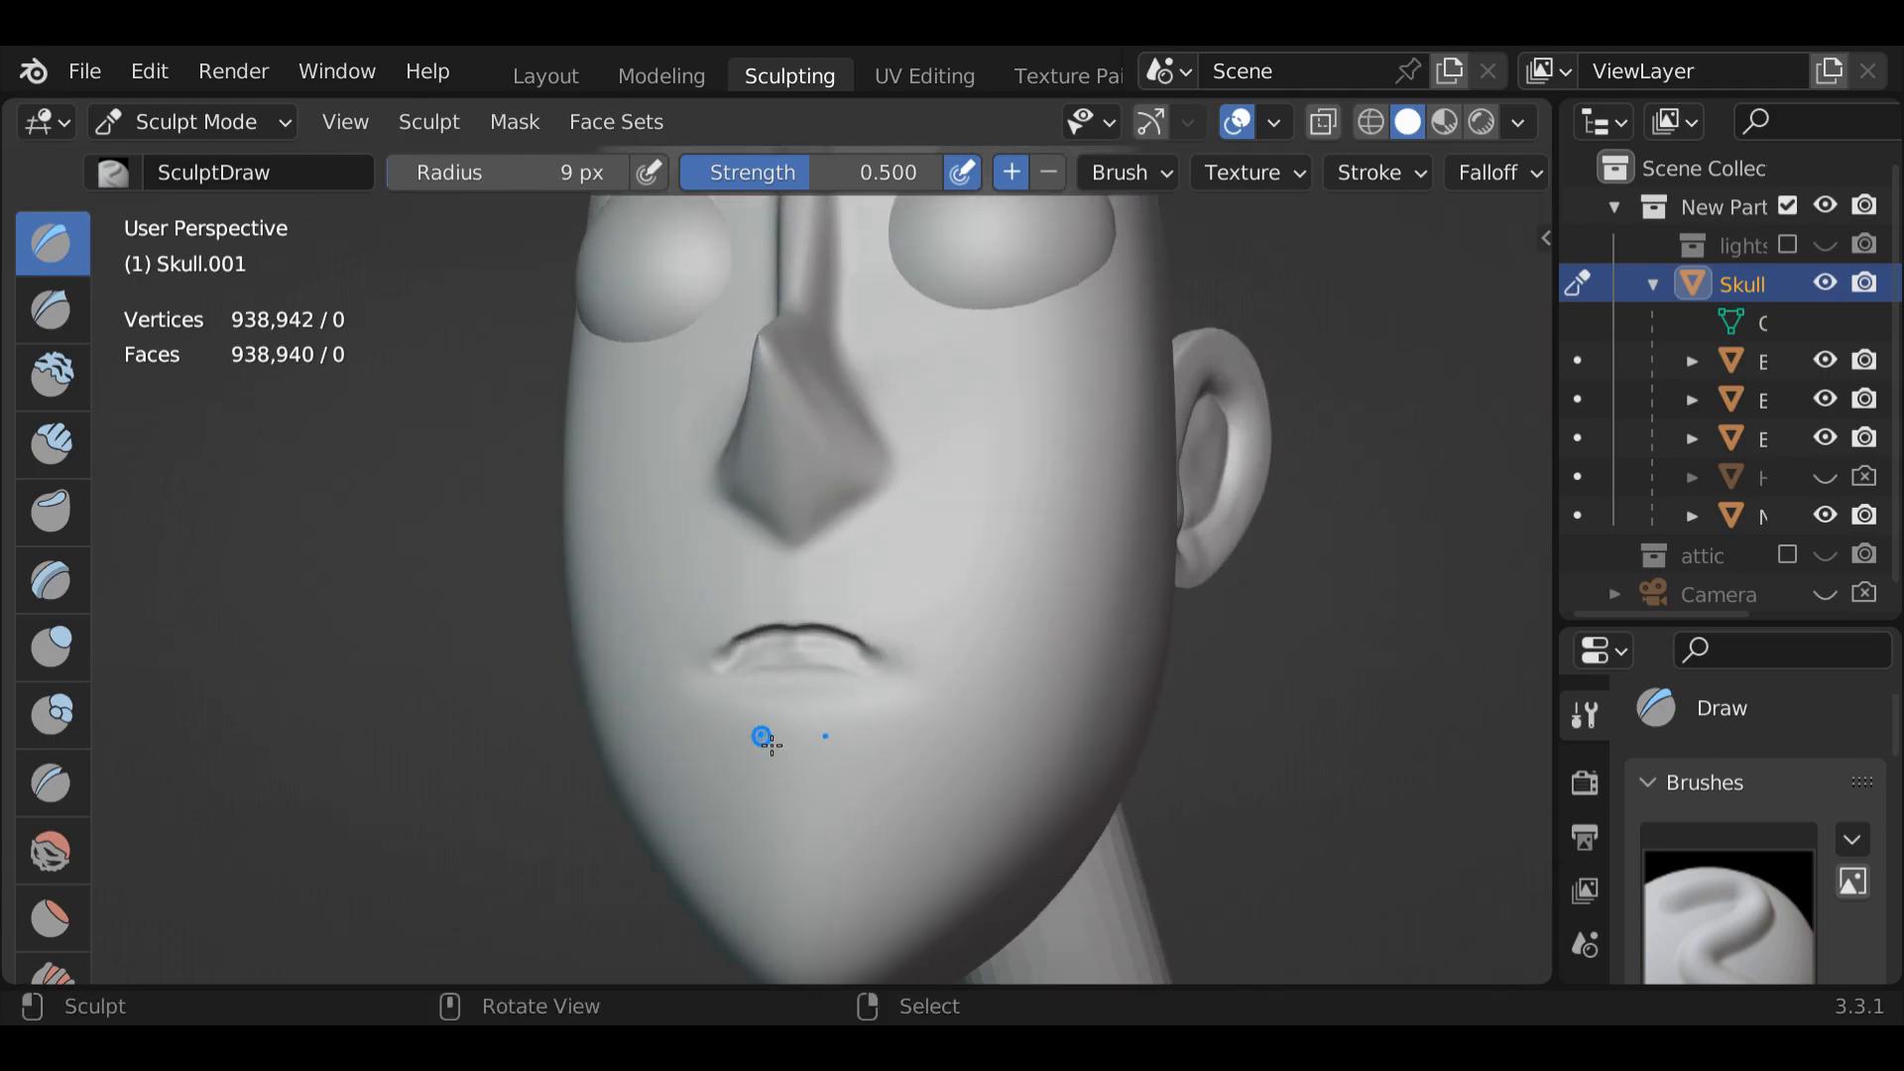
key("ctrl+z")
key("ctrl+z")
key("ctrl+z")
key("ctrl+z")
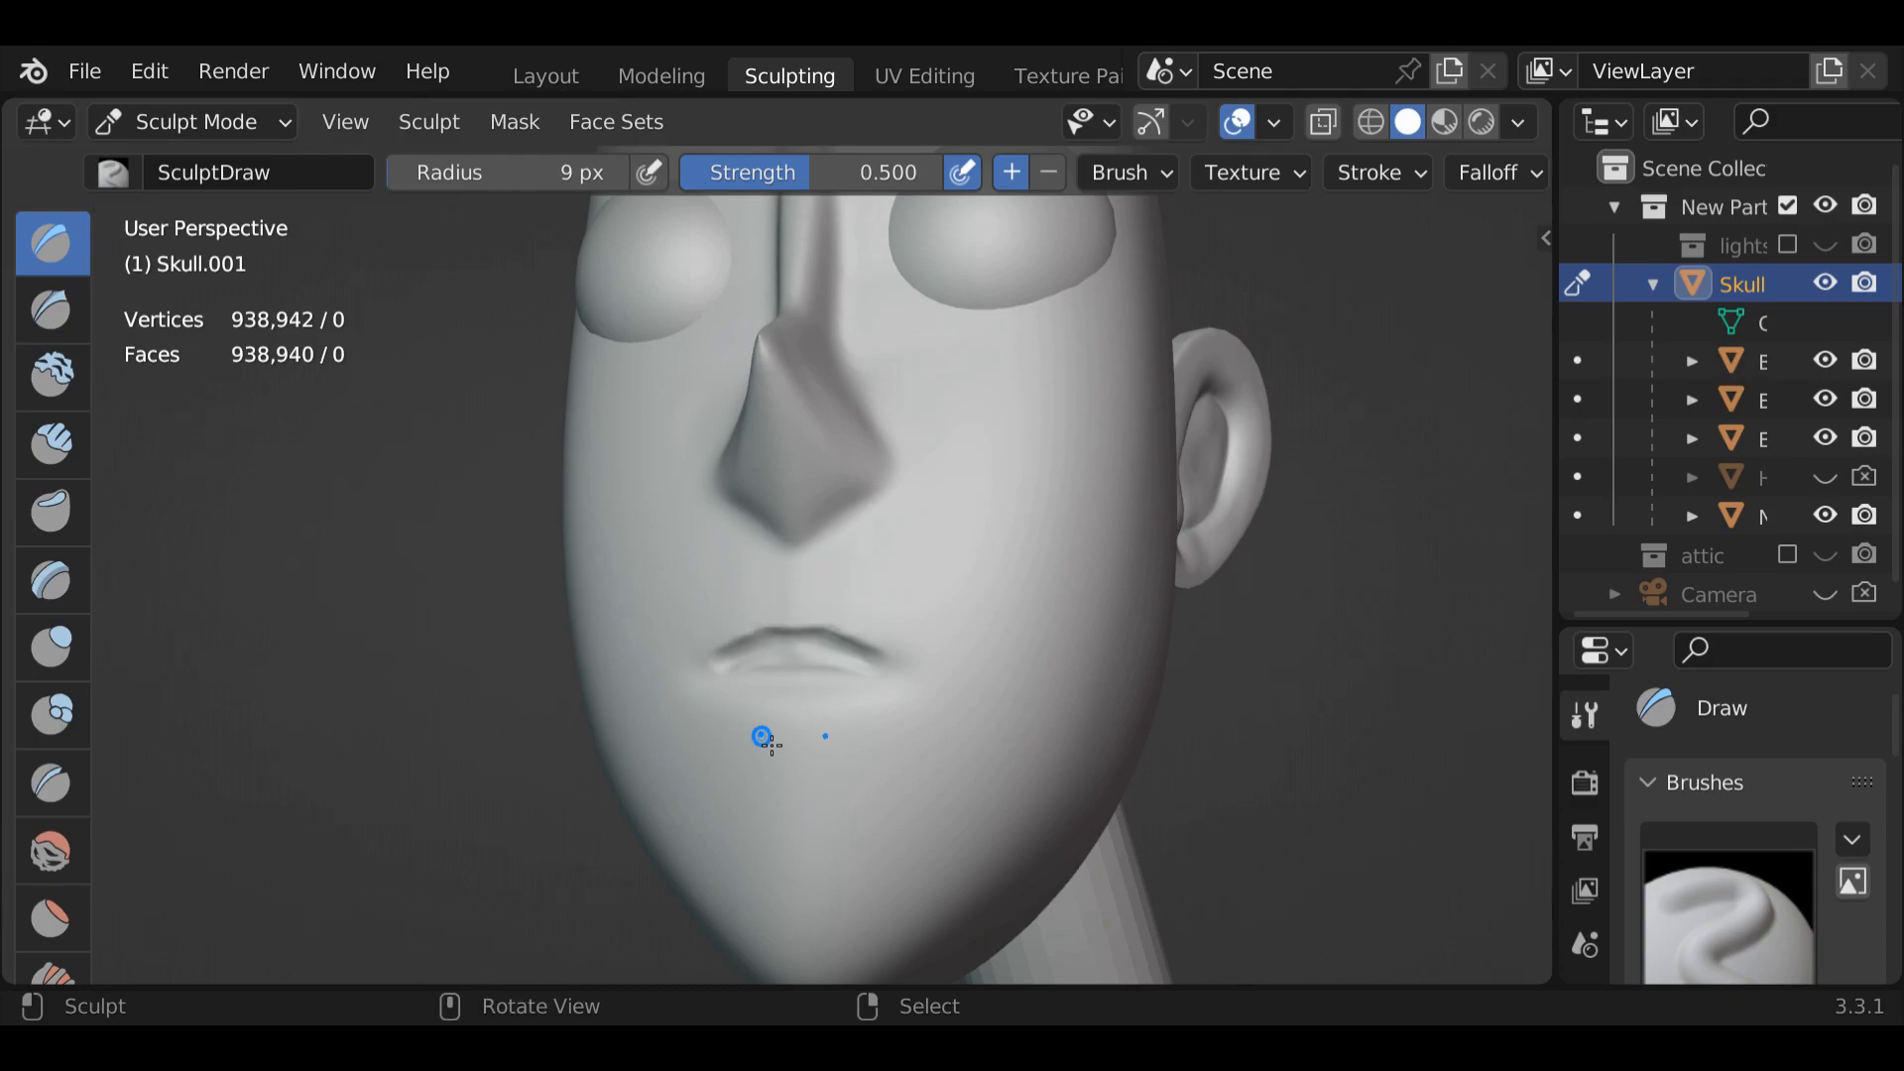
key("ctrl+z")
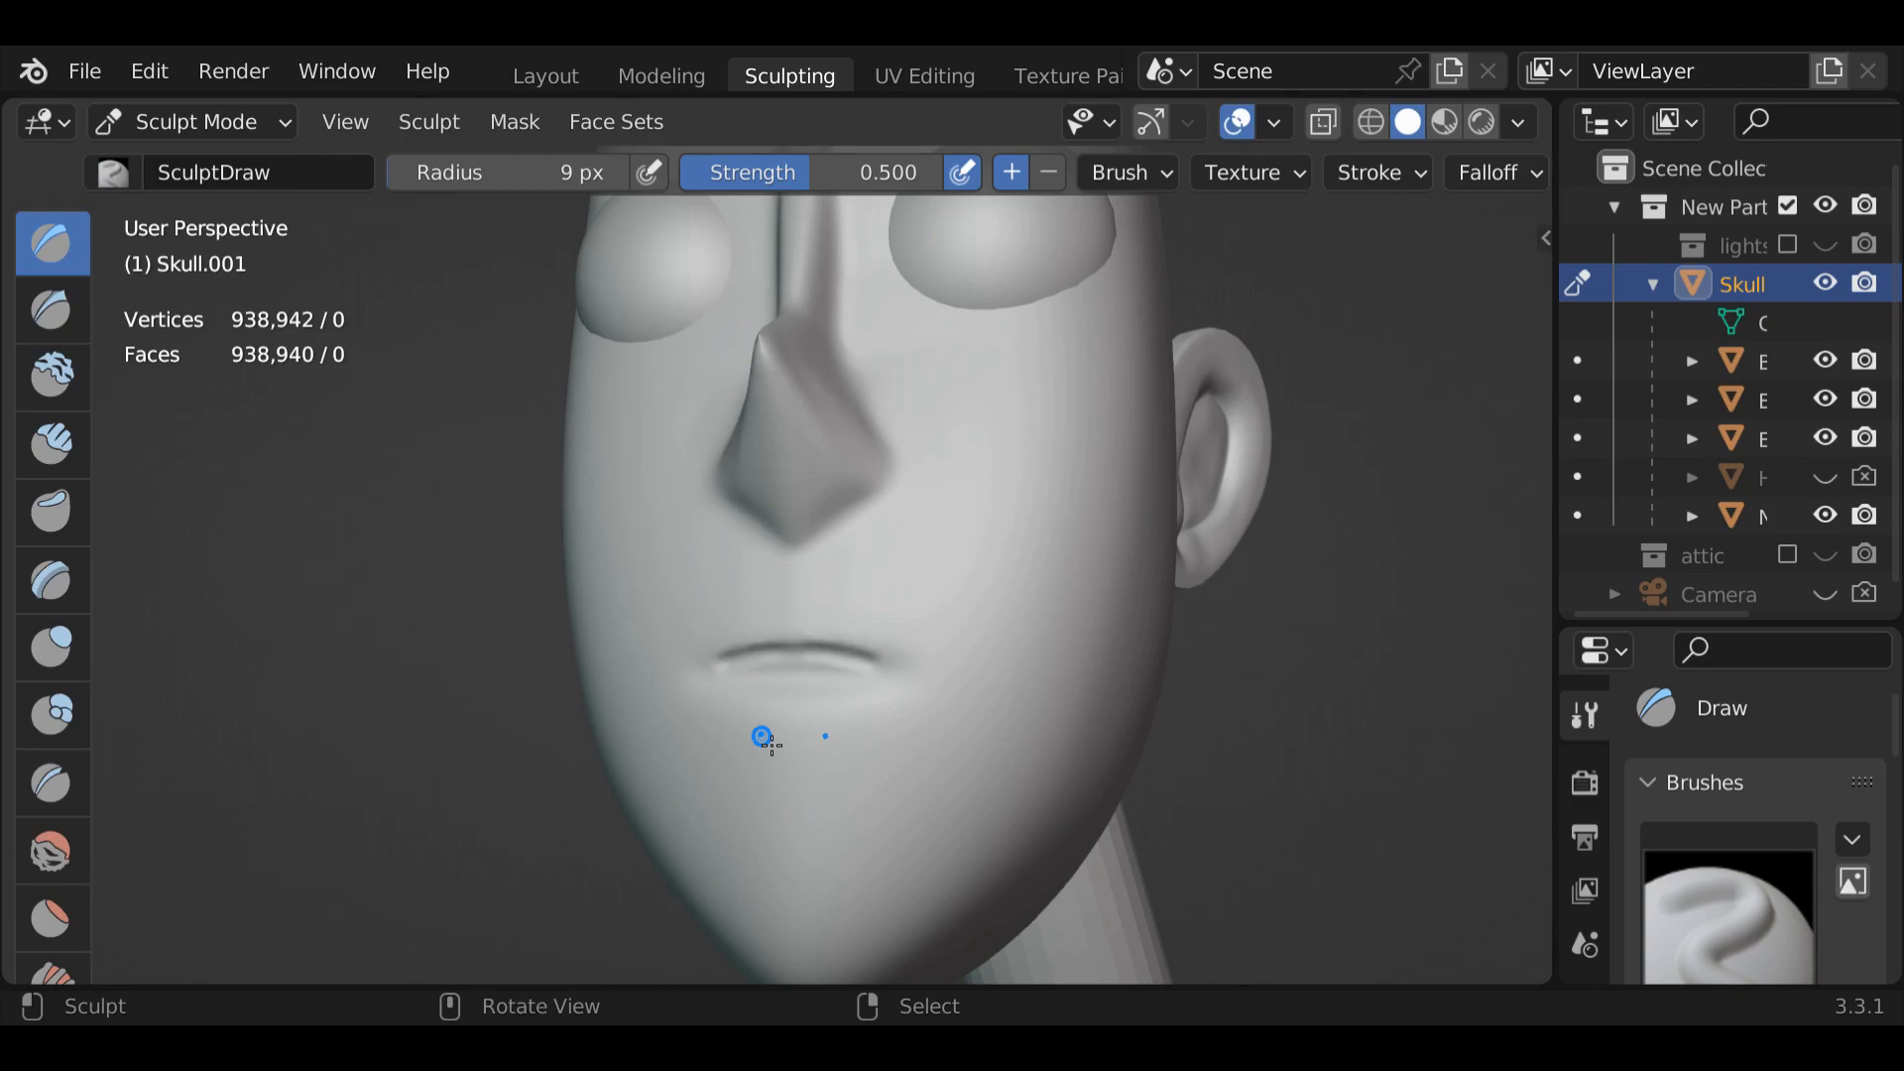
key("ctrl+z")
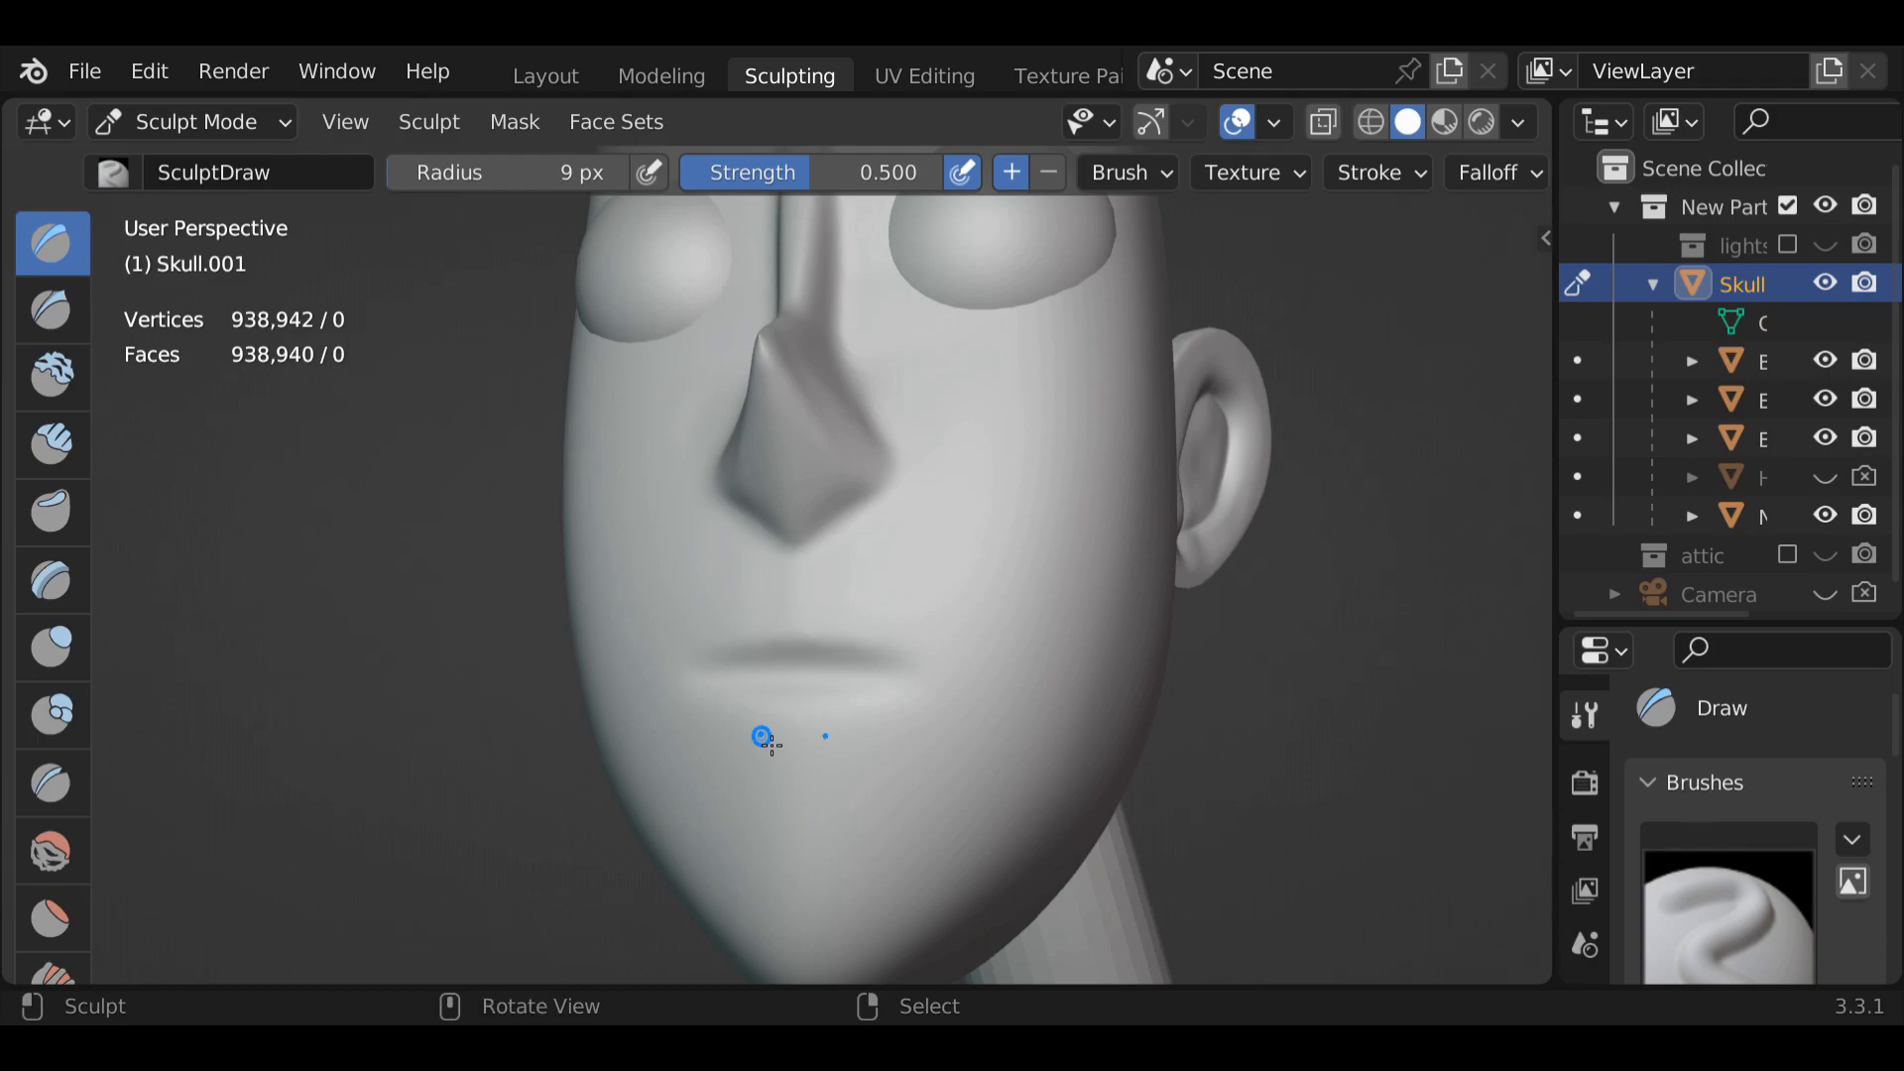
Switch to the Flatten brush with a 31 px radius and flatten the crease across the mouth
scroll(97, 365, "down", 1)
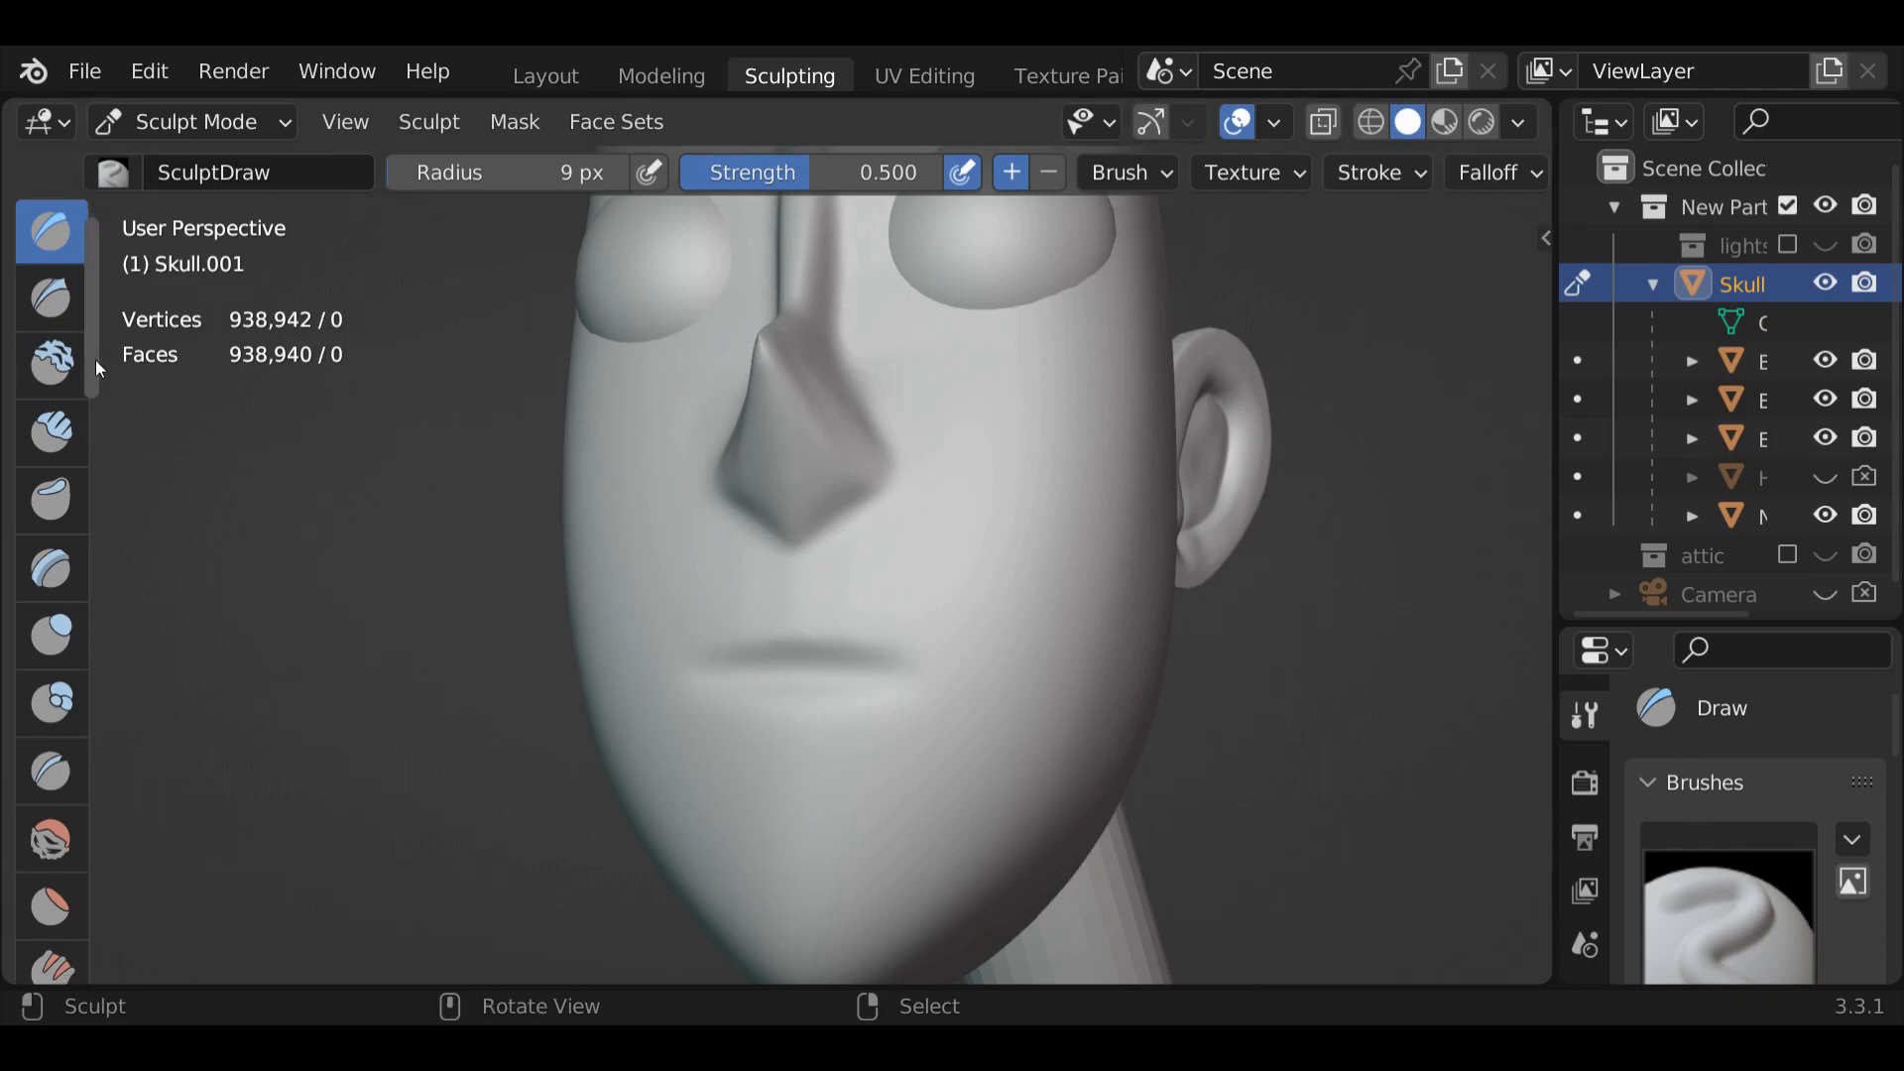
scroll(98, 427, "down", 10)
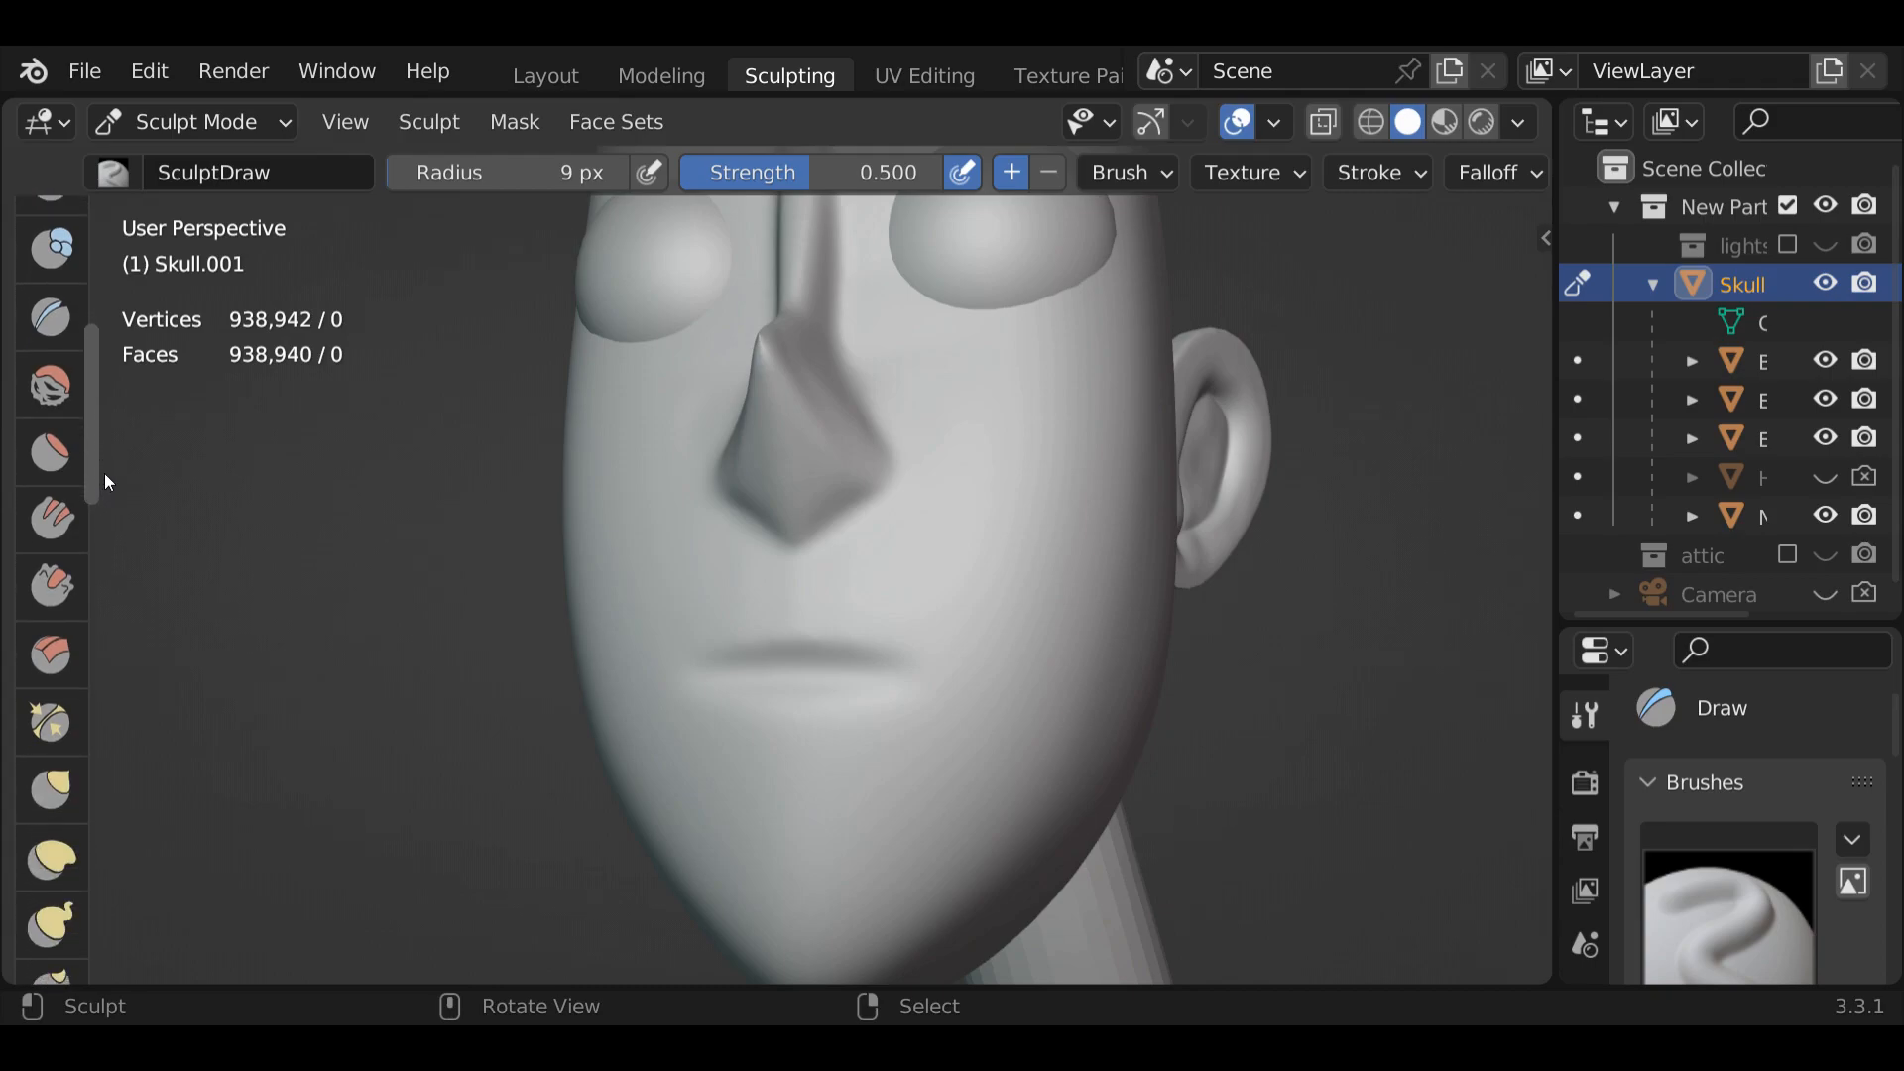
left_click(70, 458)
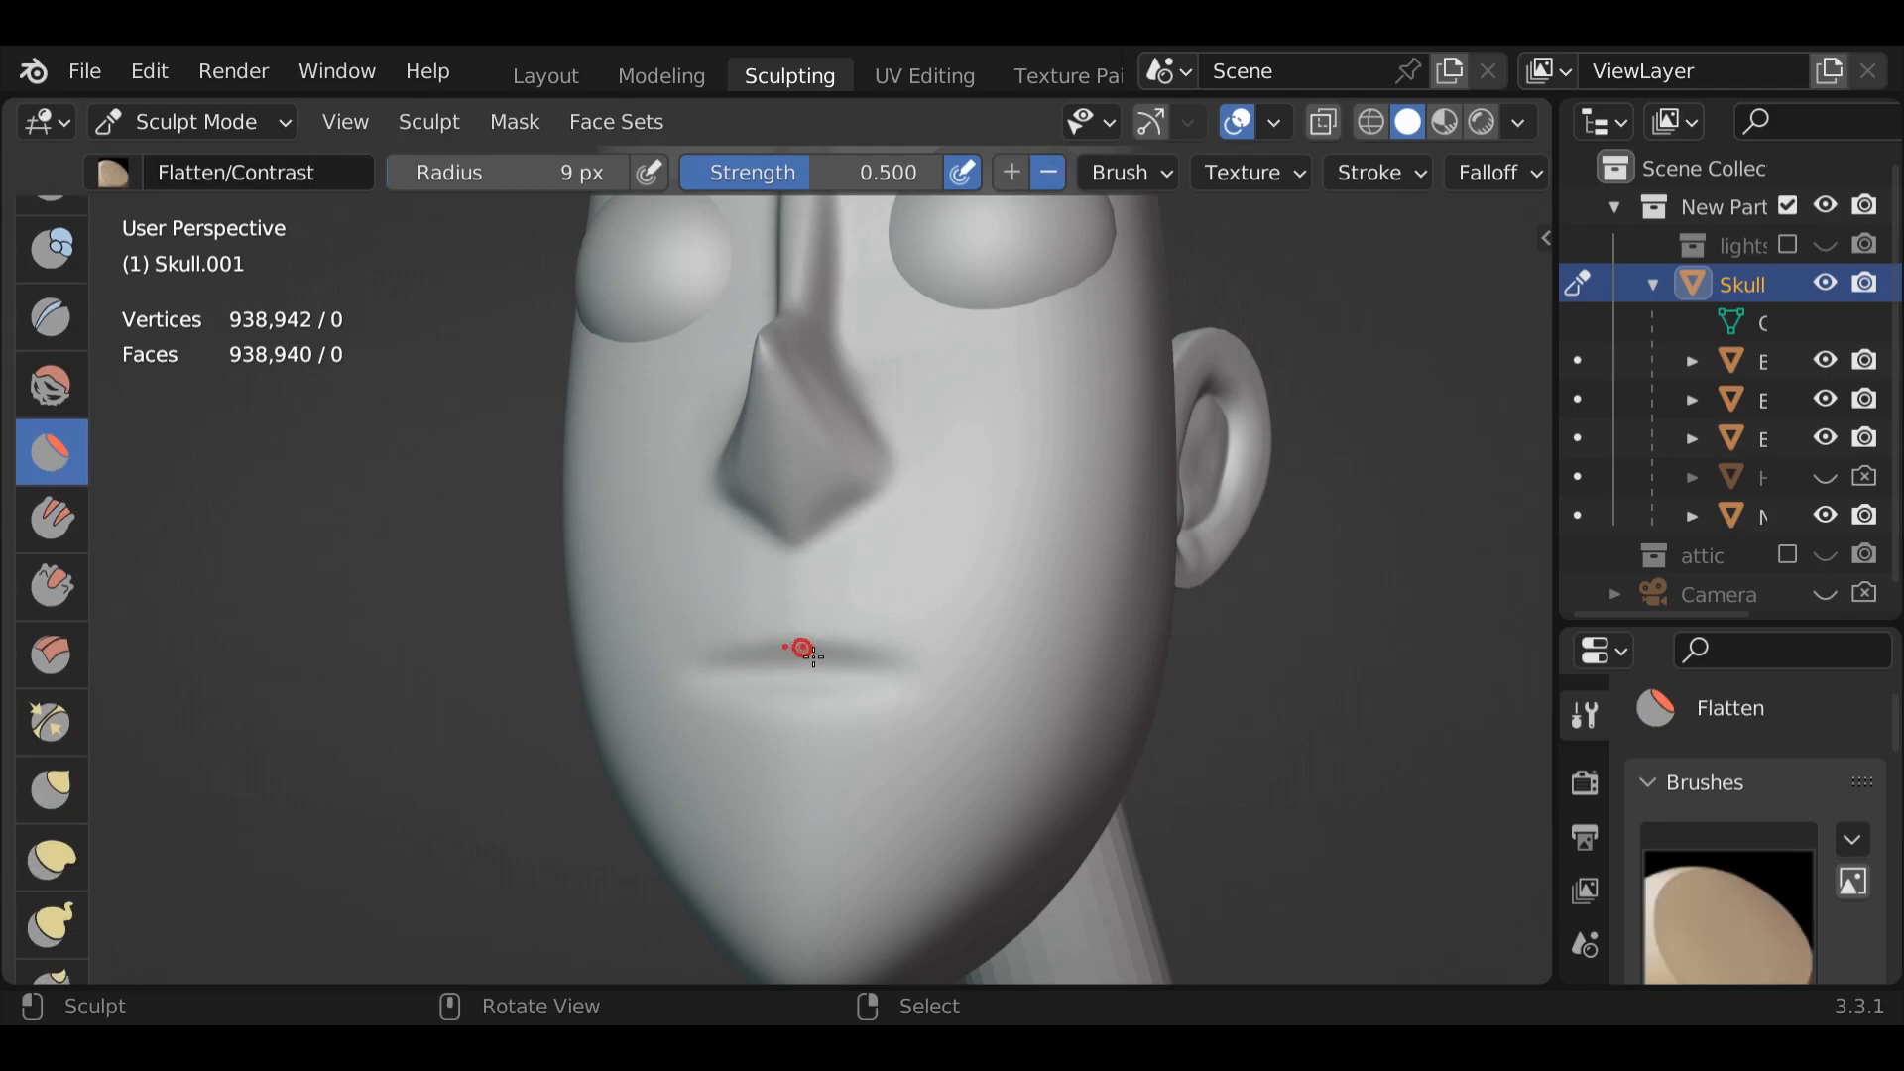
key("f")
left_click(846, 646)
left_click_drag(863, 658, 876, 665)
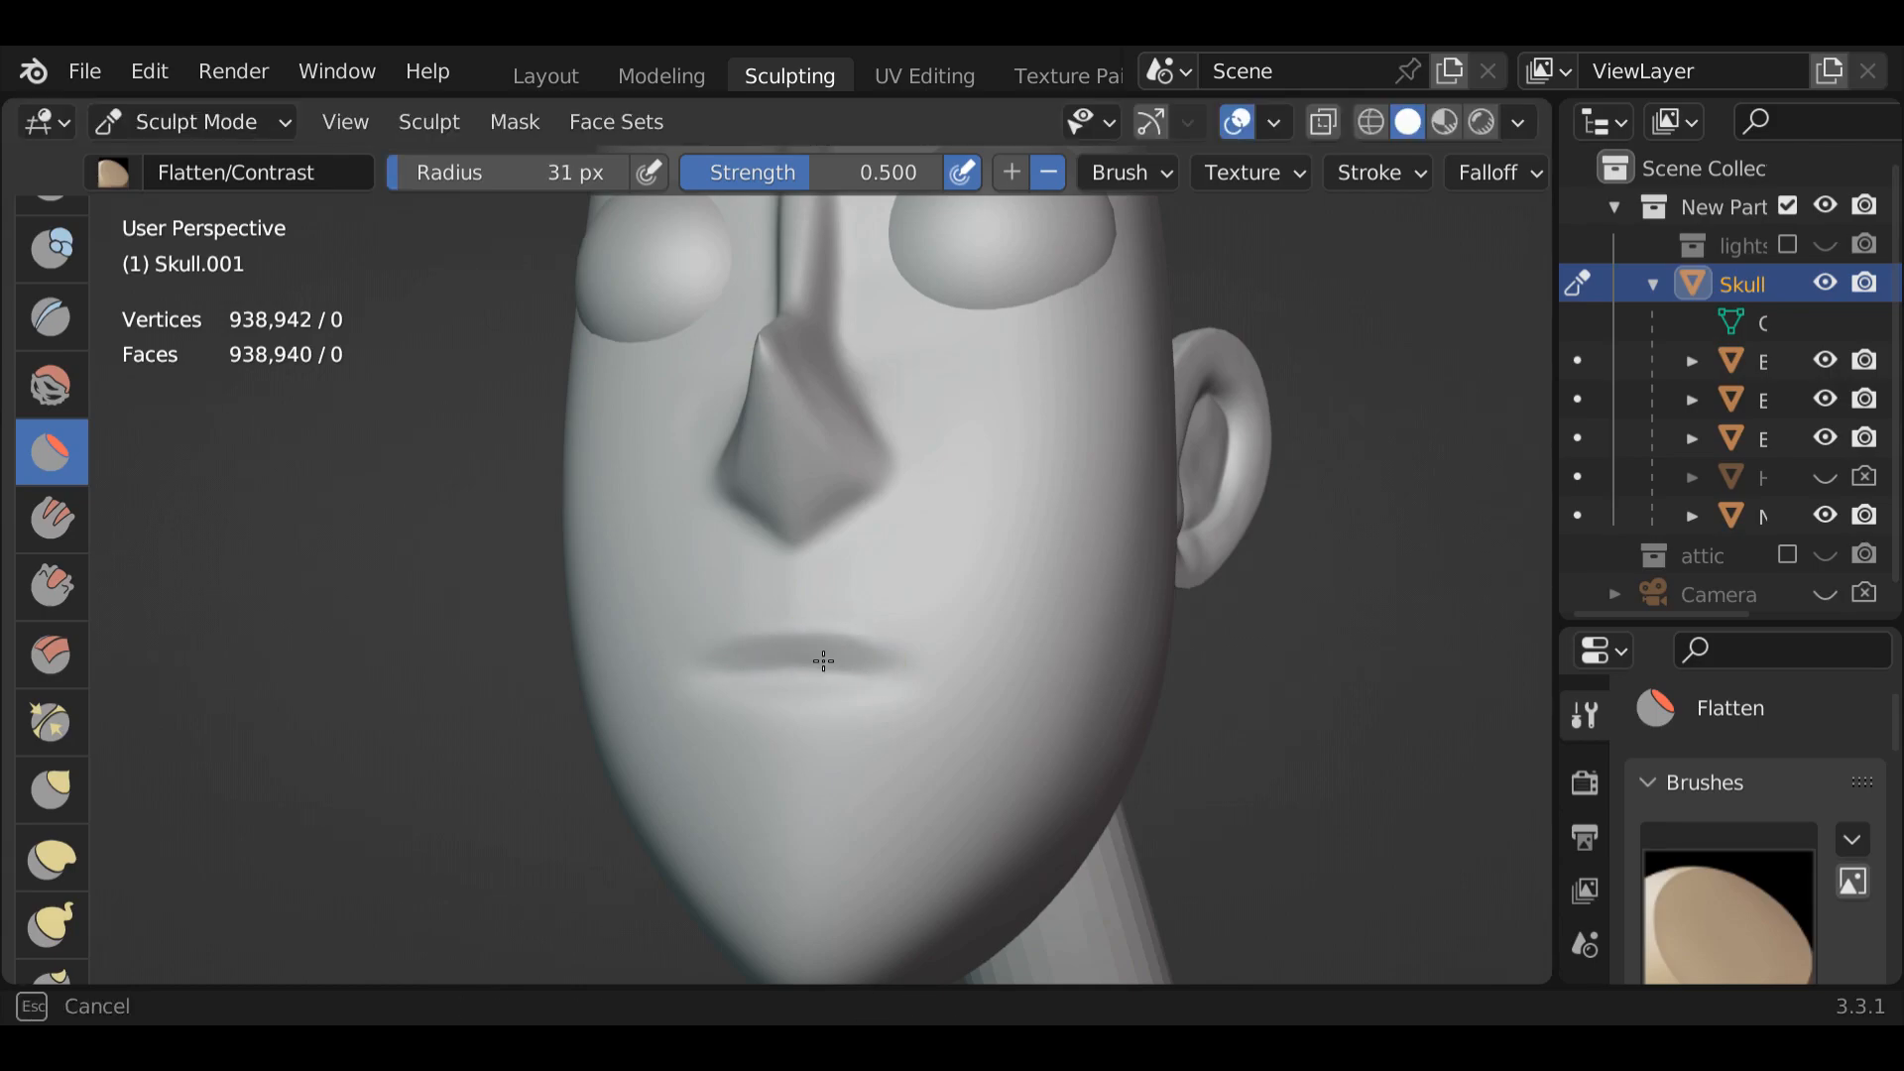
left_click_drag(761, 662, 770, 662)
mouse_move(821, 658)
left_mouse_down()
mouse_move(892, 671)
mouse_move(804, 661)
mouse_move(760, 633)
left_mouse_up()
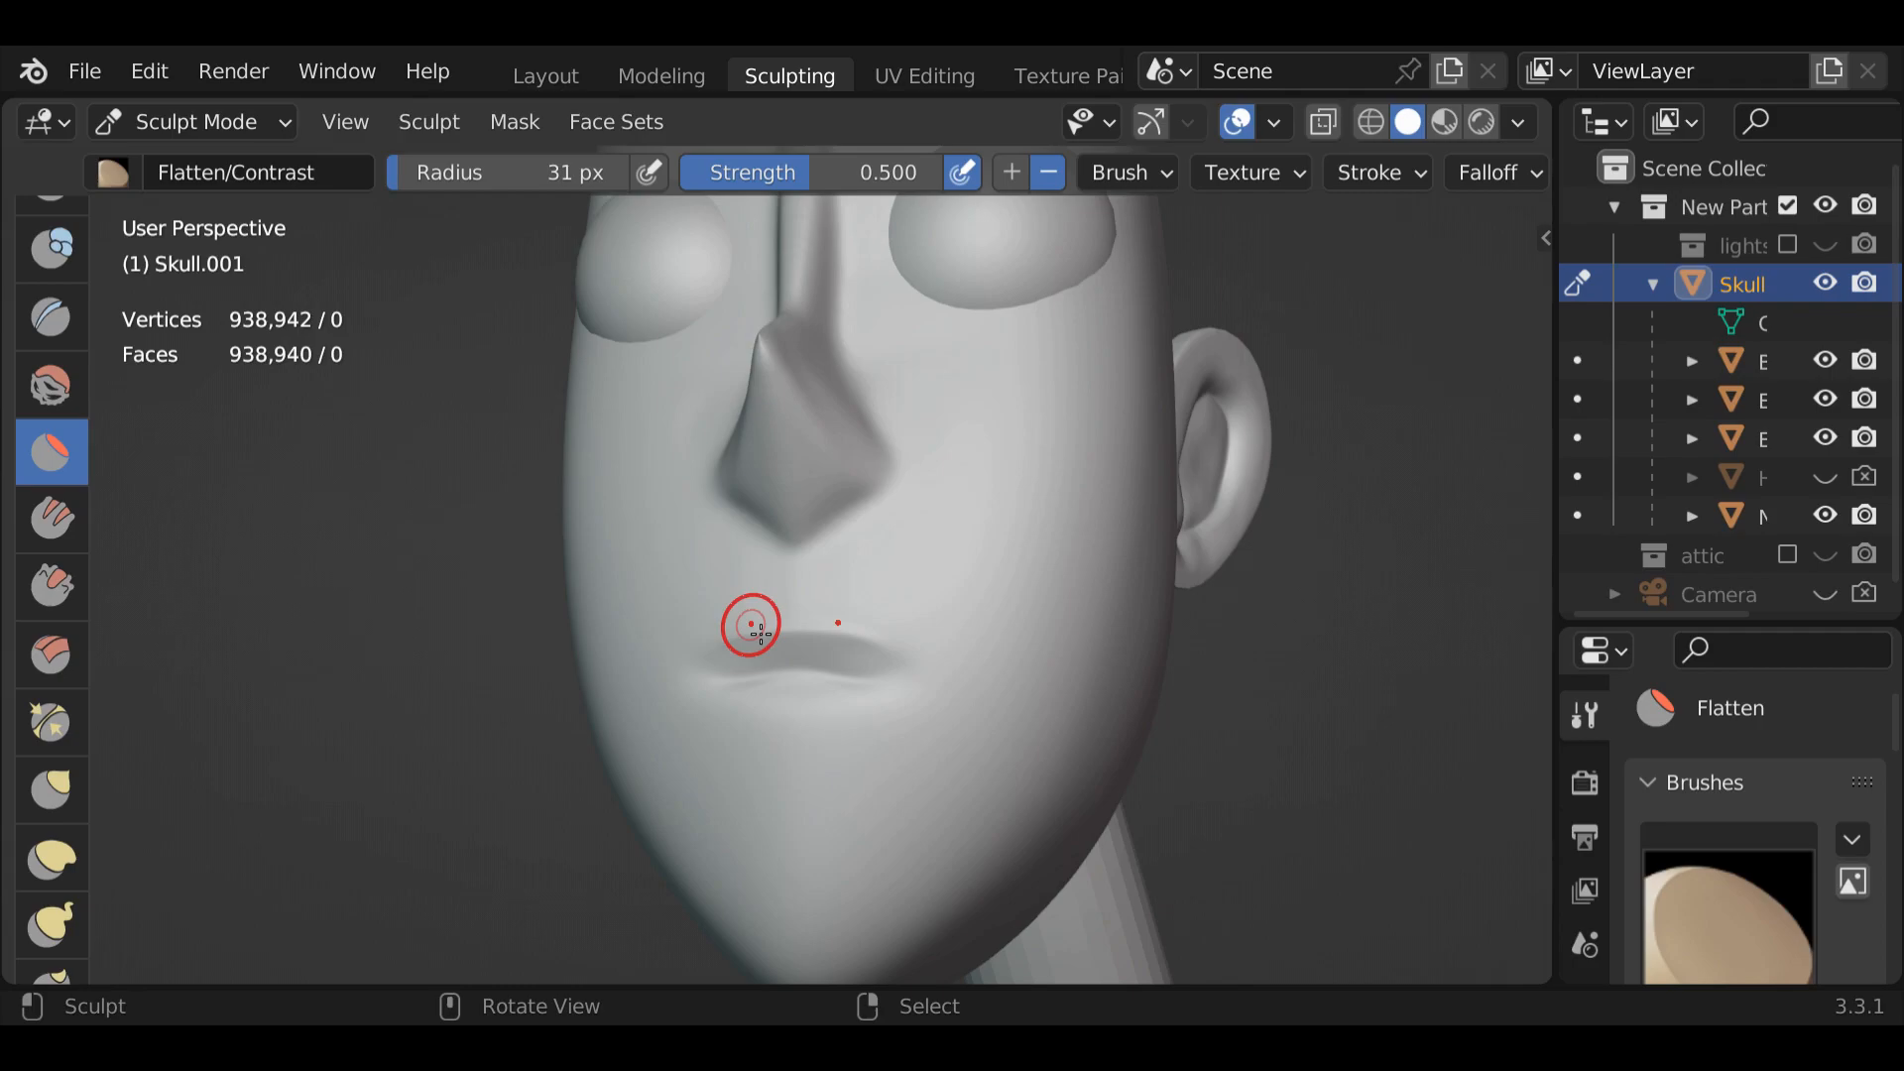
Flatten both sides of the mouth further, working from a lower viewing angle
mouse_move(731, 672)
middle_mouse_down()
mouse_move(774, 671)
mouse_move(818, 561)
mouse_move(675, 544)
mouse_move(794, 556)
middle_mouse_up()
mouse_move(850, 638)
left_mouse_down()
mouse_move(897, 648)
mouse_move(771, 651)
mouse_move(874, 644)
left_mouse_up()
mouse_move(755, 656)
left_mouse_down()
mouse_move(880, 646)
mouse_move(761, 640)
left_mouse_up()
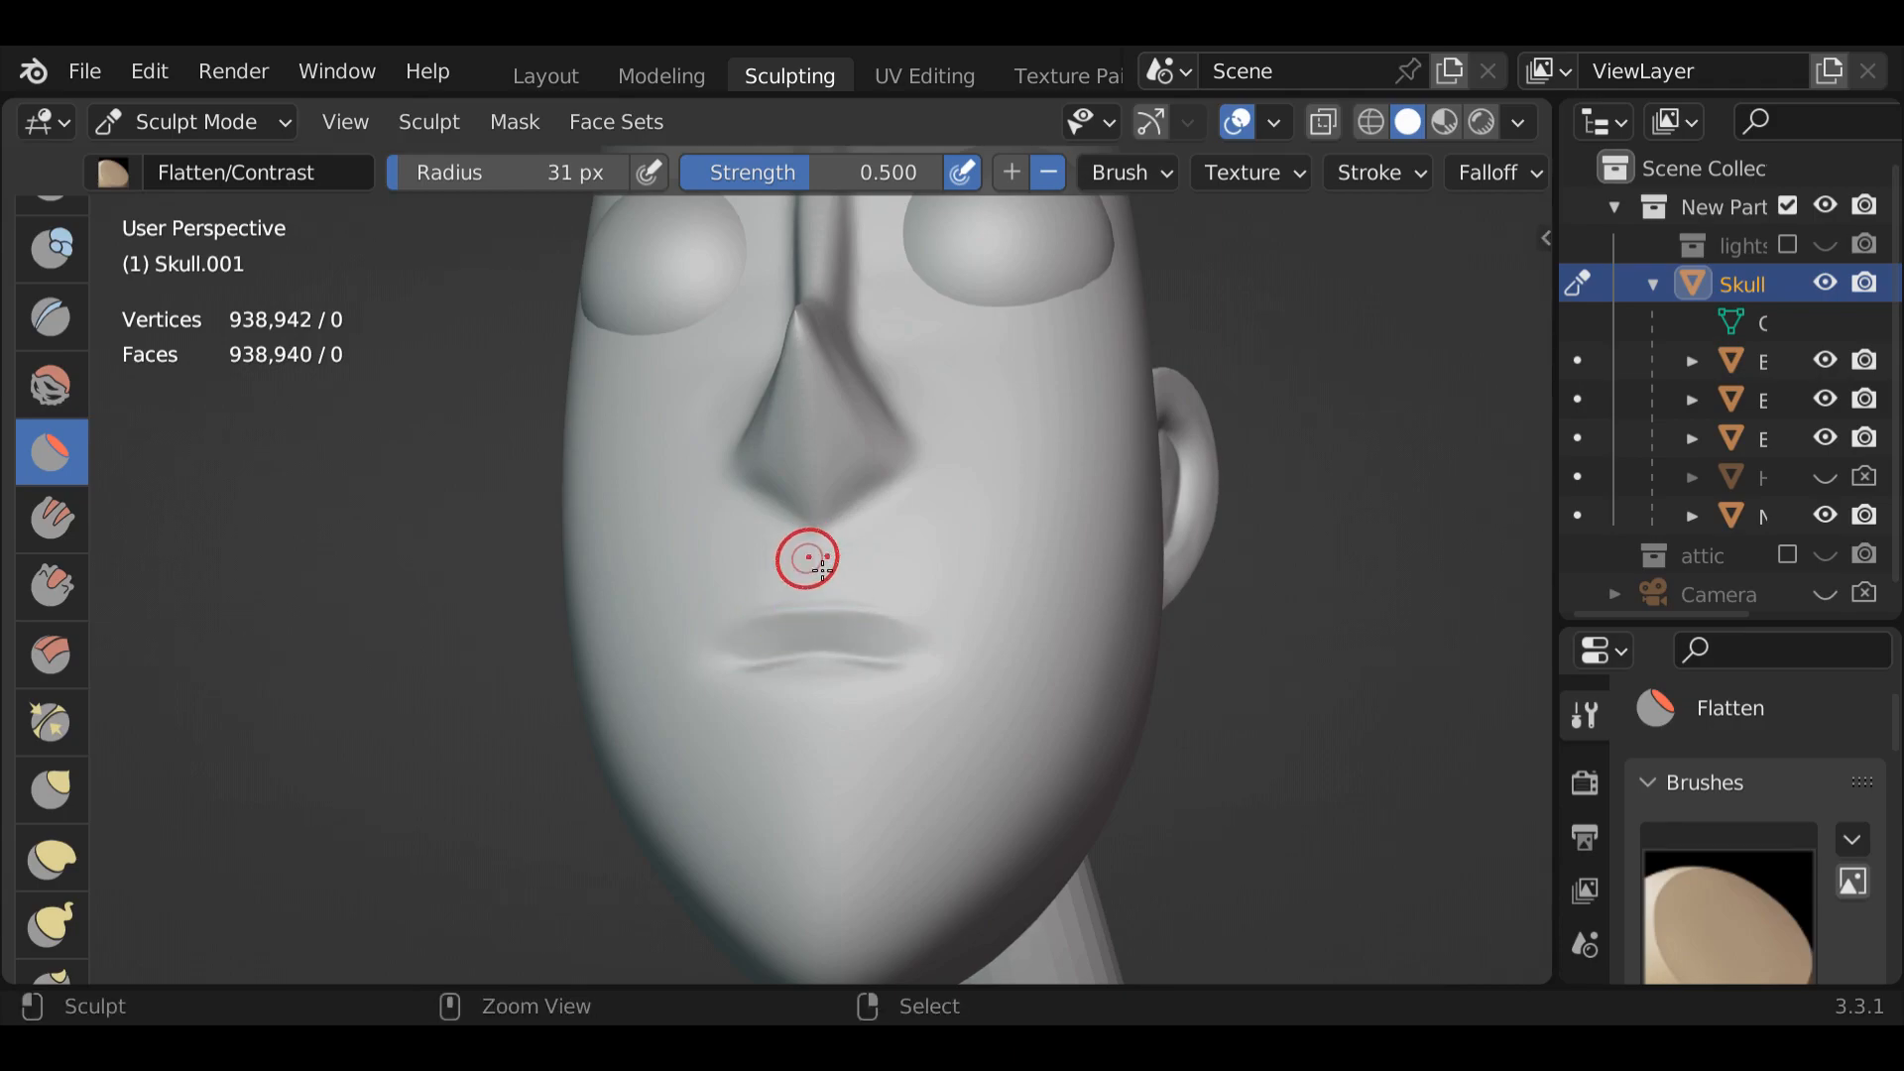
Sharpen the upper edge of the mouth with inverted Flatten (Contrast) strokes, and check it from the other side
mouse_move(879, 604)
left_mouse_down("ctrl")
mouse_move(764, 621)
mouse_move(896, 607)
left_mouse_up("ctrl")
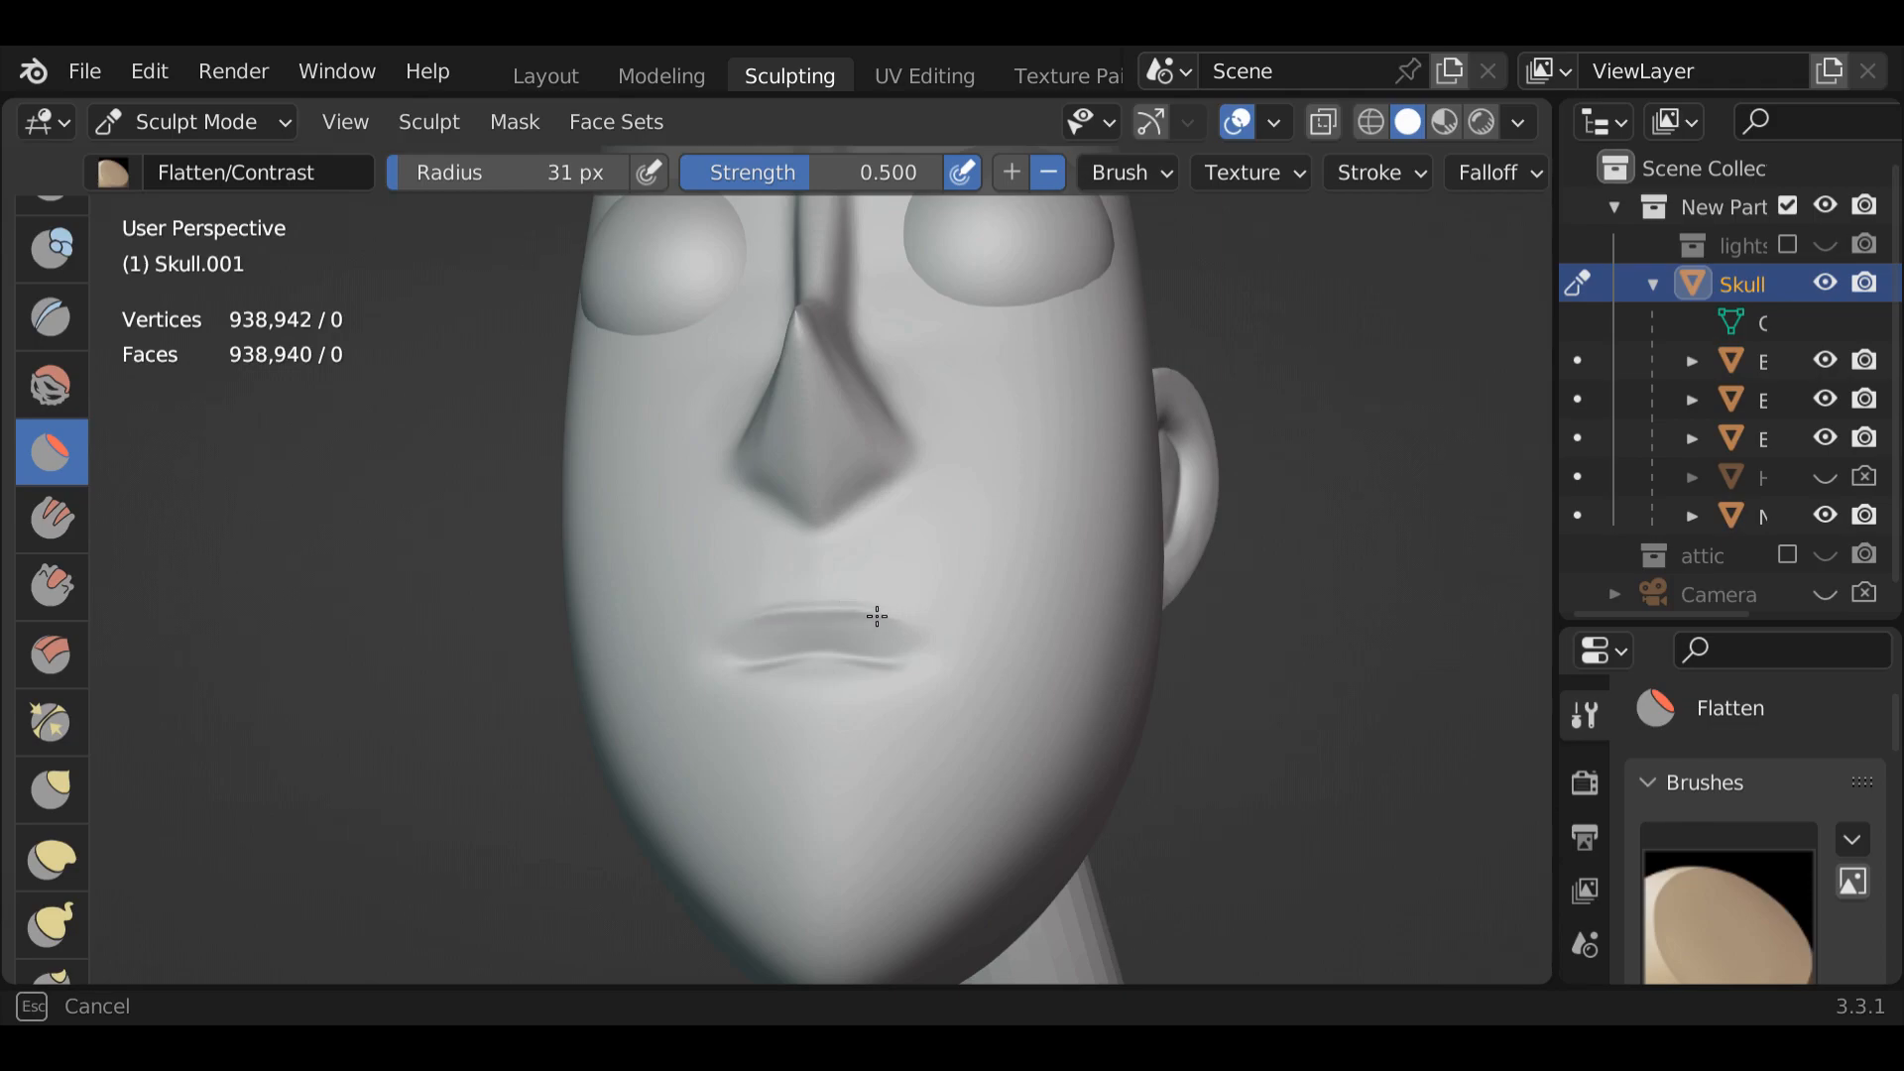
mouse_move(812, 617)
left_mouse_down("ctrl")
mouse_move(748, 620)
mouse_move(761, 595)
left_mouse_up("ctrl")
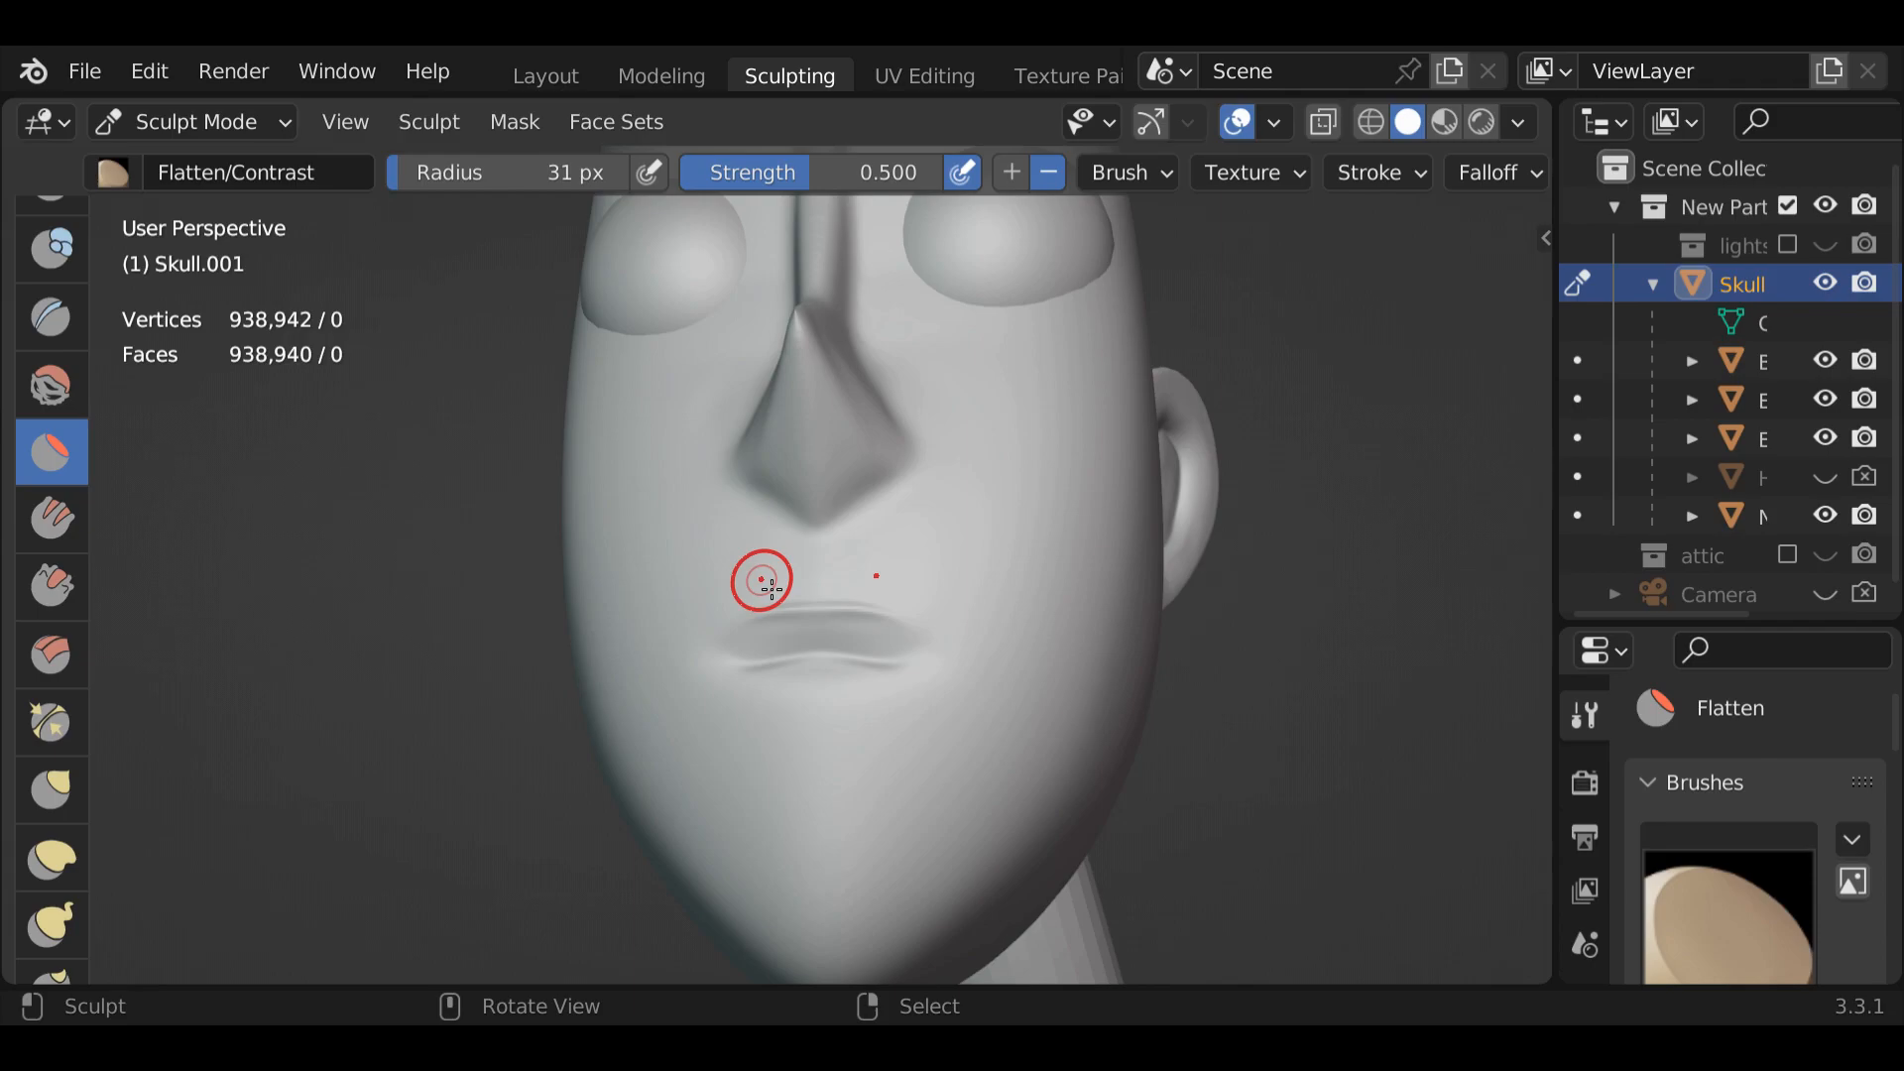
mouse_move(697, 744)
middle_mouse_down()
mouse_move(777, 837)
mouse_move(880, 892)
mouse_move(808, 843)
middle_mouse_up()
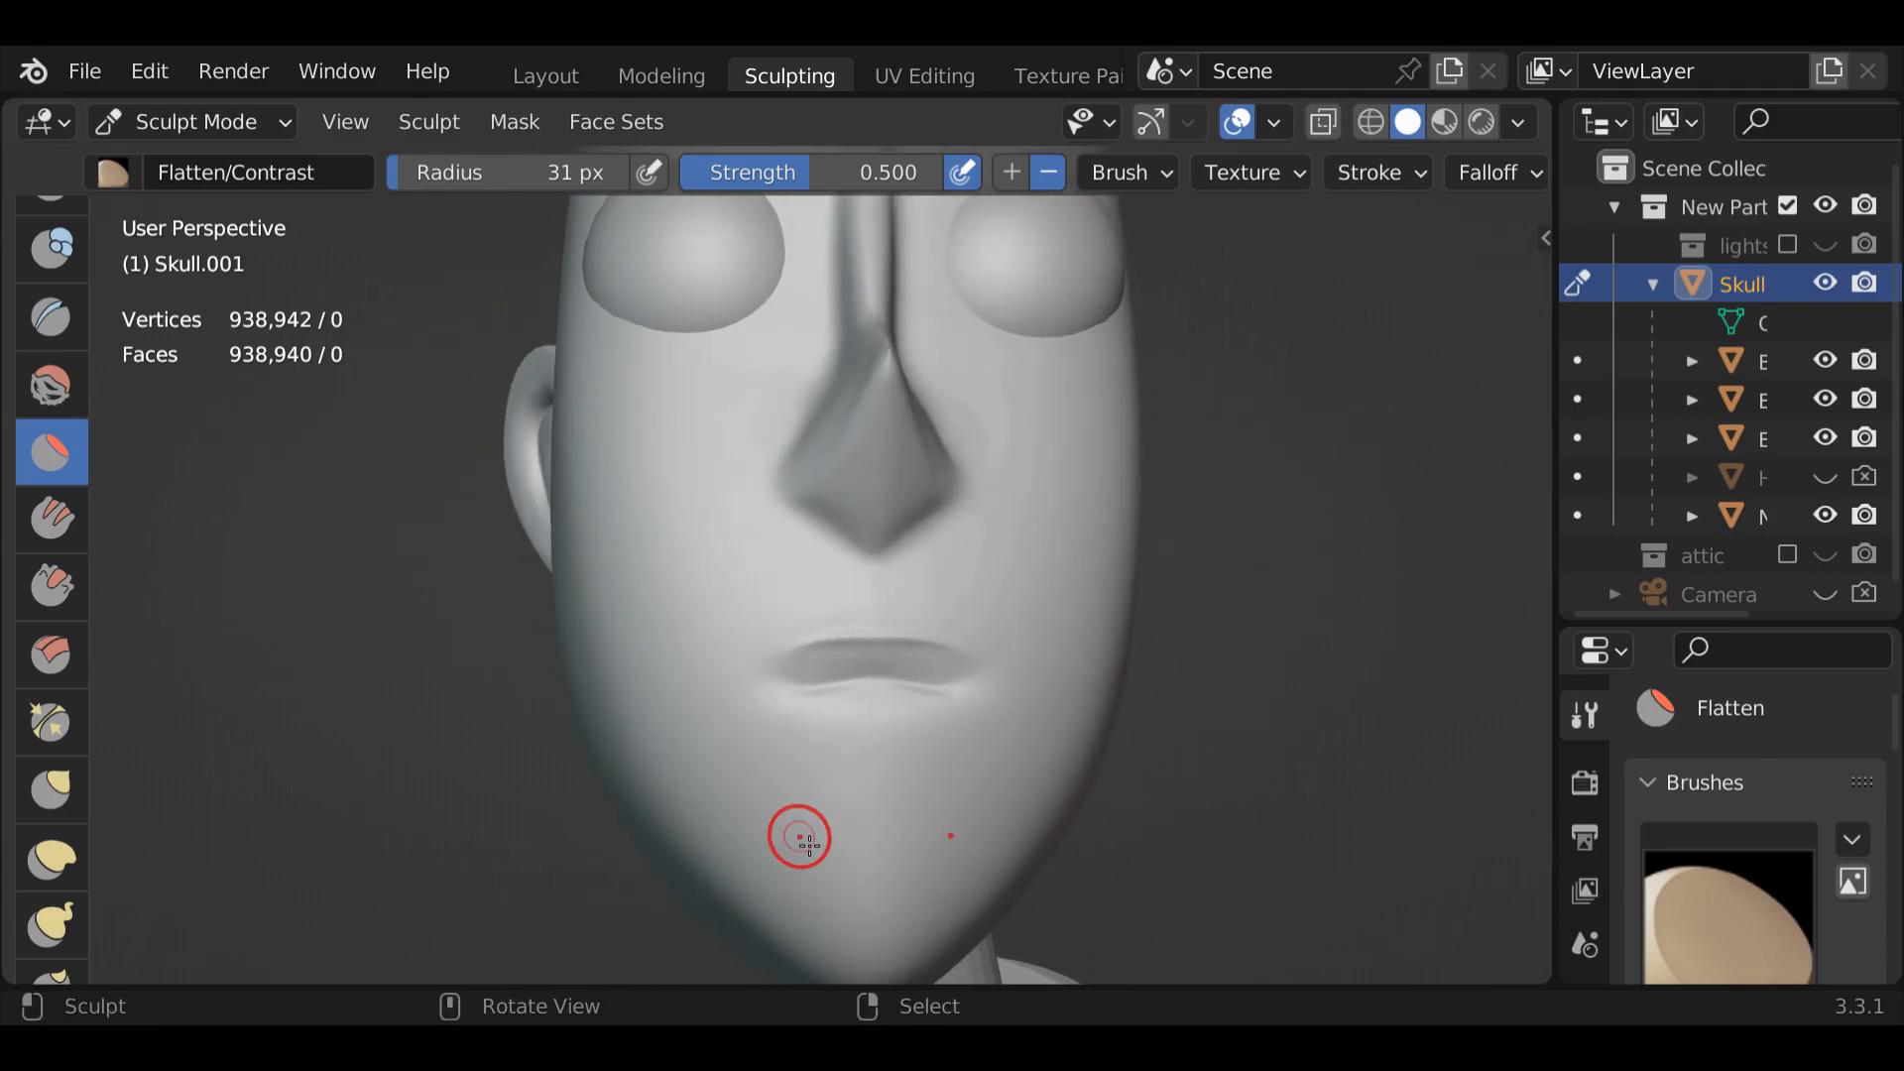
scroll(85, 387, "up", 6)
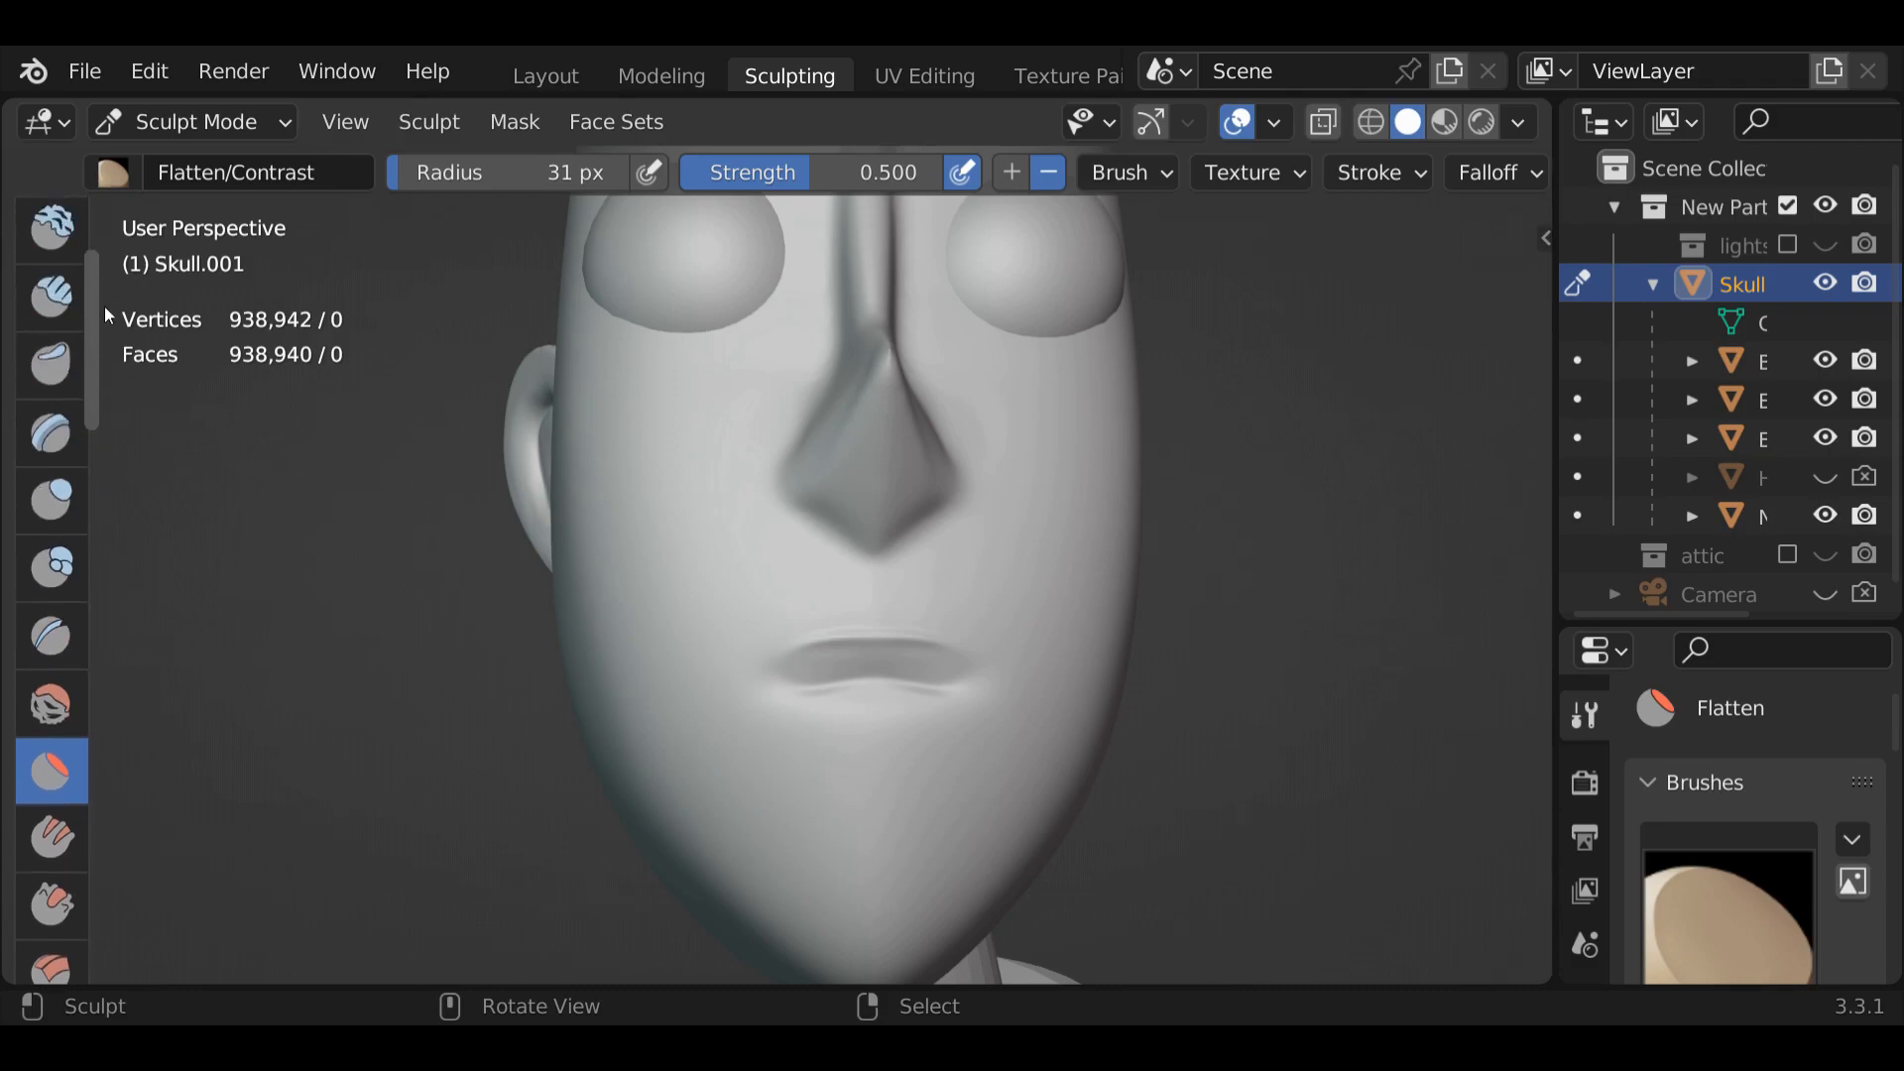
Build up the lower lip beneath the mouth crease using the Draw brush with an 11 px radius
left_click(52, 242)
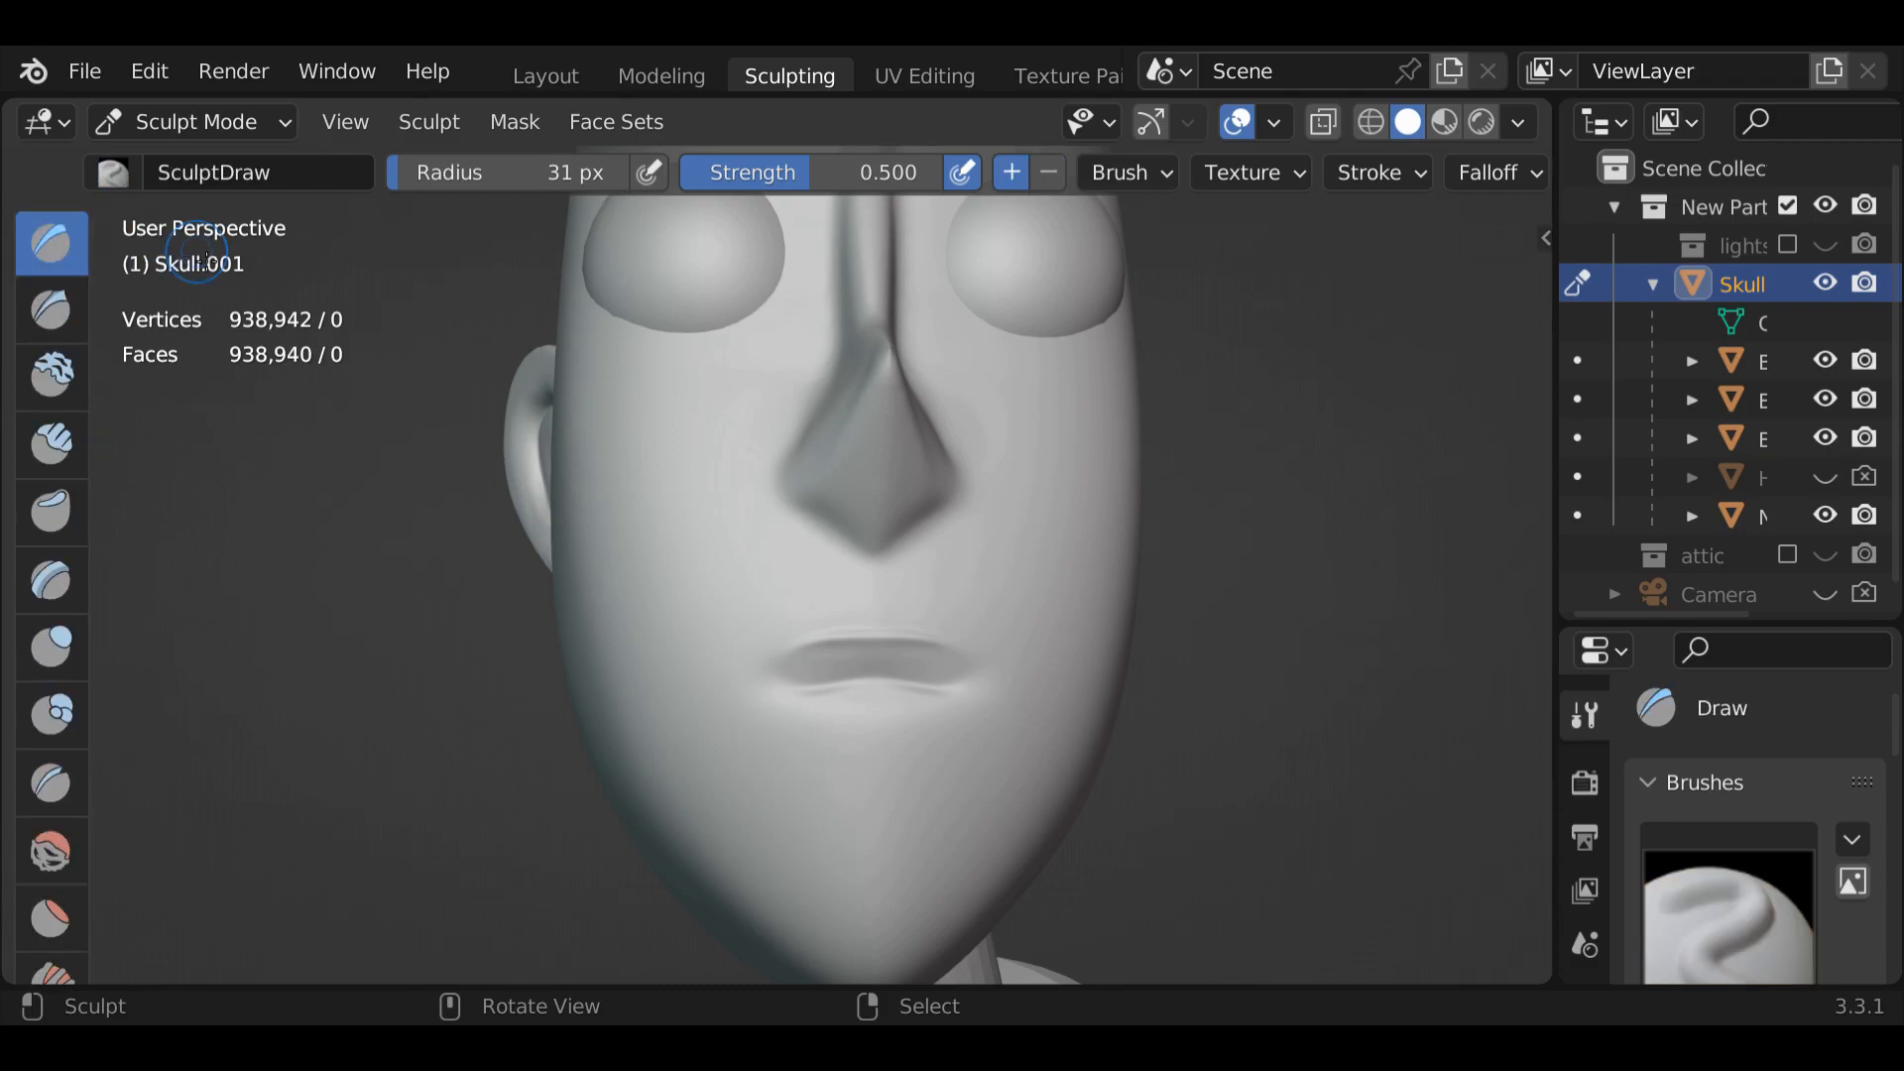
key("f")
left_click(917, 694)
mouse_move(946, 704)
left_mouse_down()
mouse_move(837, 705)
mouse_move(967, 698)
mouse_move(940, 701)
left_mouse_up()
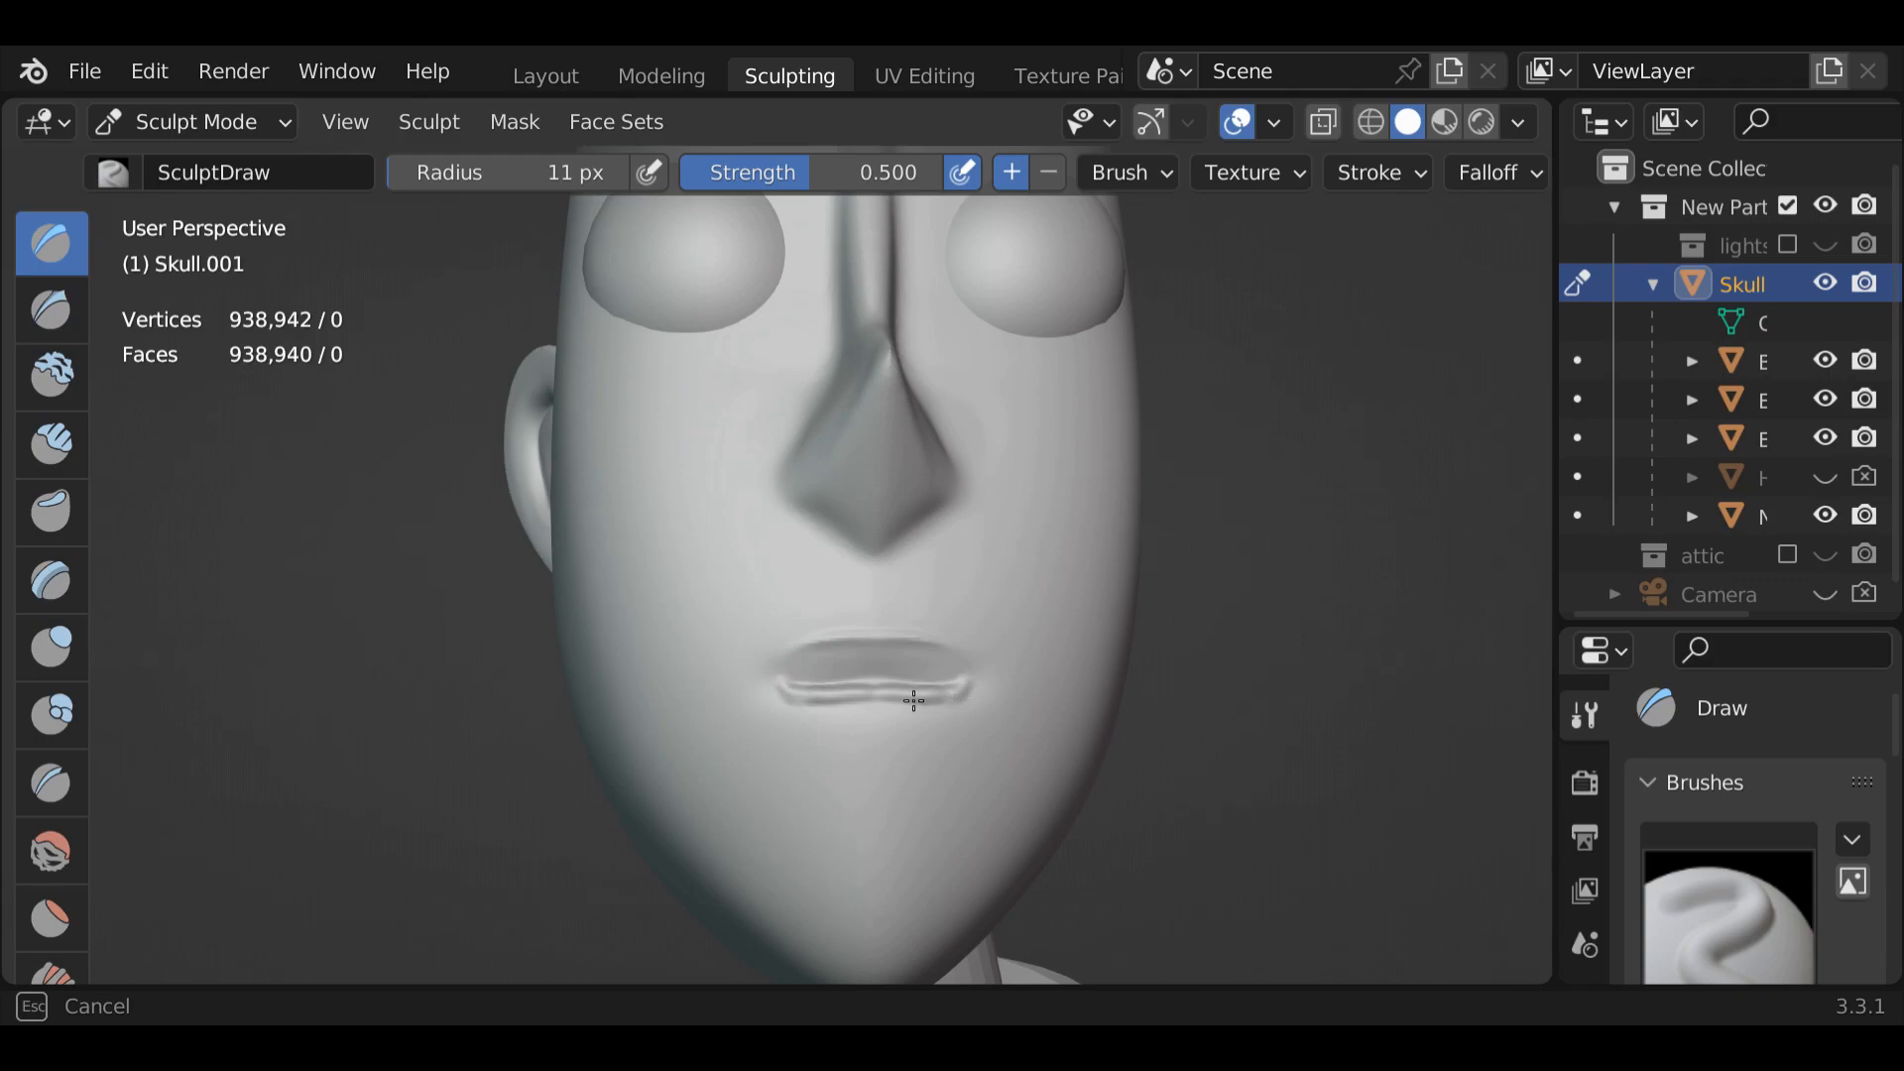
left_click_drag(798, 706, 952, 692)
mouse_move(836, 697)
left_mouse_down()
mouse_move(938, 710)
mouse_move(846, 697)
left_mouse_up()
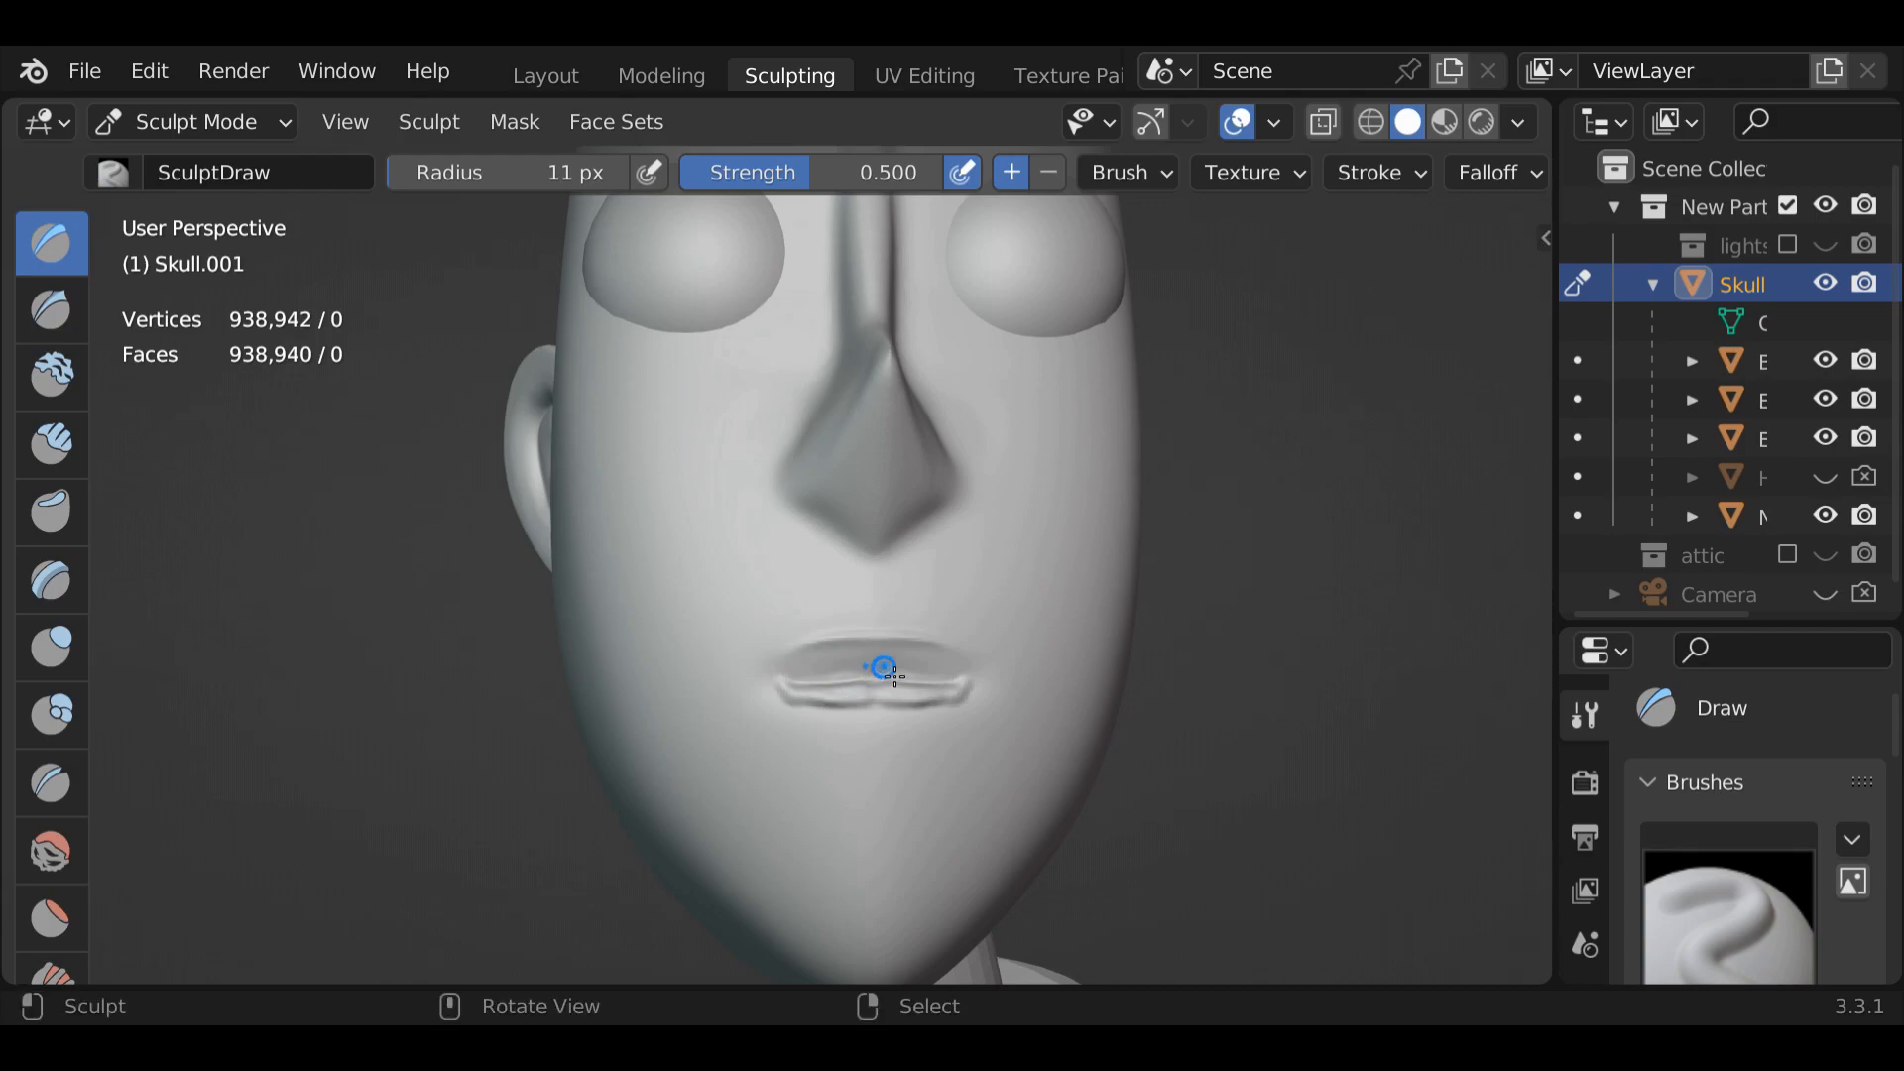
left_click_drag(971, 687, 917, 705)
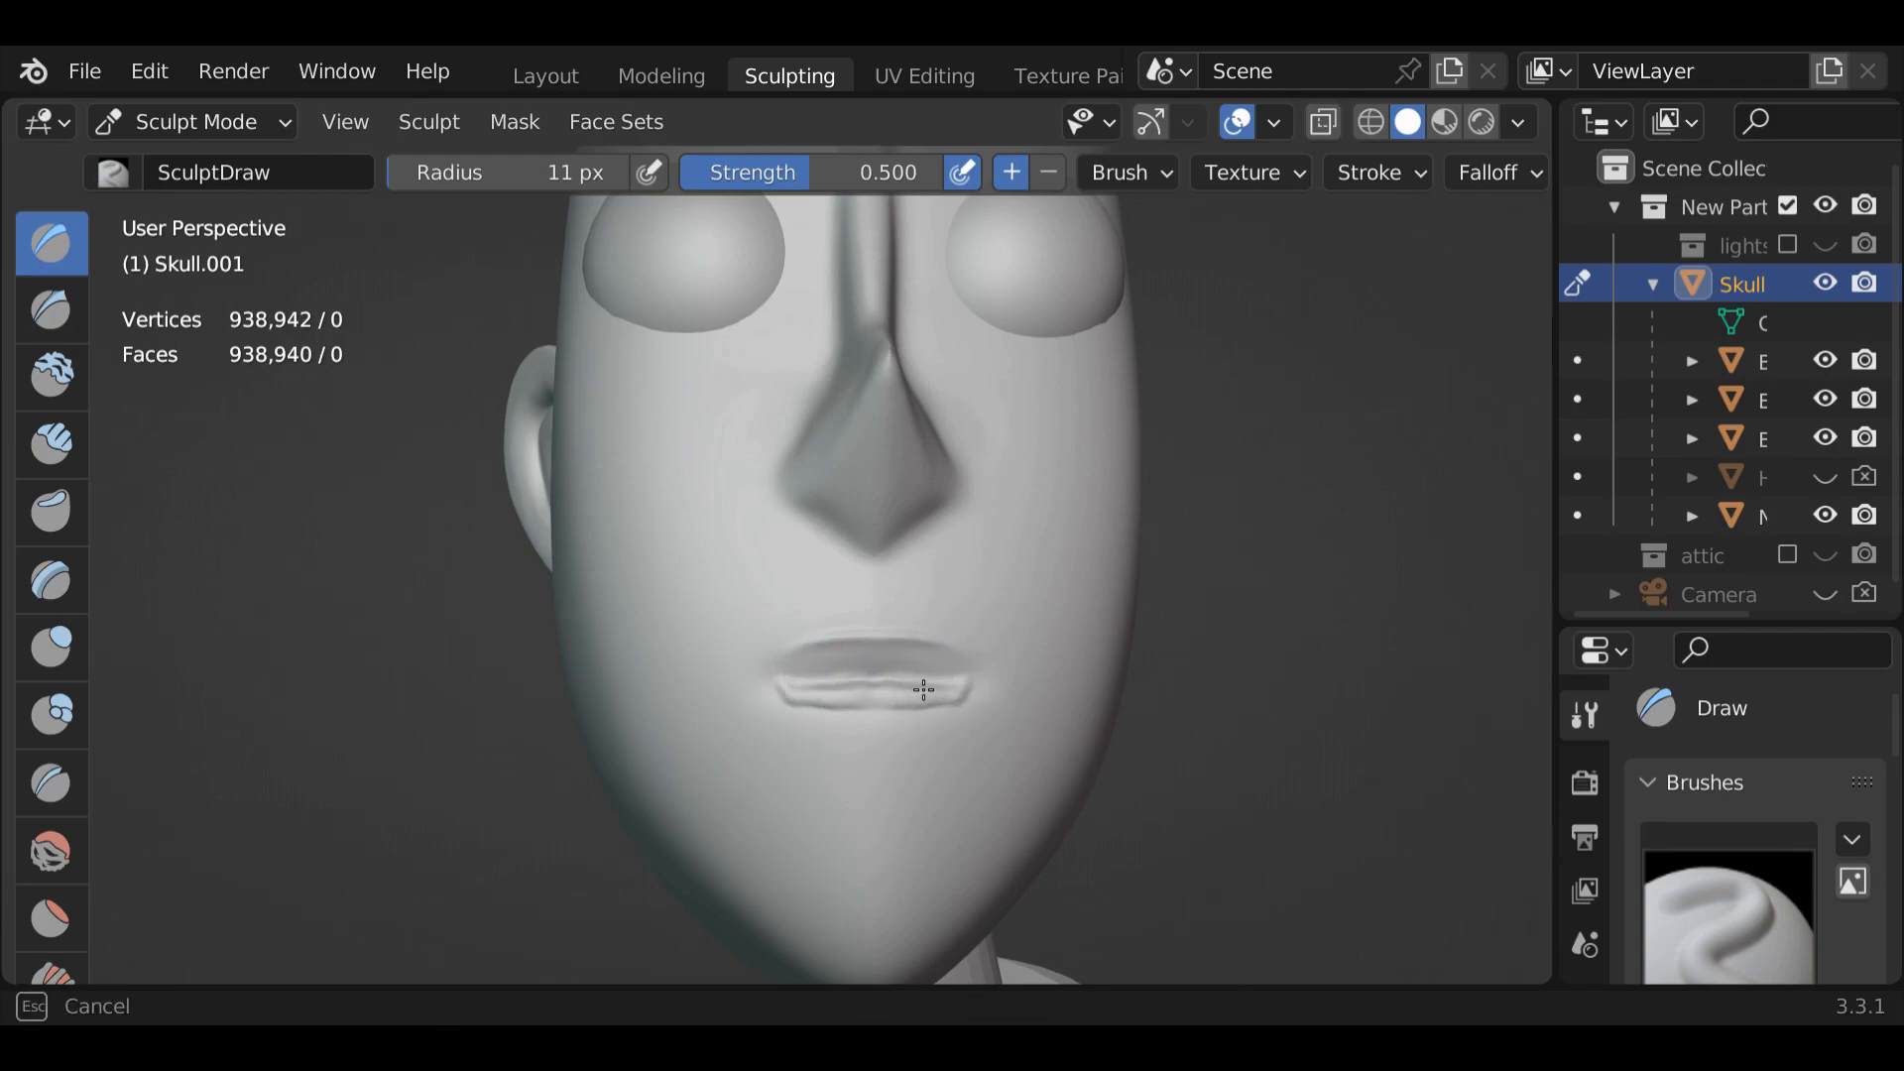
left_click_drag(826, 688, 883, 671)
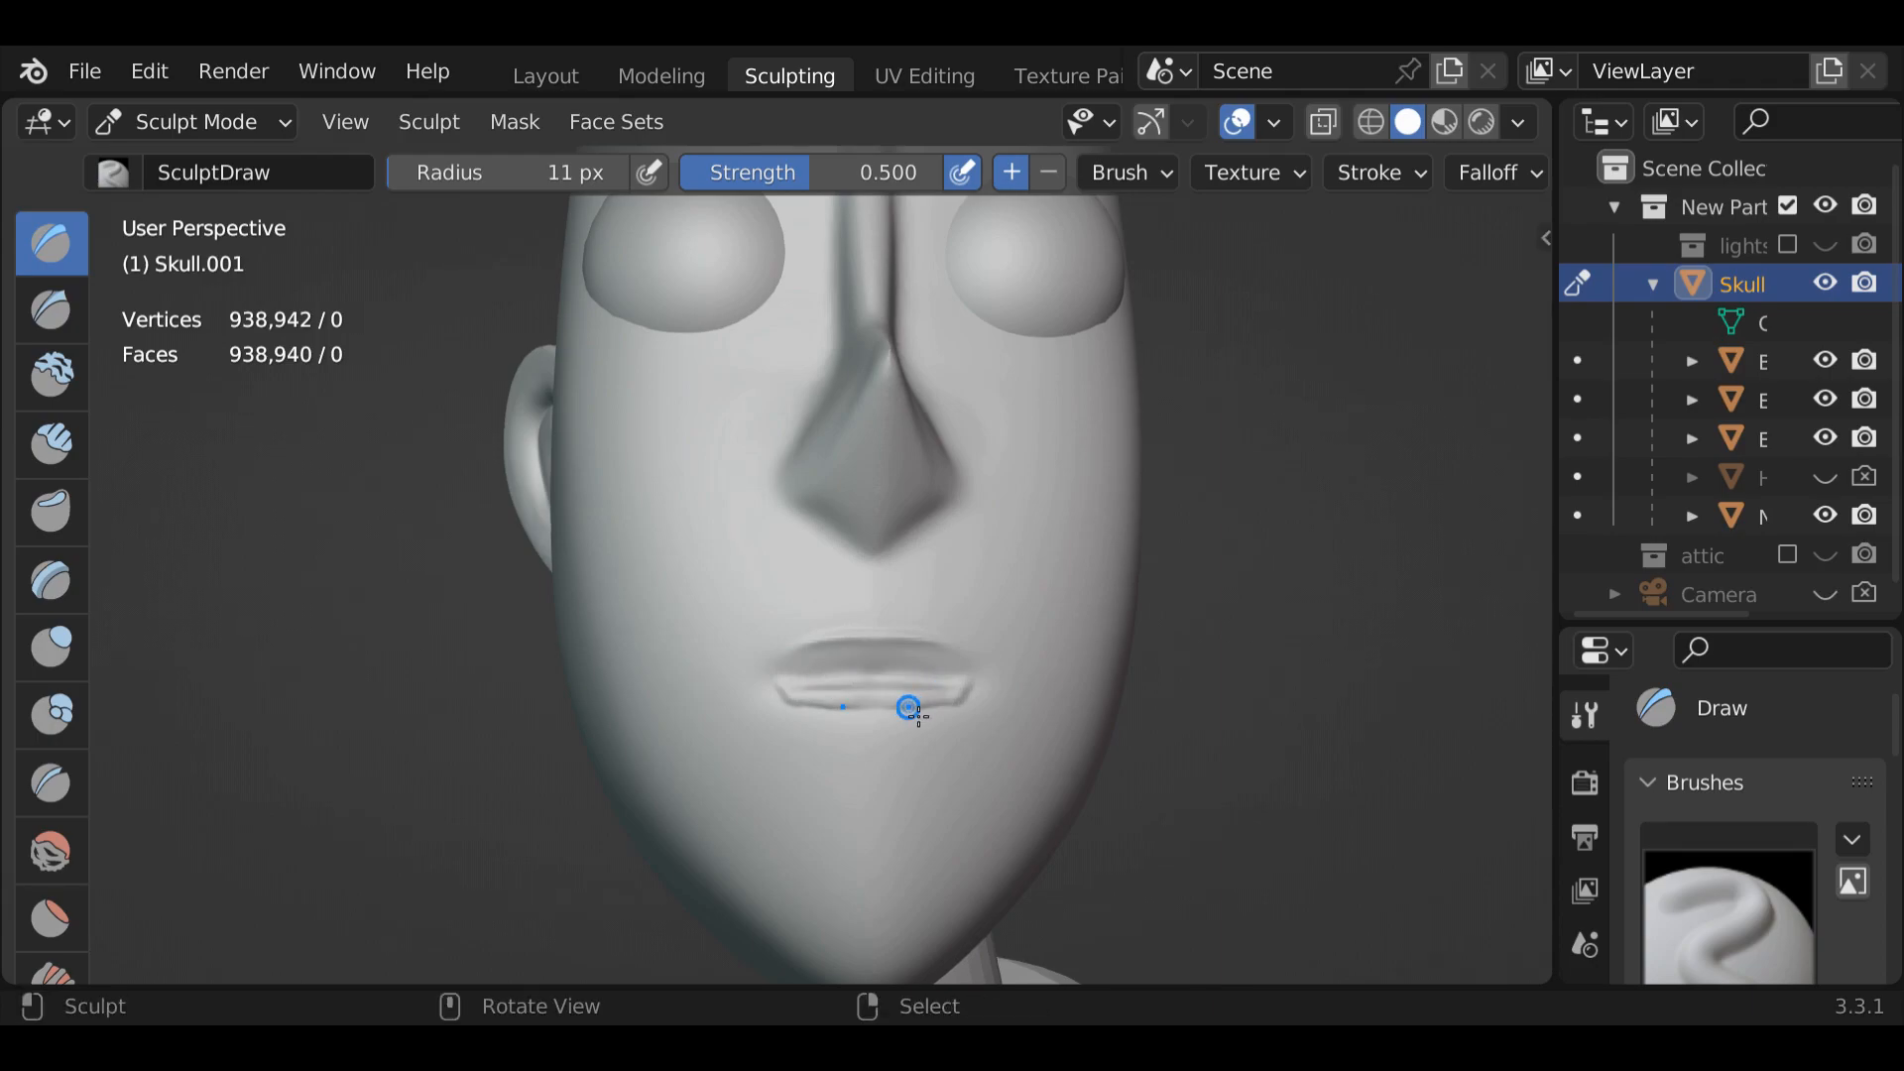
left_click_drag(914, 701, 878, 708)
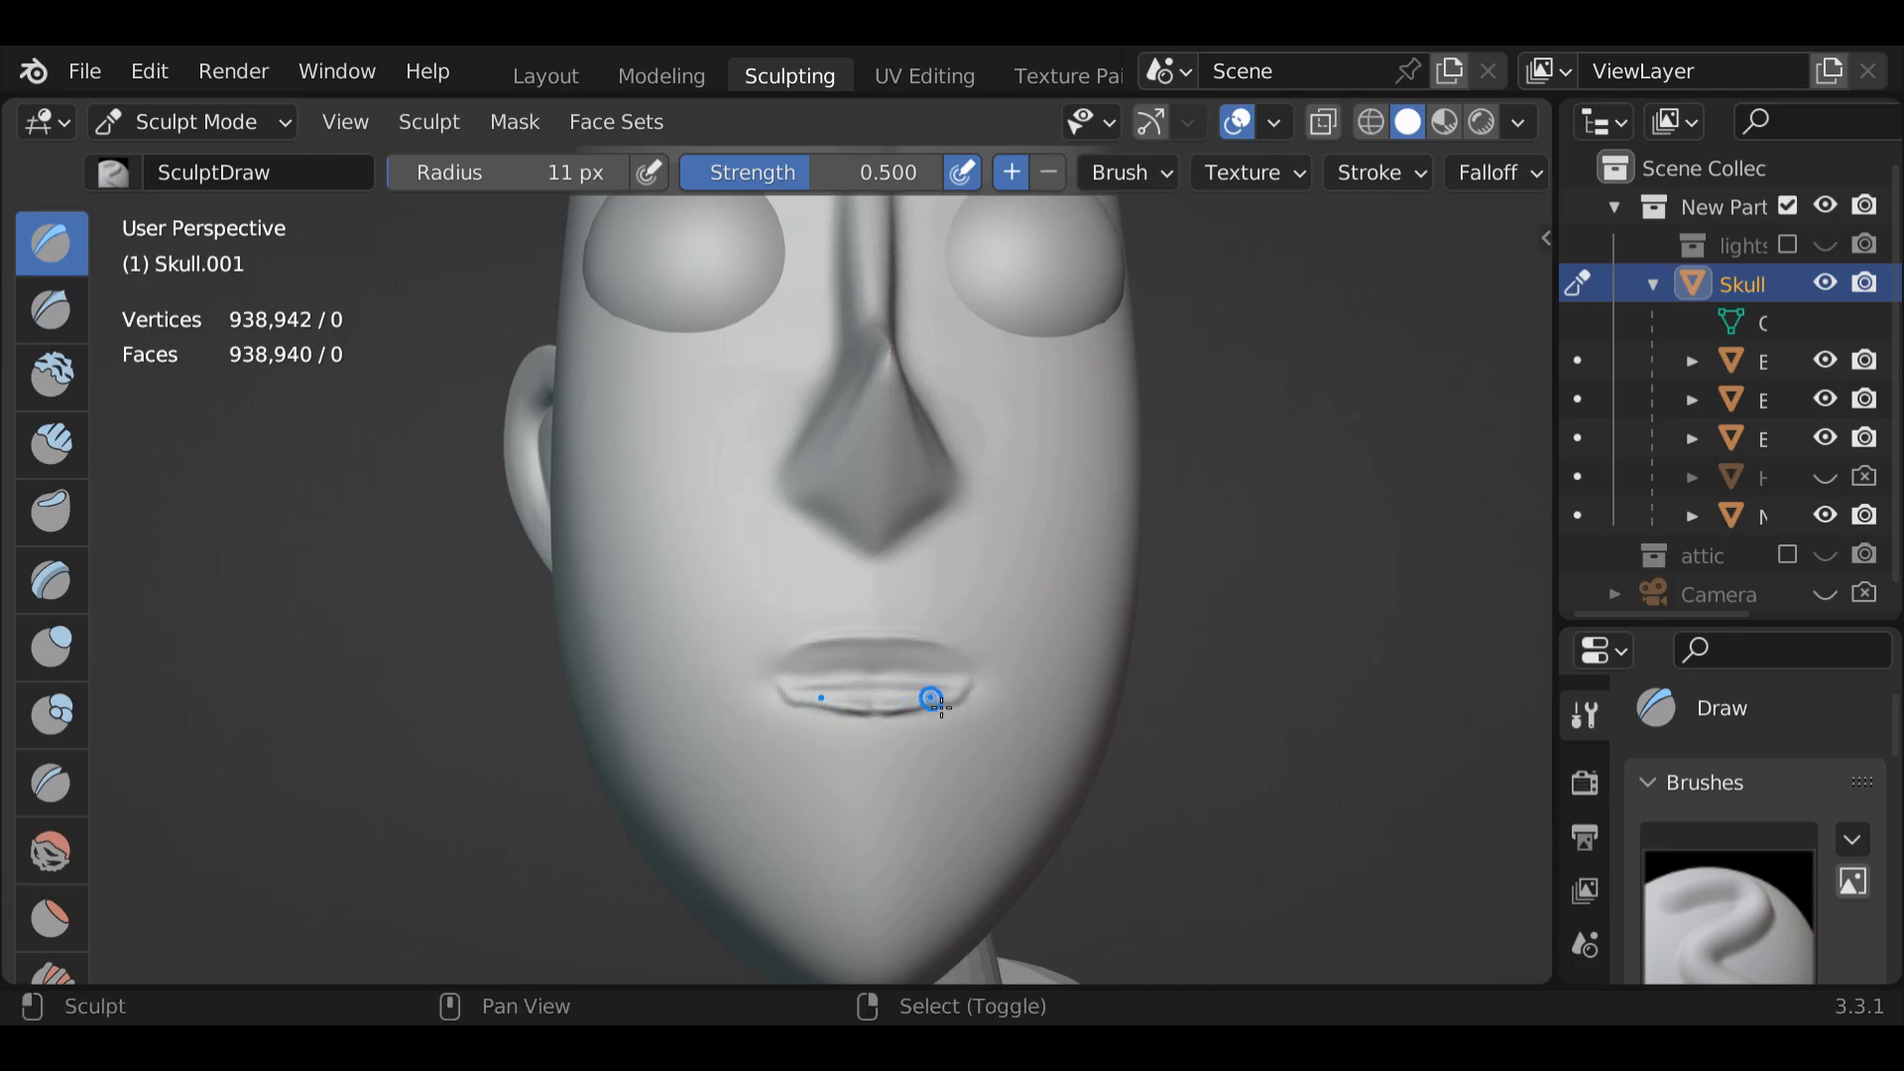
Enlarge the Draw brush radius to 18 px and smooth the lower lip strokes
key("f")
left_click(950, 698)
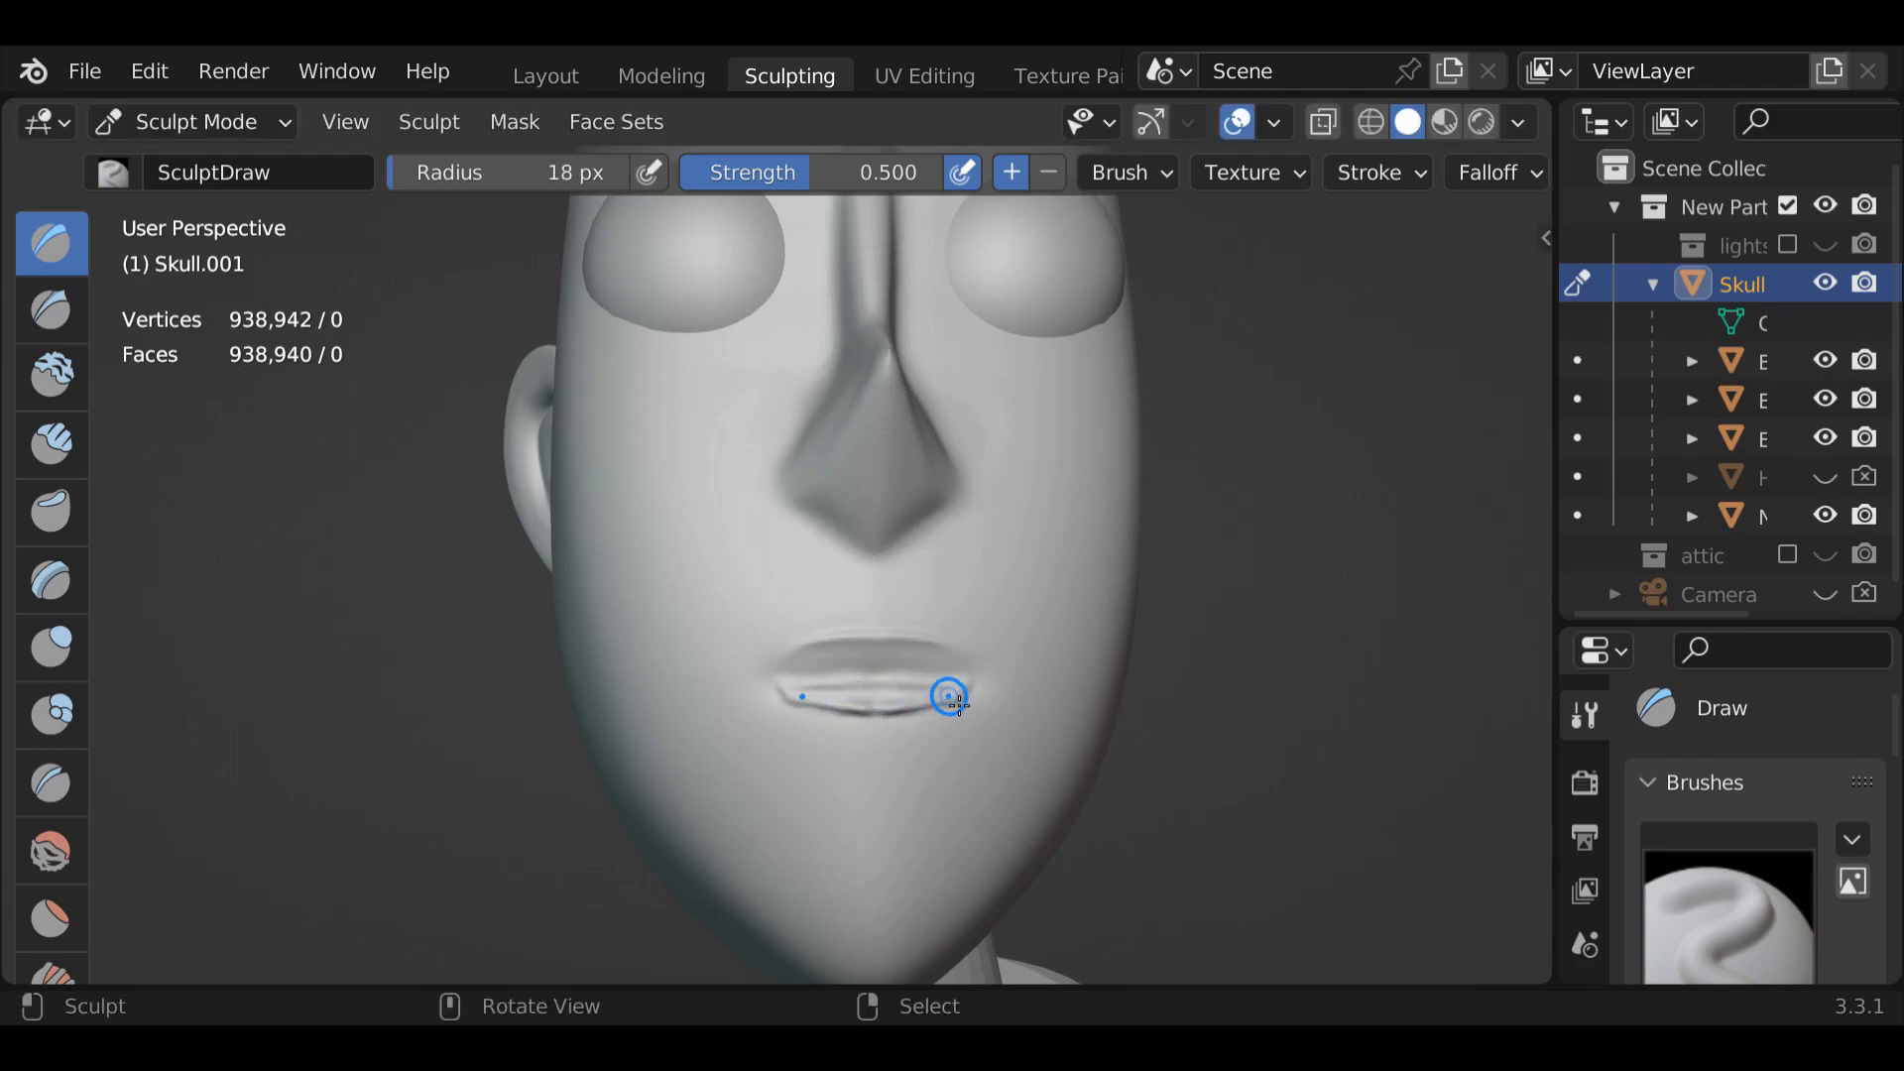
mouse_move(922, 683)
left_mouse_down("shift")
mouse_move(927, 716)
mouse_move(883, 721)
mouse_move(833, 723)
mouse_move(789, 694)
left_mouse_up("shift")
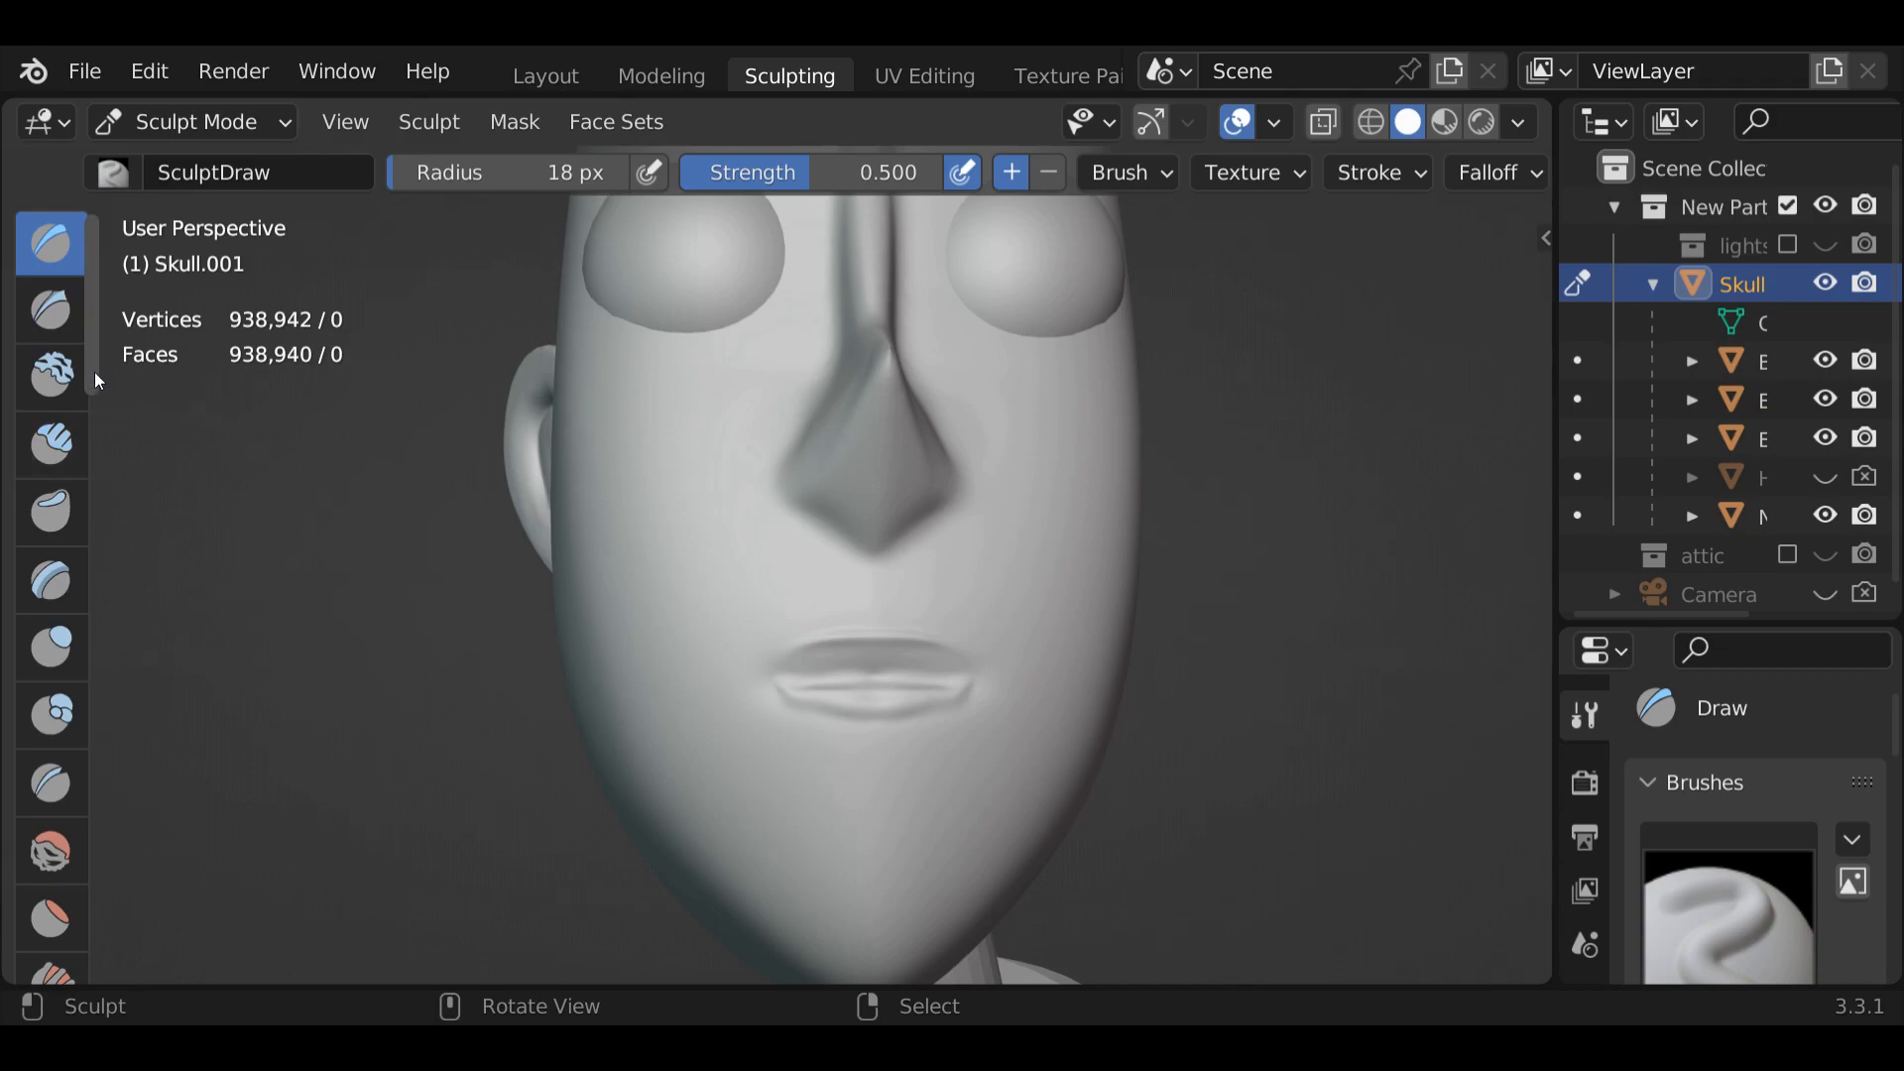
Carve the parting line between the lips with the Crease brush, extending it to both mouth corners
left_click(52, 777)
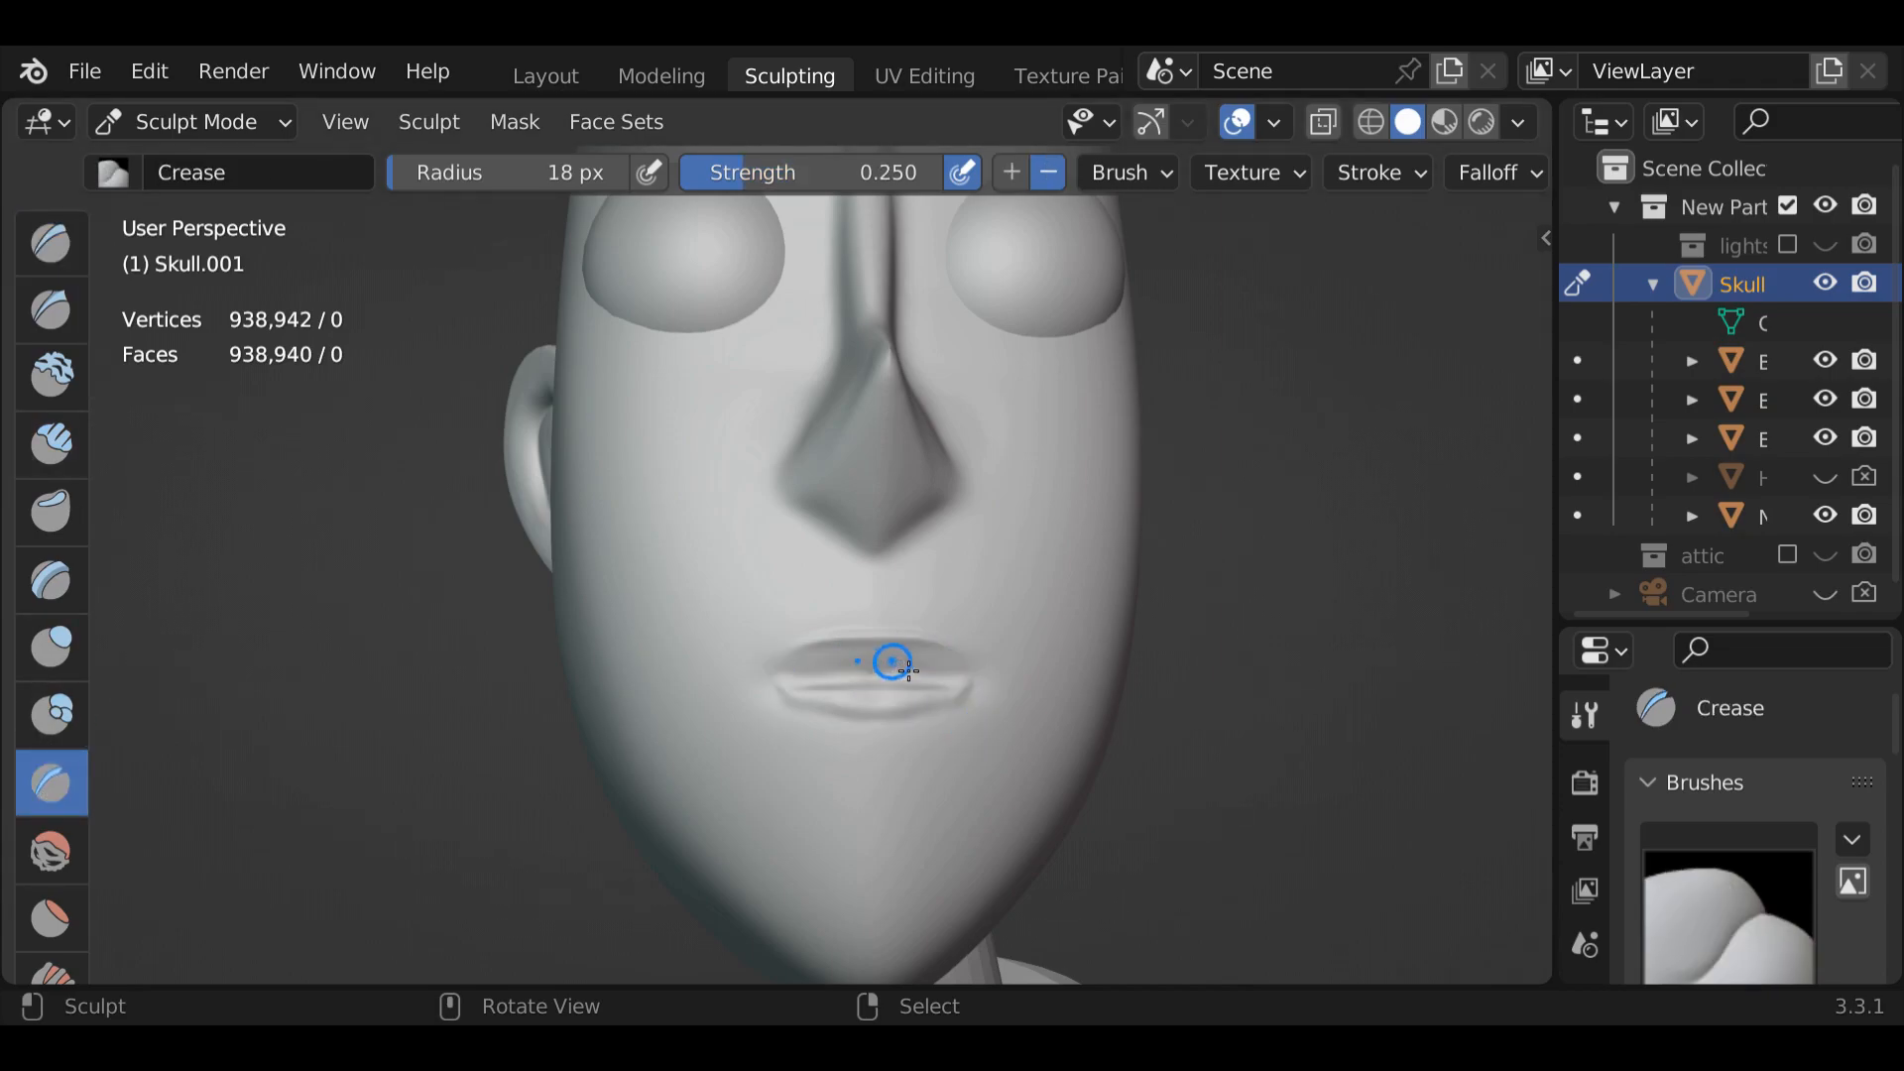
left_click_drag(945, 674, 955, 686)
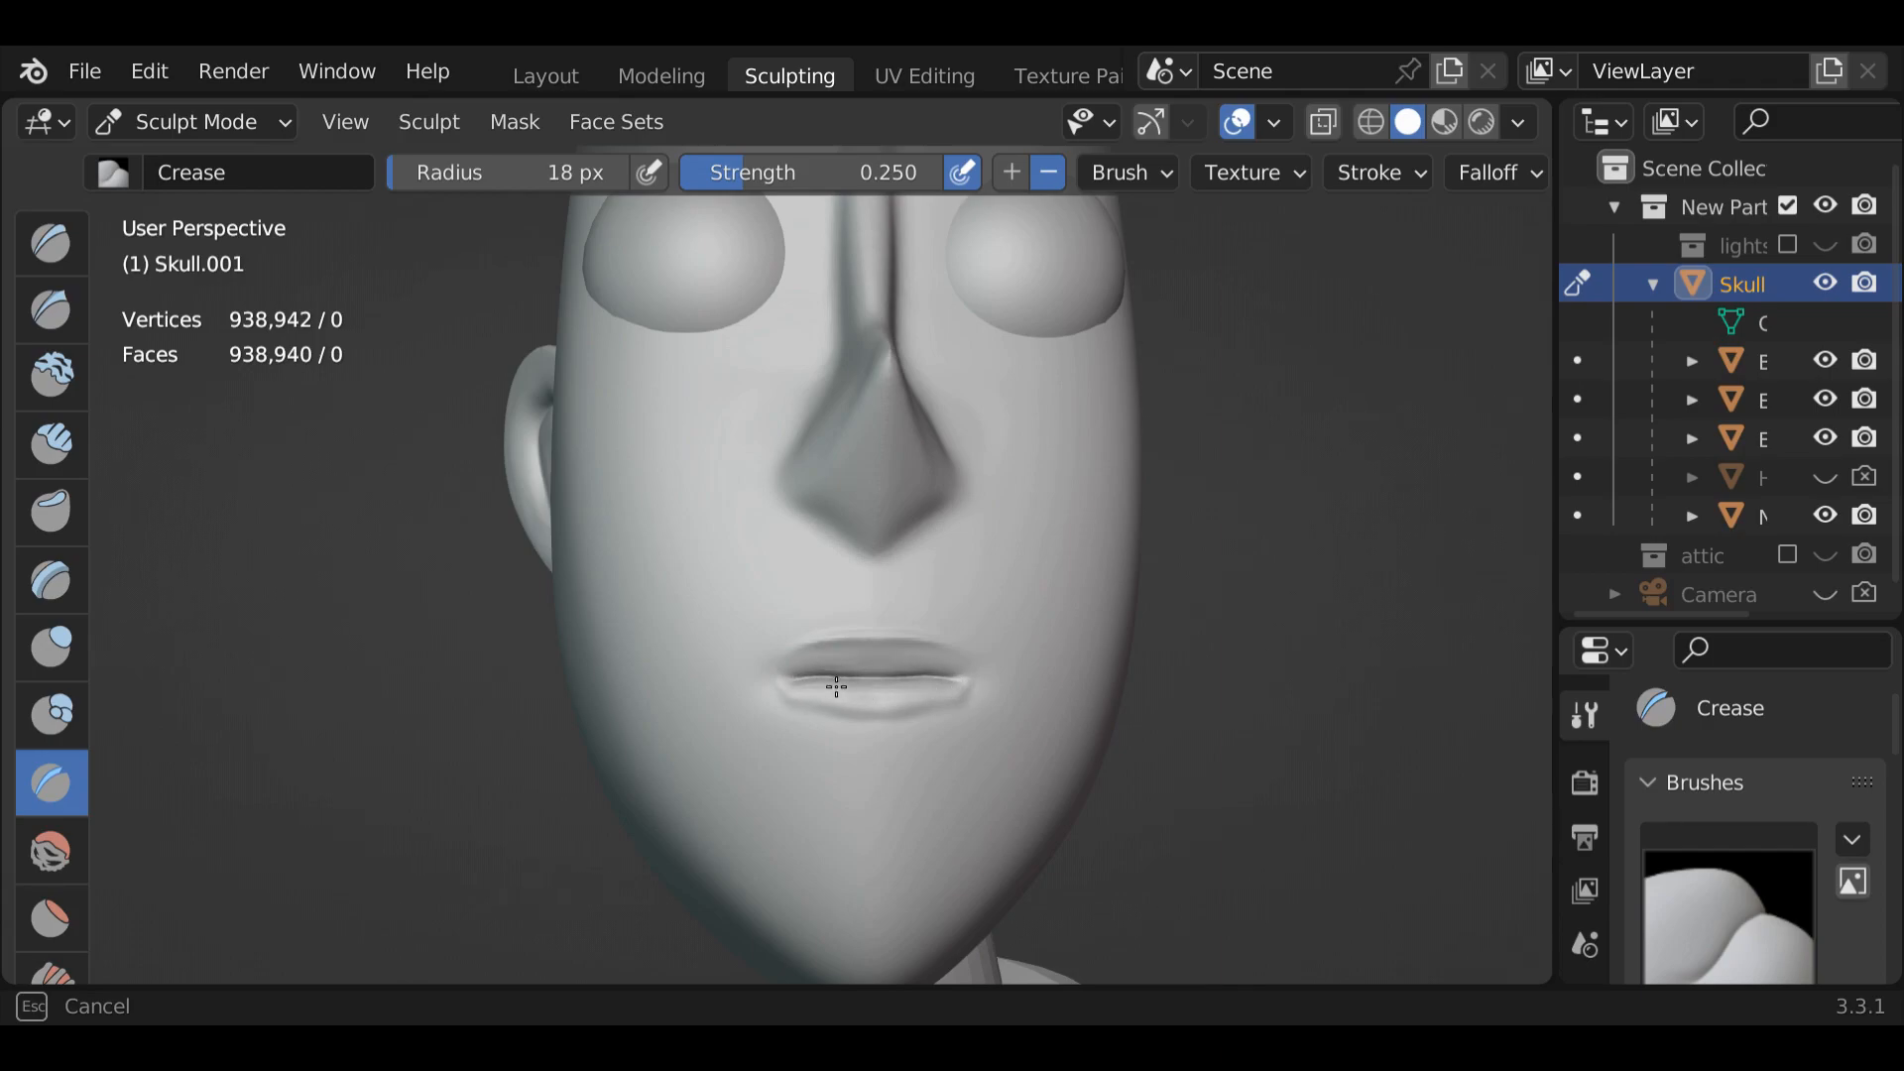
left_click_drag(968, 692, 976, 688)
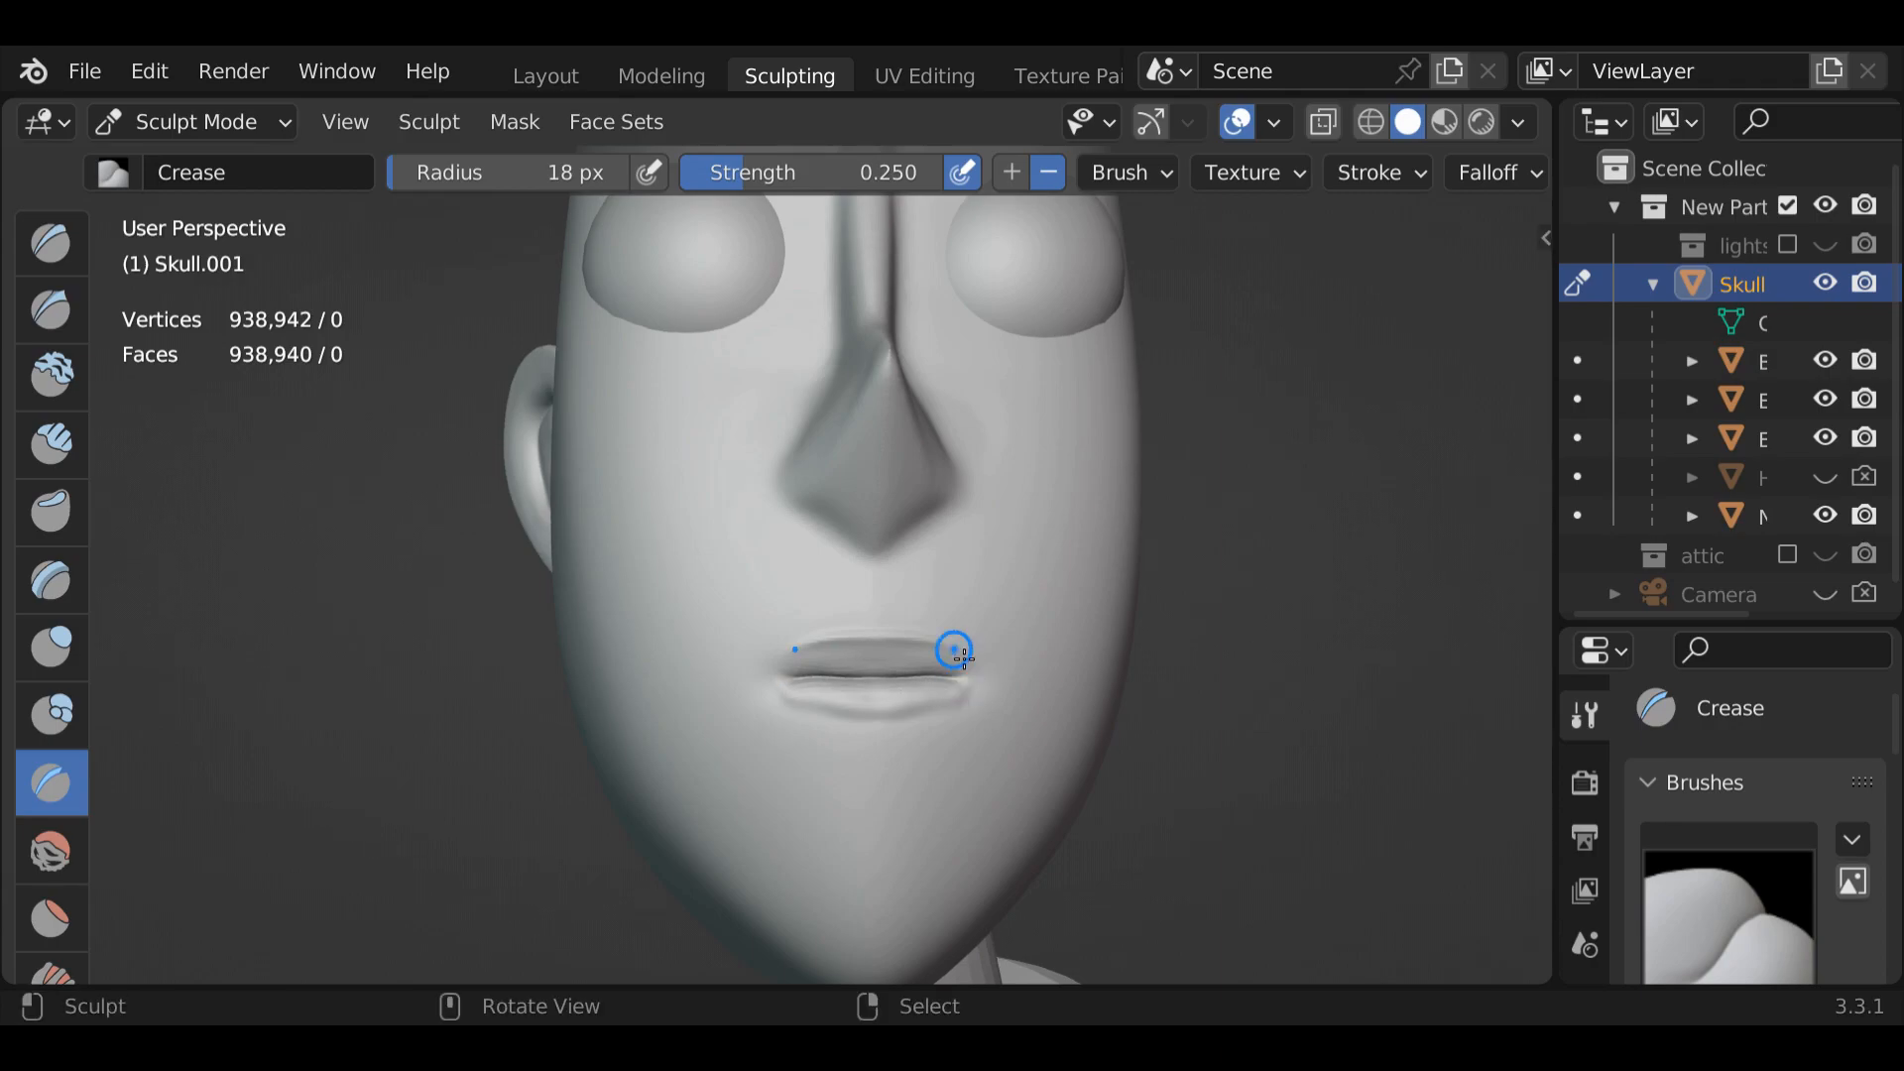
mouse_move(954, 680)
left_mouse_down()
mouse_move(809, 666)
mouse_move(804, 682)
mouse_move(836, 686)
left_mouse_up()
left_click_drag(965, 693, 962, 690)
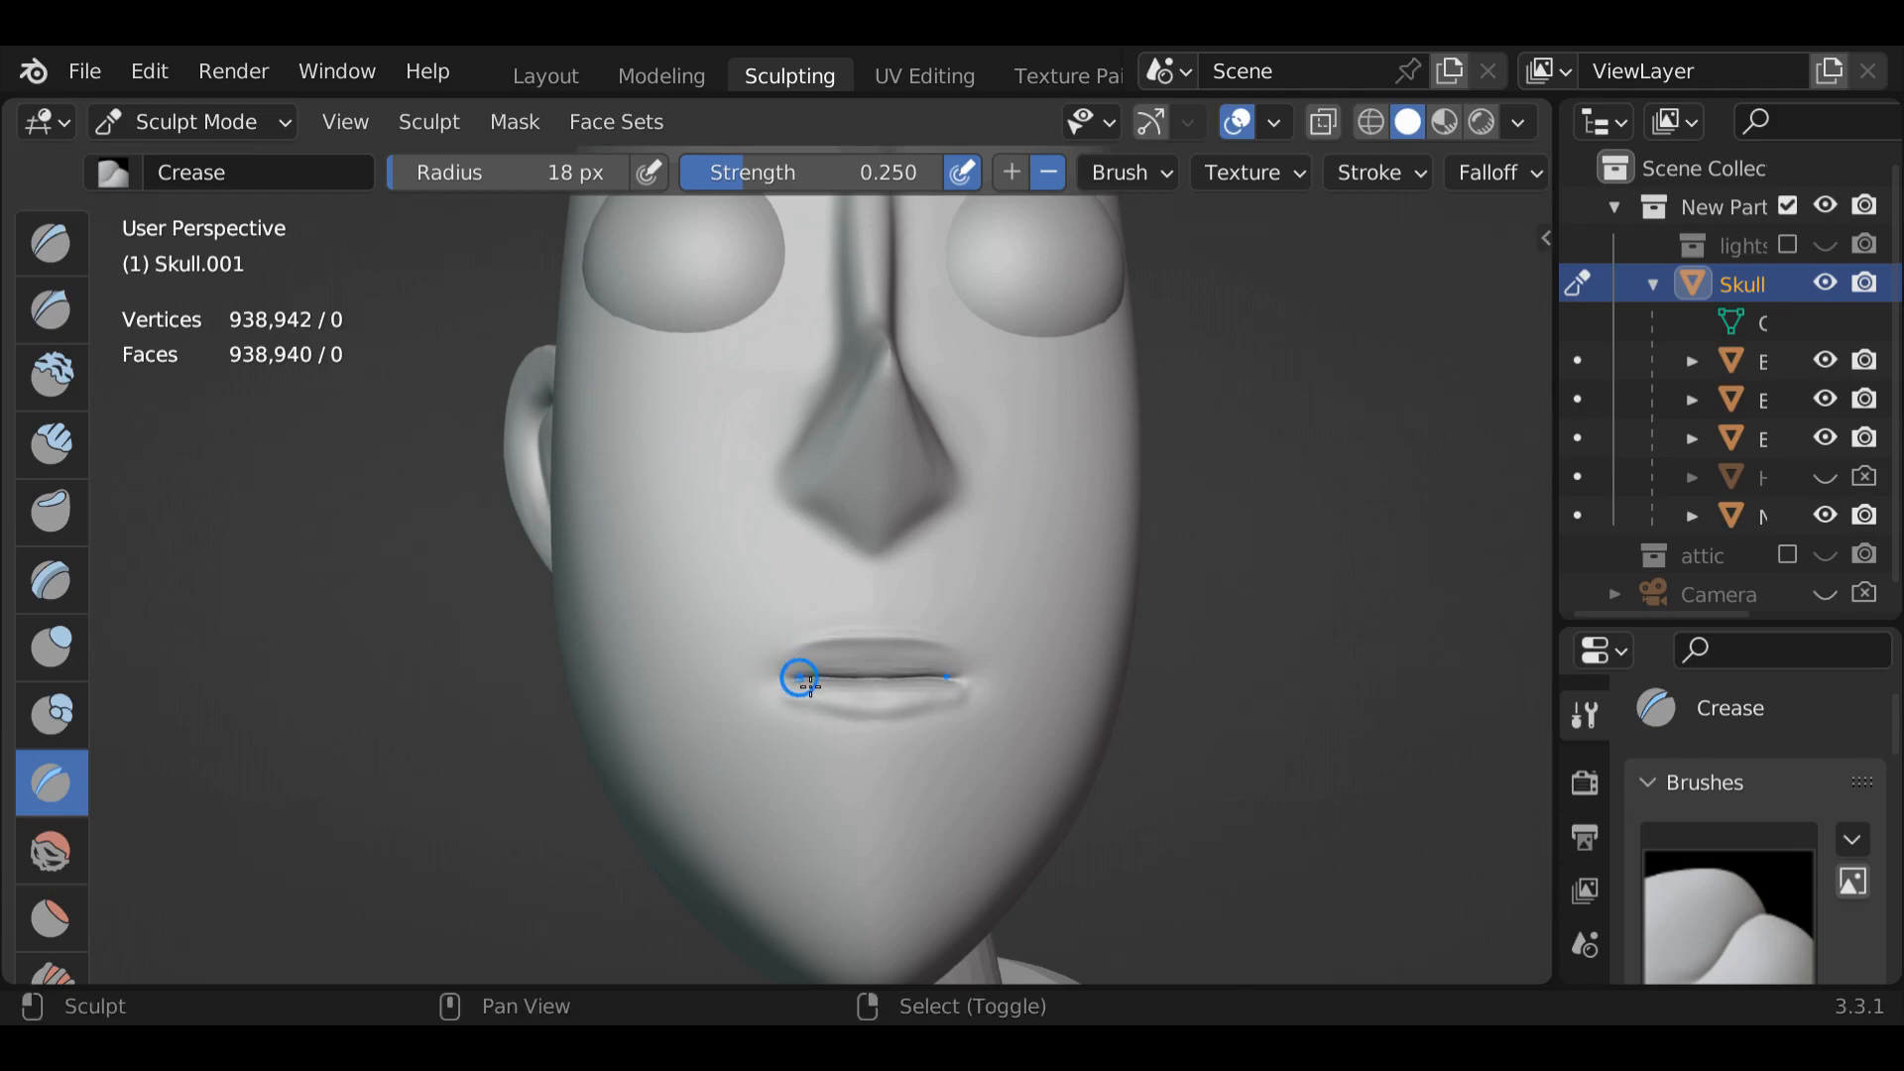
Smooth the parting line, the mouth corners and the lower lip's bottom edge
left_click_drag(783, 681, 945, 686, "shift")
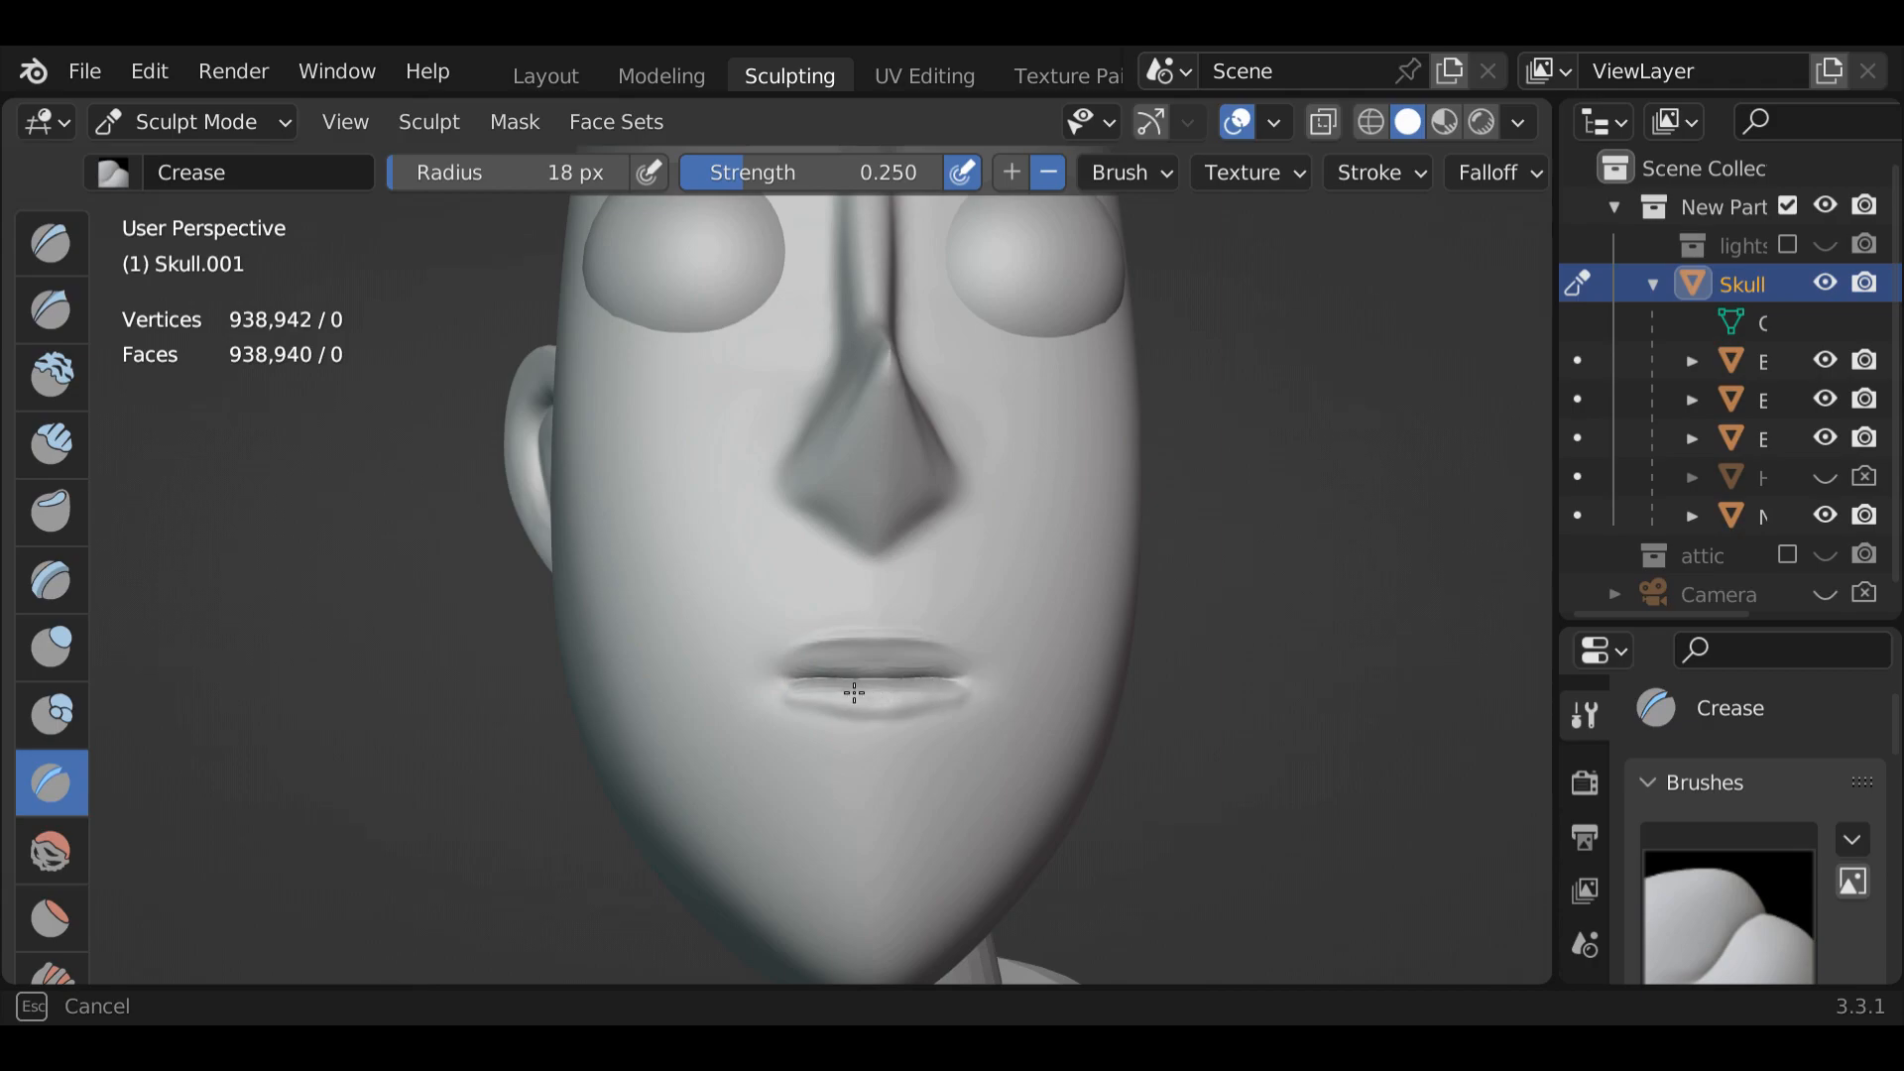
mouse_move(898, 686)
left_mouse_down("shift")
mouse_move(903, 639)
mouse_move(785, 650)
left_mouse_up("shift")
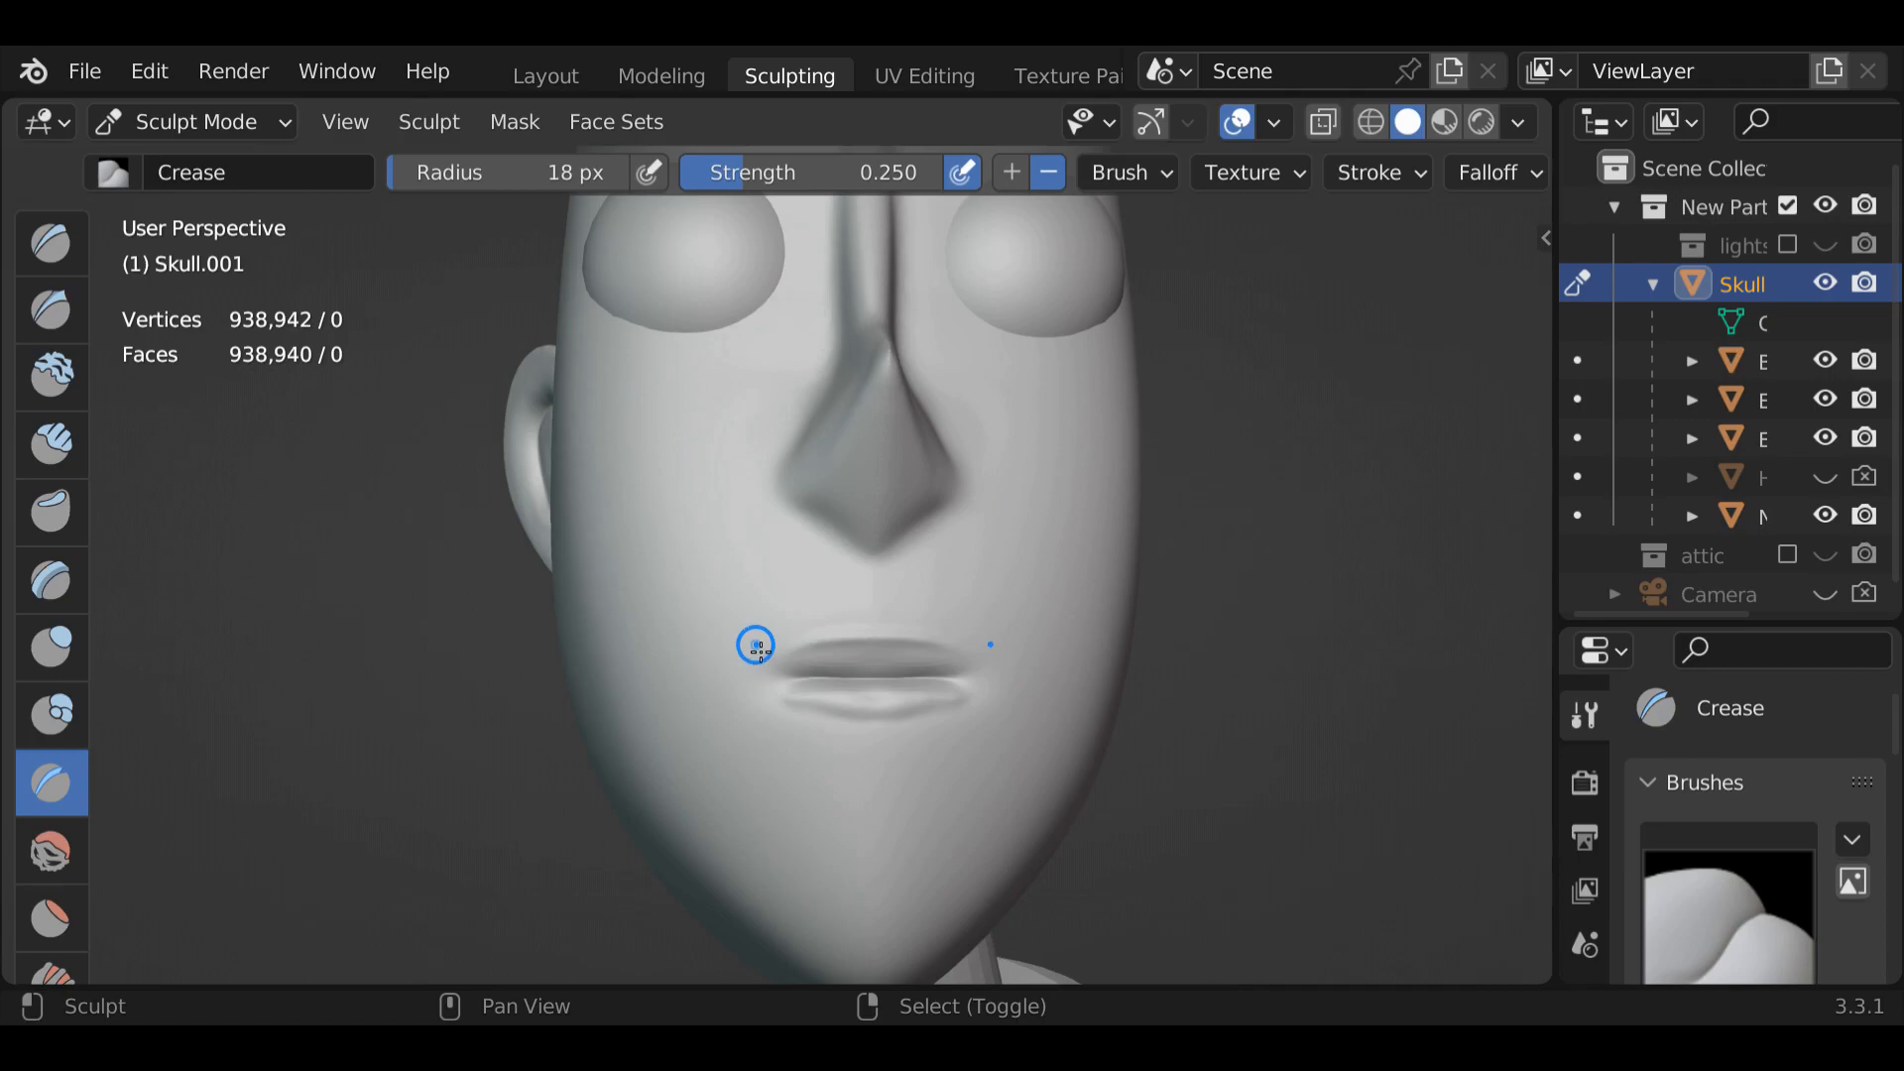
left_click_drag(932, 686, 786, 679, "shift")
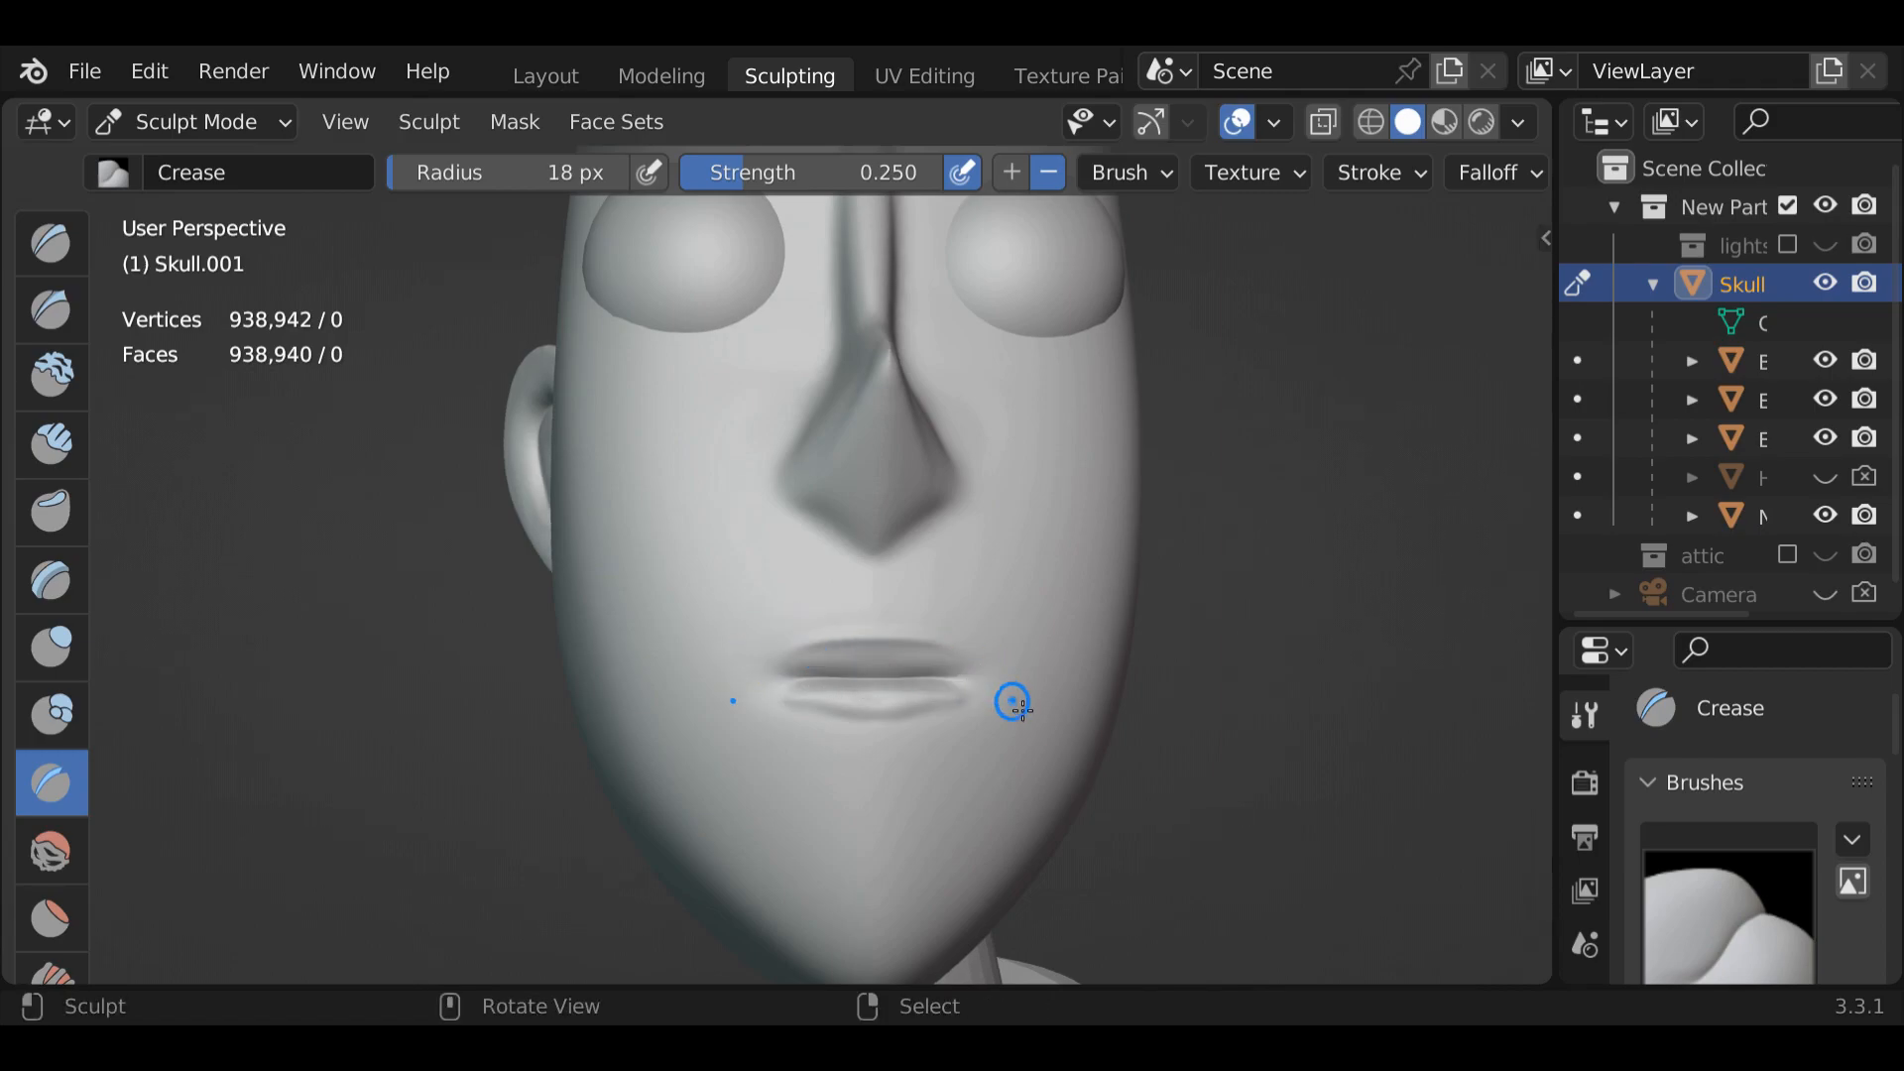
left_click_drag(899, 712, 911, 725, "shift")
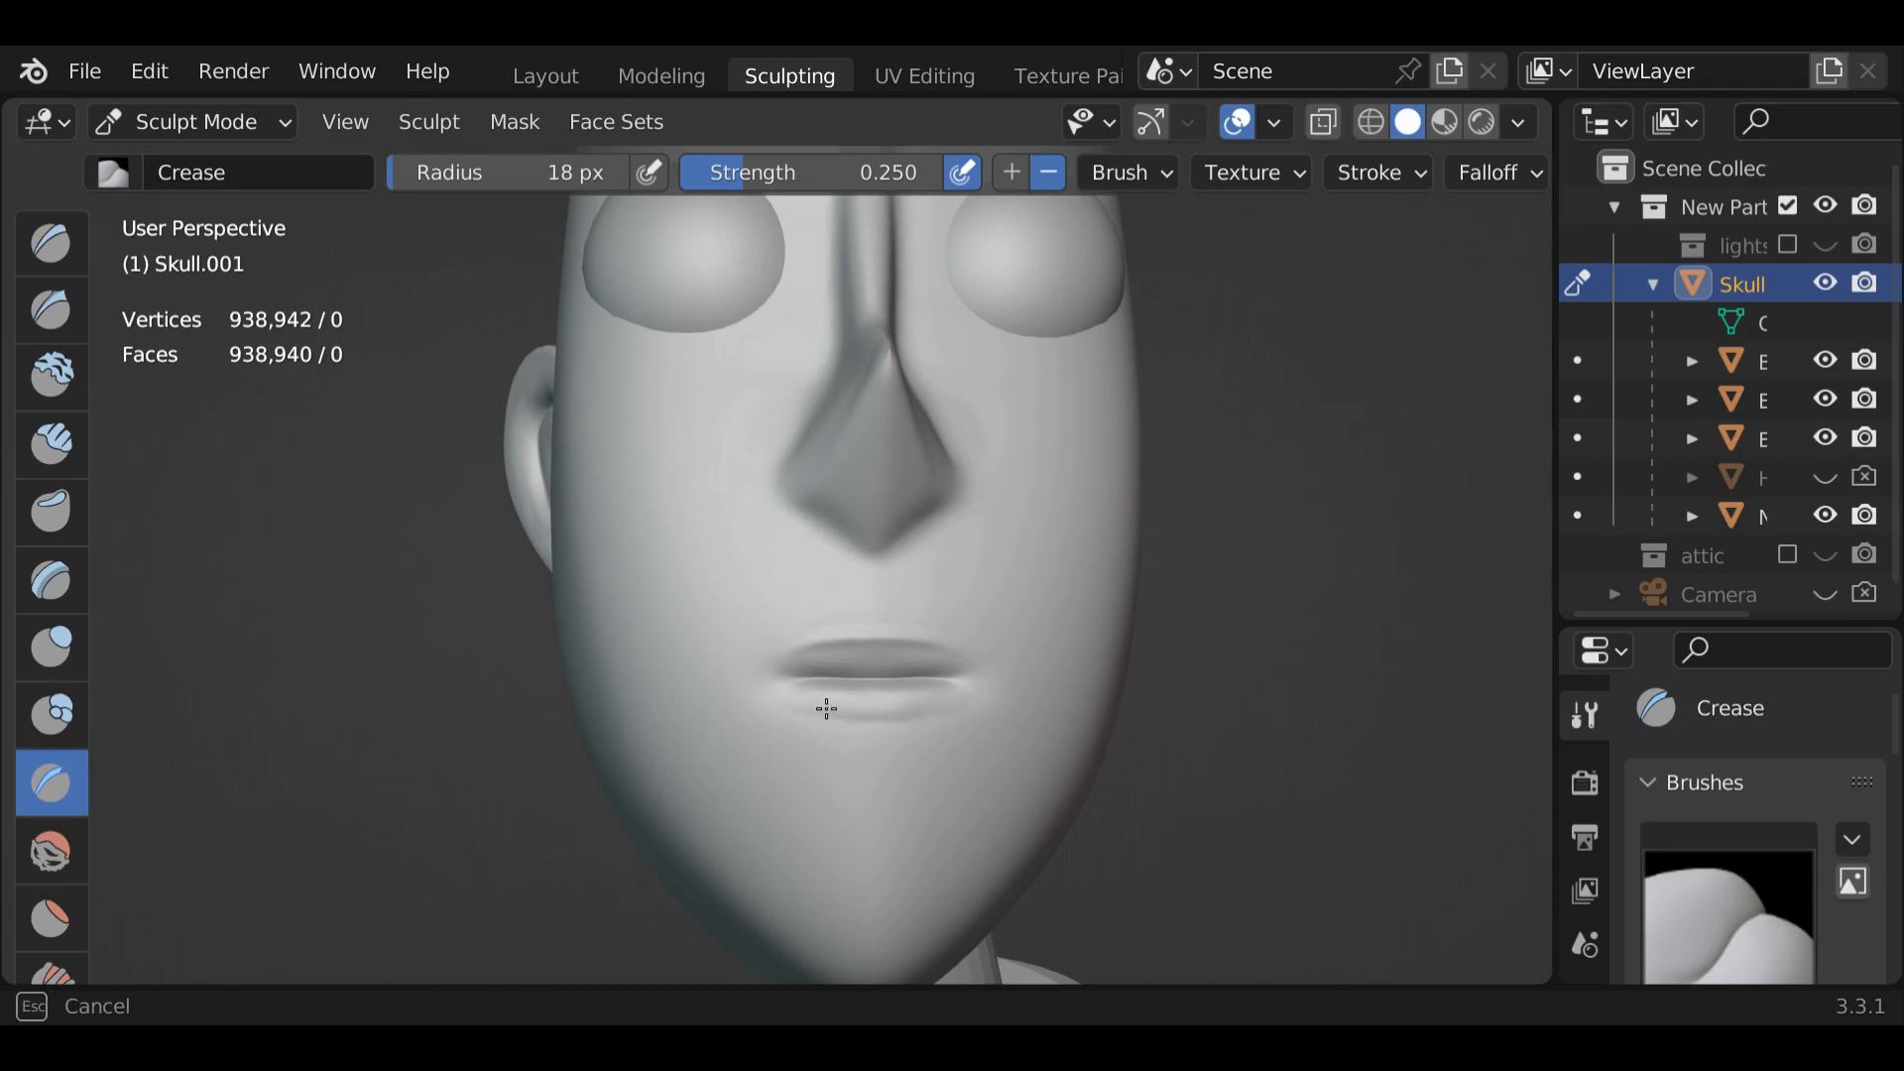
left_click_drag(826, 709, 772, 688)
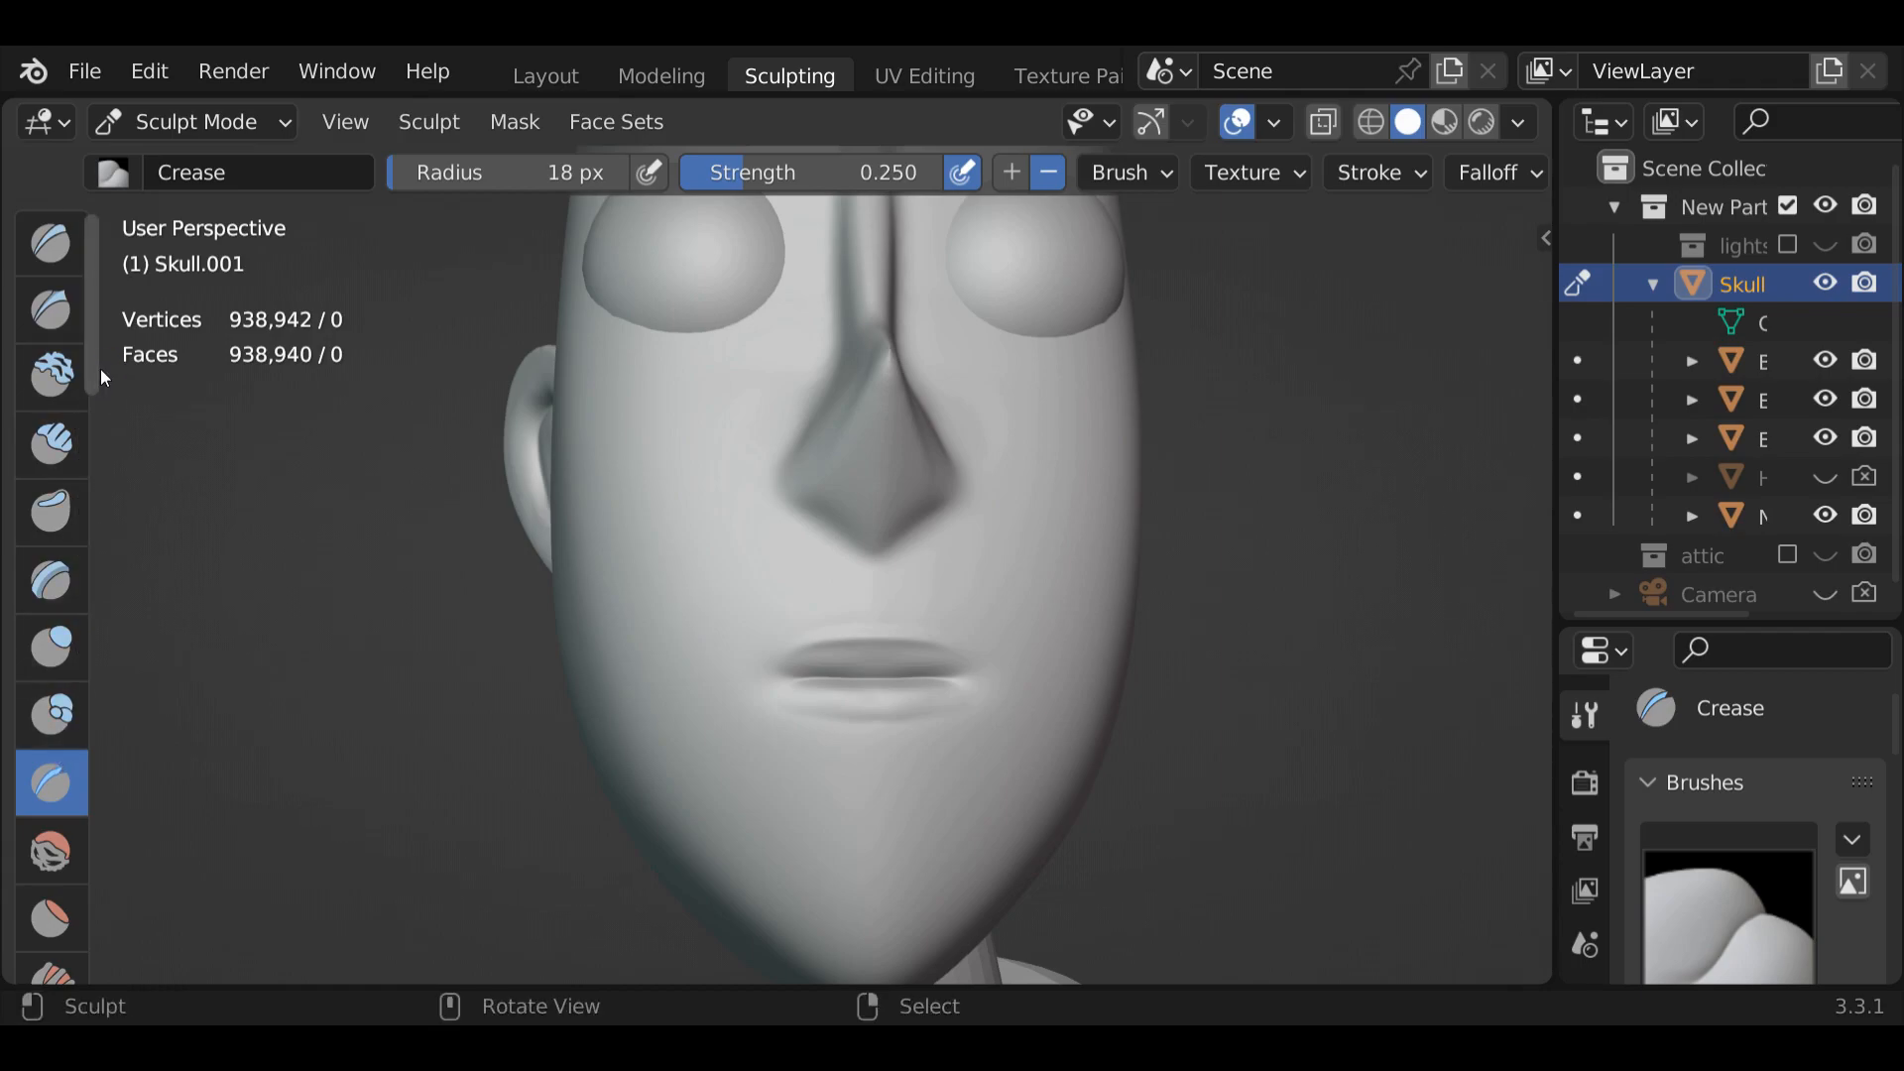
Switch to the Grab brush with a 52 px radius and adjust the mouth corners
scroll(115, 431, "down", 8)
scroll(134, 493, "down", 1)
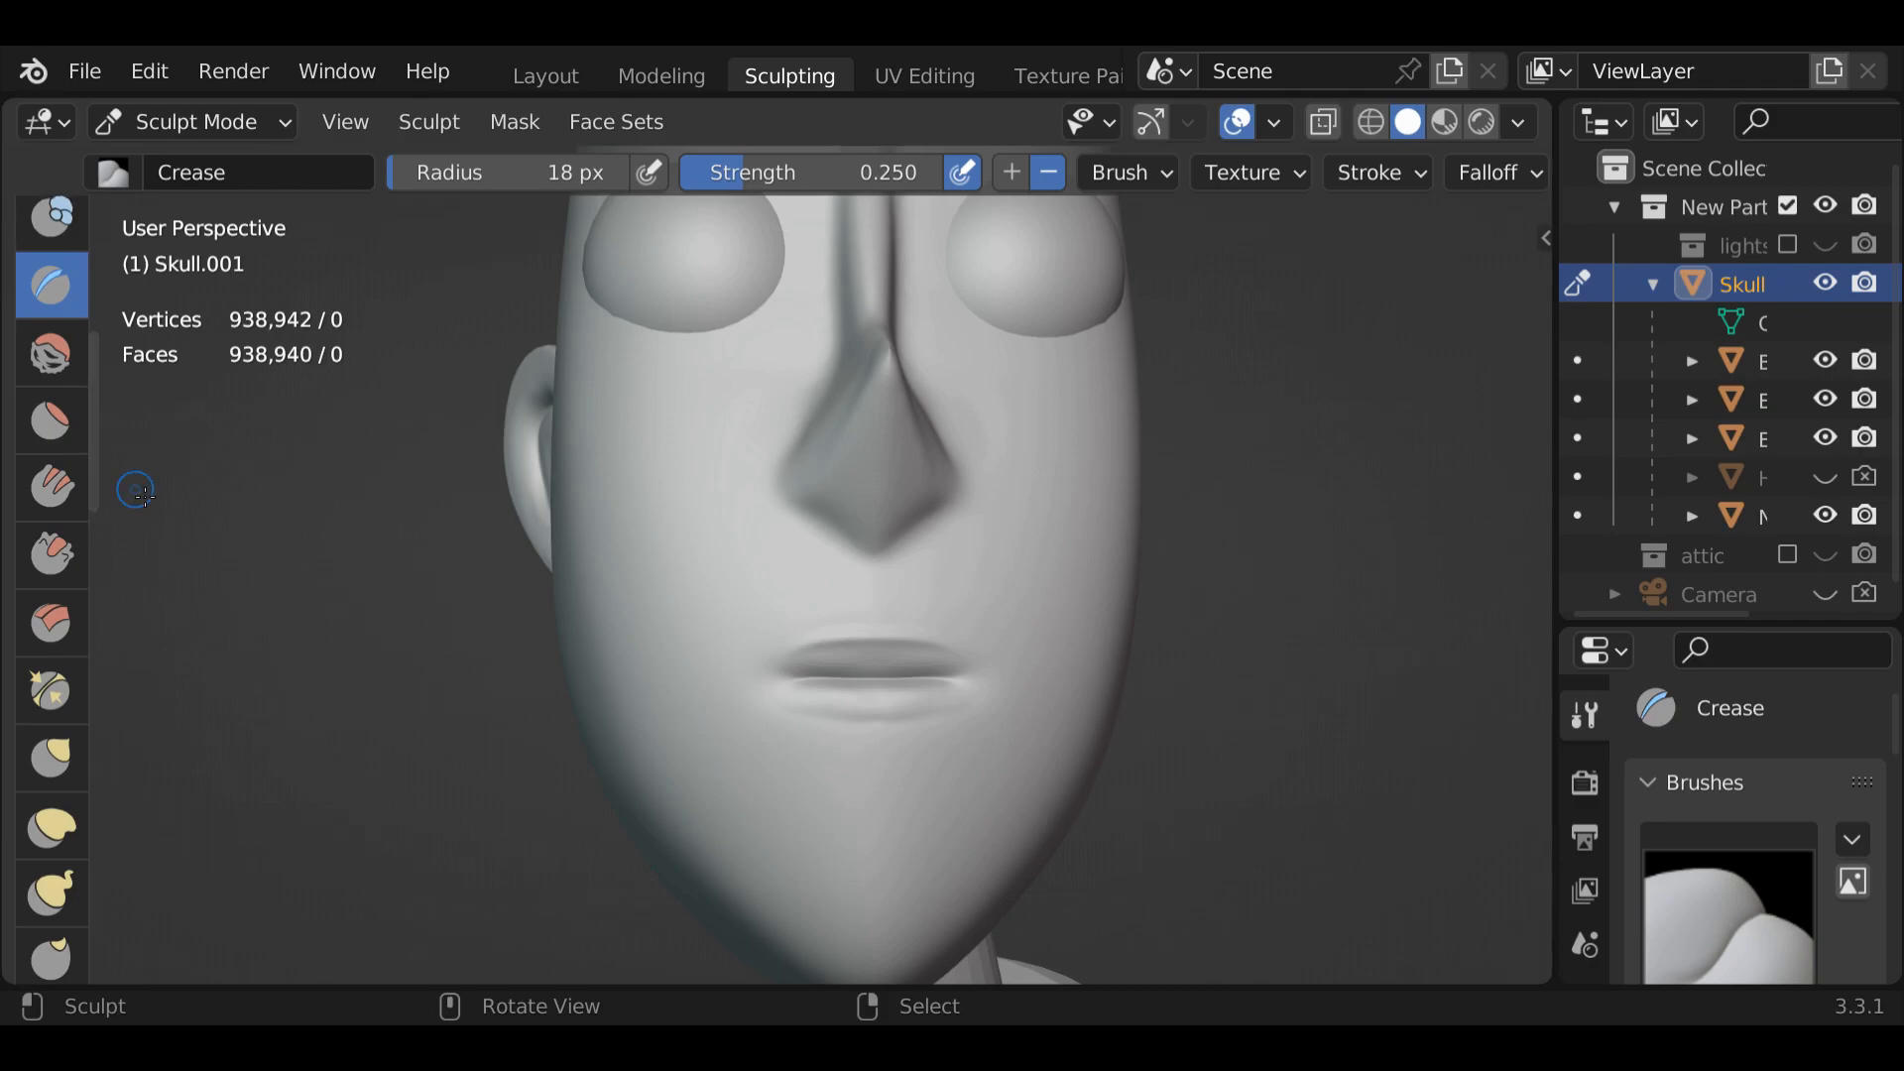
left_click(67, 760)
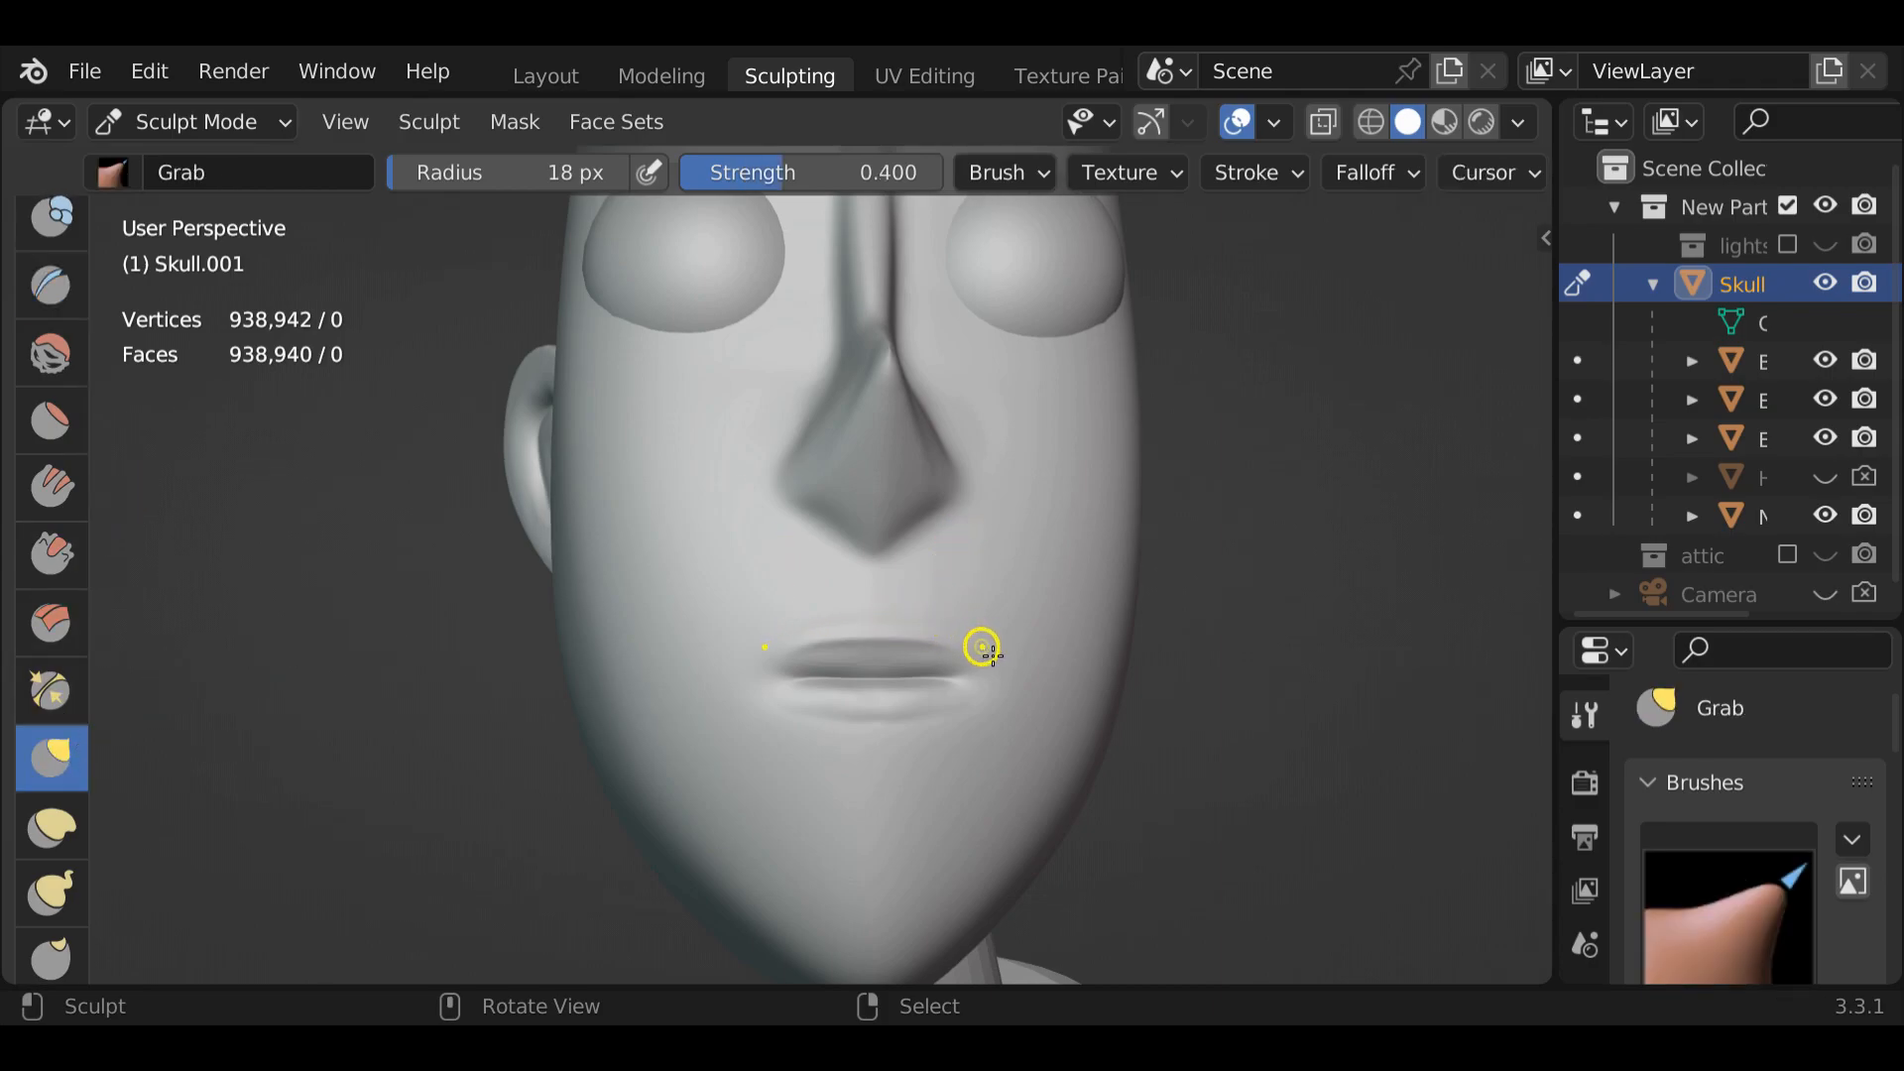
key("f")
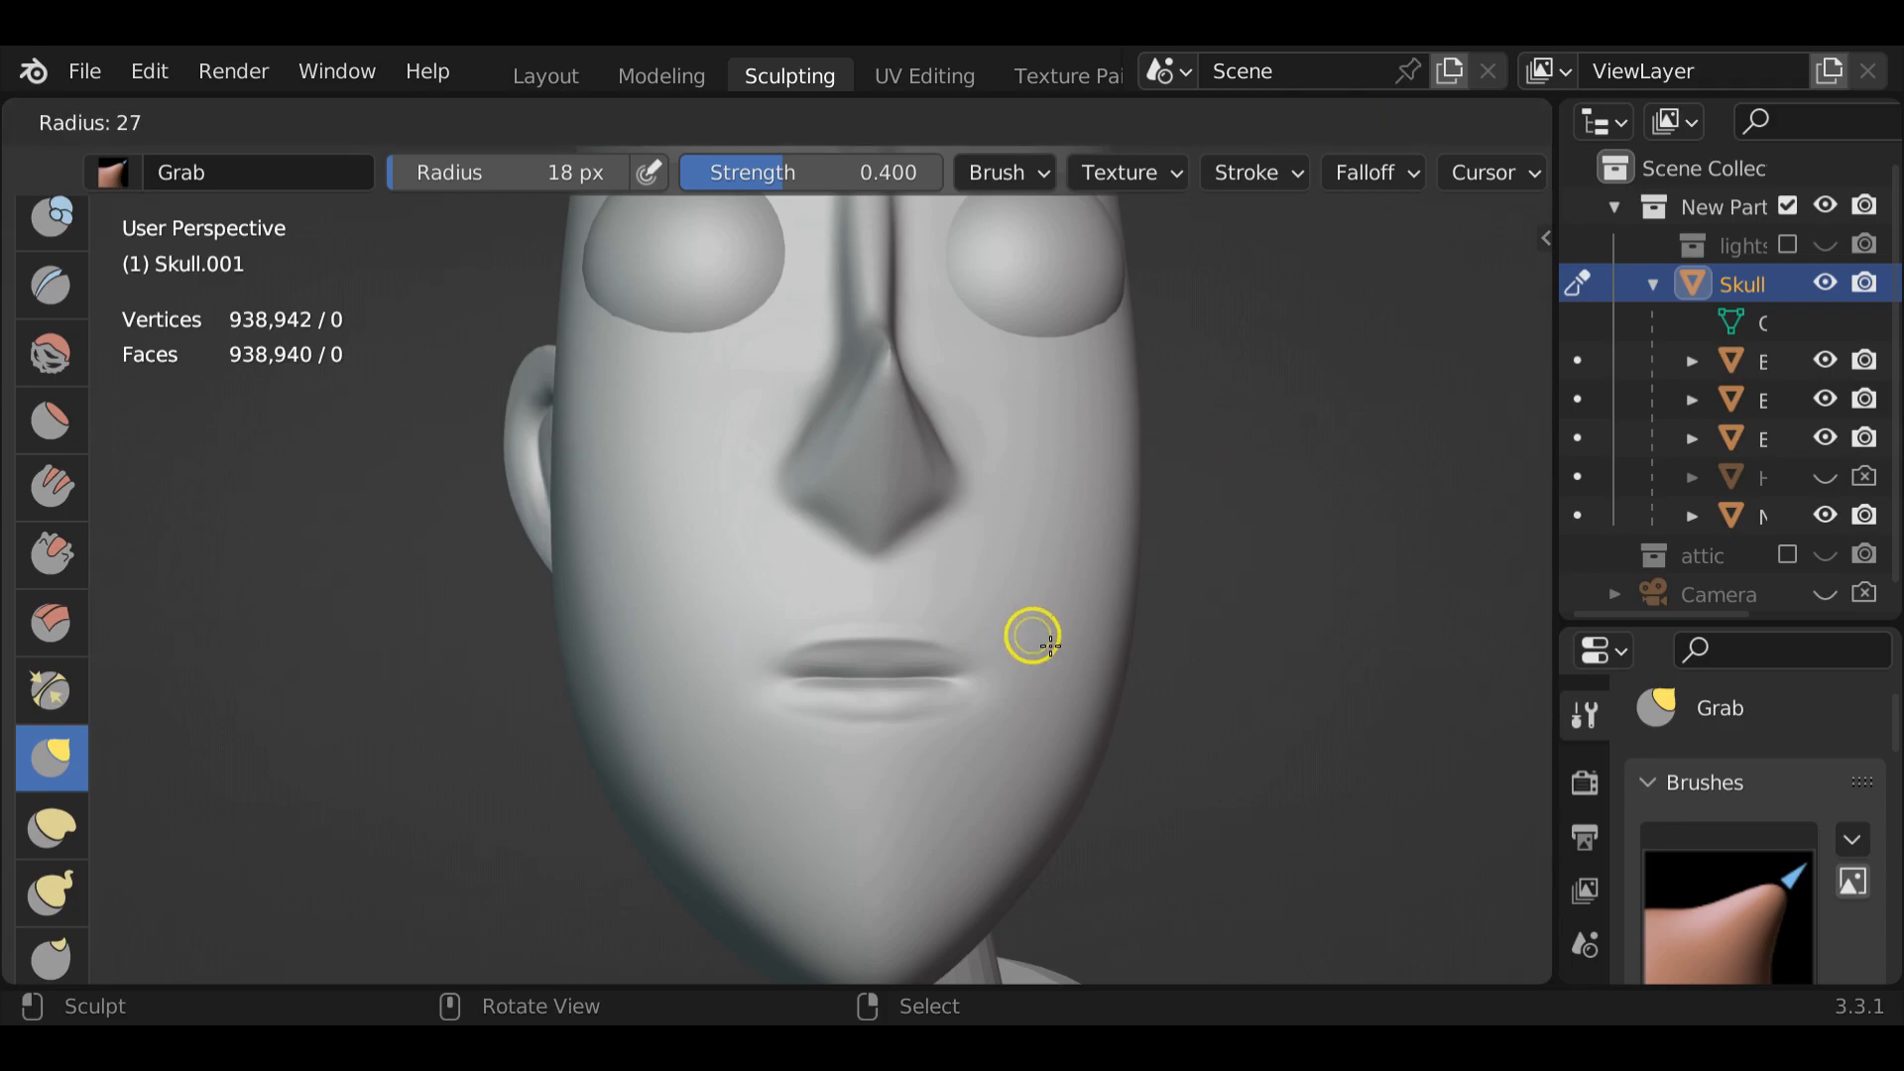
left_click(1017, 634)
left_click_drag(969, 659, 970, 665)
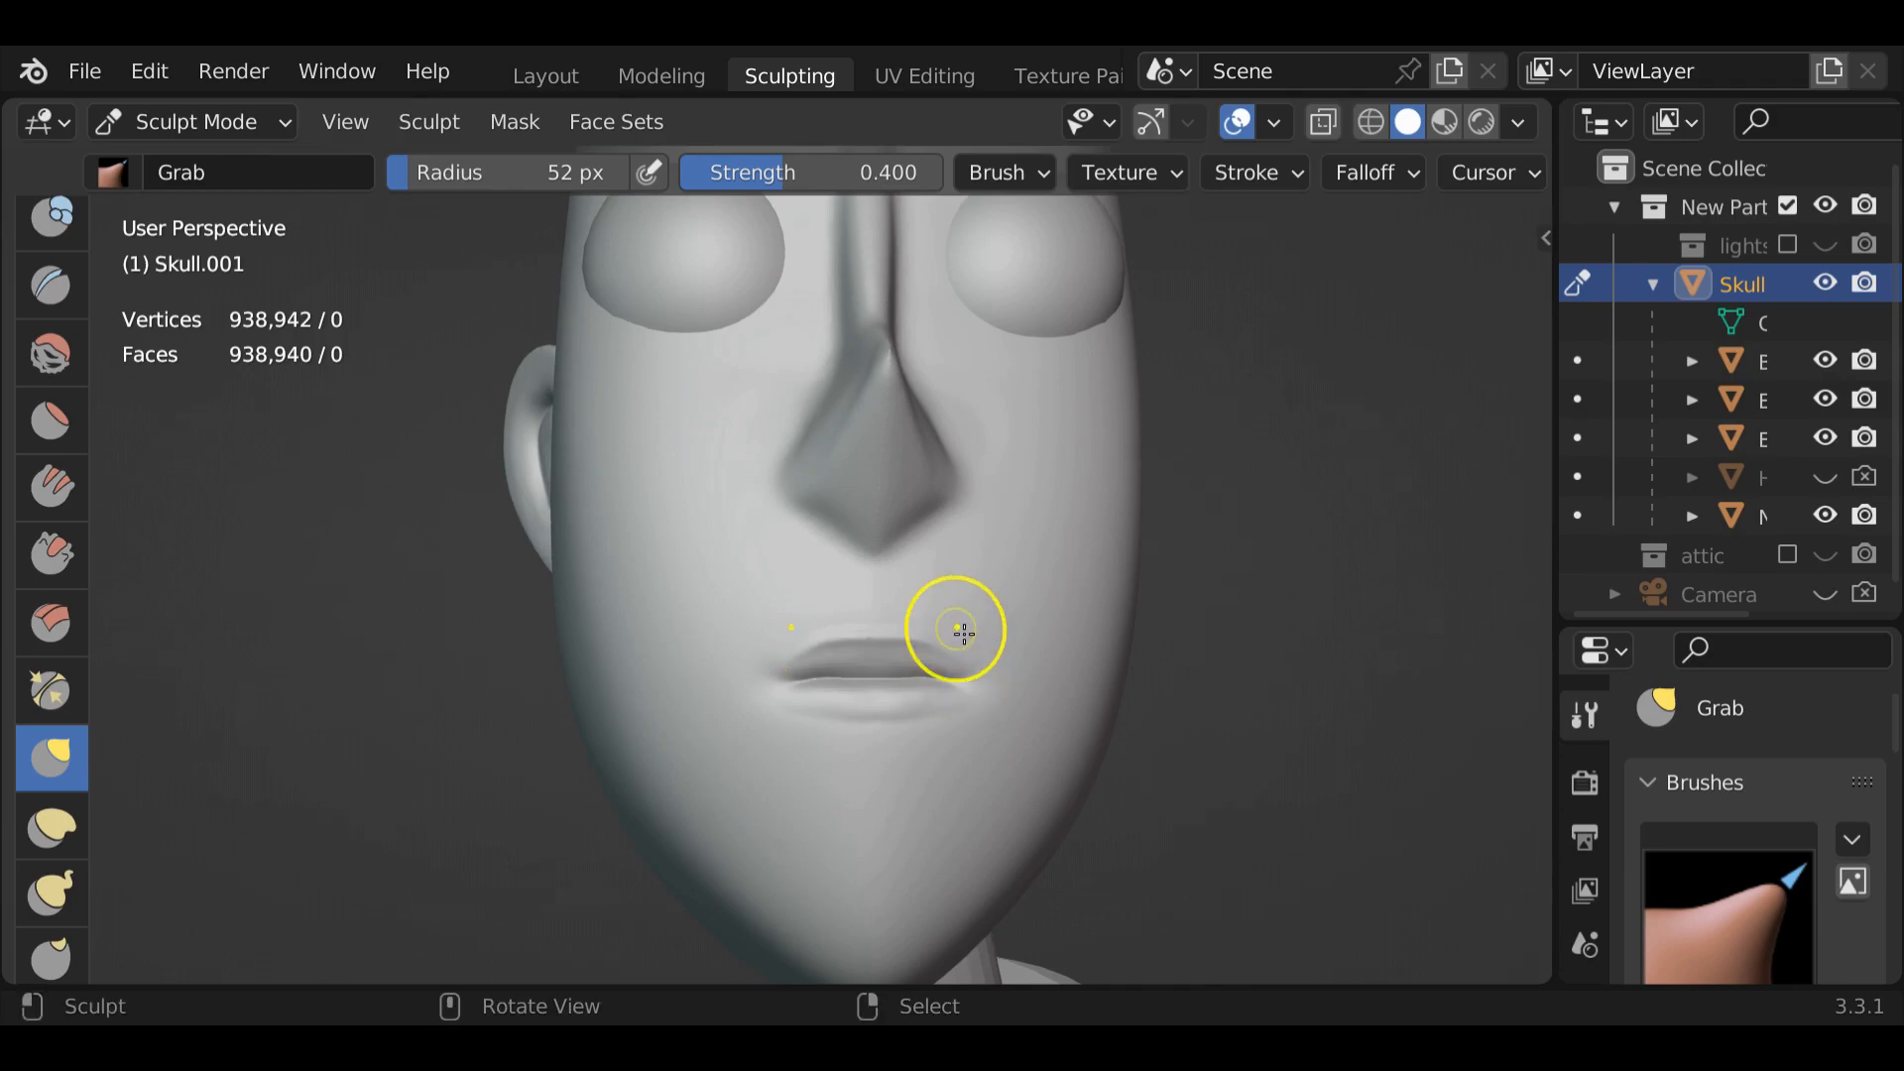
Reshape the sides of the lips with the Grab brush at 85 px, and refine the corners at 30 px
key("f")
left_click(999, 645)
mouse_move(937, 635)
left_mouse_down()
mouse_move(964, 711)
mouse_move(943, 655)
left_mouse_up()
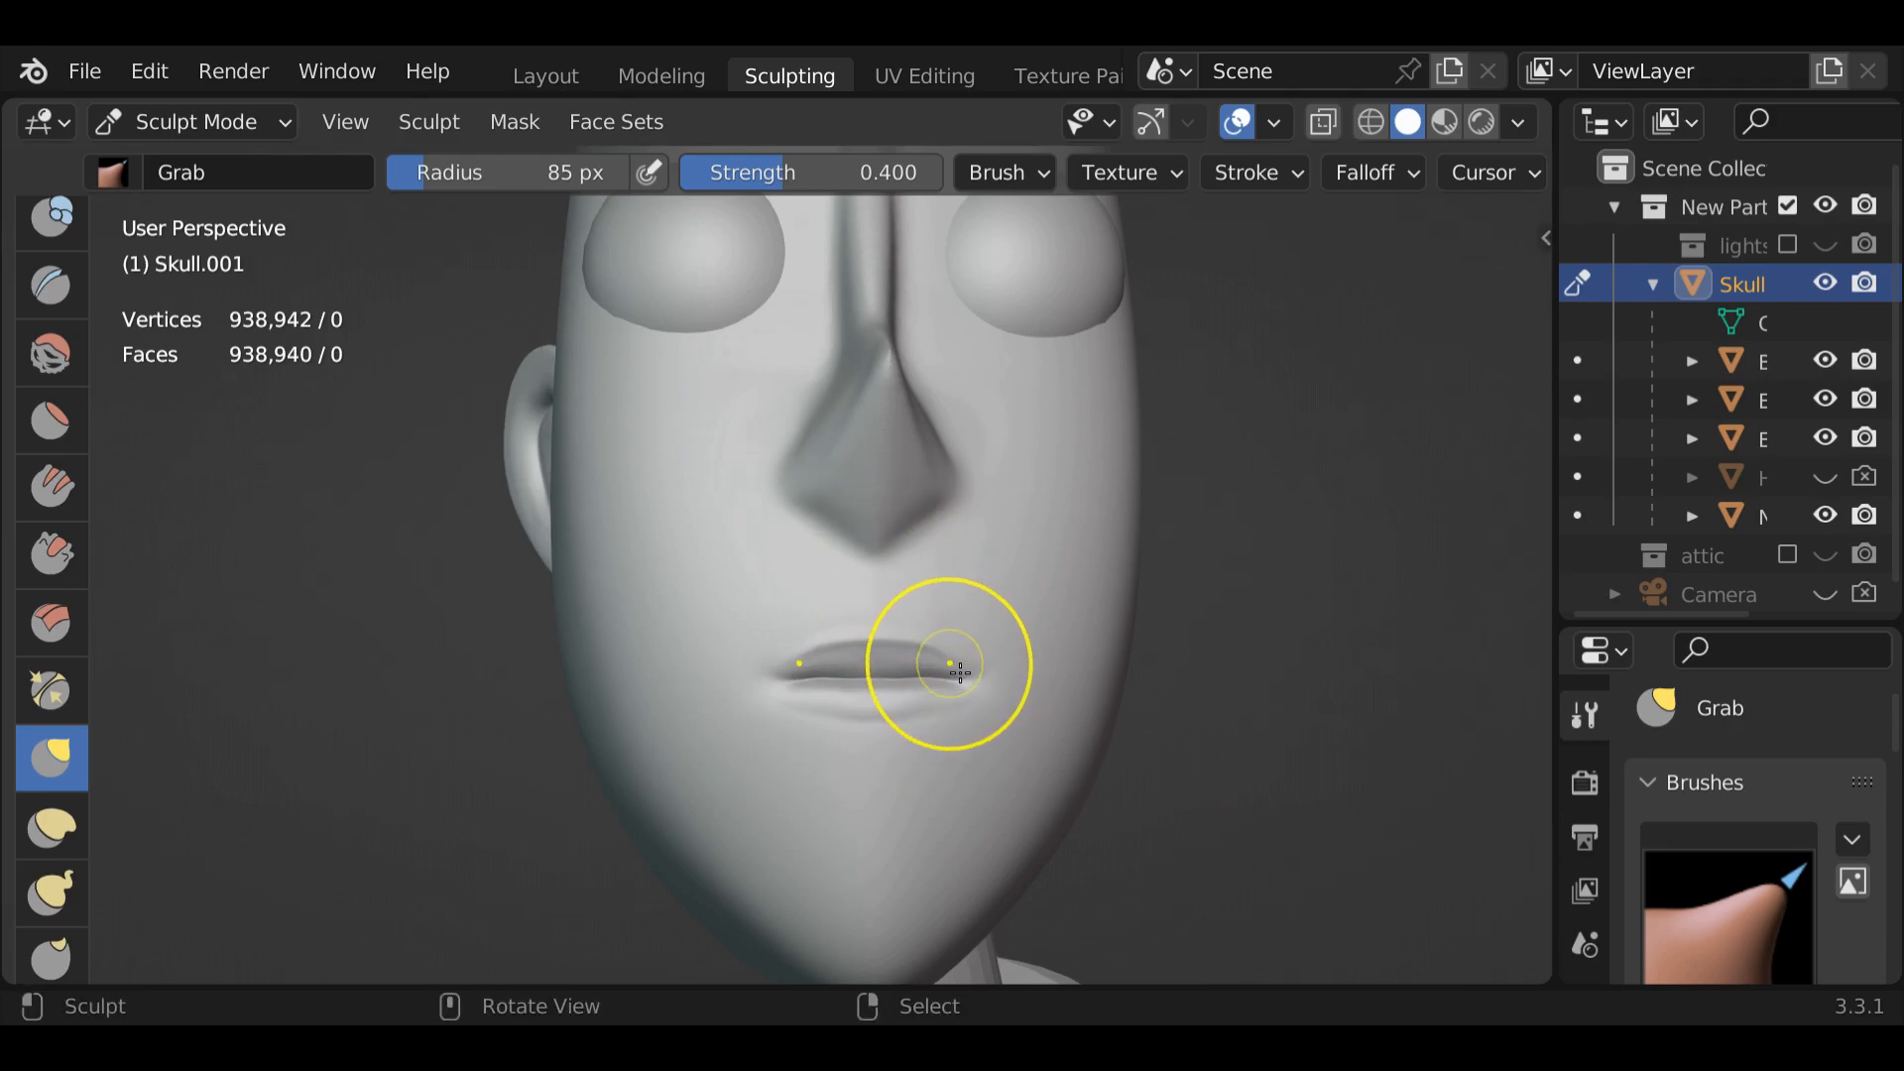
key("f")
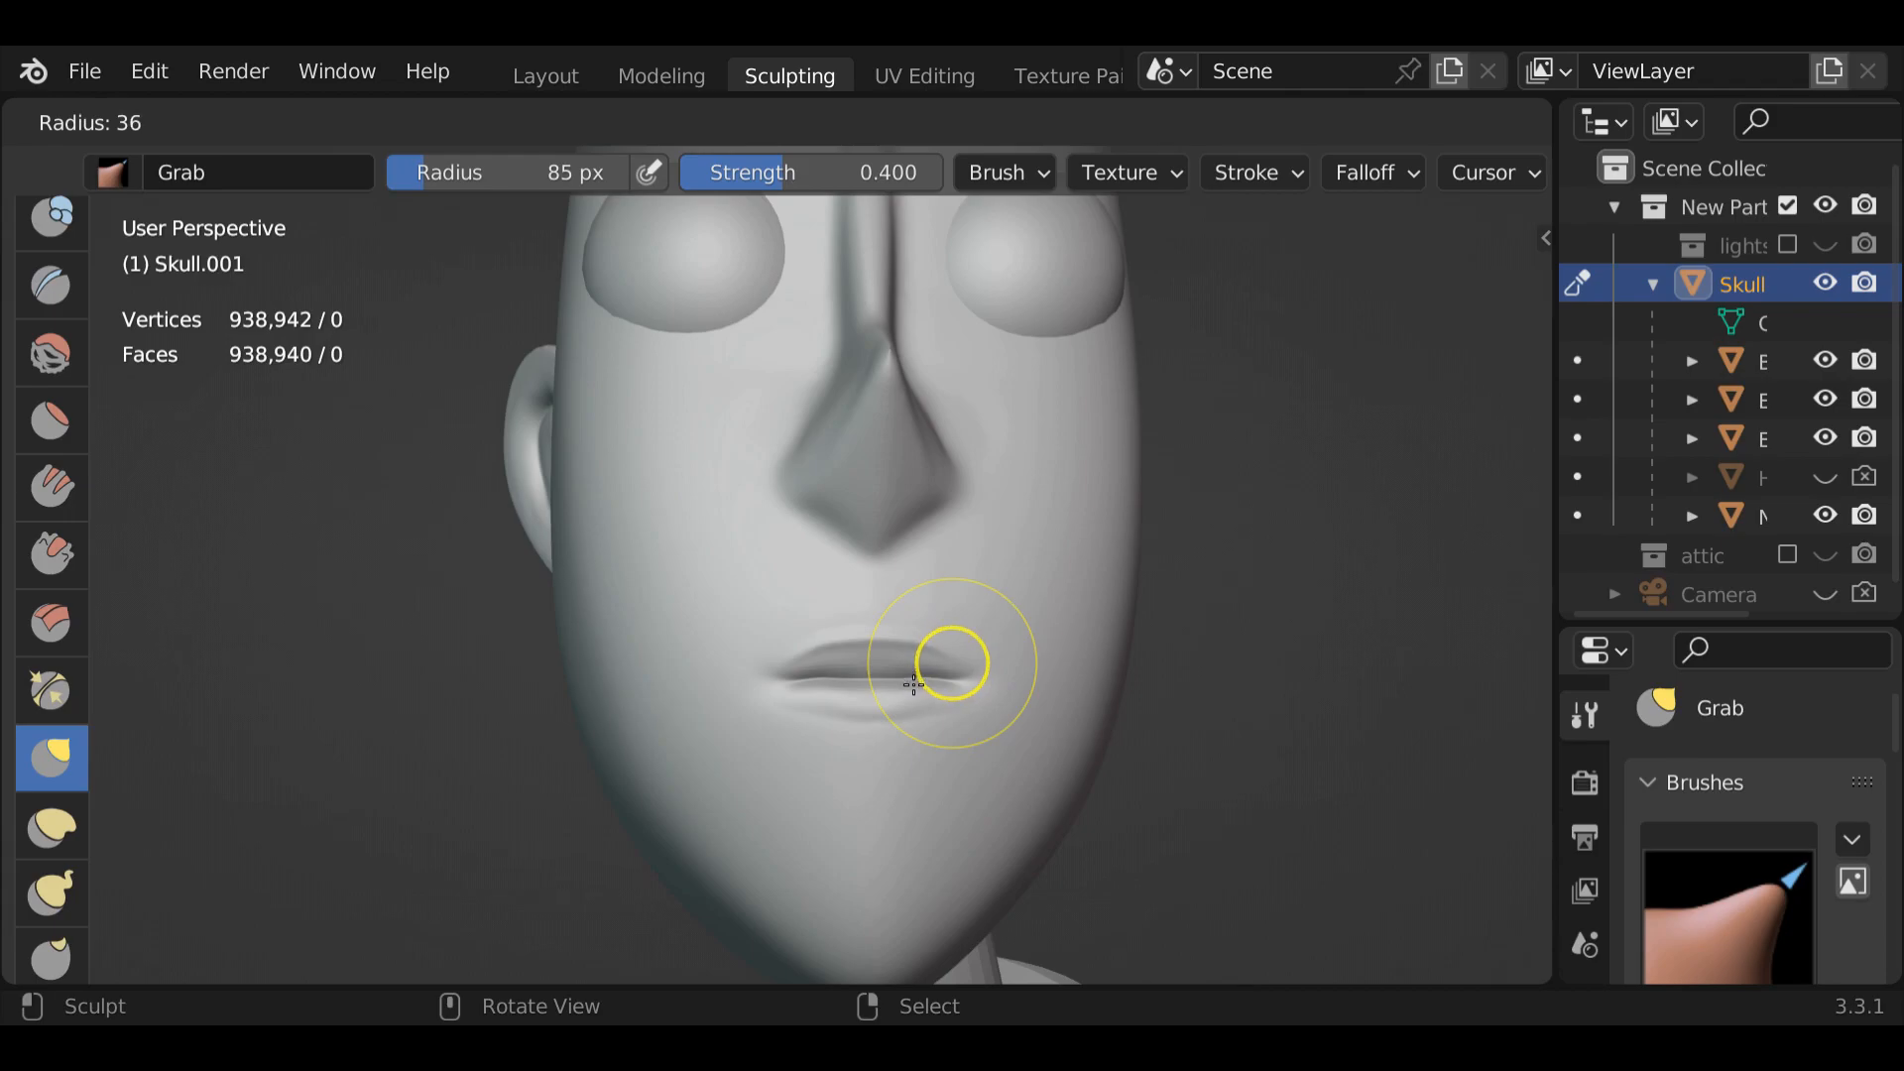
left_click(908, 687)
left_click_drag(965, 706, 952, 674)
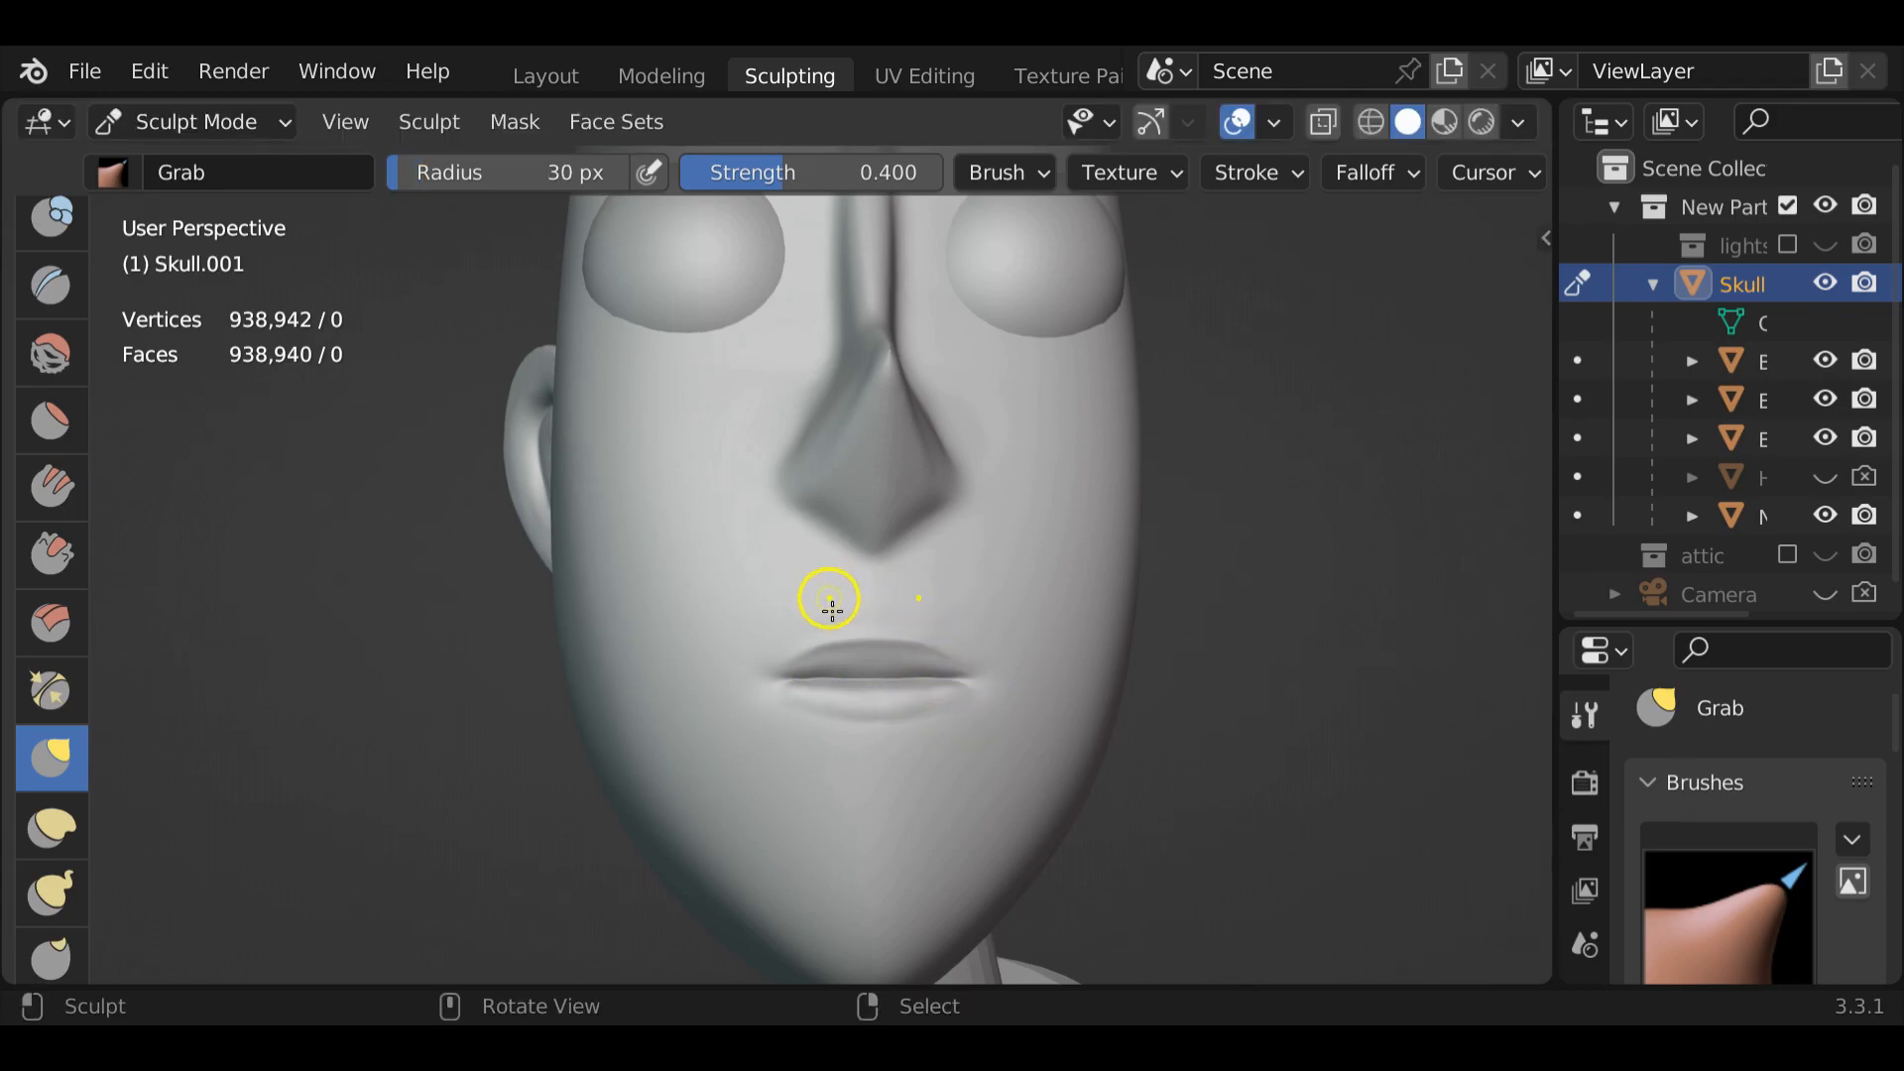
left_click_drag(780, 694, 771, 674)
Check the mouth from the front and save the file
mouse_move(289, 663)
middle_mouse_down()
mouse_move(476, 767)
mouse_move(180, 695)
mouse_move(479, 725)
mouse_move(316, 685)
mouse_move(415, 702)
mouse_move(404, 685)
mouse_move(282, 690)
middle_mouse_up()
scroll(470, 712, "down", 3)
scroll(311, 680, "up", 4)
scroll(280, 684, "up", 1)
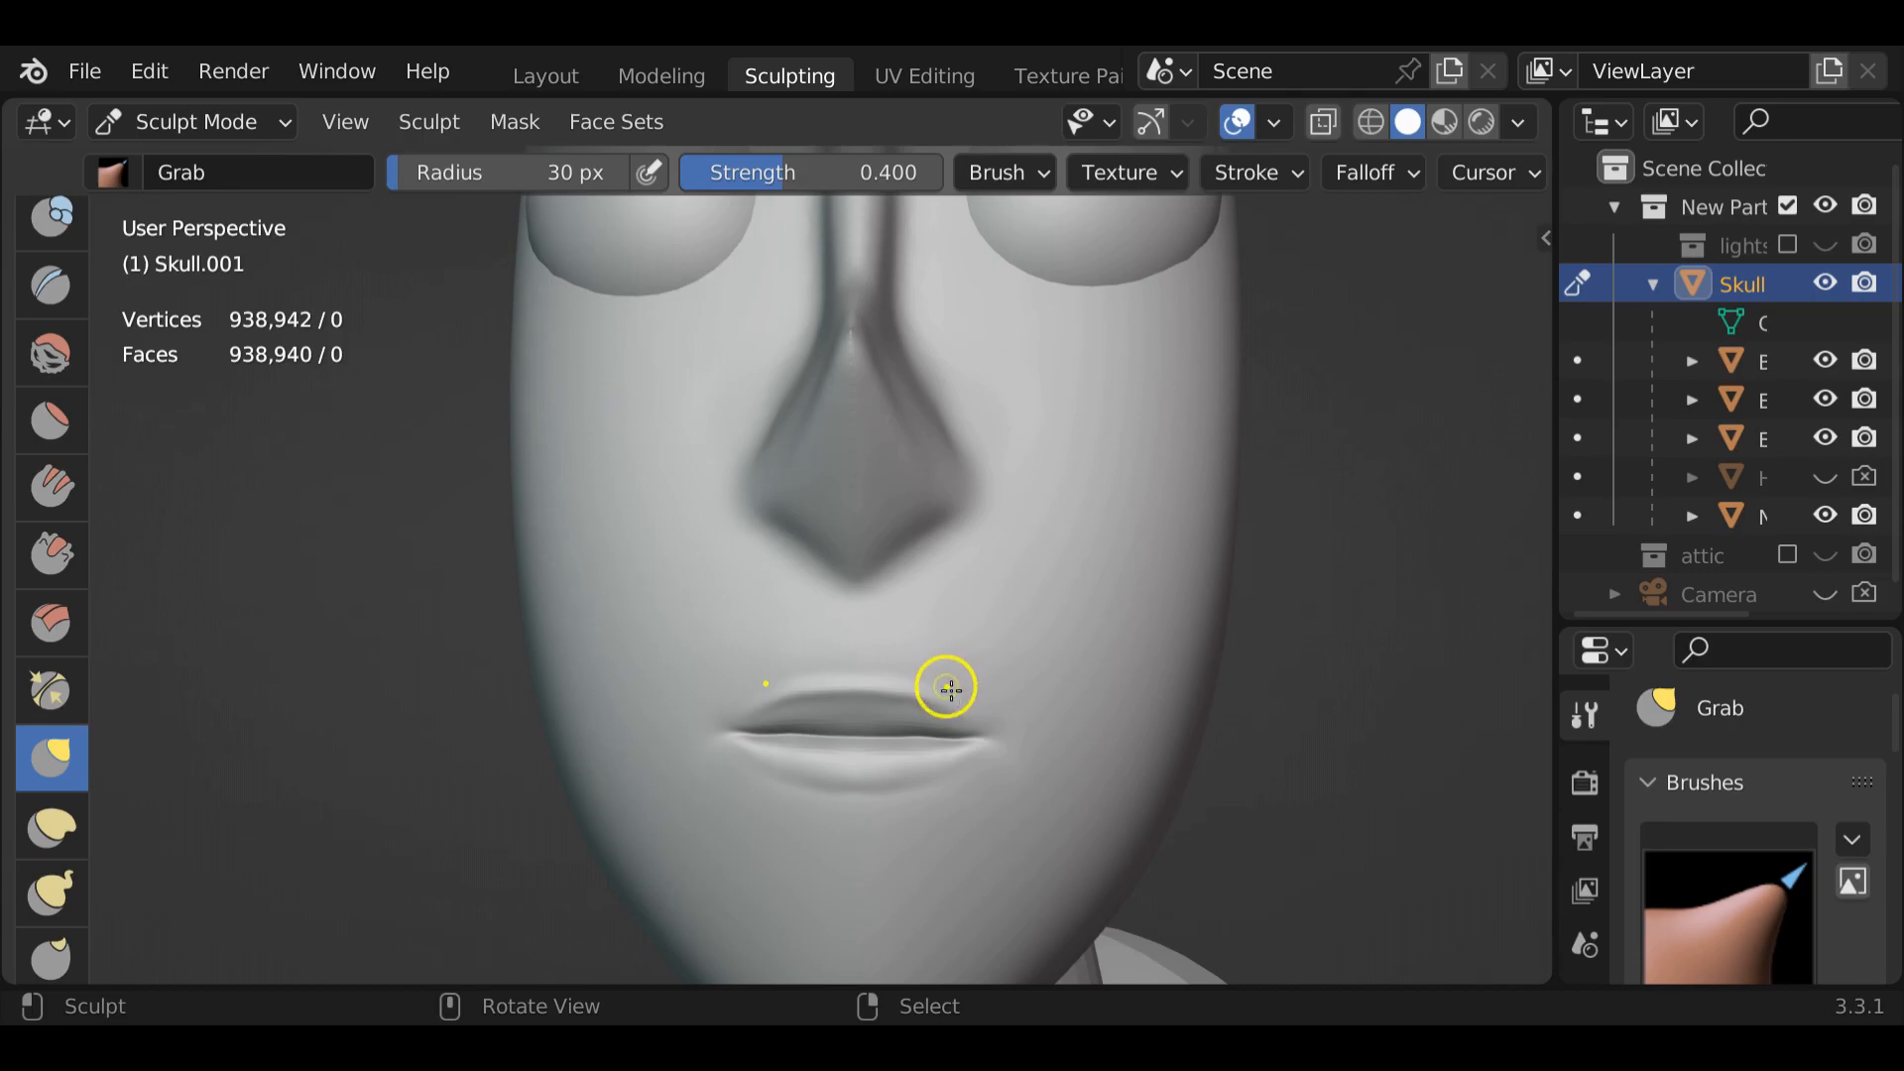
left_click(84, 70)
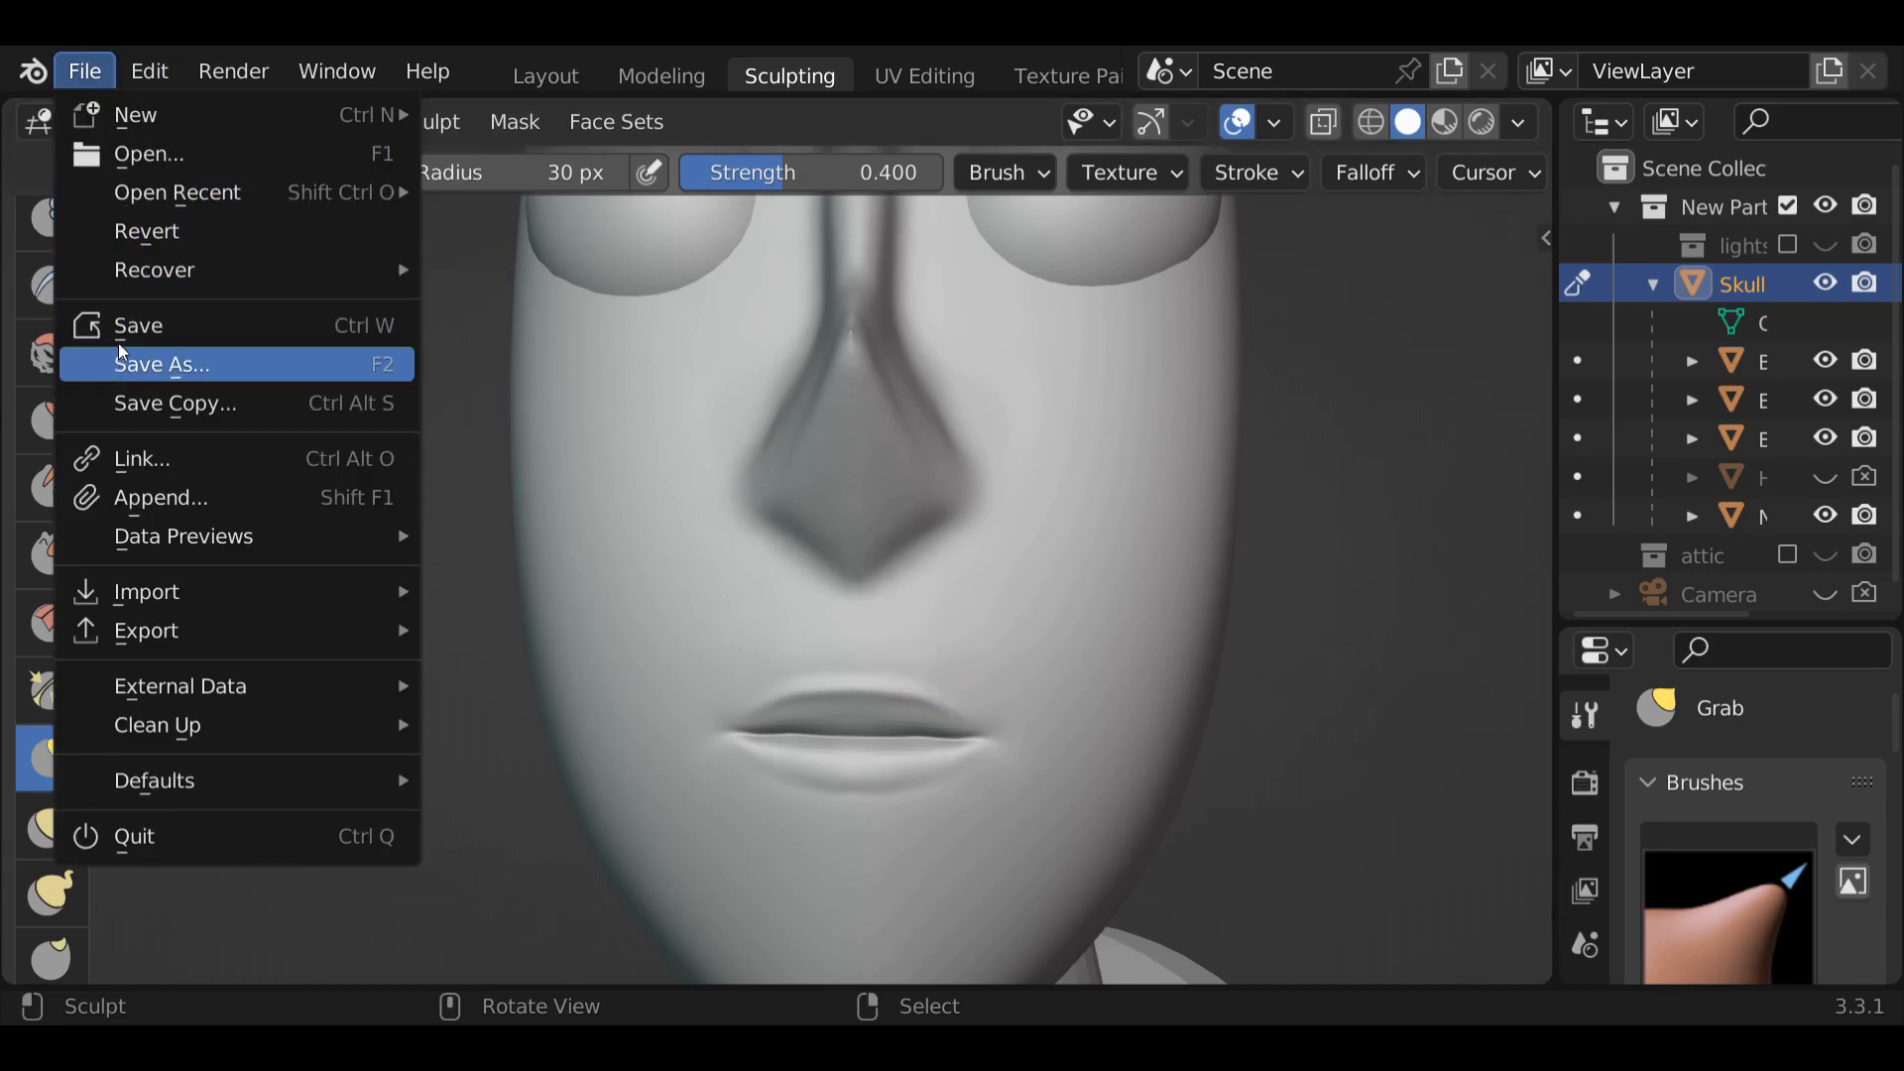
left_click(238, 326)
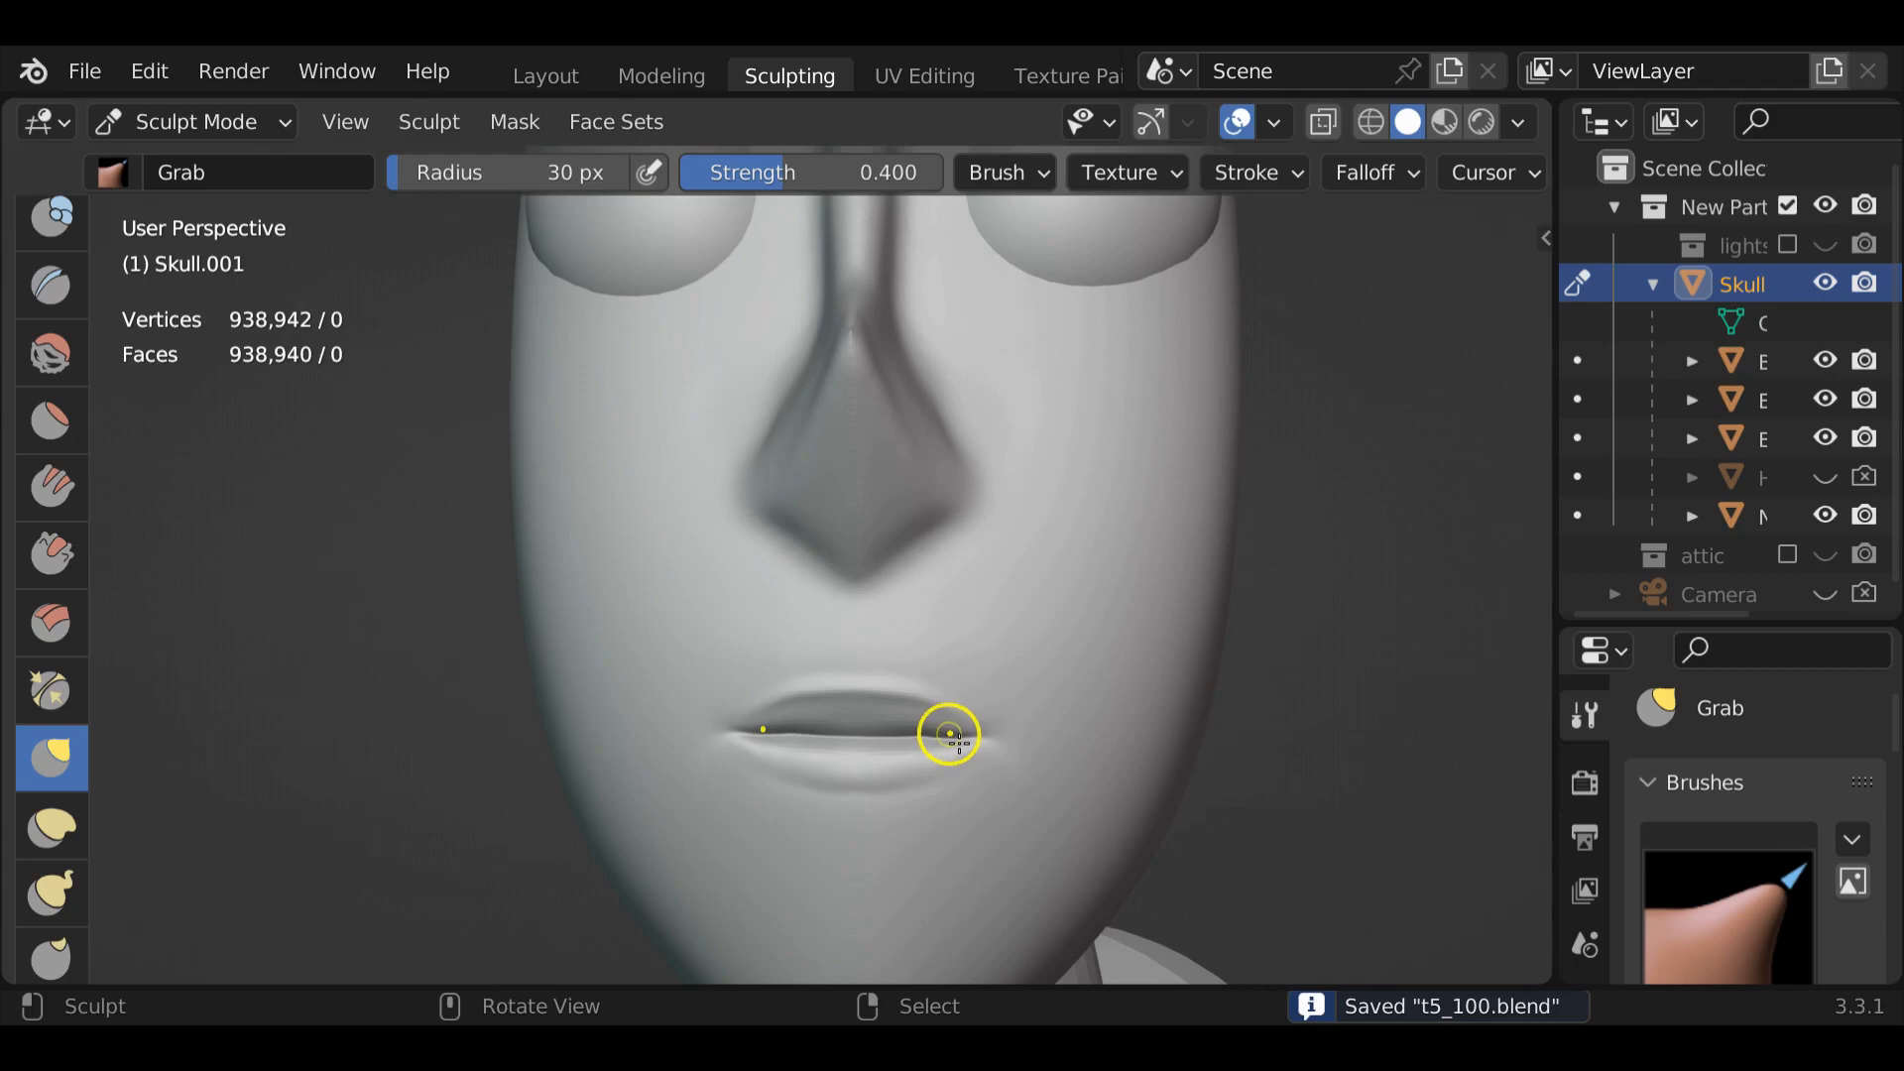
Try to move the mouth corners with the Grab brush at an 88 px radius, and undo the stroke
key("f")
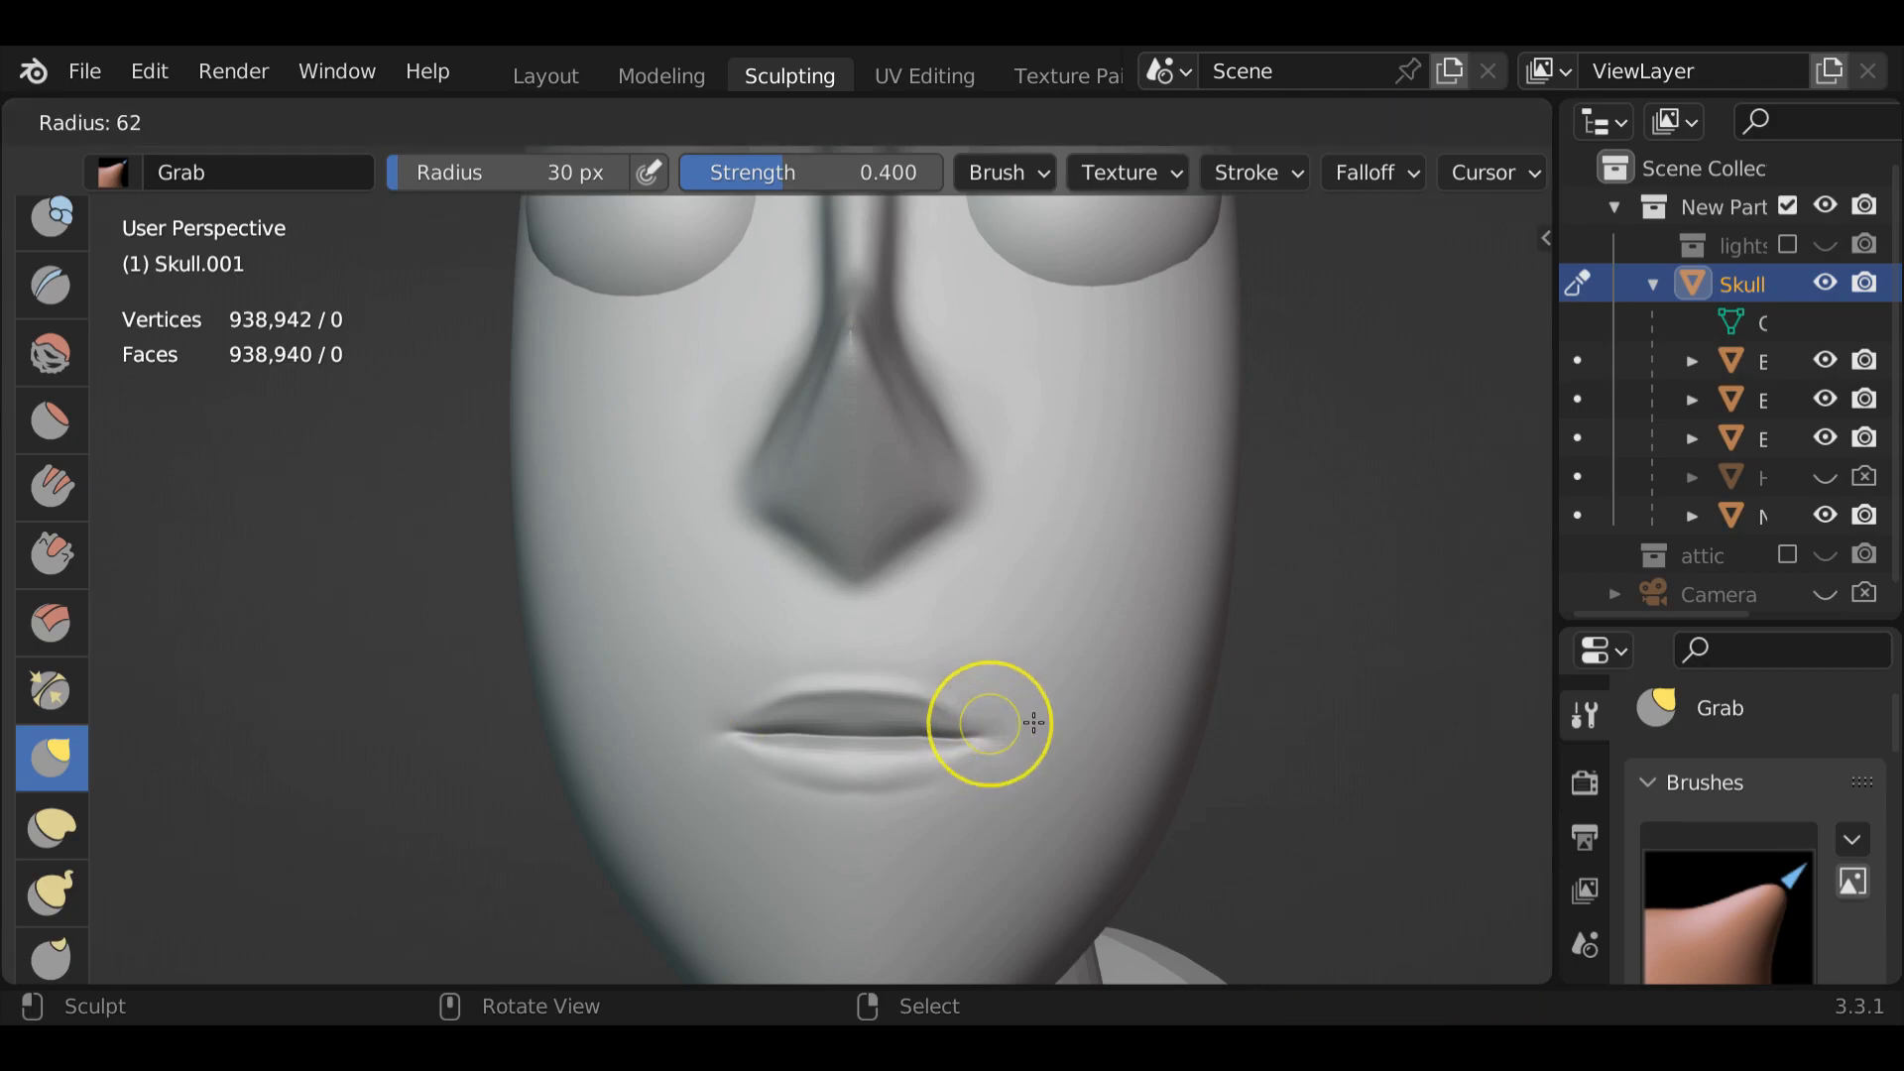
left_click(1033, 710)
mouse_move(1032, 710)
left_mouse_down()
mouse_move(969, 723)
mouse_move(985, 727)
mouse_move(983, 702)
mouse_move(988, 730)
left_mouse_up()
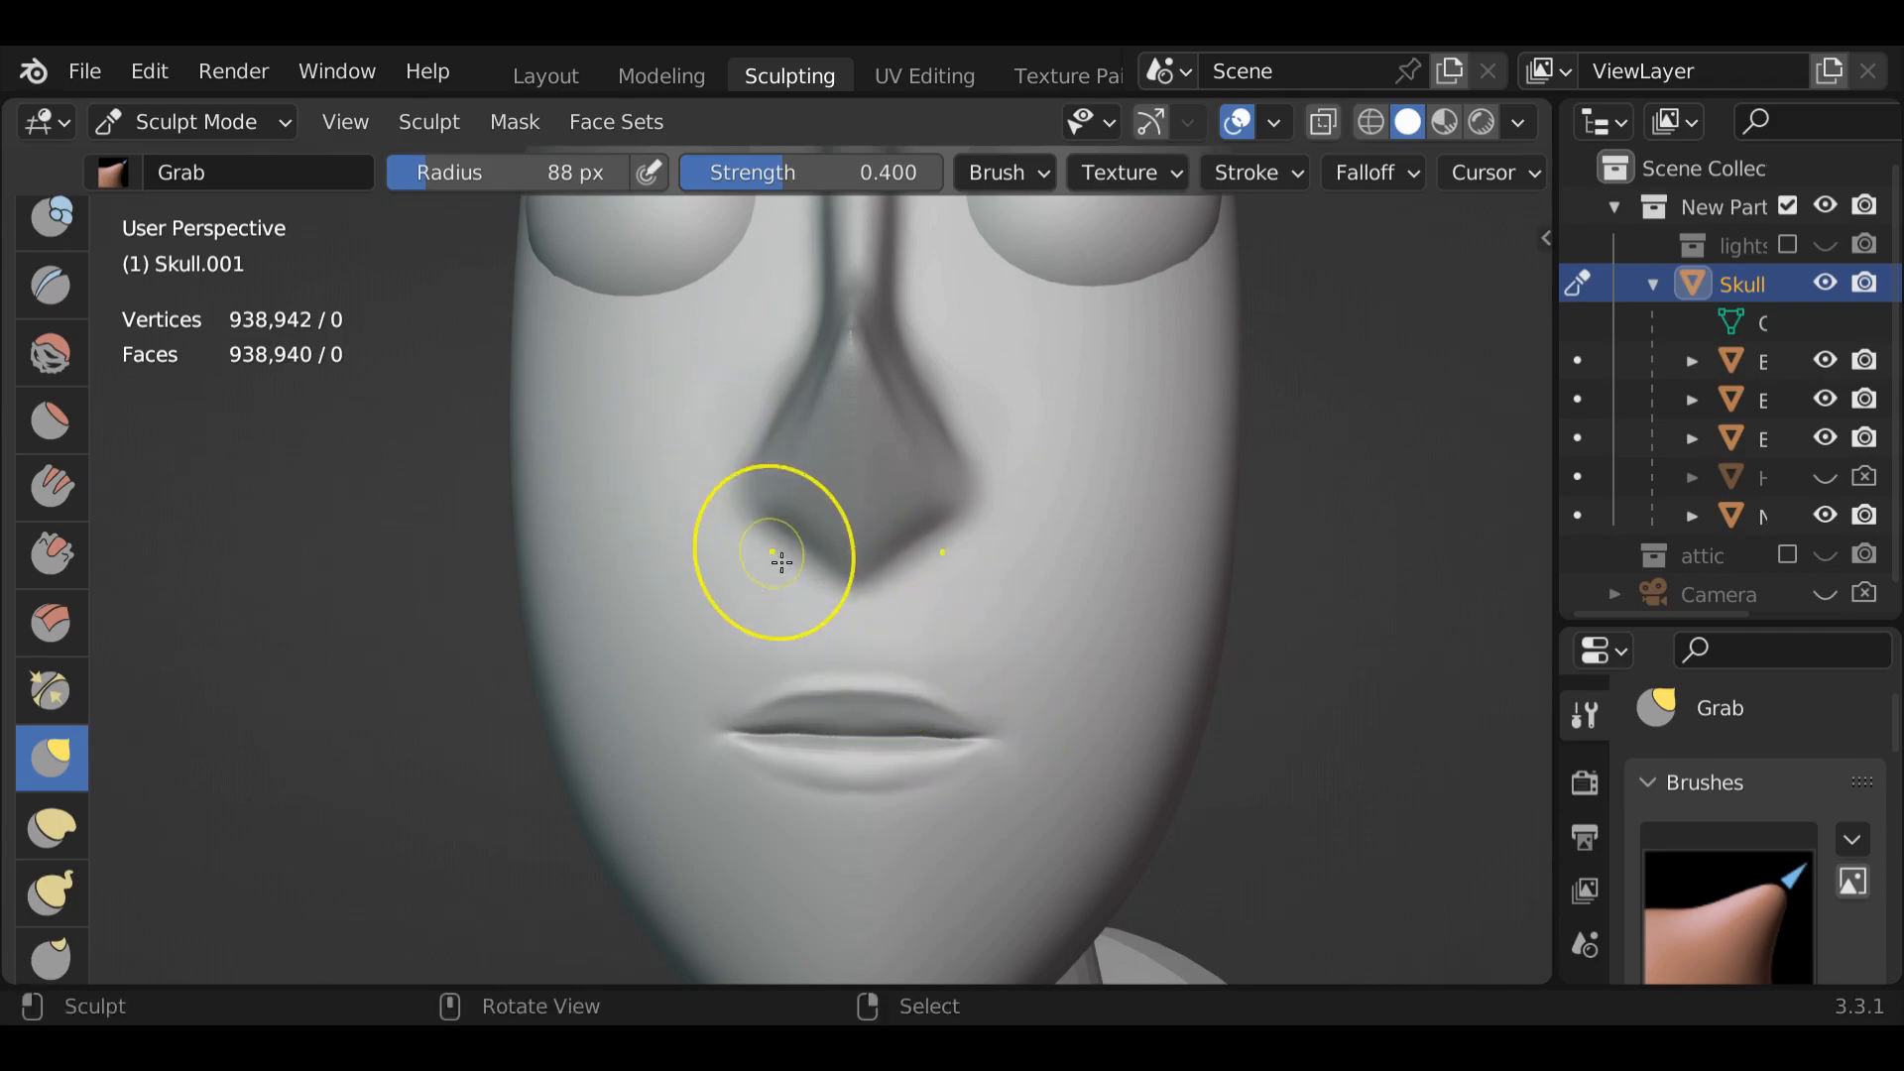
left_click(150, 70)
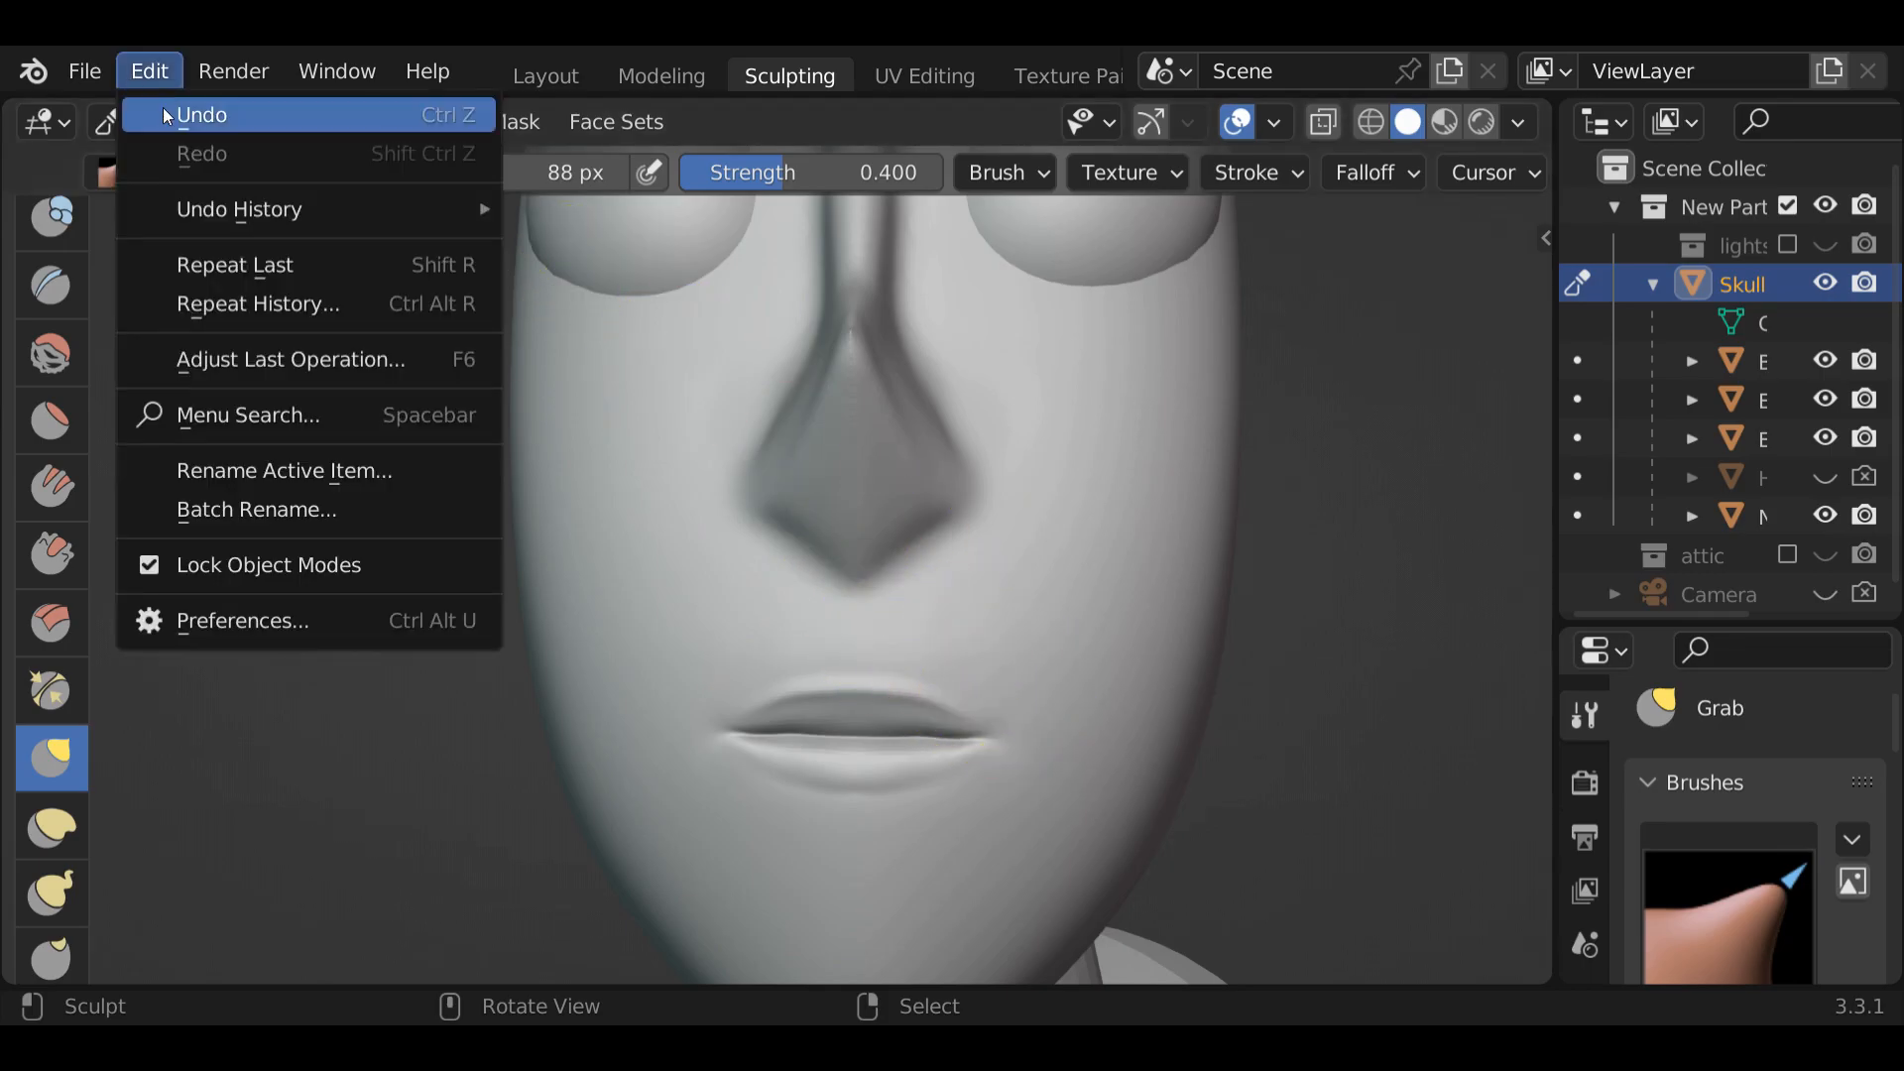
left_click(165, 115)
Try a finer pull on the mouth corners with an 11 px Grab brush, and undo it
key("f")
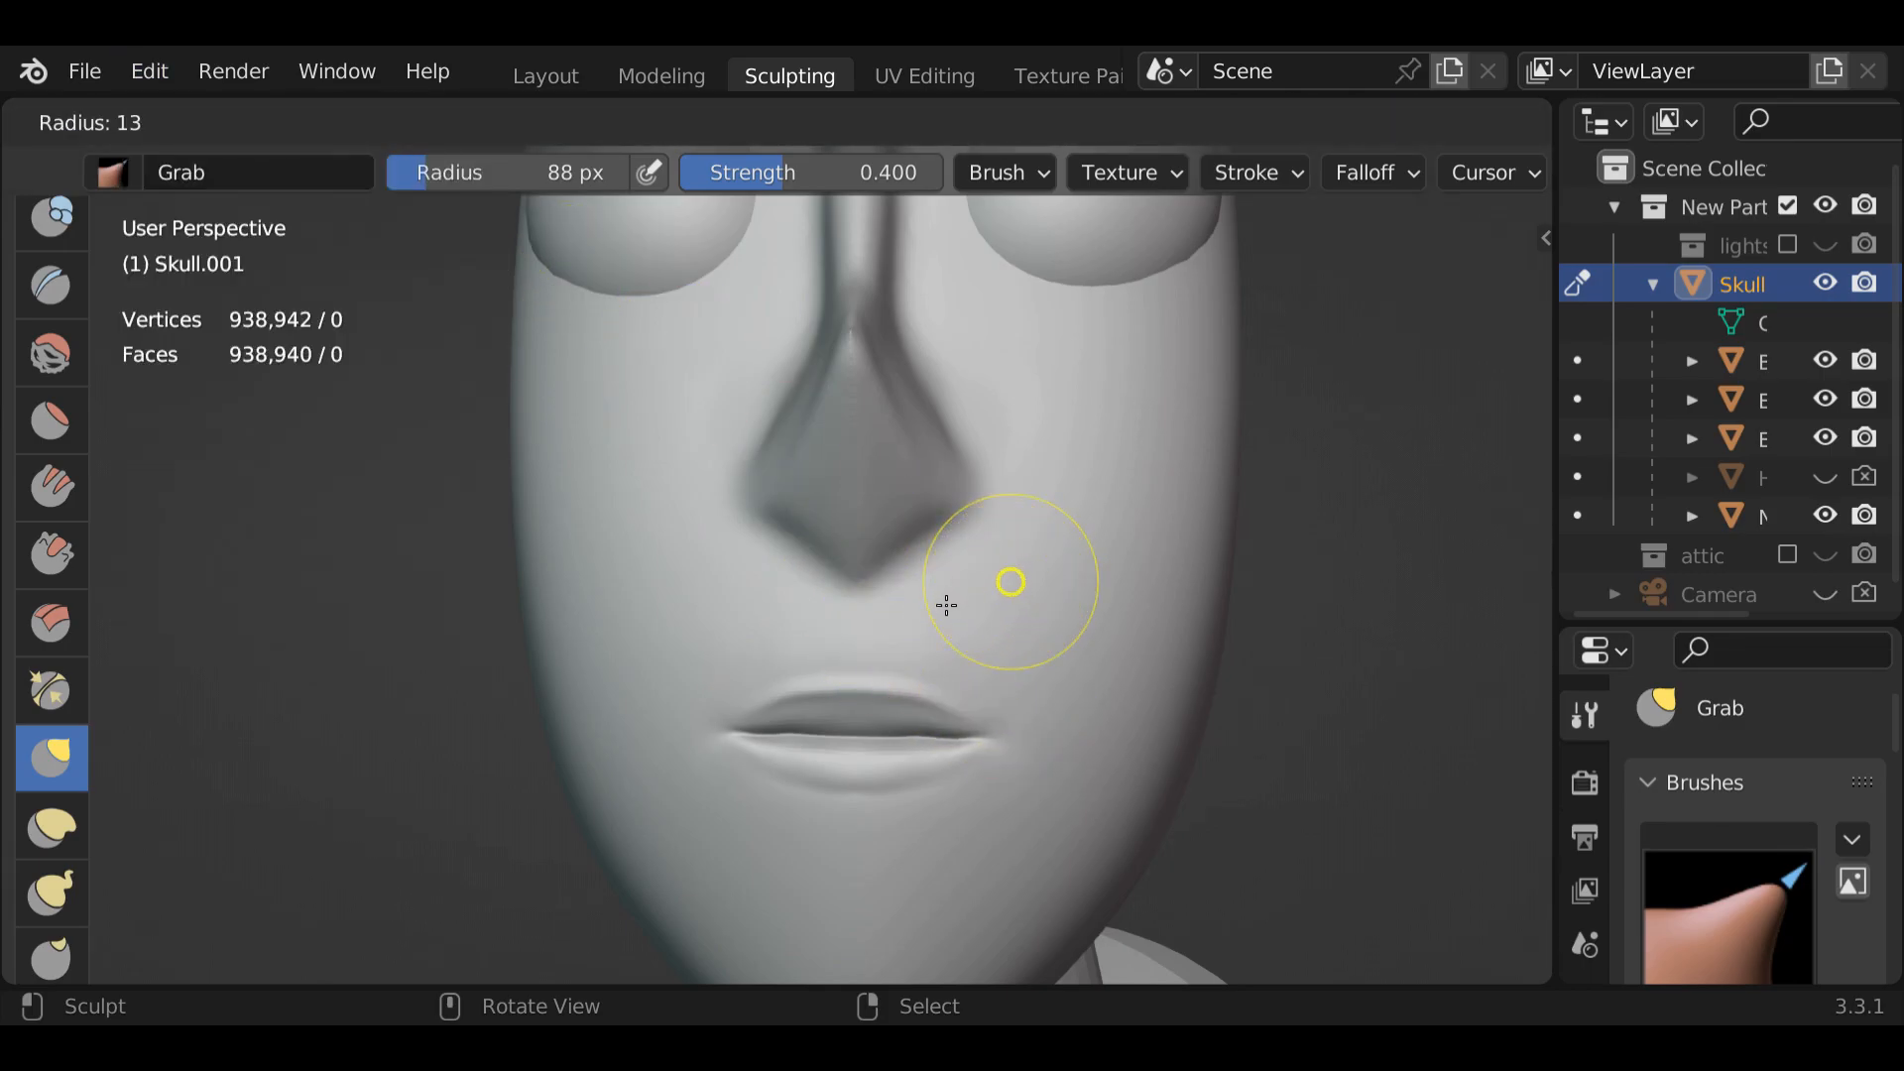
left_click(948, 602)
left_click_drag(980, 733, 969, 673)
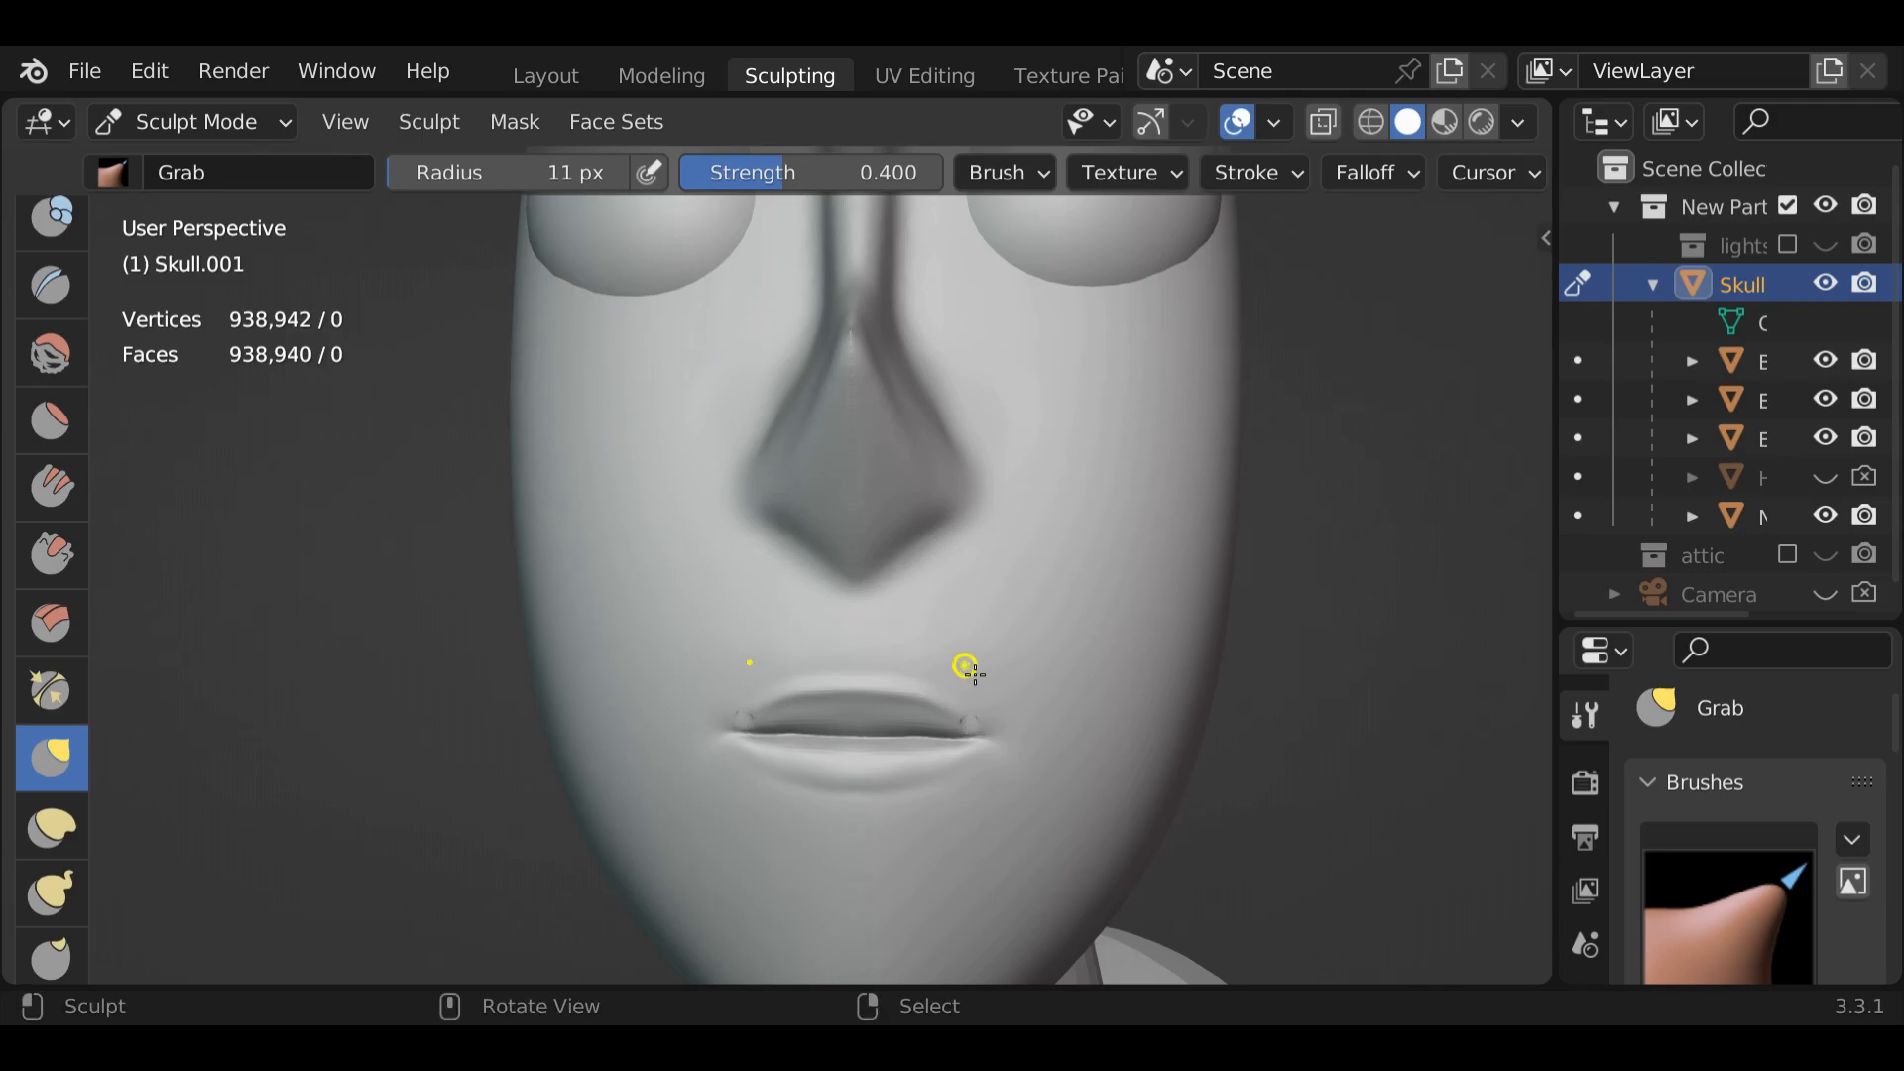
left_click(149, 71)
left_click(152, 105)
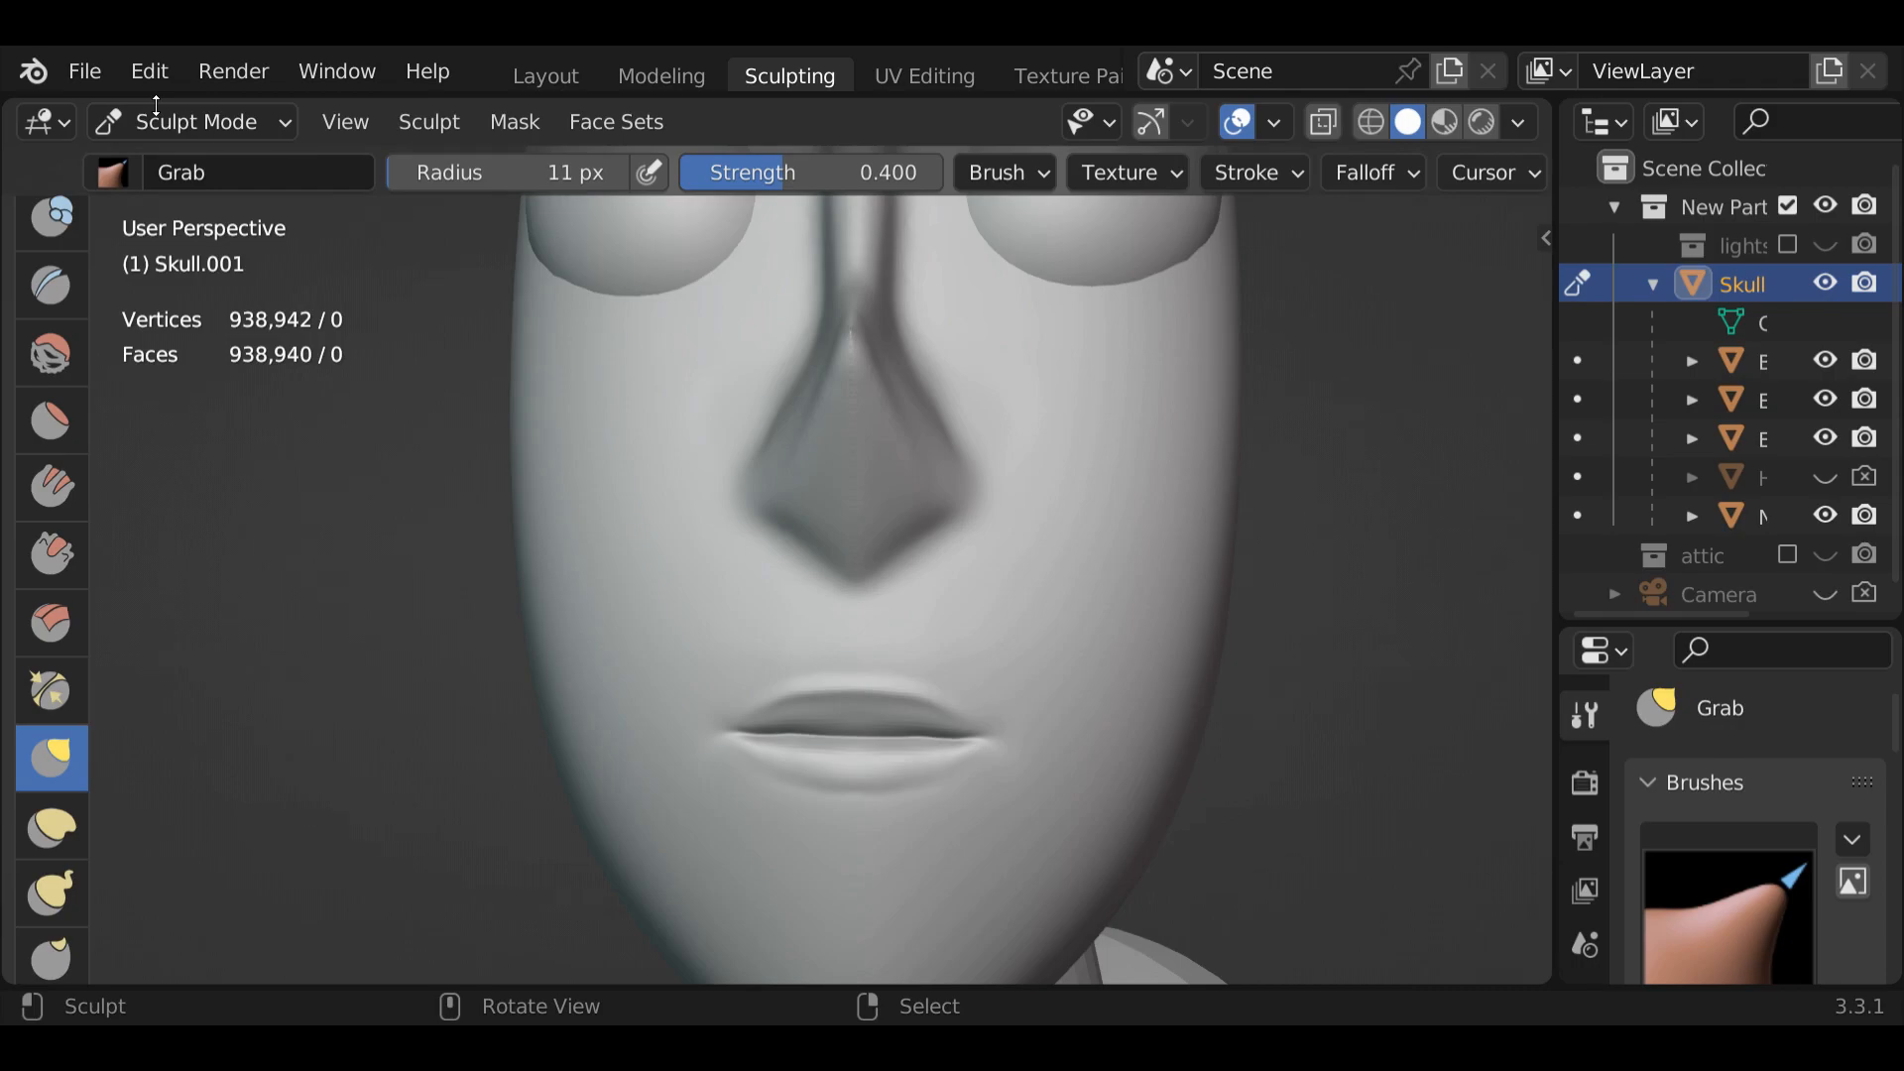
Build up the nostril wing on the side of the nose with the Draw brush at a 35 px radius and 0.500 strength
middle_click_drag(322, 563, 521, 590)
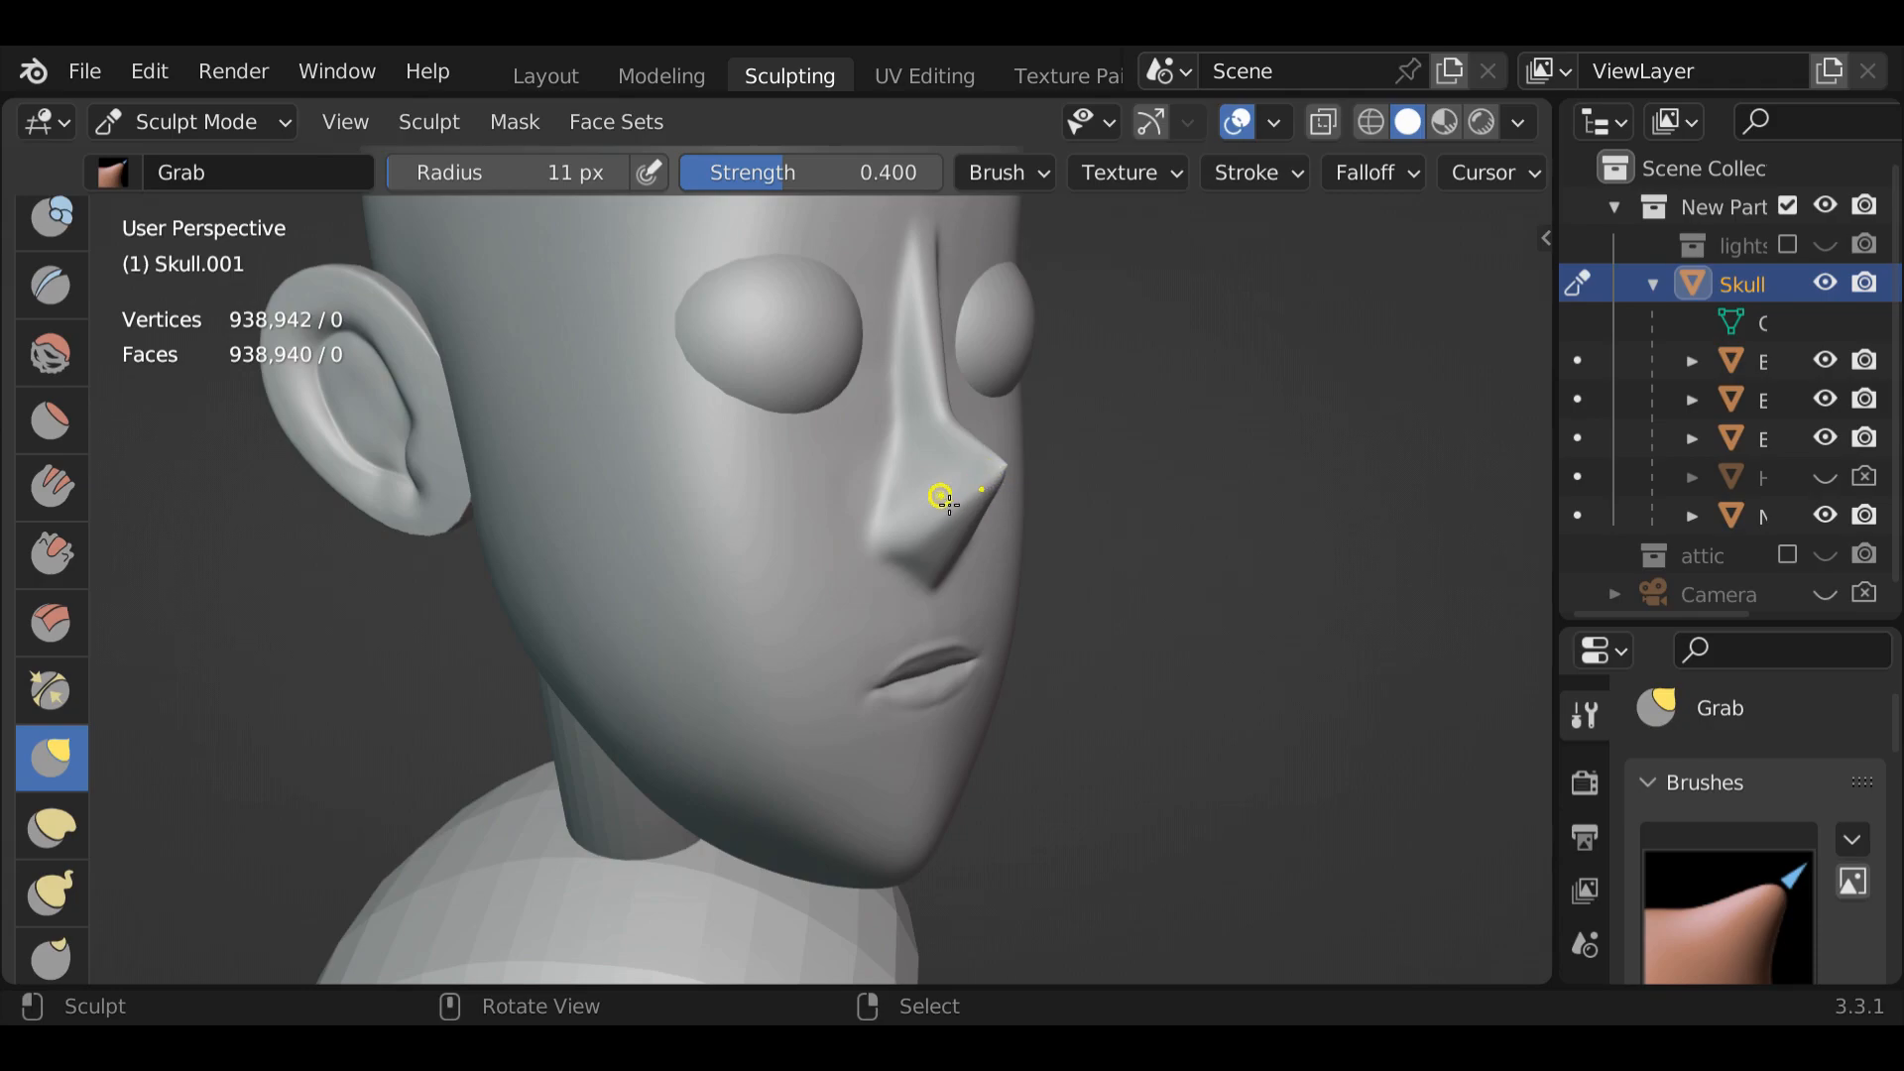
scroll(979, 503, "up", 1)
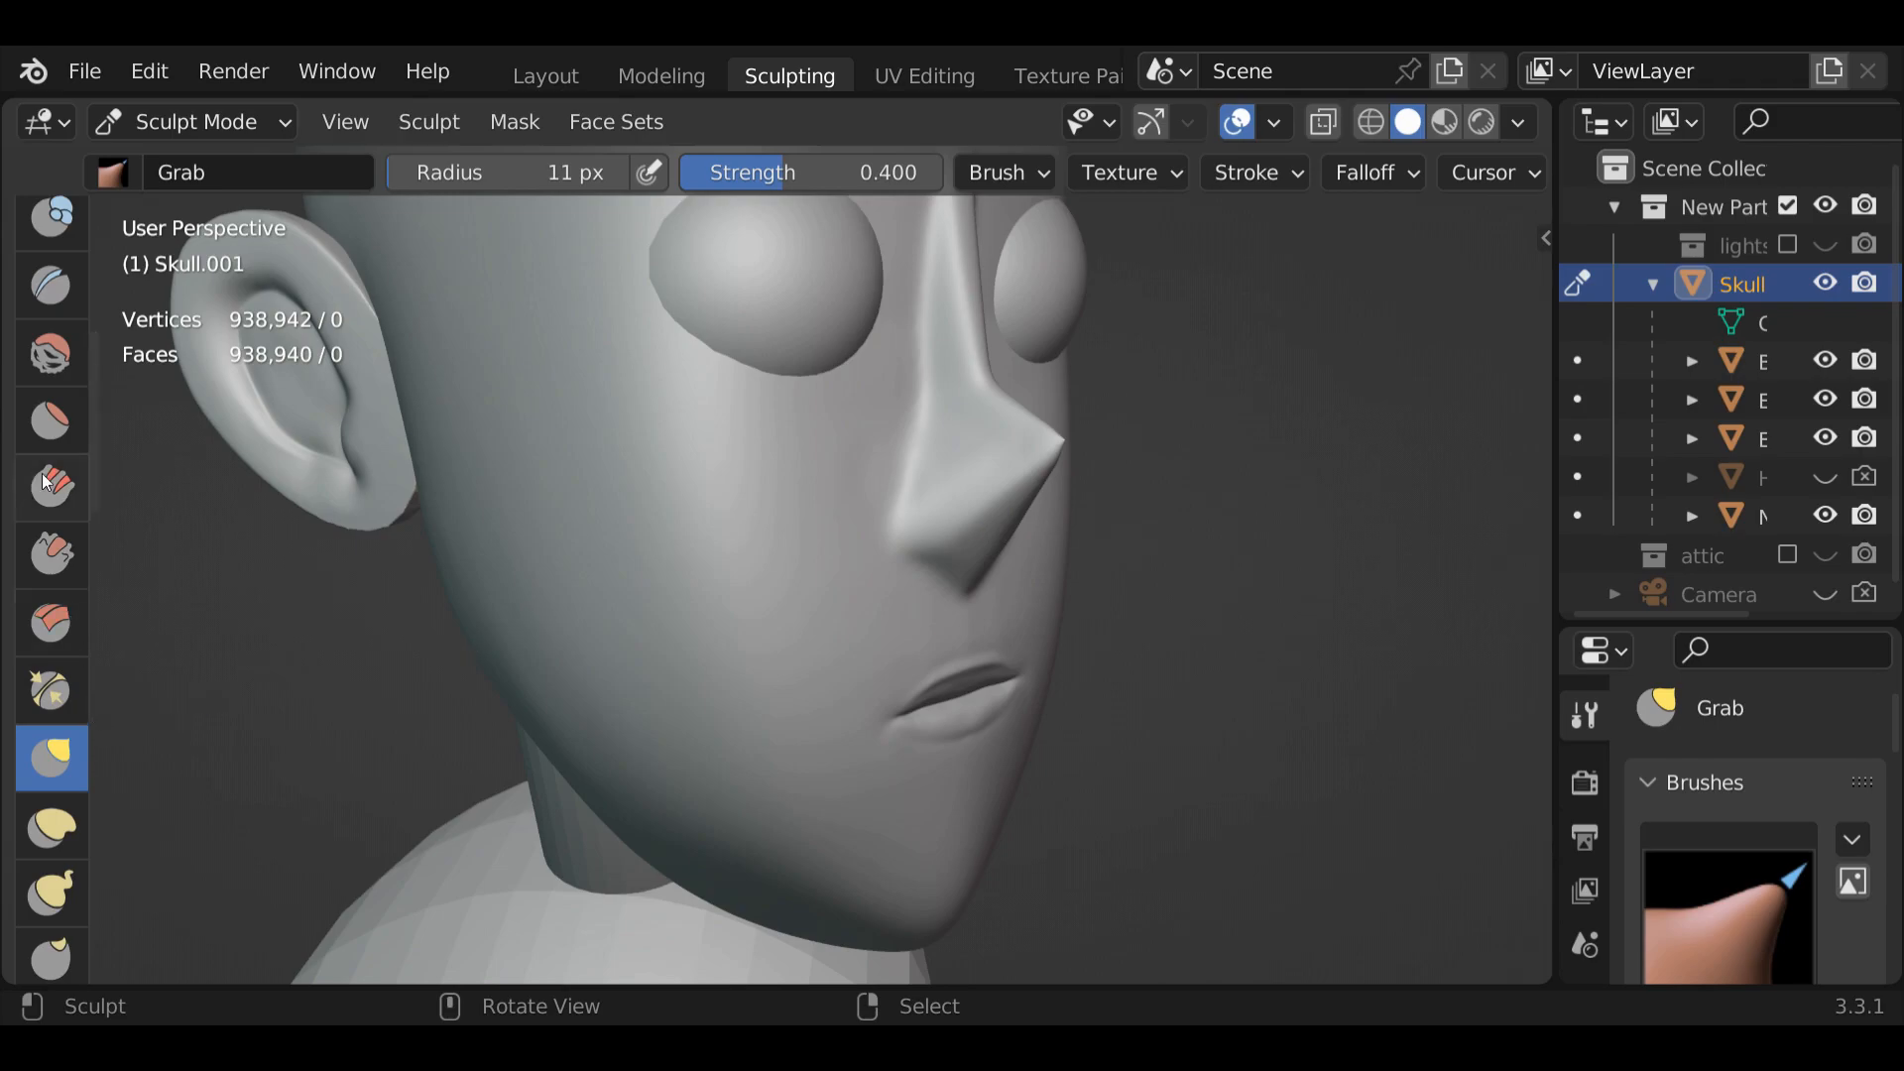
scroll(93, 421, "up", 5)
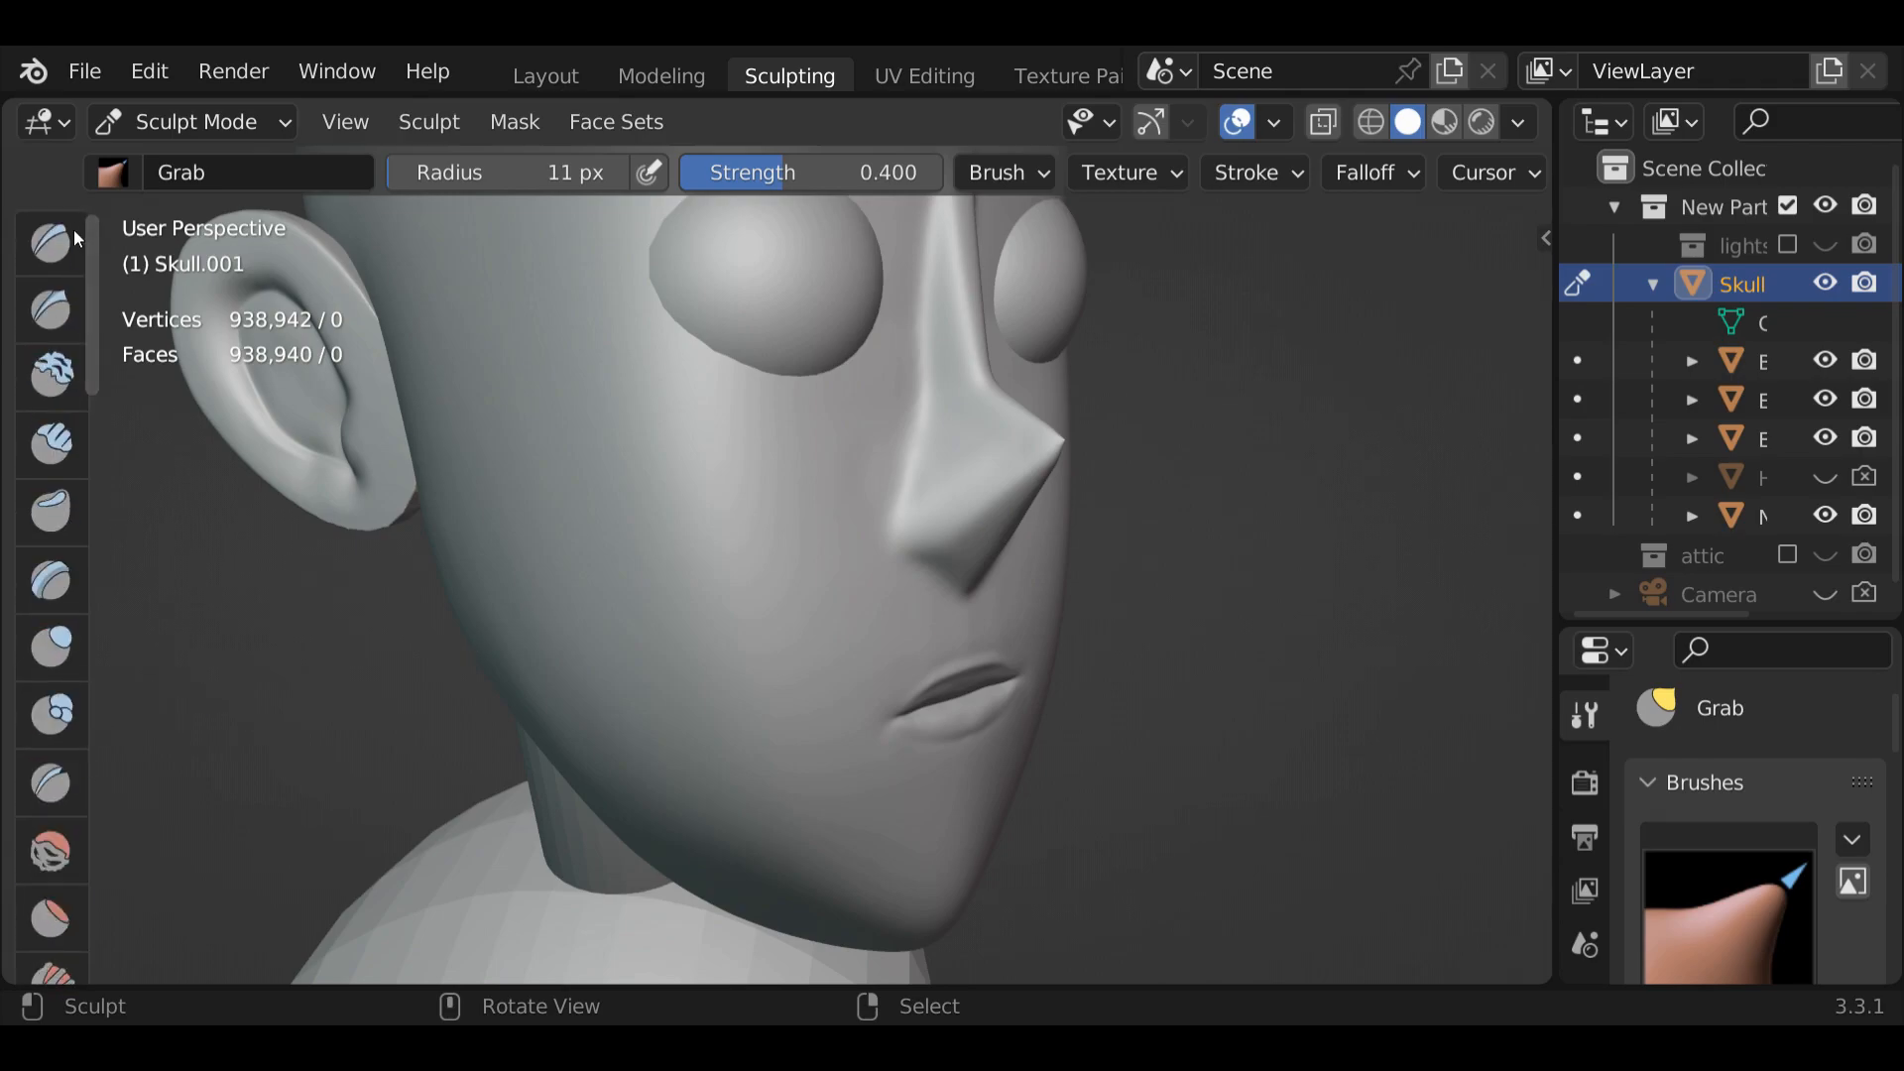
left_click(44, 230)
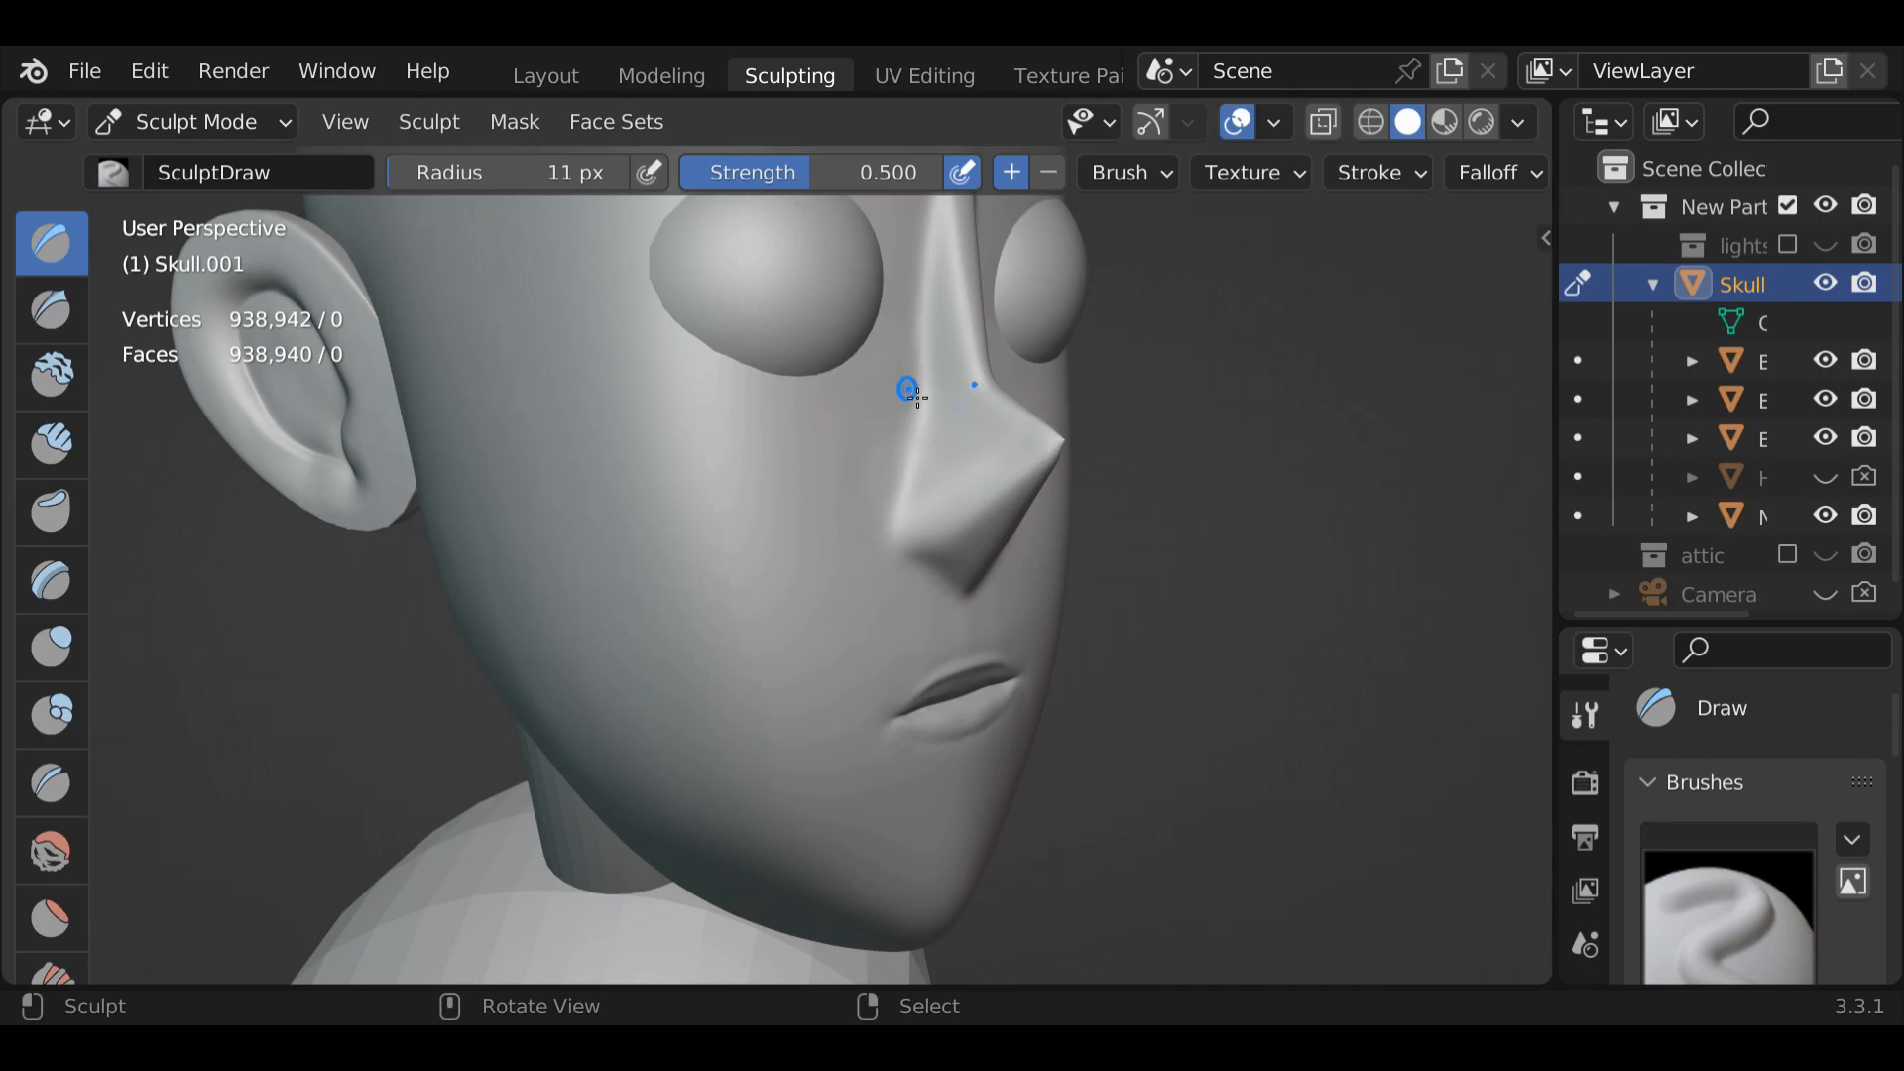
key("f")
left_click(1033, 467)
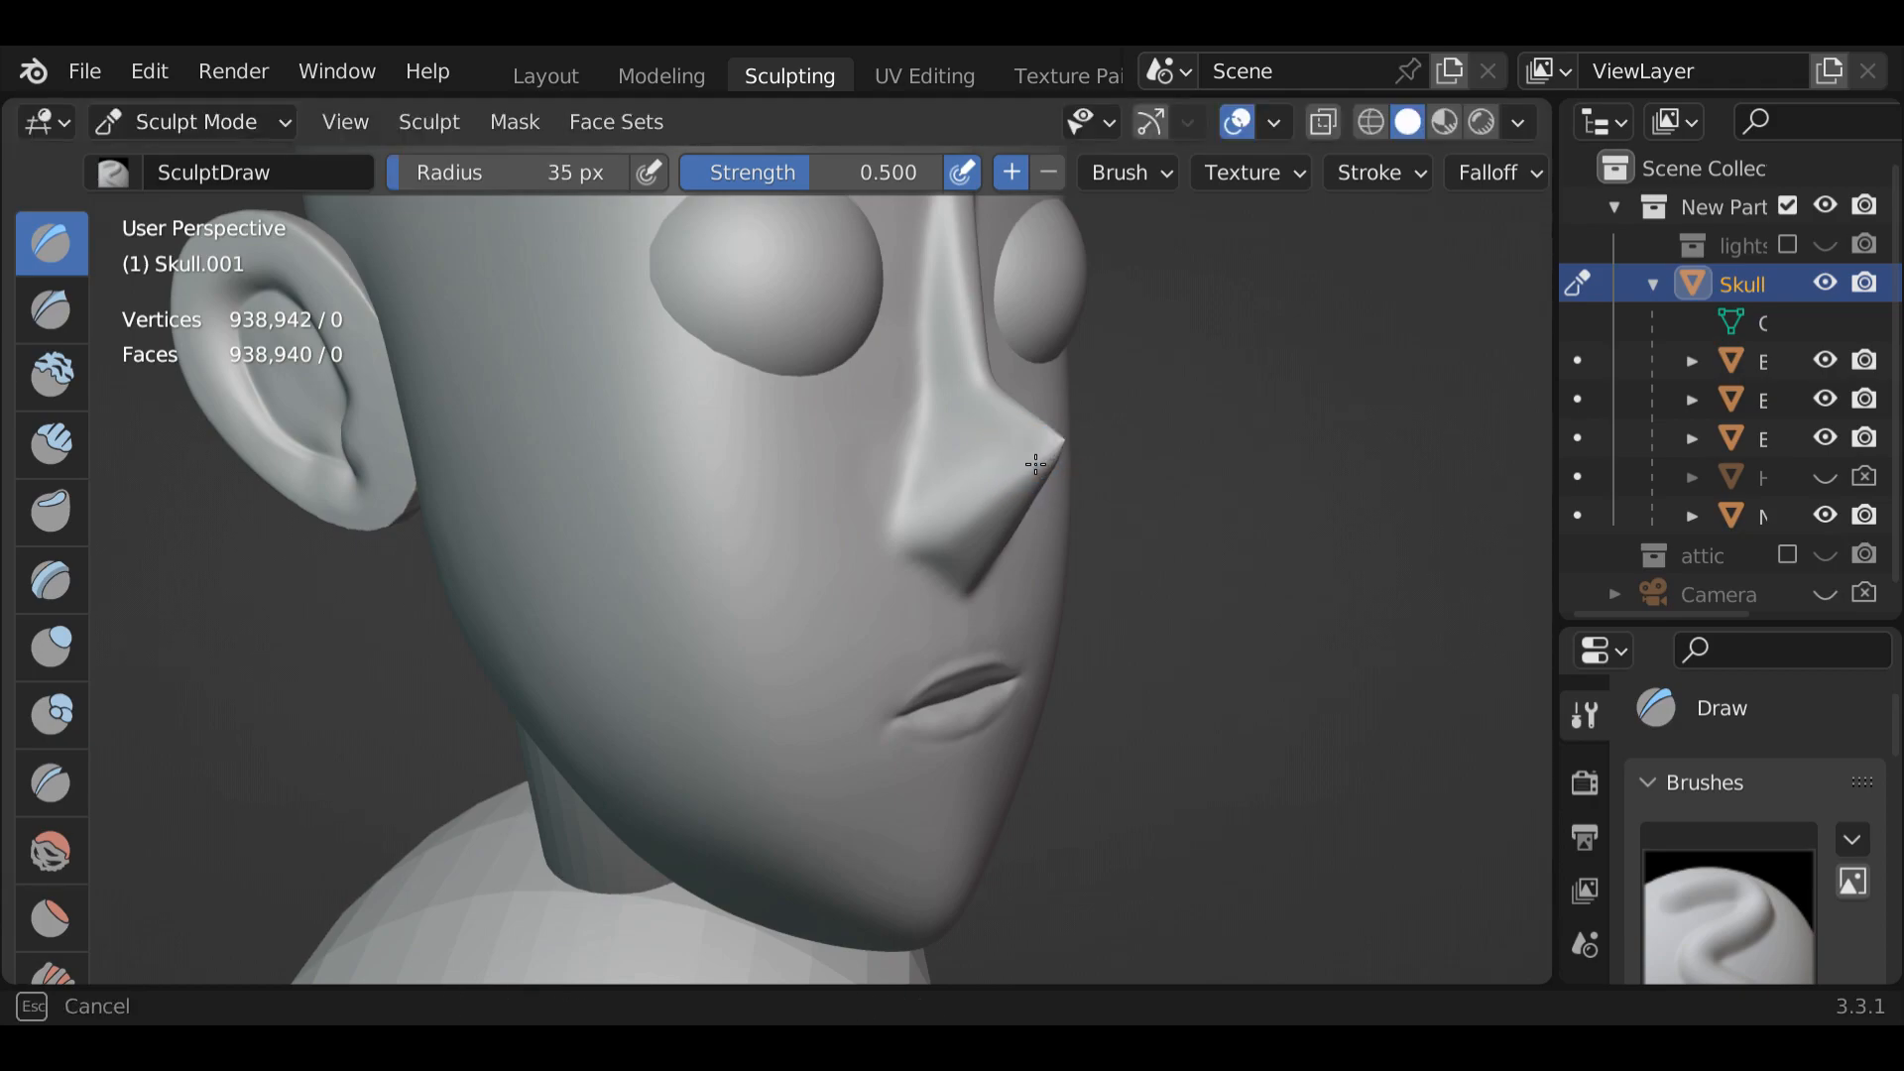
mouse_move(1002, 485)
left_mouse_down()
mouse_move(923, 510)
mouse_move(1028, 469)
mouse_move(924, 528)
mouse_move(1050, 461)
mouse_move(932, 540)
mouse_move(982, 533)
mouse_move(937, 491)
mouse_move(970, 485)
mouse_move(924, 520)
left_mouse_up()
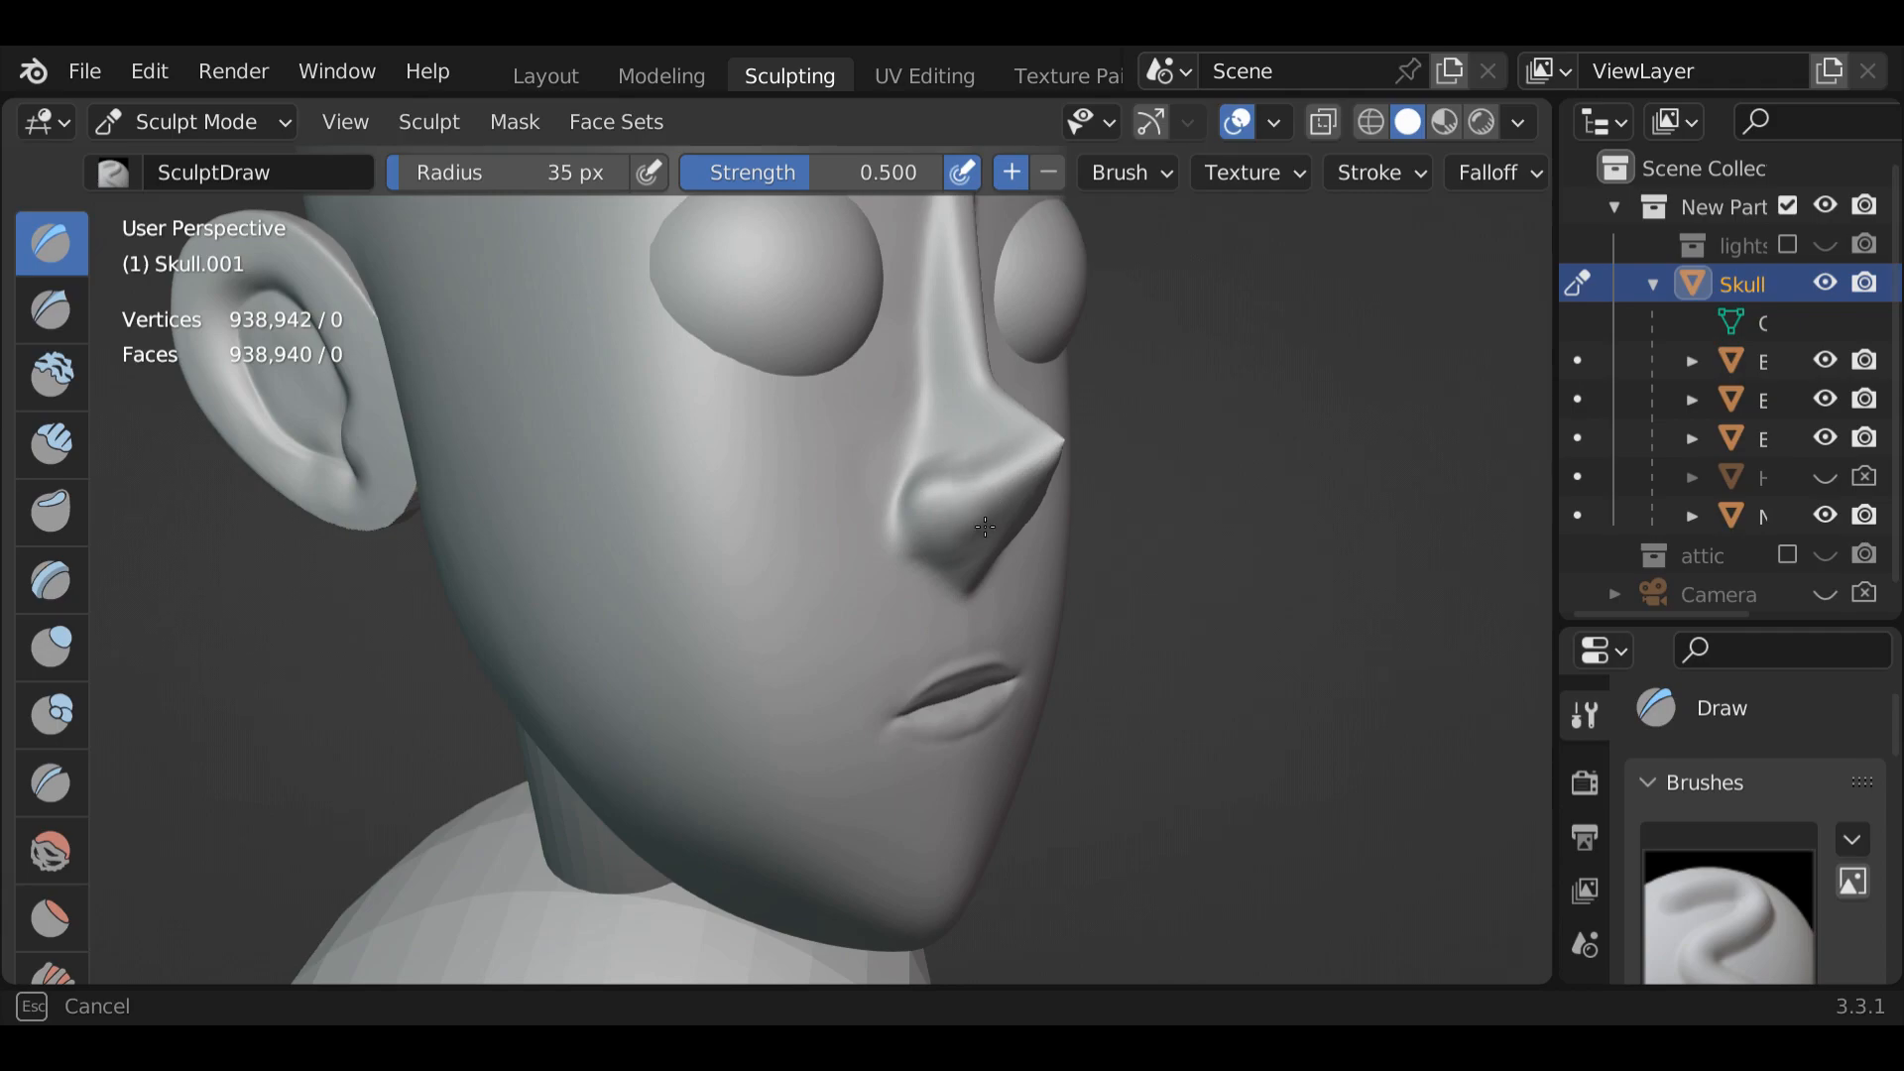
left_click_drag(961, 561, 958, 545)
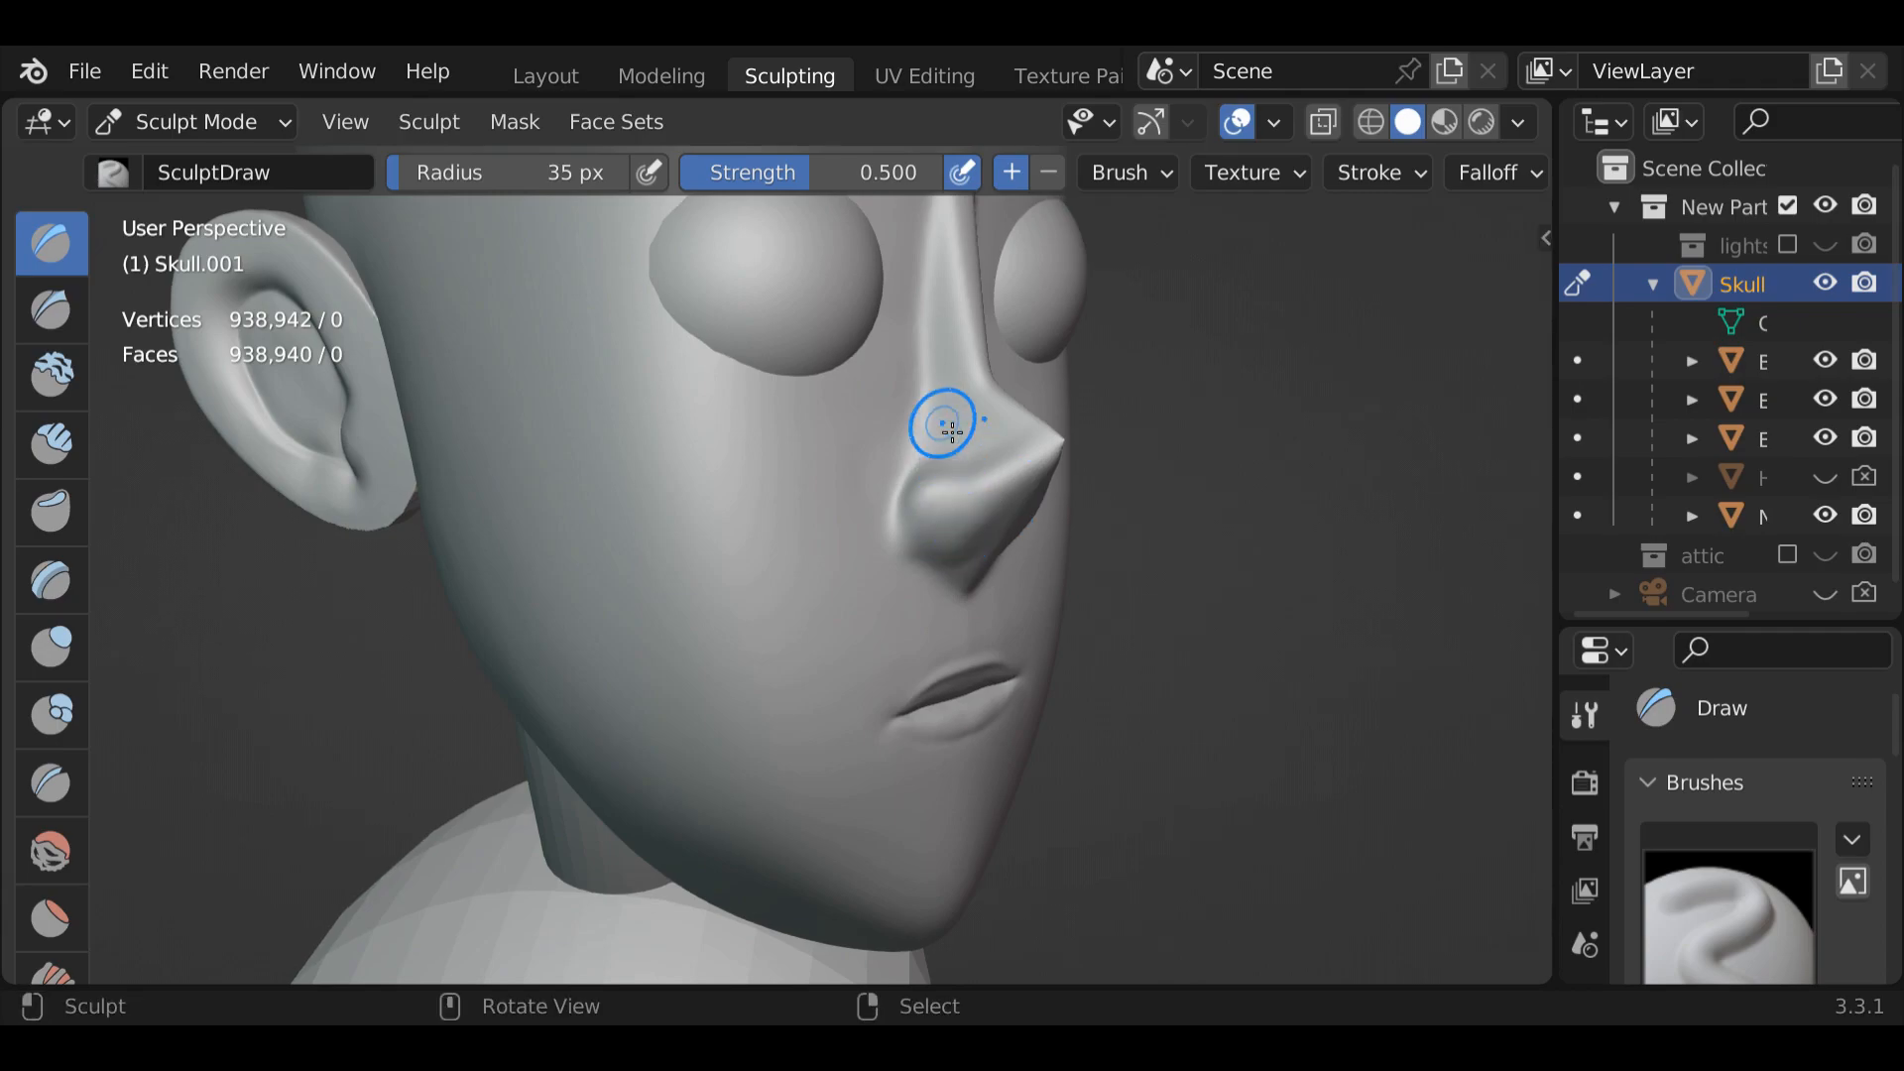
Smooth the underside and front edge of the nose from the tip down to the base
mouse_move(1058, 438)
middle_mouse_down()
mouse_move(757, 496)
mouse_move(675, 480)
mouse_move(956, 361)
mouse_move(945, 373)
middle_mouse_up()
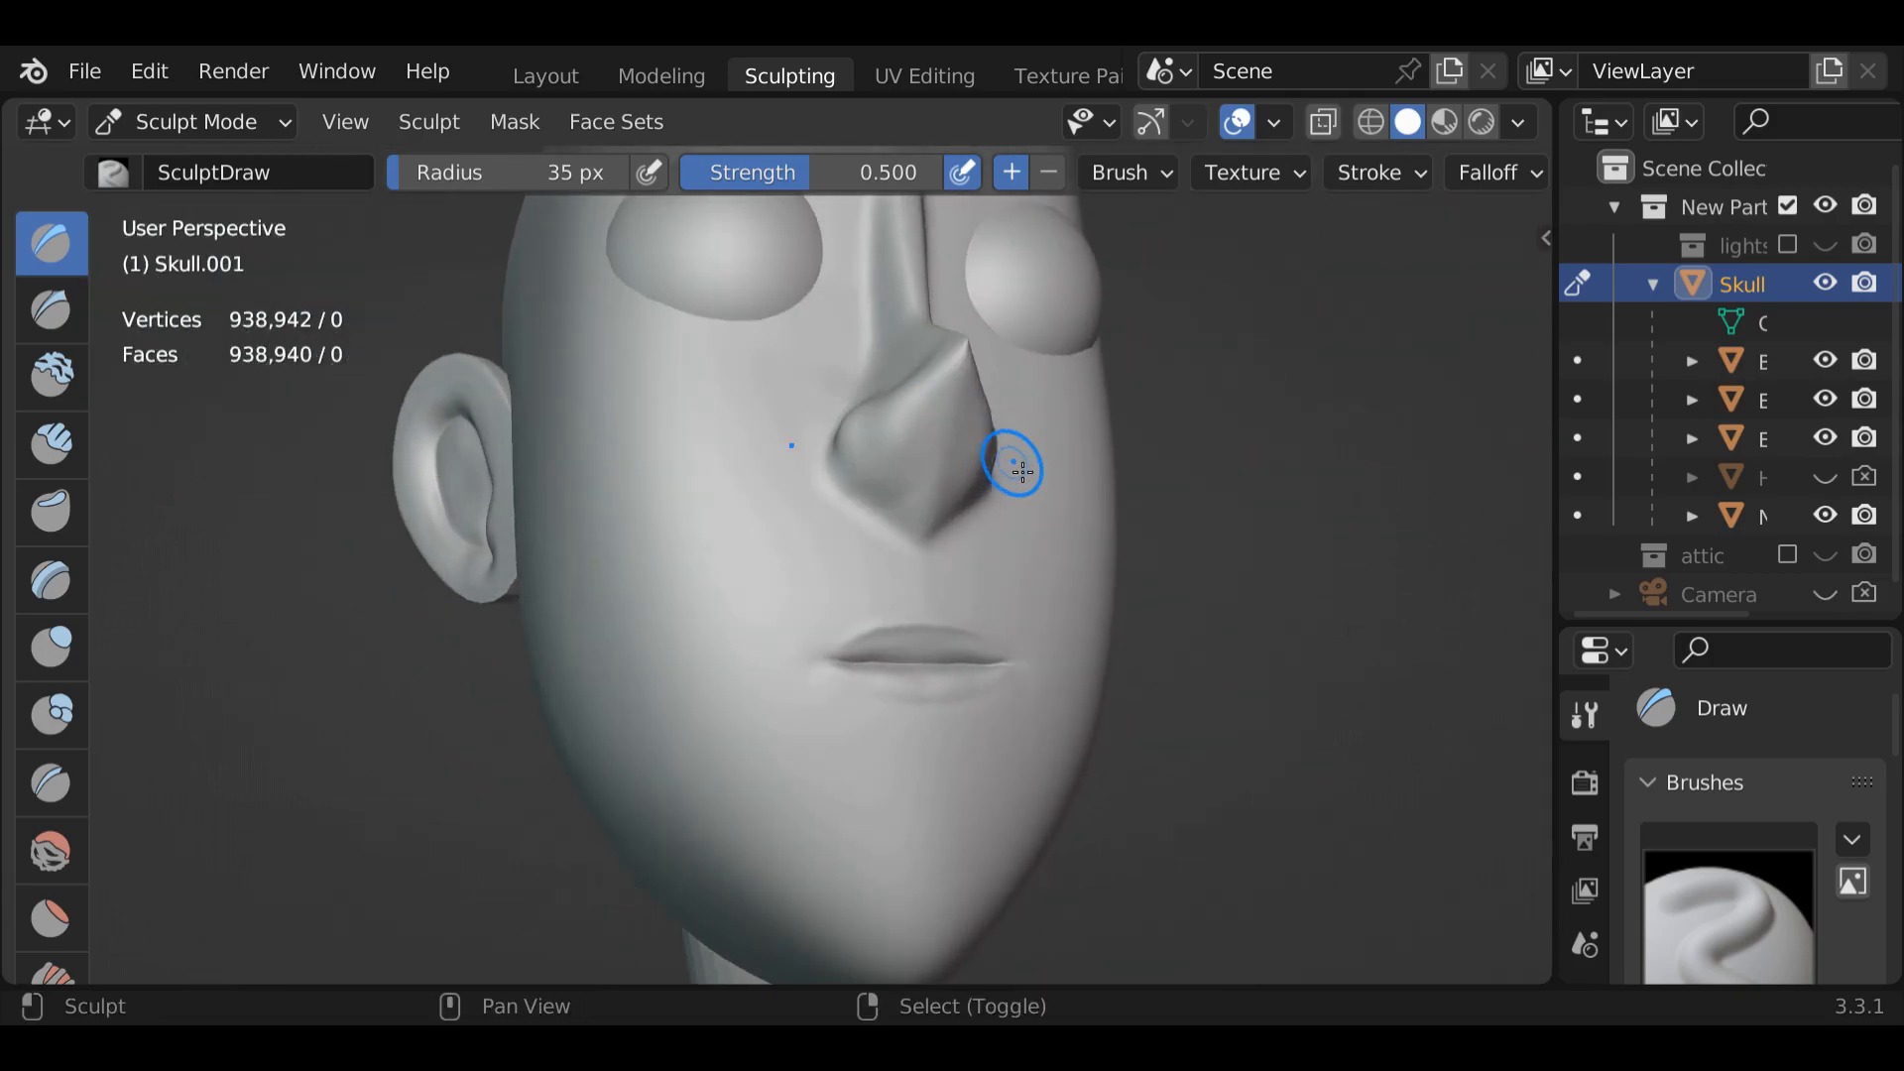
left_click_drag(905, 467, 914, 468, "shift")
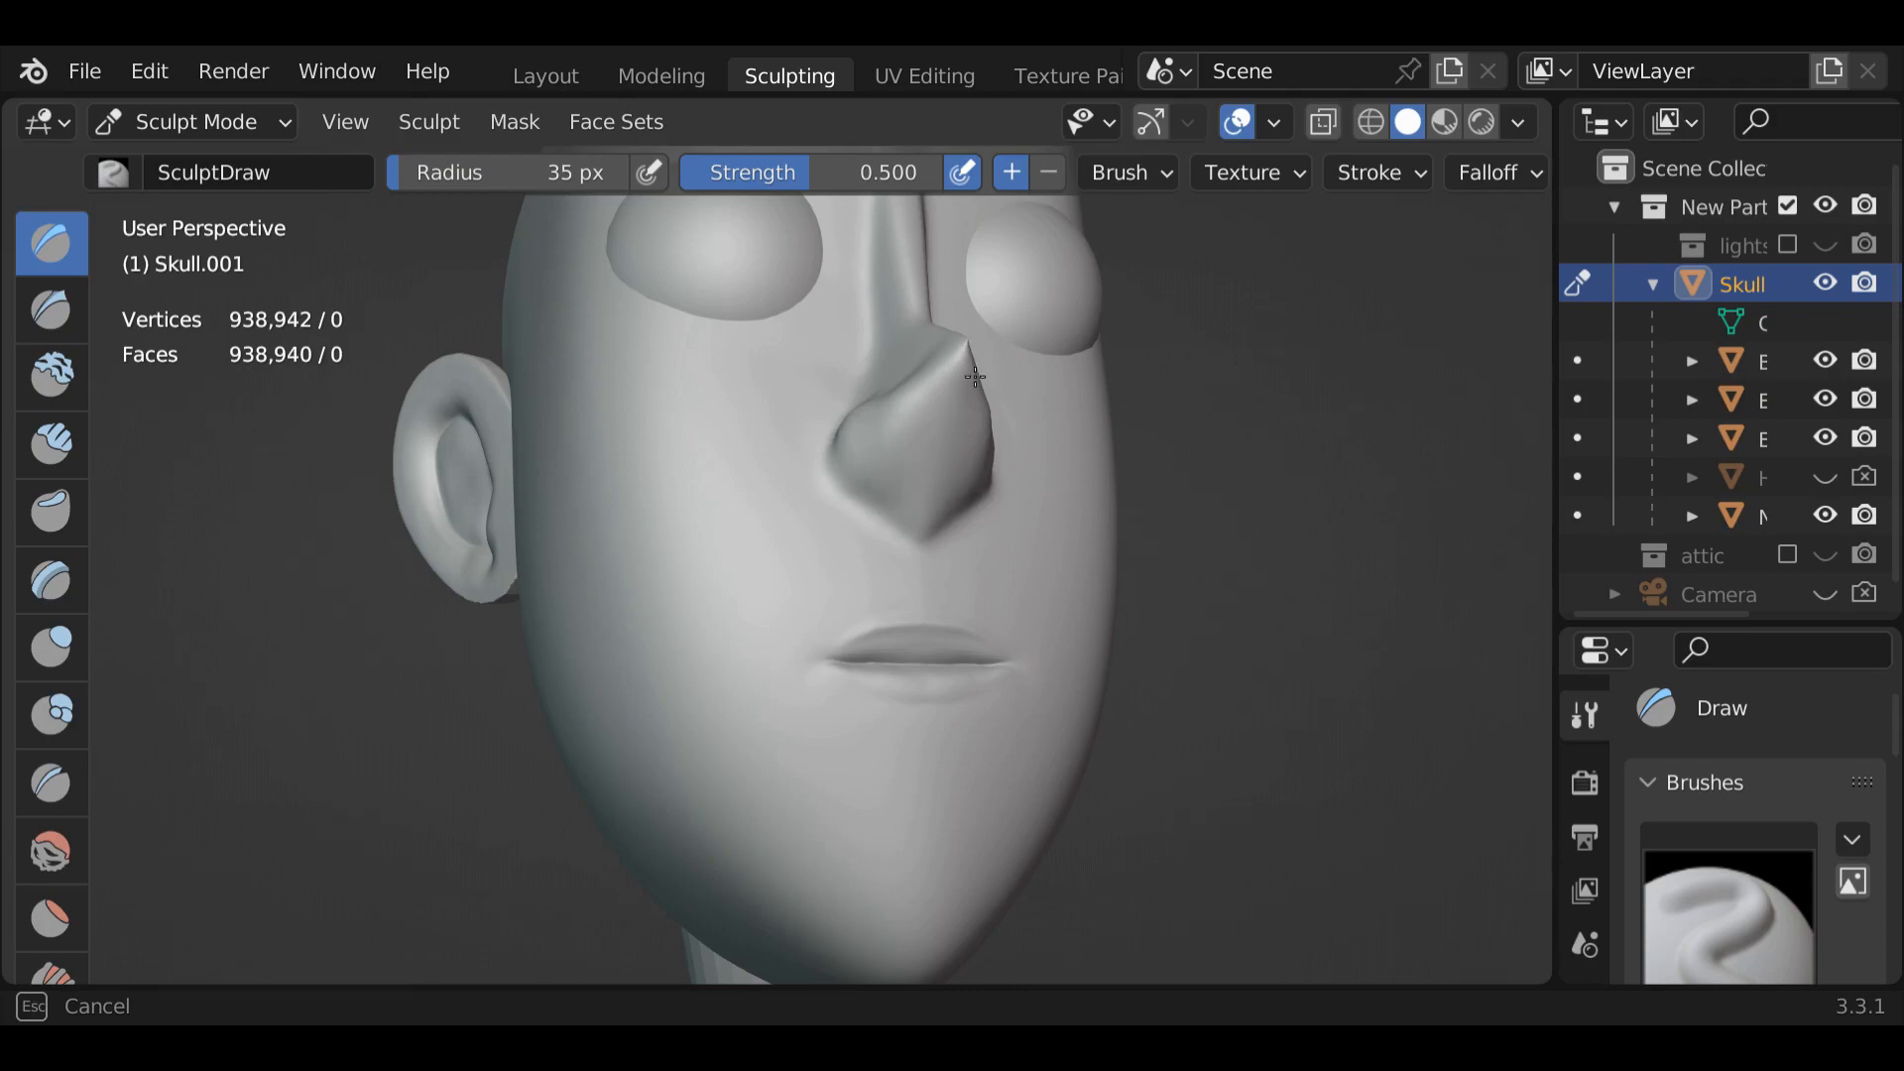
mouse_move(976, 350)
left_mouse_down("shift")
mouse_move(952, 386)
mouse_move(965, 520)
left_mouse_up("shift")
left_click_drag(919, 508, 895, 468, "shift")
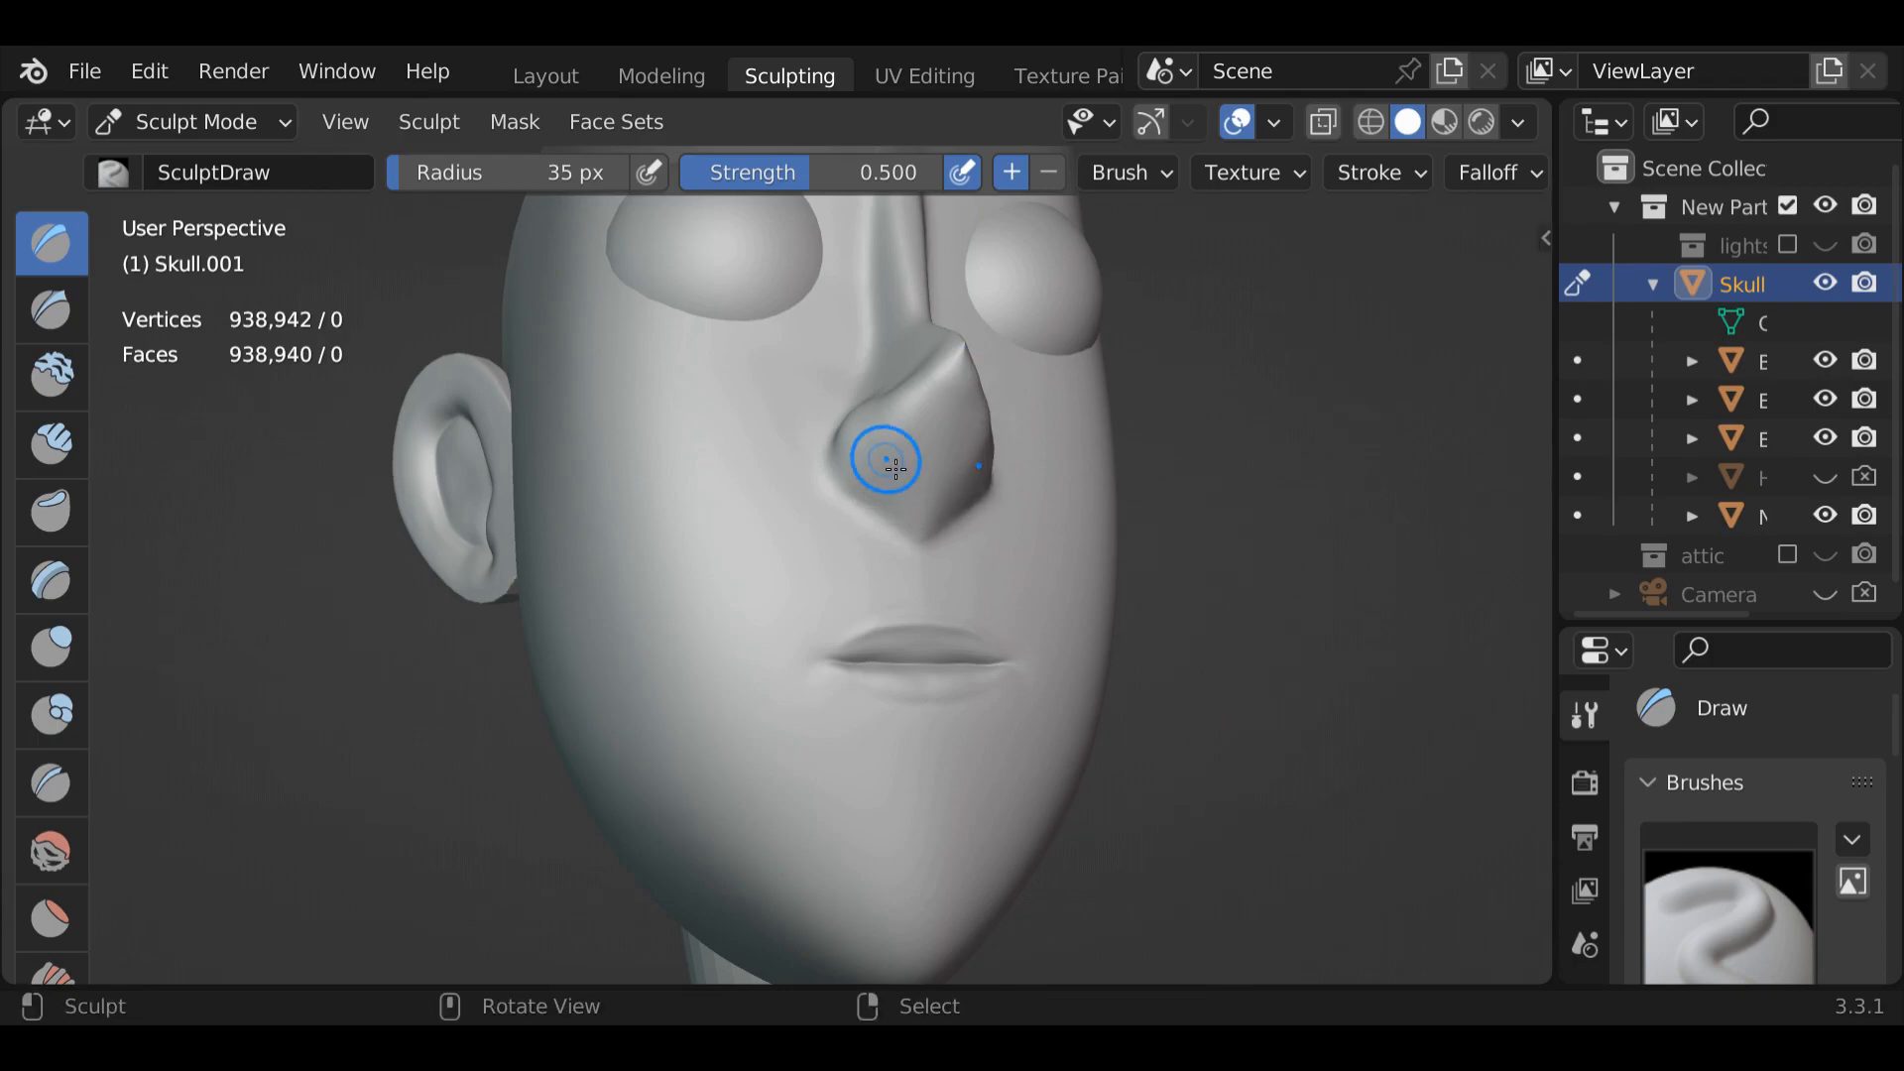
middle_click_drag(1042, 582, 1021, 658)
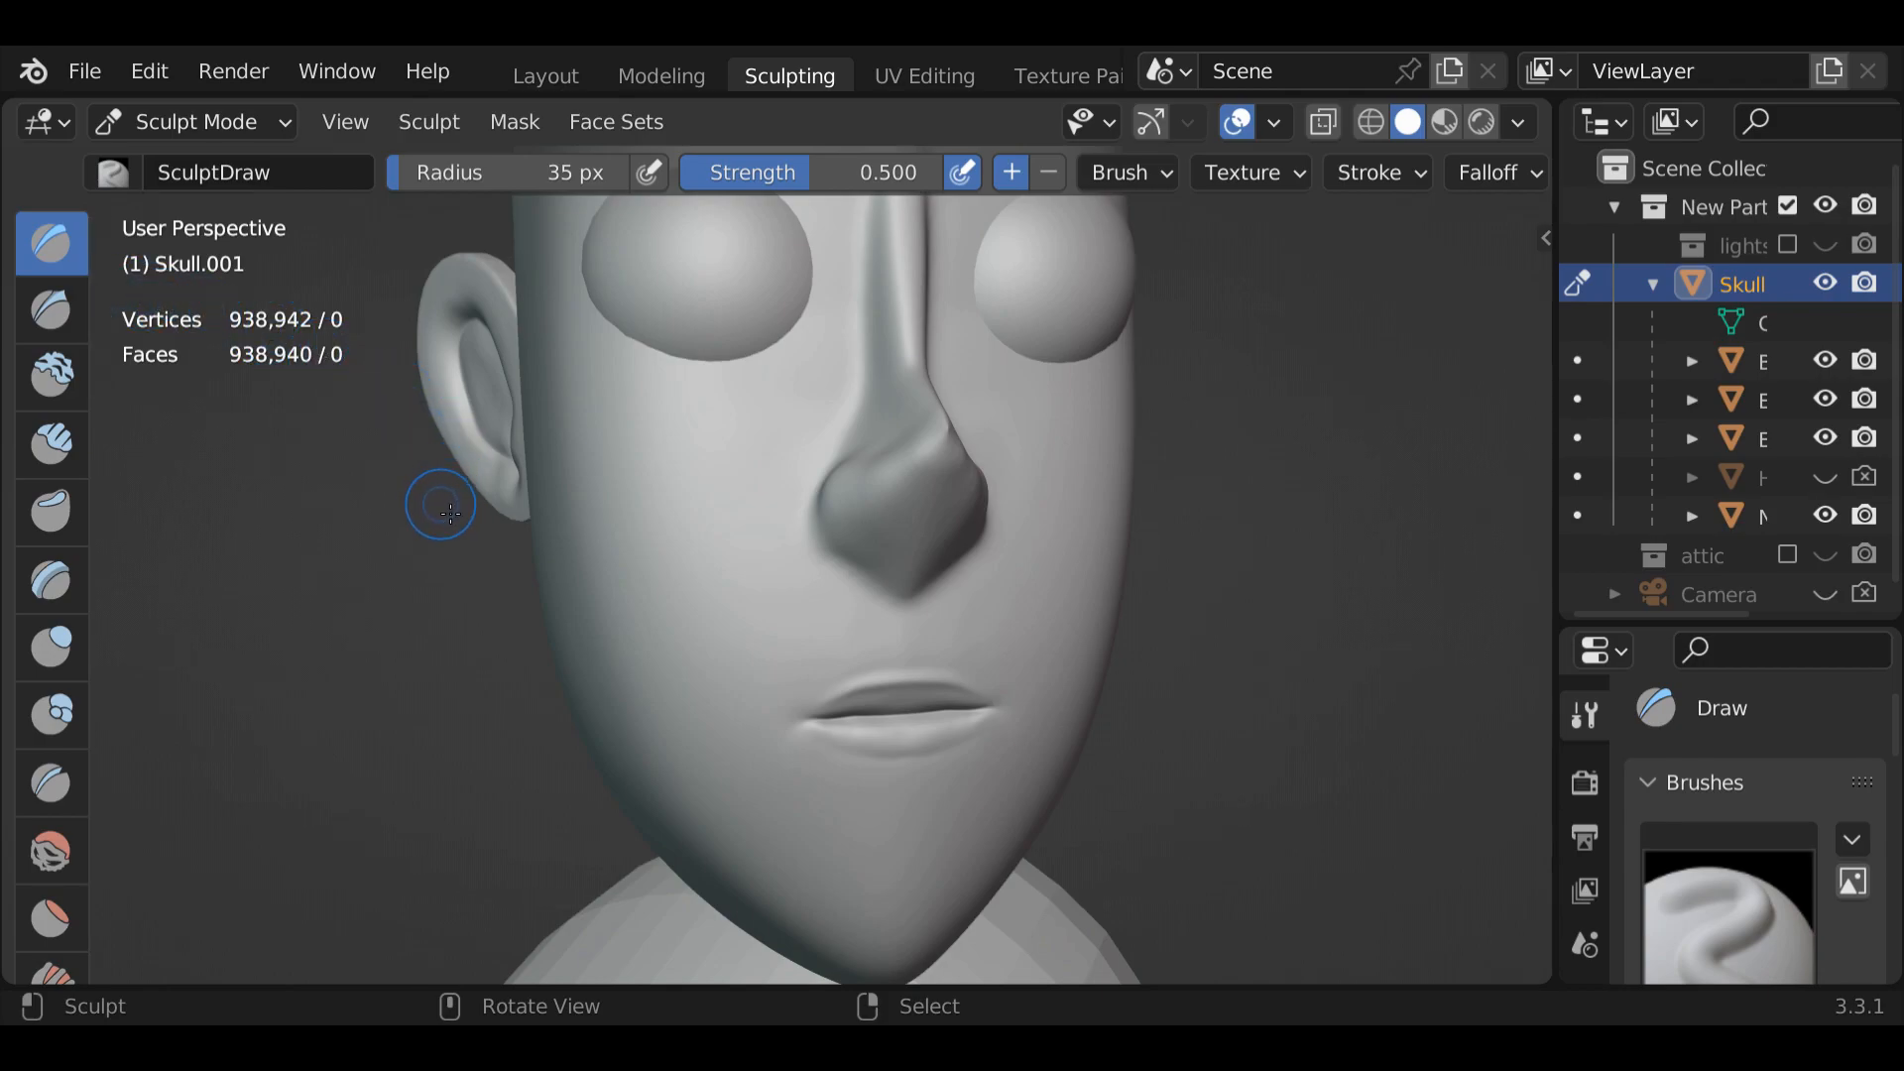
Reduce the Draw brush radius to 10 px and save the file
key("f")
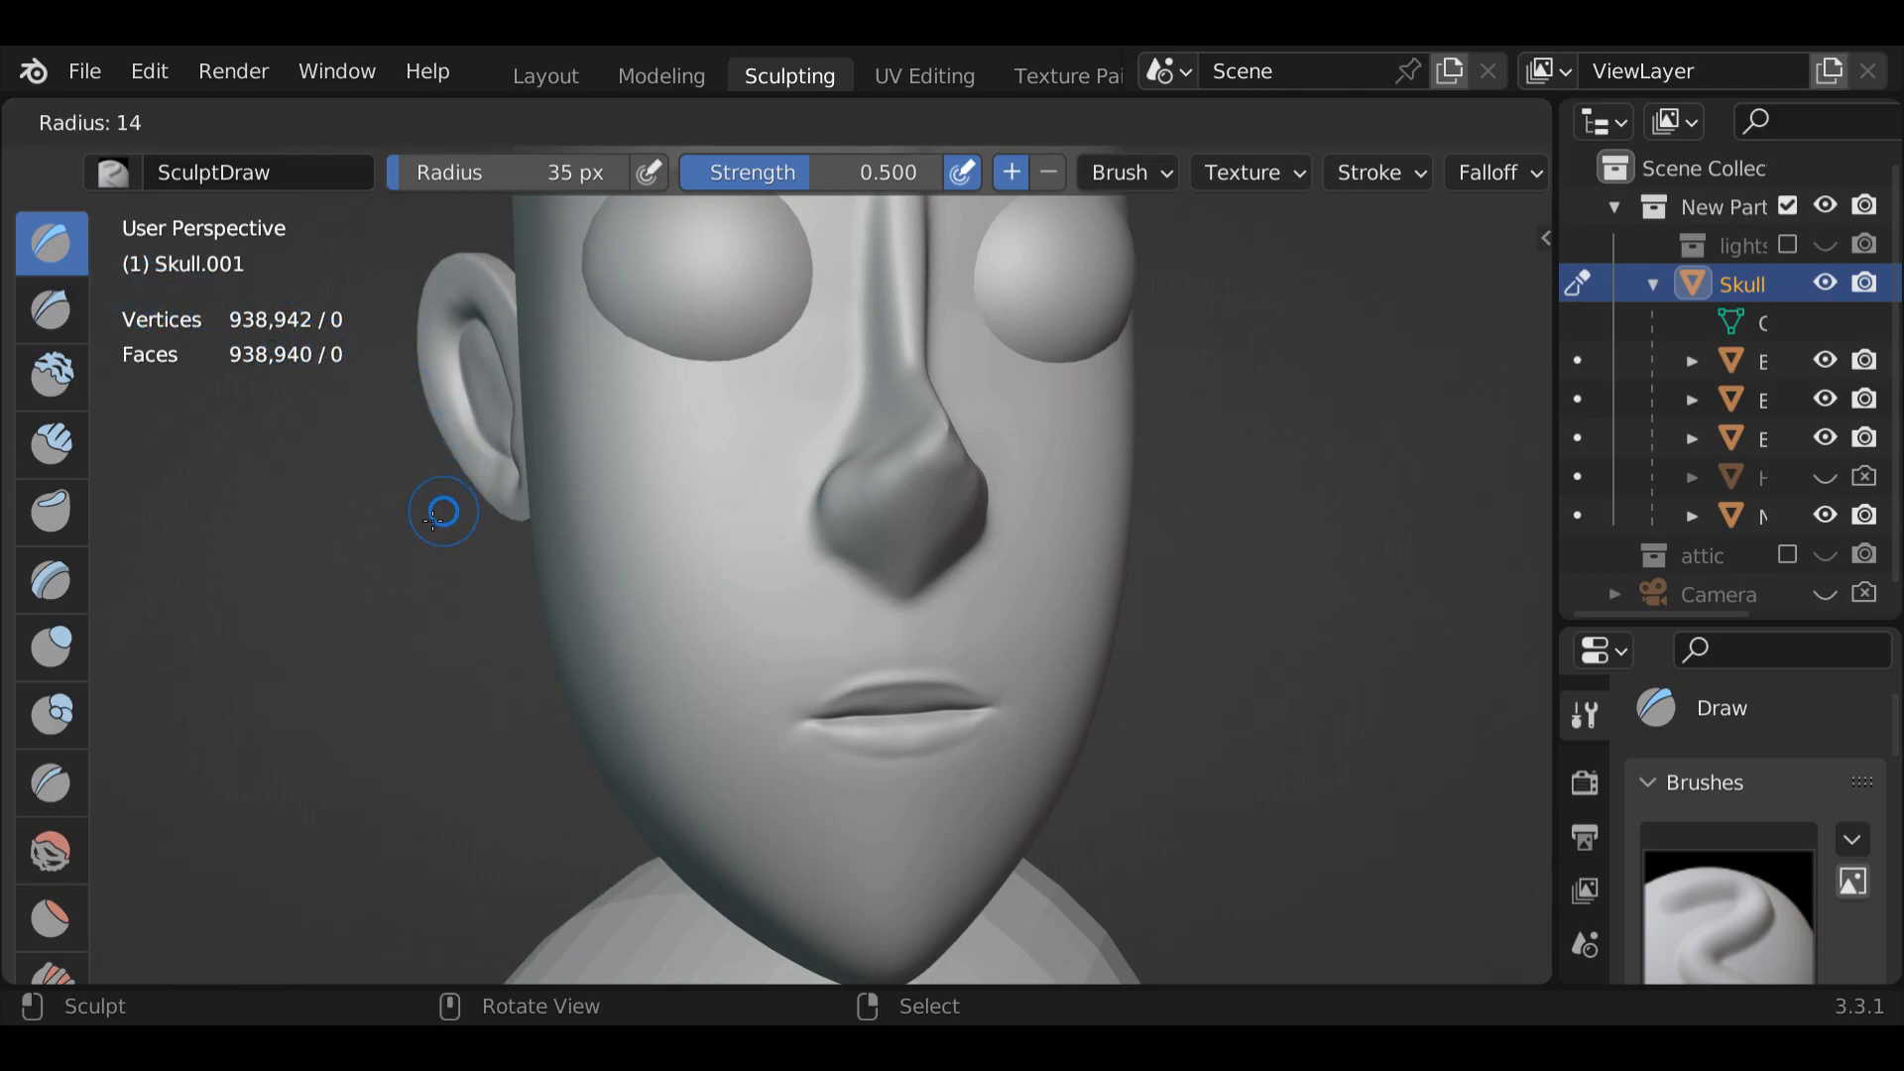
left_click(437, 523)
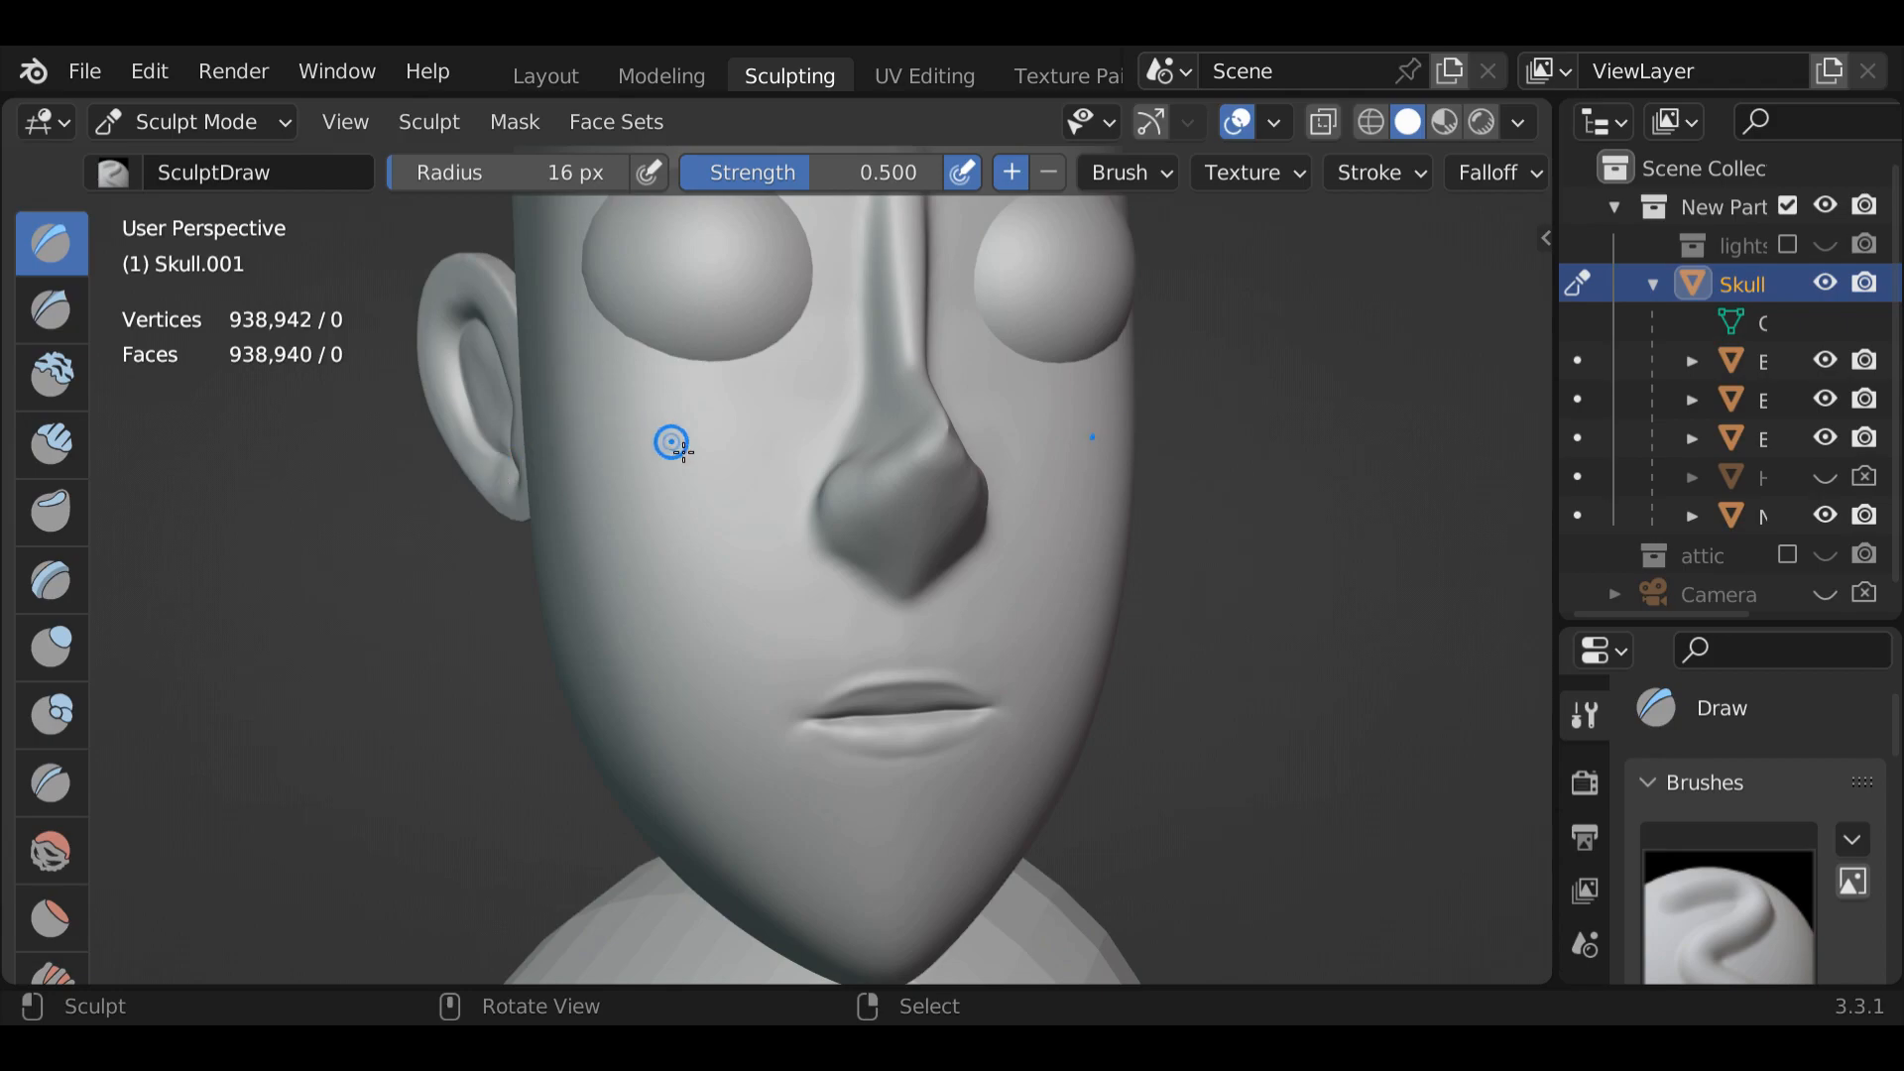
key("f")
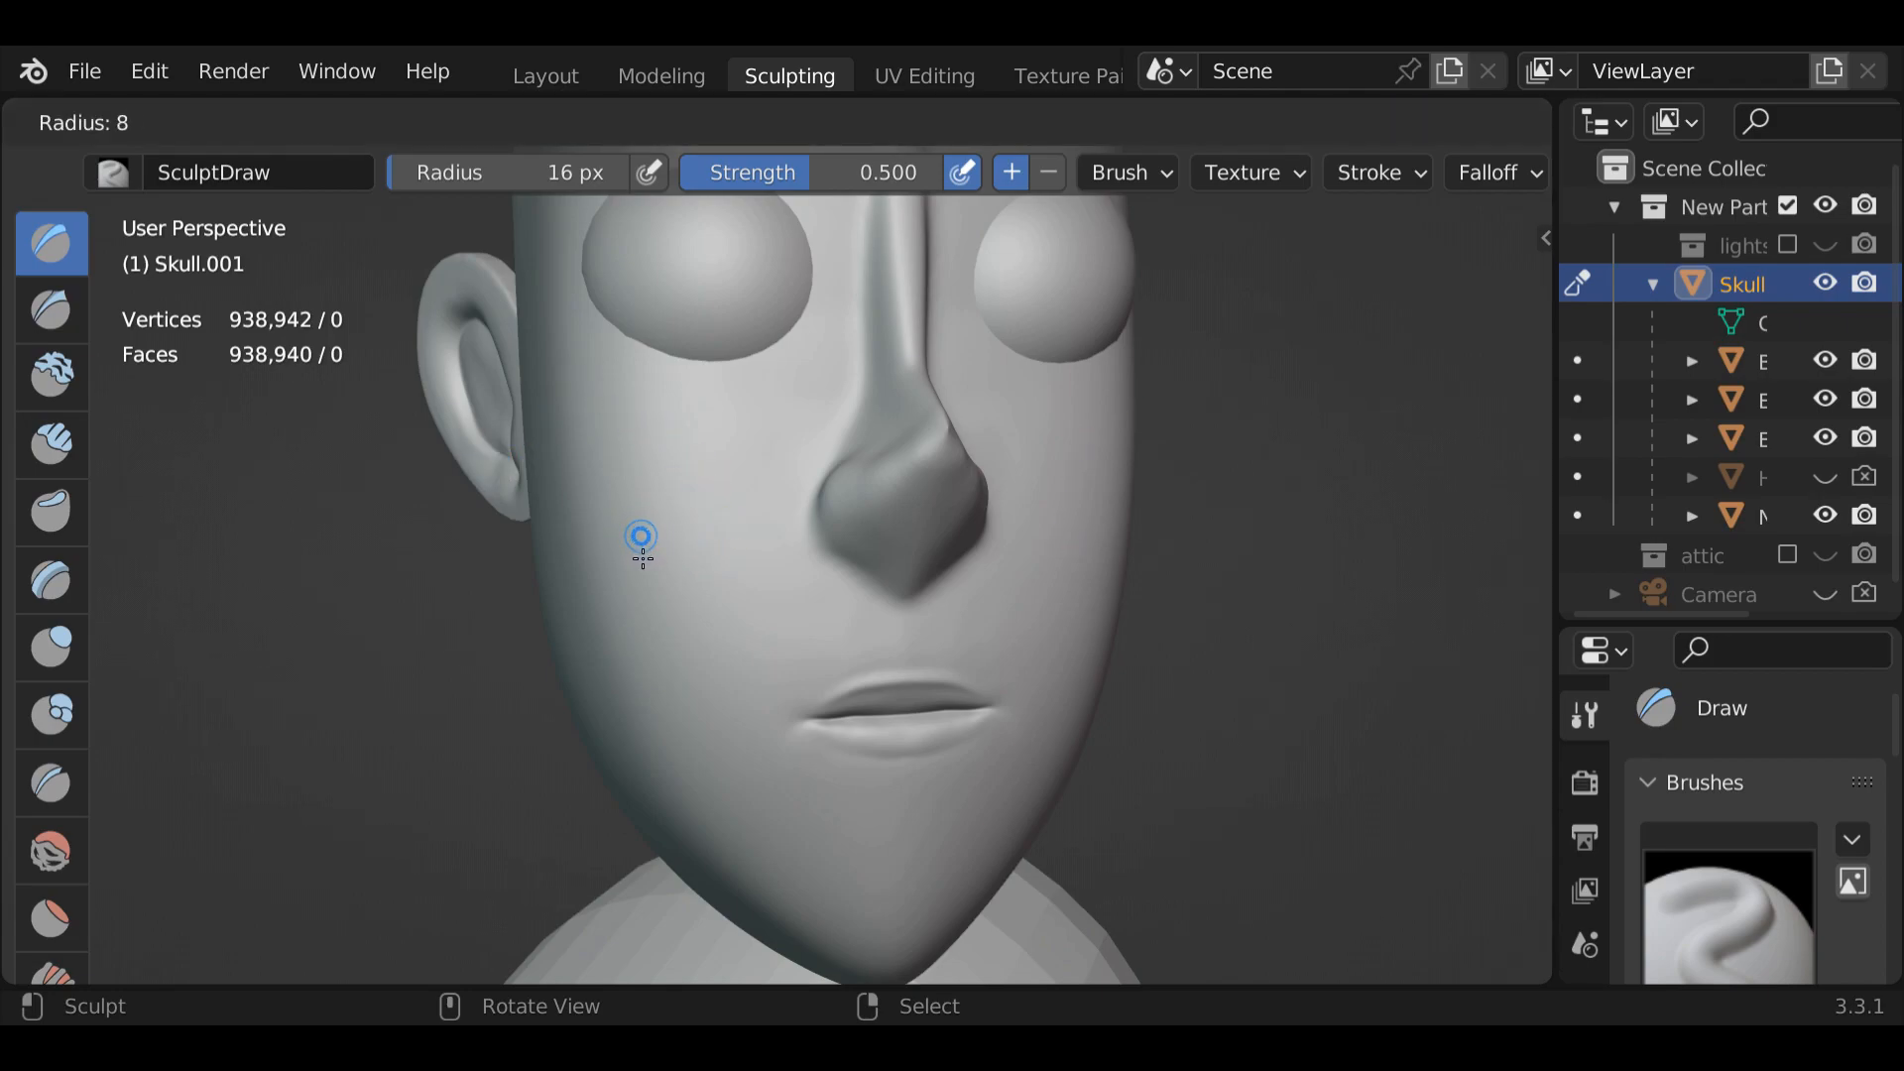
left_click(645, 561)
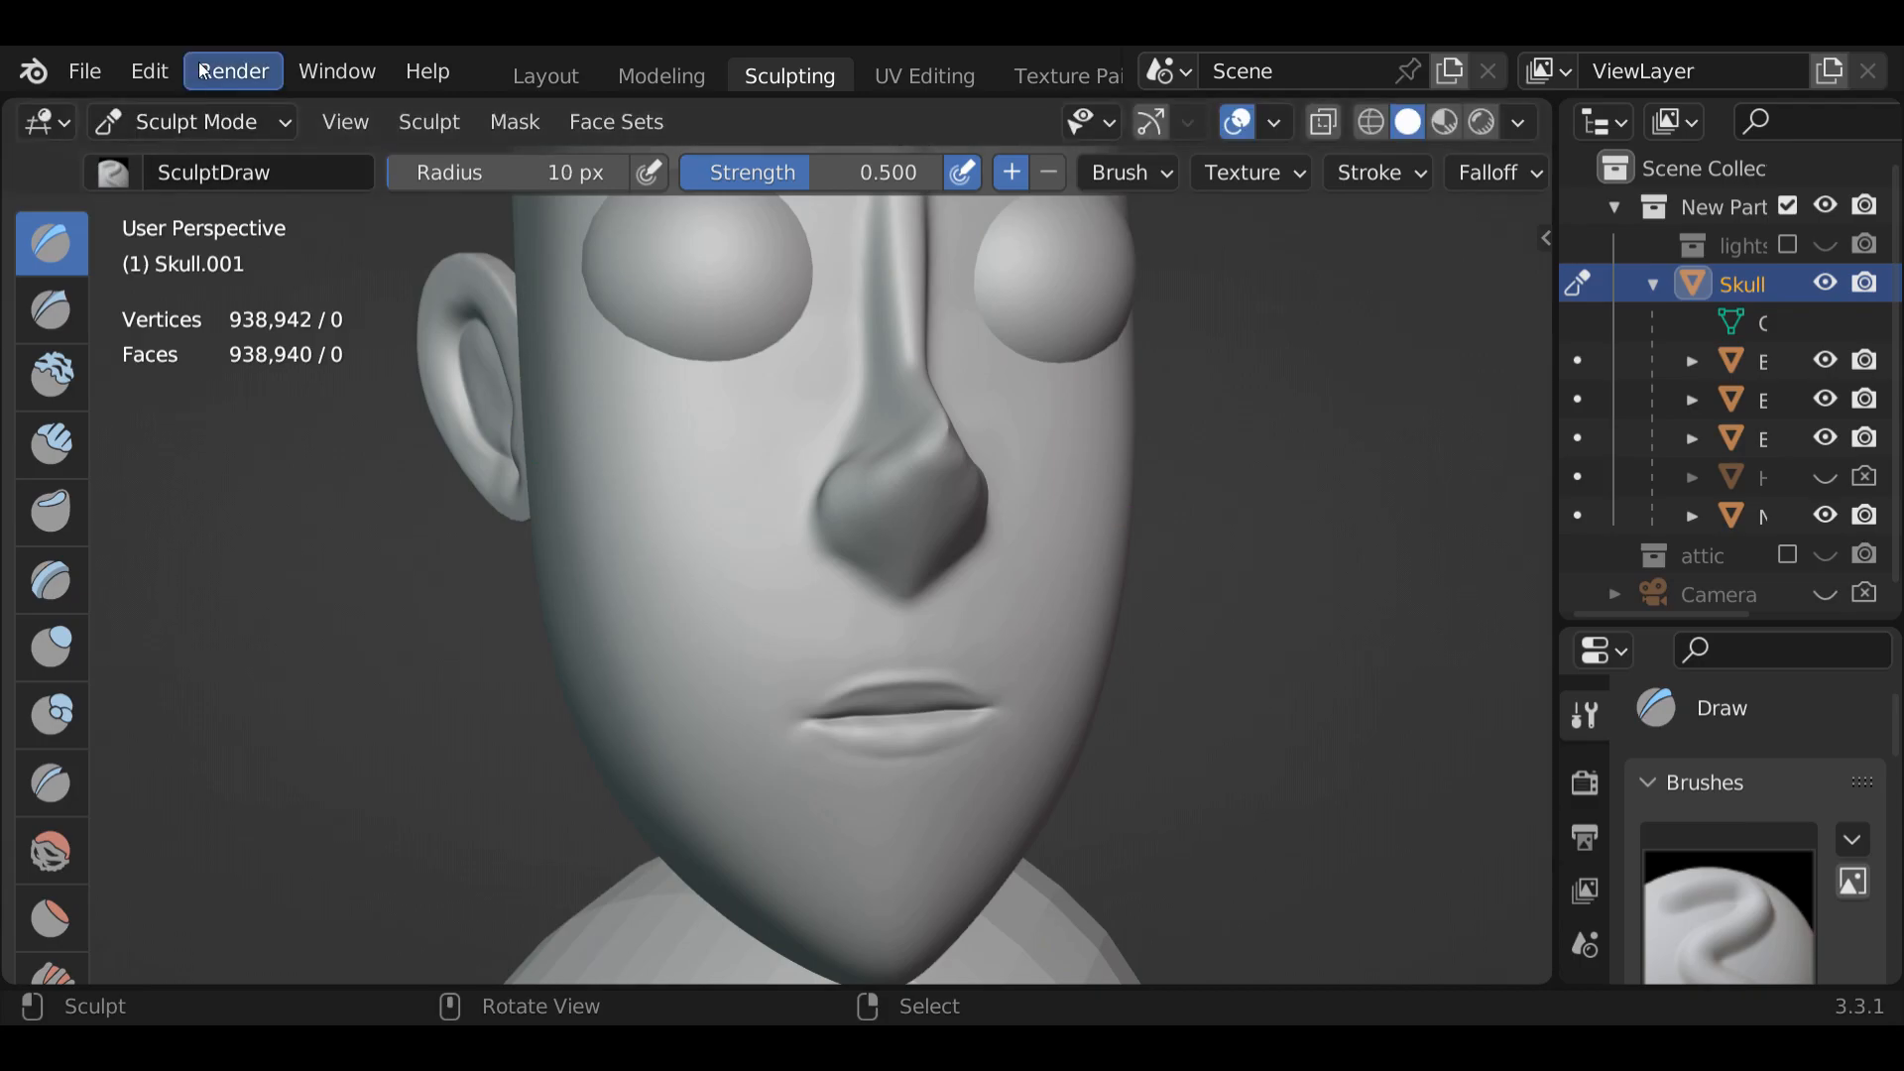
left_click(81, 72)
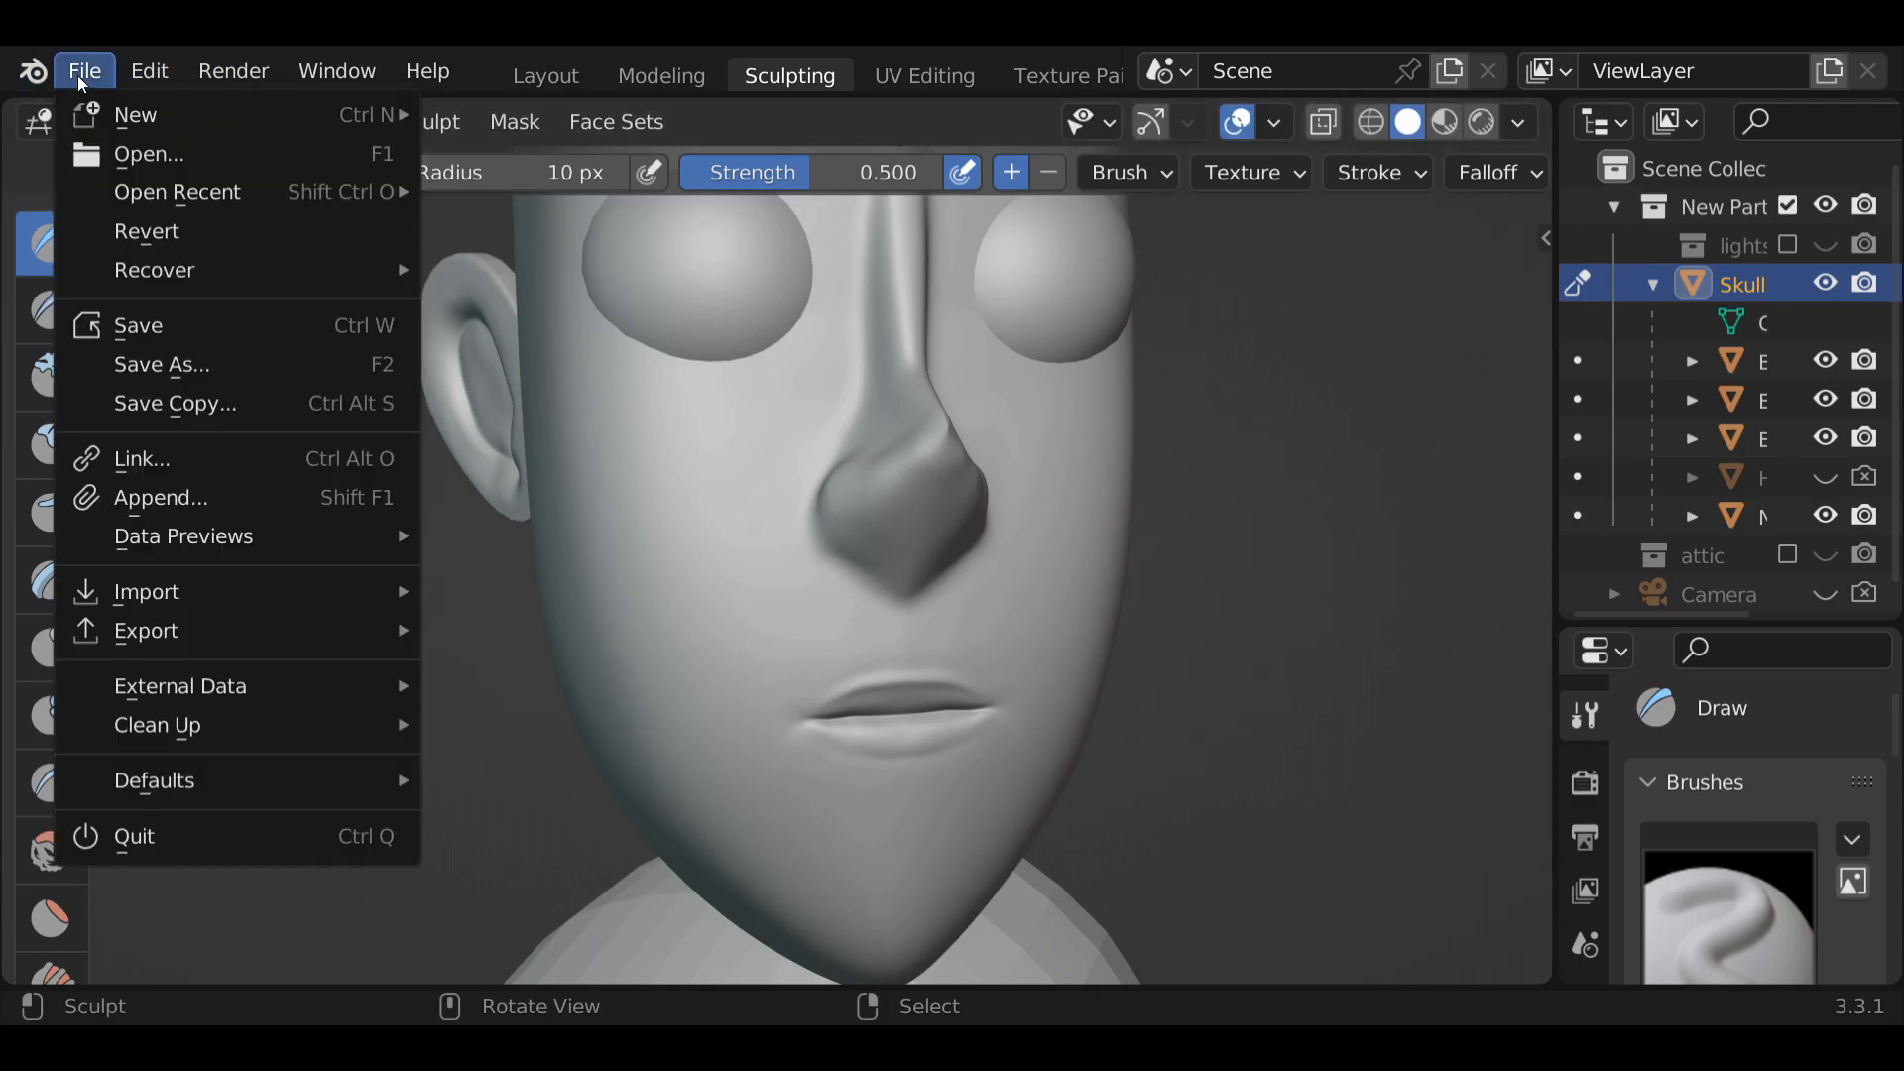
left_click(144, 327)
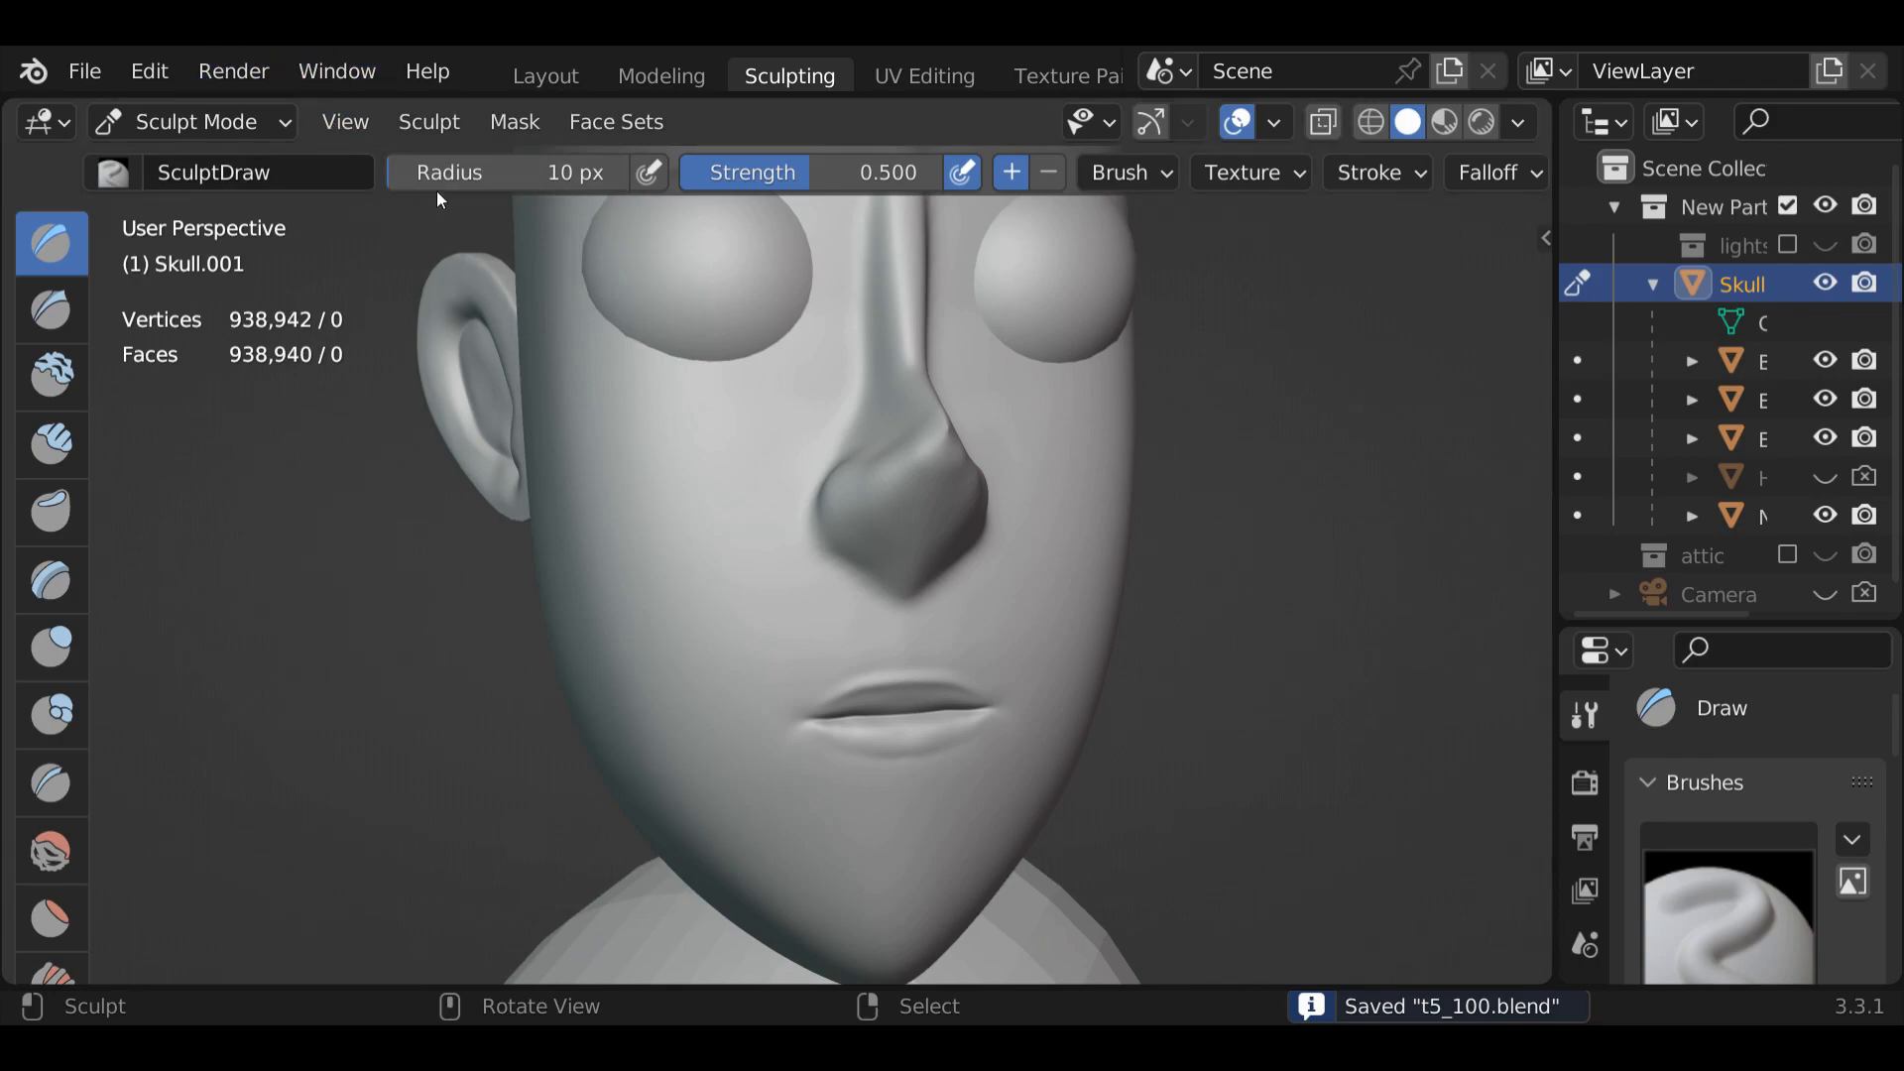
Carve and deepen the nostrils under the nose with inverted Draw strokes at a 10 px radius
mouse_move(668, 662)
middle_mouse_down()
mouse_move(697, 648)
mouse_move(826, 685)
mouse_move(834, 644)
middle_mouse_up()
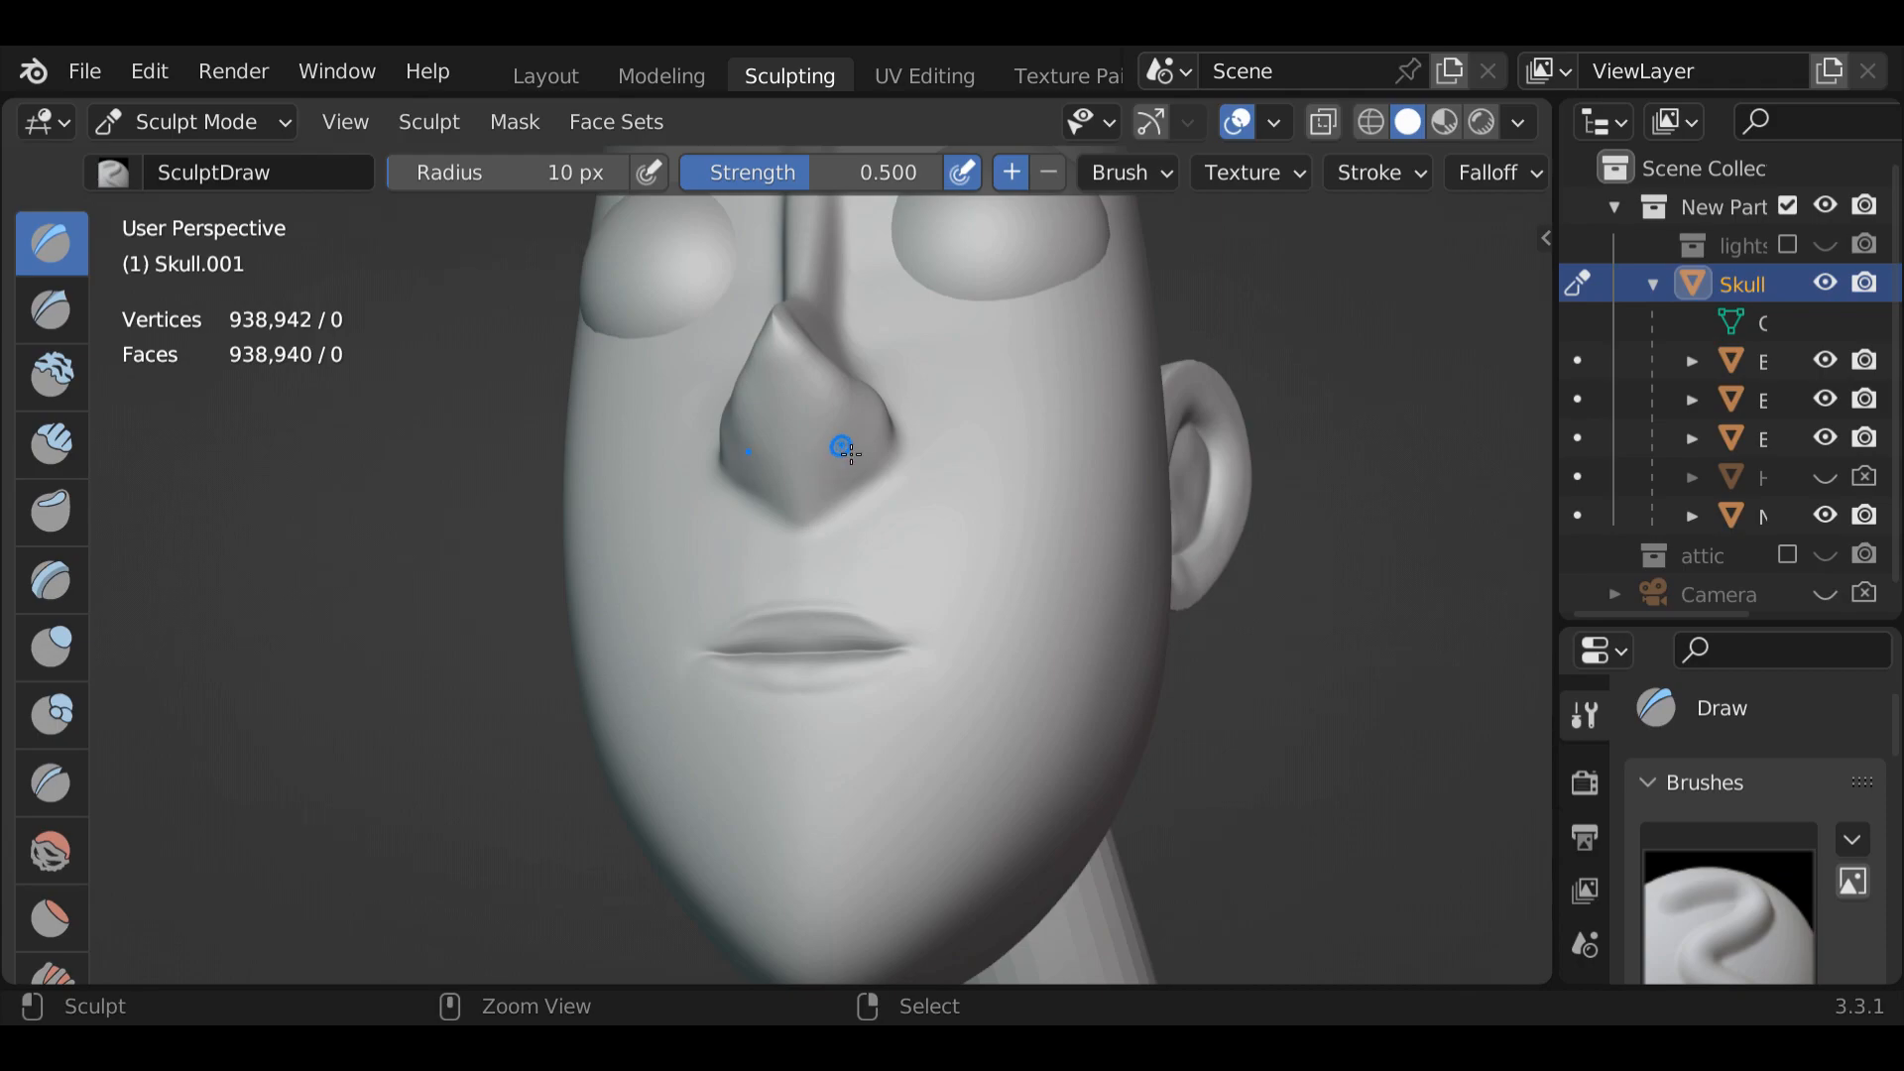
left_click_drag(835, 477, 858, 458, "ctrl")
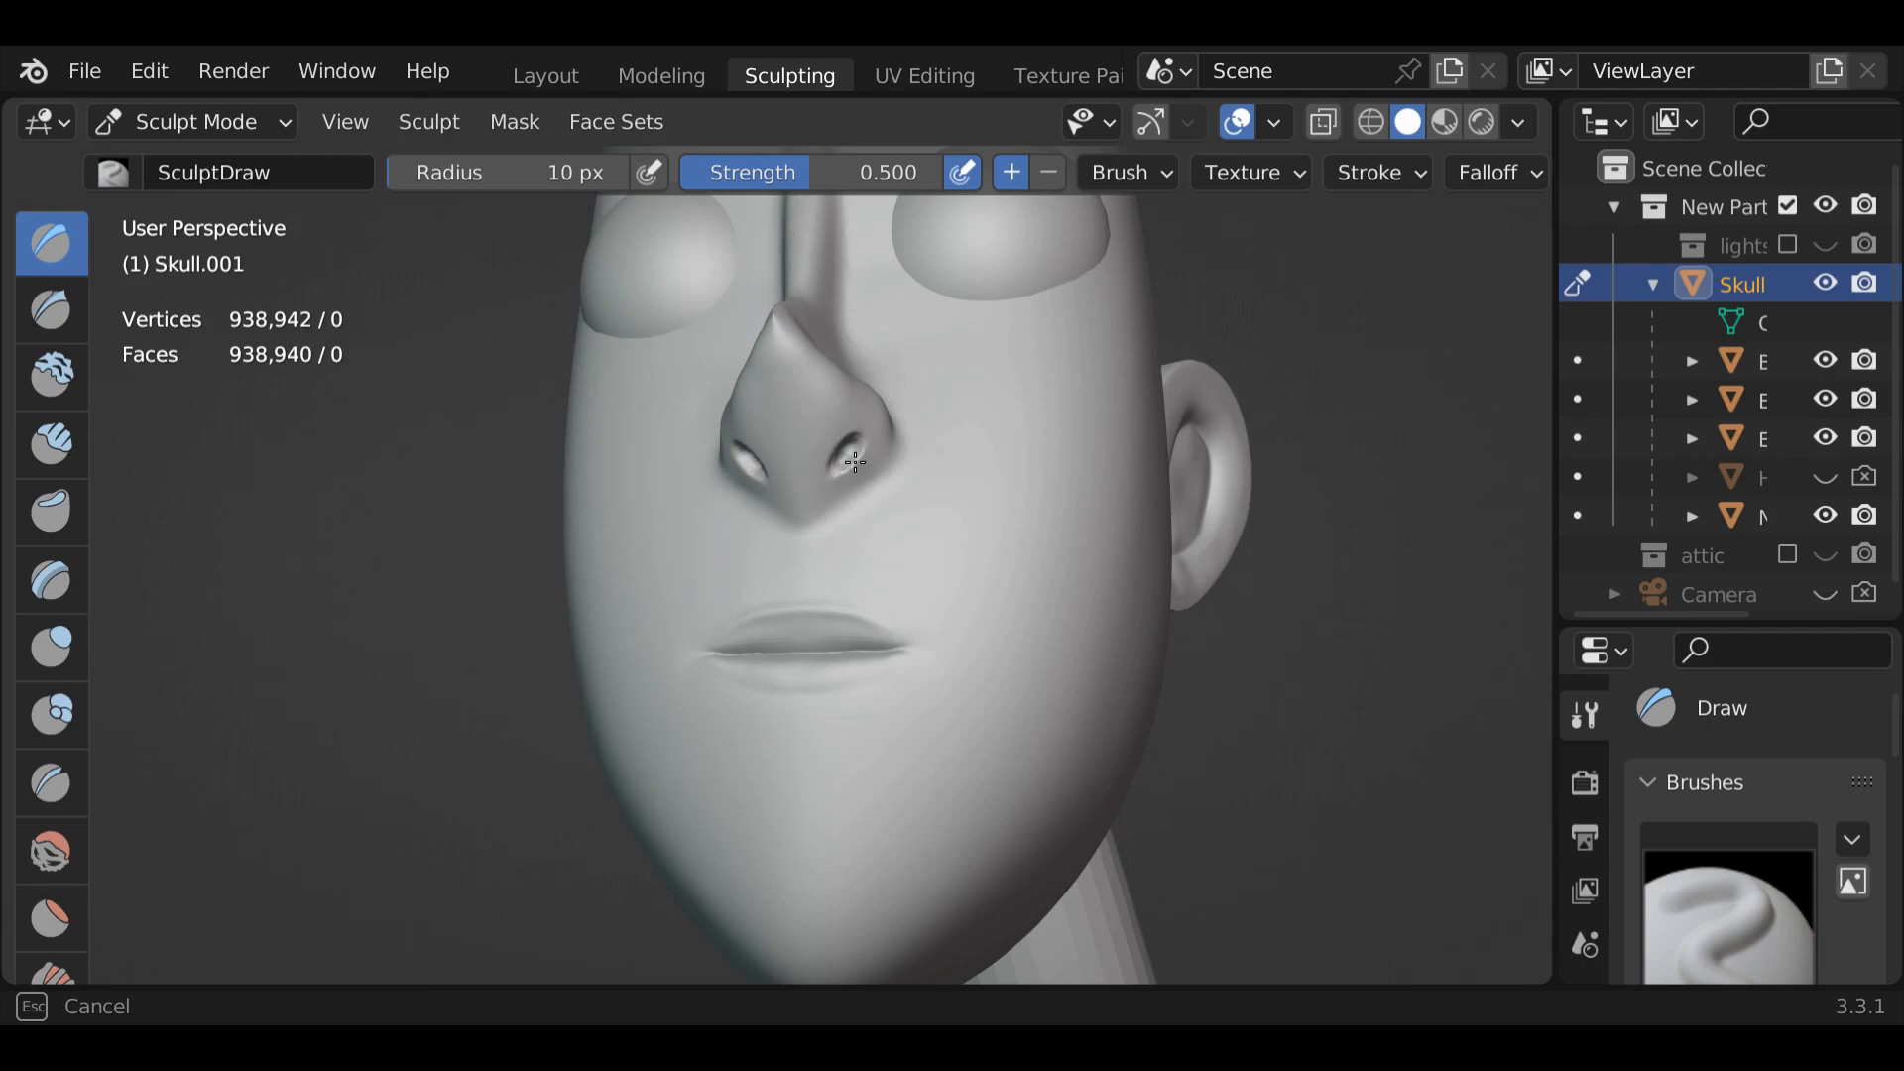
left_click_drag(855, 462, 855, 460, "ctrl")
mouse_move(731, 403)
middle_mouse_down()
mouse_move(620, 411)
mouse_move(605, 395)
middle_mouse_up()
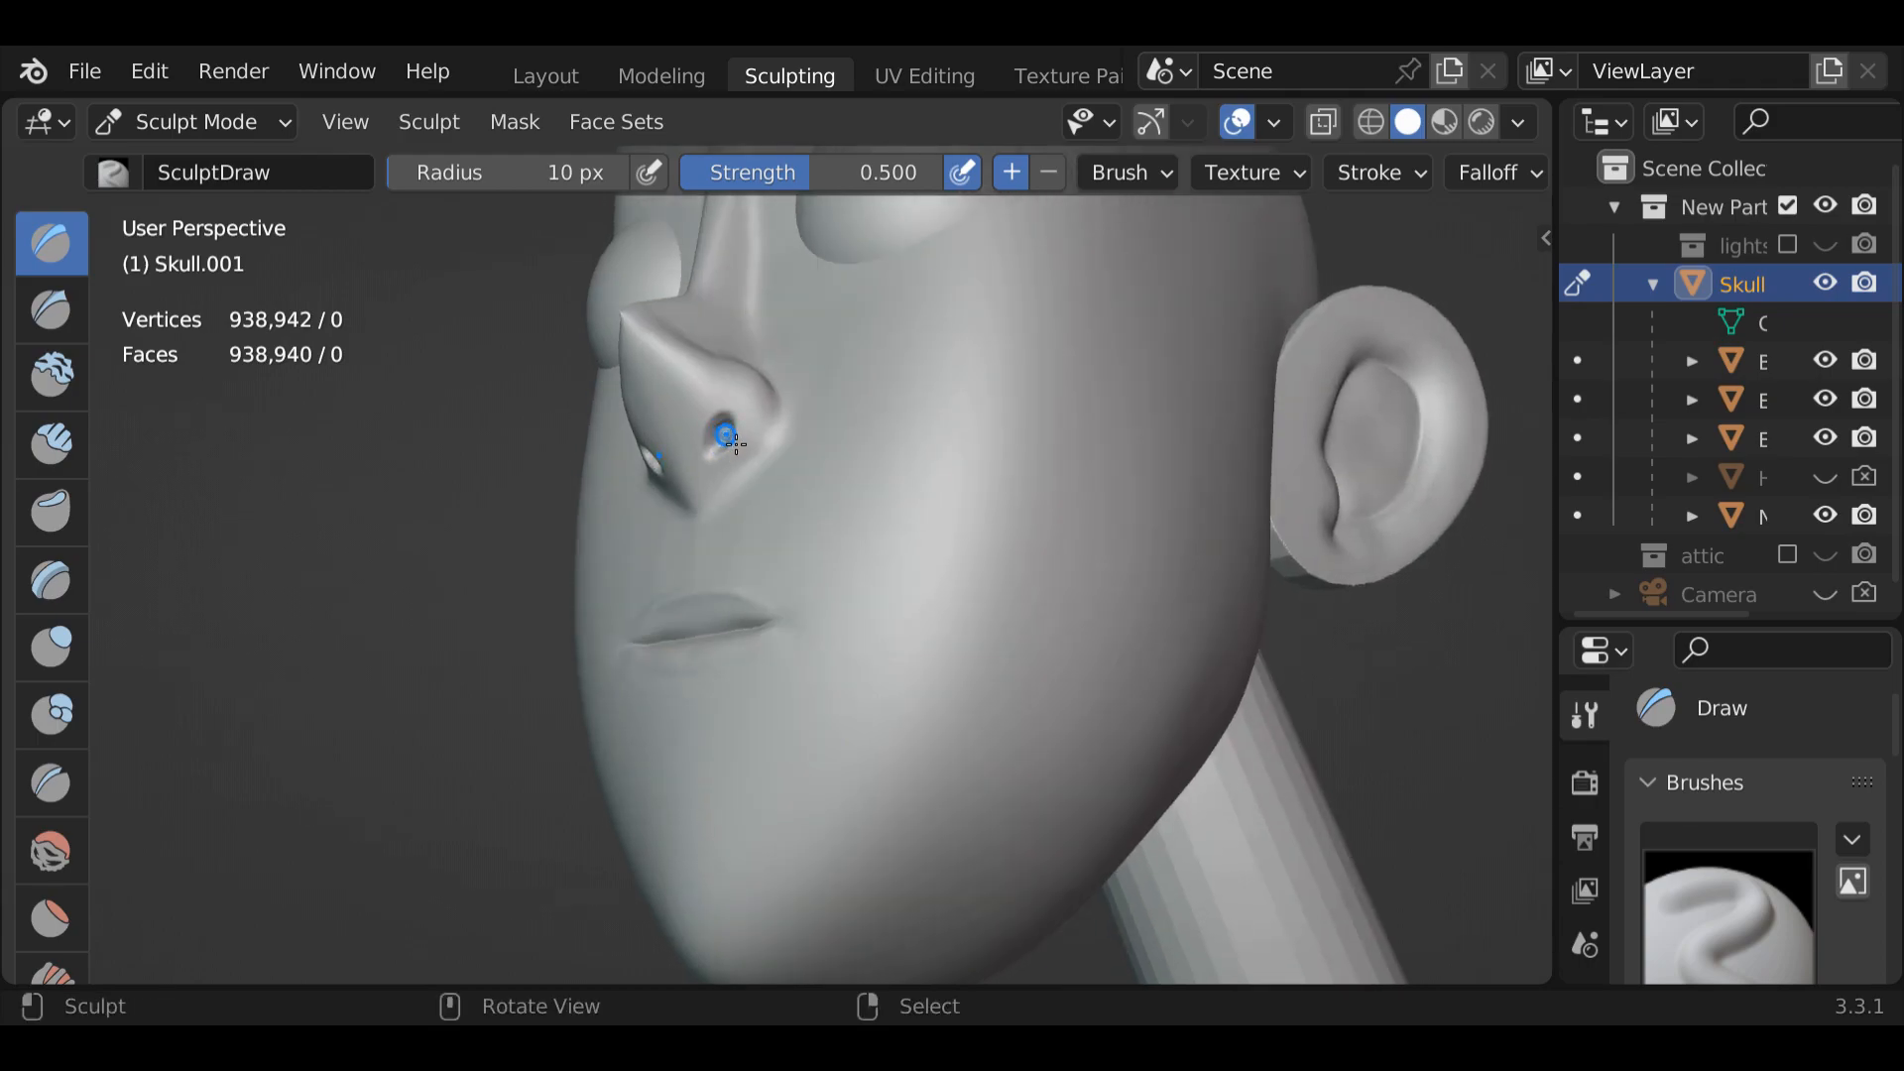
left_click_drag(732, 426, 744, 430, "ctrl")
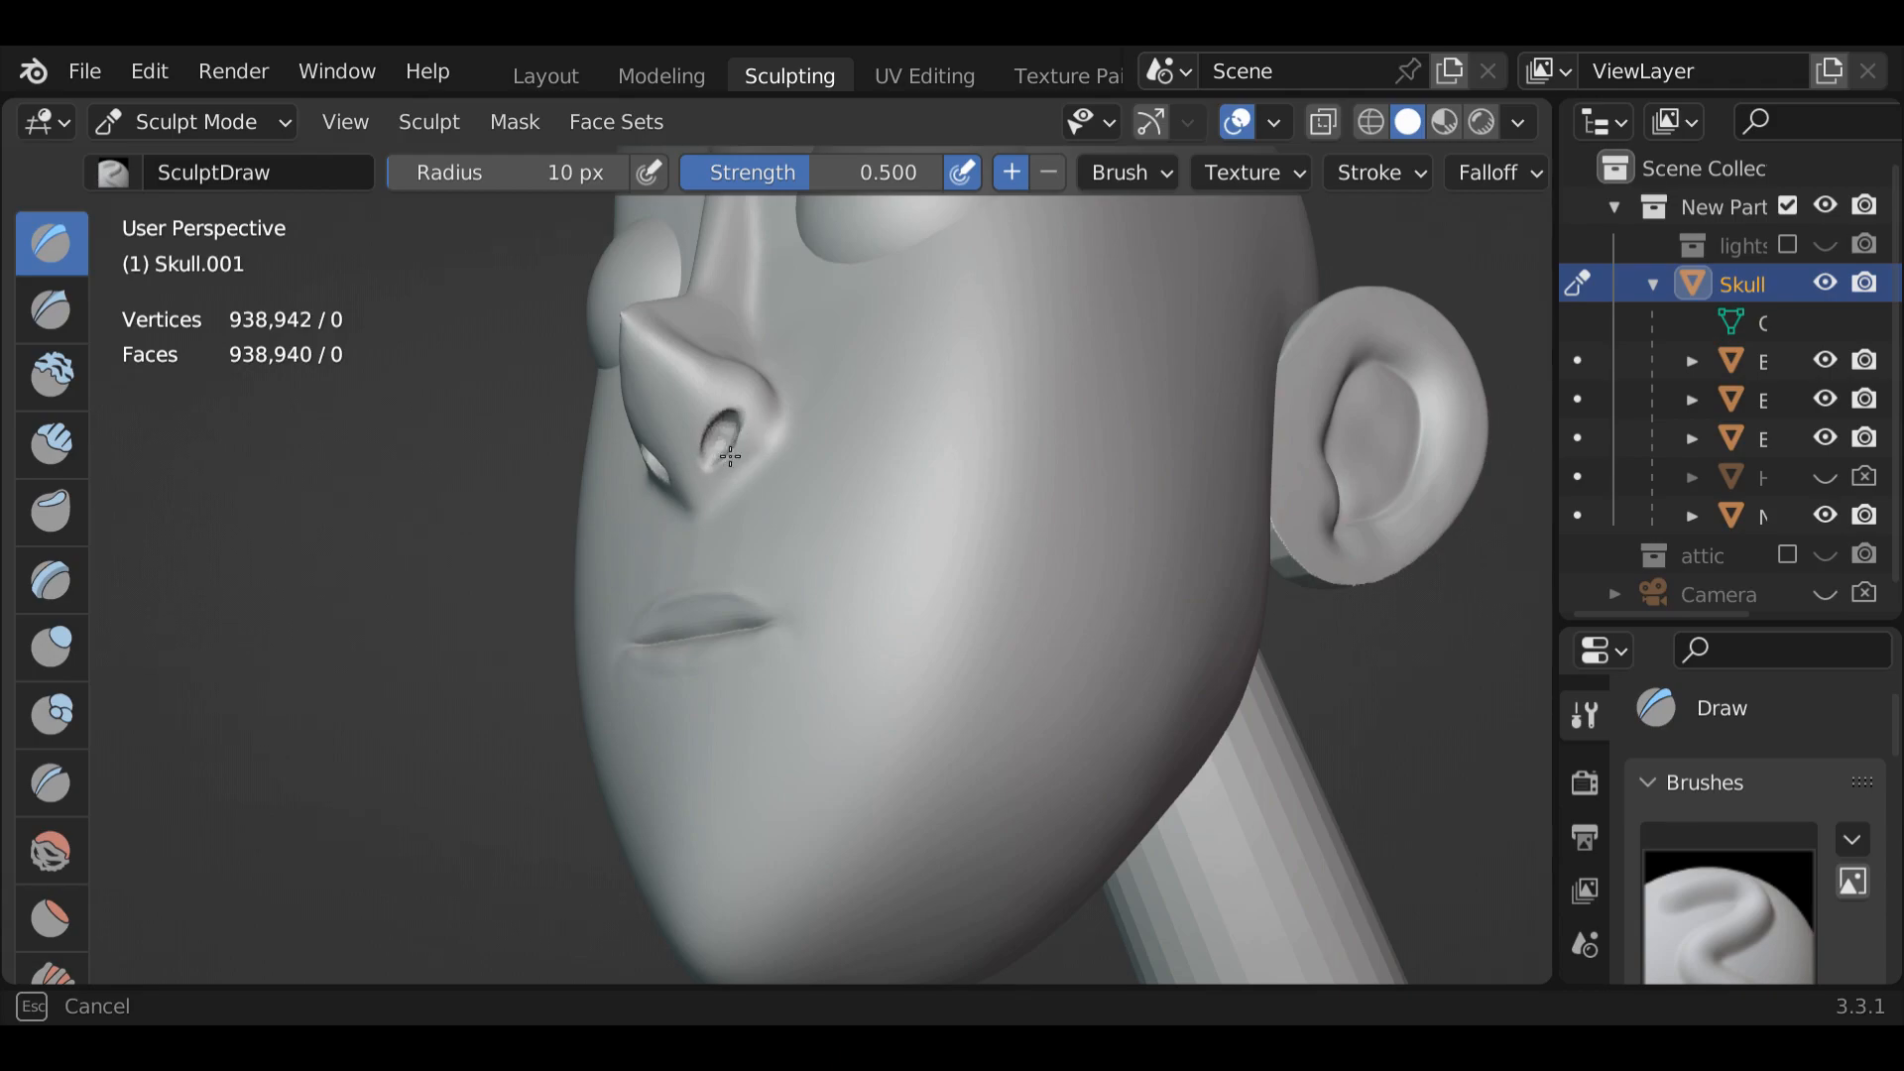
left_click_drag(738, 437, 727, 441, "ctrl")
left_click_drag(720, 453, 741, 434, "ctrl")
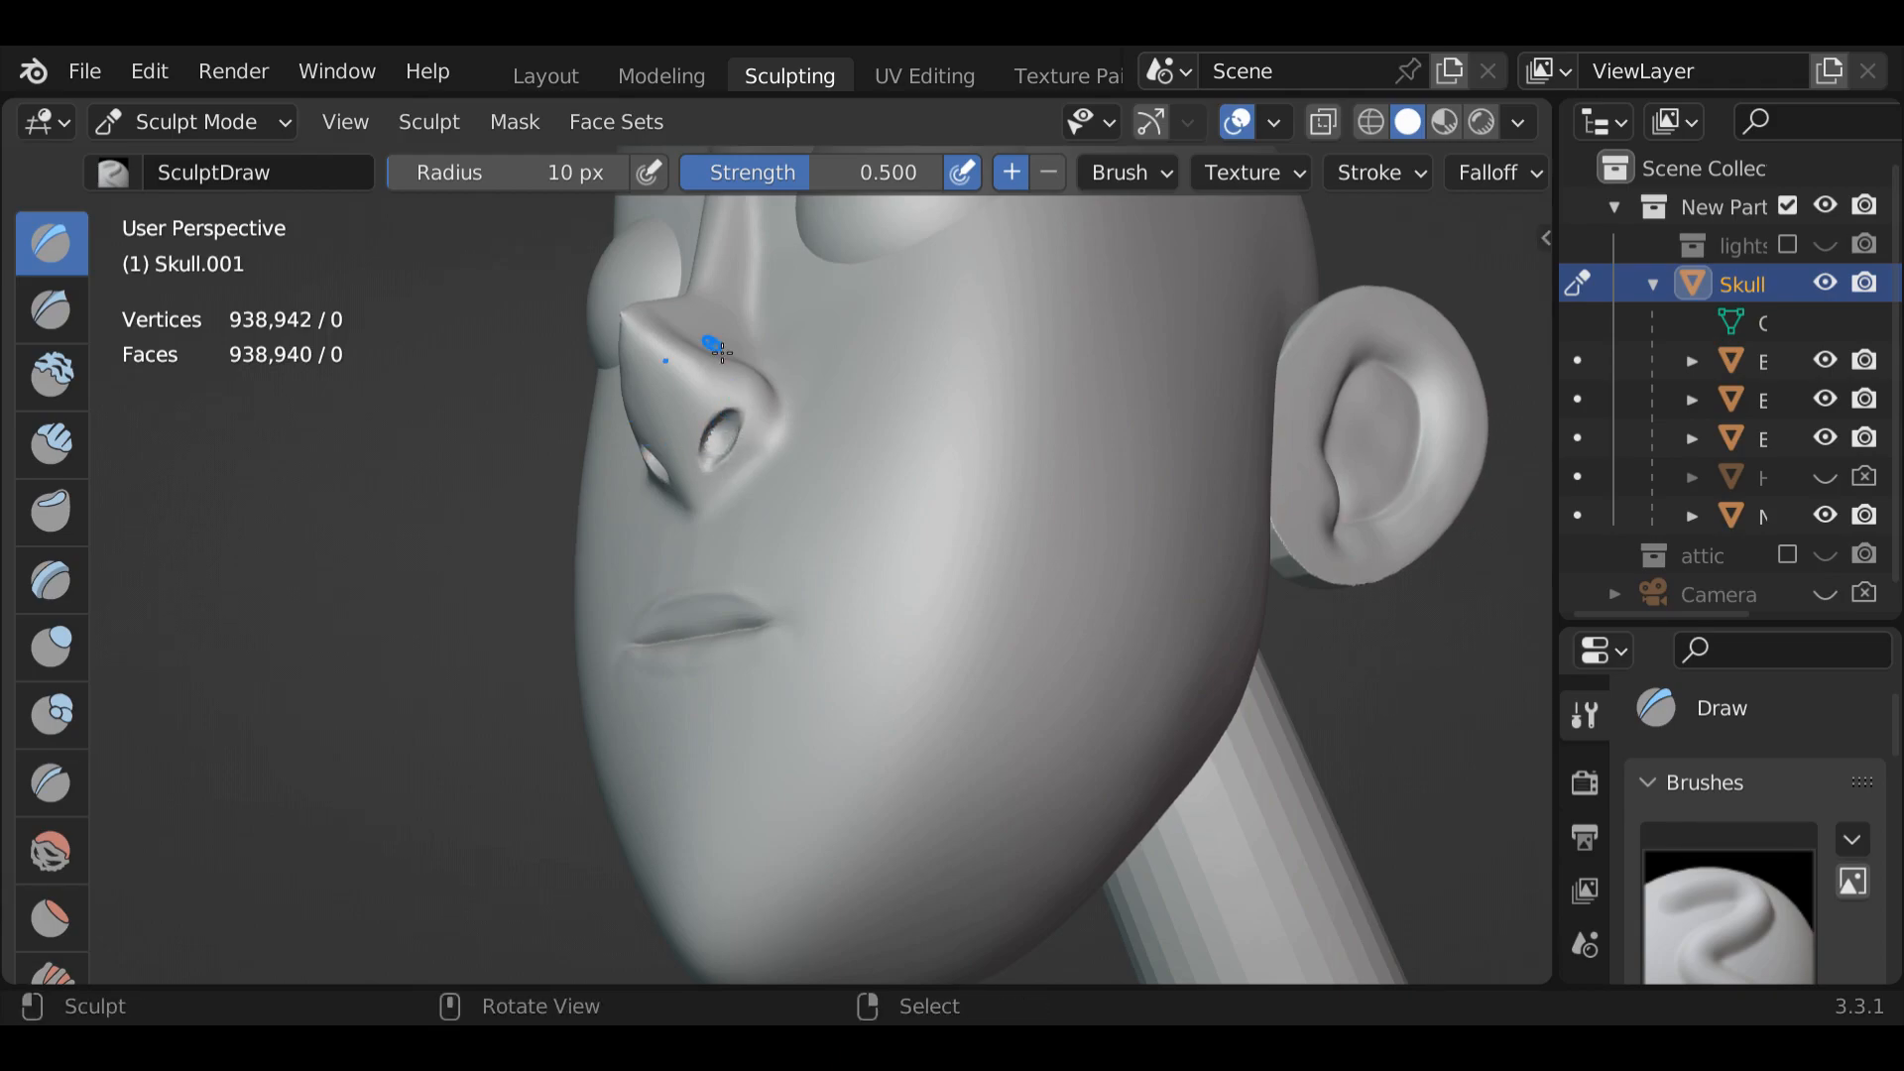
Flatten the tip of the nose with the Flatten brush at a 30 px radius, and undo the last stroke
middle_click_drag(595, 536, 833, 745)
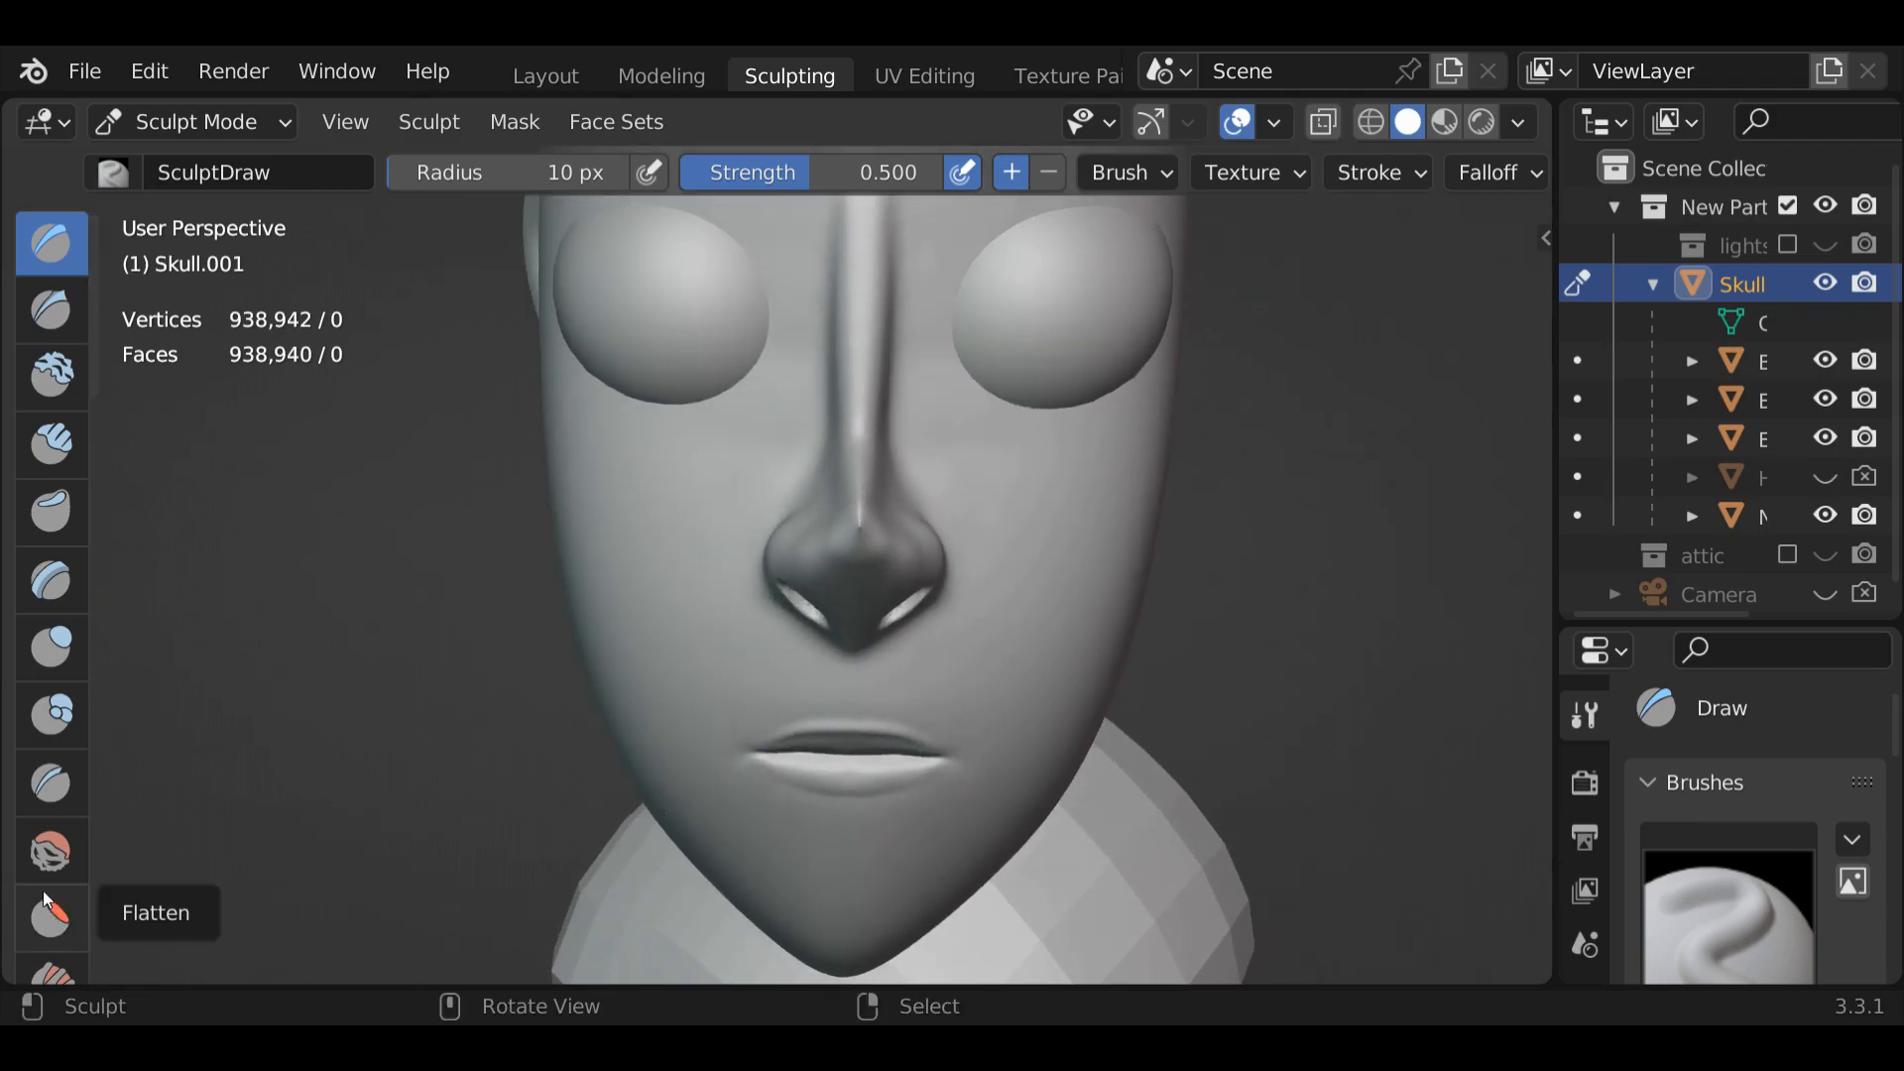
scroll(44, 890, "down", 3)
left_click(56, 761)
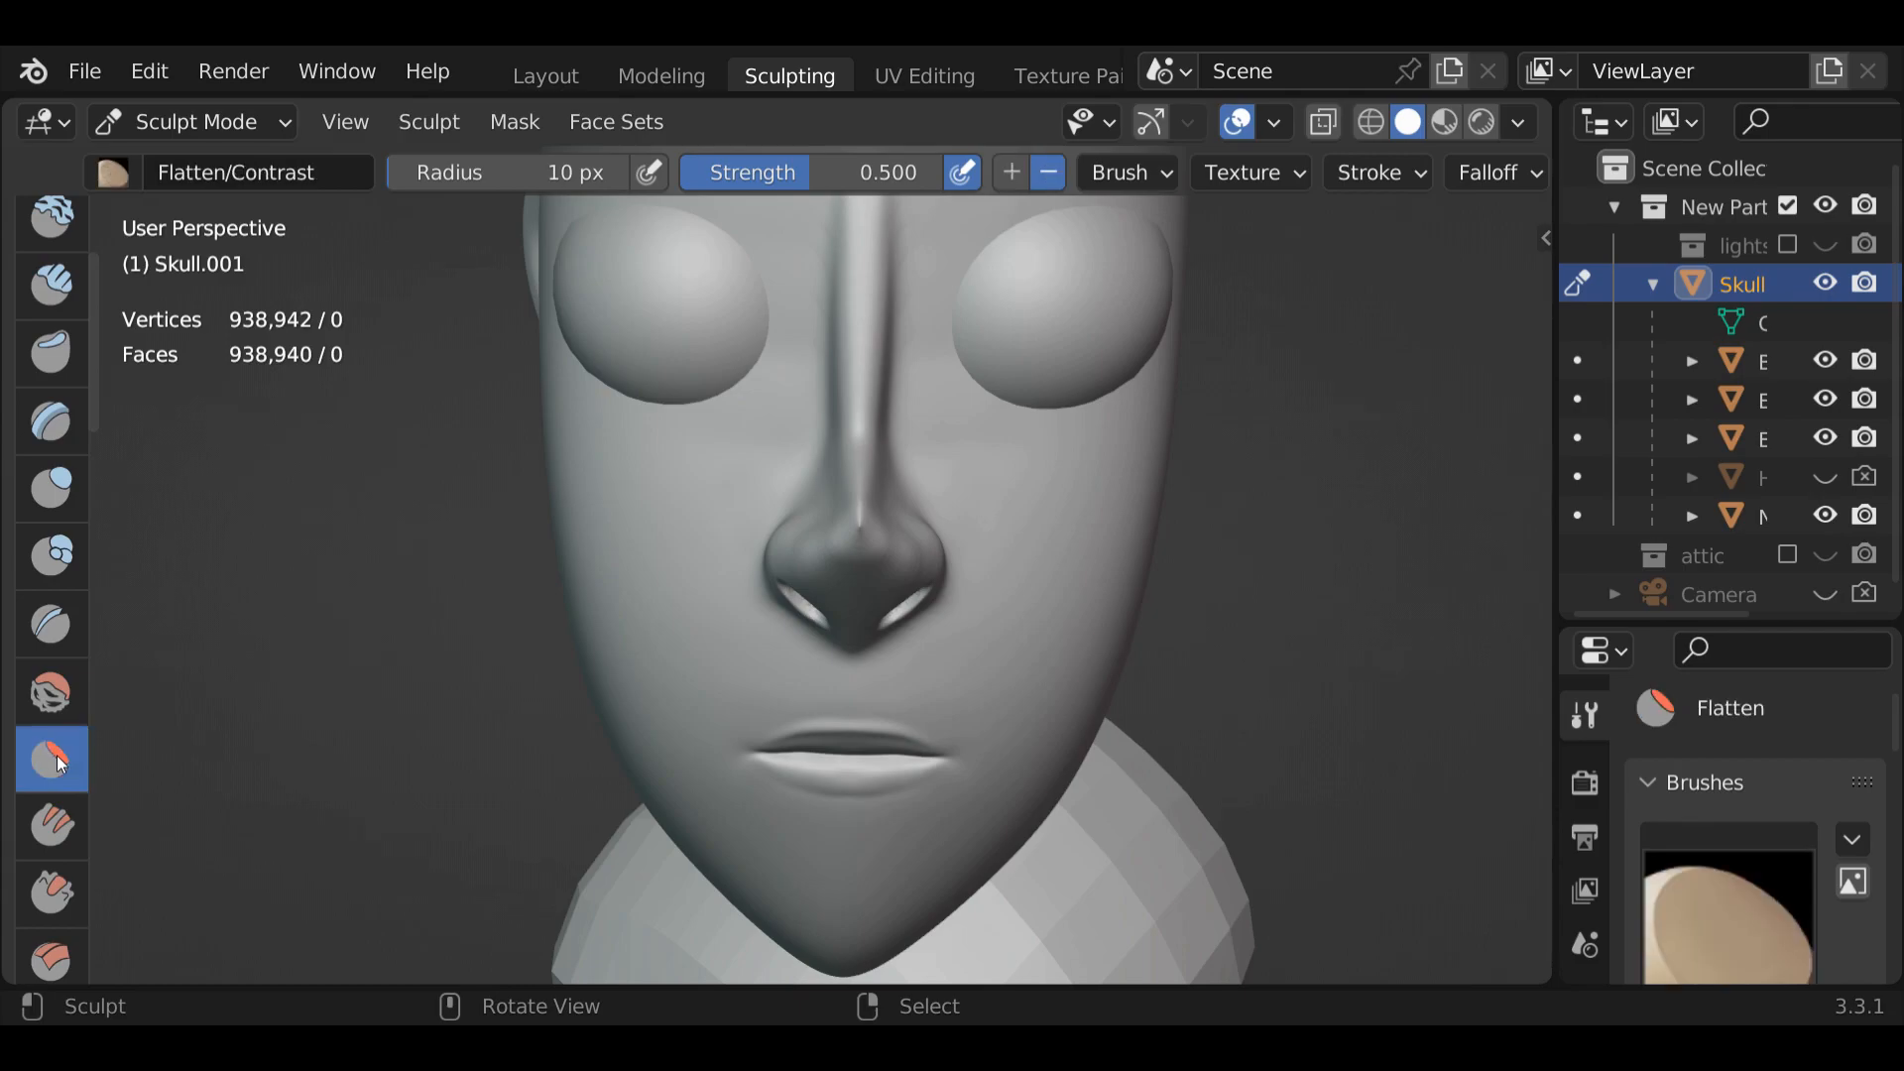
key("f")
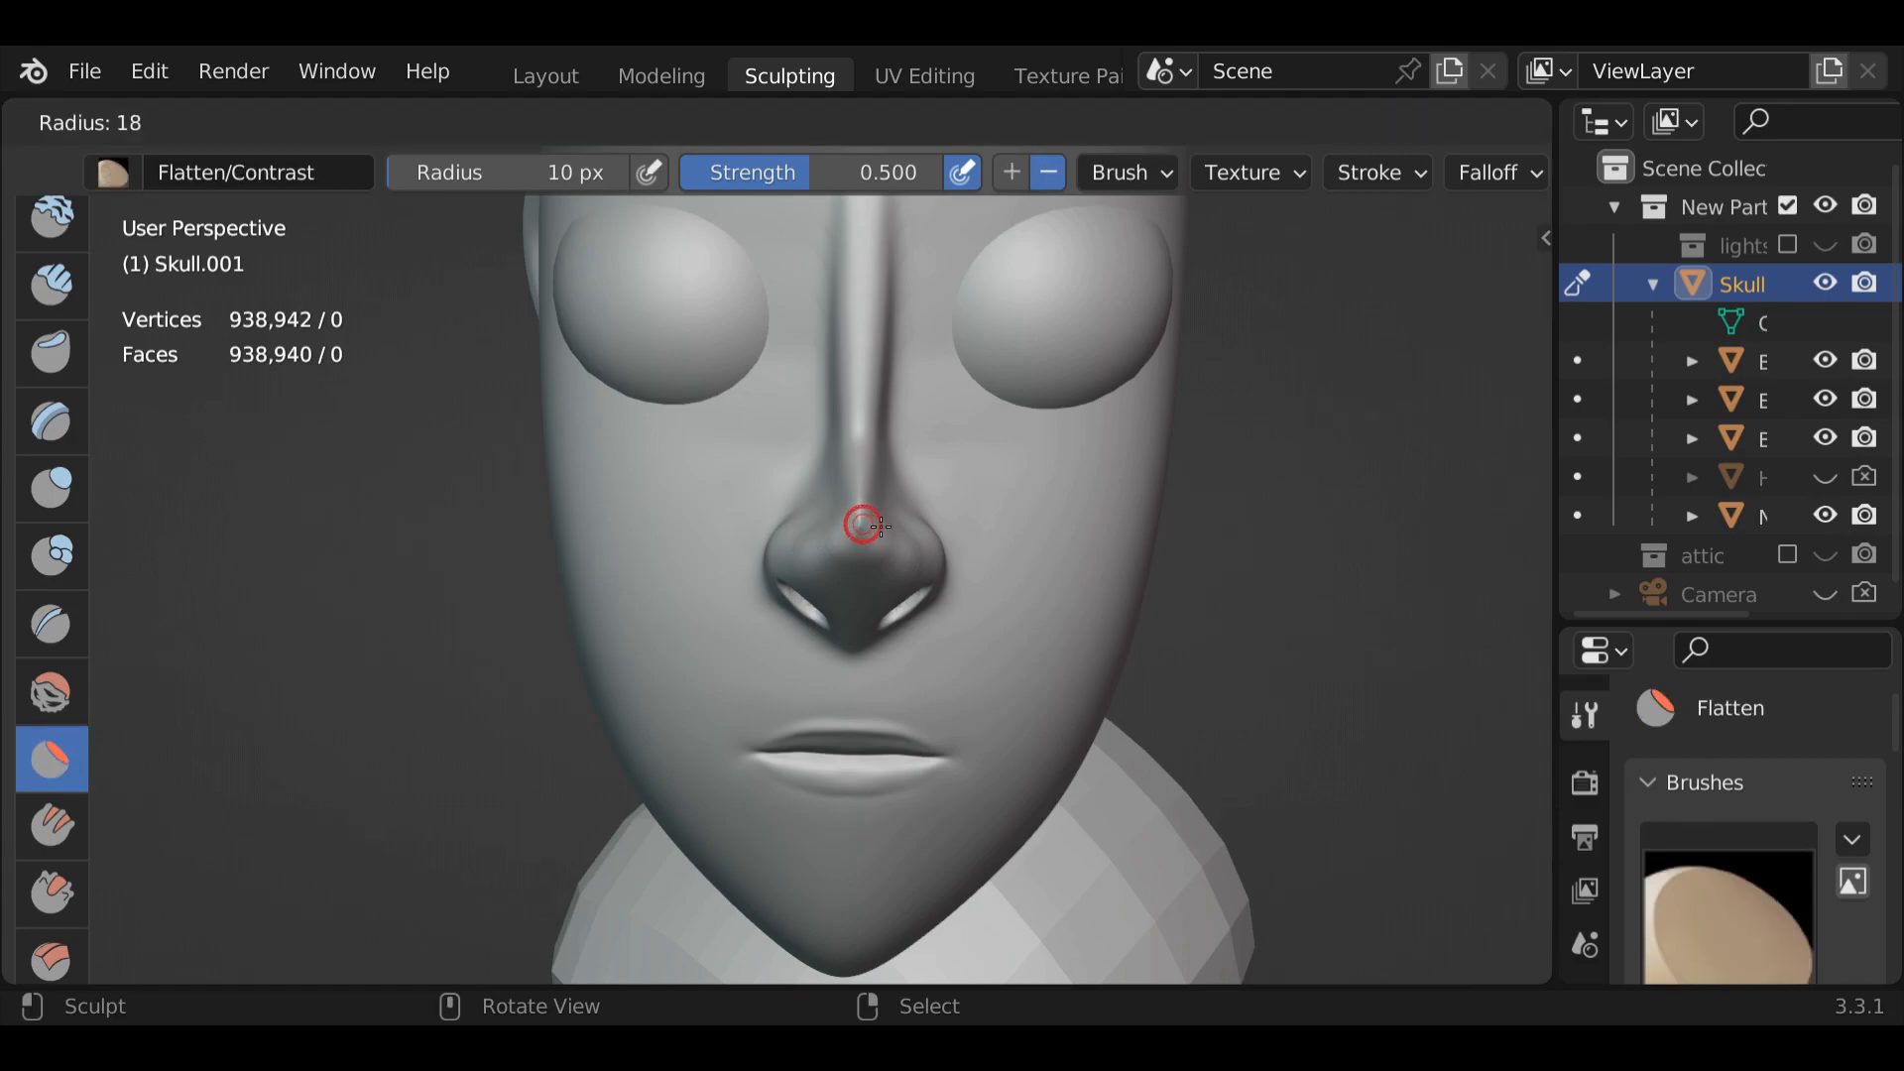
left_click(862, 536)
left_click_drag(865, 542, 872, 533)
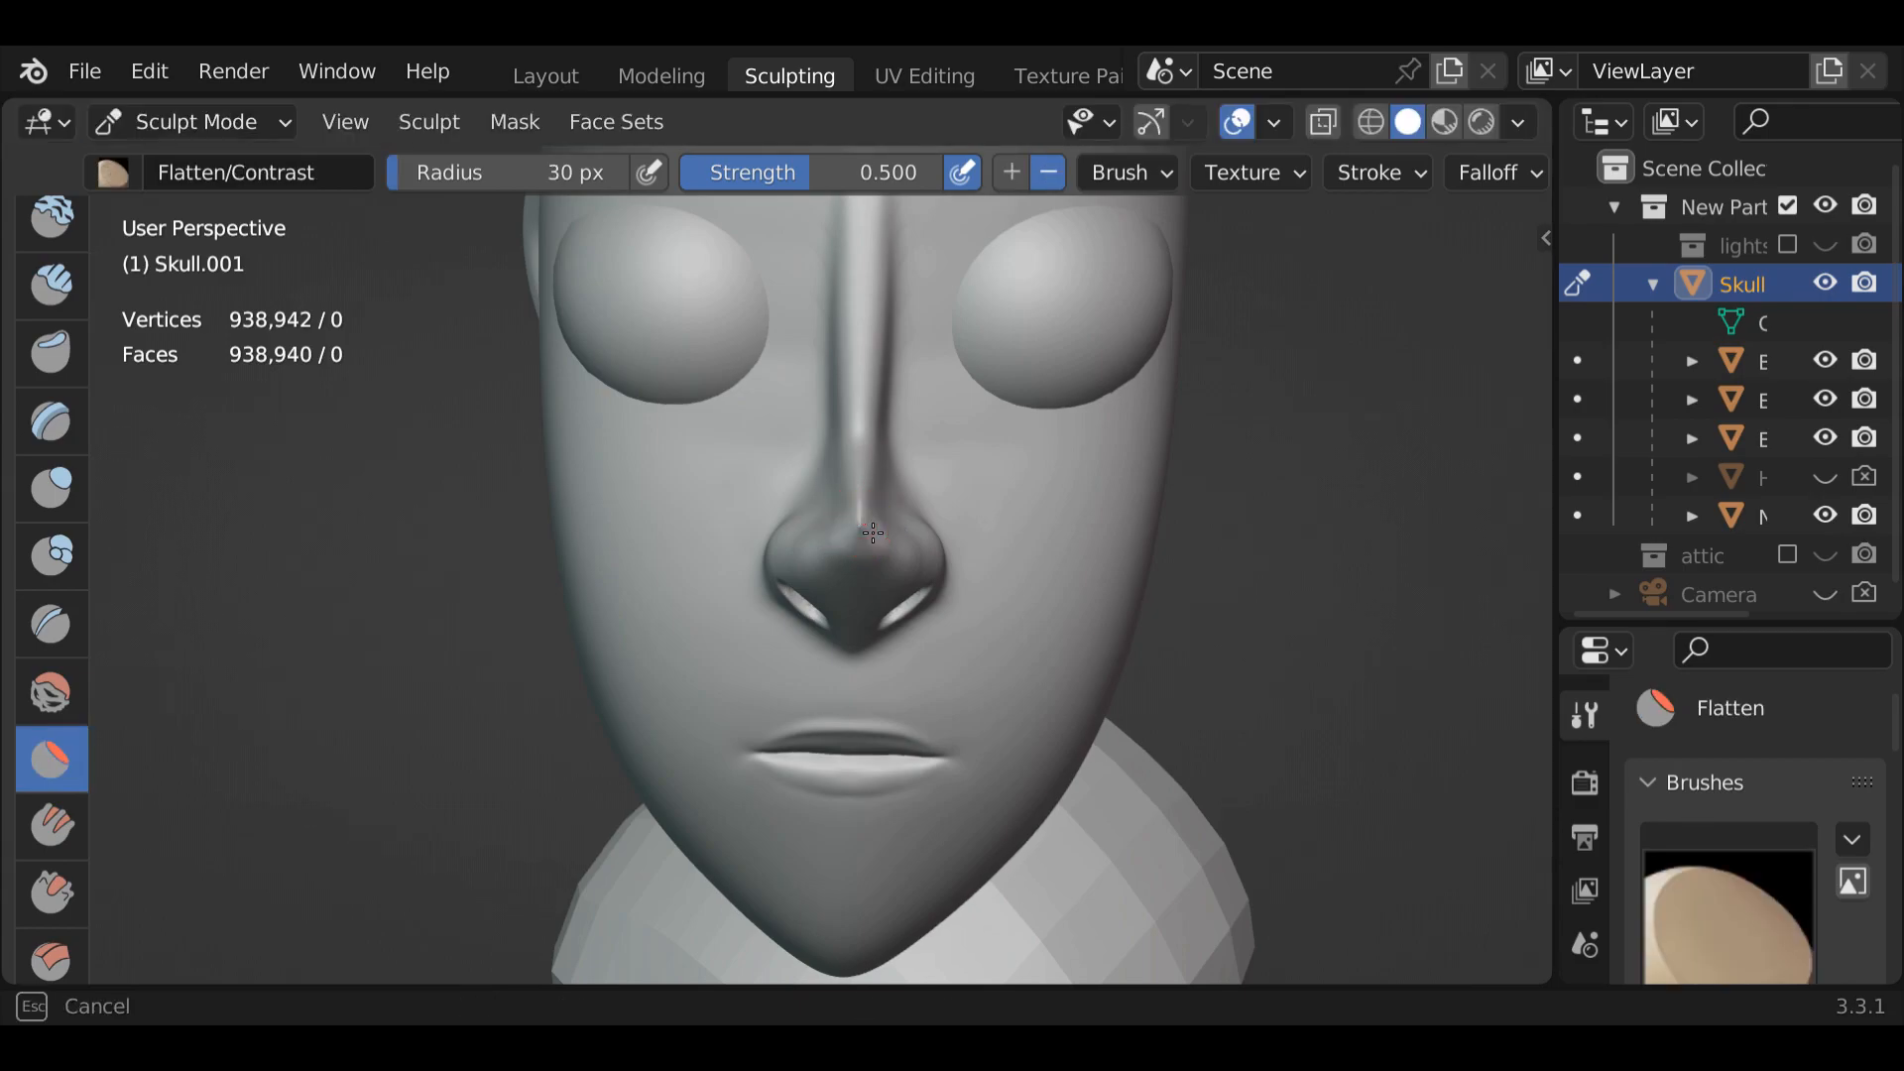
left_click_drag(870, 532, 872, 519)
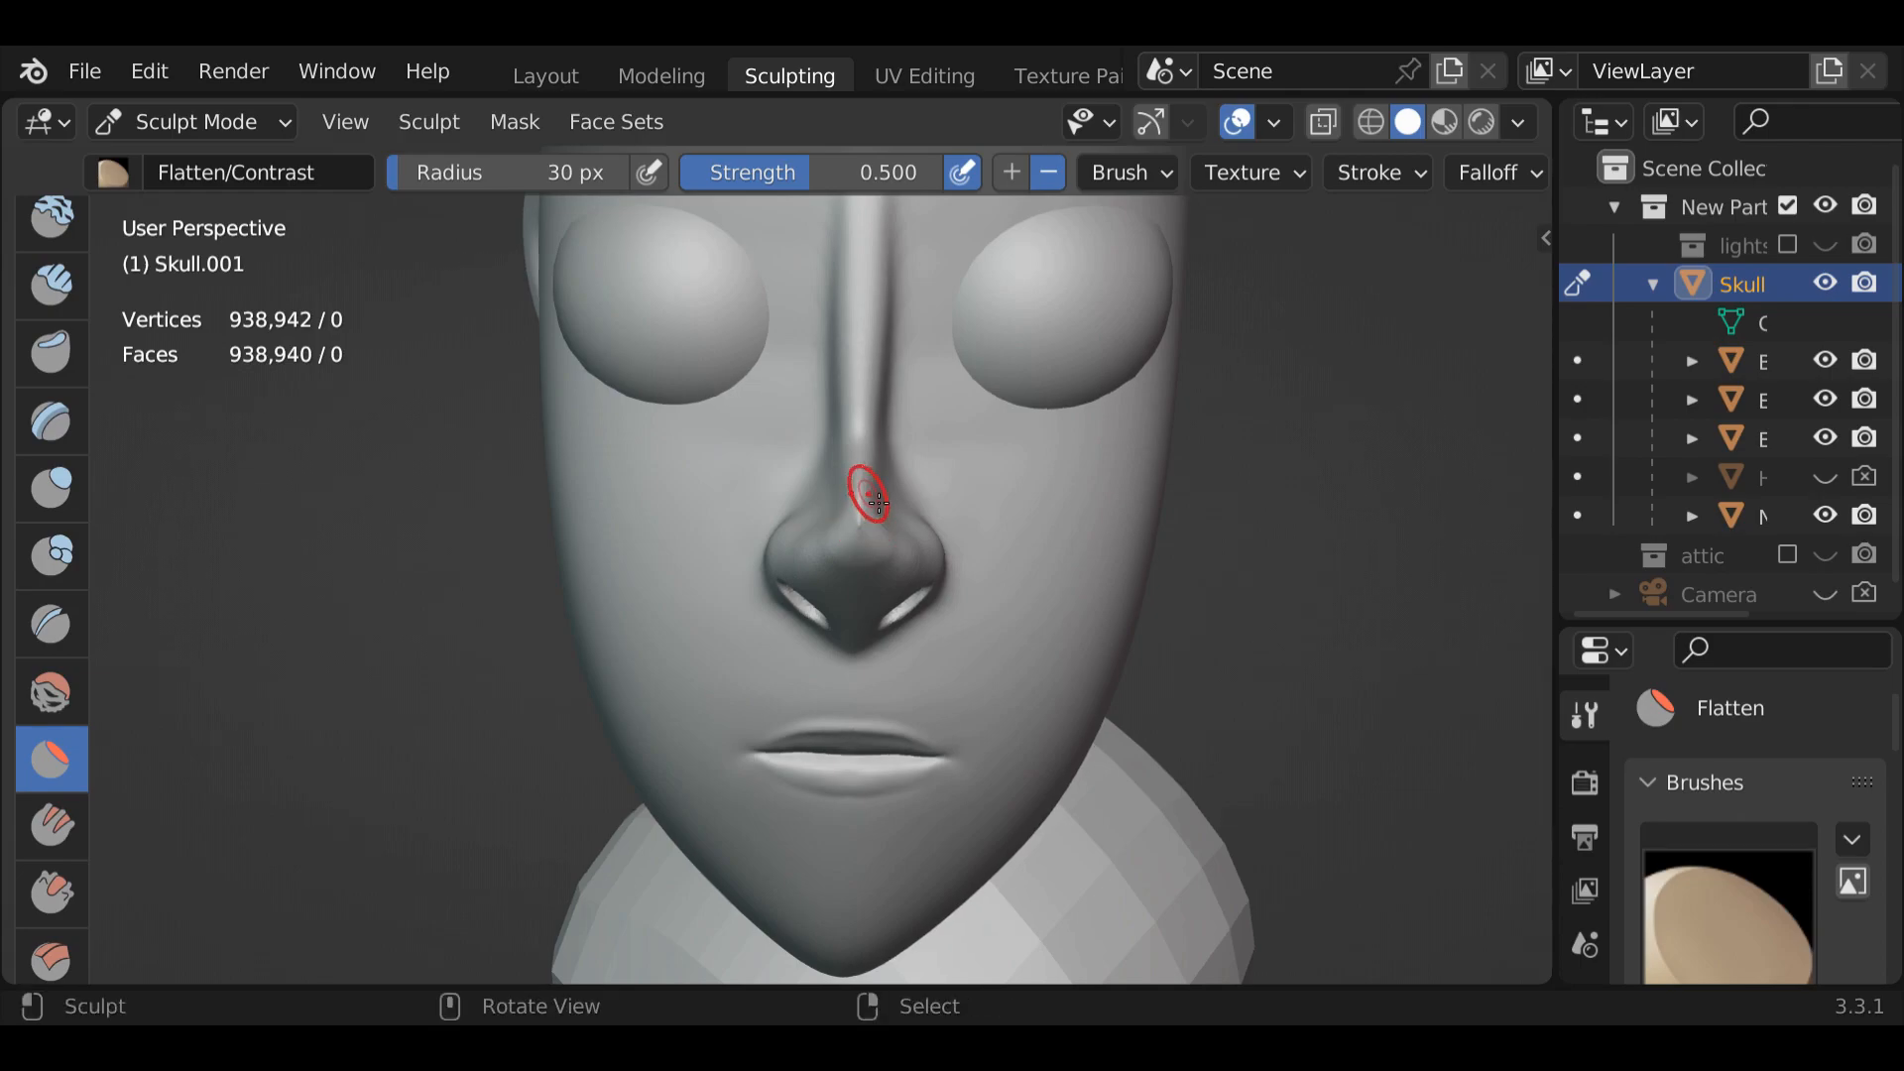
mouse_move(770, 583)
middle_mouse_down()
mouse_move(529, 556)
mouse_move(632, 556)
middle_mouse_up()
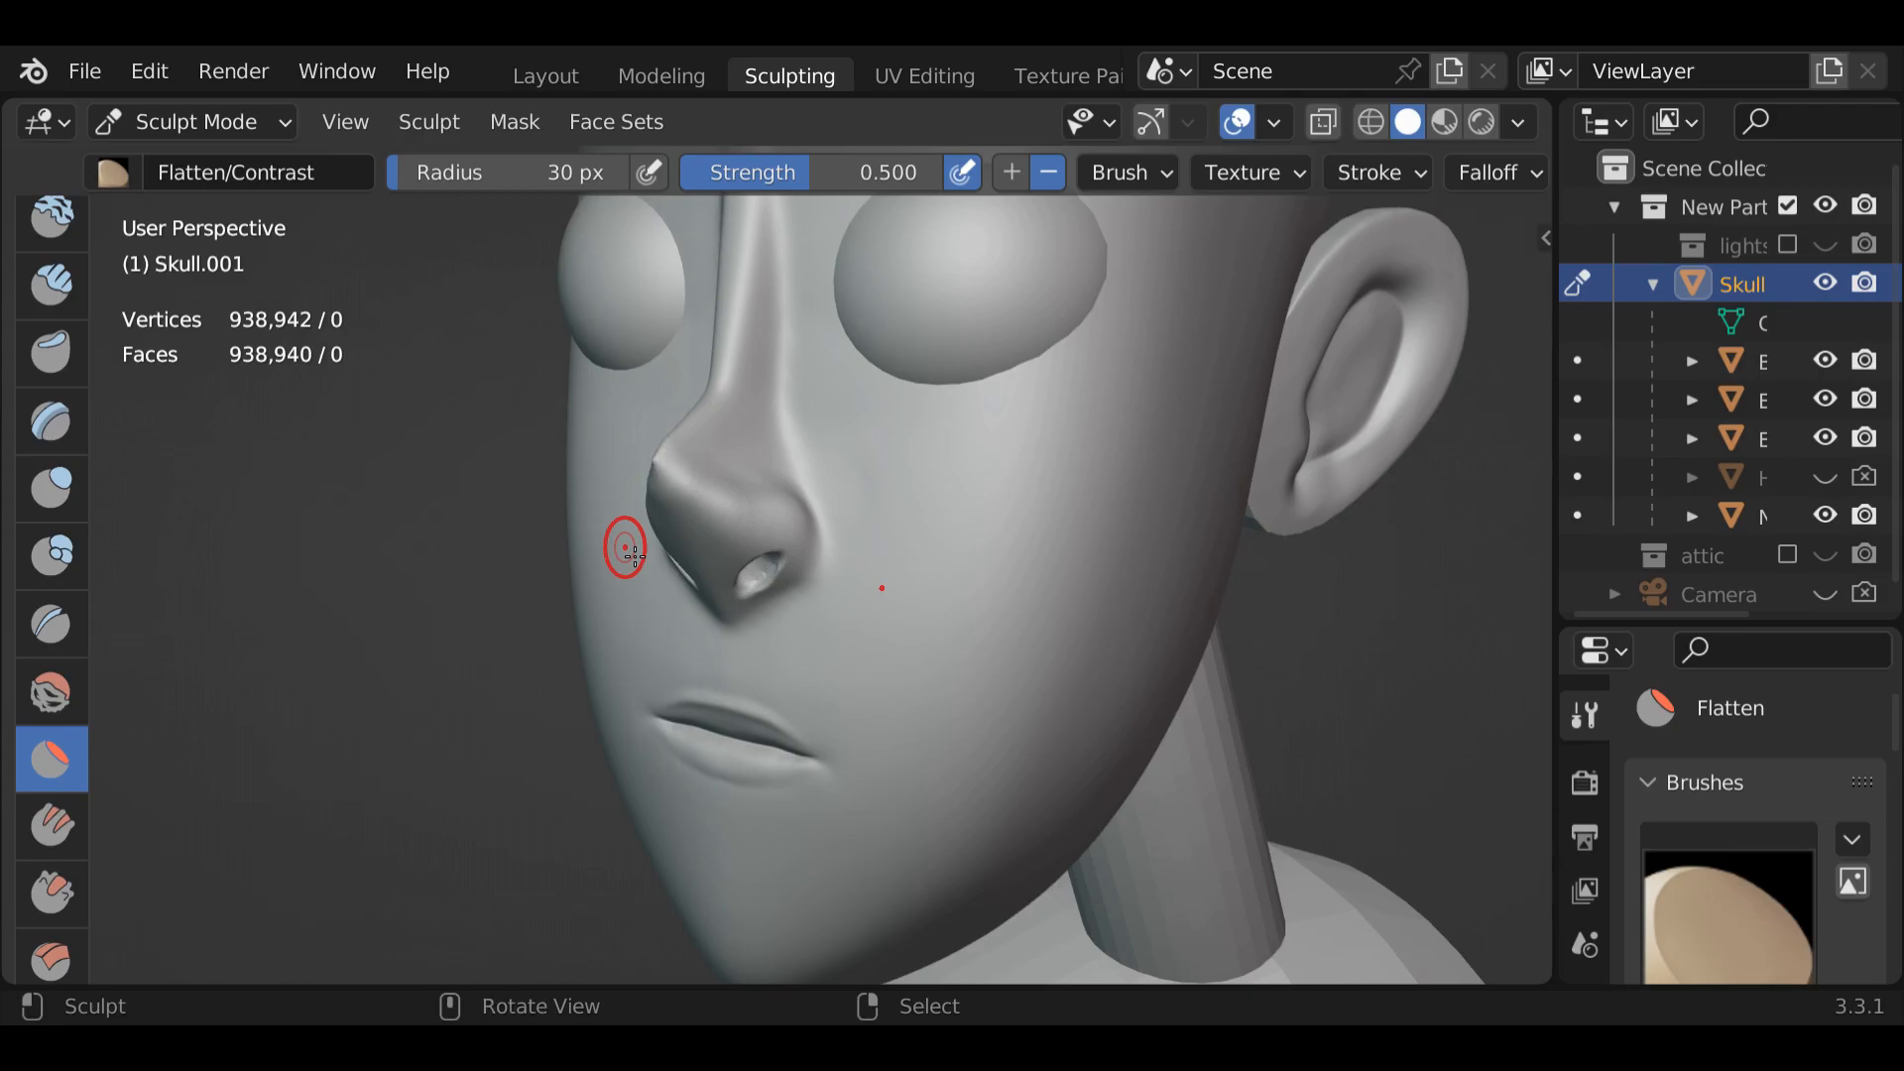
left_click(149, 70)
left_click(157, 121)
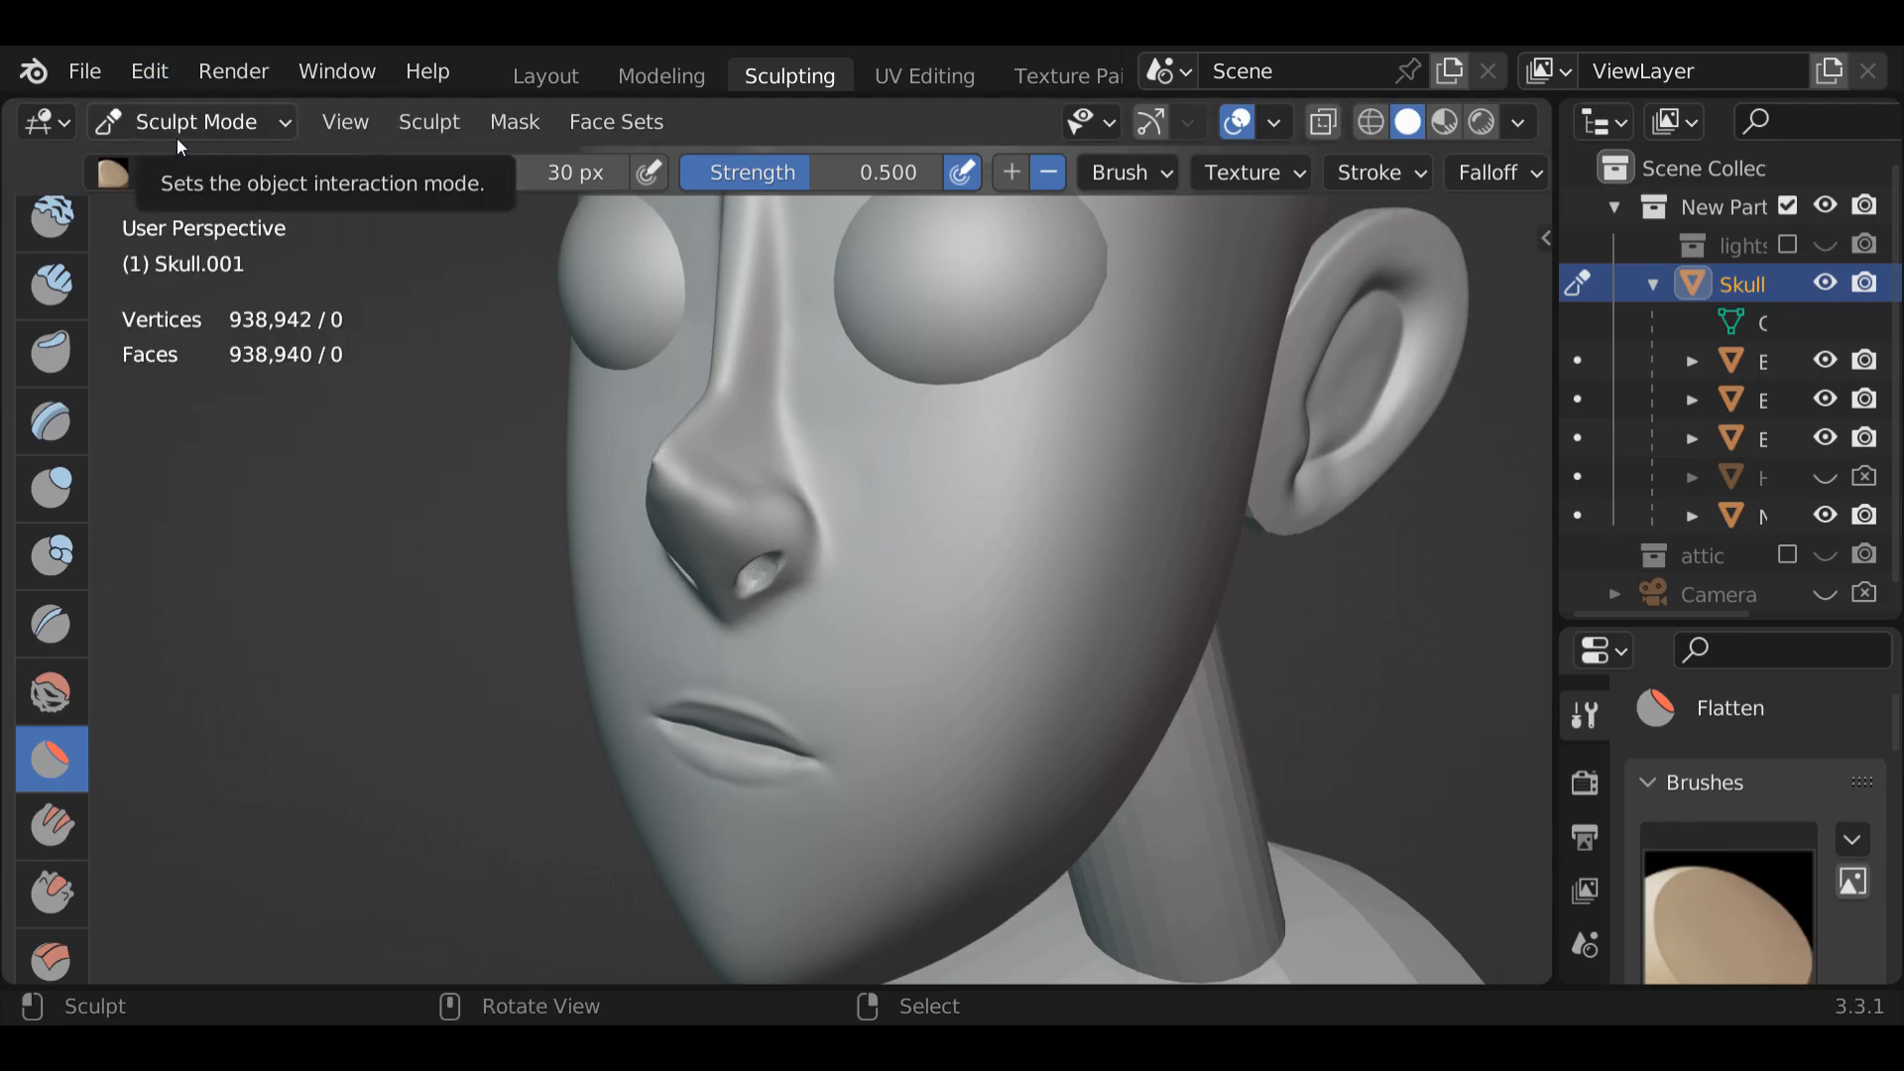
Smooth the transition between the nose bridge and tip in profile with the Smooth brush at 30 px
mouse_move(379, 476)
middle_mouse_down()
mouse_move(207, 476)
mouse_move(192, 446)
mouse_move(238, 462)
mouse_move(217, 463)
middle_mouse_up()
scroll(192, 446, "up", 2)
scroll(229, 456, "down", 3)
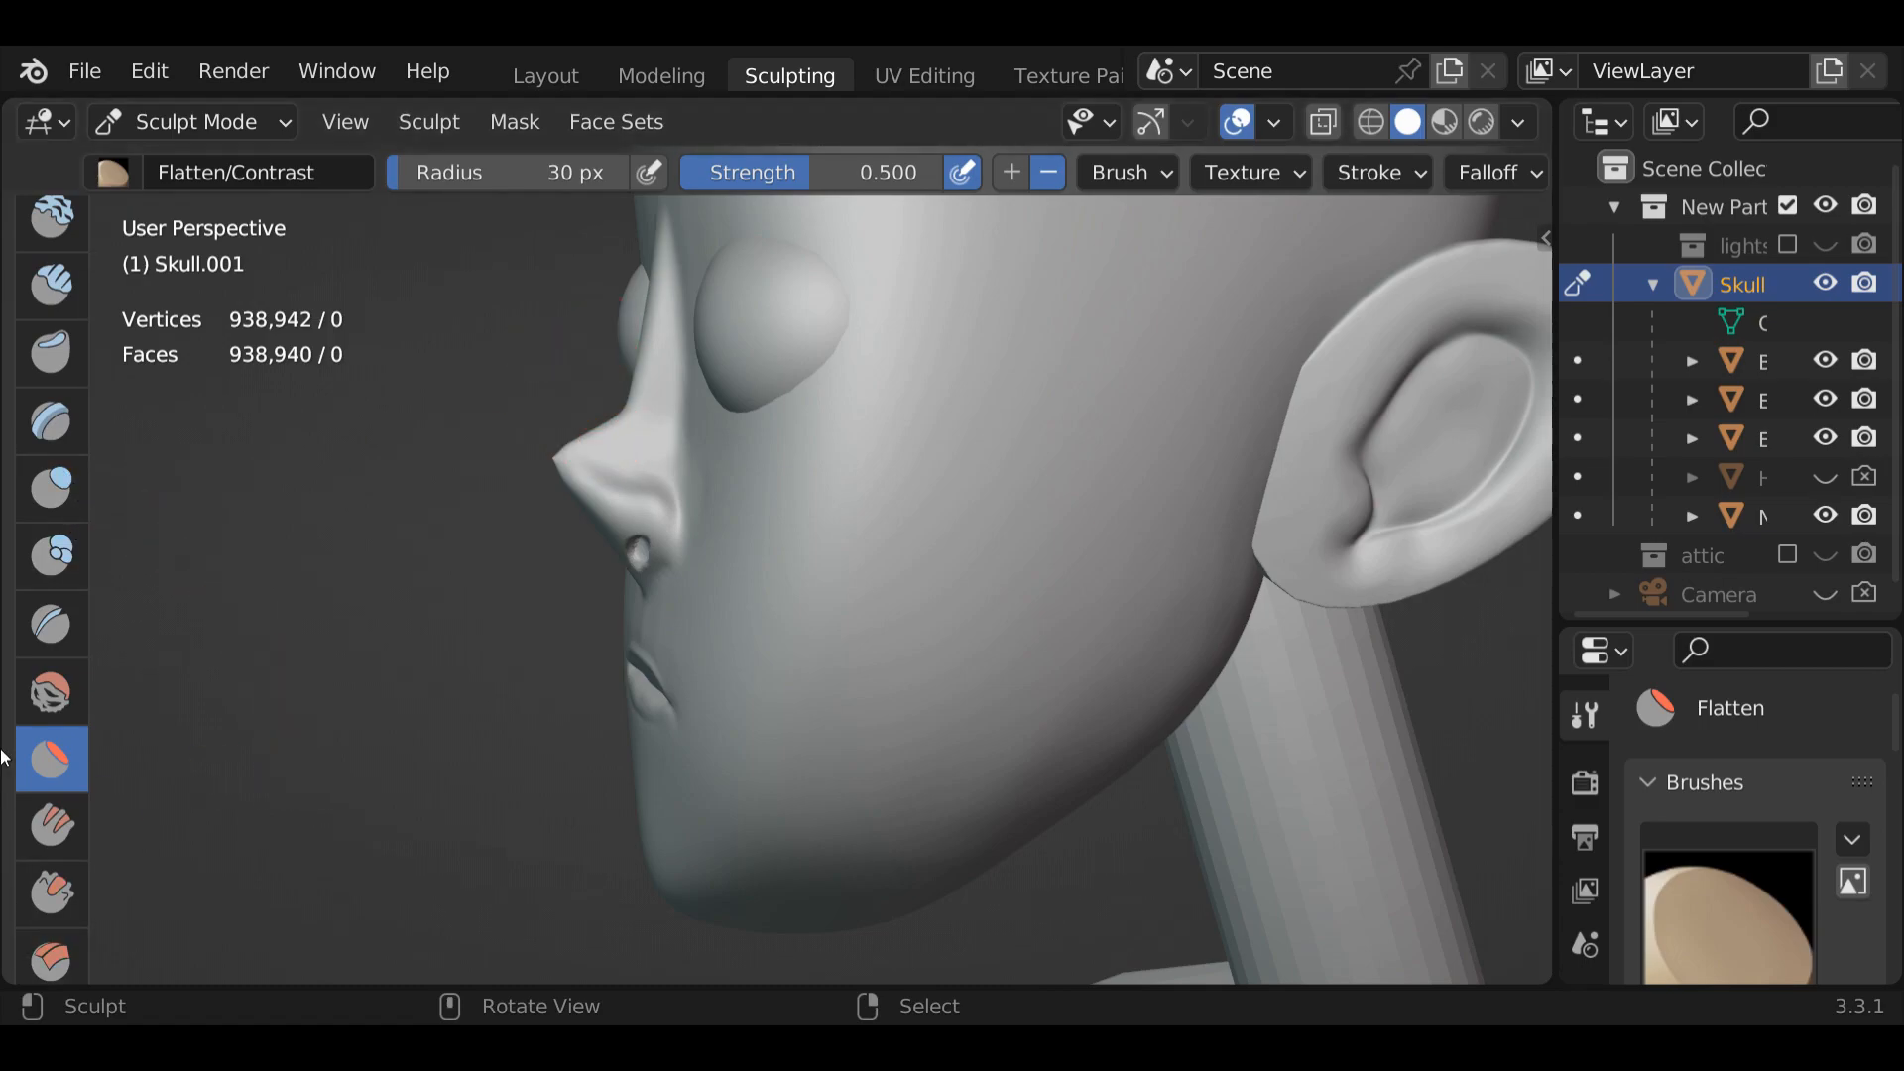
left_click(40, 692)
left_click_drag(627, 408, 637, 405)
Enlarge the Smooth brush to 66 px and soften the nose profile from the bridge down to the tip
mouse_move(645, 308)
middle_mouse_down()
mouse_move(744, 413)
mouse_move(724, 442)
mouse_move(763, 640)
middle_mouse_up()
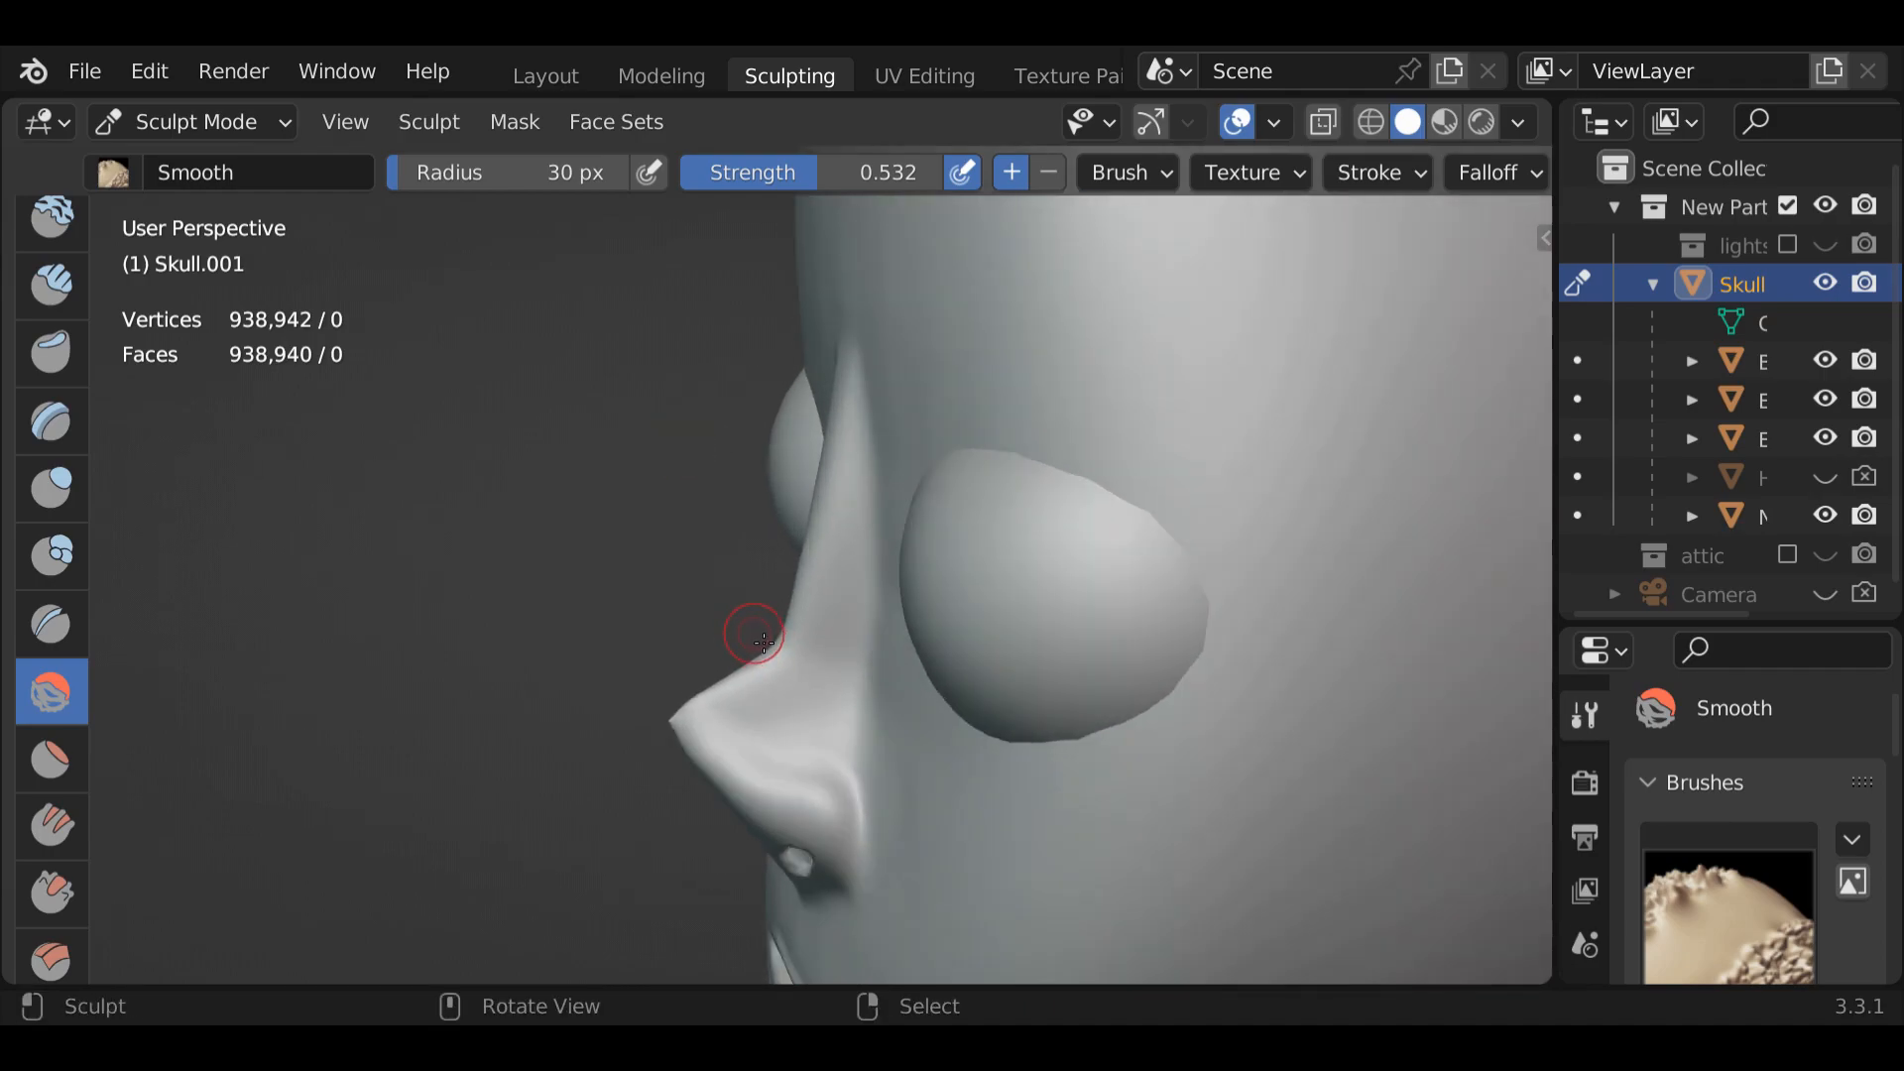
key("f")
left_click(798, 623)
left_click_drag(780, 646, 728, 697)
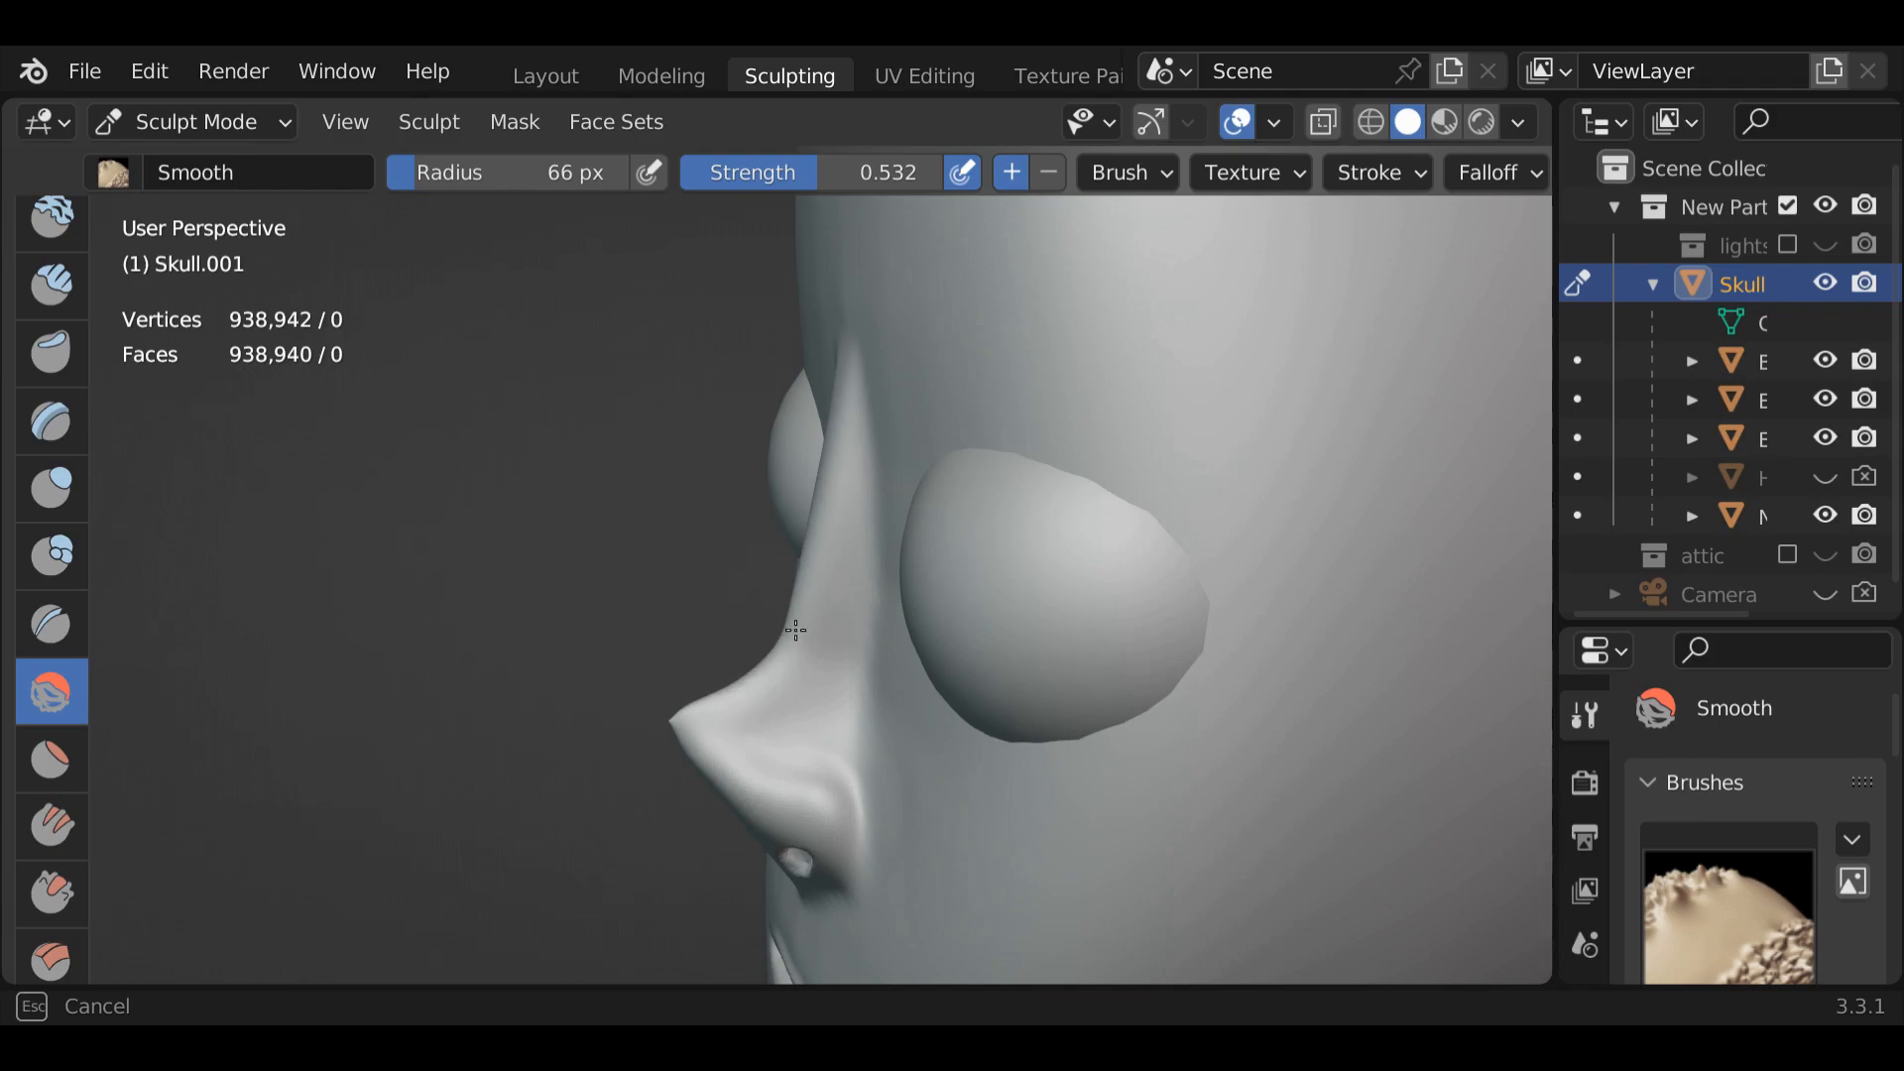
mouse_move(735, 697)
left_mouse_down()
mouse_move(658, 680)
mouse_move(674, 740)
left_mouse_up()
left_click_drag(774, 668, 798, 643)
mouse_move(827, 543)
left_mouse_down()
mouse_move(765, 672)
mouse_move(797, 633)
mouse_move(773, 662)
mouse_move(779, 625)
left_mouse_up()
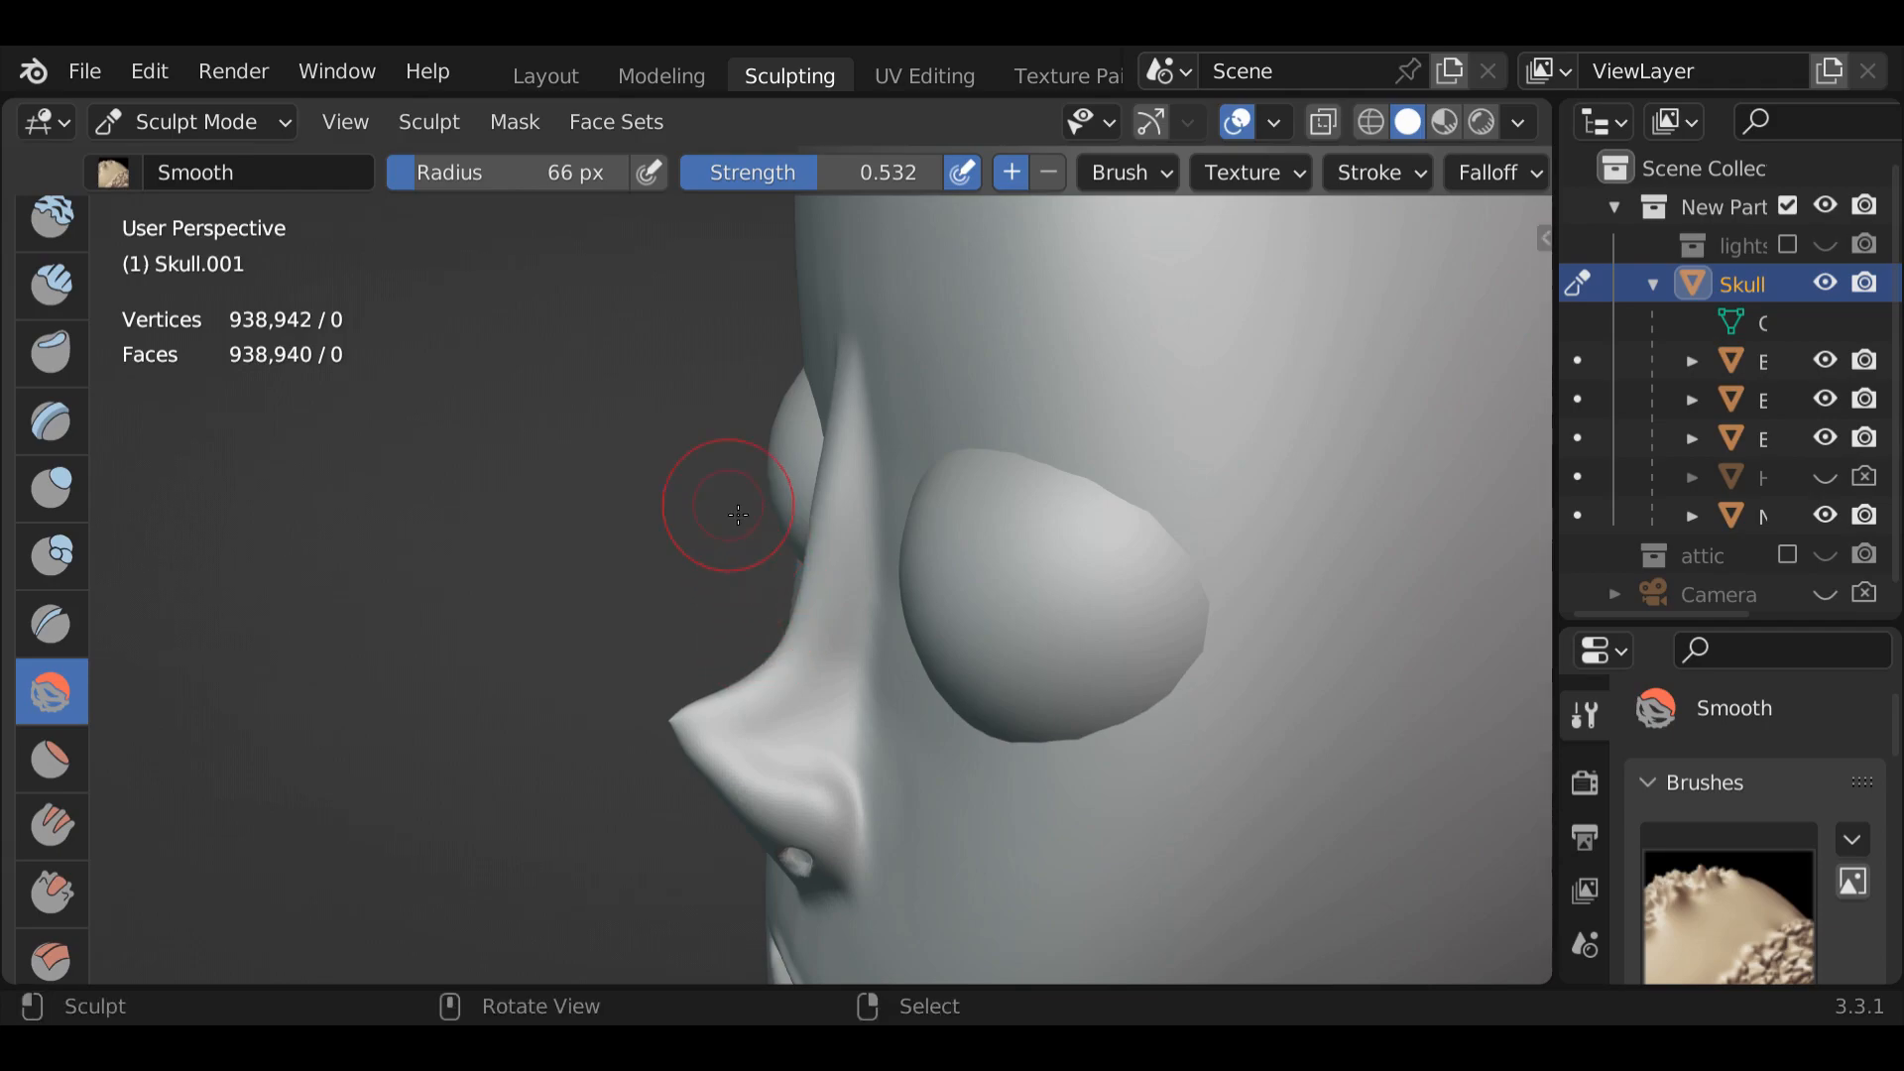
Smooth the wings, sides and bridge of the nose into the face with the Smooth brush at 66 px
mouse_move(490, 508)
middle_mouse_down()
mouse_move(920, 497)
mouse_move(952, 451)
middle_mouse_up()
mouse_move(962, 664)
left_mouse_down()
mouse_move(879, 714)
mouse_move(952, 659)
mouse_move(954, 614)
left_mouse_up()
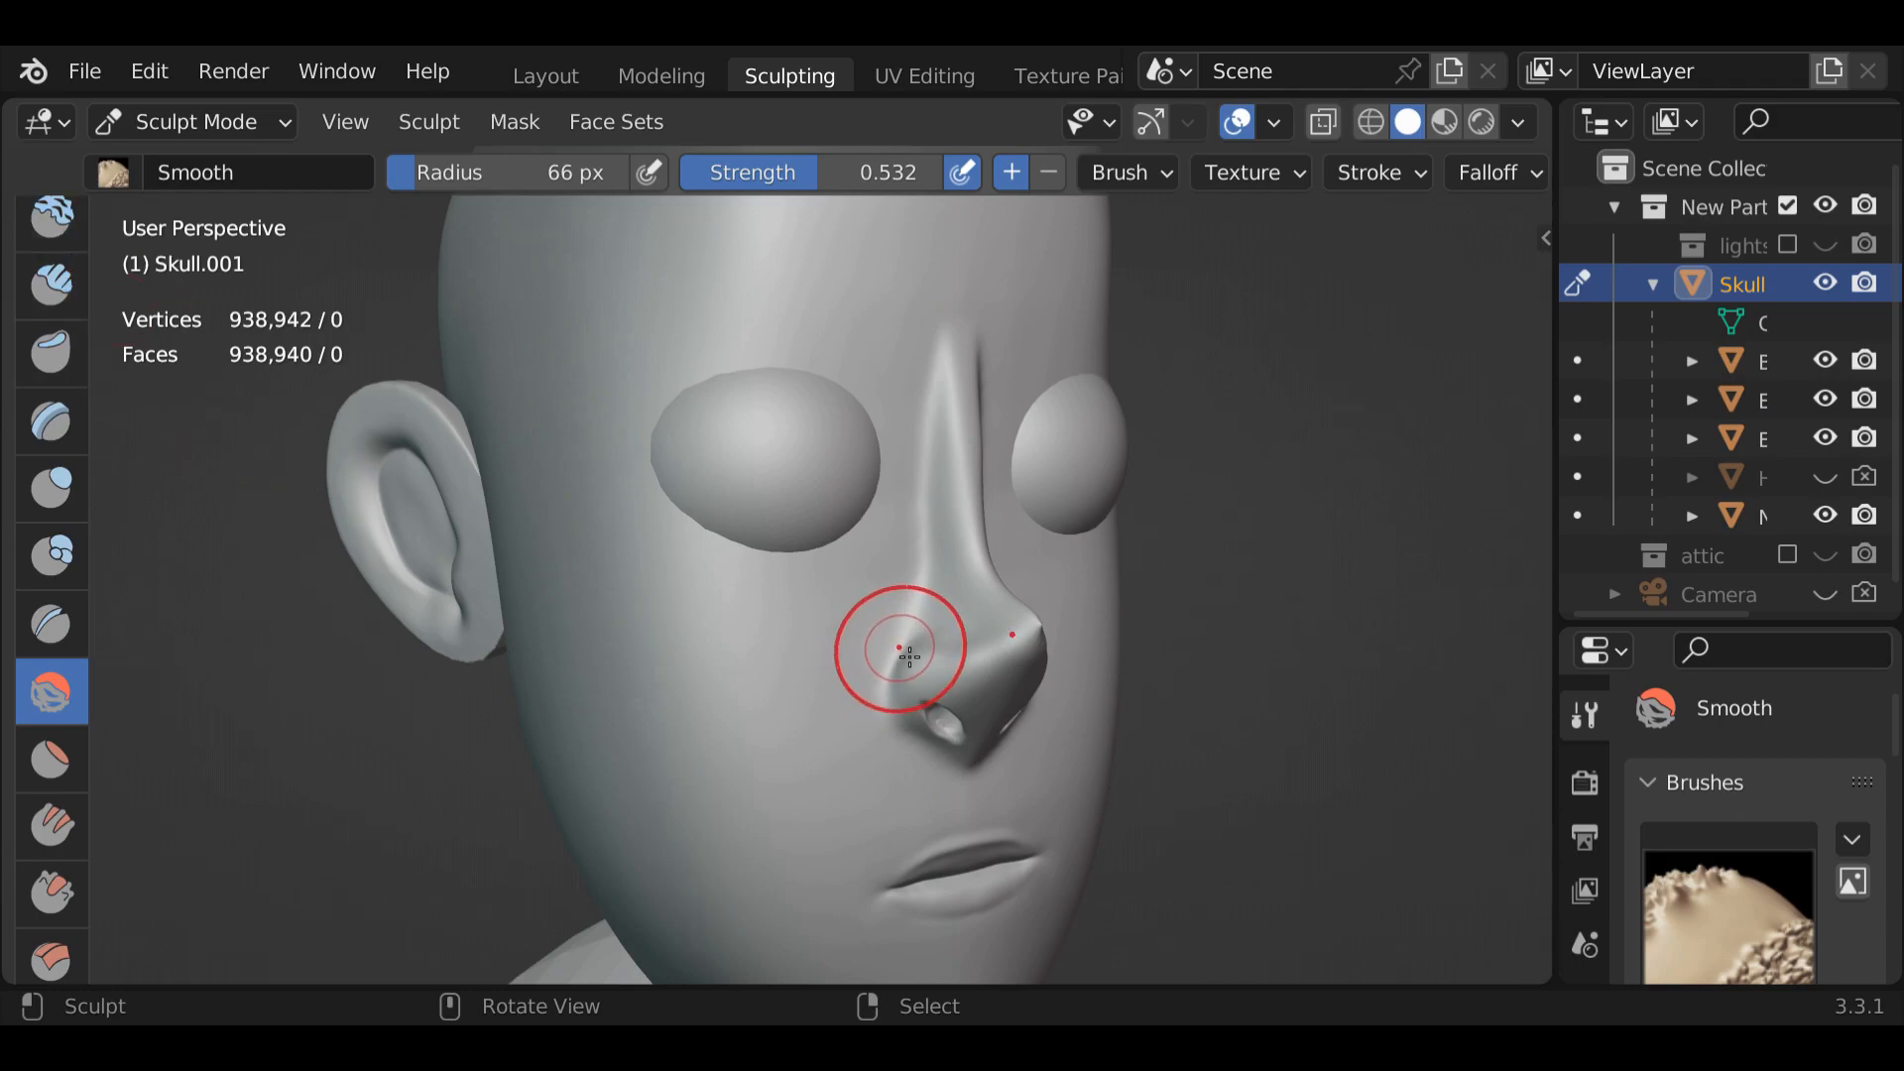
left_click_drag(905, 668, 910, 655)
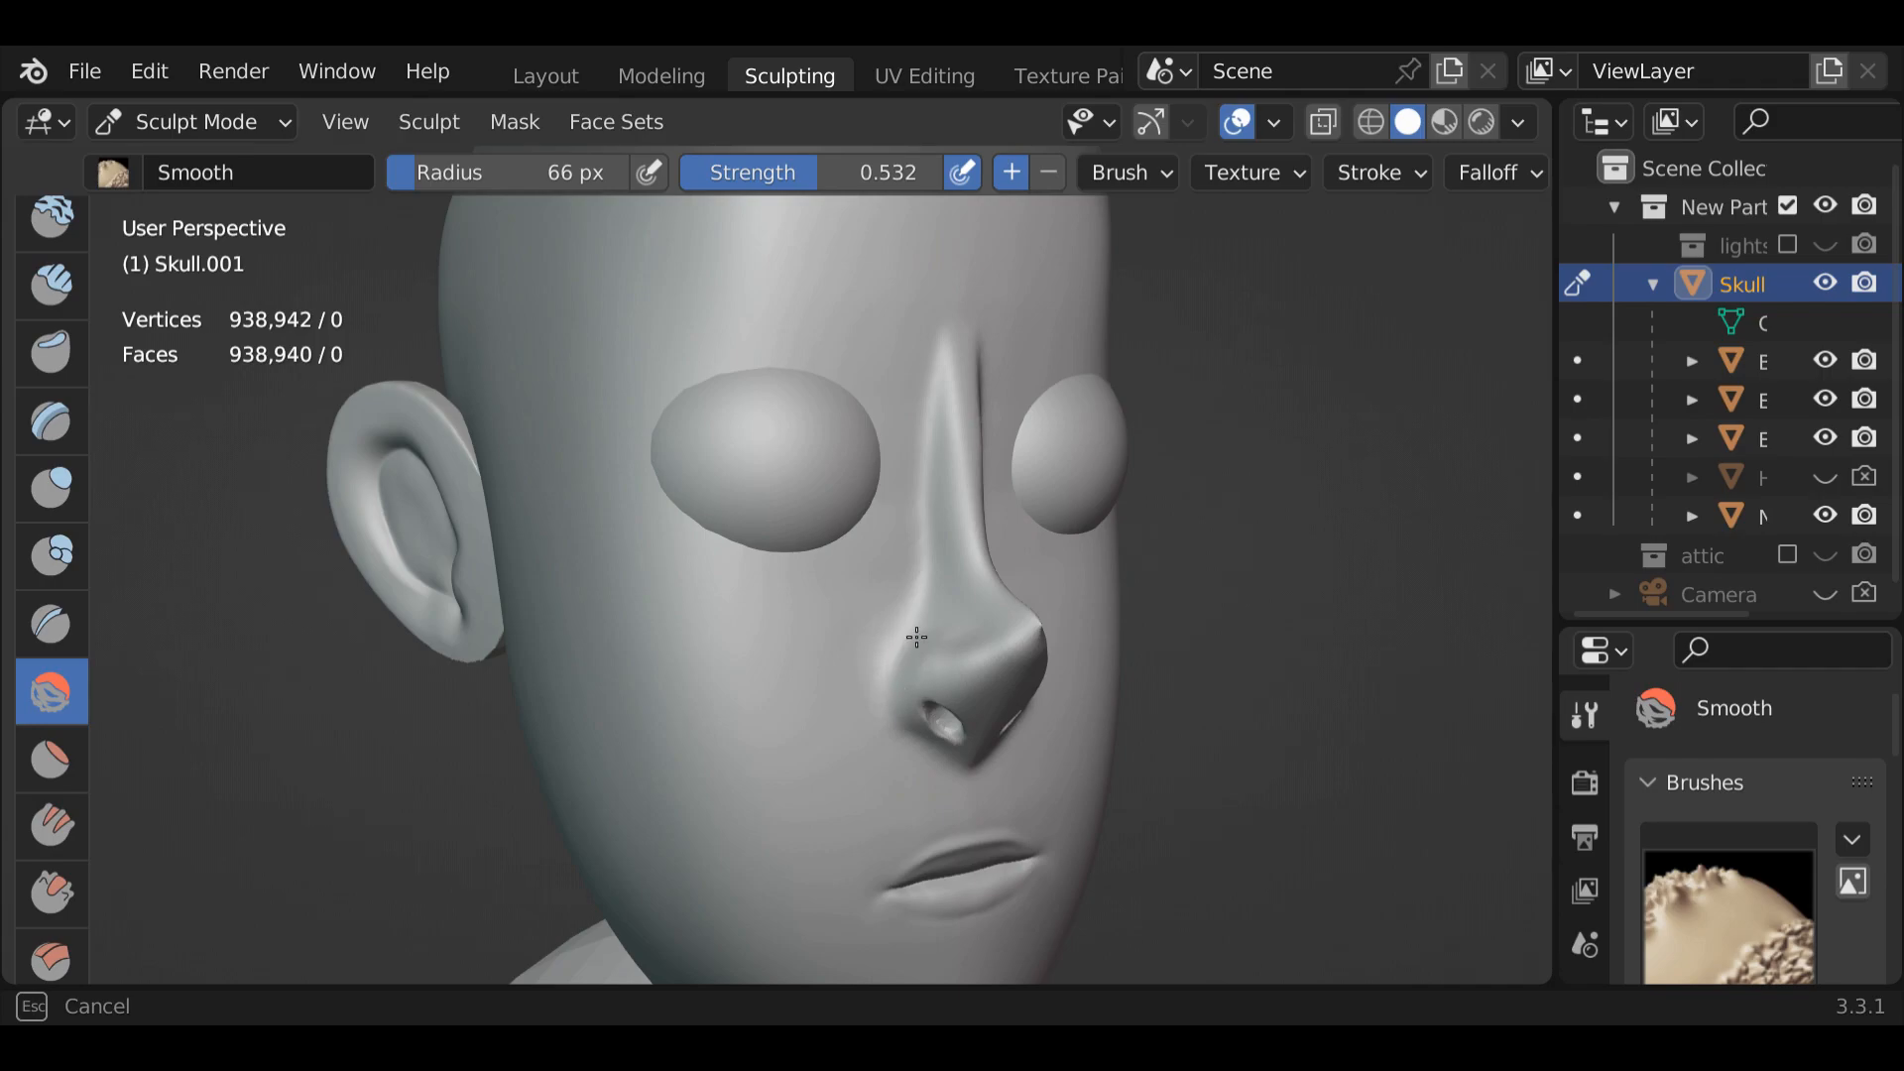
left_click_drag(931, 553, 944, 454)
middle_click_drag(943, 455, 722, 408)
mouse_move(989, 682)
left_mouse_down()
mouse_move(998, 697)
mouse_move(996, 675)
left_mouse_up()
mouse_move(997, 674)
middle_mouse_down()
mouse_move(833, 565)
mouse_move(714, 555)
mouse_move(565, 586)
mouse_move(586, 574)
mouse_move(794, 651)
mouse_move(782, 599)
mouse_move(718, 723)
mouse_move(562, 769)
mouse_move(705, 638)
middle_mouse_up()
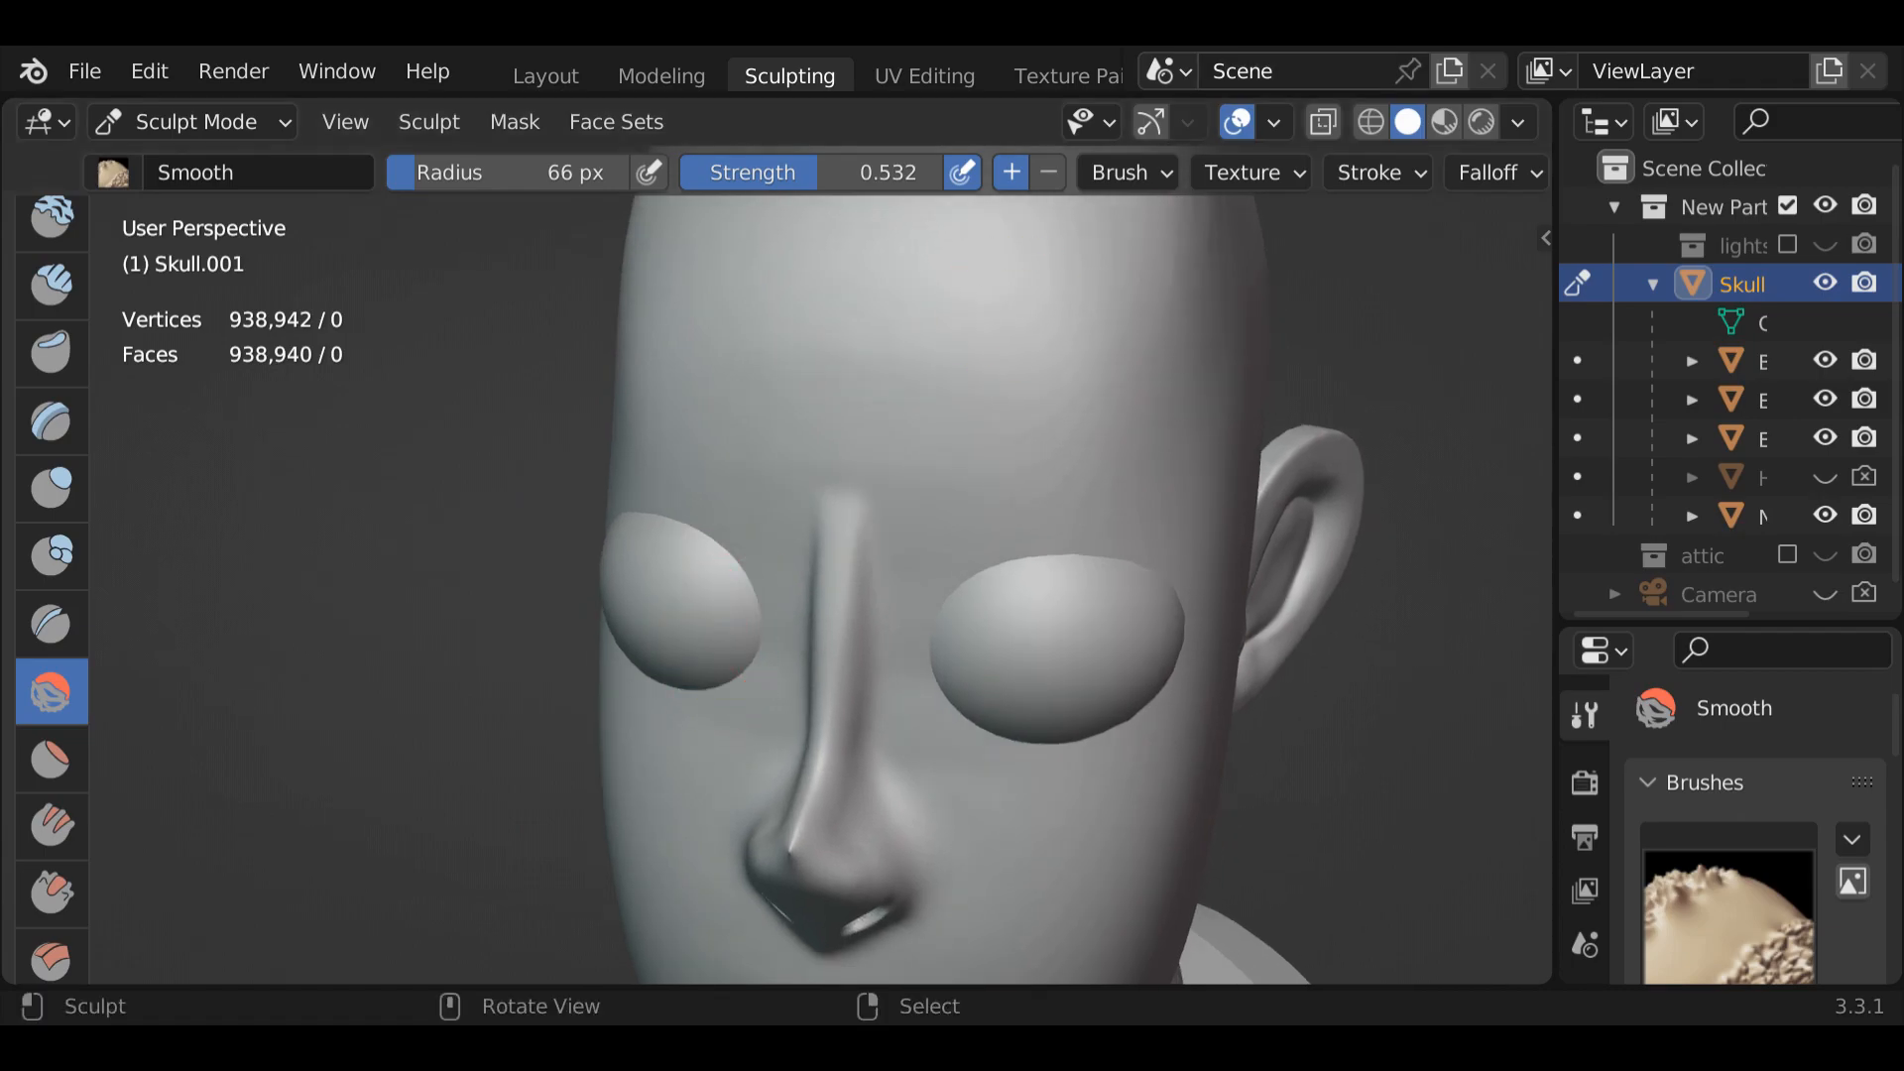
mouse_move(638, 502)
middle_mouse_down()
mouse_move(919, 438)
mouse_move(840, 438)
middle_mouse_up()
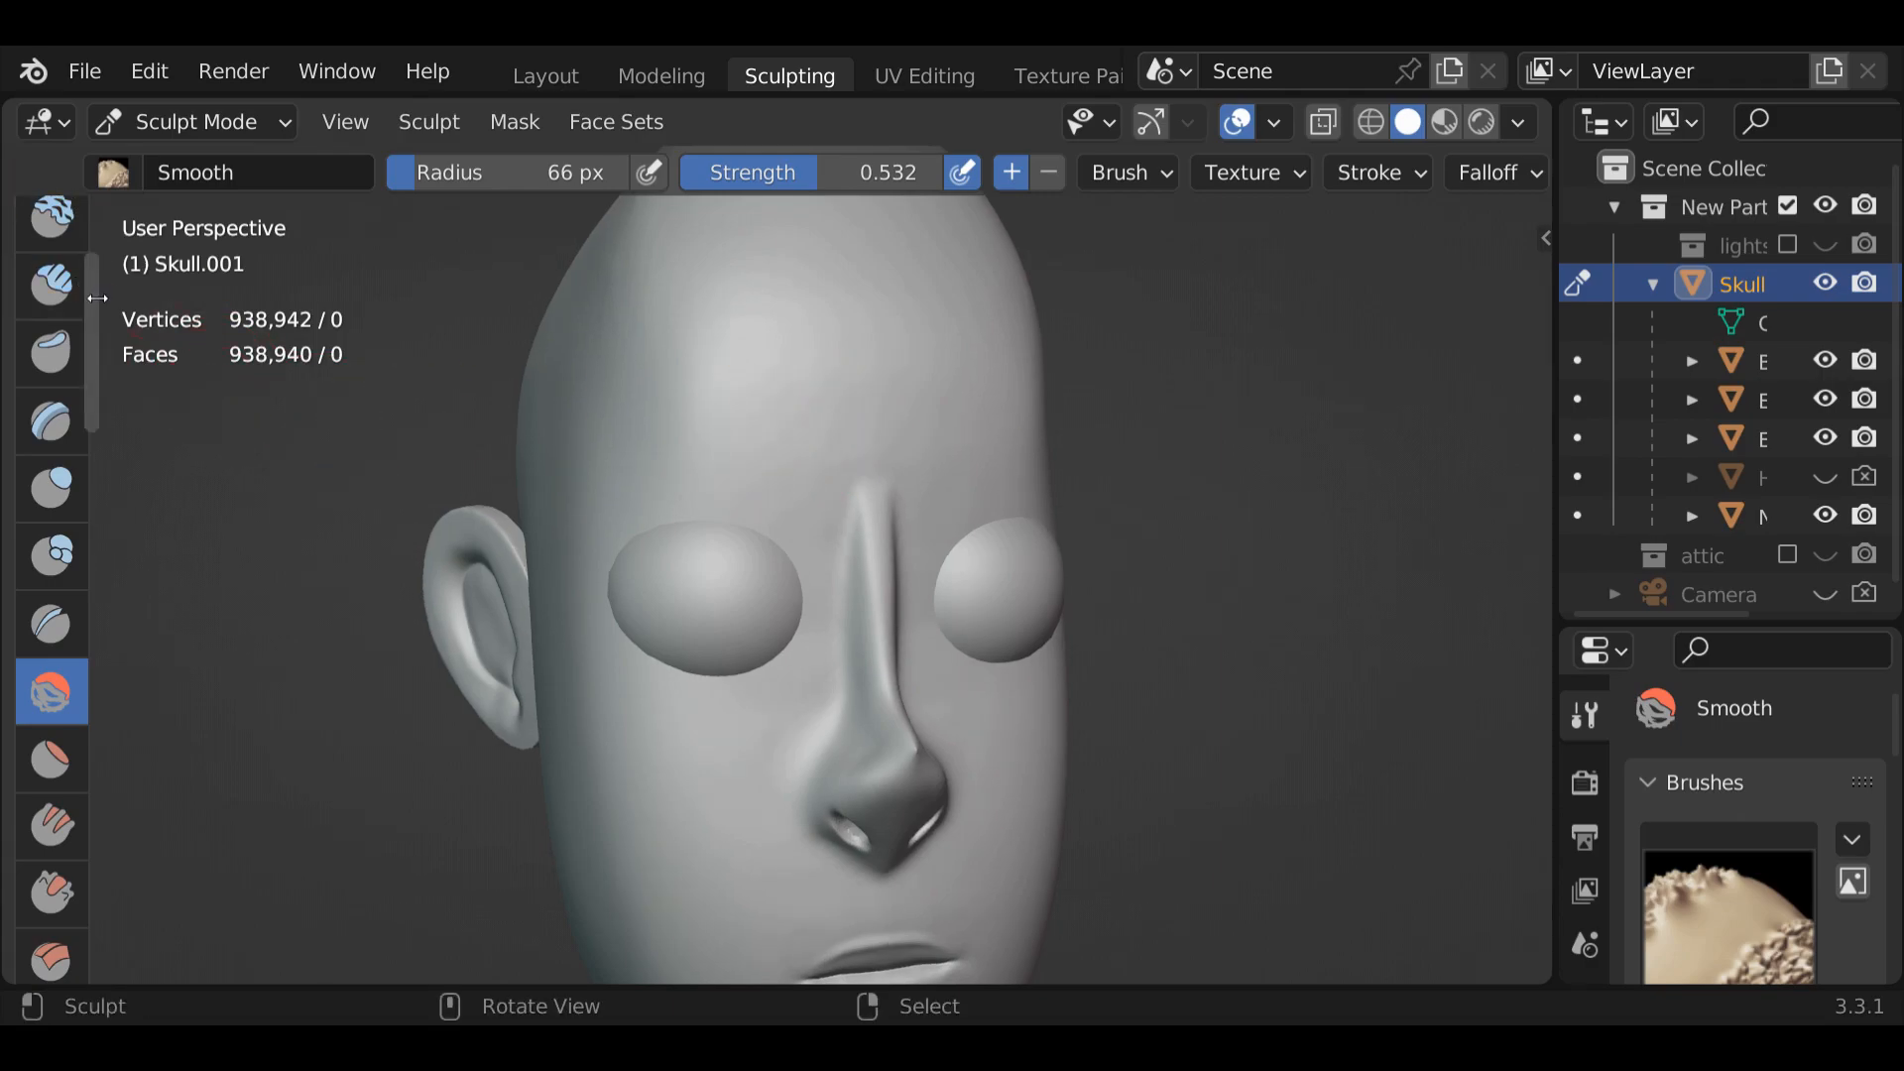
Sculpt raised brow ridges from the top of the nose bridge outward over both eyes with the Draw brush at 23 px
left_click_drag(93, 285, 99, 210)
left_click(50, 241)
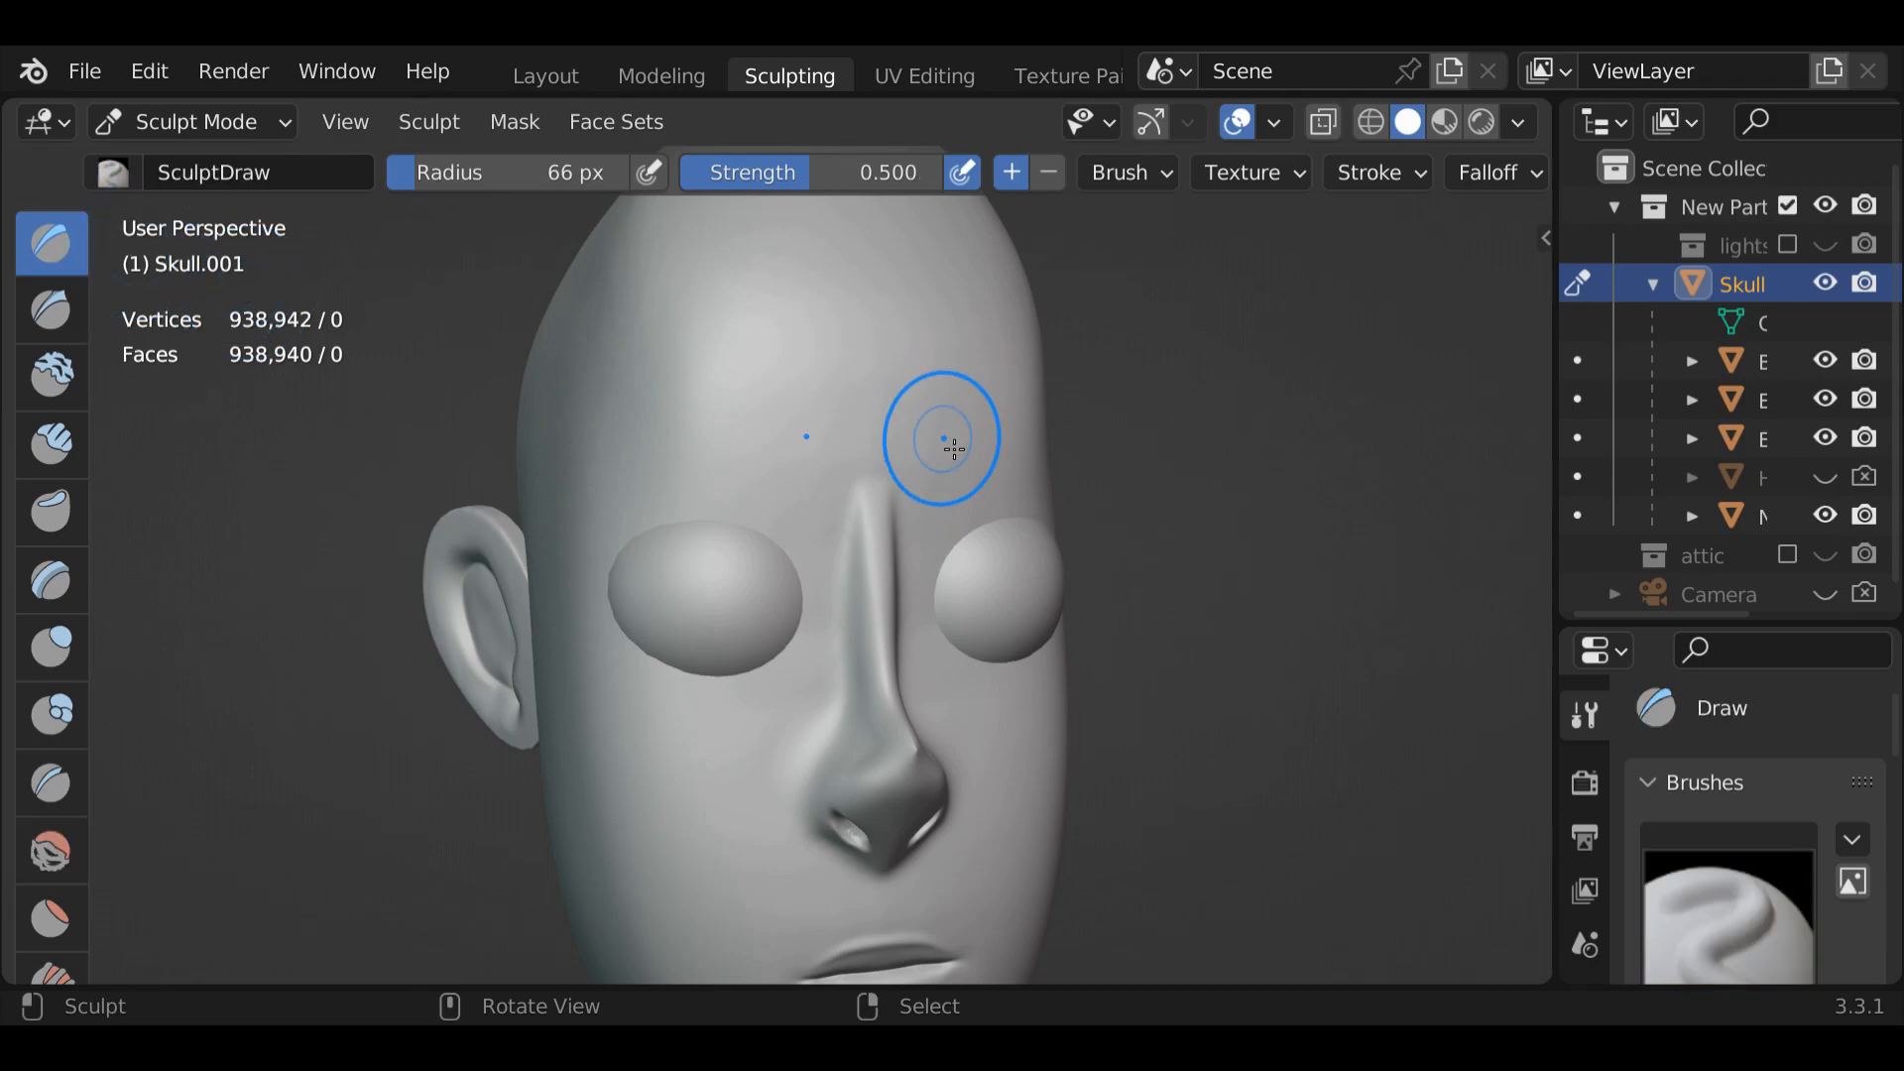
key("f")
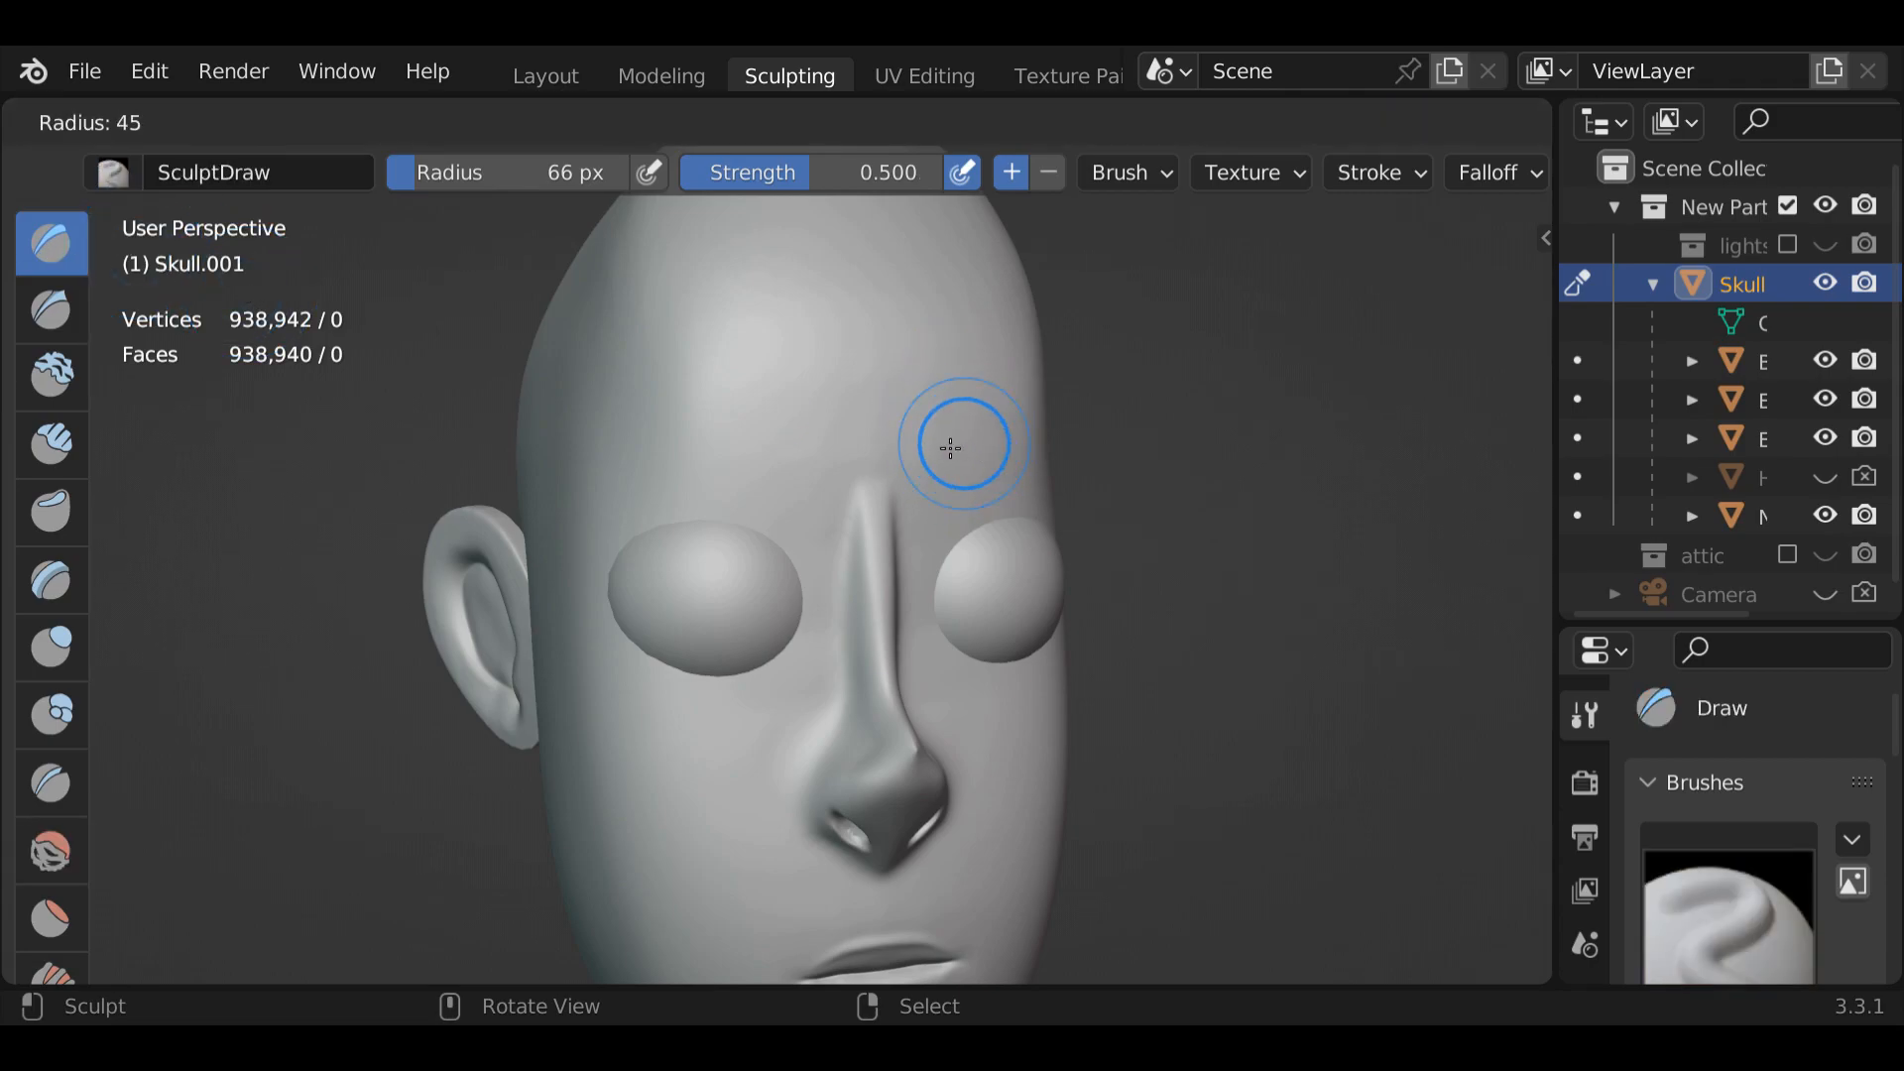
left_click(958, 443)
mouse_move(1007, 433)
left_mouse_down()
mouse_move(933, 451)
mouse_move(902, 487)
mouse_move(1038, 440)
mouse_move(892, 488)
mouse_move(1036, 434)
mouse_move(908, 428)
mouse_move(865, 460)
mouse_move(969, 412)
left_mouse_up()
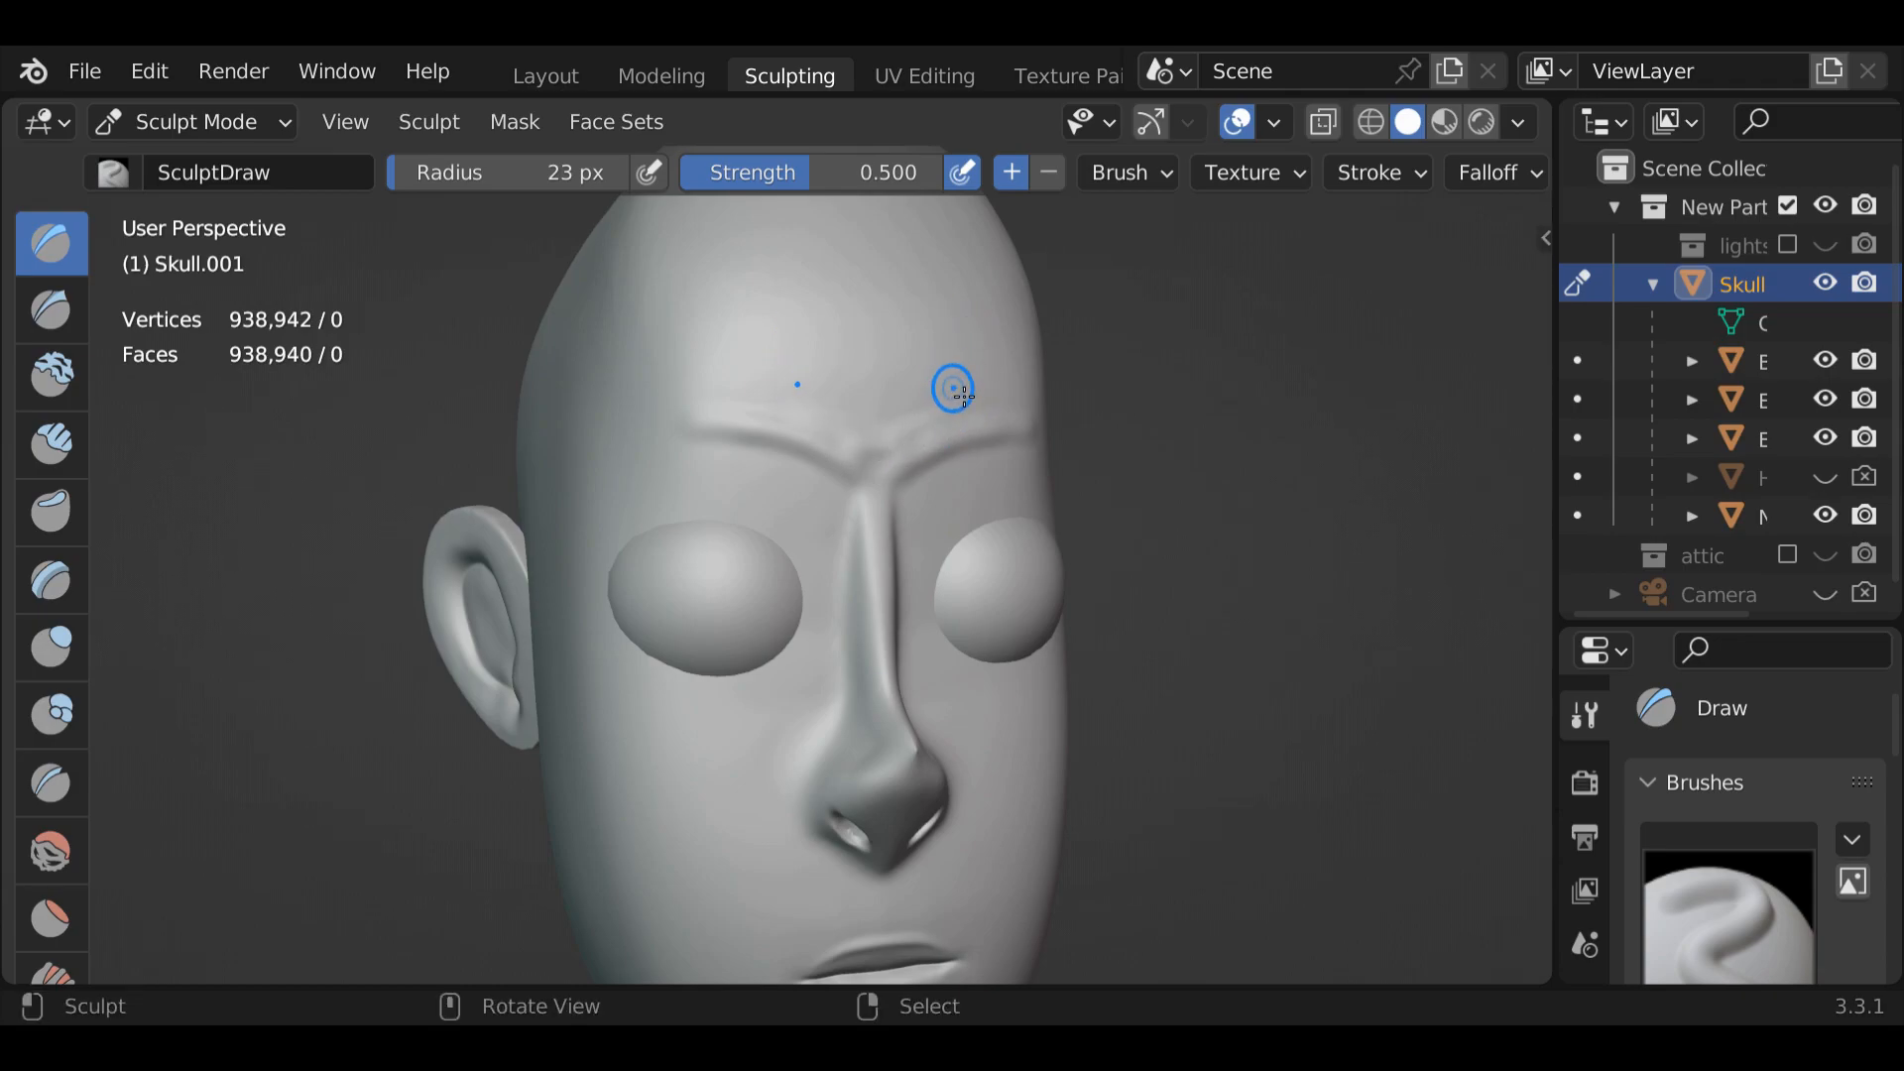
Enlarge the brush to 84 px and smooth the brow ridges into the forehead
key("f")
left_click(1037, 387)
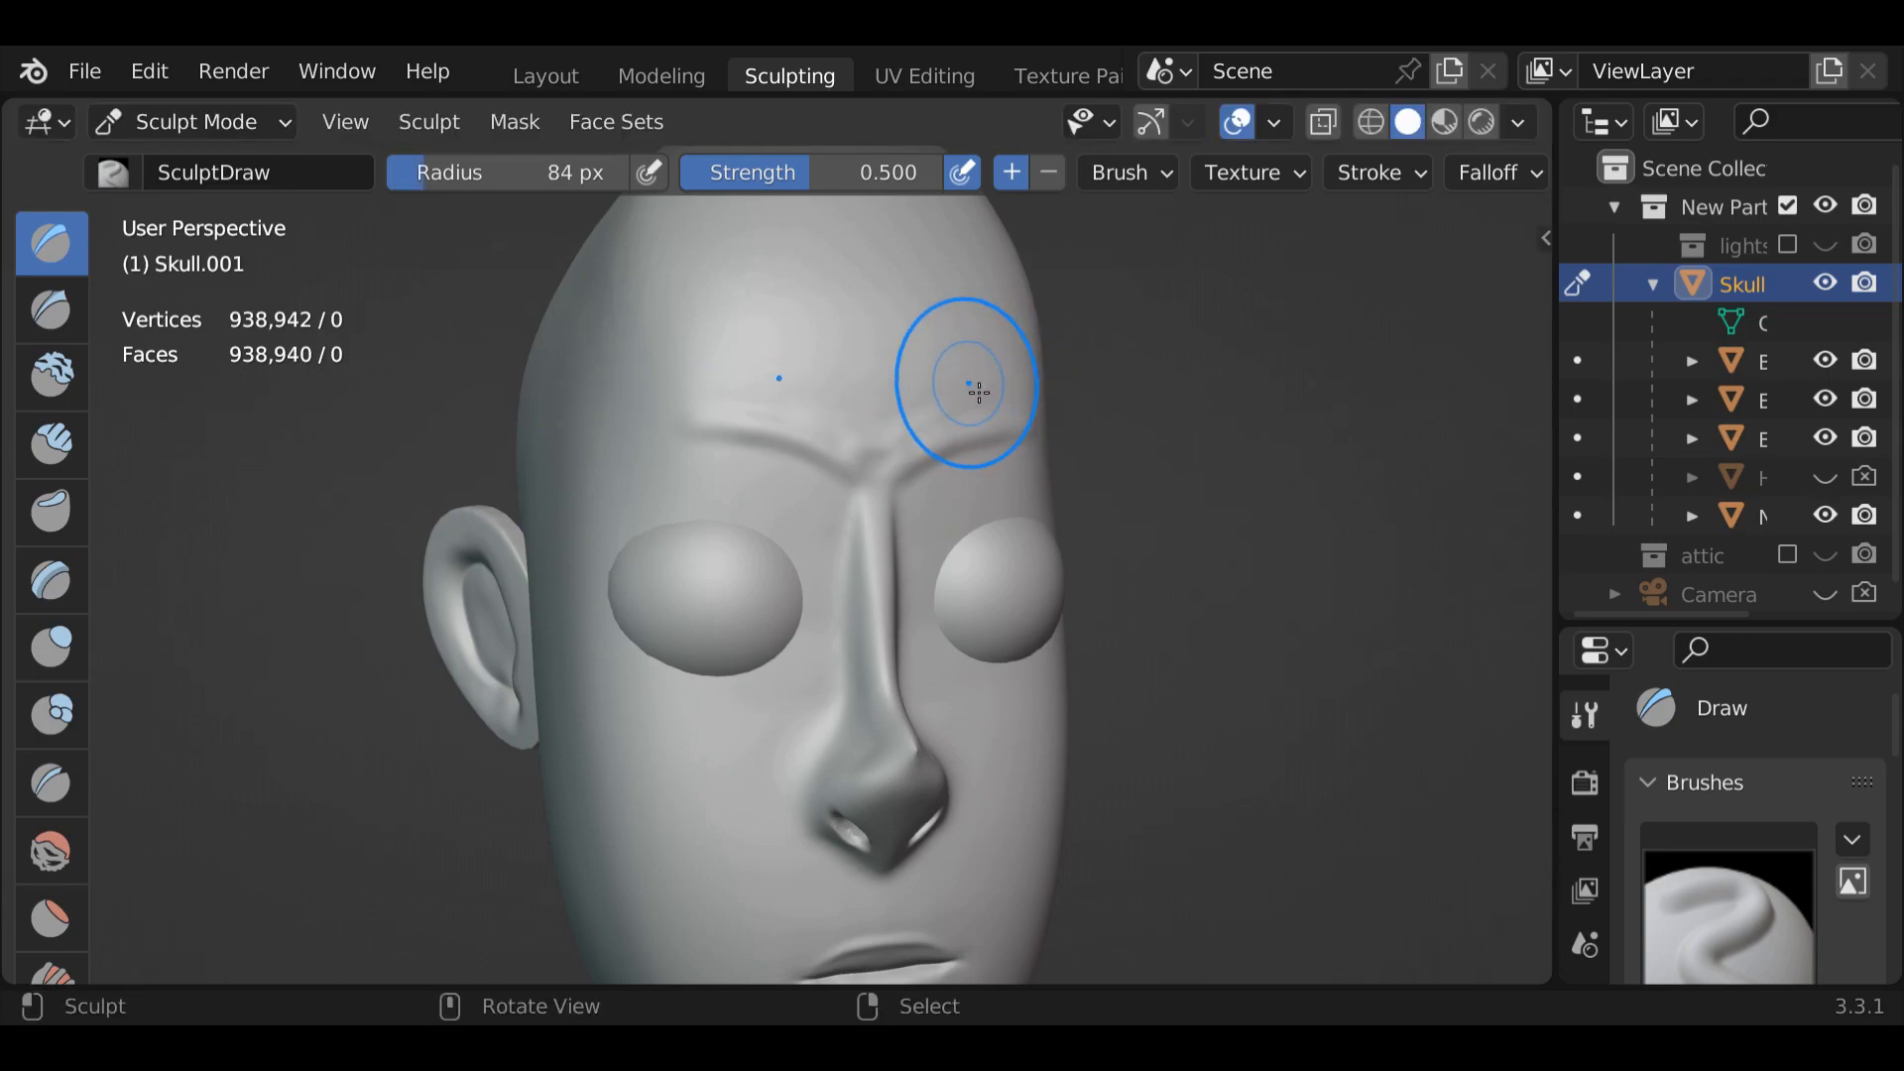
mouse_move(919, 416)
left_mouse_down("shift")
mouse_move(917, 453)
mouse_move(1011, 460)
left_mouse_up("shift")
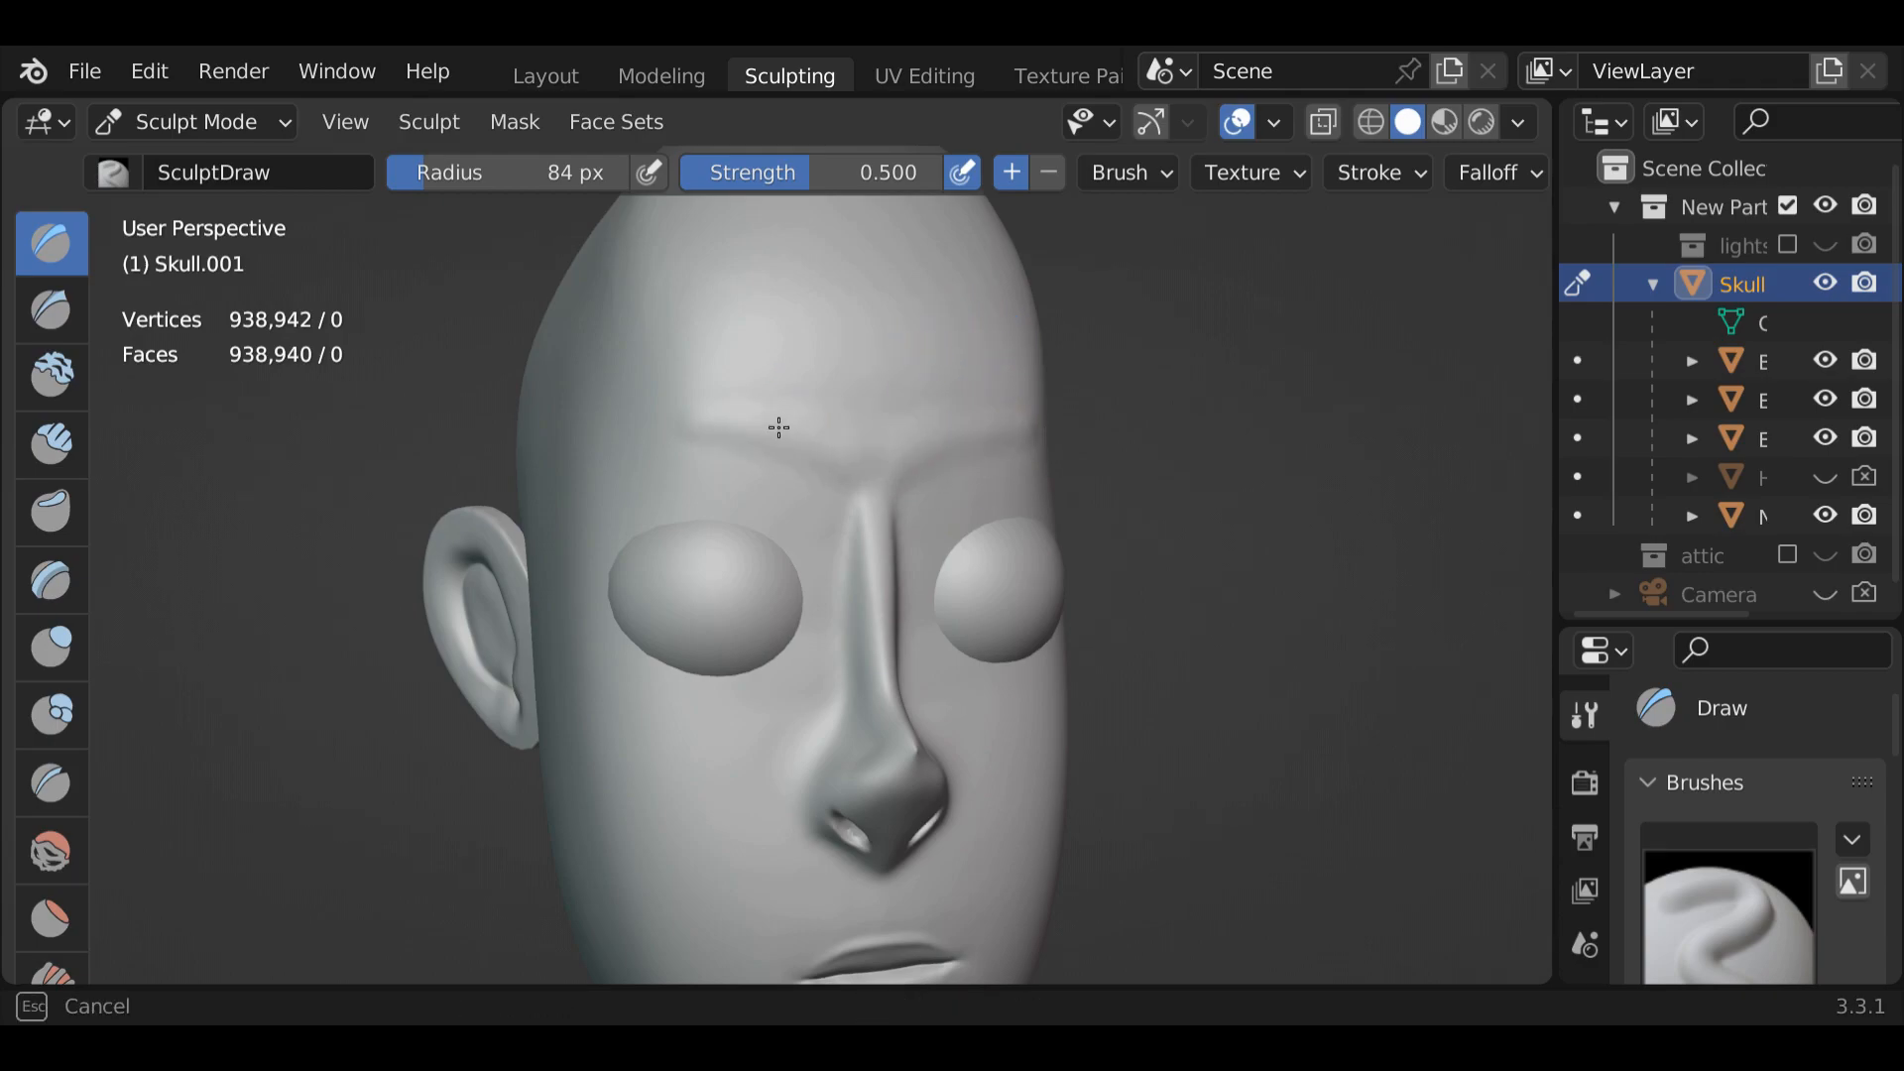
left_click_drag(1045, 431, 851, 422, "shift")
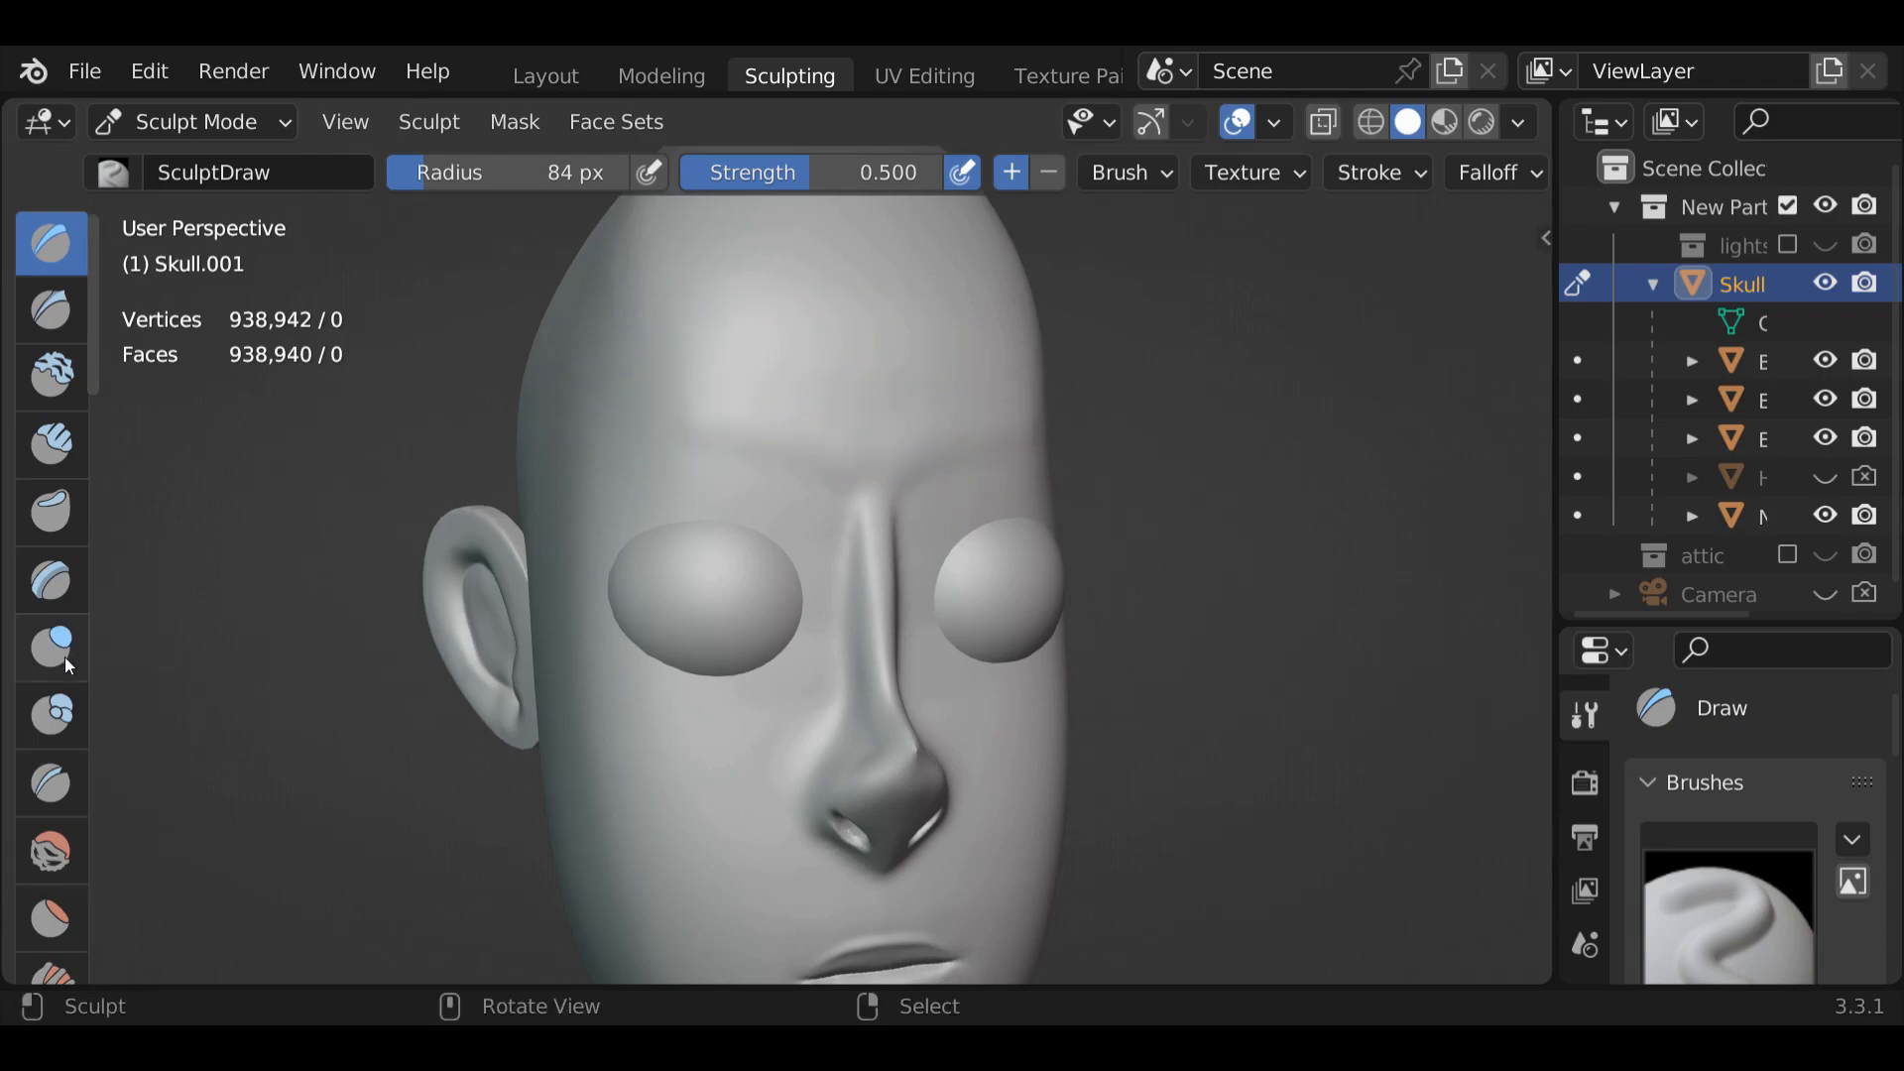
Carve a brow line above the eyes with the Crease brush at a 17 px radius and 0.250 strength
left_click(50, 783)
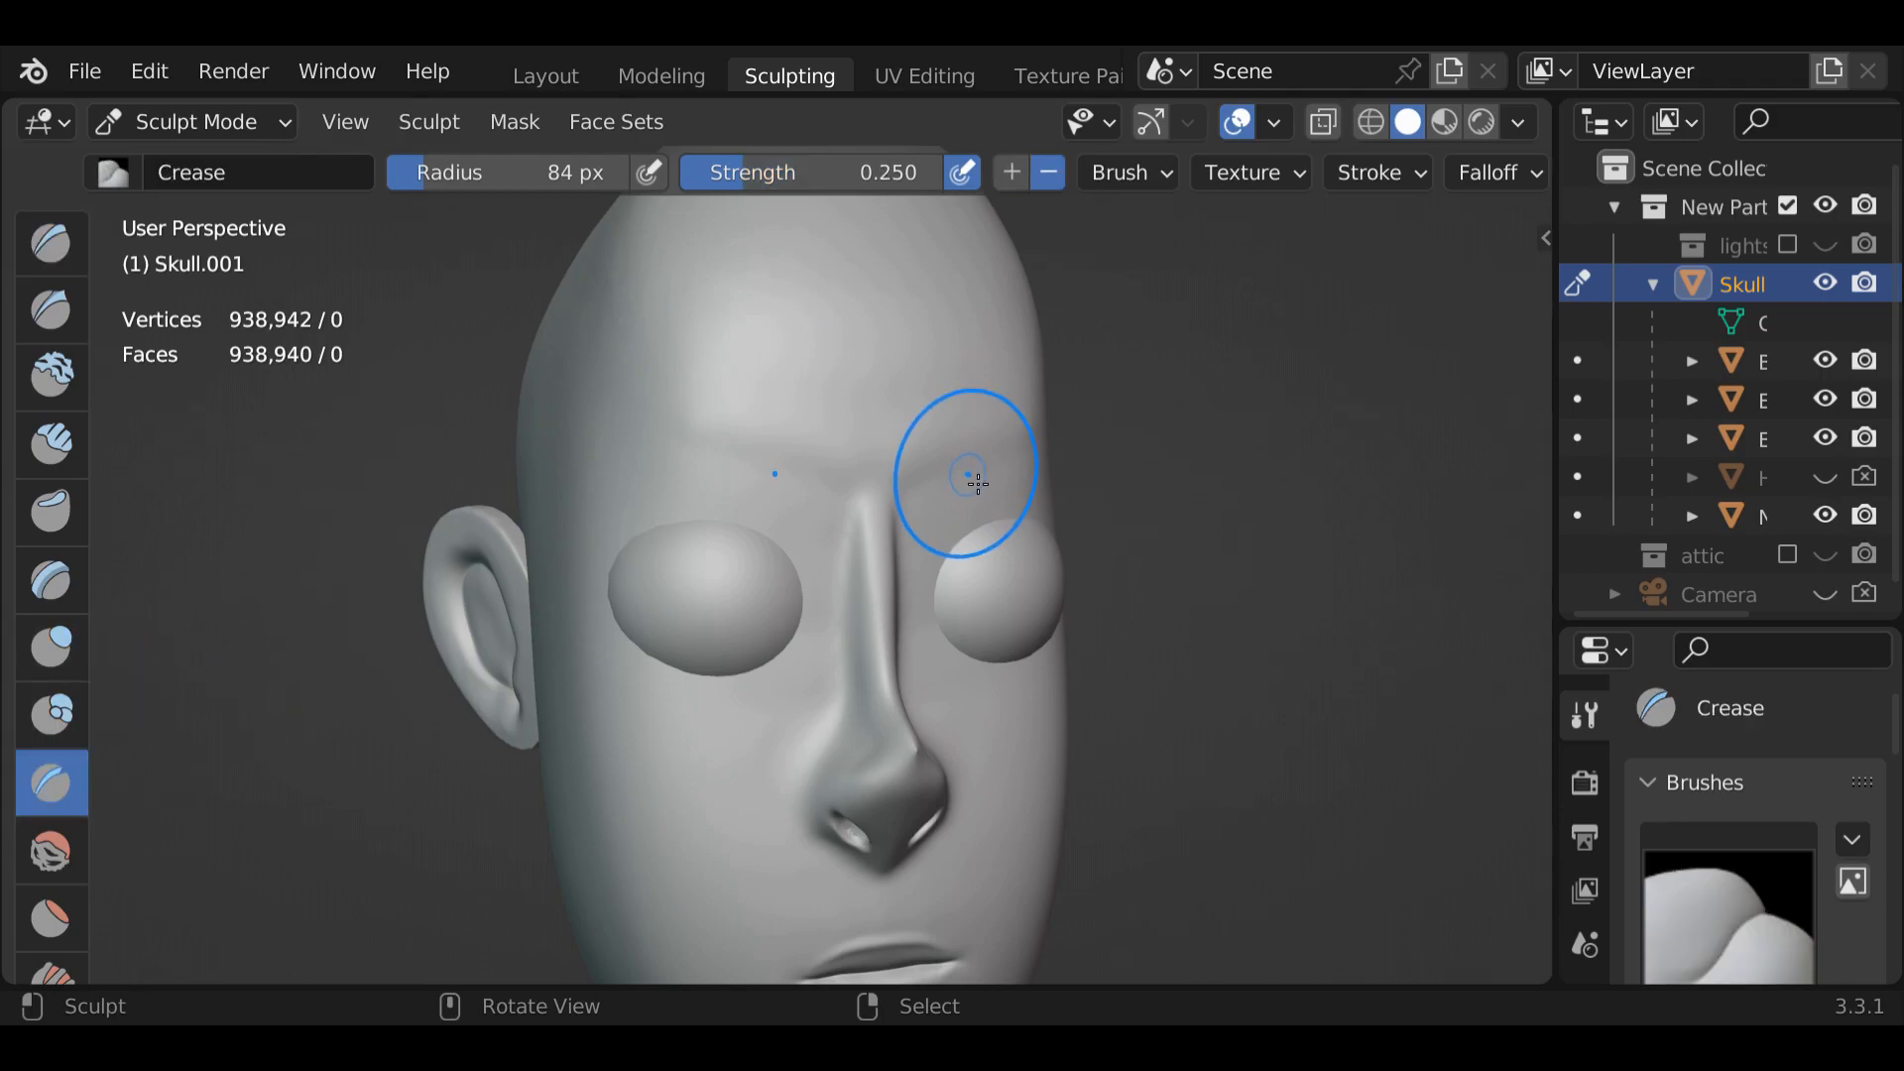
key("f")
left_click(922, 503)
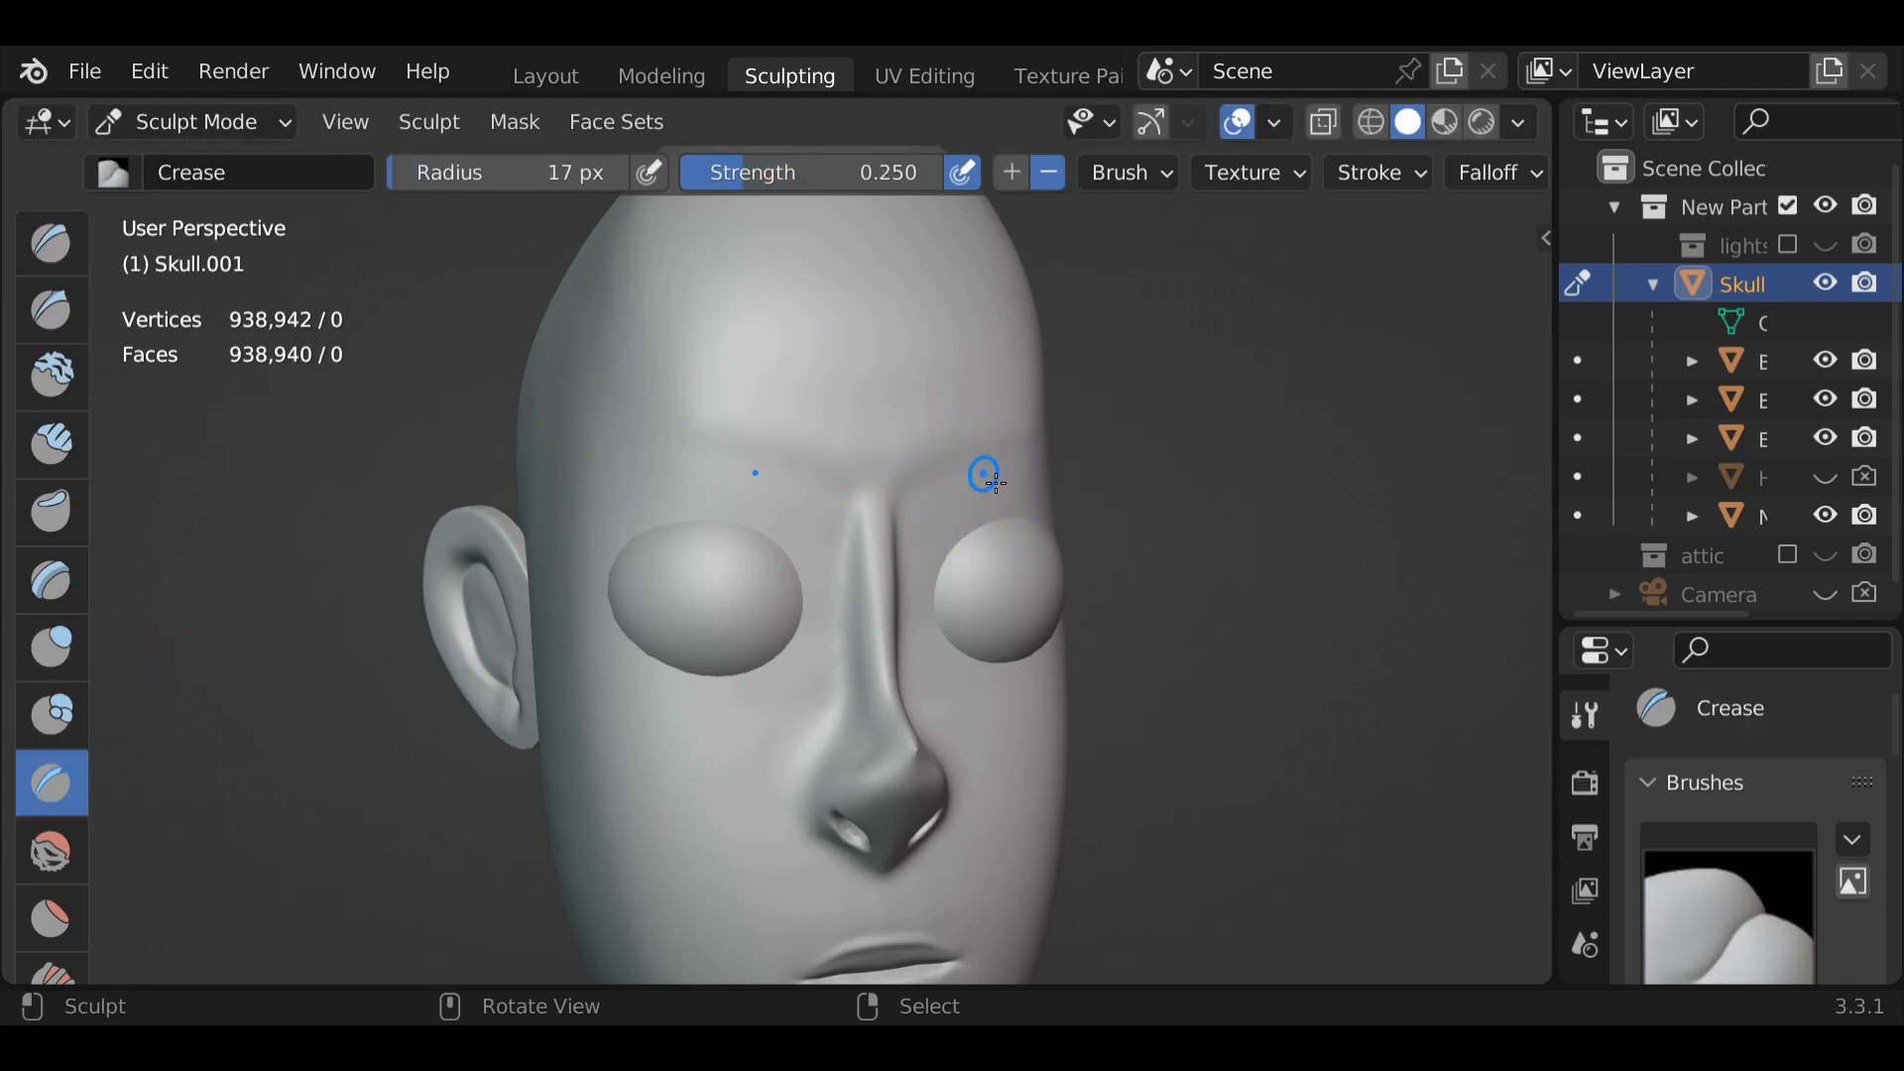
left_click_drag(1013, 476, 984, 469)
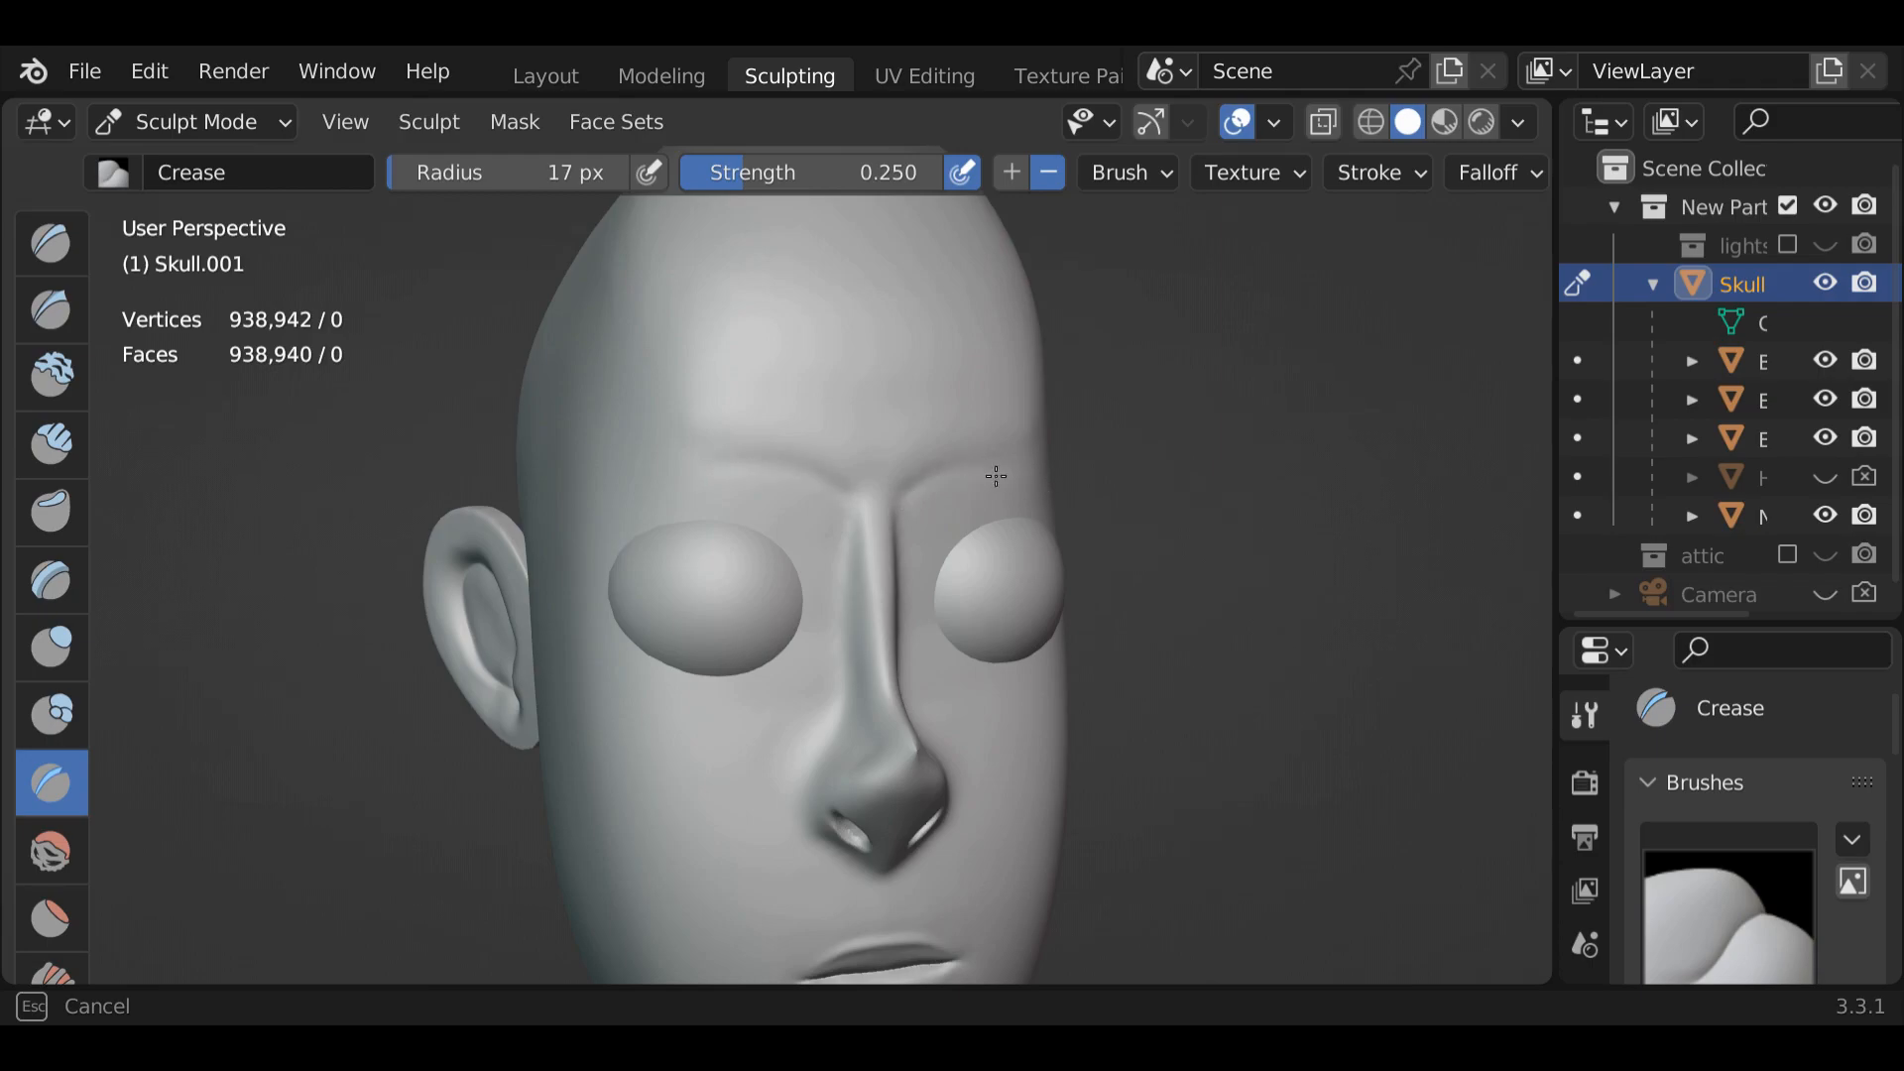
left_click_drag(985, 475, 1053, 493)
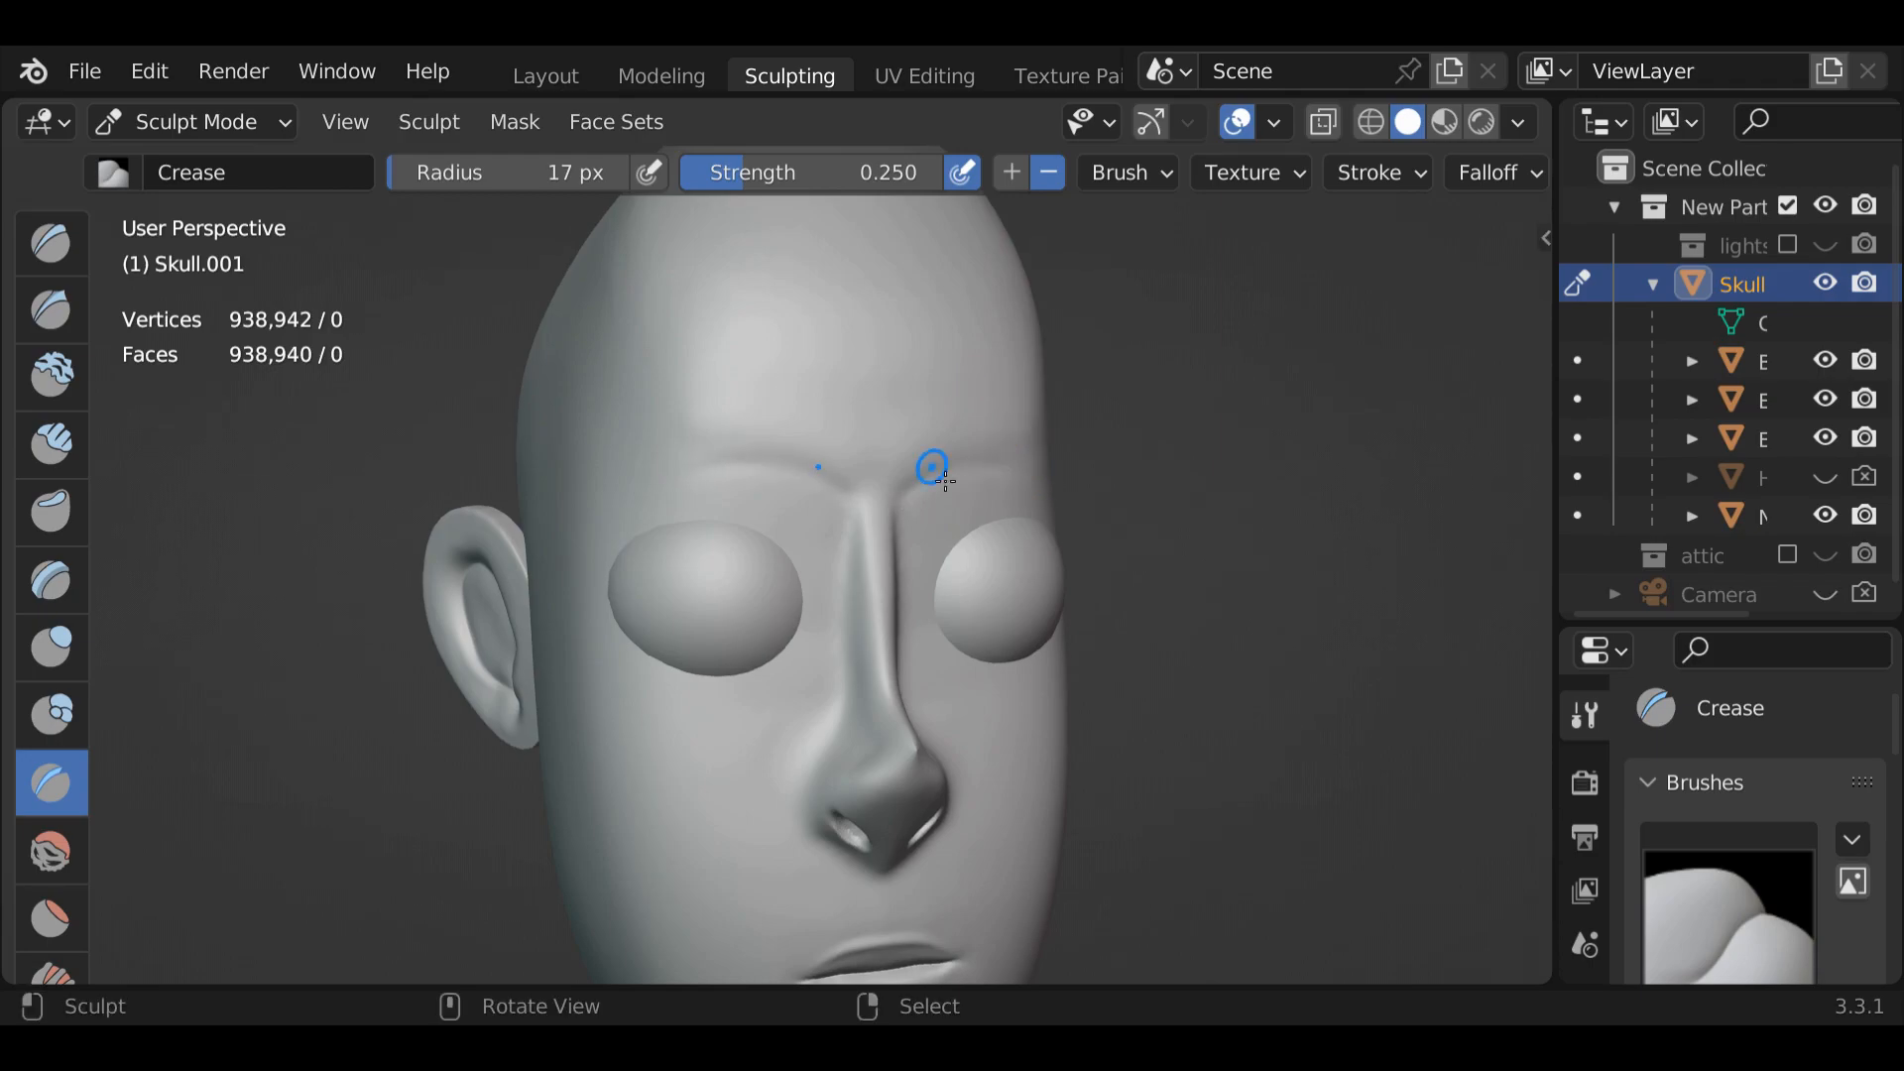
left_click_drag(1023, 477, 1053, 490)
Extend the brow crease around the outer side of the eyes and deepen its middle section
middle_click_drag(985, 438, 744, 497)
left_click_drag(1103, 508, 1103, 508)
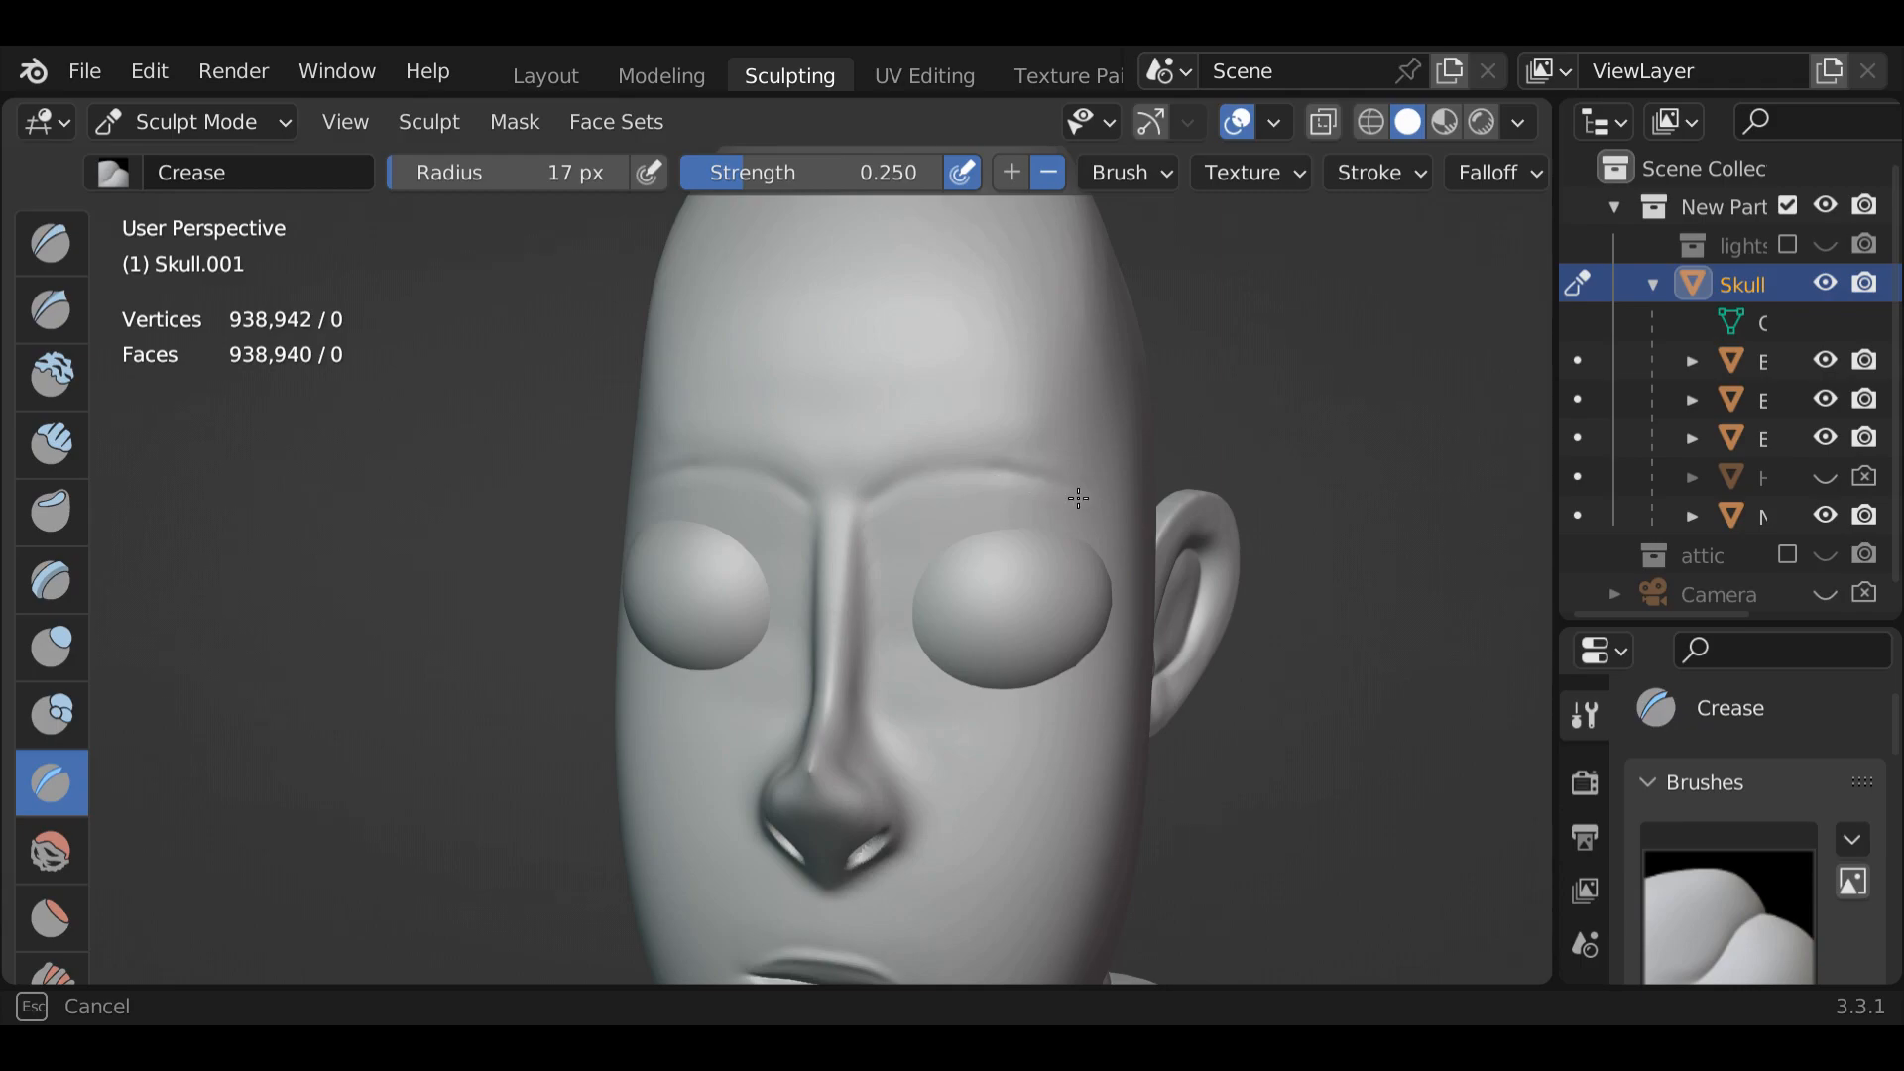
left_click_drag(1005, 480, 958, 482)
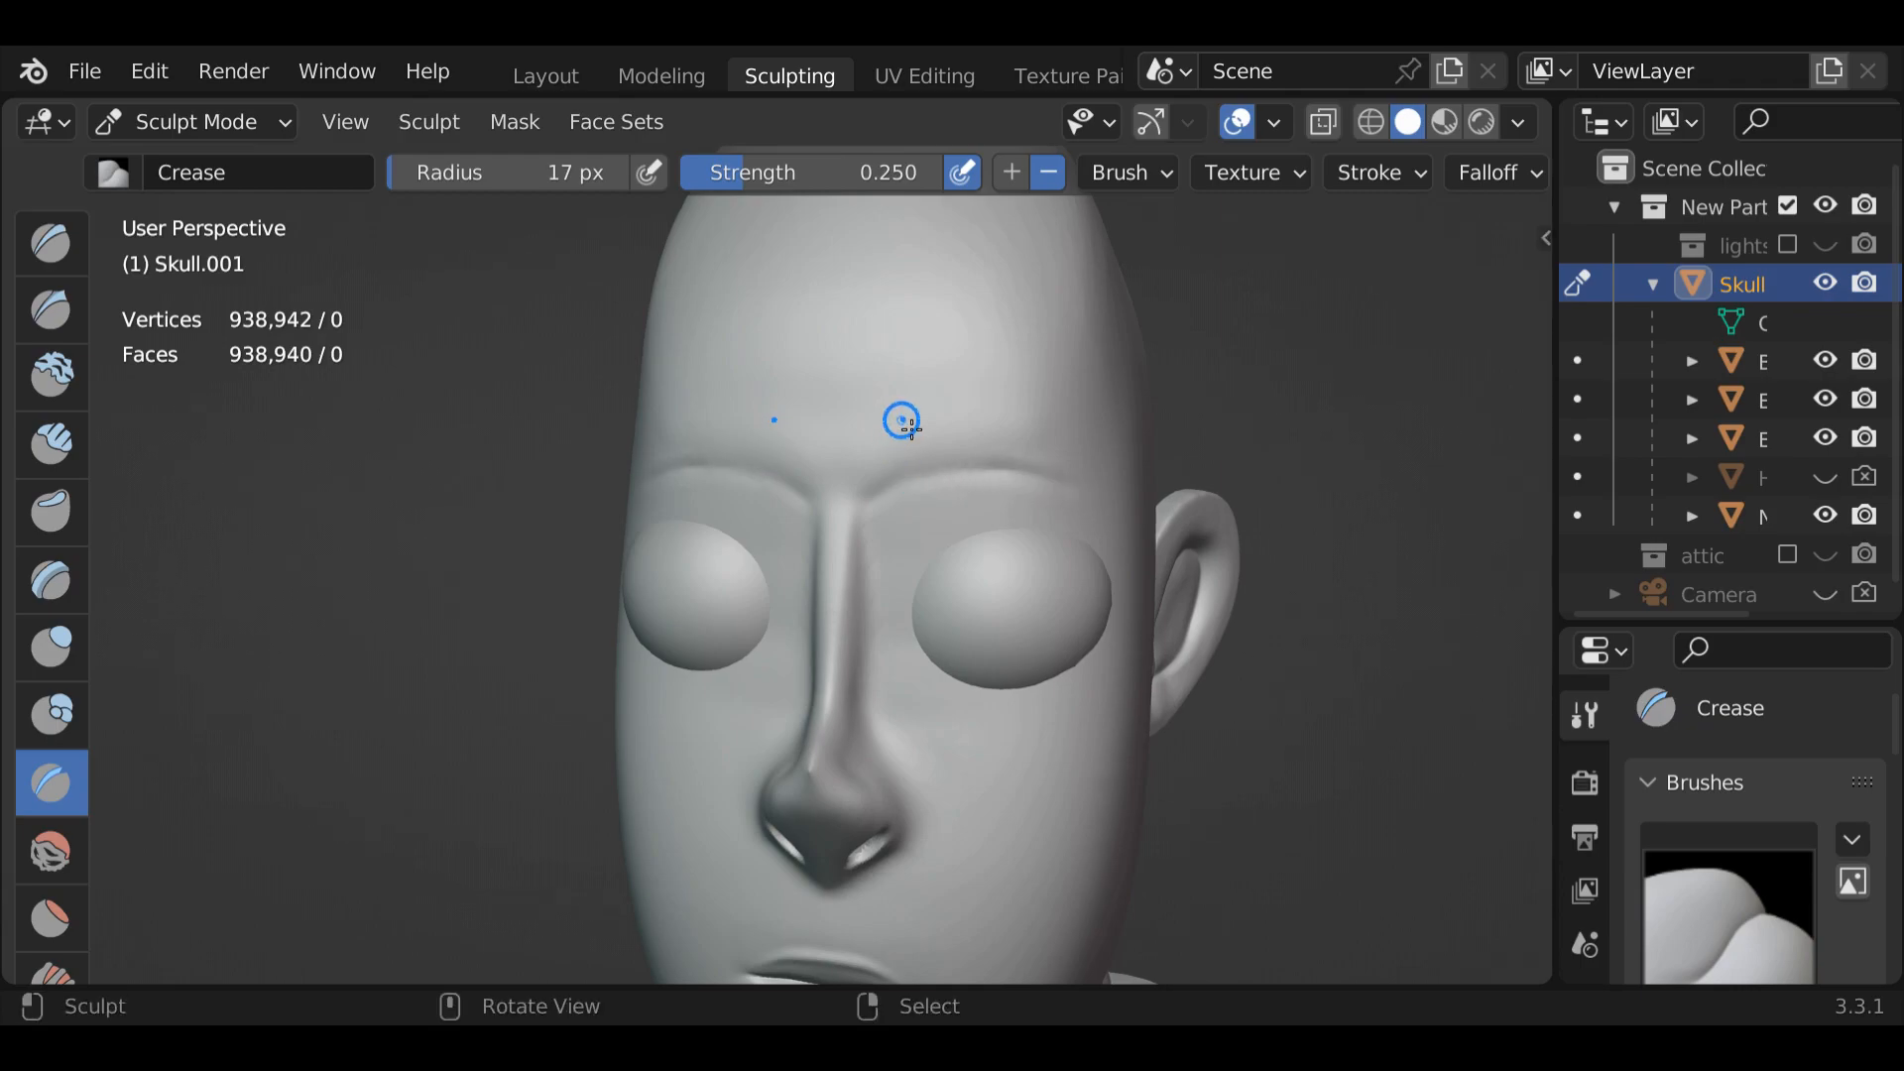
left_click_drag(1111, 518, 1111, 518)
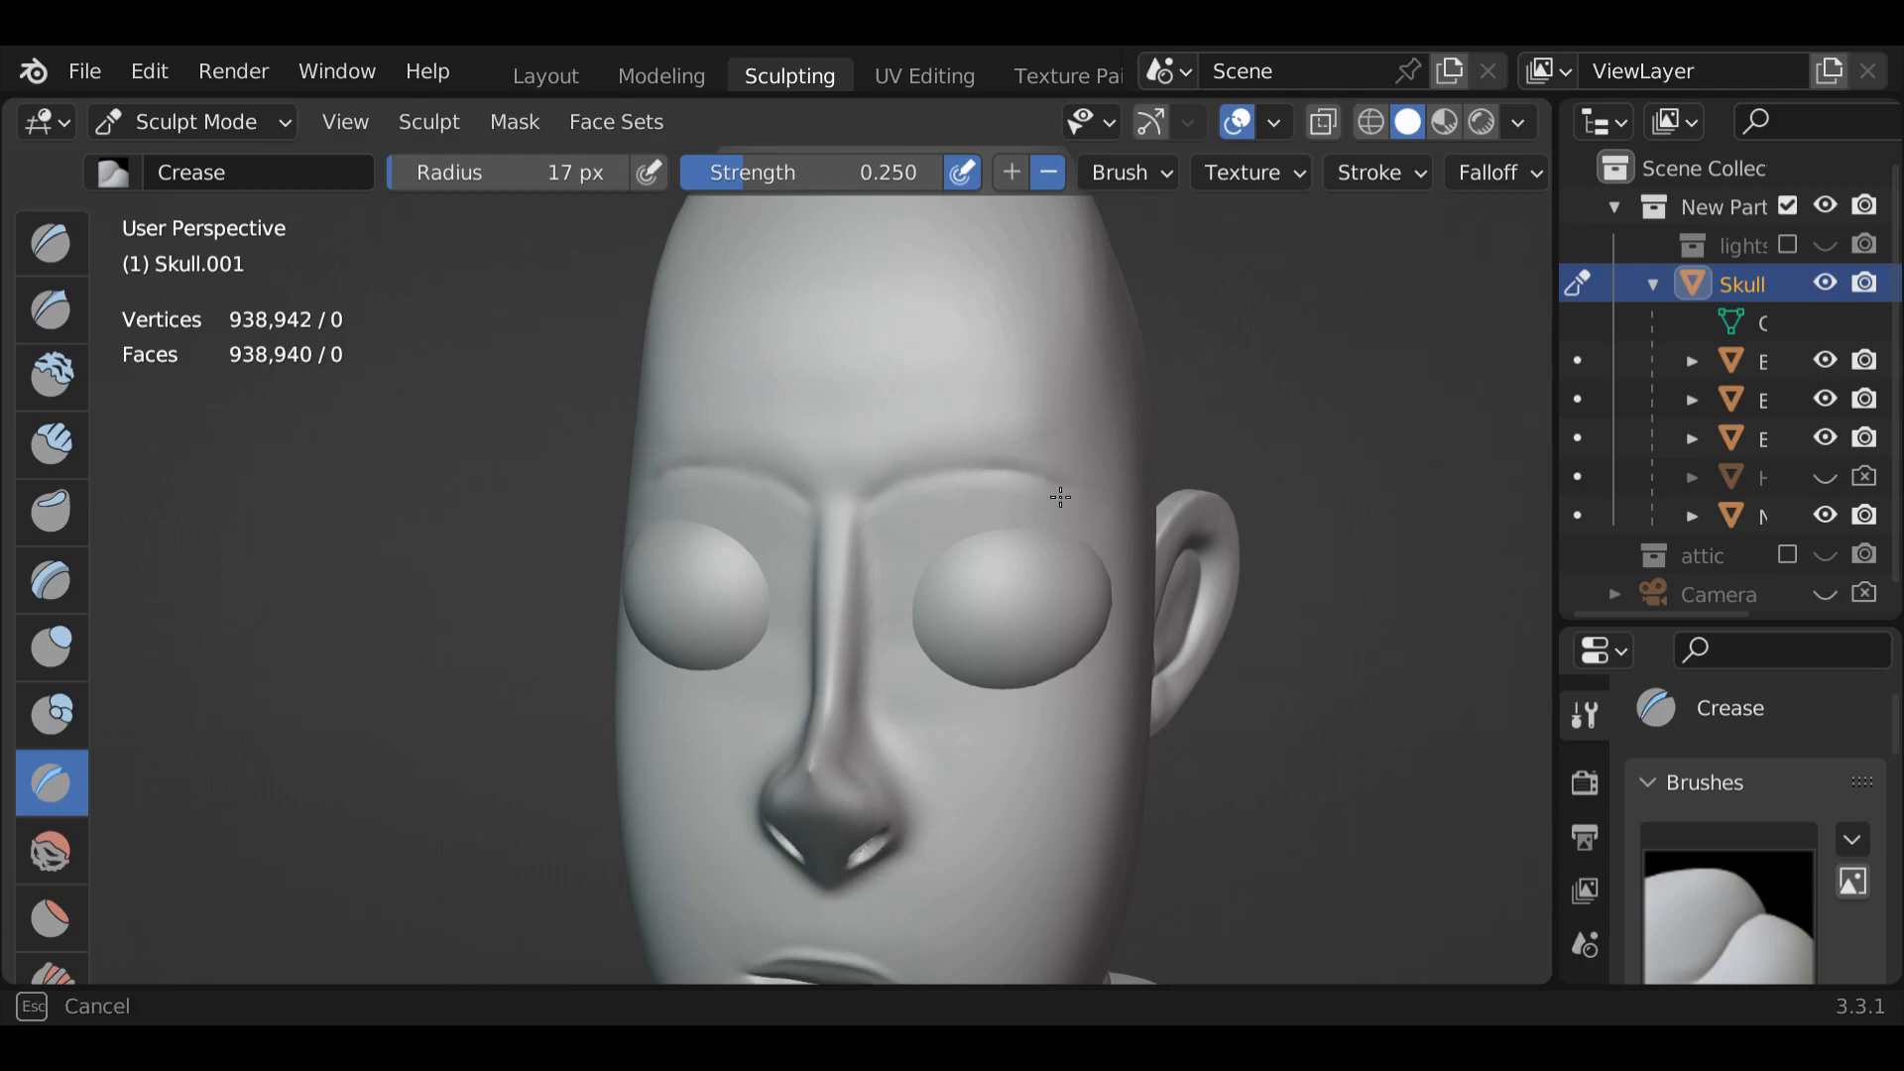
left_click_drag(991, 491, 982, 486)
Reinforce the outer brow crease with a final stroke and save the file
mouse_move(888, 404)
middle_mouse_down()
mouse_move(995, 423)
mouse_move(770, 425)
mouse_move(931, 446)
mouse_move(927, 421)
middle_mouse_up()
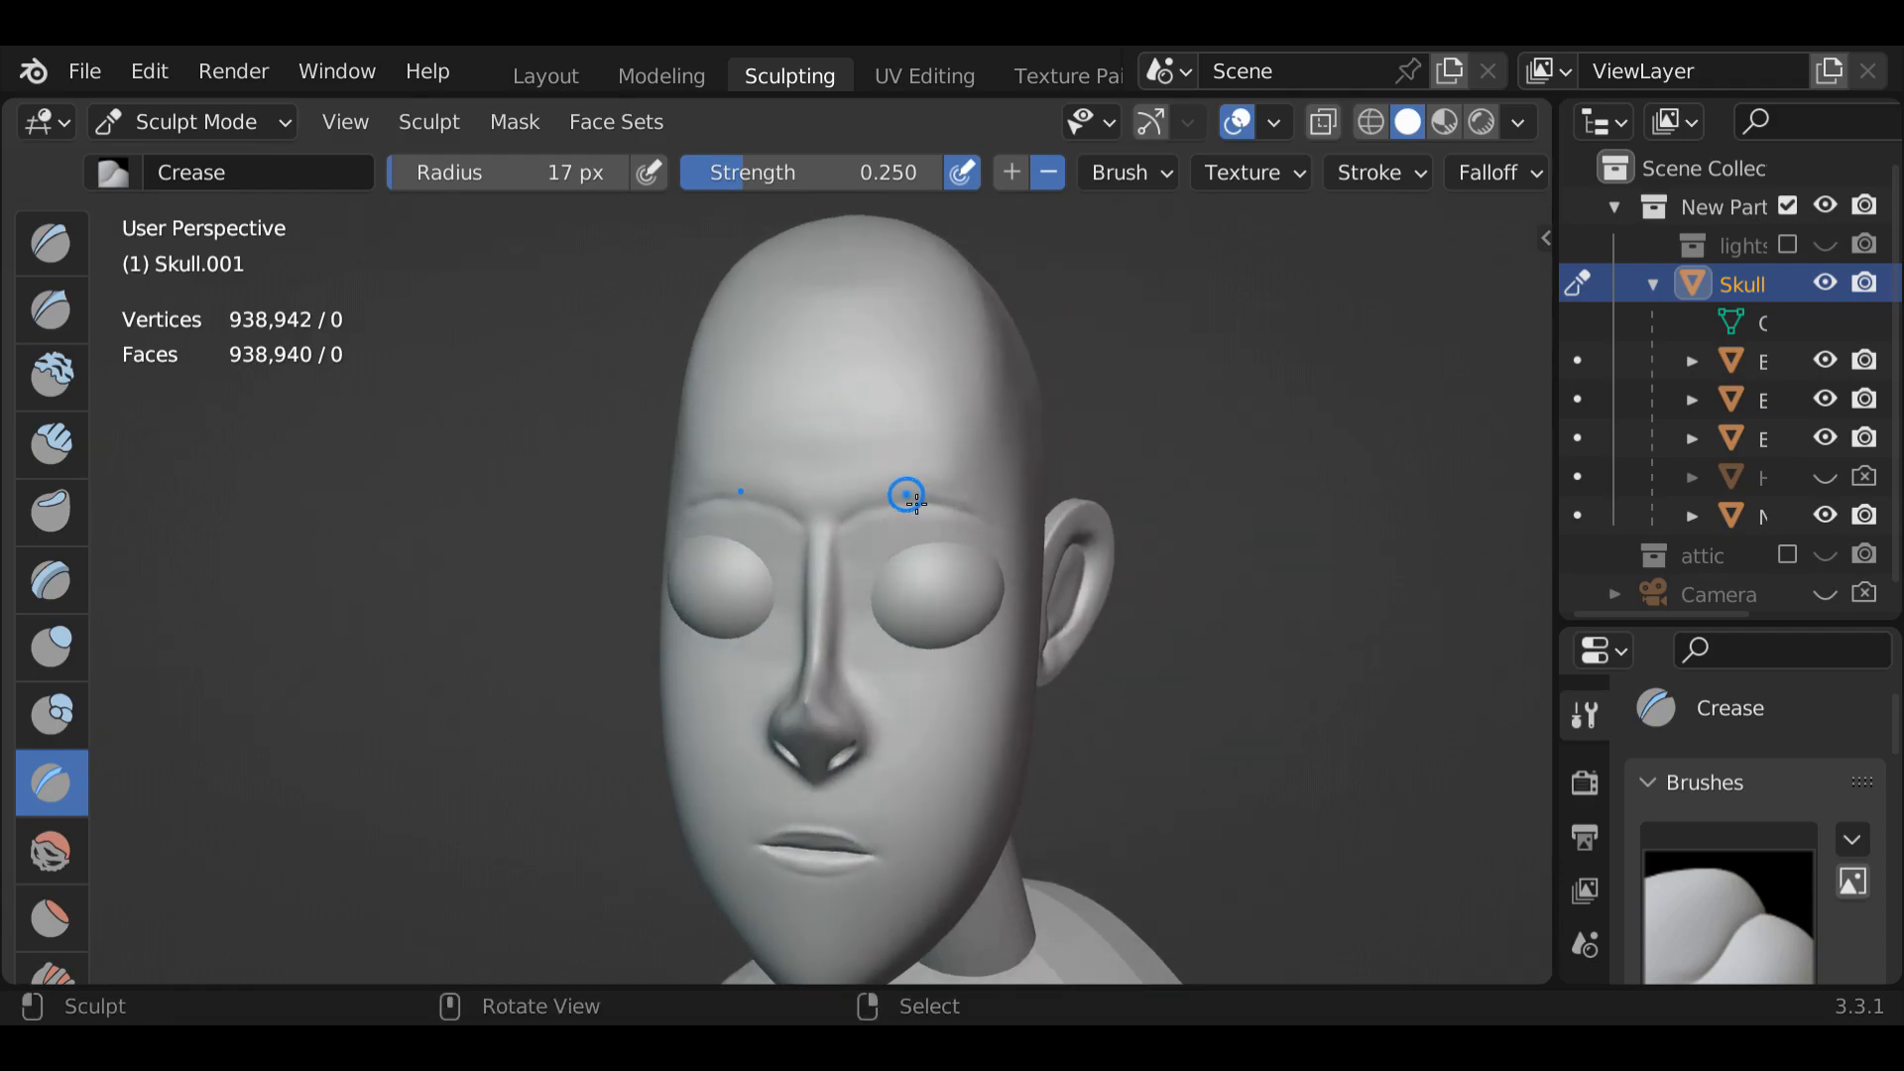
left_click_drag(979, 521, 972, 501)
mouse_move(1010, 739)
middle_mouse_down()
mouse_move(992, 739)
mouse_move(1057, 727)
mouse_move(1033, 704)
middle_mouse_up()
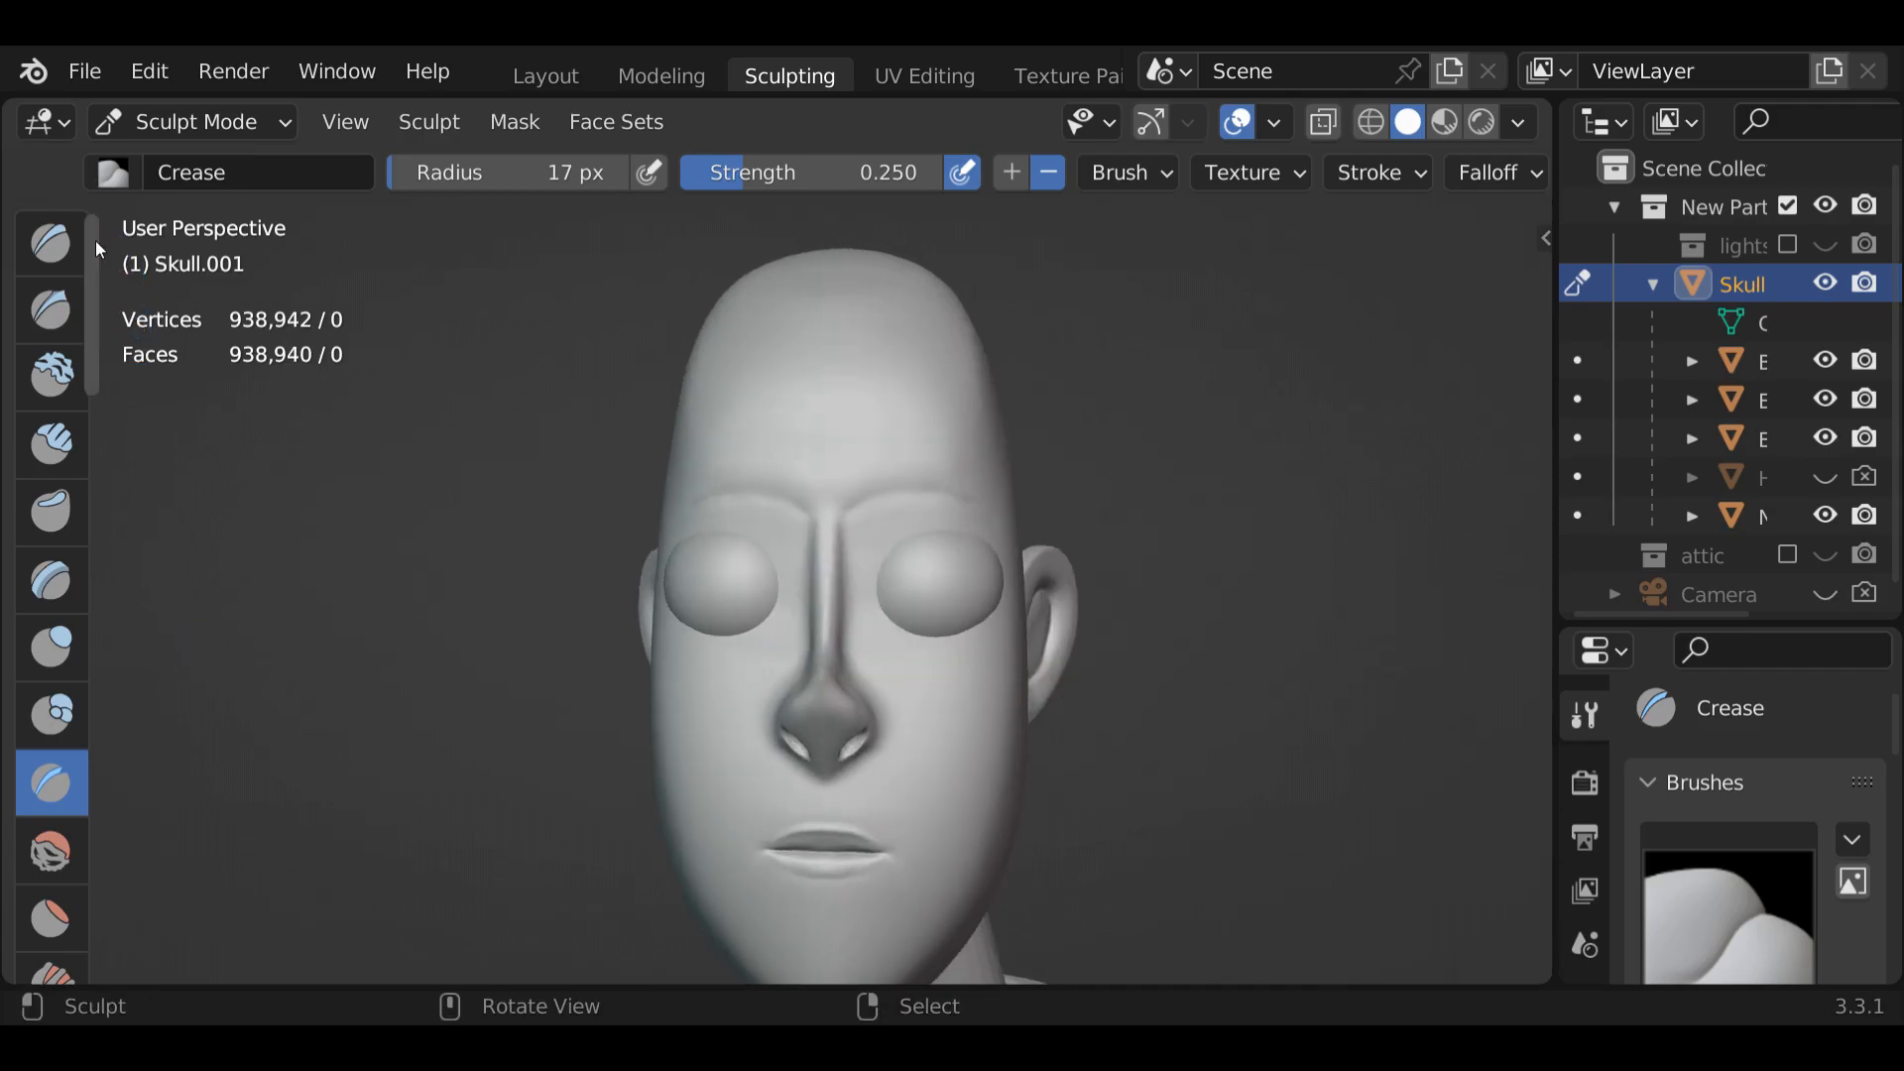
left_click(74, 73)
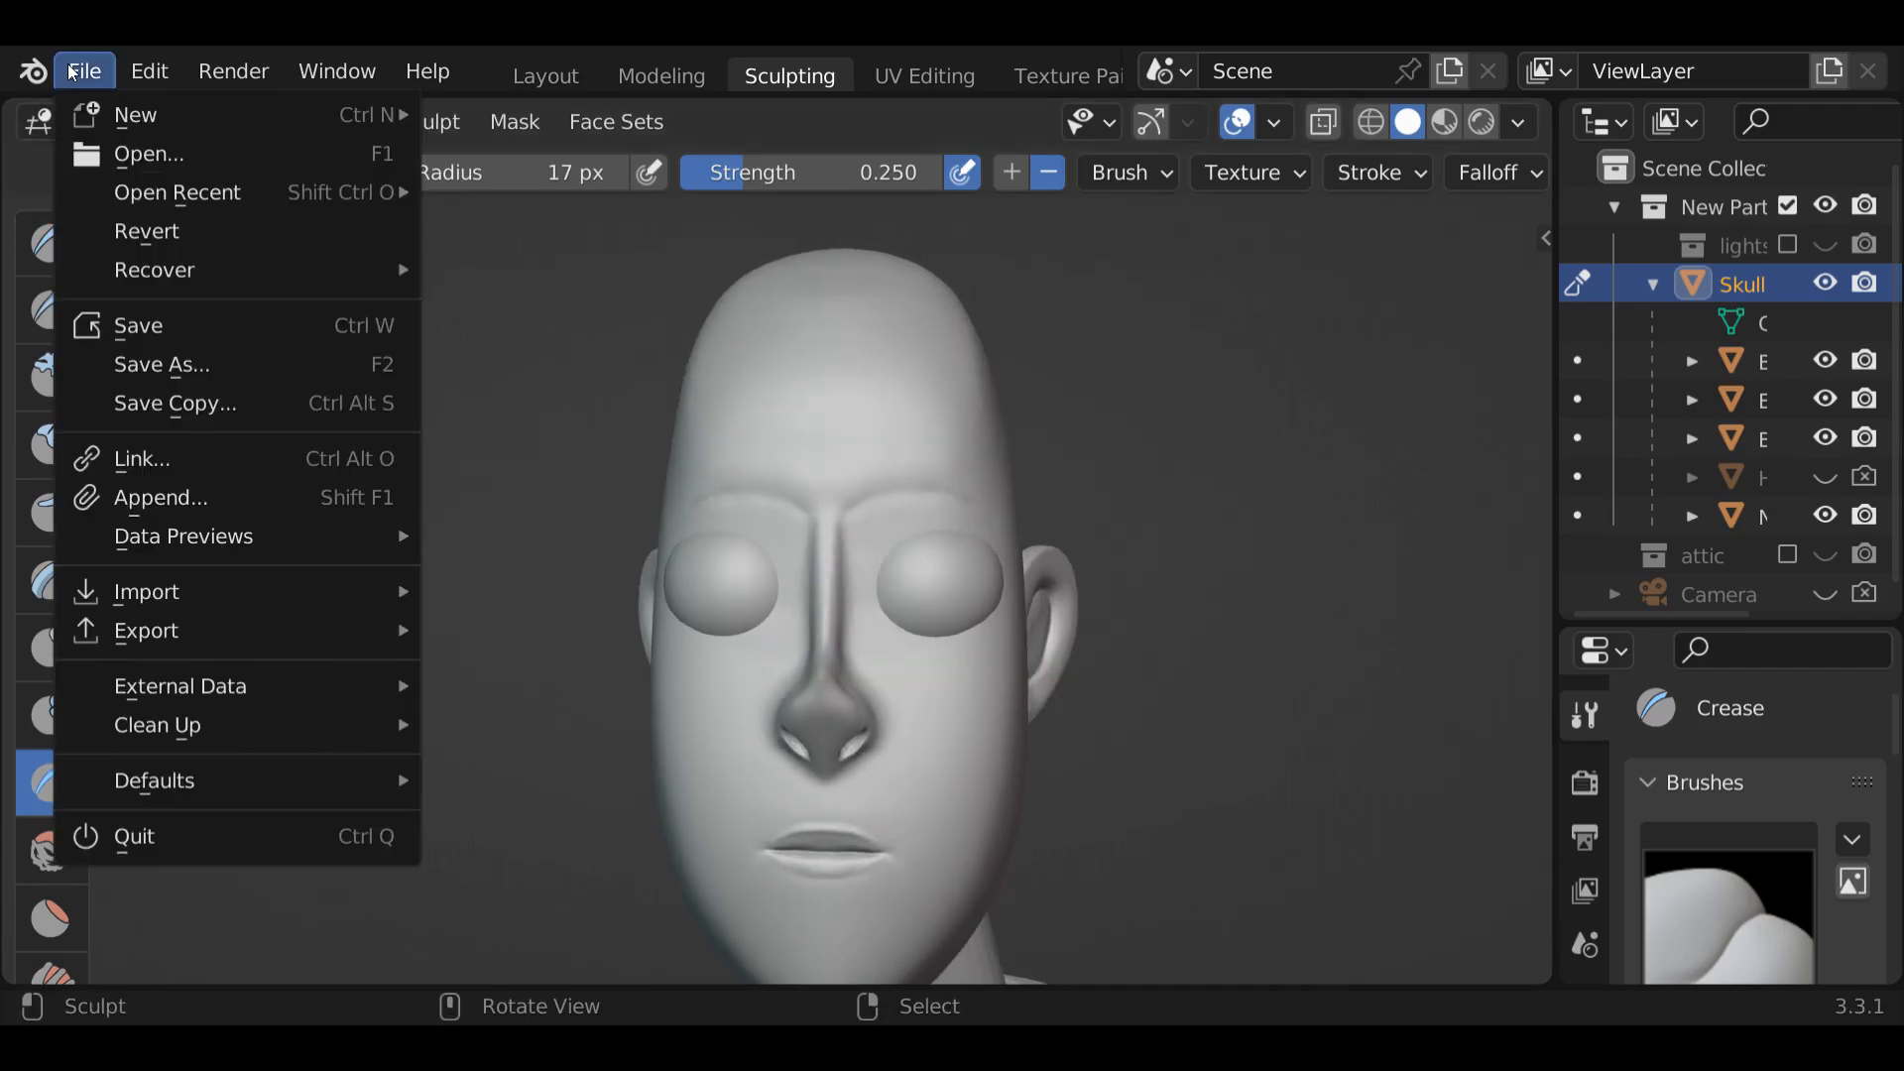
left_click(137, 327)
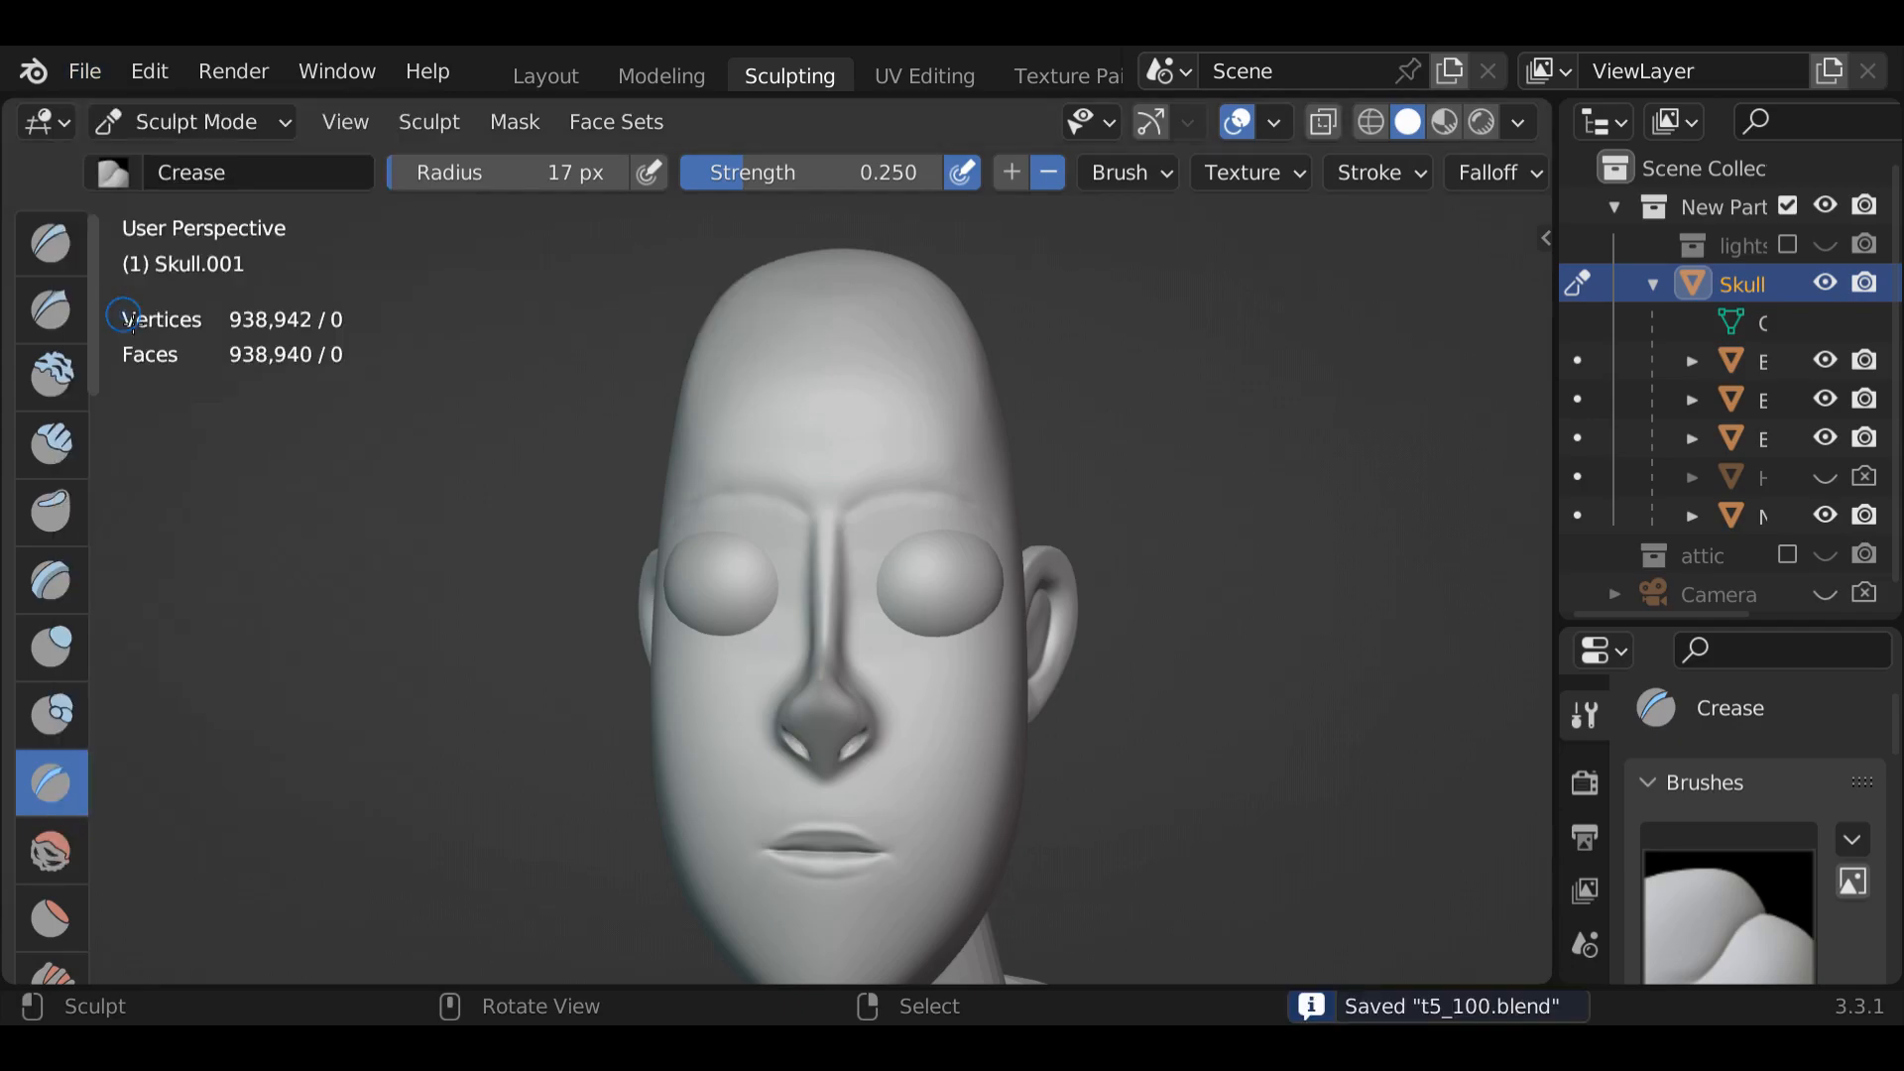
Try building up the forehead and top of the head with Clay Strips at 72 px, smoothing the added volume
mouse_move(1051, 645)
middle_mouse_down()
mouse_move(1086, 632)
mouse_move(976, 705)
mouse_move(967, 672)
middle_mouse_up()
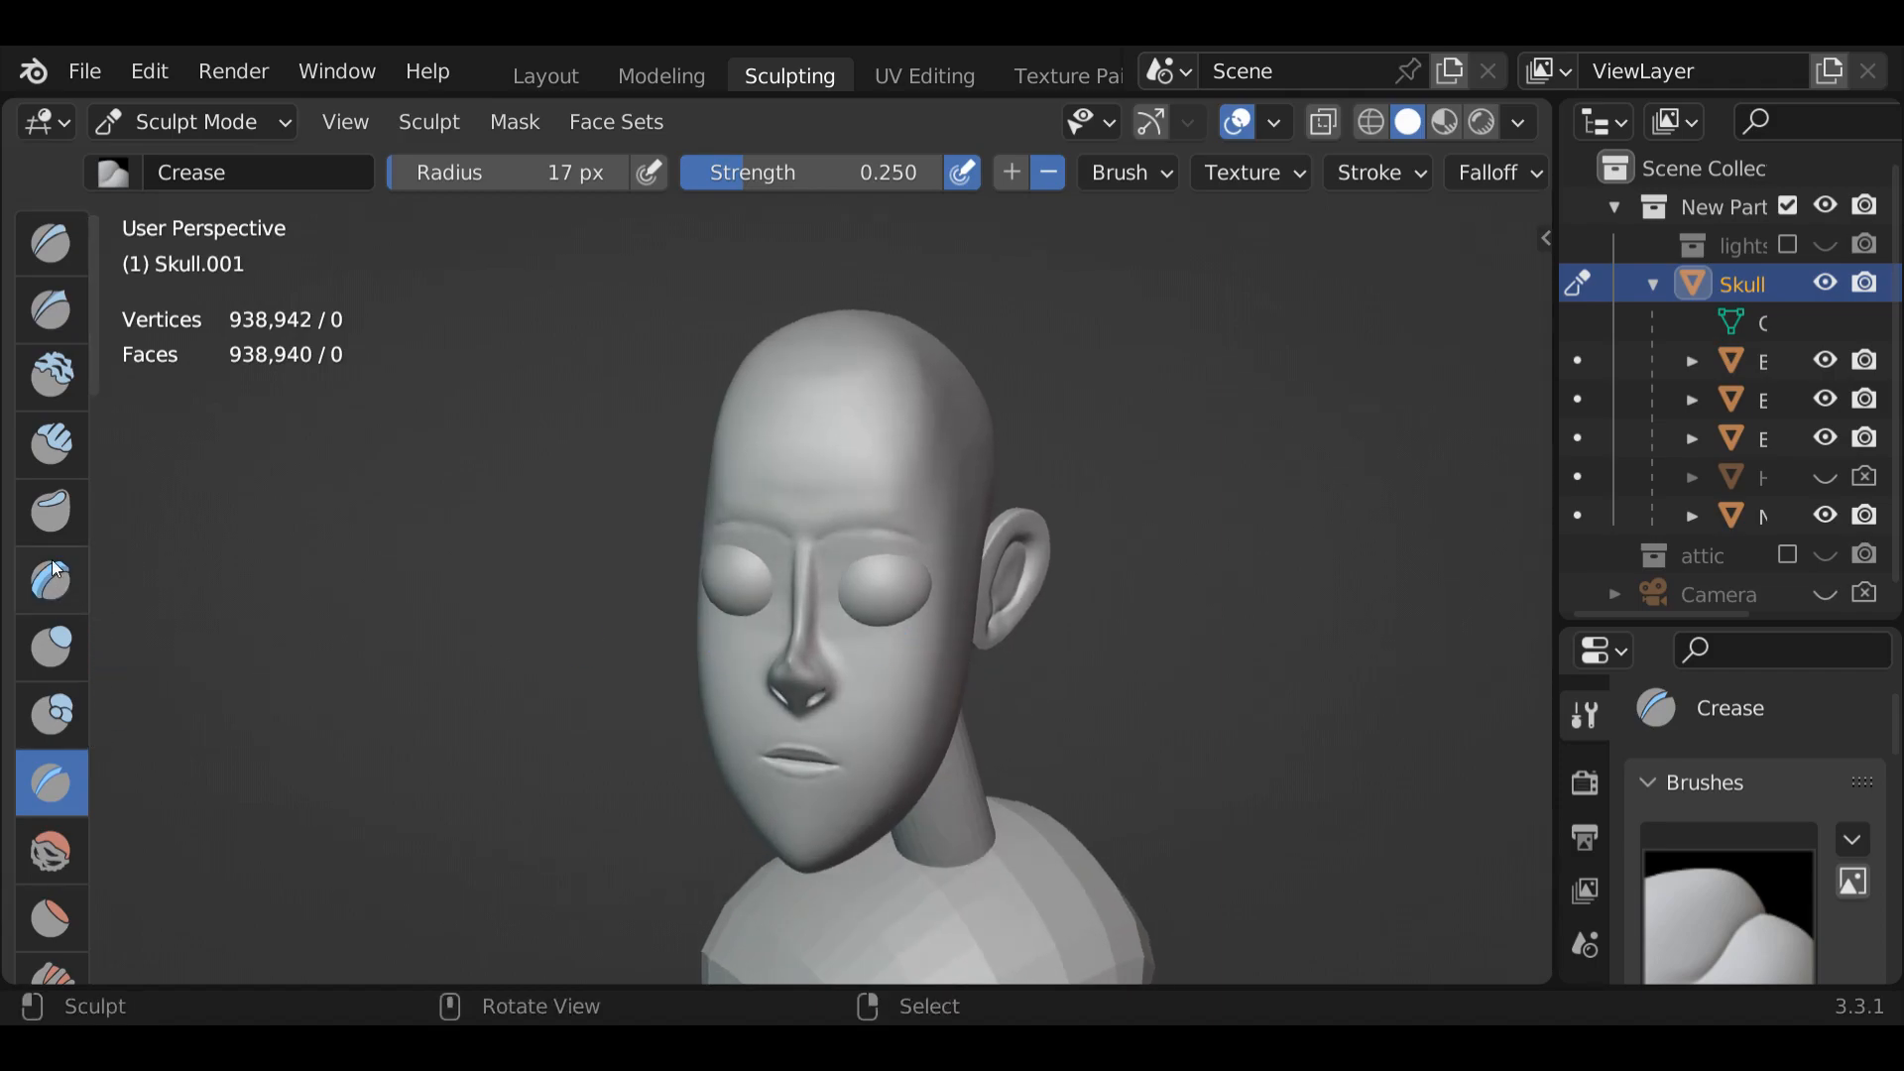
left_click(50, 441)
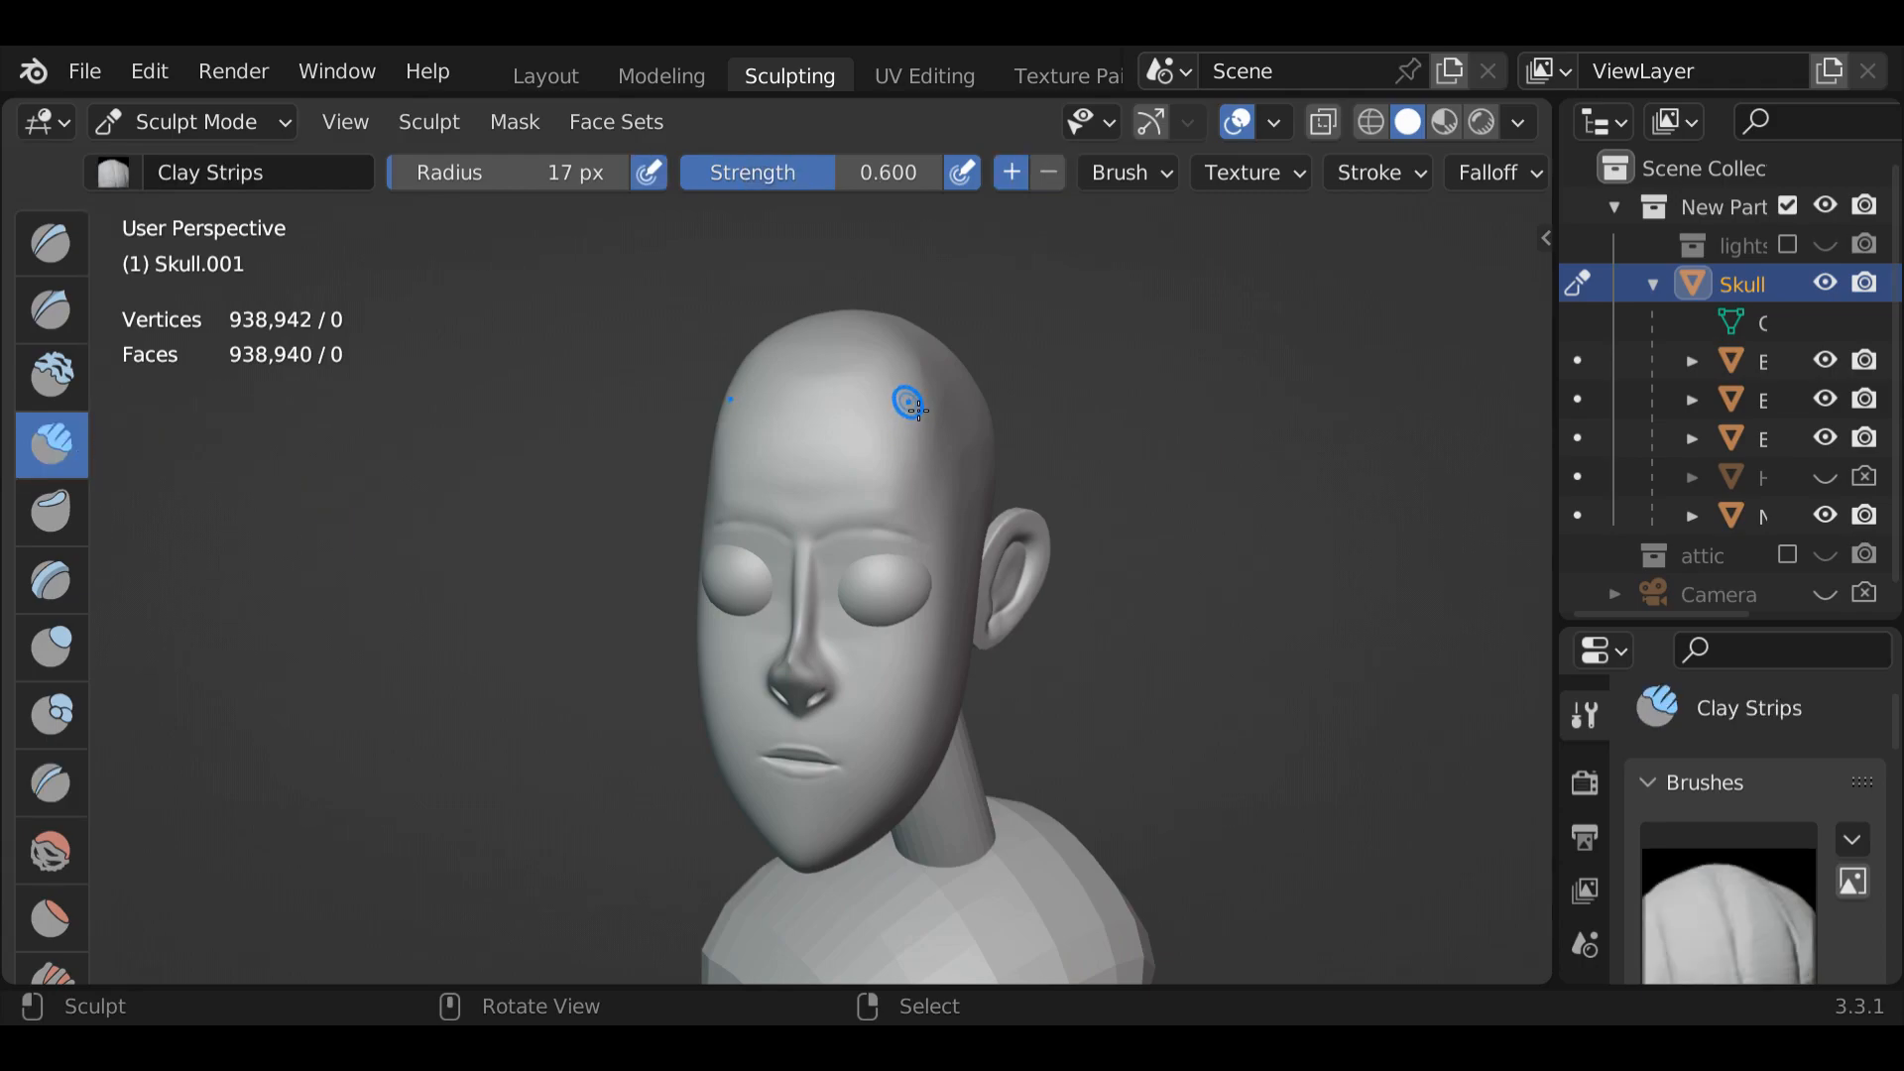
key("f")
left_click(972, 404)
mouse_move(934, 398)
left_mouse_down()
mouse_move(951, 404)
mouse_move(937, 464)
mouse_move(942, 377)
mouse_move(957, 441)
mouse_move(966, 395)
mouse_move(945, 342)
mouse_move(957, 403)
mouse_move(828, 397)
mouse_move(807, 374)
mouse_move(875, 359)
left_mouse_up()
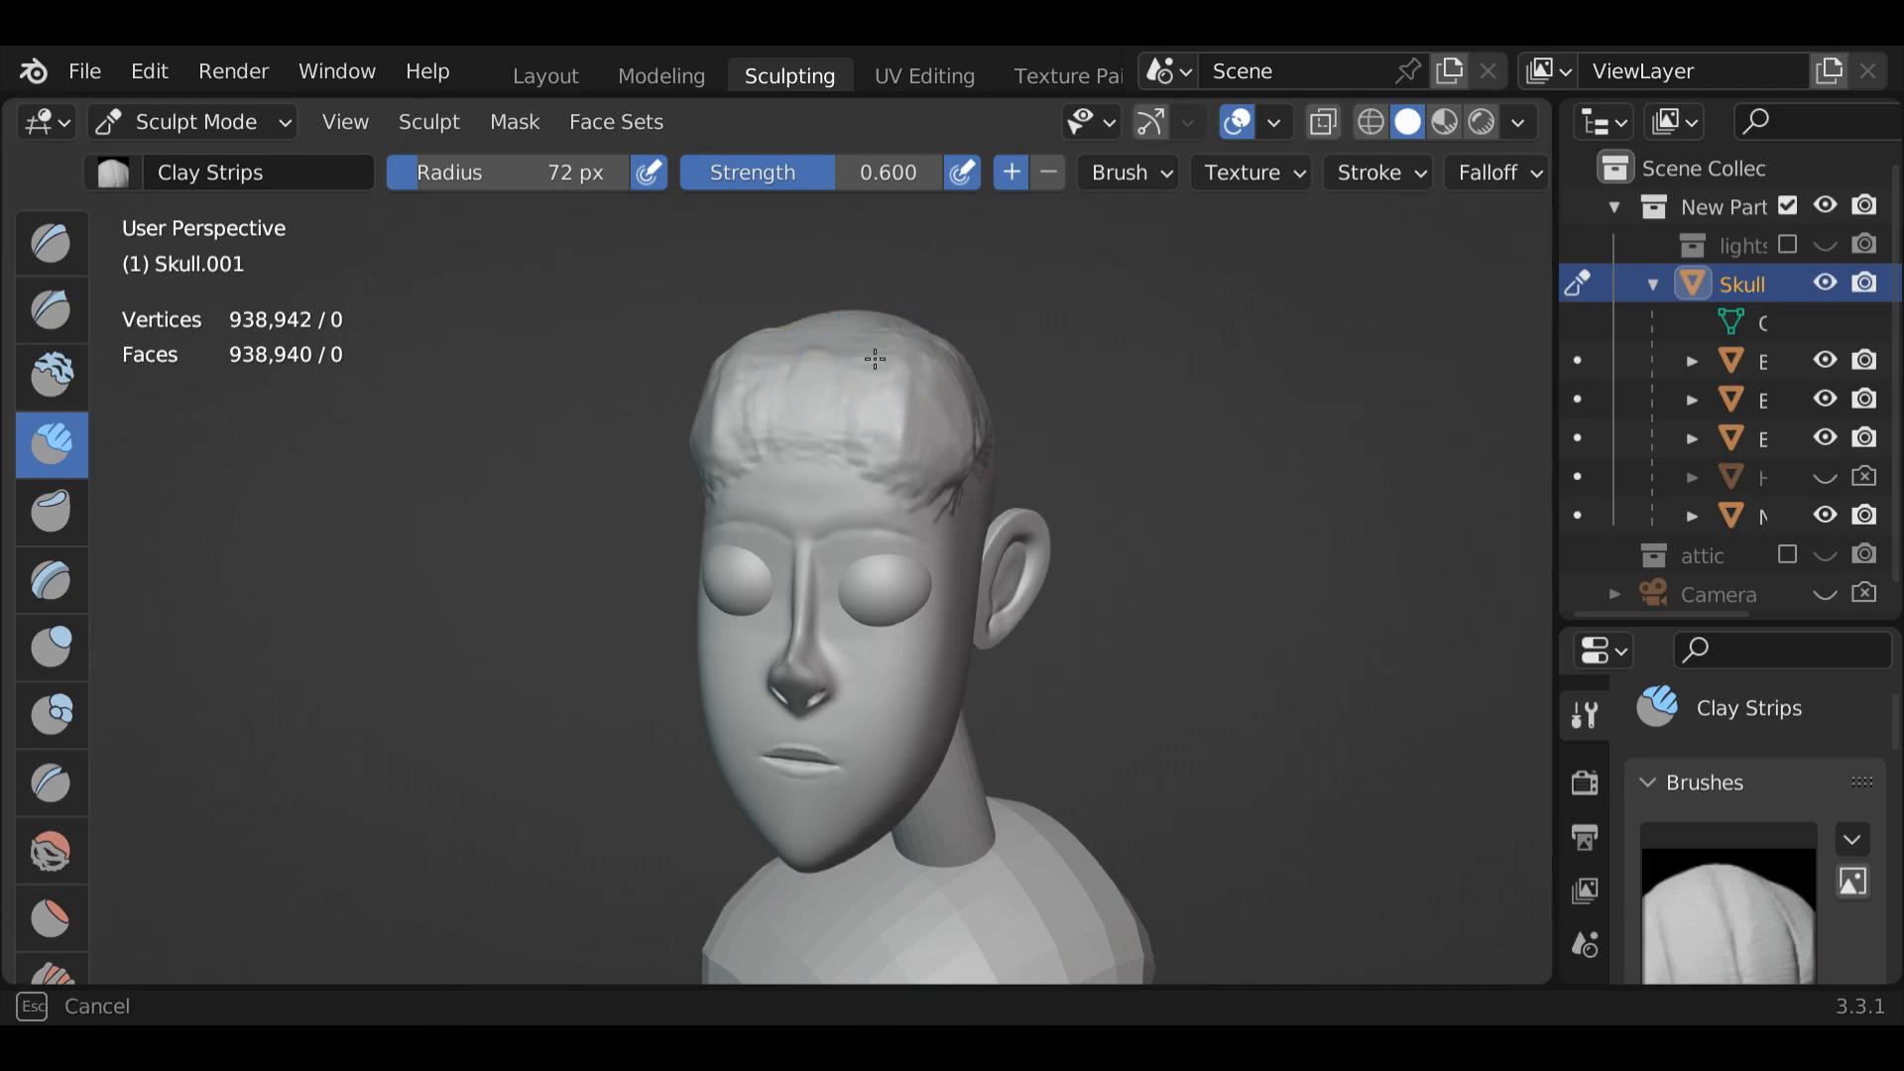
mouse_move(962, 486)
left_mouse_down("shift")
mouse_move(954, 426)
mouse_move(925, 486)
left_mouse_up("shift")
left_click_drag(957, 369, 947, 364, "shift")
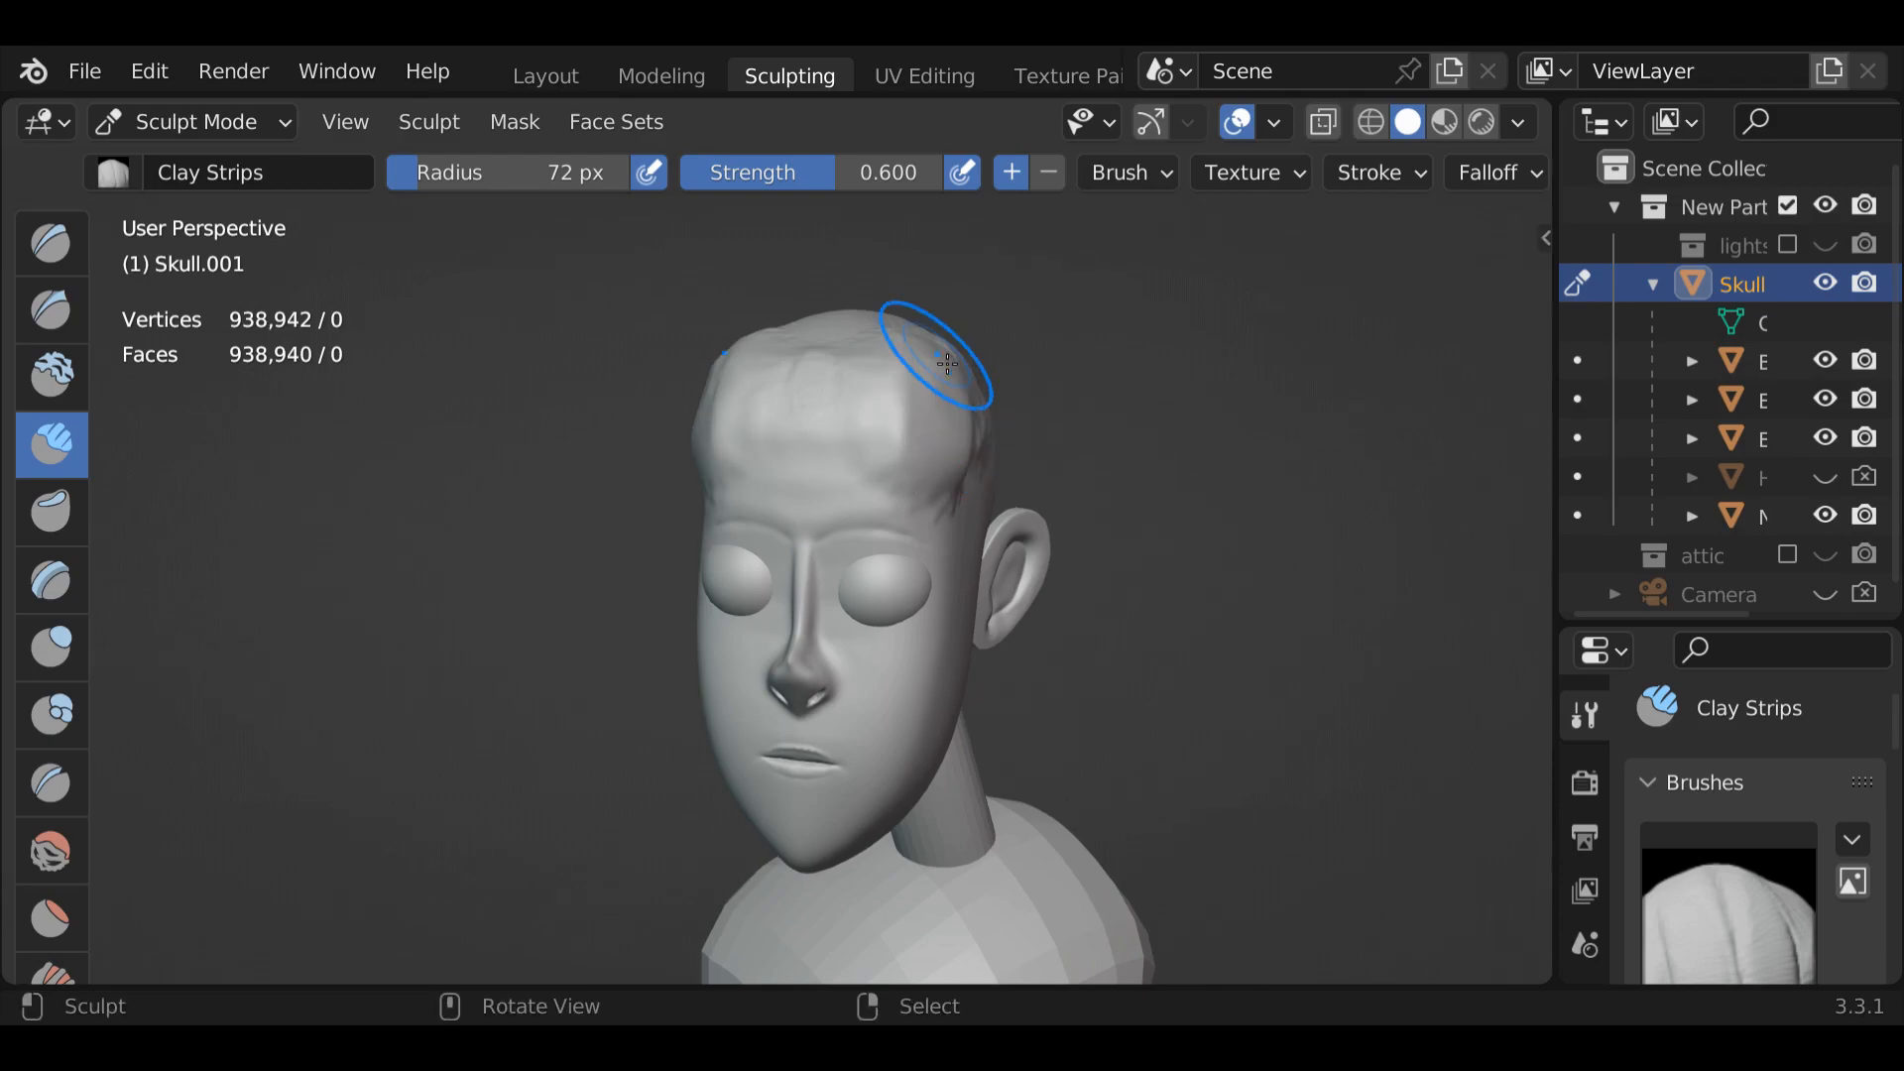
mouse_move(922, 474)
middle_mouse_down()
mouse_move(808, 709)
mouse_move(765, 740)
middle_mouse_up()
mouse_move(1071, 402)
left_mouse_down()
mouse_move(1097, 443)
mouse_move(1091, 417)
left_mouse_up()
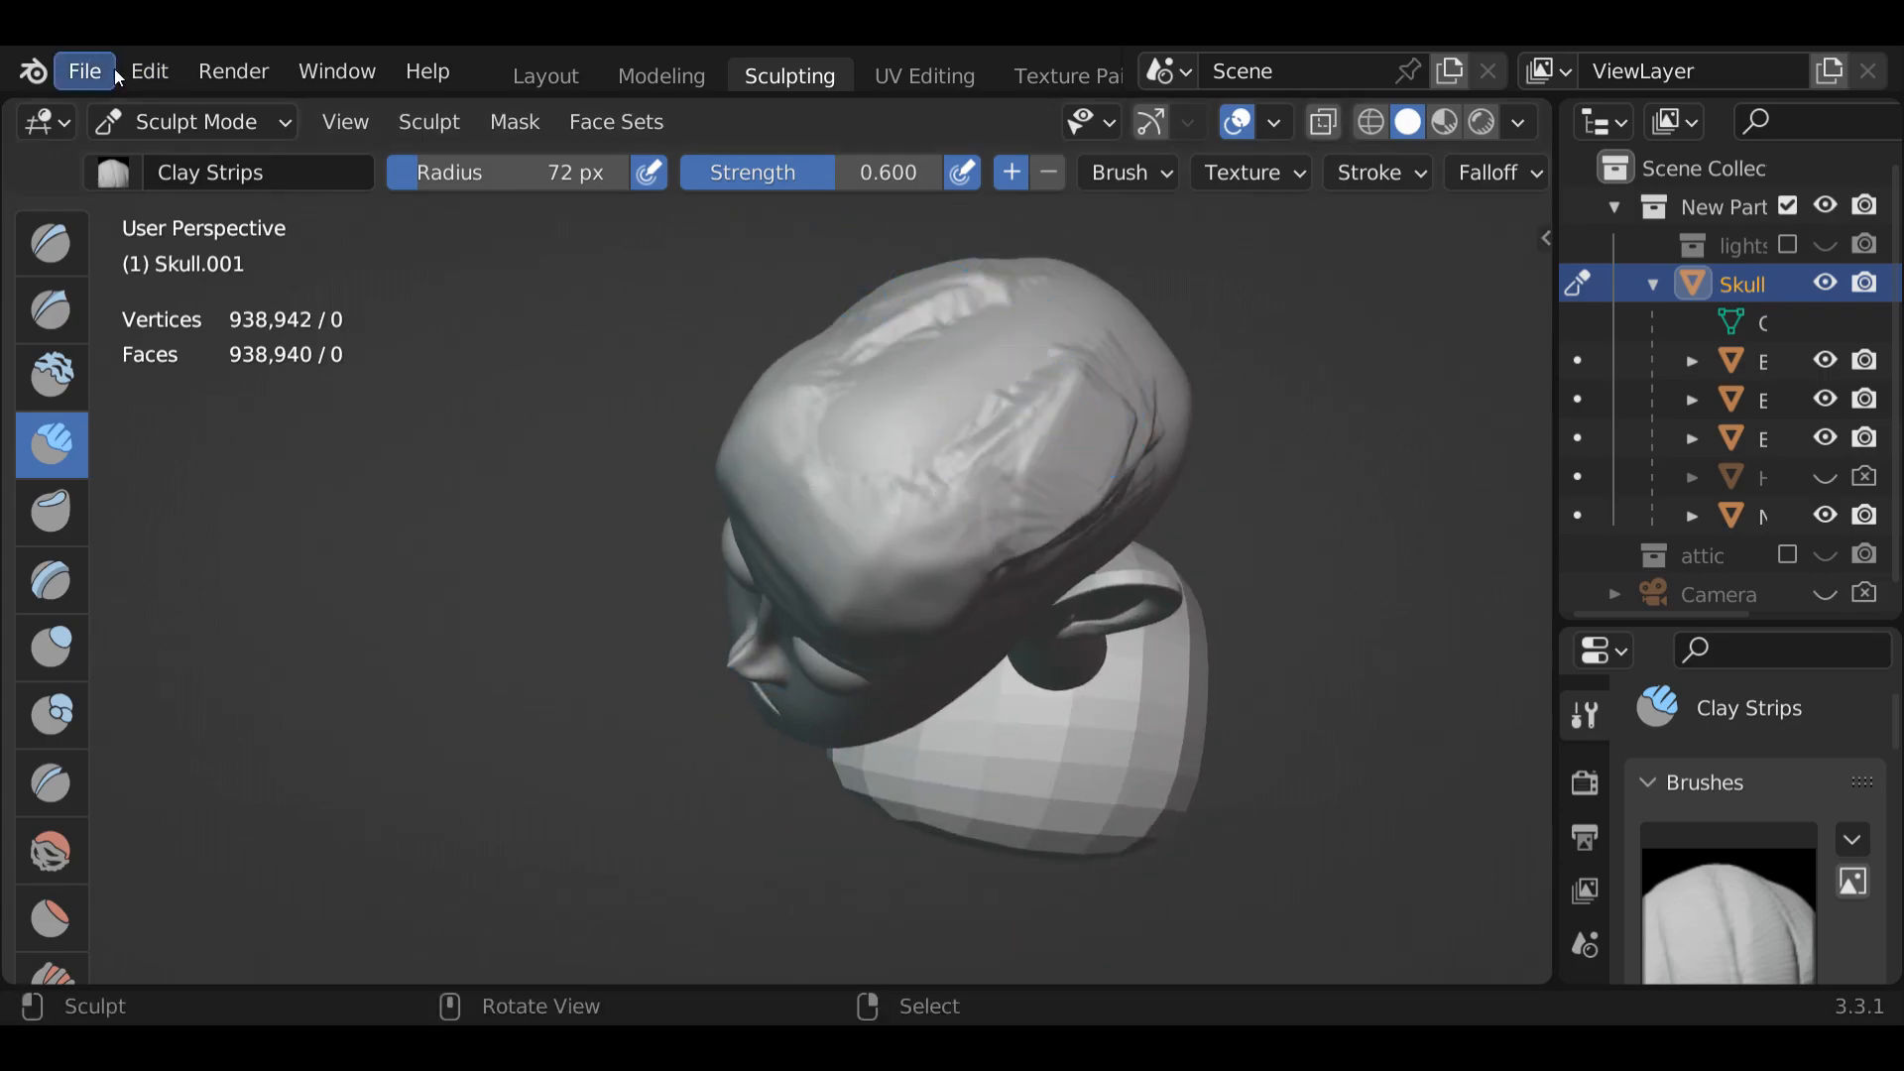
Undo all the Clay Strips and smoothing strokes on the forehead and top of the head
left_click(87, 76)
left_click(159, 111)
left_click(149, 73)
left_click(163, 117)
left_click(149, 79)
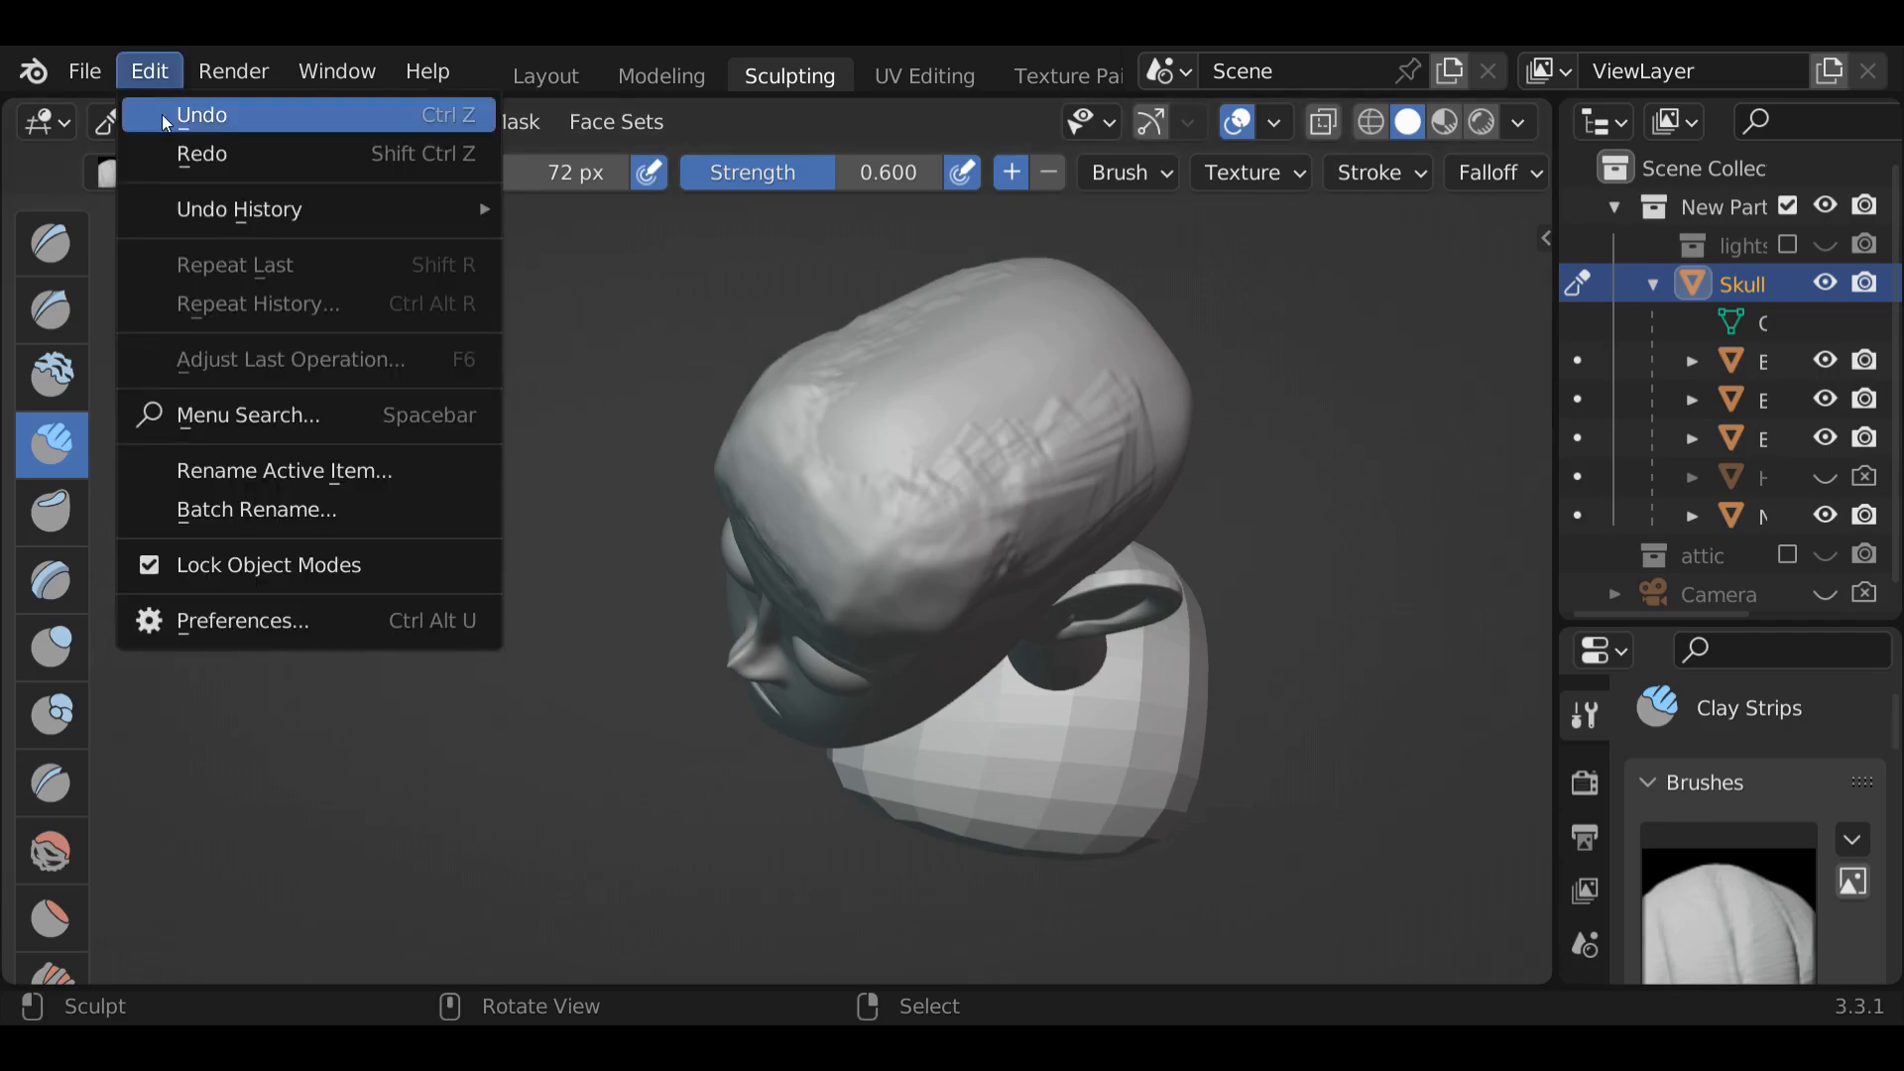
left_click(163, 115)
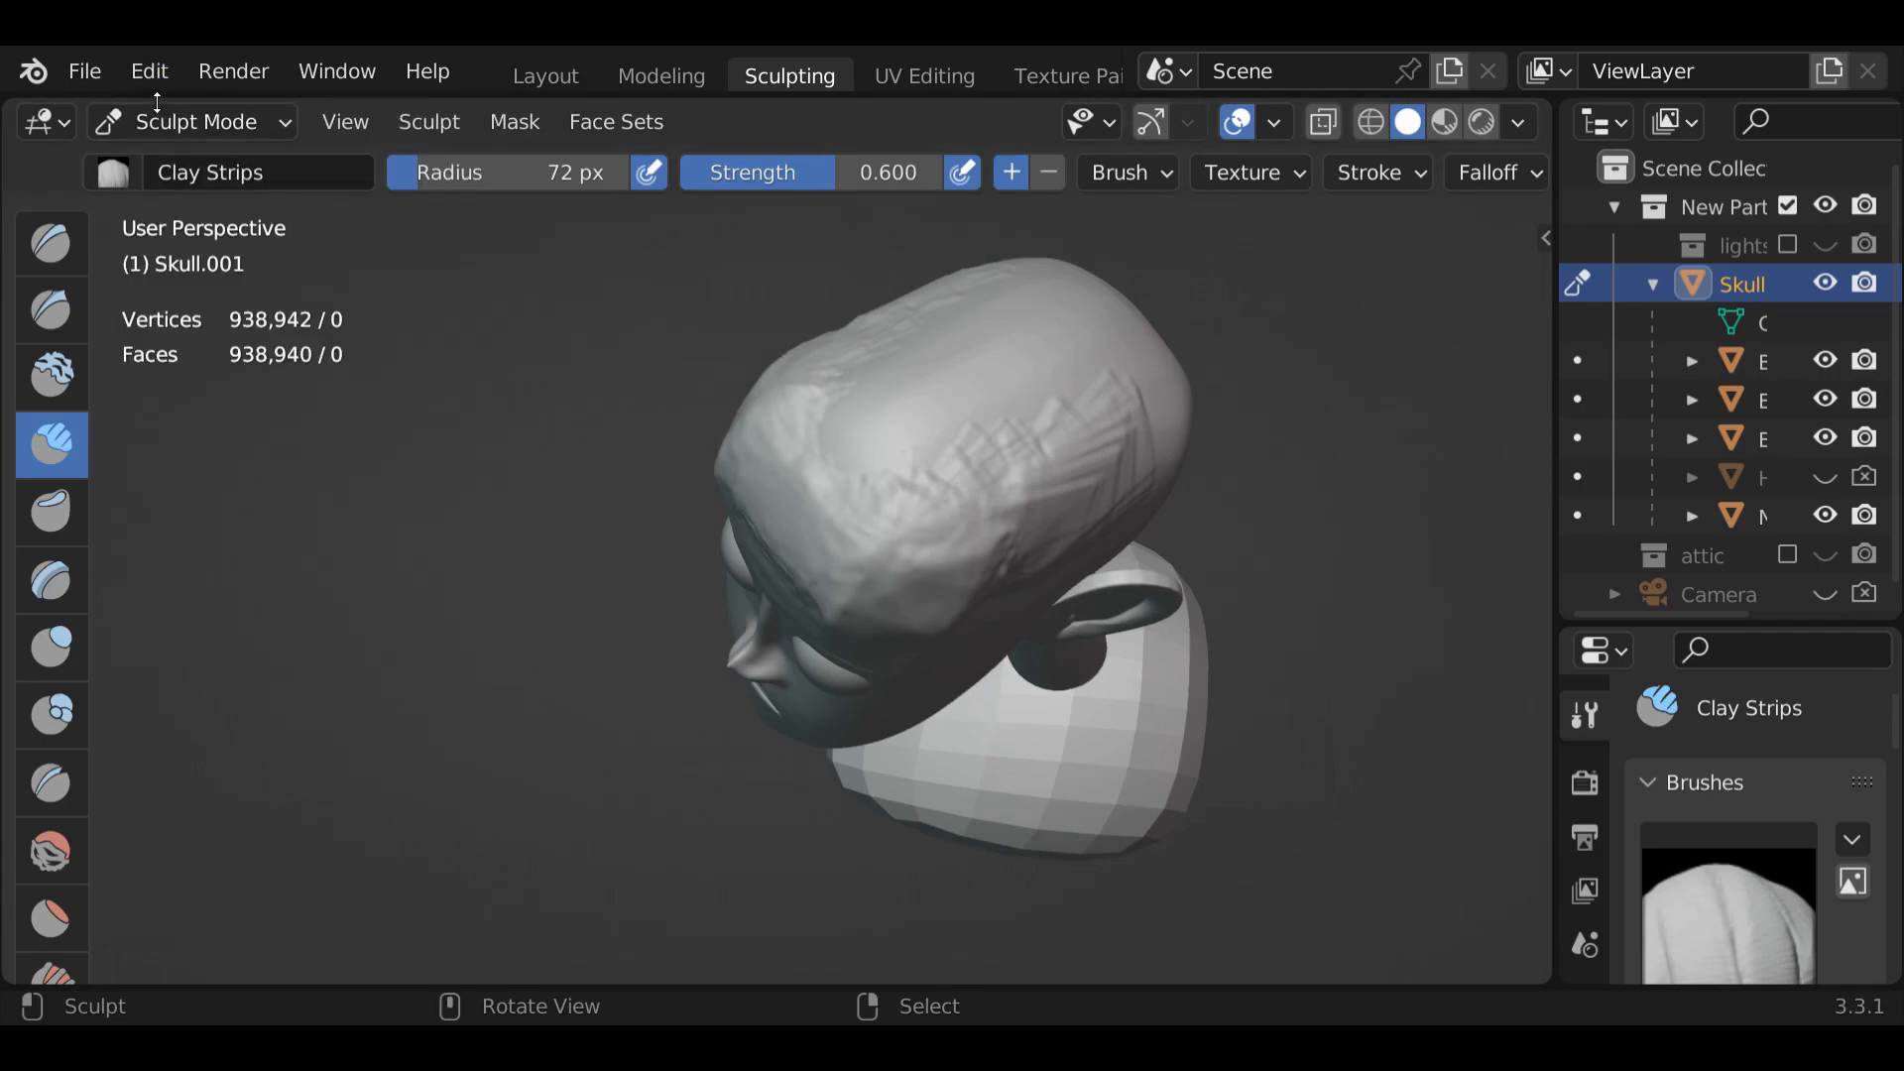
key("ctrl+z")
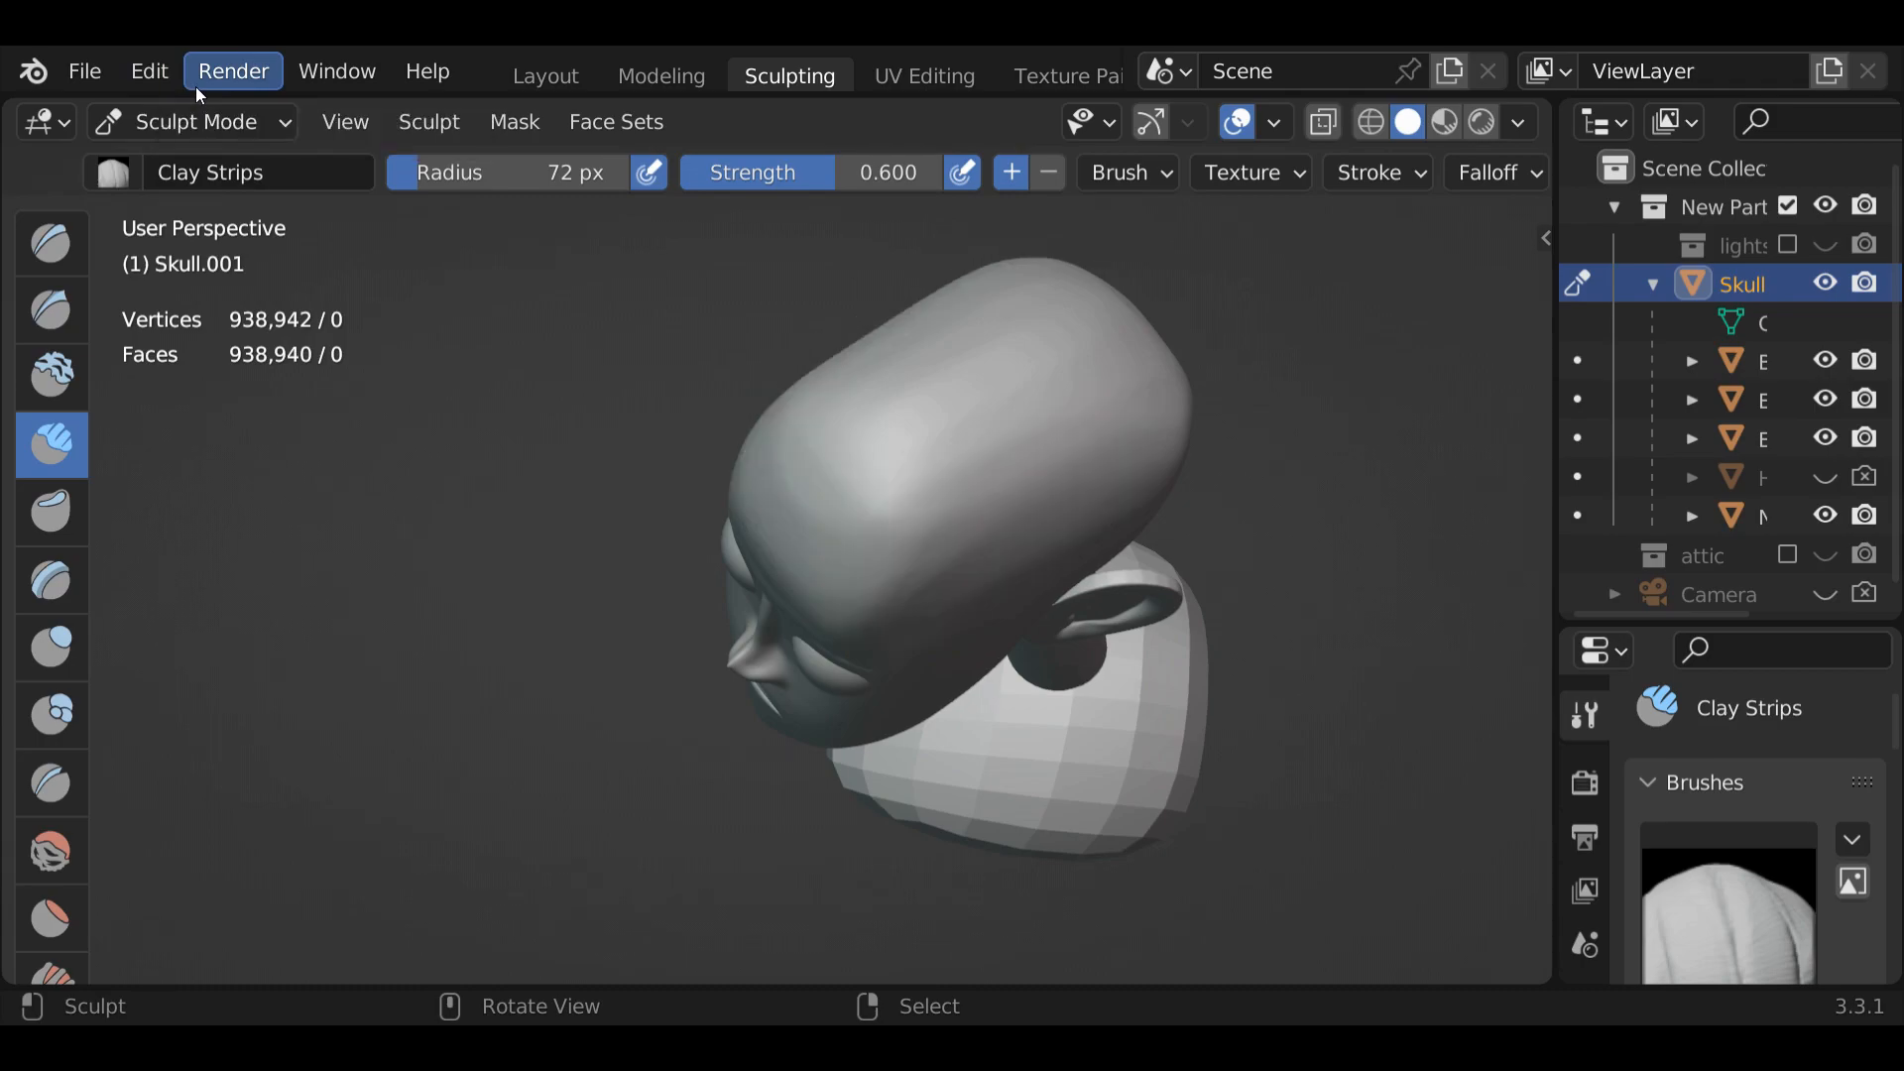
Try adding mirrored volume to the upper forehead and temples with Clay Strips at 72 px
middle_click_drag(467, 404, 871, 418)
mouse_move(870, 419)
left_mouse_down()
mouse_move(874, 444)
mouse_move(976, 447)
mouse_move(873, 442)
mouse_move(840, 467)
mouse_move(842, 441)
mouse_move(927, 486)
mouse_move(909, 476)
left_mouse_up()
mouse_move(909, 476)
middle_mouse_down()
mouse_move(1238, 445)
mouse_move(1438, 342)
mouse_move(1446, 305)
mouse_move(1438, 342)
mouse_move(954, 487)
middle_mouse_up()
mouse_move(861, 459)
left_mouse_down()
mouse_move(930, 508)
mouse_move(884, 481)
mouse_move(914, 478)
mouse_move(799, 480)
mouse_move(771, 428)
mouse_move(770, 353)
mouse_move(897, 433)
mouse_move(859, 388)
left_mouse_up()
mouse_move(860, 385)
middle_mouse_down()
mouse_move(967, 333)
mouse_move(1068, 177)
mouse_move(1131, 272)
mouse_move(1091, 298)
mouse_move(625, 437)
mouse_move(729, 274)
middle_mouse_up()
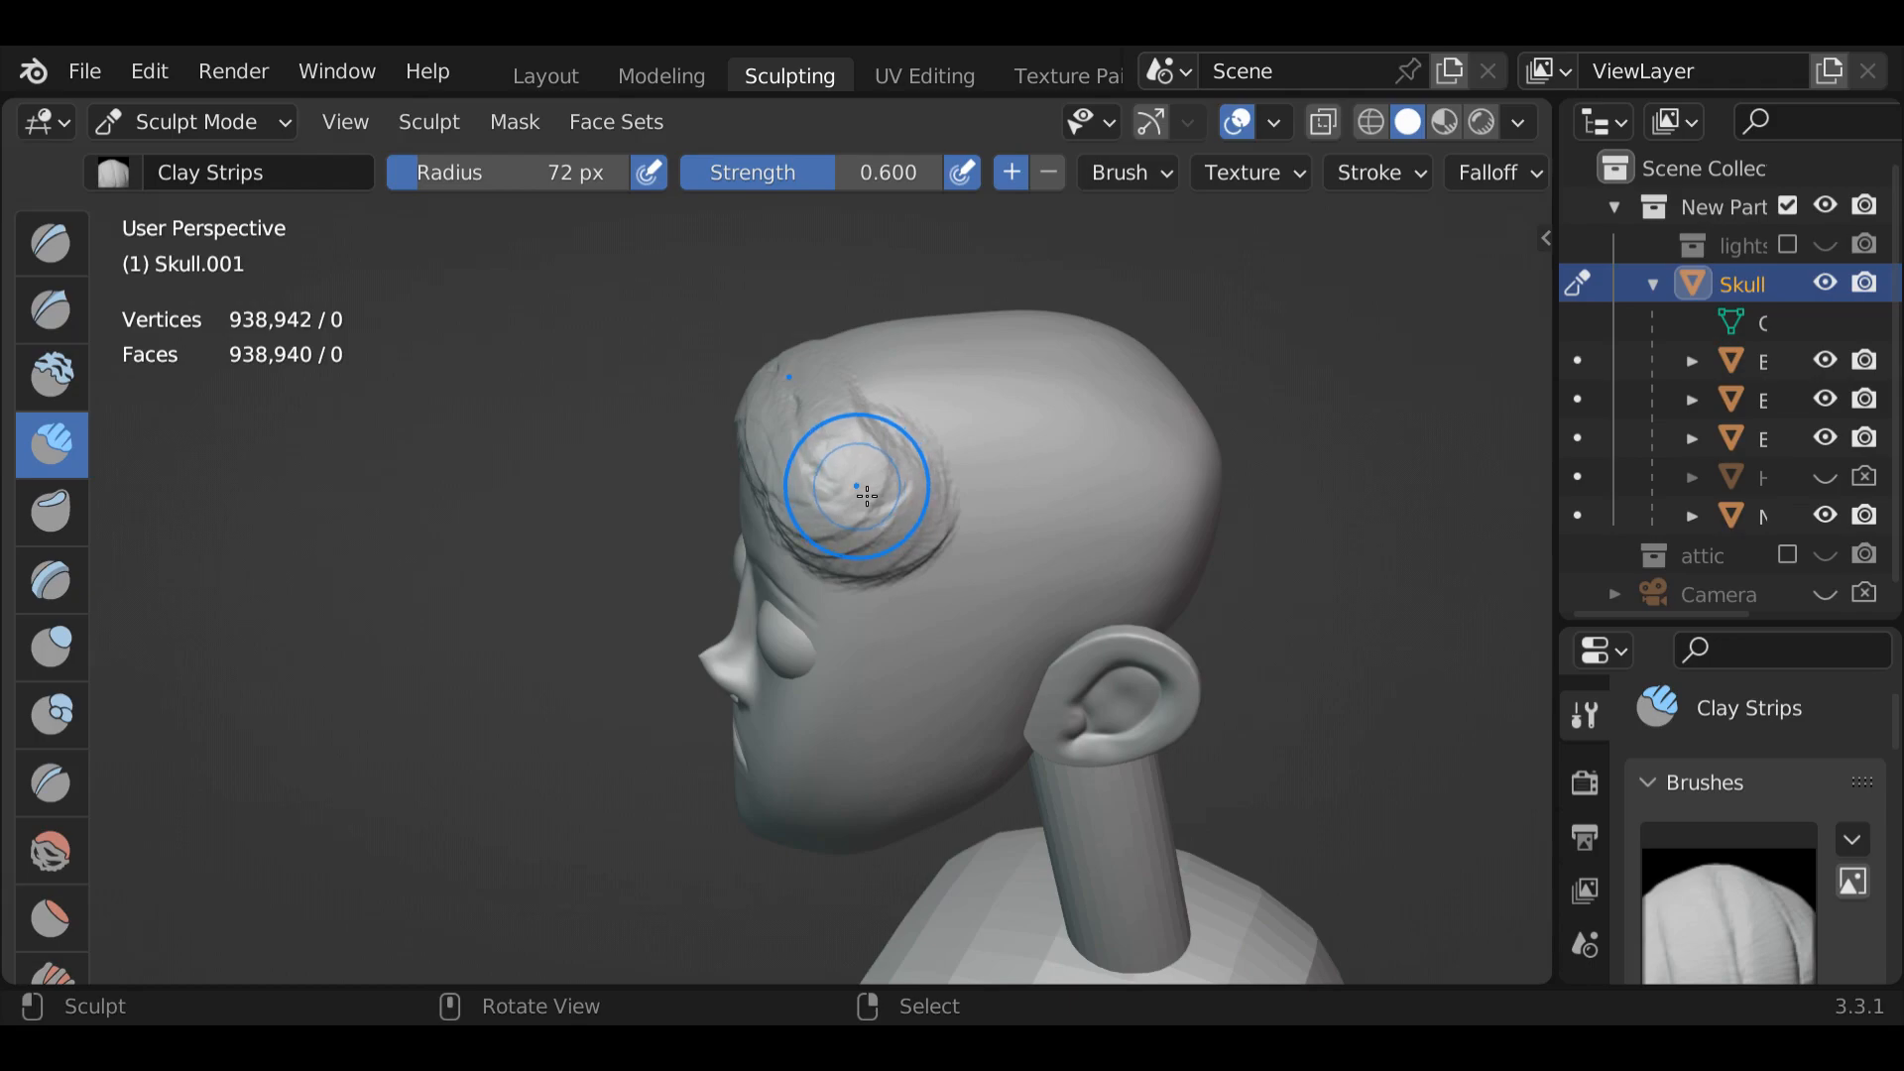
Smooth the clay volume on the forehead and temples into a rounded mass
left_click_drag(863, 459, 923, 541, "shift")
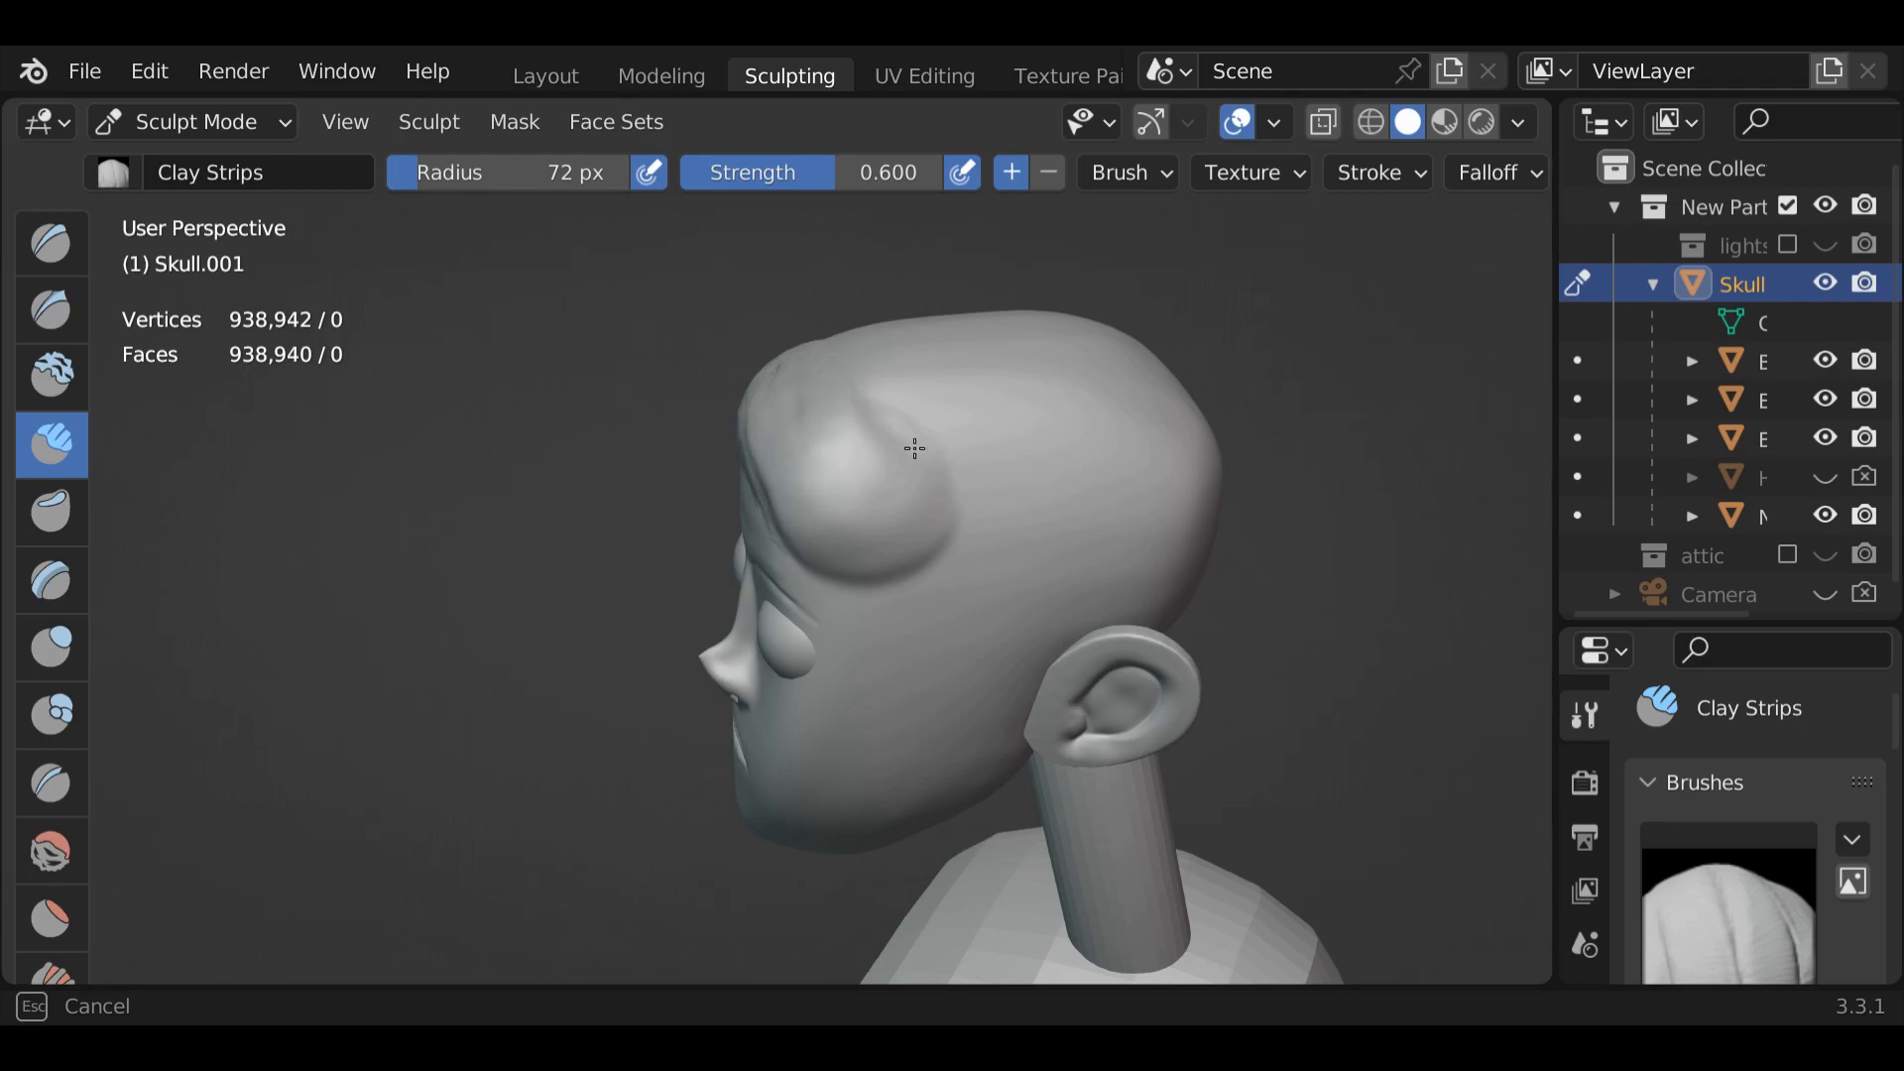
left_click_drag(816, 558, 774, 463)
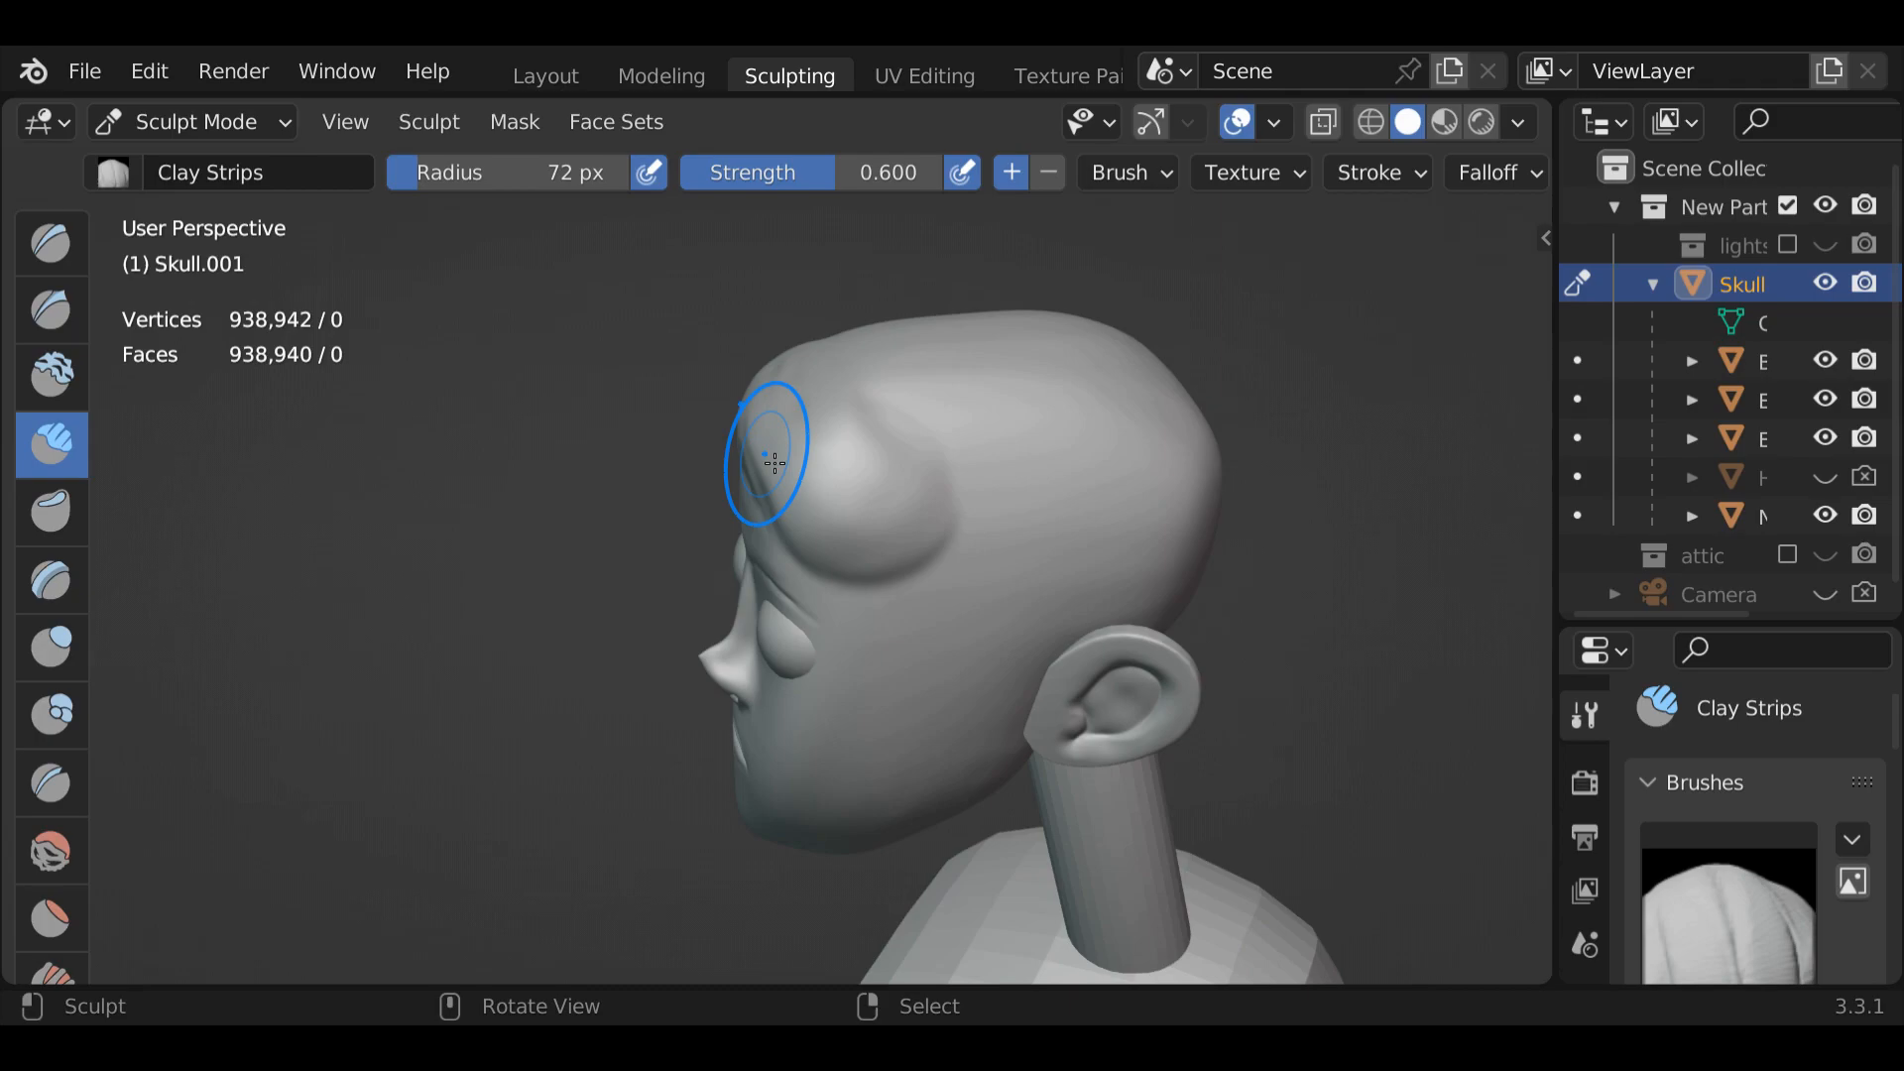
middle_click_drag(774, 463, 832, 469)
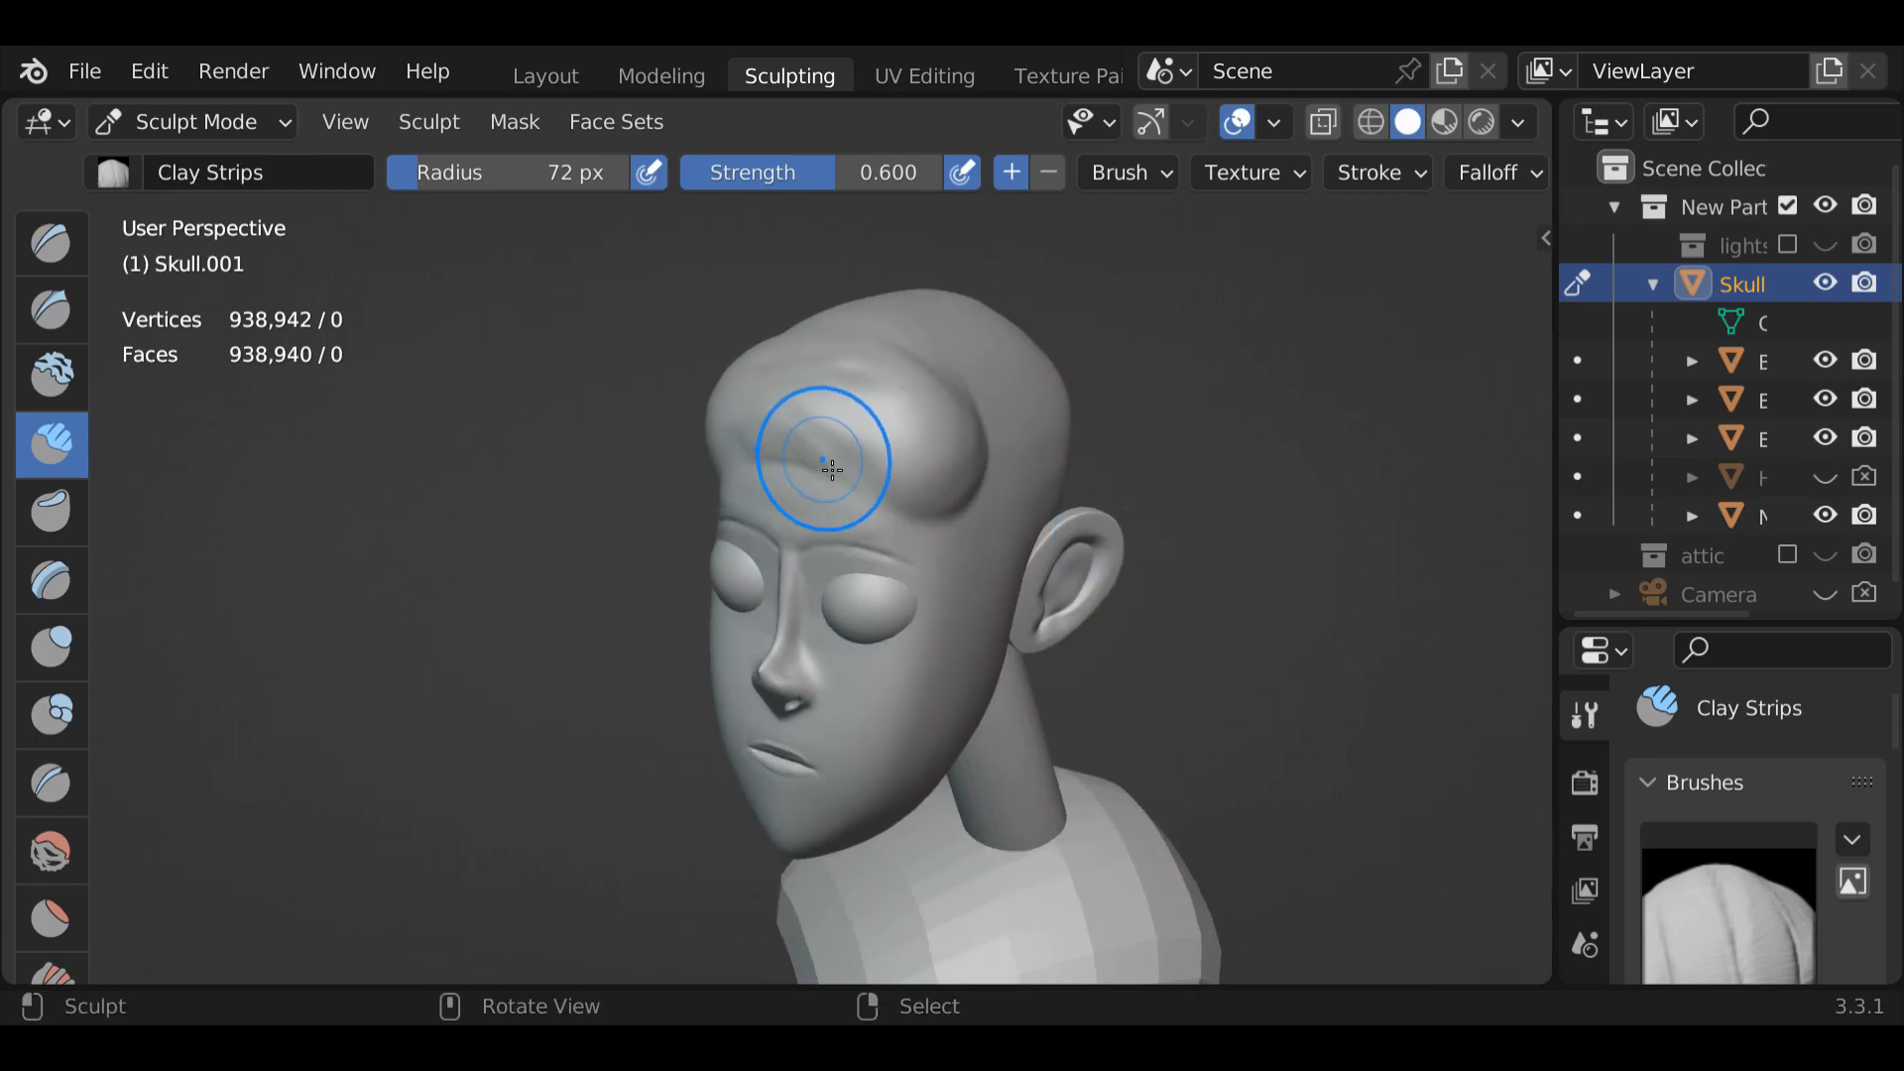
left_click_drag(789, 443, 846, 468, "shift")
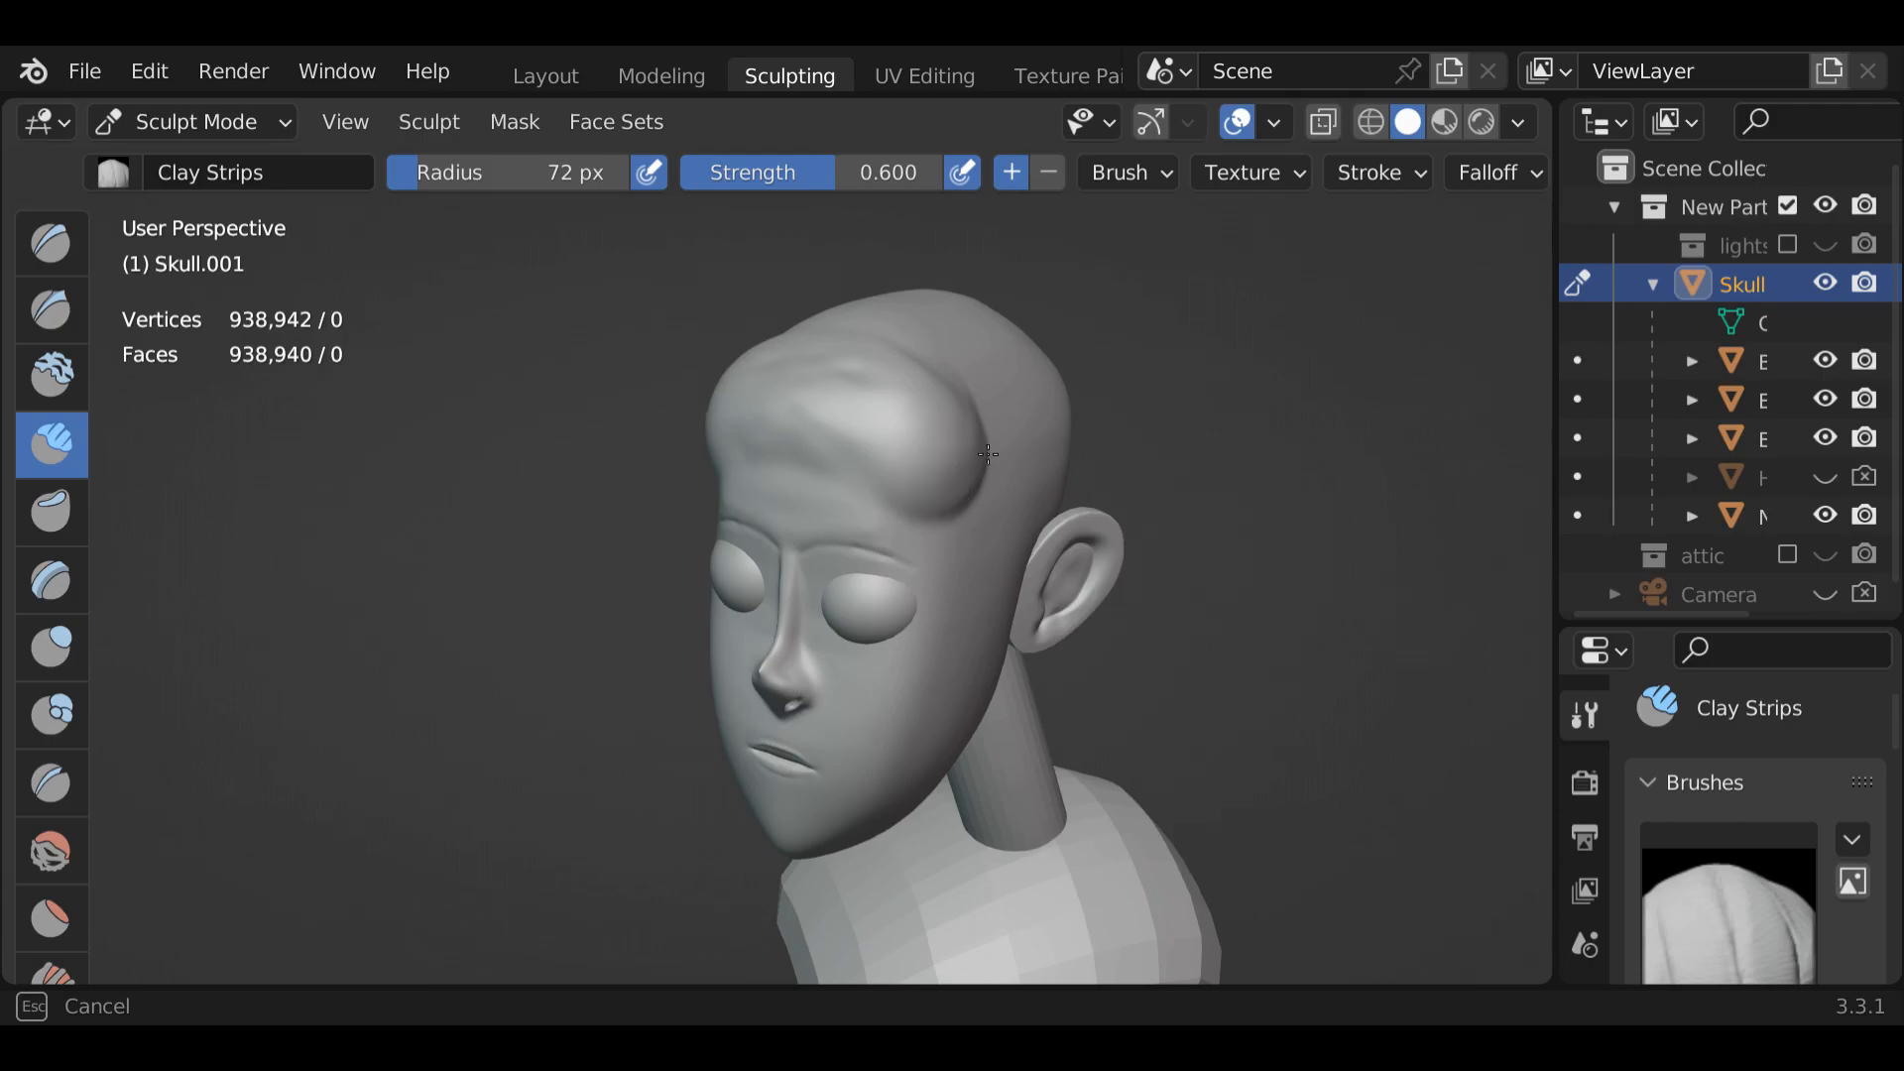
left_click_drag(954, 416, 850, 332, "shift")
Undo the added forehead and temple volume along with its smoothing strokes
left_click(147, 75)
left_click(163, 109)
left_click(141, 83)
key("ctrl+z")
key("ctrl+z")
key("ctrl+z")
key("ctrl+z")
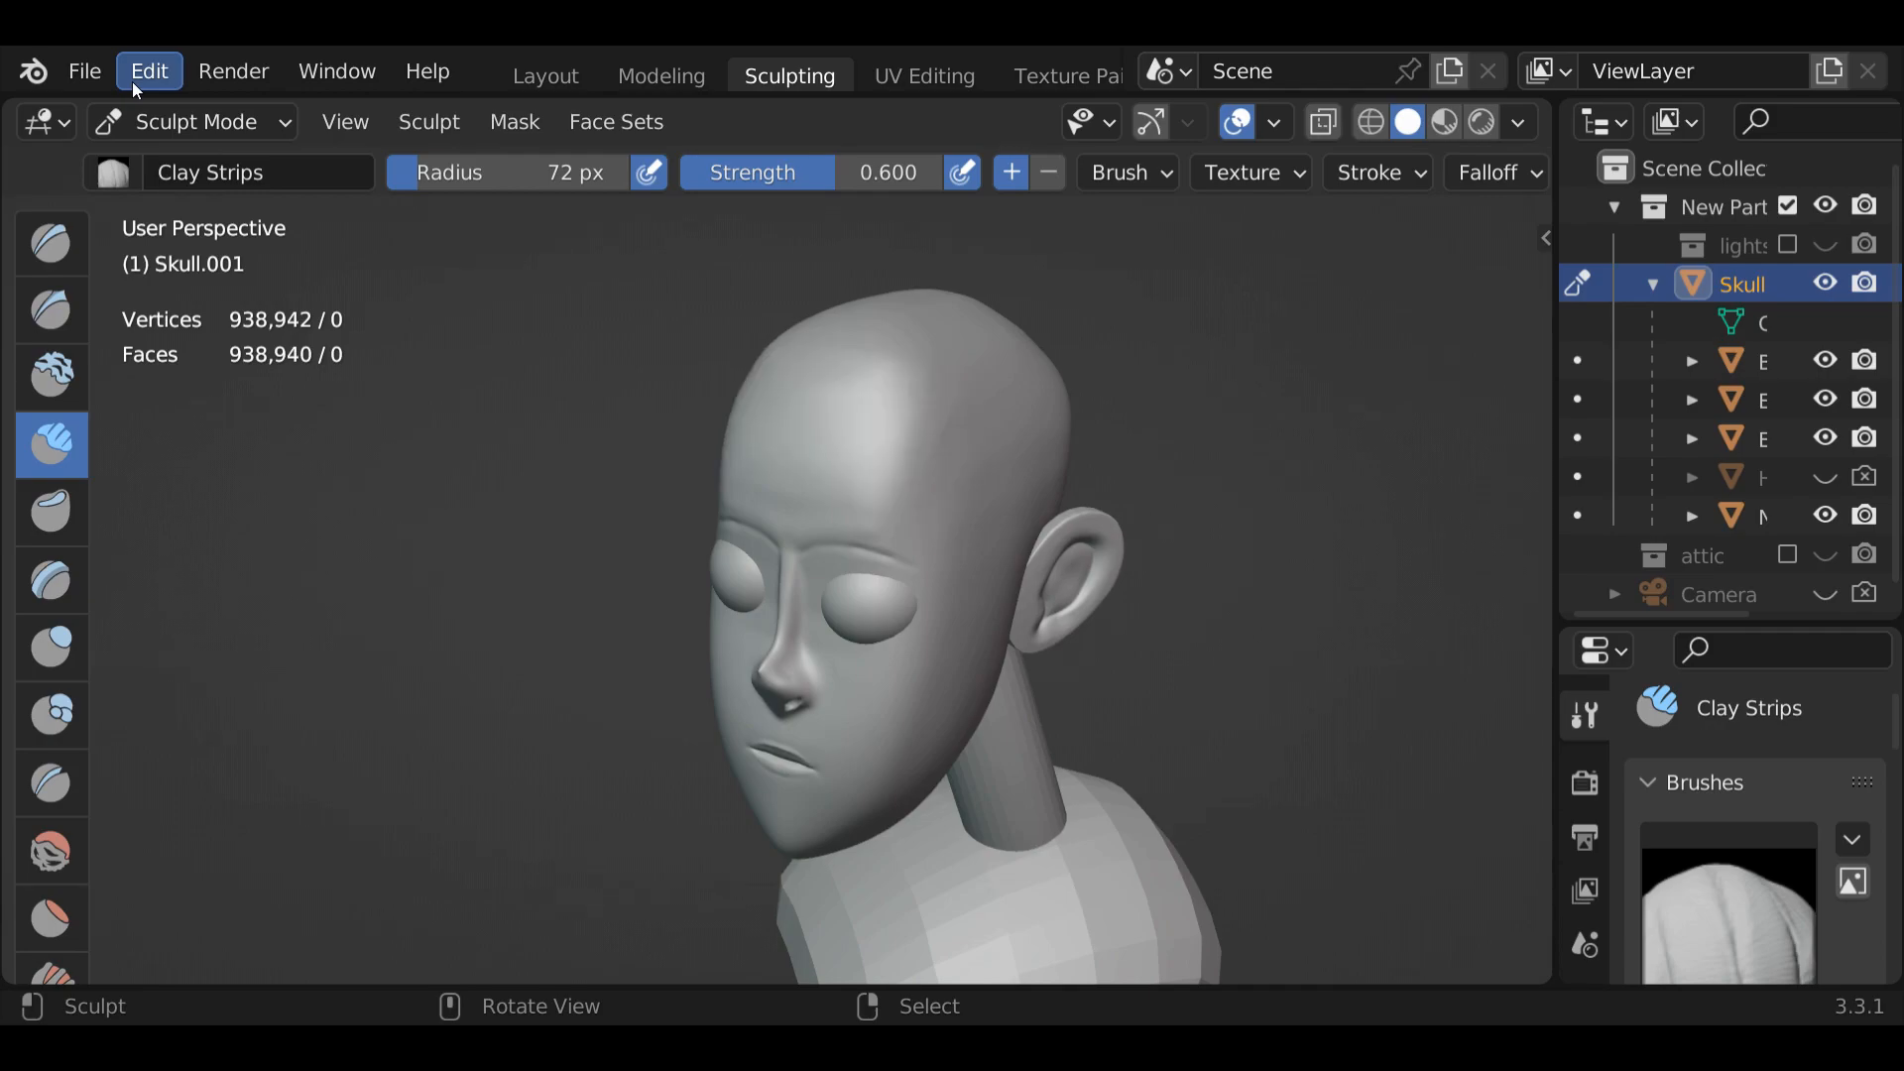
Widen the upper sides of the skull symmetrically with the Grab brush at a 155 px radius
middle_click_drag(148, 897, 352, 801)
scroll(80, 859, "down", 5)
scroll(76, 858, "down", 3)
left_click(55, 896)
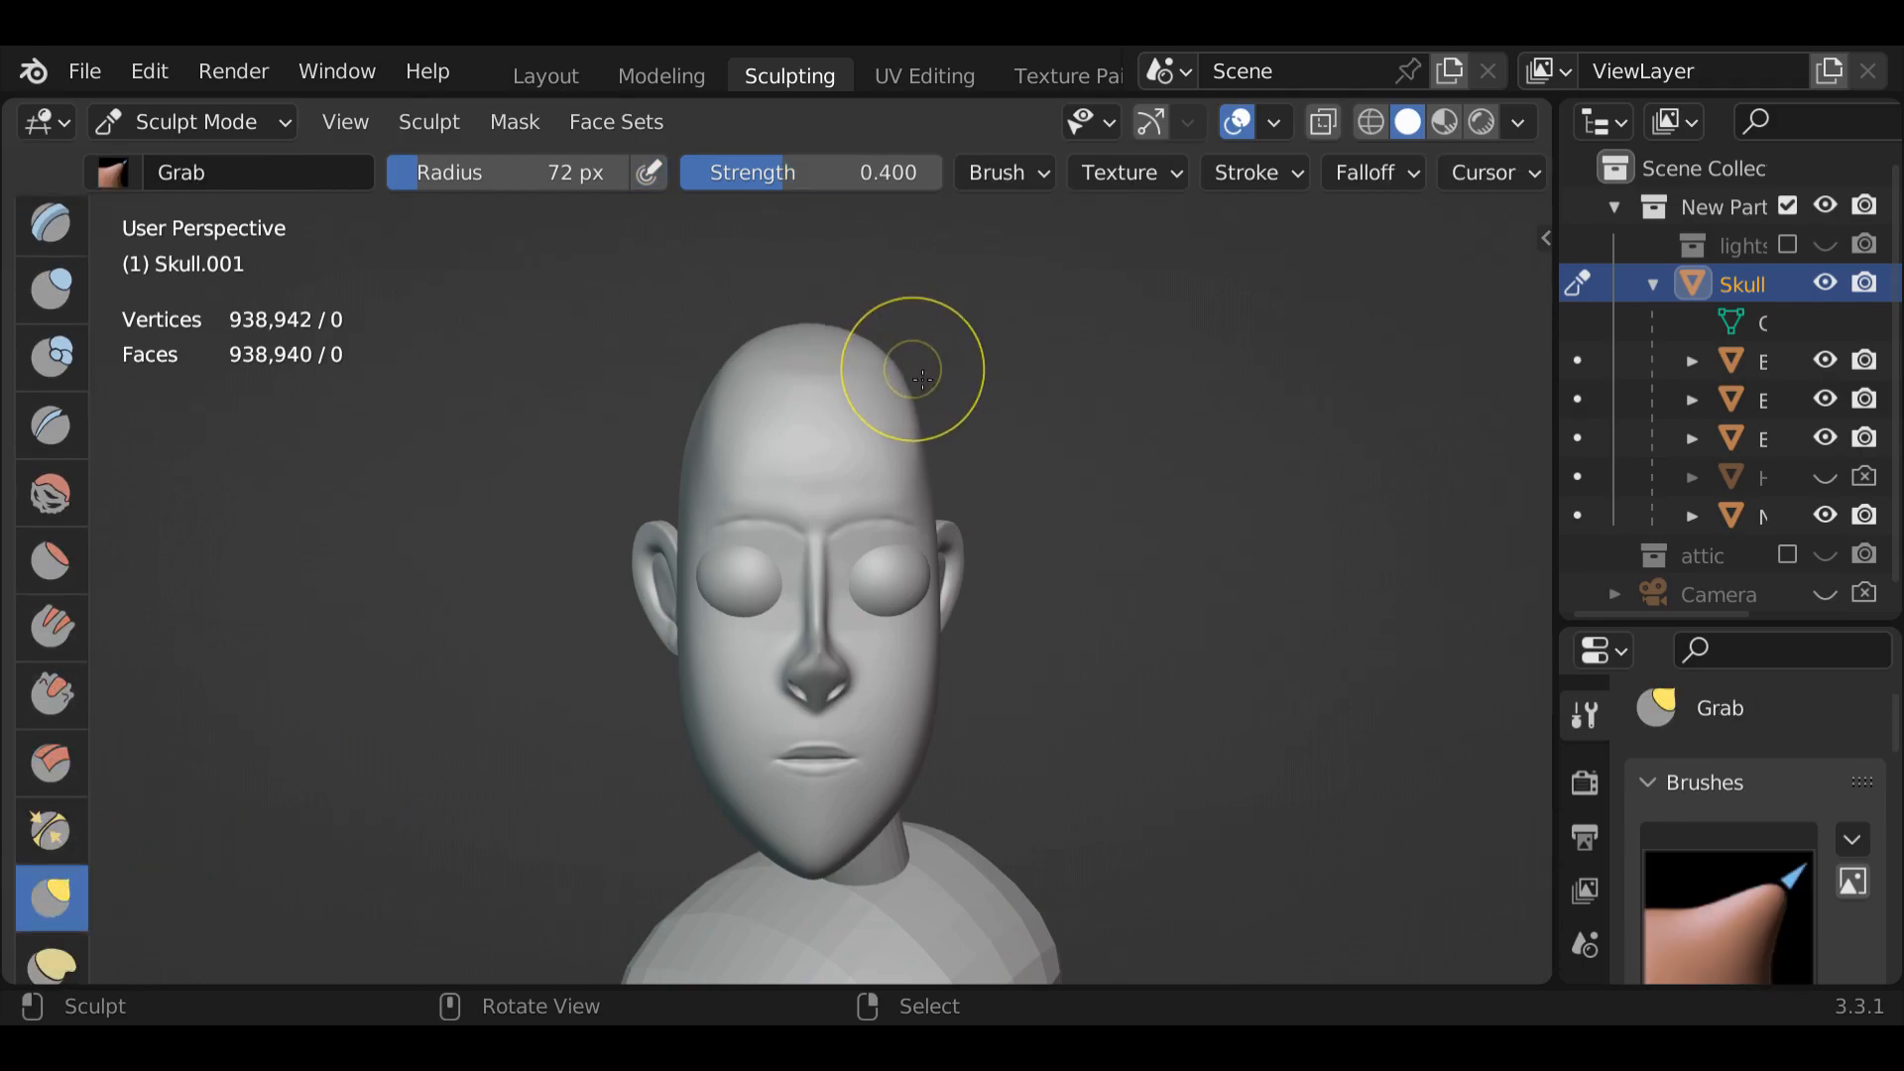
key("f")
left_click(965, 337)
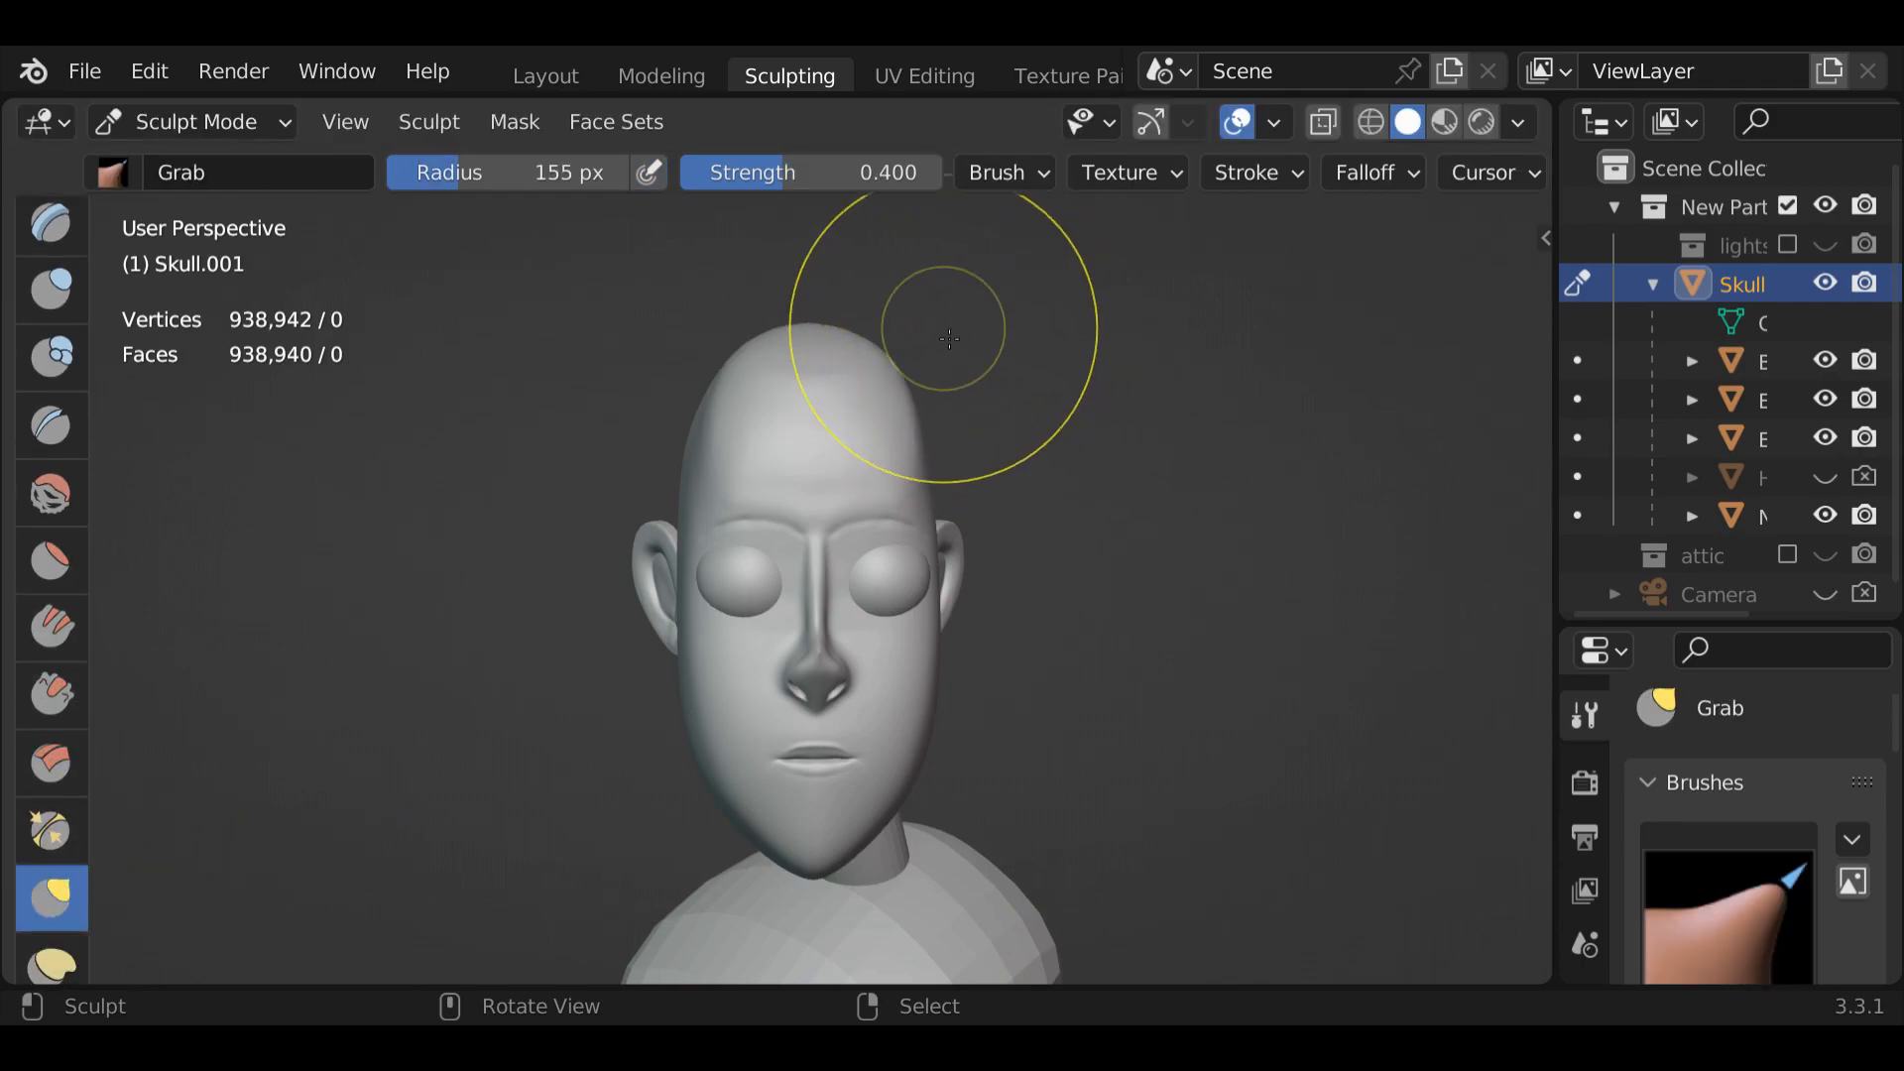
left_click_drag(902, 375, 977, 397)
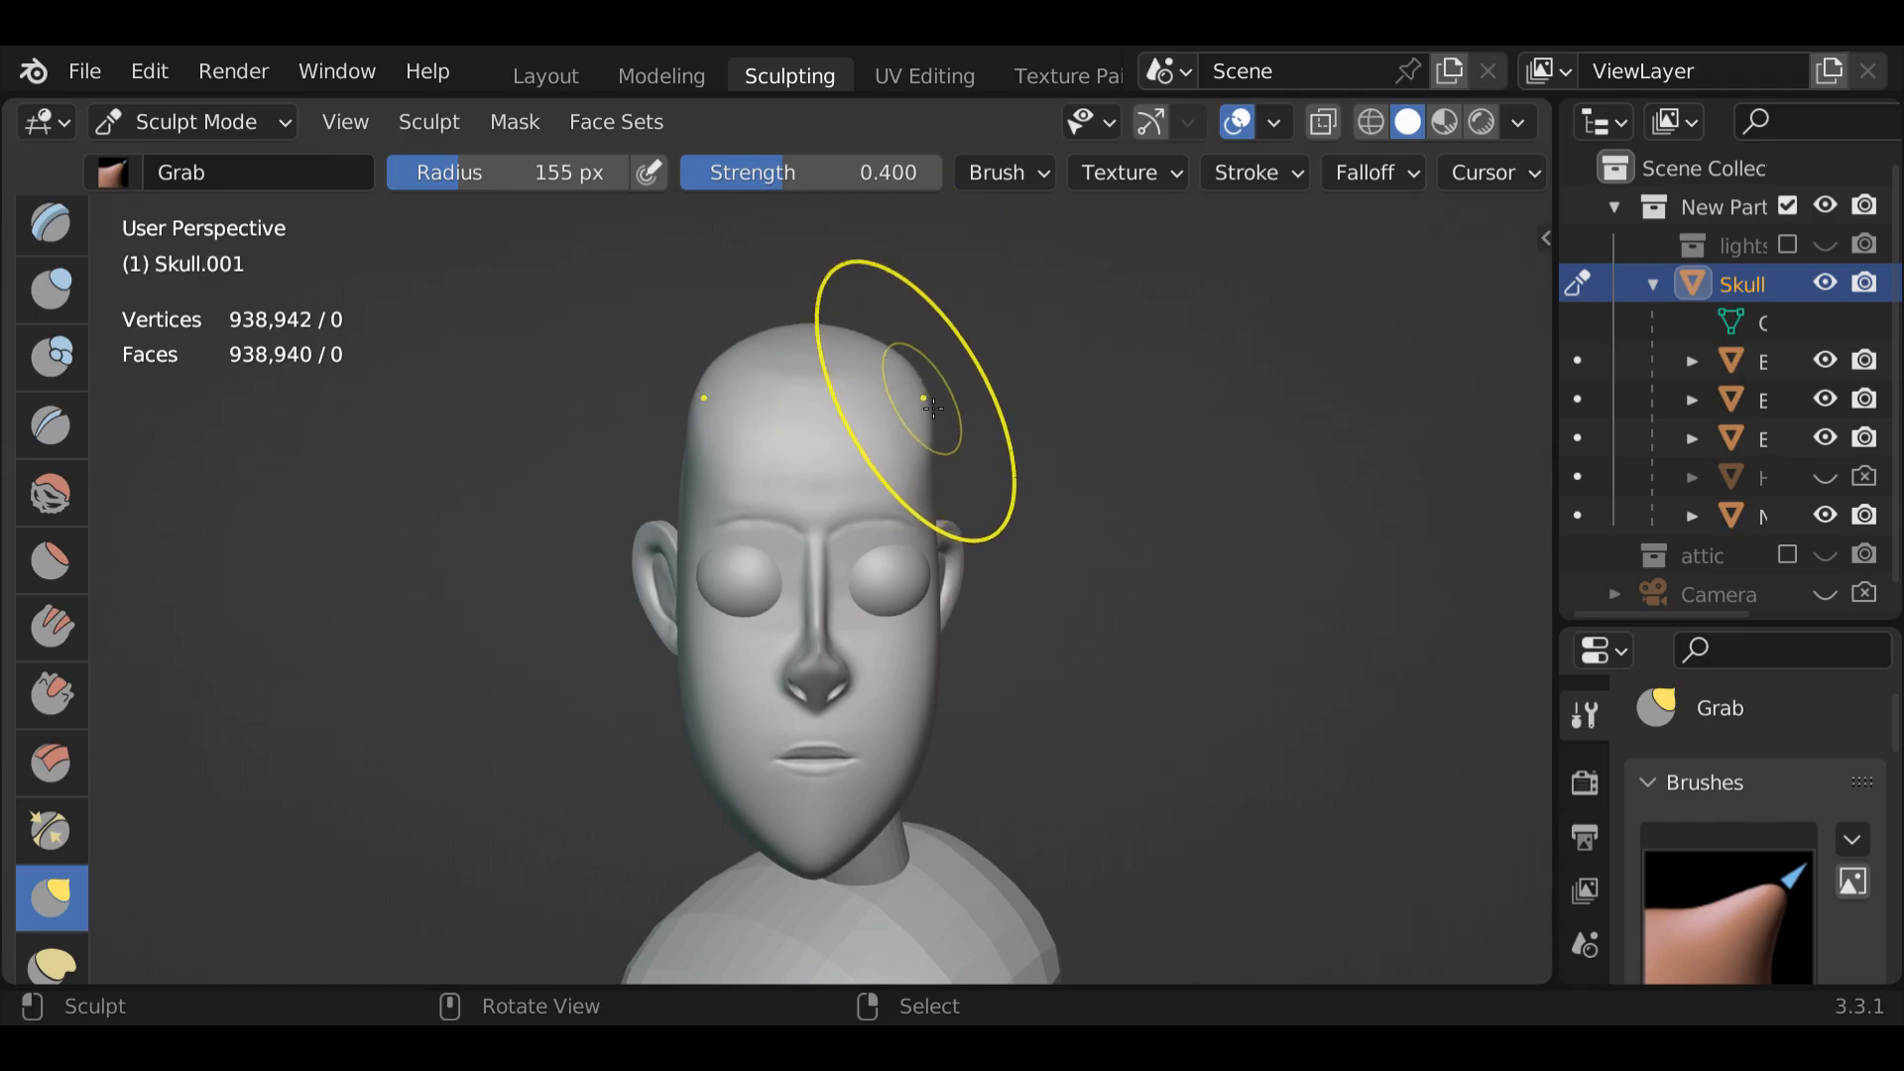
Pull the temples and sides of the cranium further outward with the Grab brush at a 205 px radius
key("f")
left_click(977, 417)
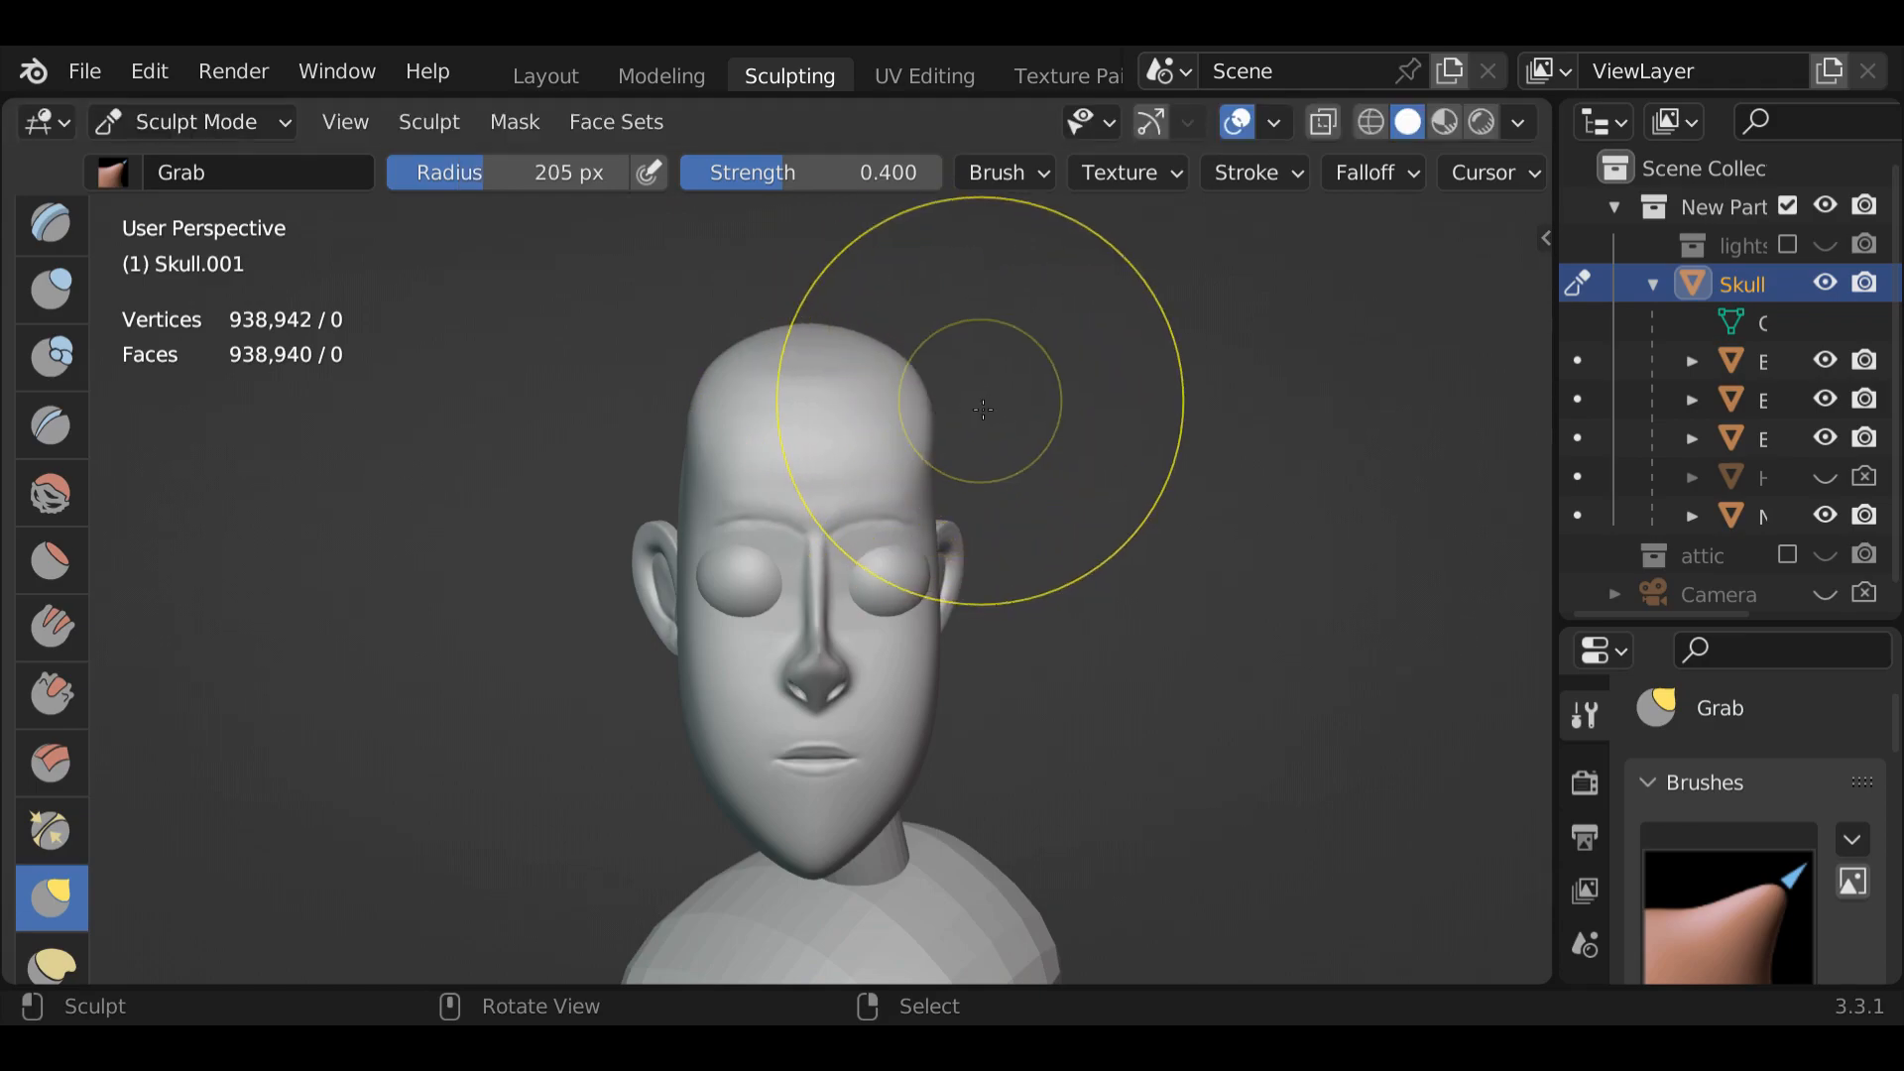
mouse_move(934, 423)
left_mouse_down()
mouse_move(926, 397)
mouse_move(948, 402)
mouse_move(930, 402)
left_mouse_up()
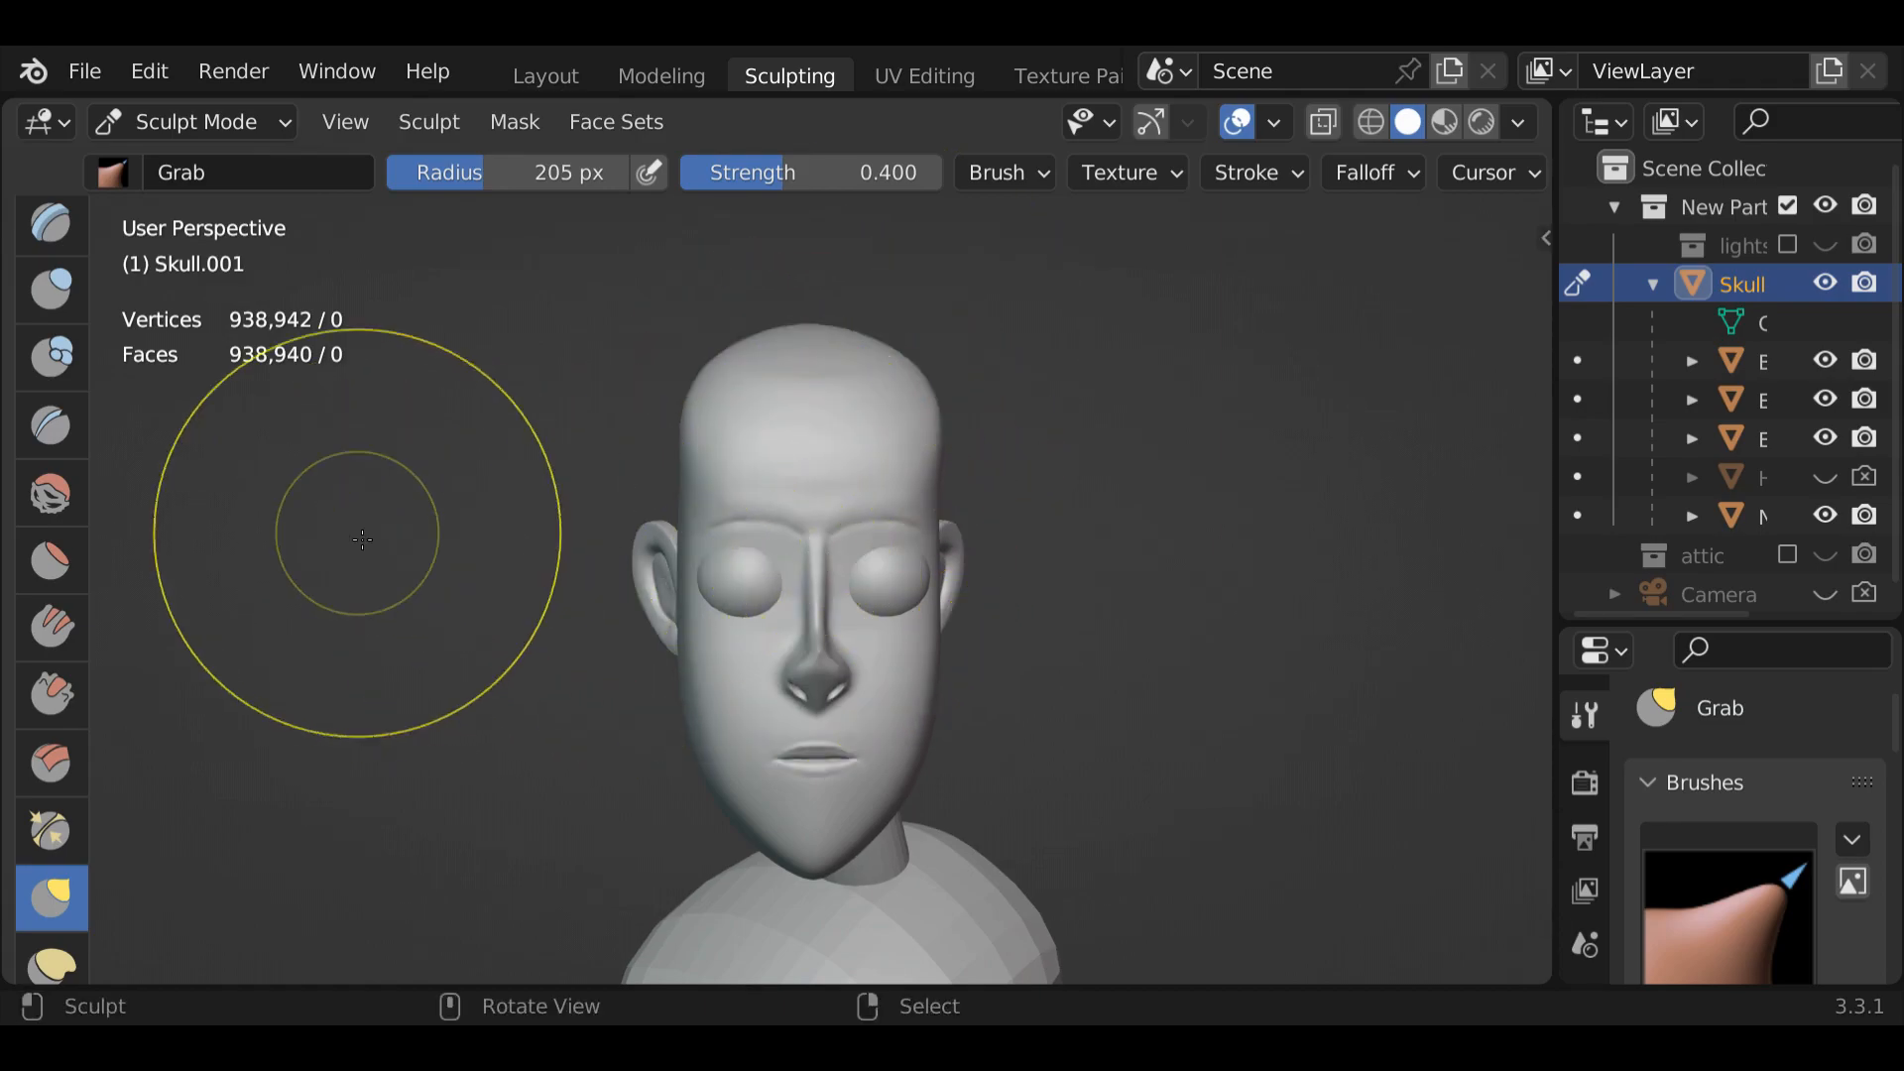
mouse_move(361, 544)
middle_mouse_down()
mouse_move(471, 505)
mouse_move(444, 511)
middle_mouse_up()
left_click_drag(666, 427, 648, 435)
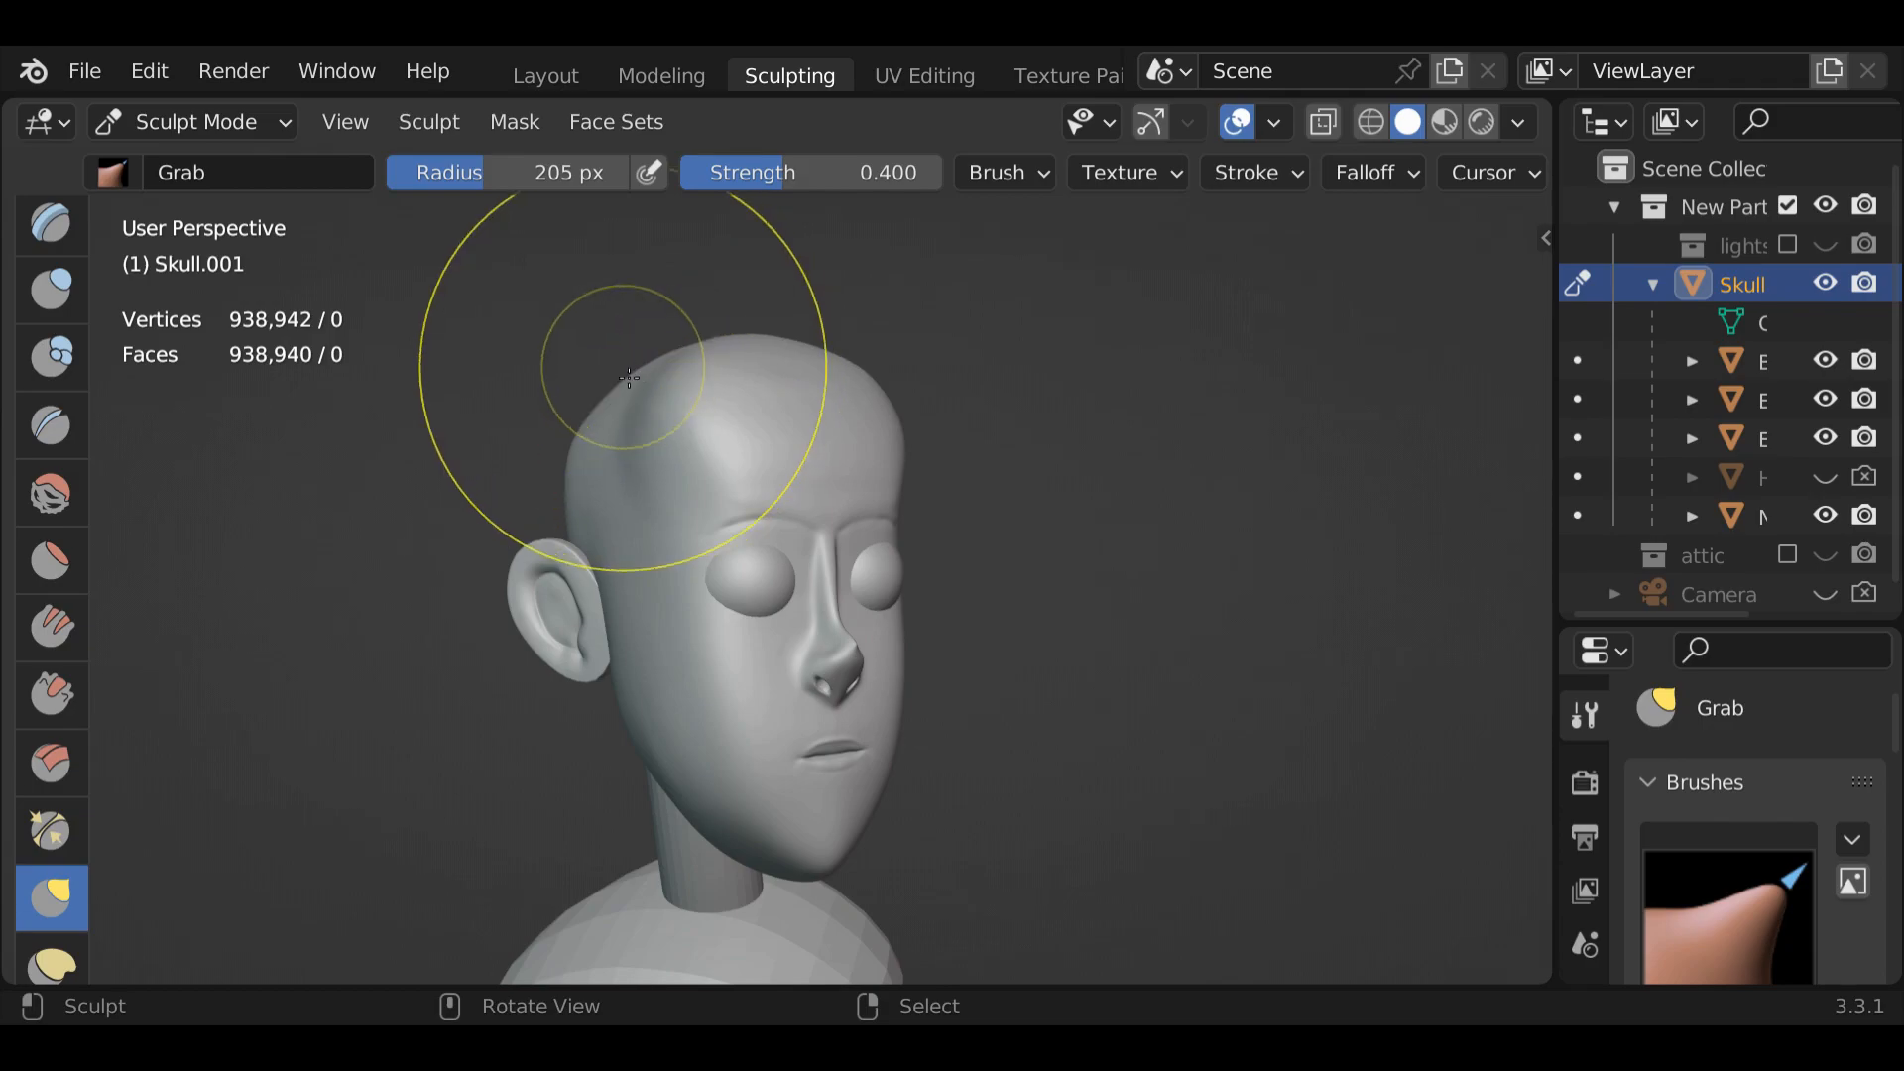
Broaden the lower cheeks and jaw outward with the Grab brush at 205 px
left_click_drag(734, 773, 734, 774)
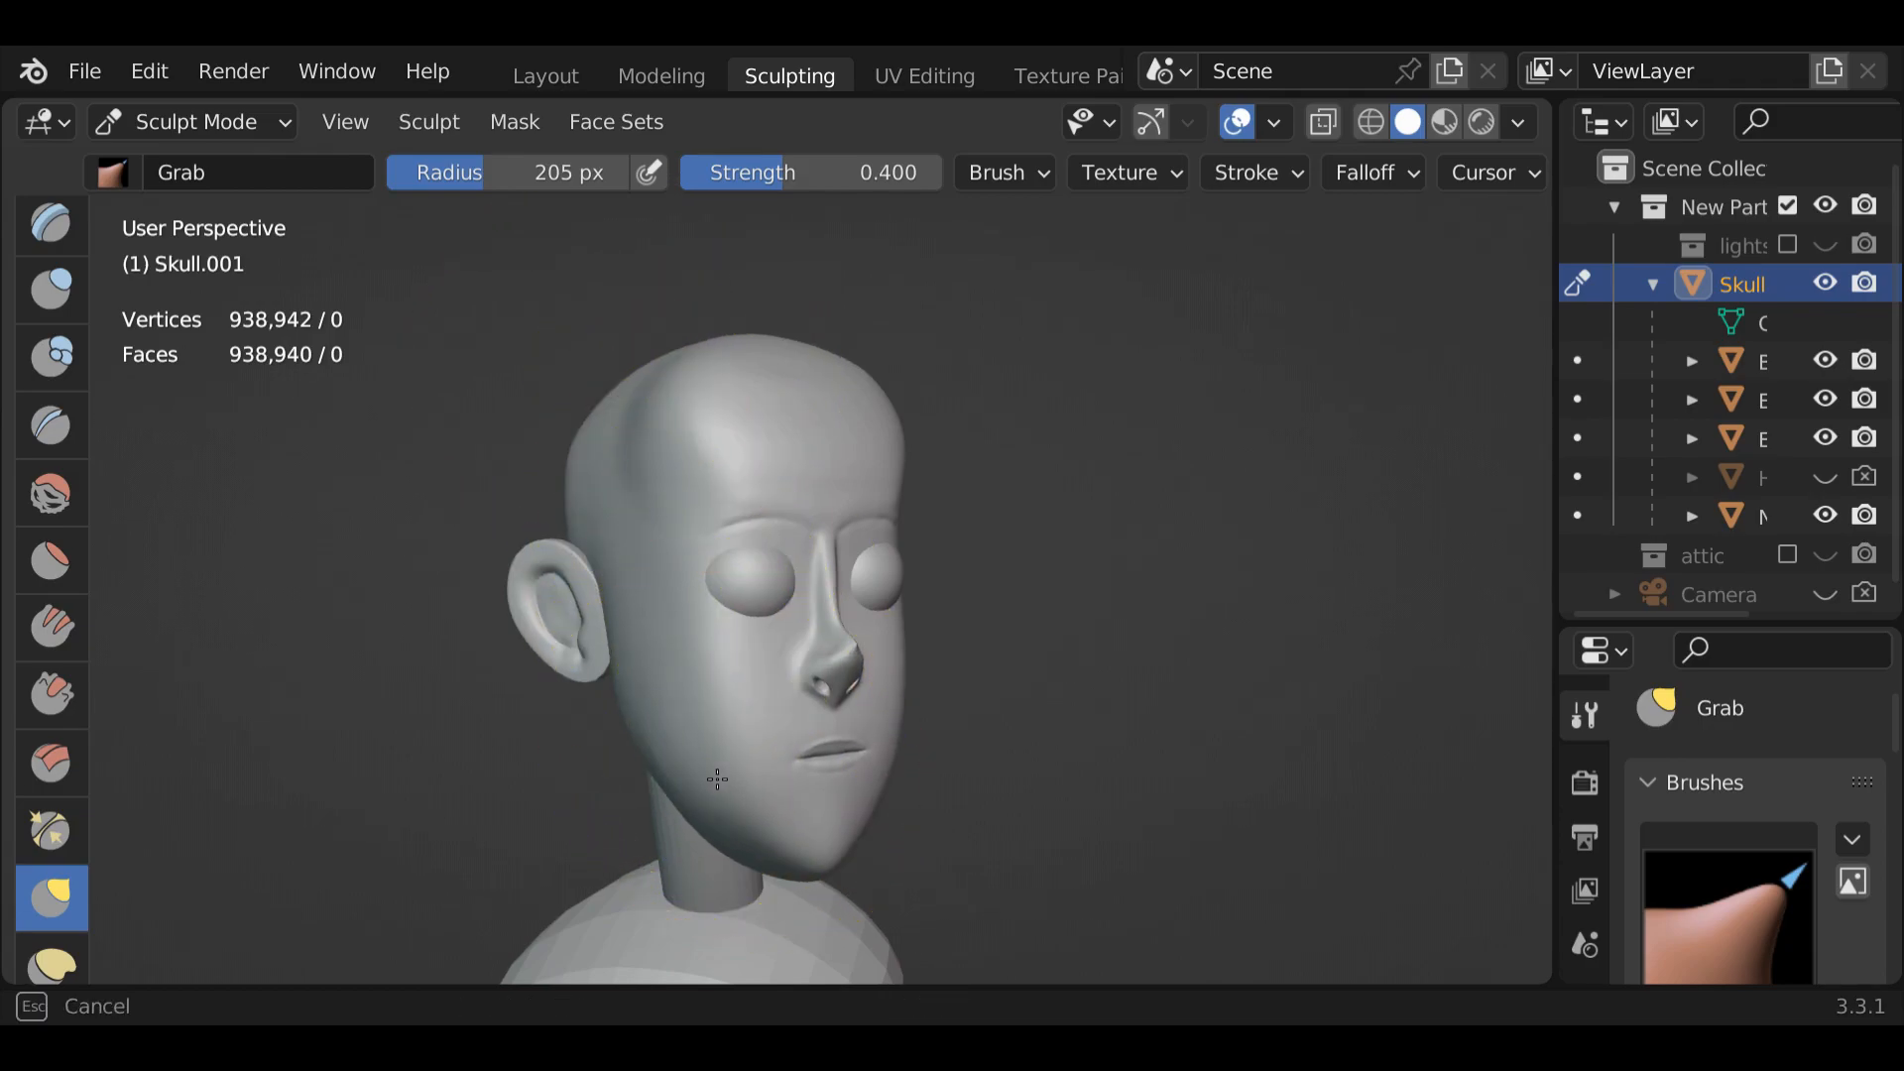
left_click_drag(705, 779, 722, 759)
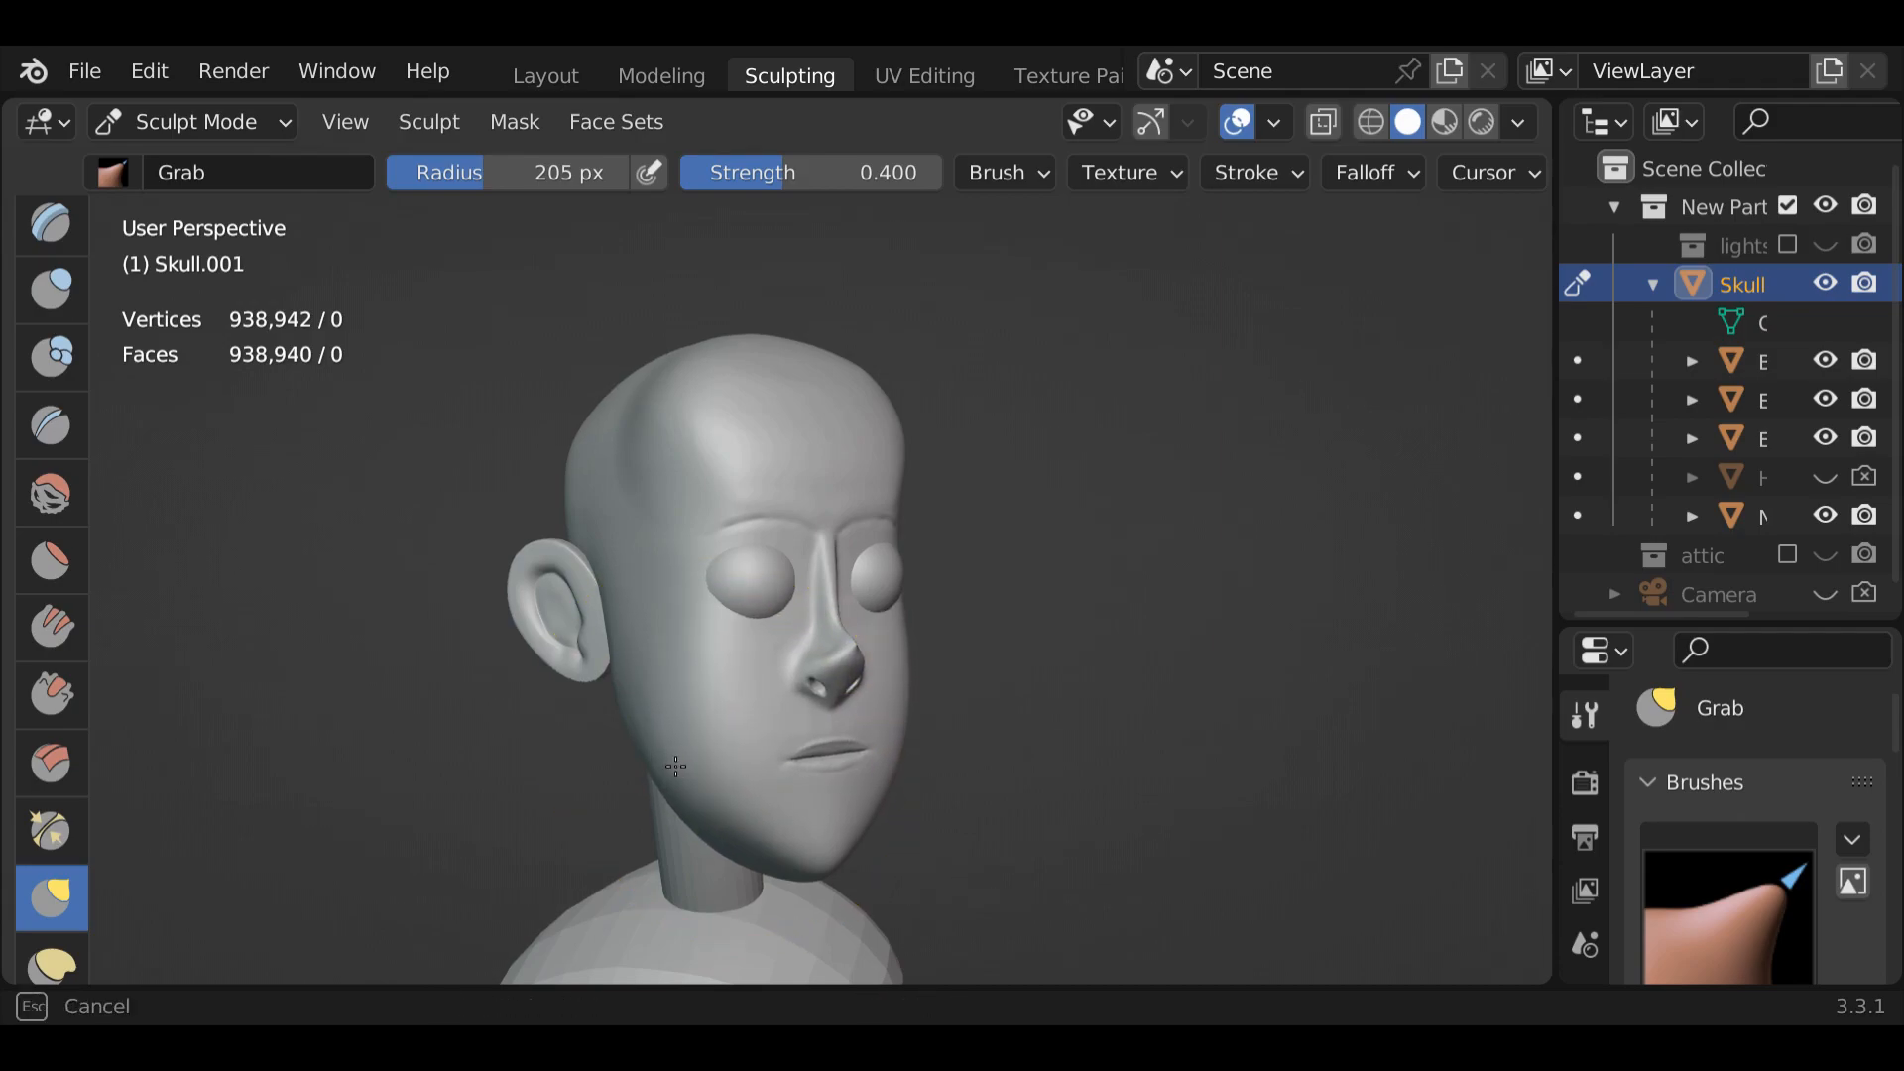
left_click_drag(671, 766, 665, 762)
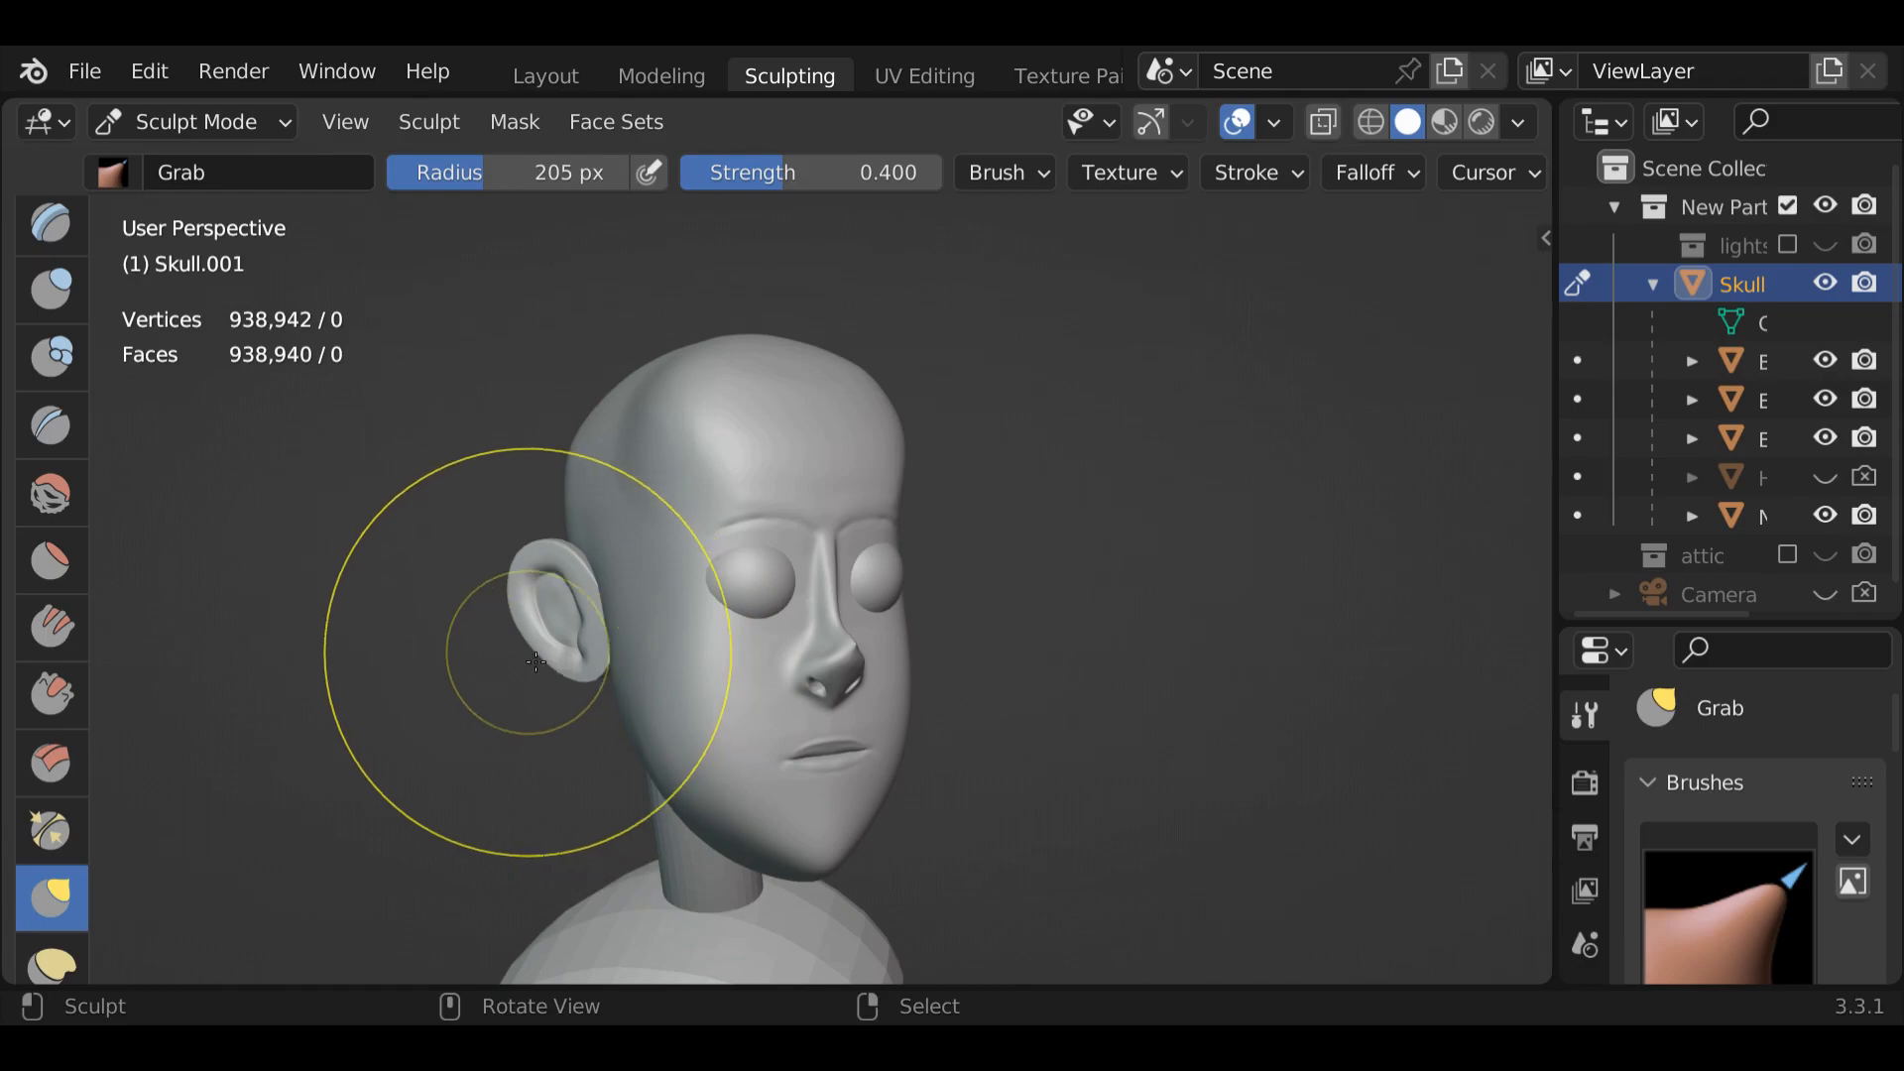
Narrow the mouth by nudging its corners inward with the Grab brush, first at 52 px and finally at 83 px
middle_click_drag(531, 658, 357, 639)
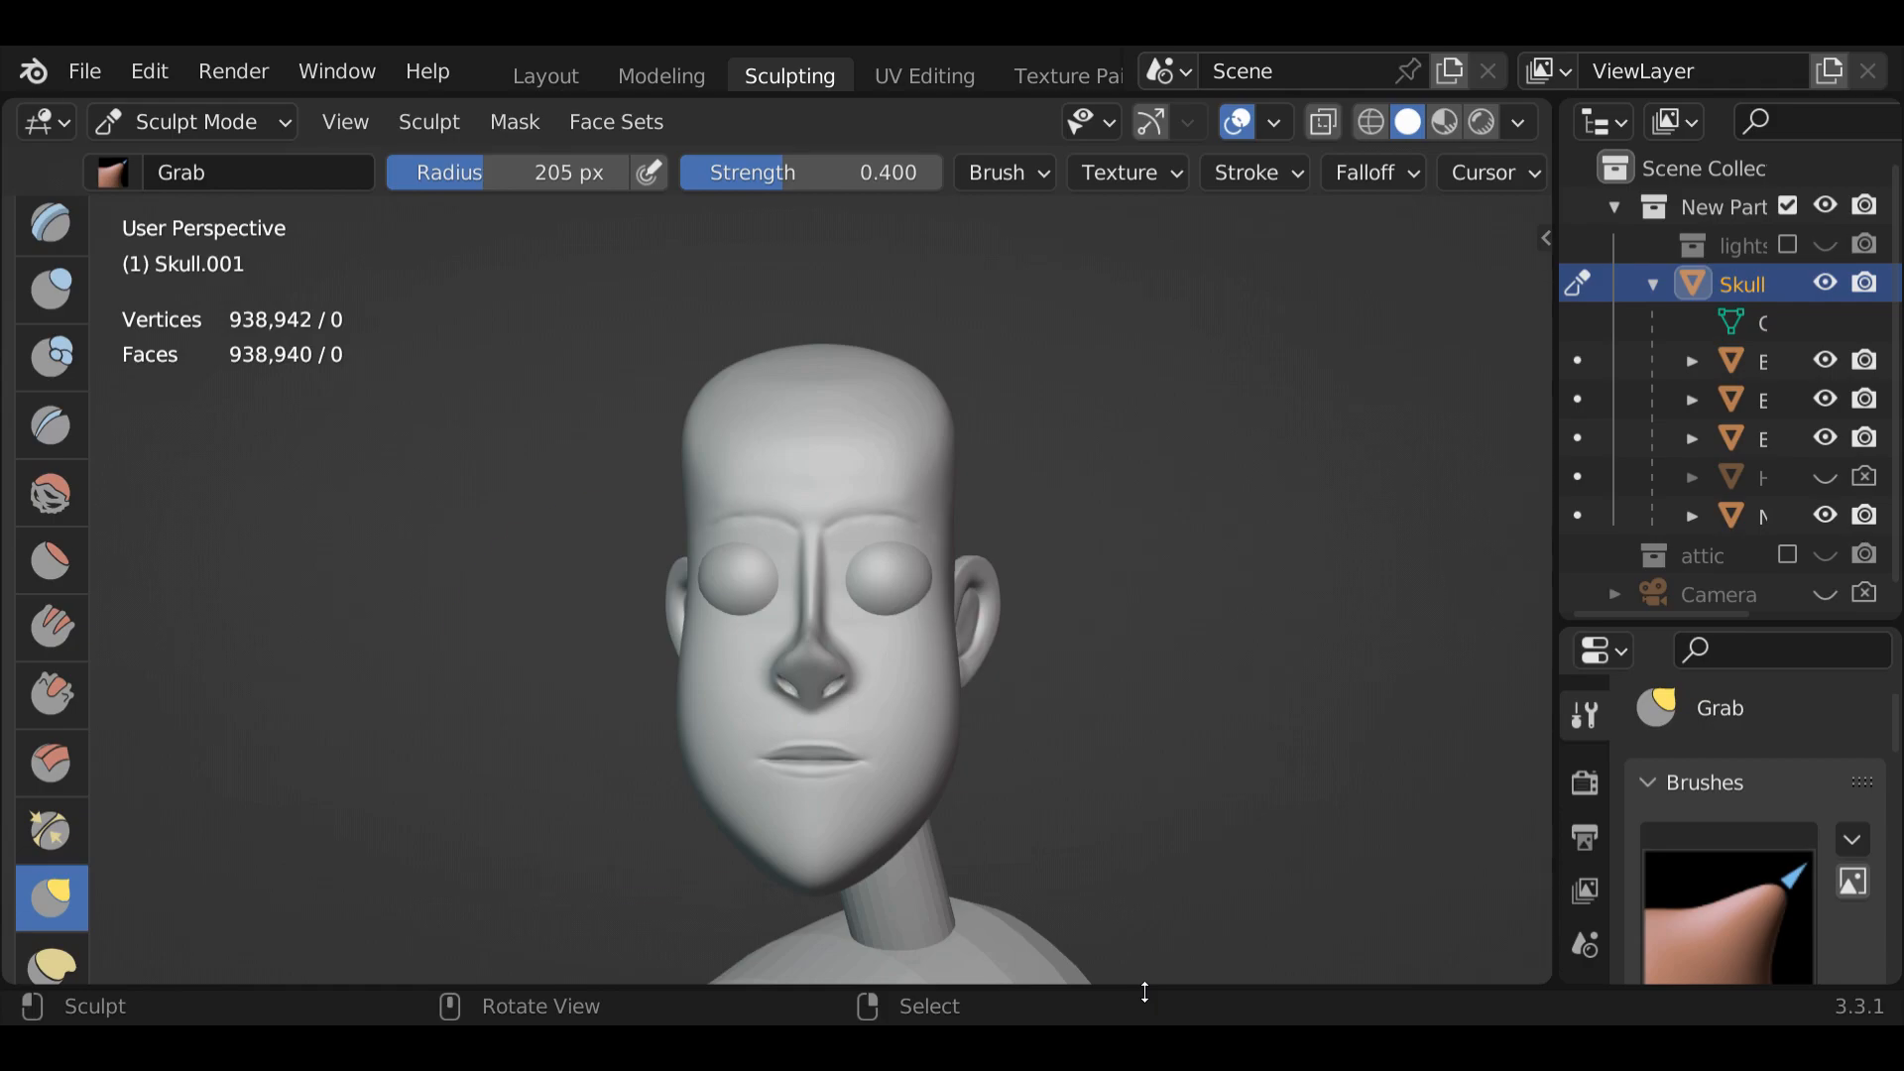
key("f")
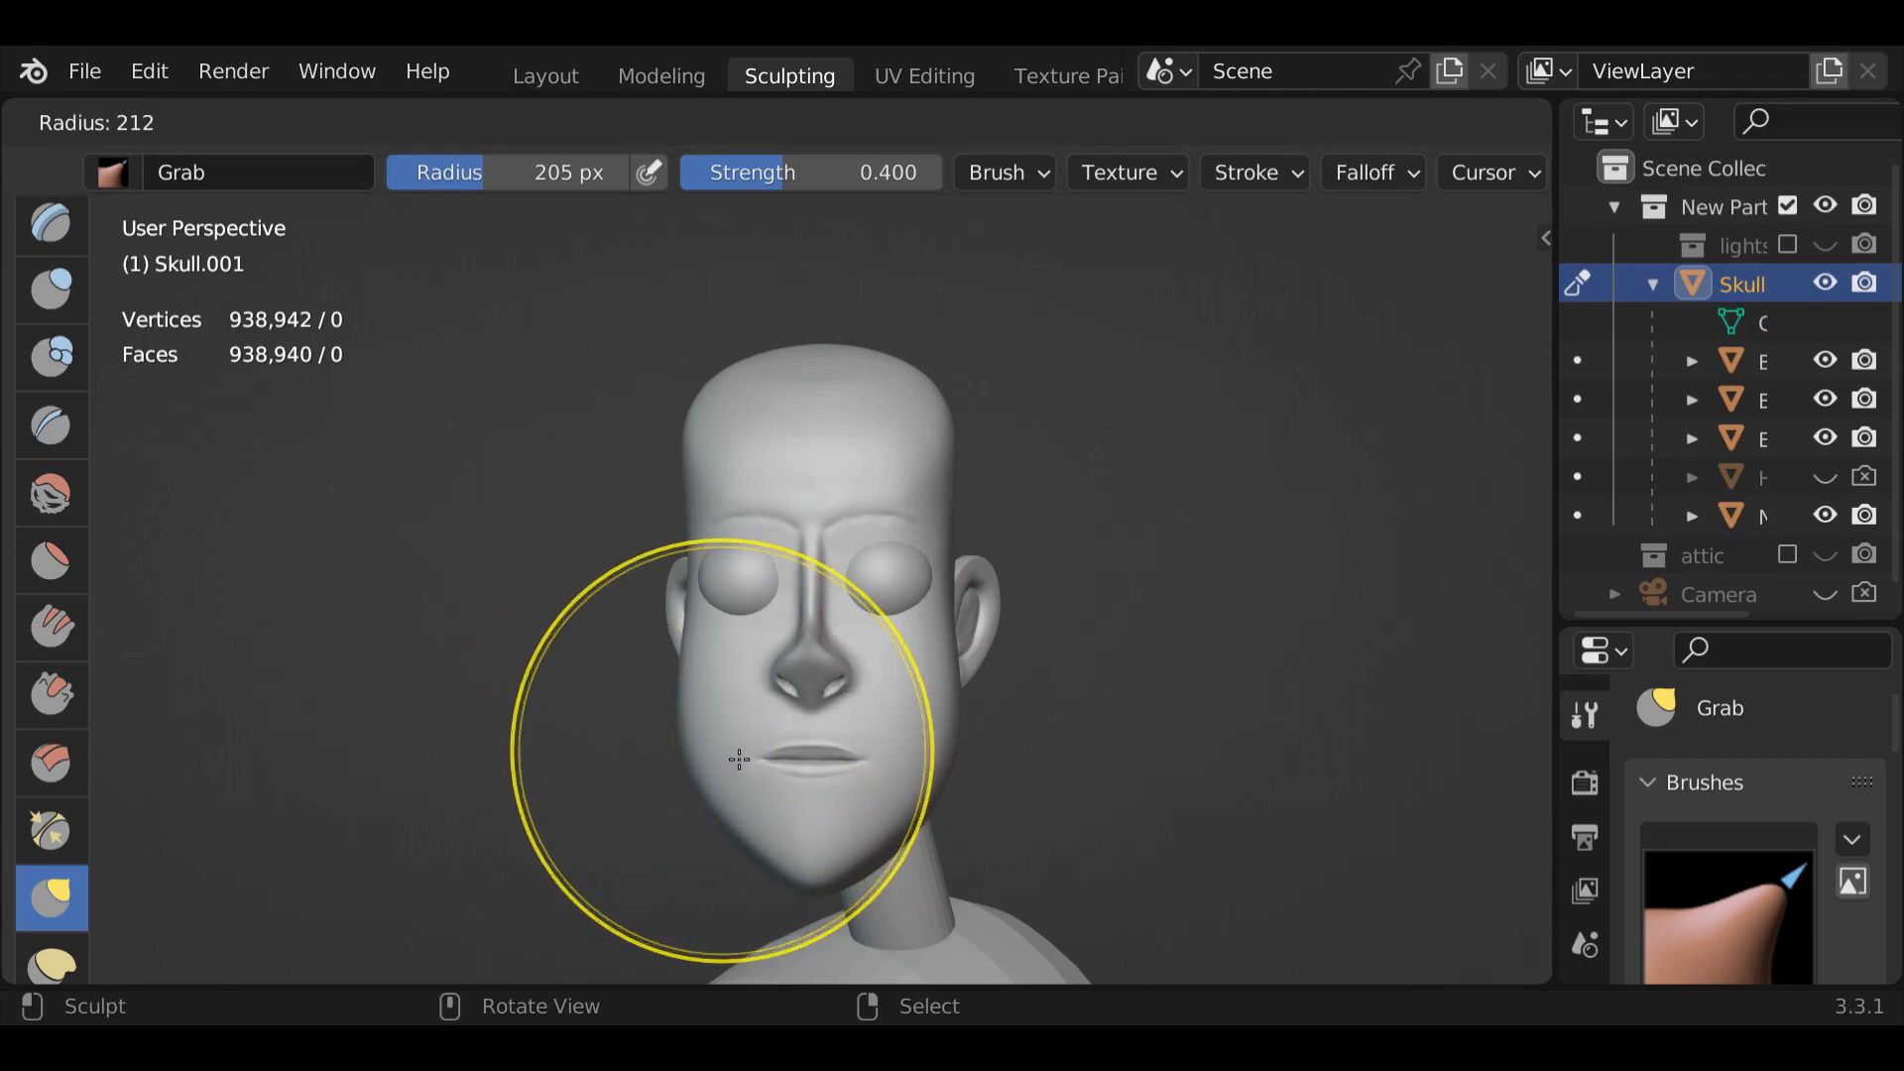
left_click(580, 771)
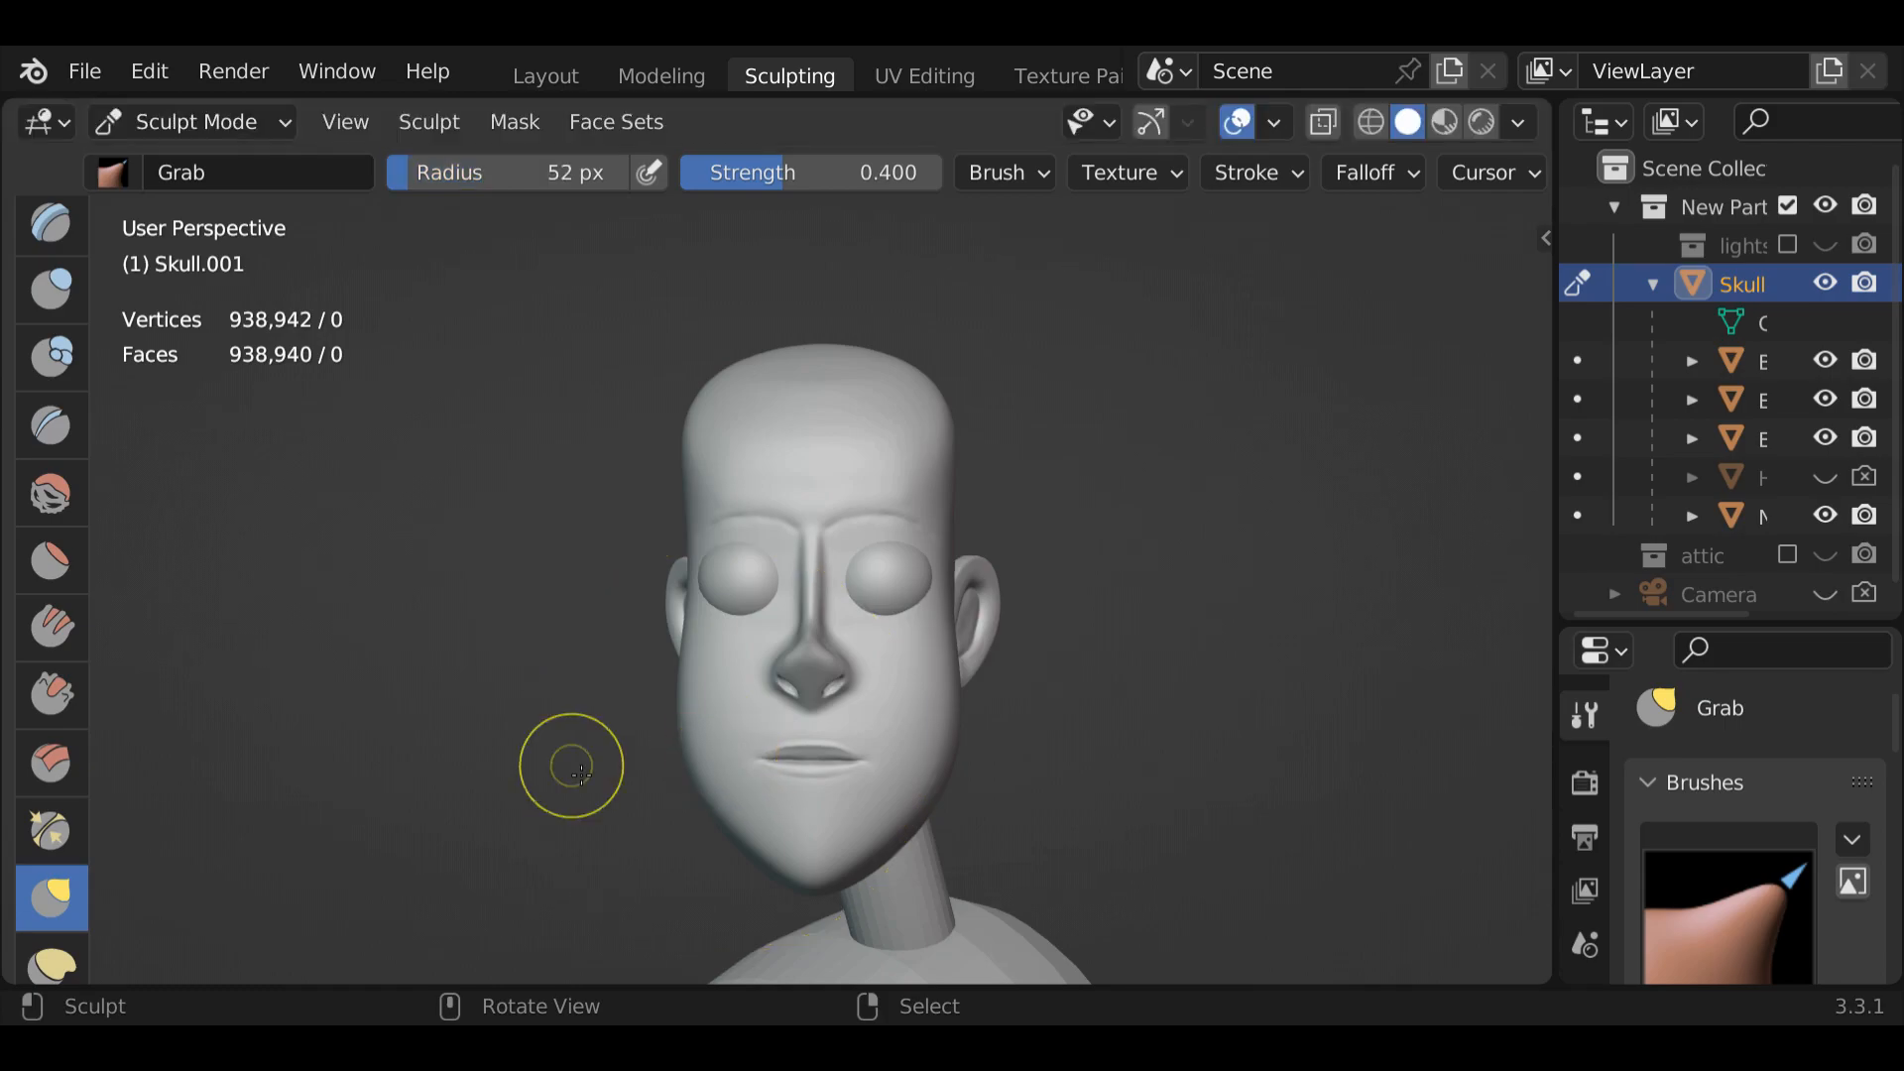
left_click_drag(768, 769, 765, 766)
key("f")
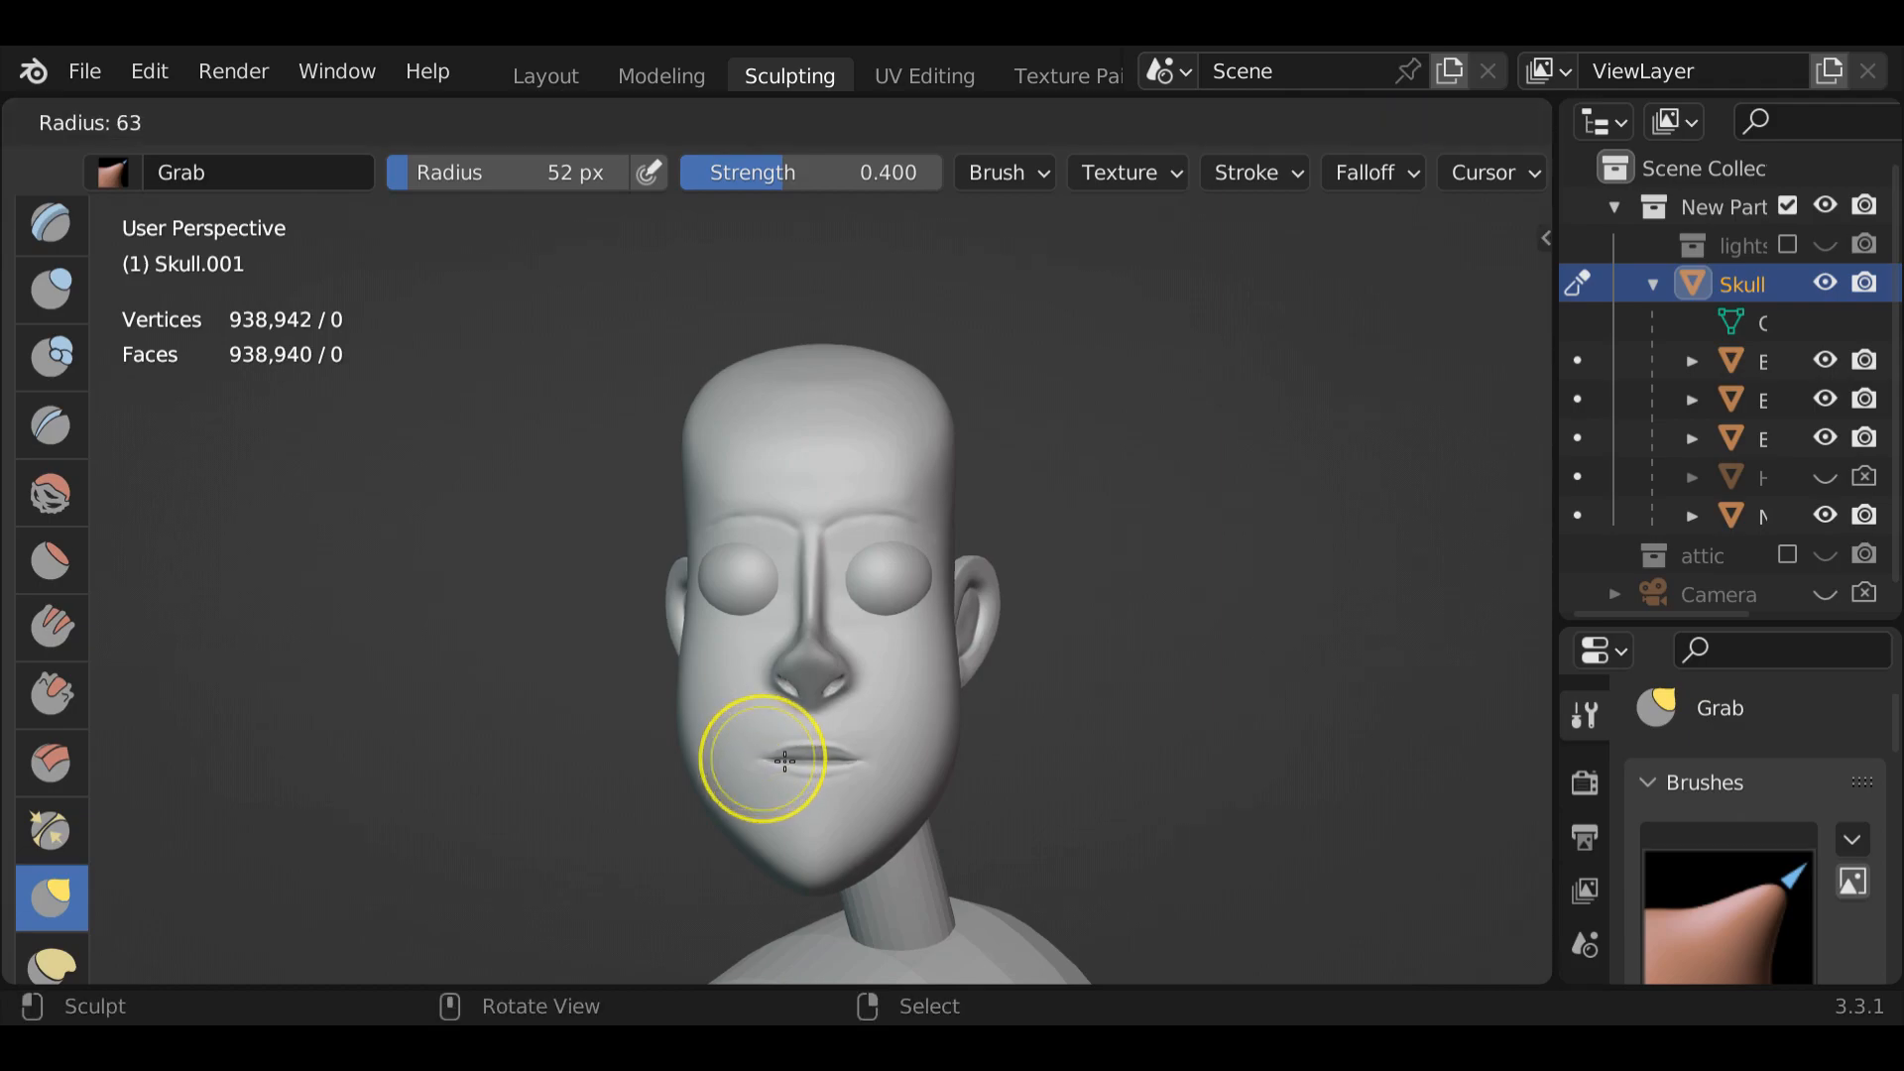
left_click(780, 766)
left_click_drag(773, 766, 769, 769)
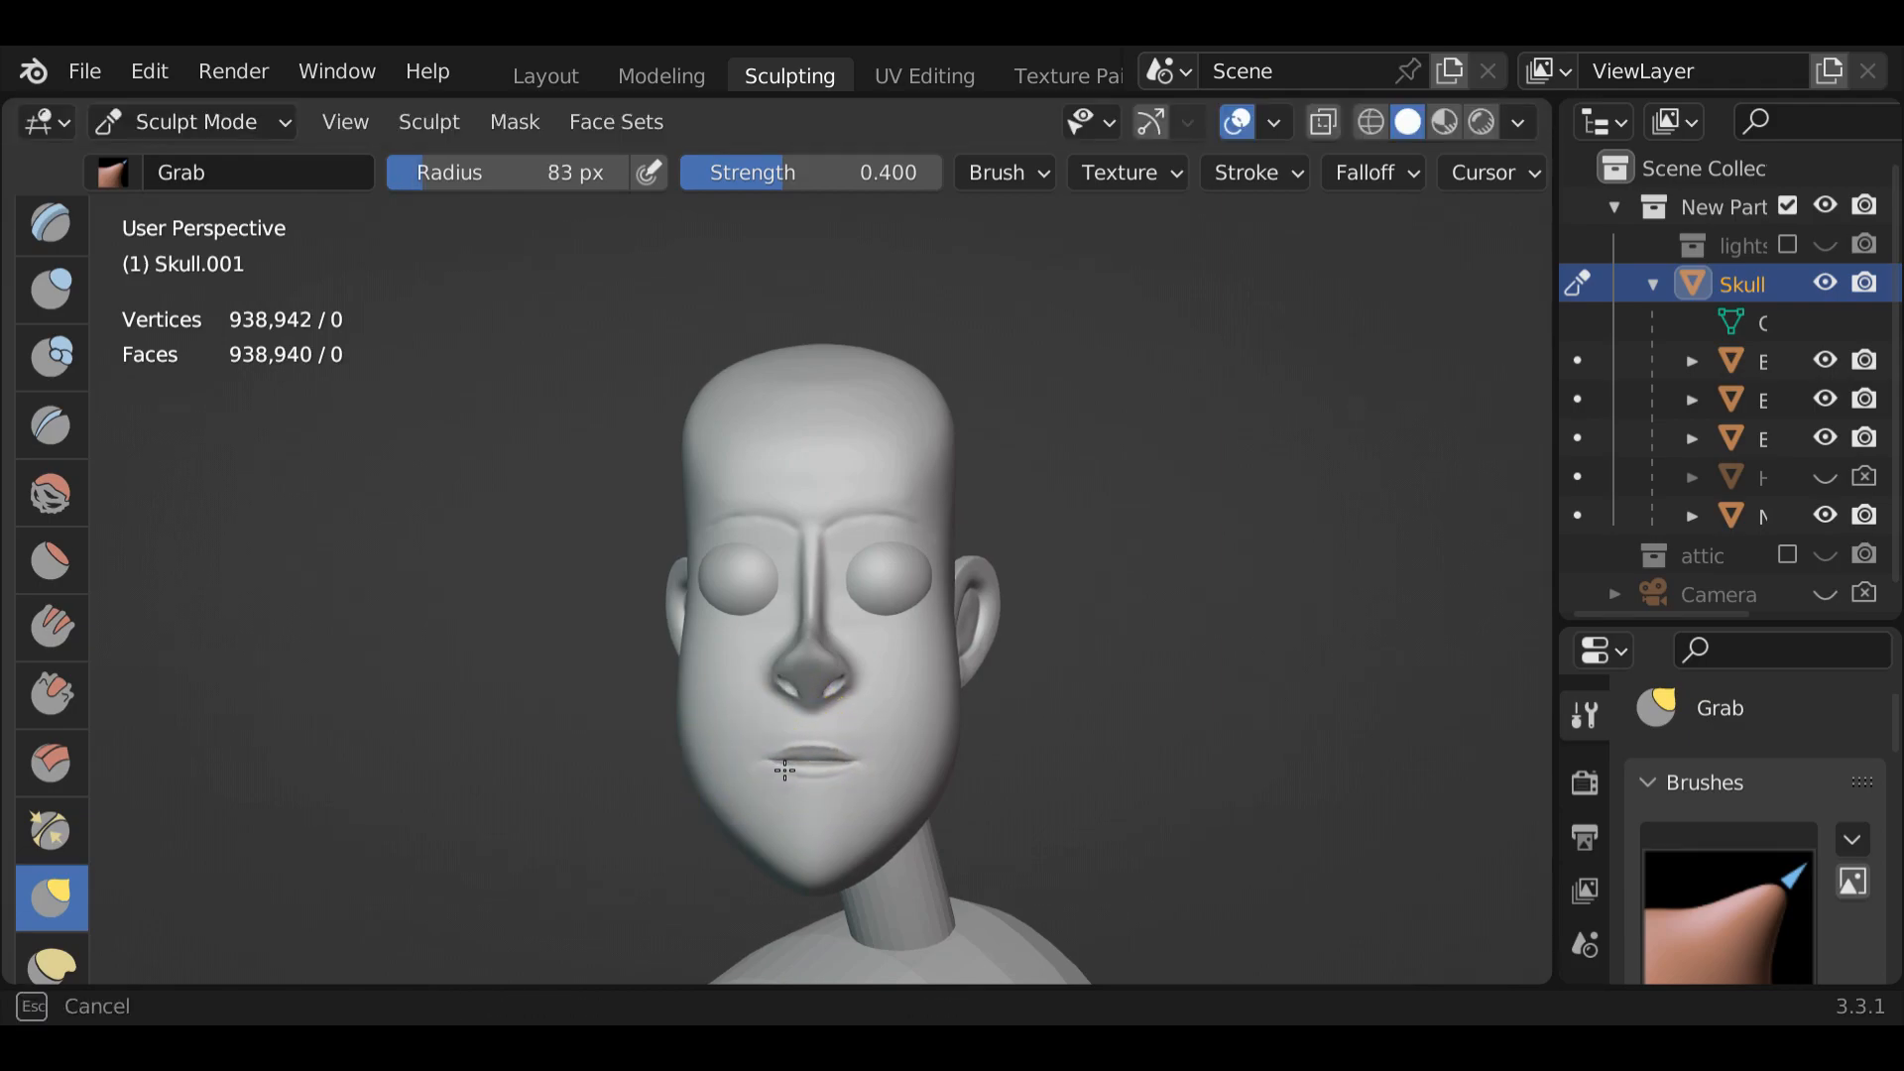
left_click_drag(787, 770, 778, 753)
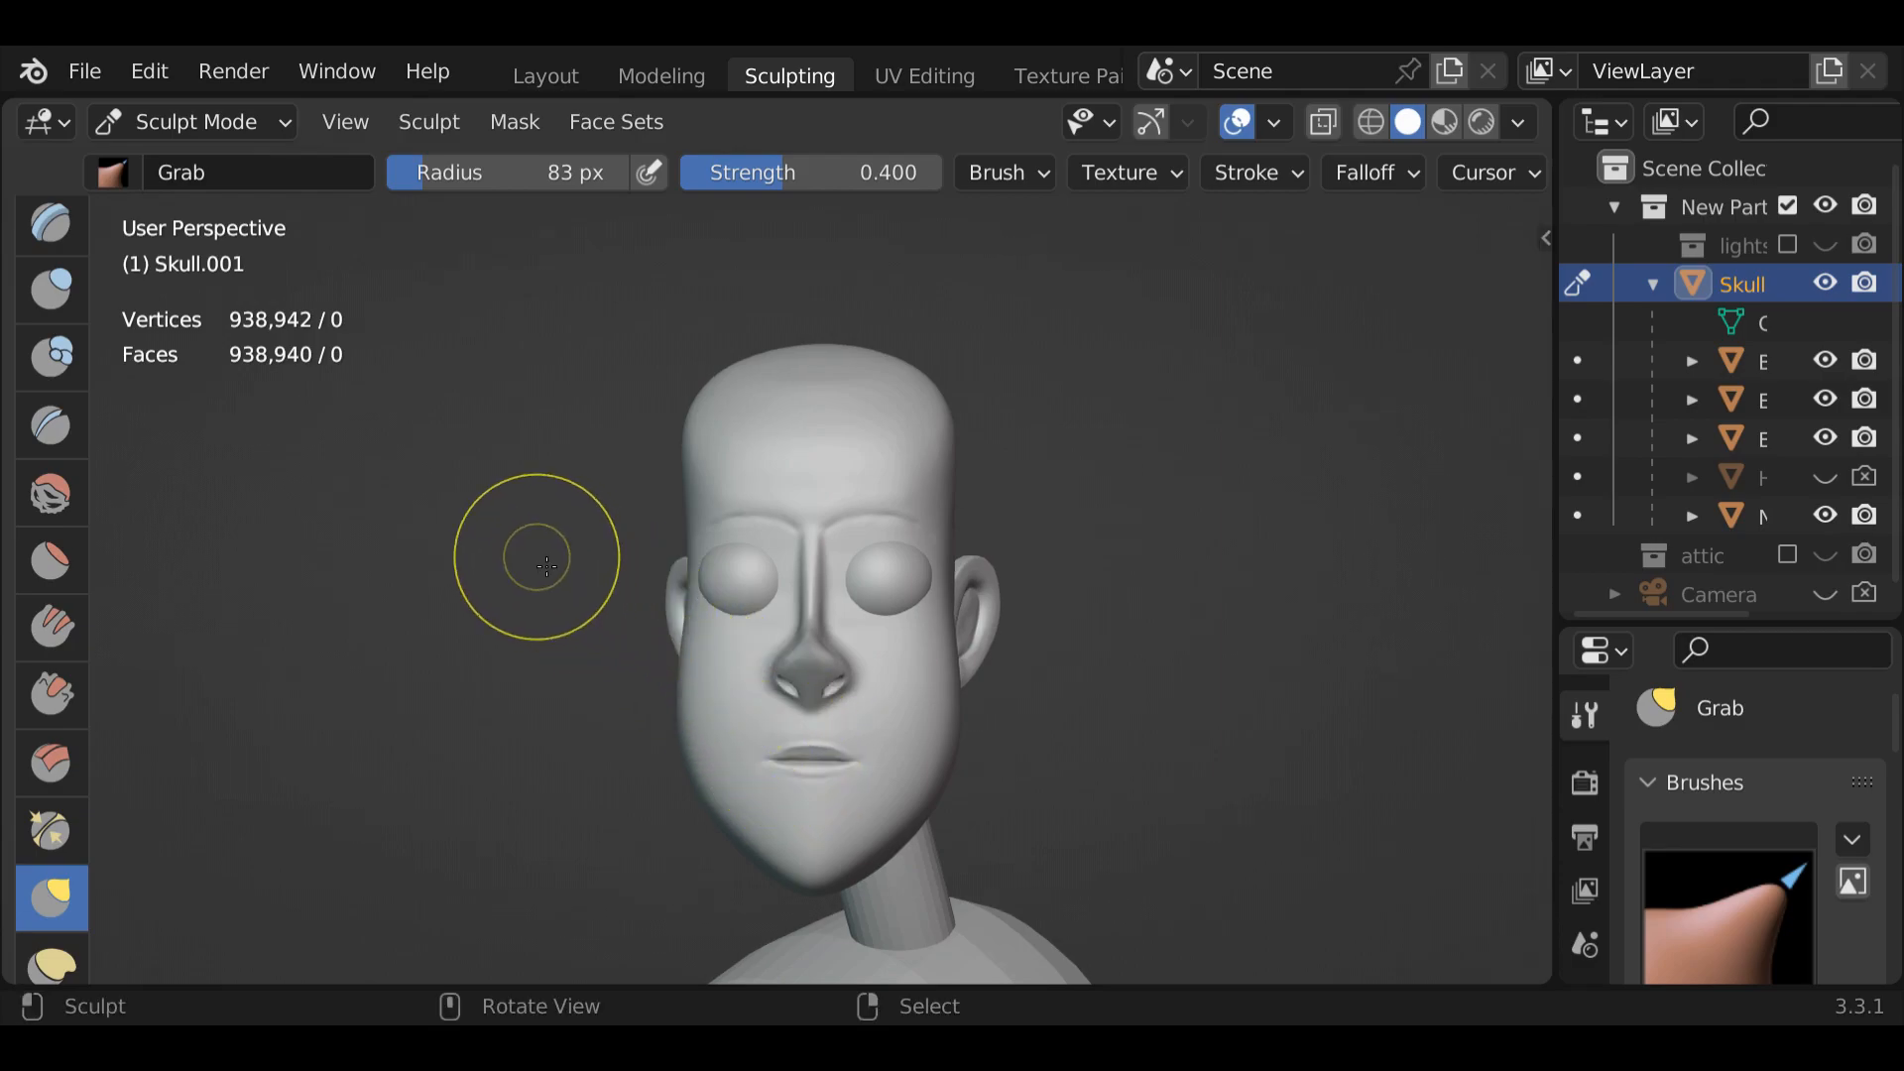
middle_click_drag(505, 664, 693, 699)
mouse_move(663, 732)
middle_mouse_down()
mouse_move(759, 704)
mouse_move(421, 731)
mouse_move(607, 684)
mouse_move(638, 654)
mouse_move(349, 700)
mouse_move(795, 714)
mouse_move(747, 662)
mouse_move(714, 659)
mouse_move(509, 697)
mouse_move(631, 701)
middle_mouse_up()
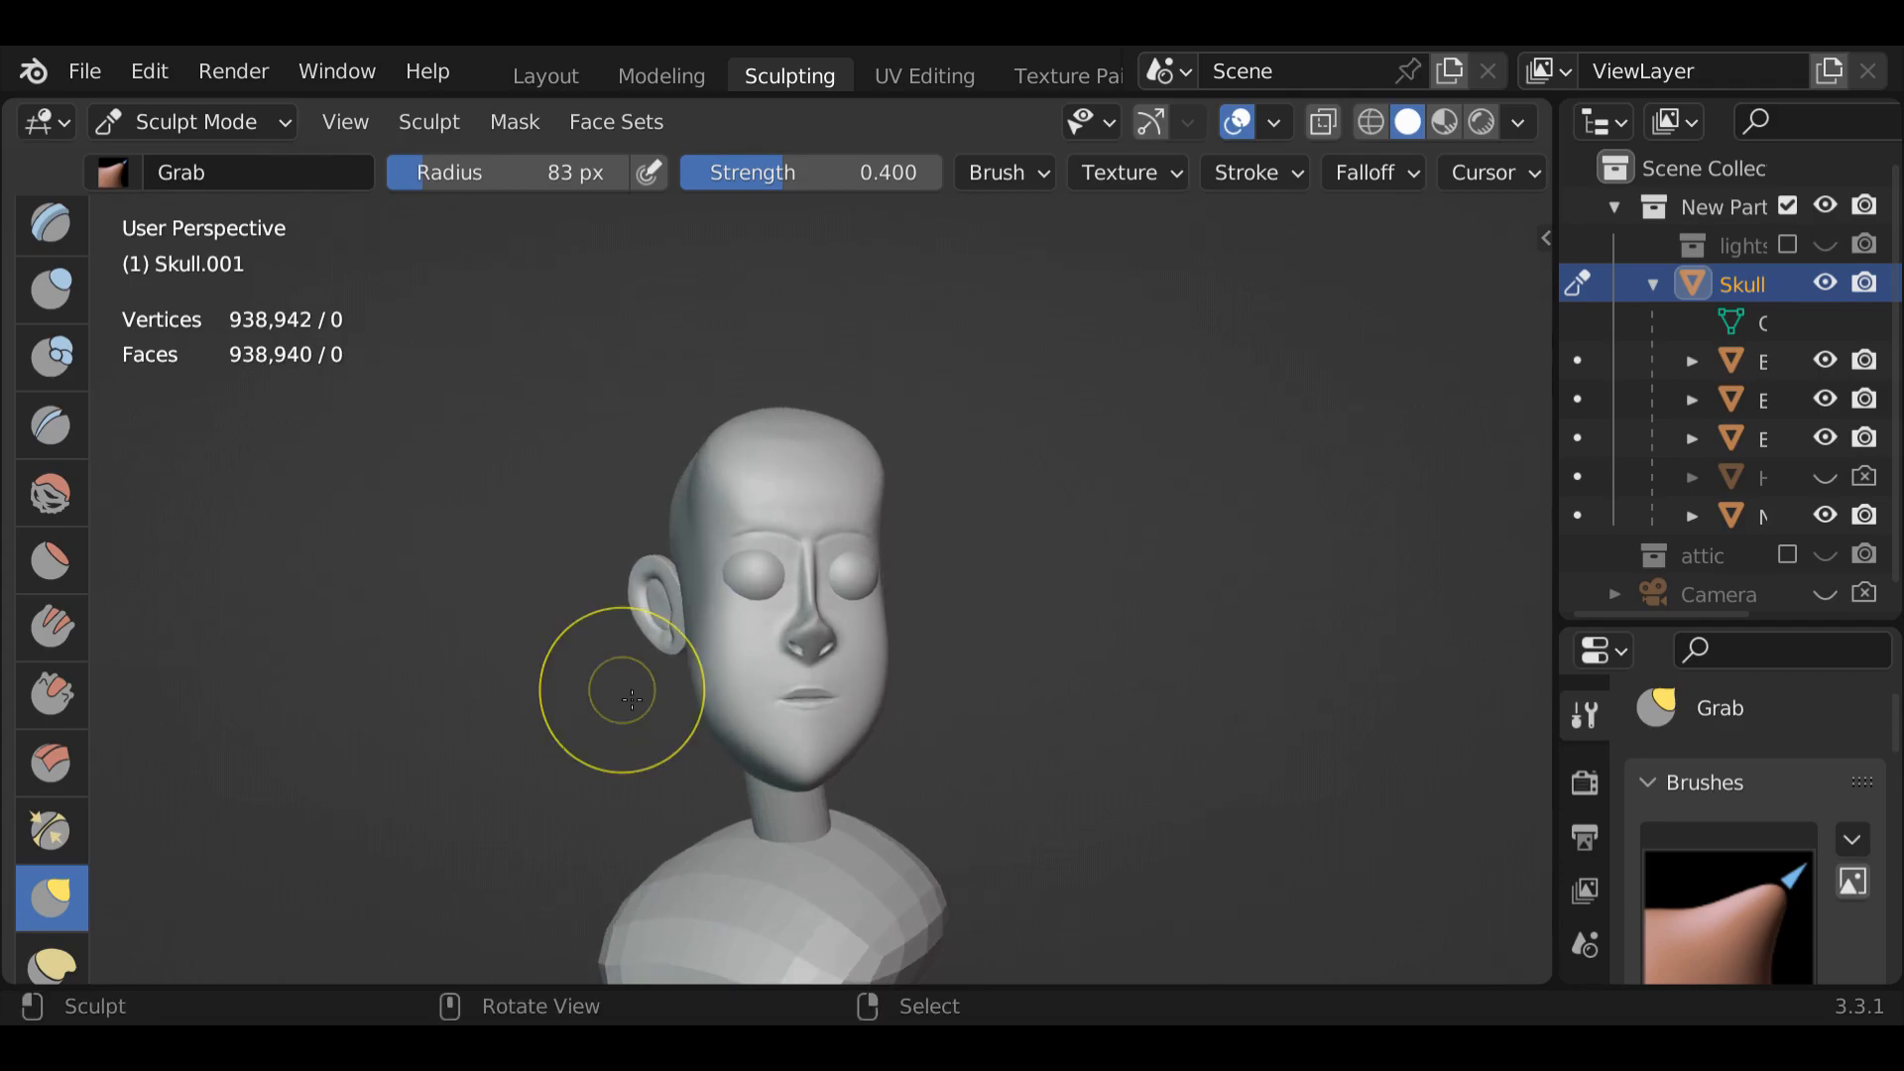